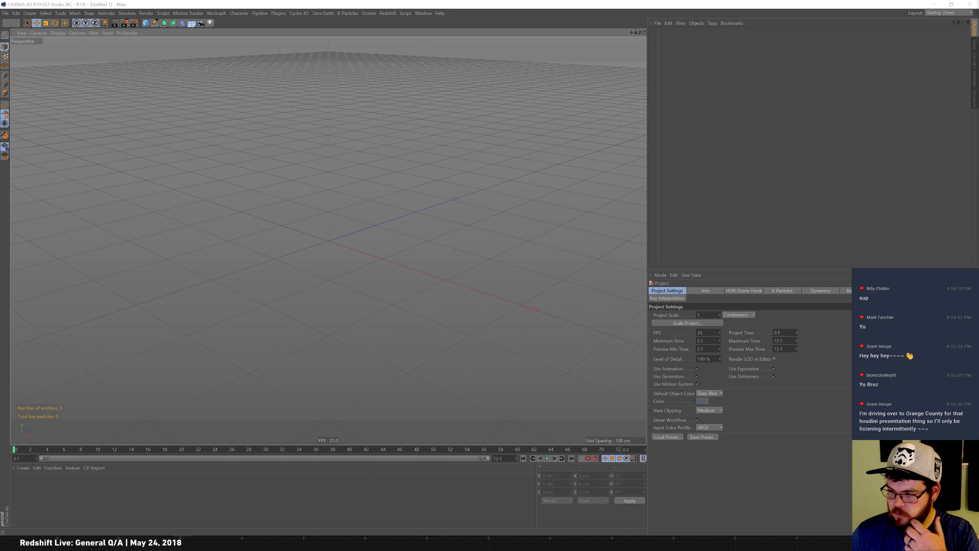
pyautogui.press('super+d')
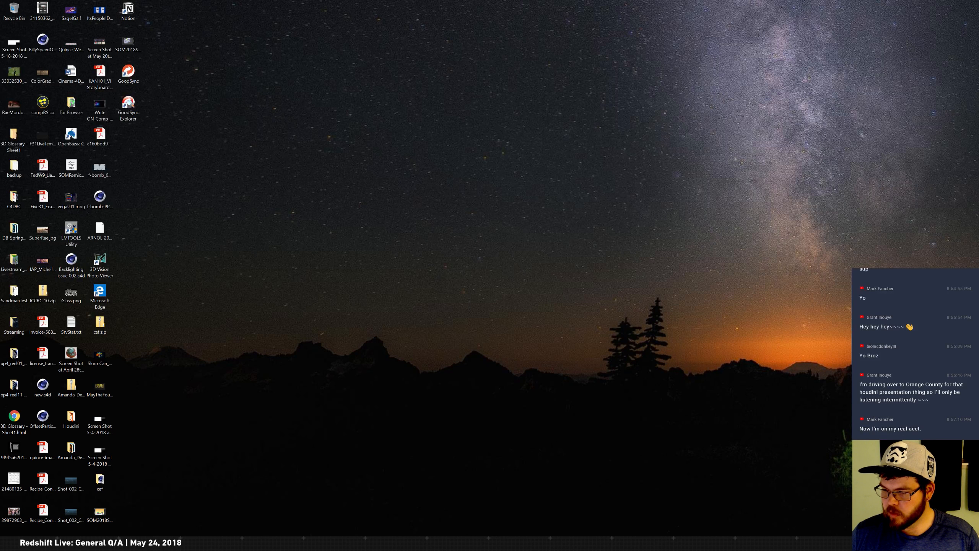
pyautogui.click(117, 542)
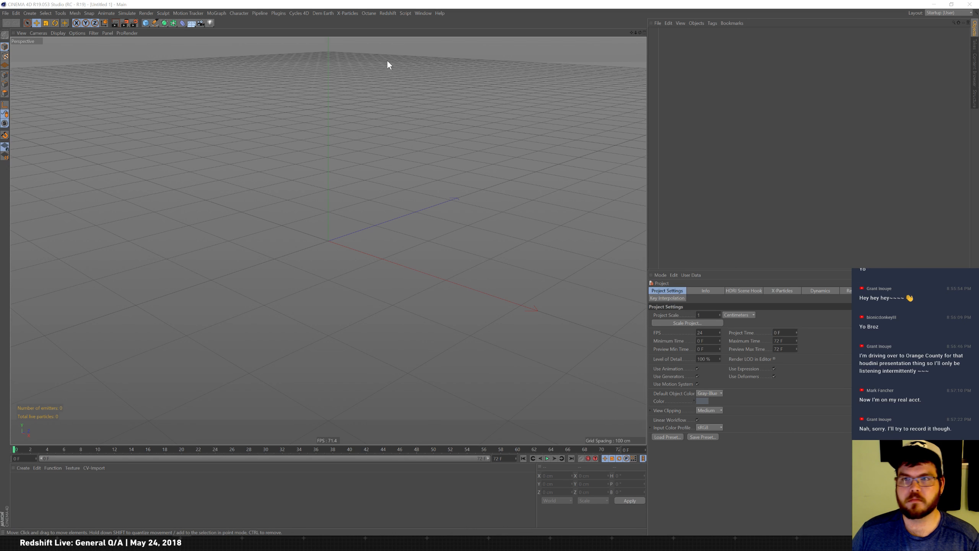
# Switch the interface layout to RS Layout (User).
pyautogui.click(937, 12)
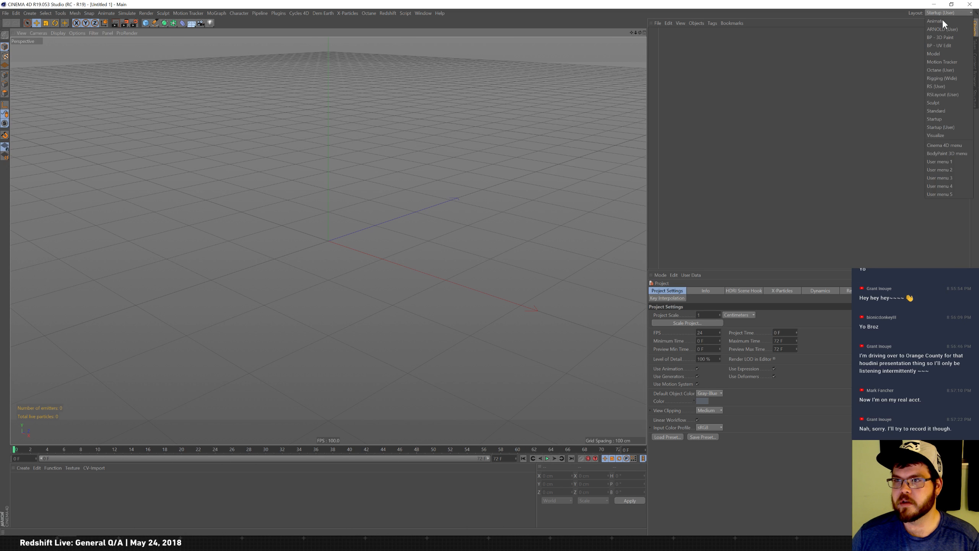
pyautogui.click(945, 94)
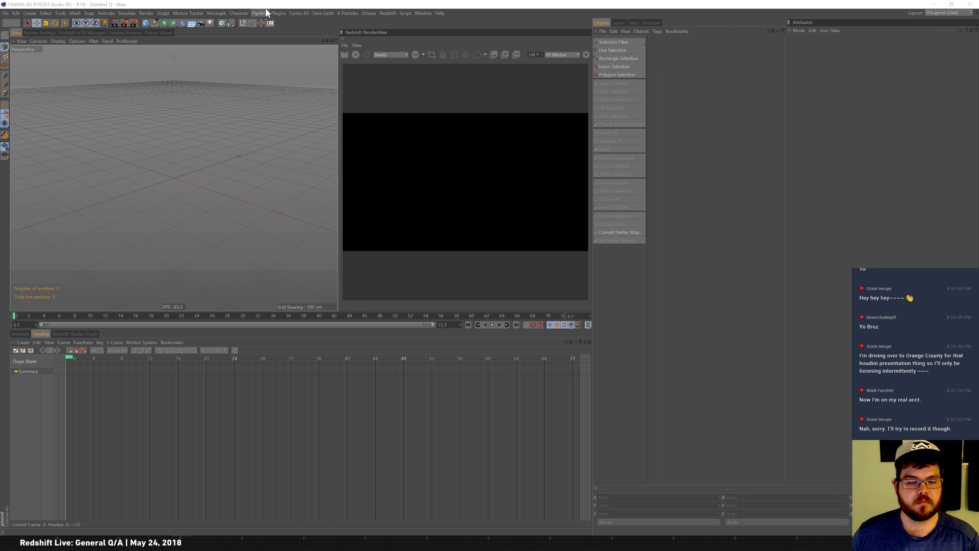
pyautogui.moveTo(47, 543)
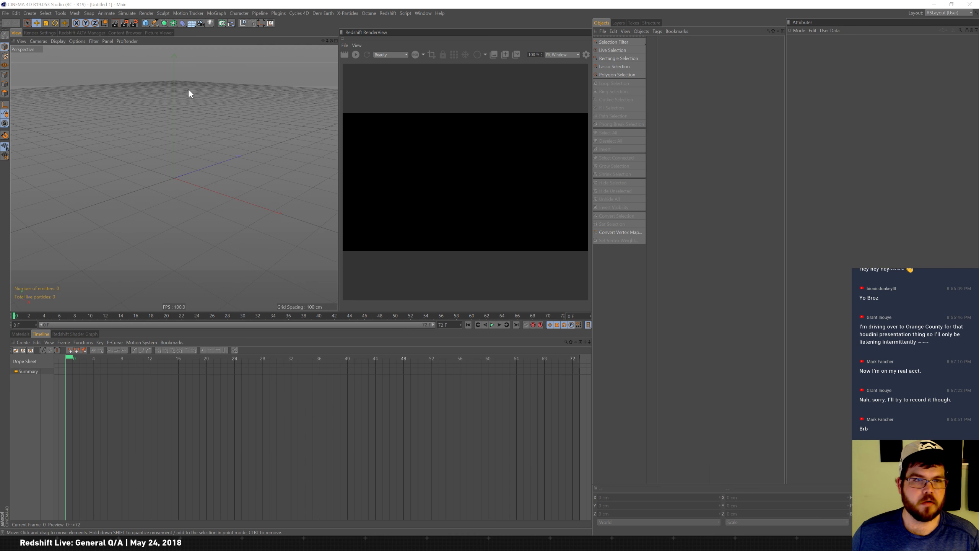
# Open the recent file RS_PolleyCrystal.c4d.
pyautogui.click(7, 14)
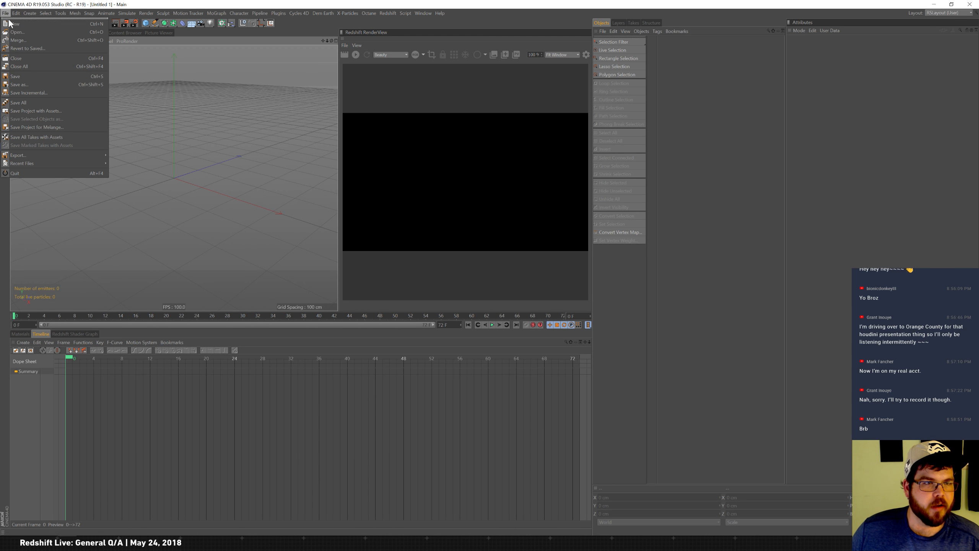
pyautogui.moveTo(87, 165)
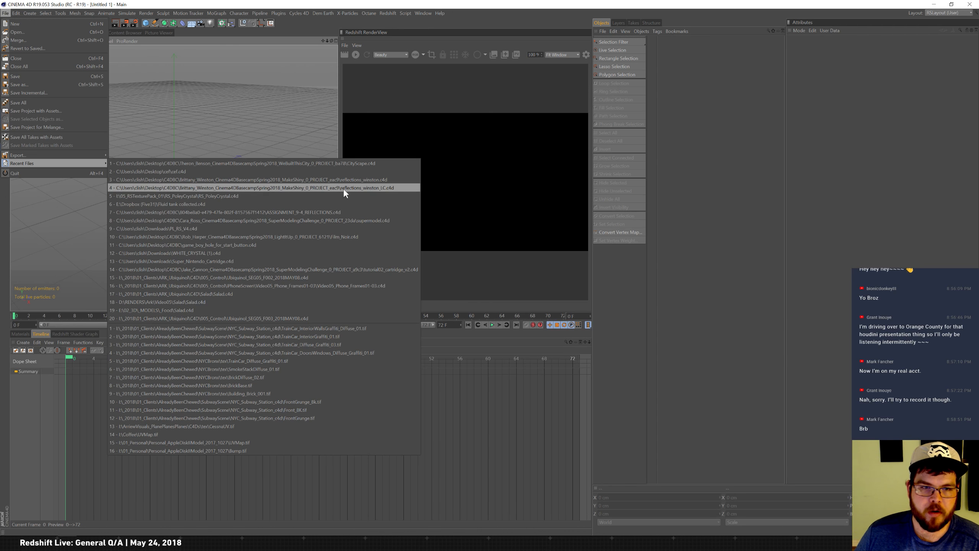
pyautogui.click(235, 196)
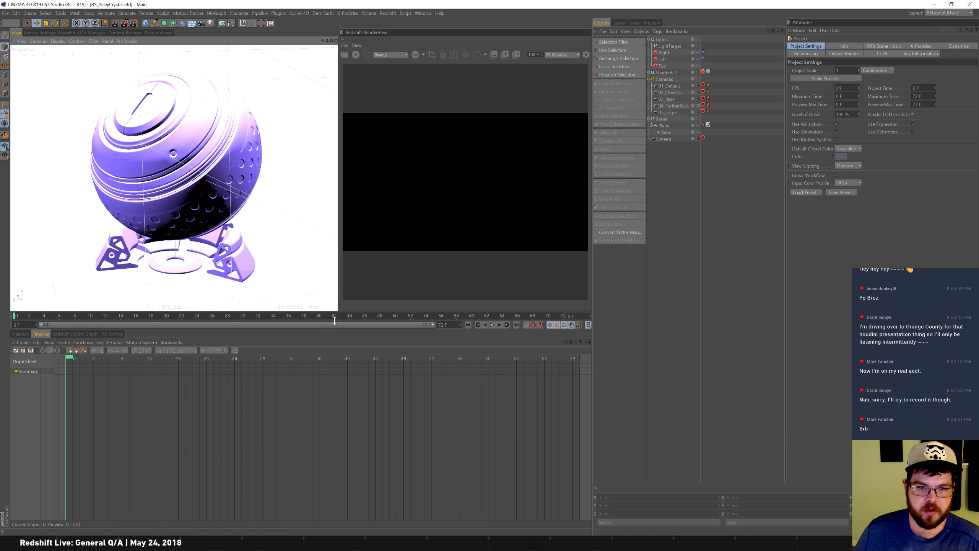
# Enlarge the viewport area and start an interactive render in the Redshift RenderView.
pyautogui.moveTo(340, 312); pyautogui.dragTo(339, 381)
pyautogui.click(355, 55)
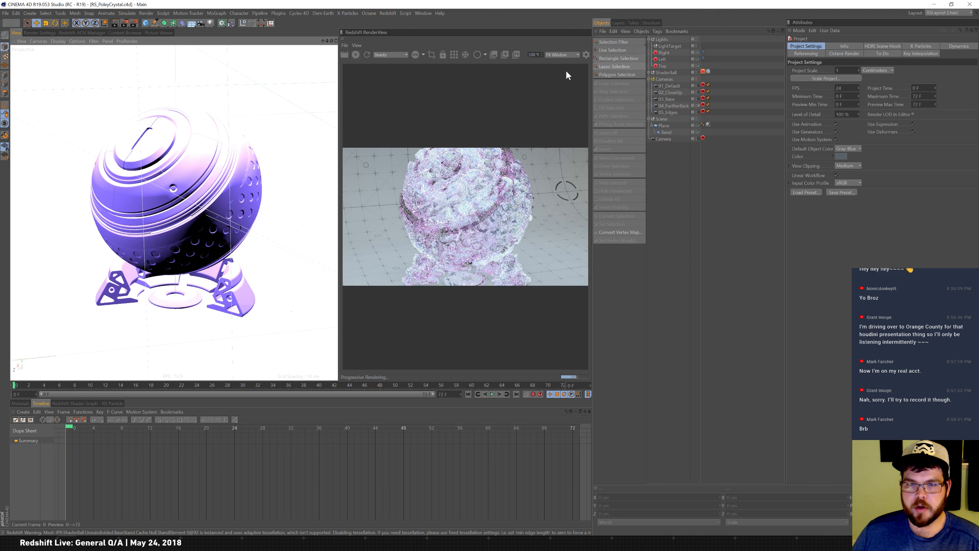
pyautogui.click(455, 56)
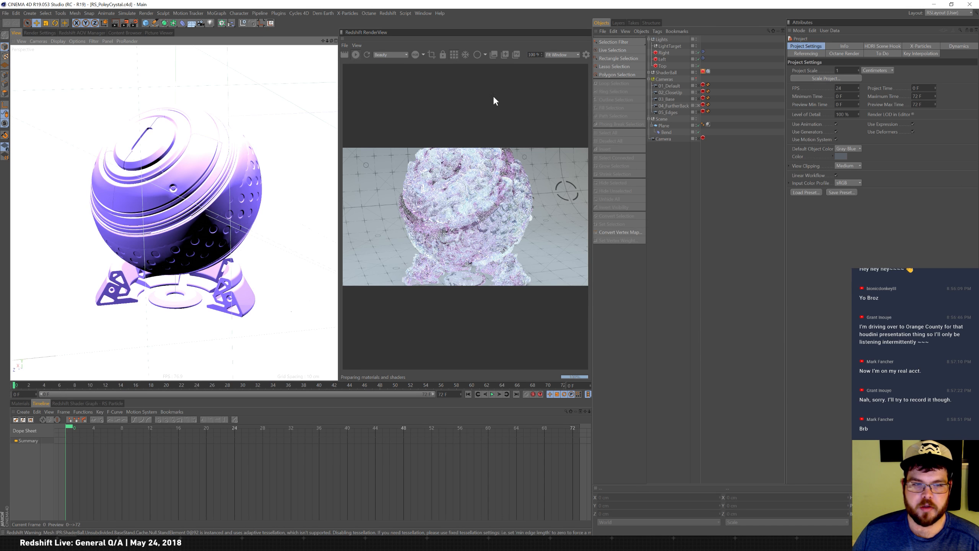
# Open the material manager and select the RS Particle material.
pyautogui.click(21, 403)
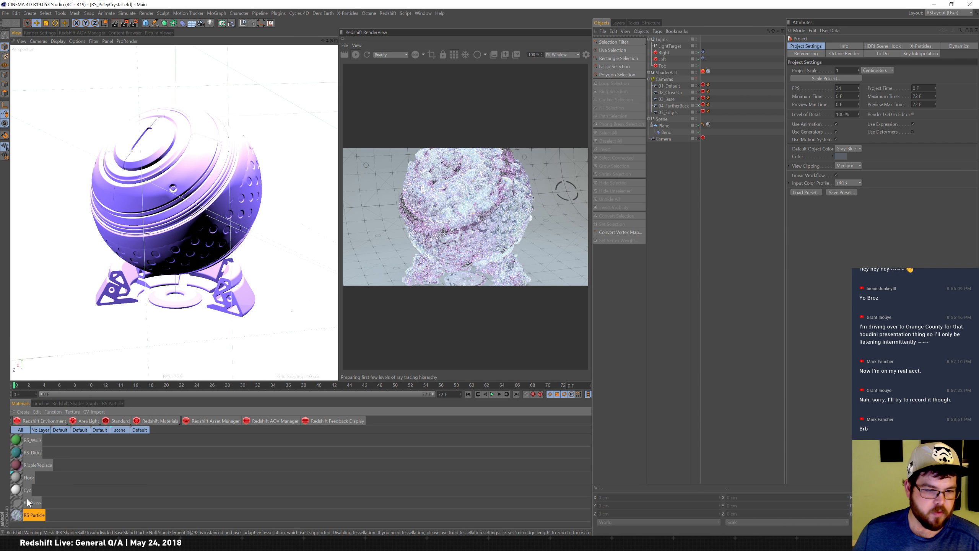
pyautogui.click(17, 518)
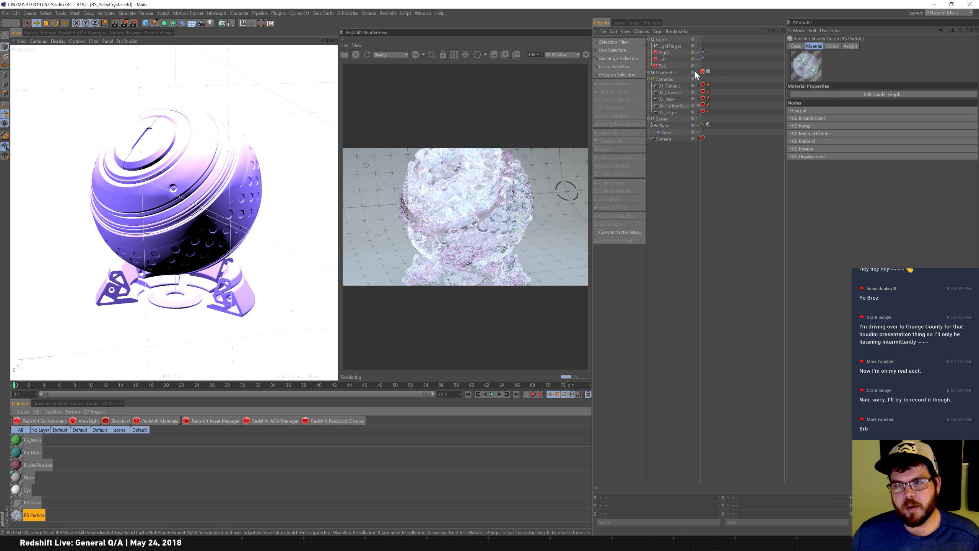
# Toggle the Scene group's visibility in the object manager and a RenderView display option.
pyautogui.click(696, 119)
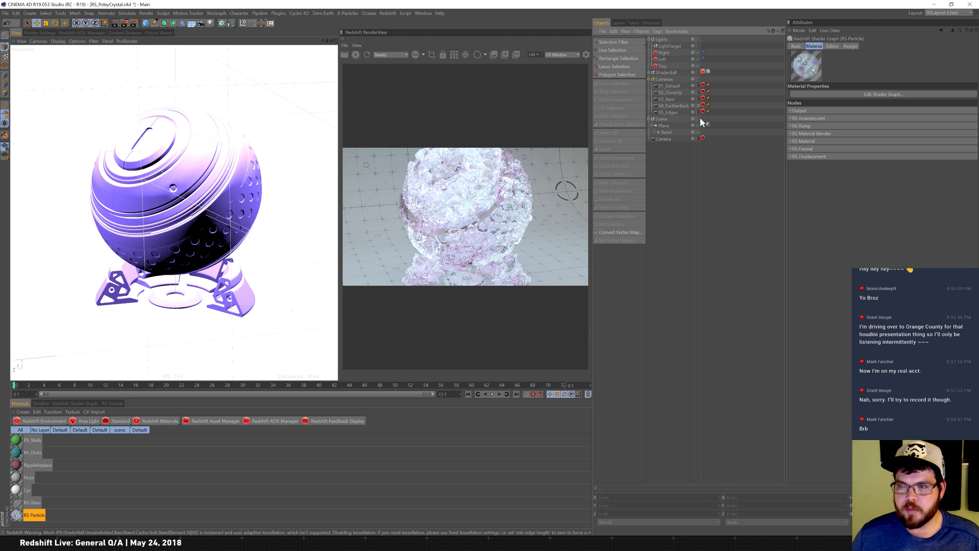
pyautogui.click(697, 119)
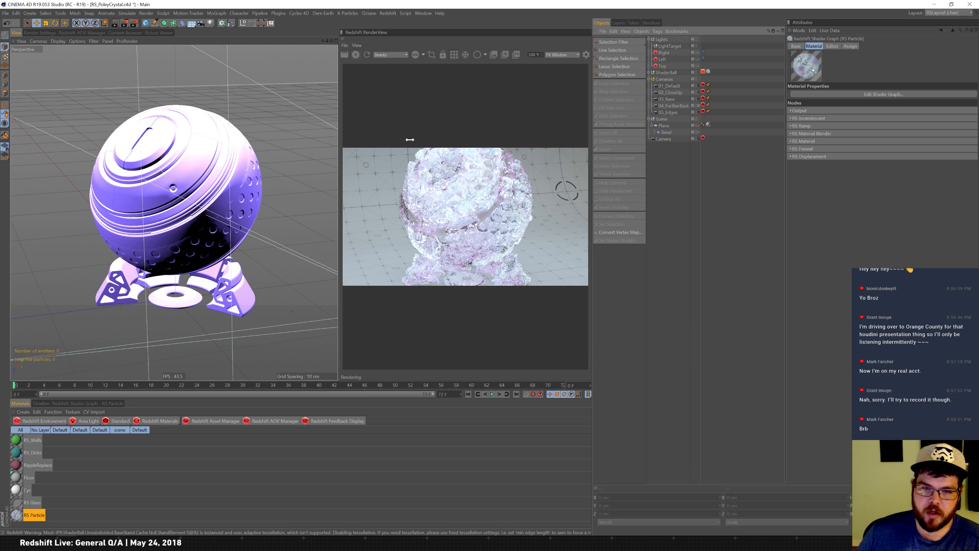
pyautogui.click(456, 55)
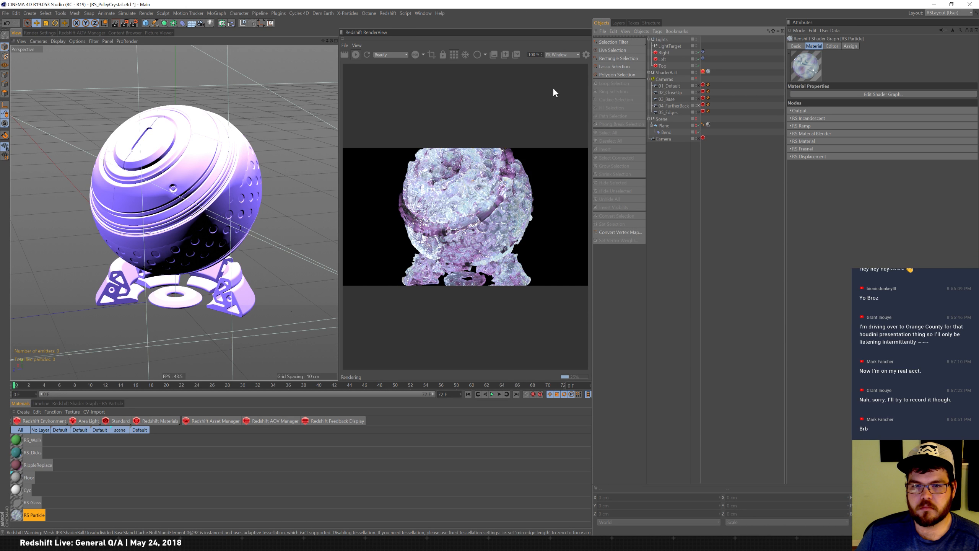
# Toggle the visibility of the Left and Right lights.
pyautogui.click(699, 59)
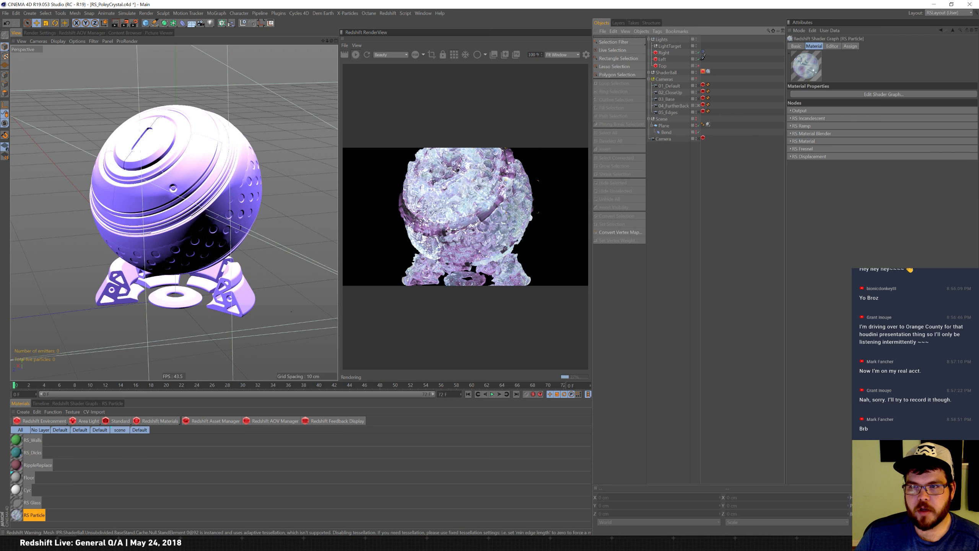
pyautogui.click(698, 52)
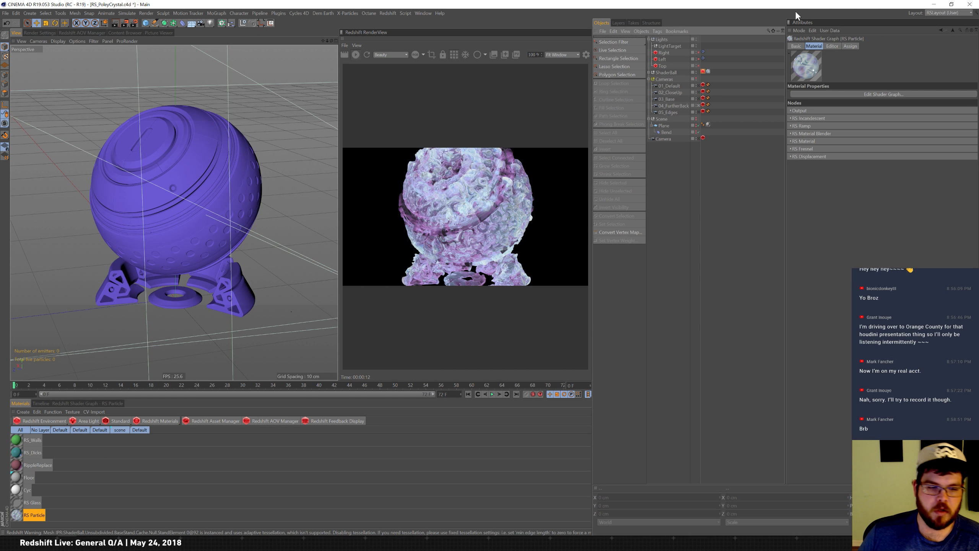
# Open the RS Particle material's Redshift shader graph and enlarge the graph panel.
pyautogui.click(19, 513)
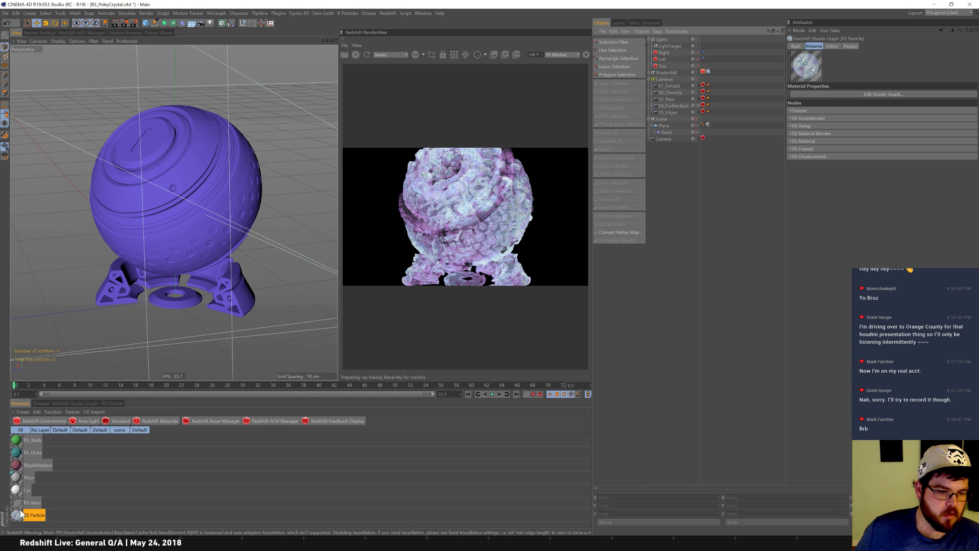
pyautogui.click(93, 403)
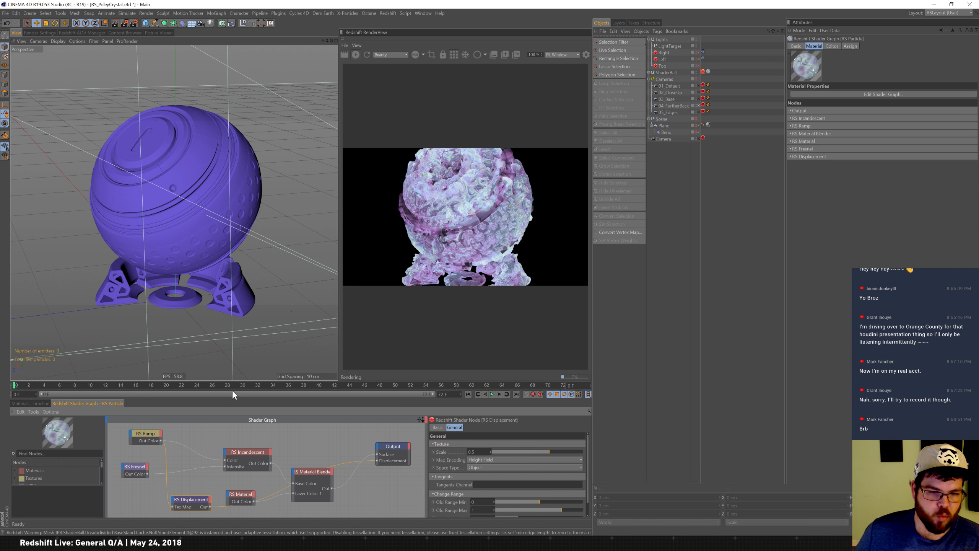
pyautogui.moveTo(234, 390); pyautogui.dragTo(293, 228)
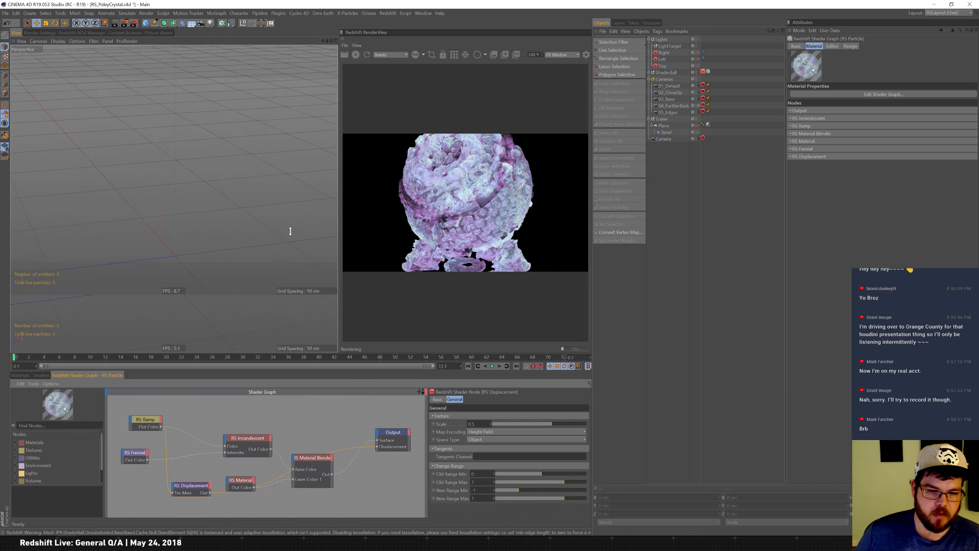
# Inspect the settings of the Material Blender, Ramp, Fresnel, Displacement and RS Material nodes in the shader graph.
pyautogui.click(314, 424)
pyautogui.click(250, 381)
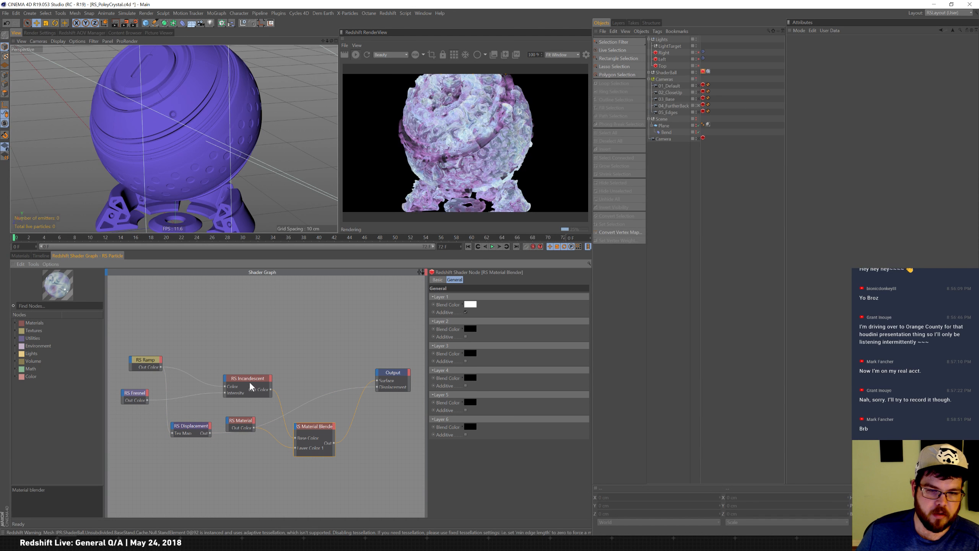
pyautogui.click(147, 367)
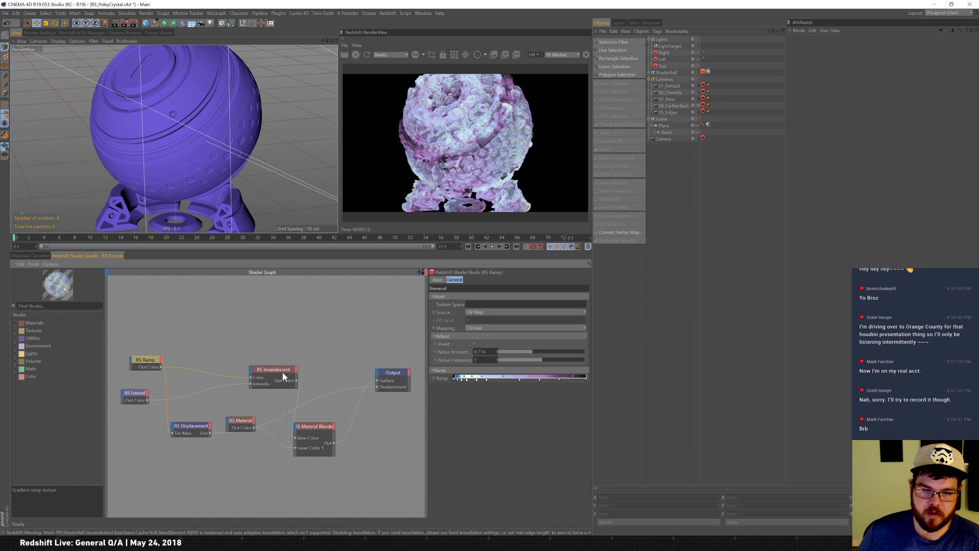
pyautogui.click(138, 394)
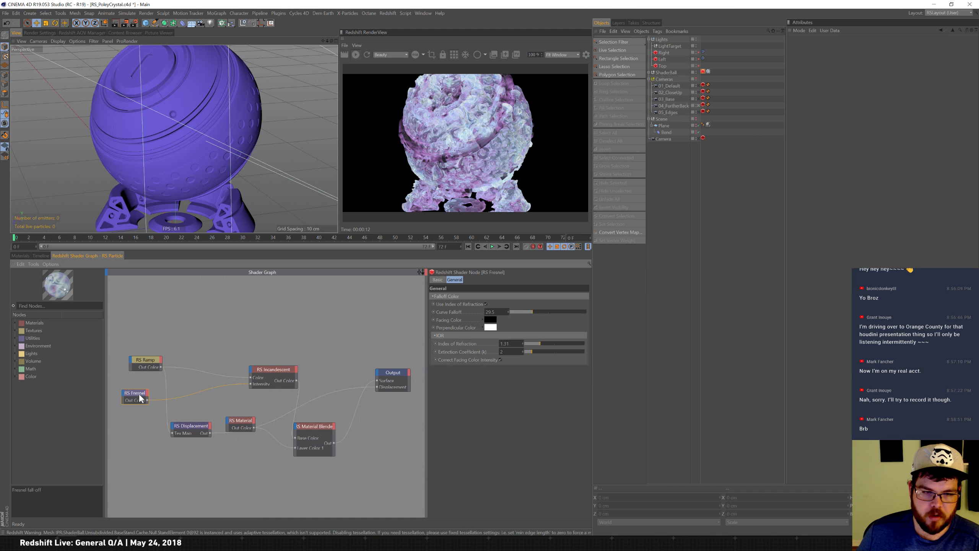
pyautogui.click(201, 429)
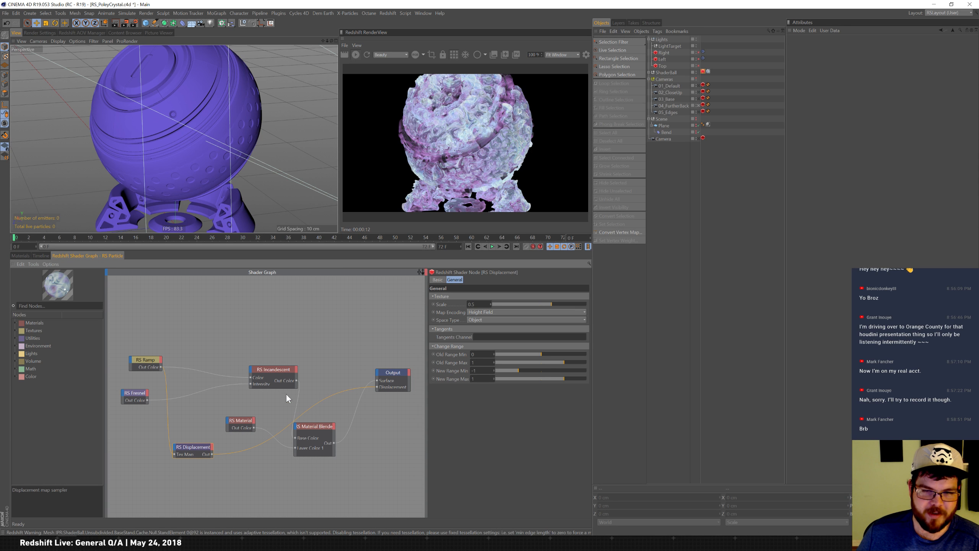
pyautogui.click(148, 362)
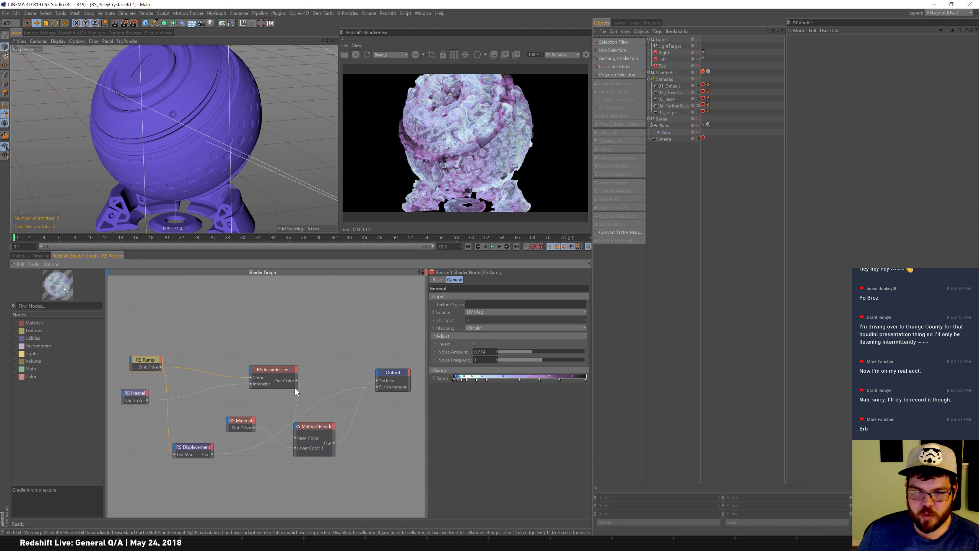
pyautogui.click(244, 426)
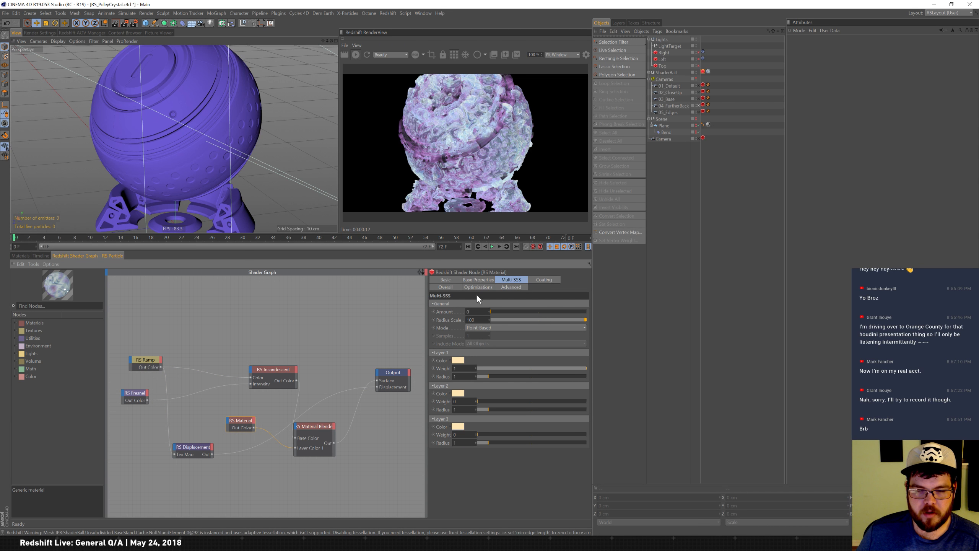
pyautogui.click(479, 280)
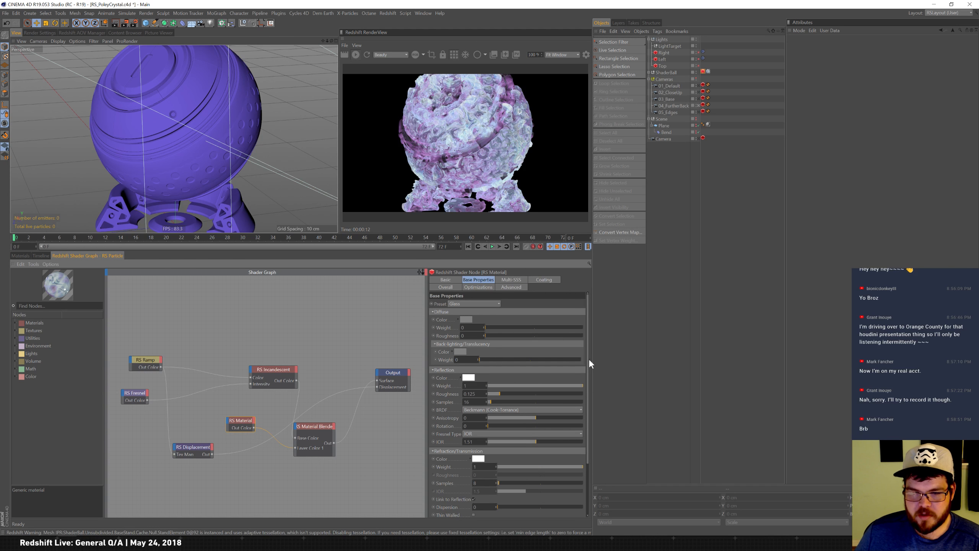
pyautogui.moveTo(589, 356); pyautogui.dragTo(585, 331)
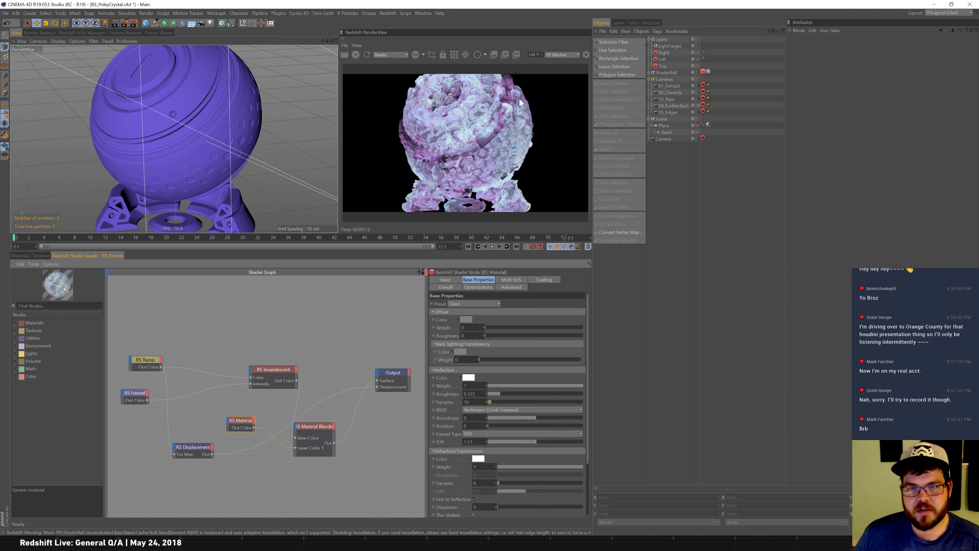
# Preview the render through the 02_CloseUp camera and switch back to the wider view.
pyautogui.click(698, 93)
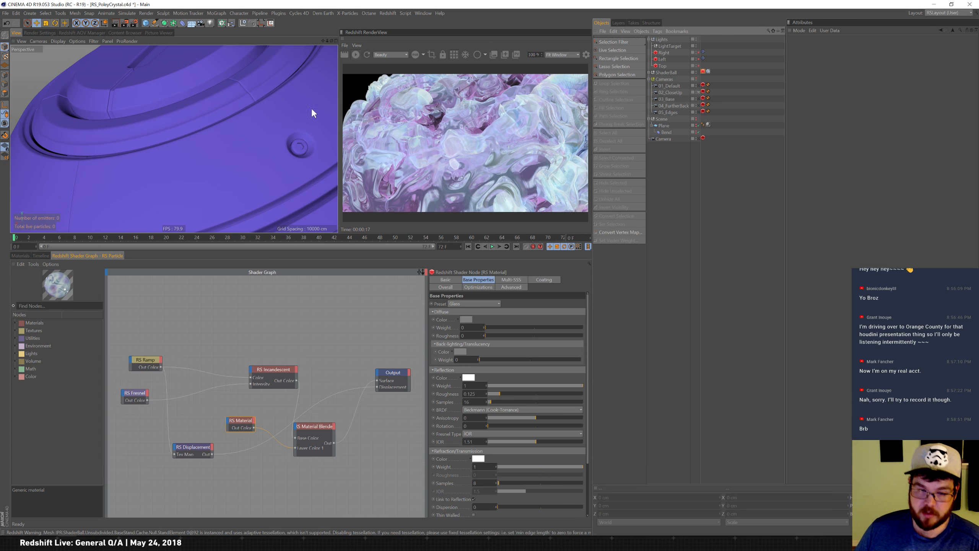
pyautogui.click(298, 96)
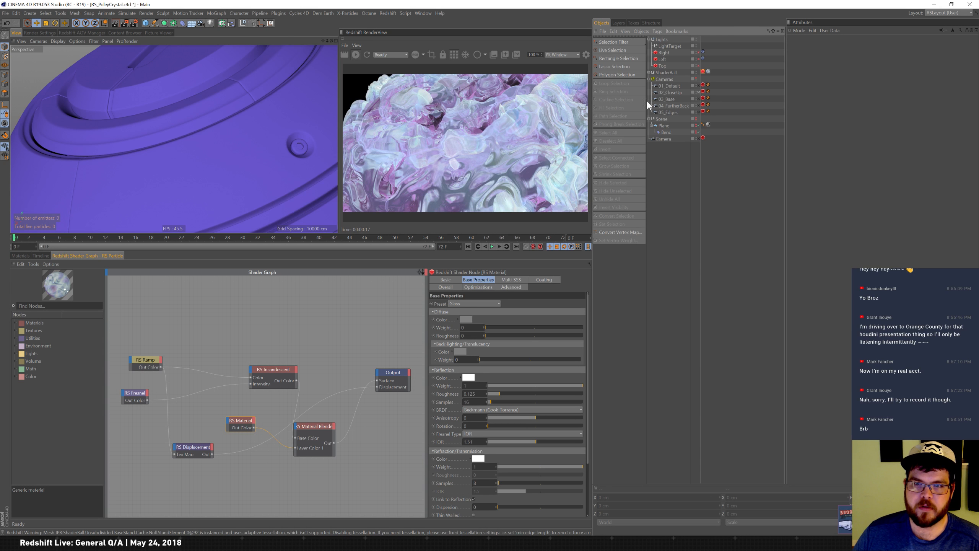
pyautogui.click(700, 105)
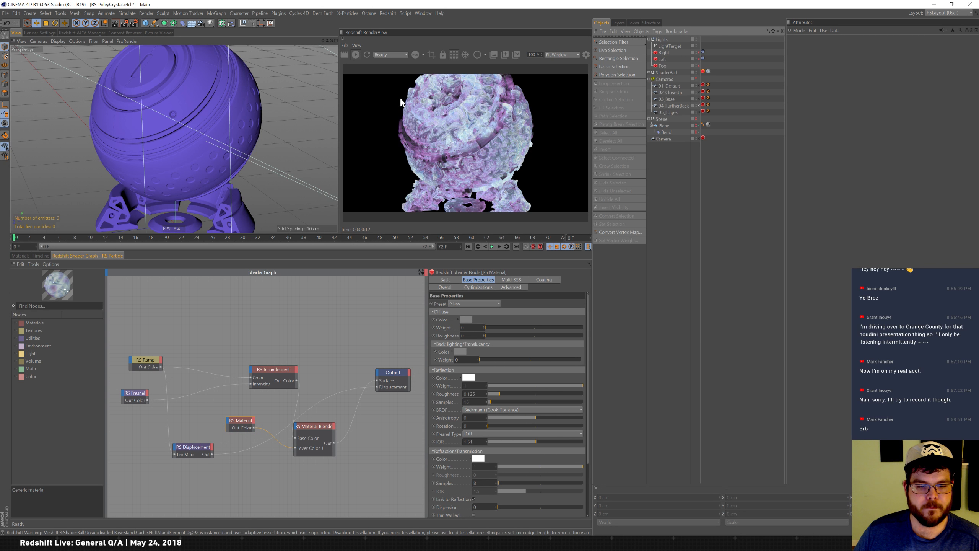
pyautogui.click(133, 542)
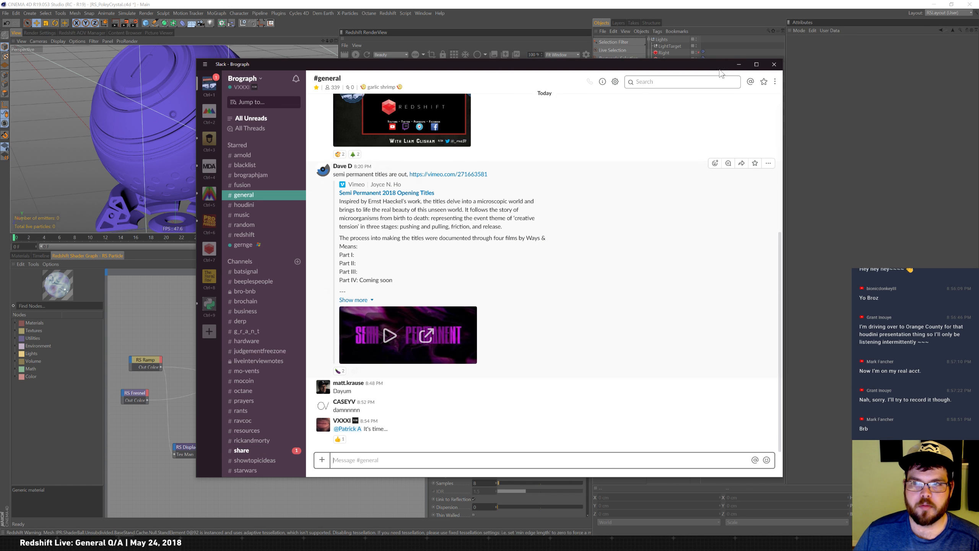
pyautogui.click(739, 64)
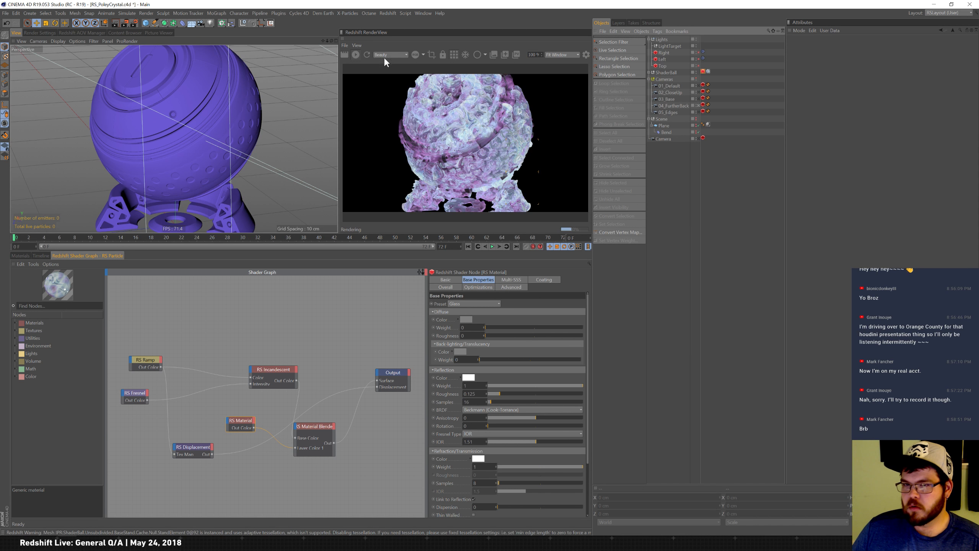
# Restart the interactive render in the RenderView.
pyautogui.click(356, 55)
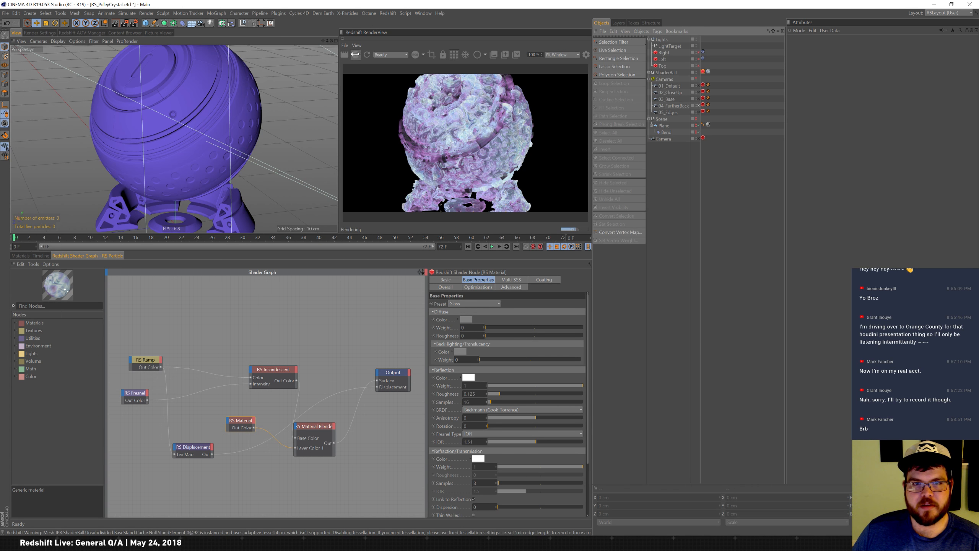
pyautogui.click(354, 53)
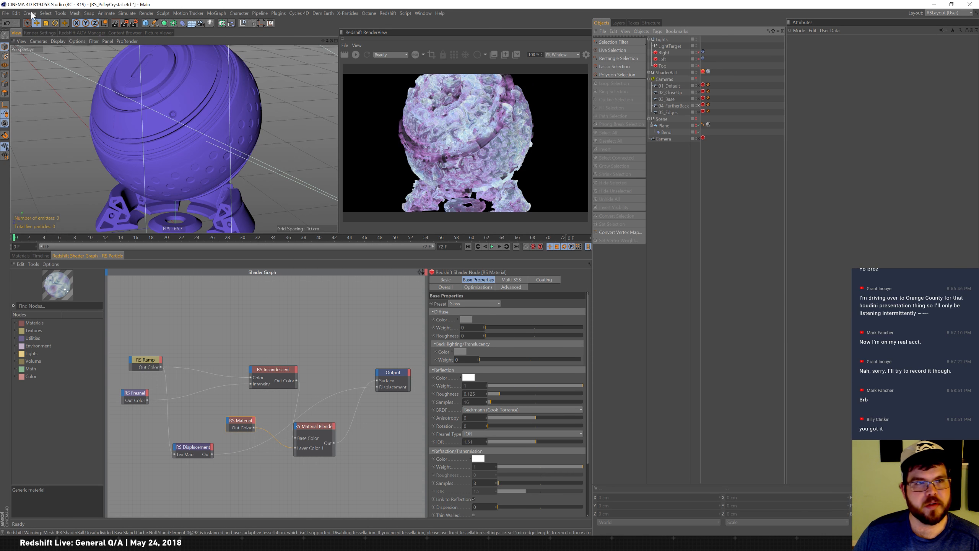
# Create a new empty scene.
pyautogui.click(5, 13)
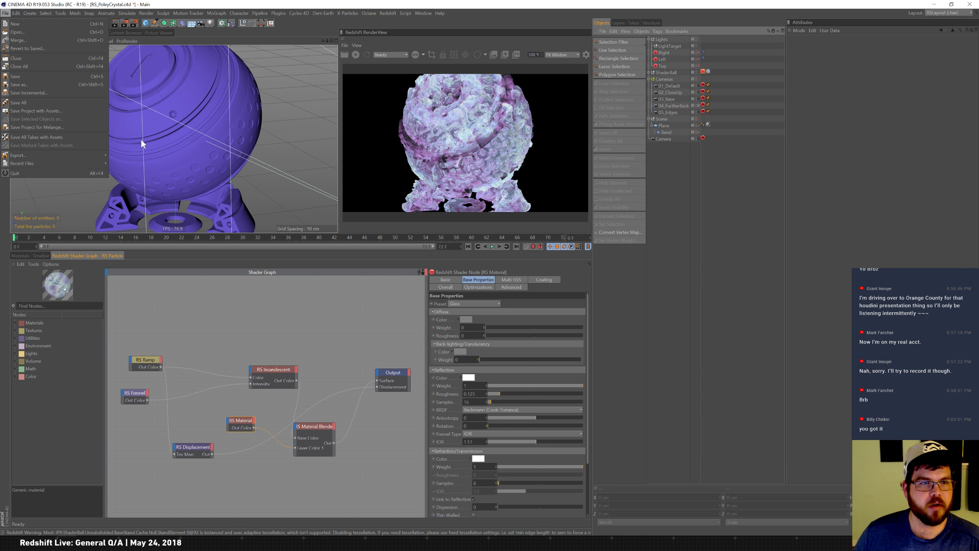
pyautogui.moveTo(72, 164)
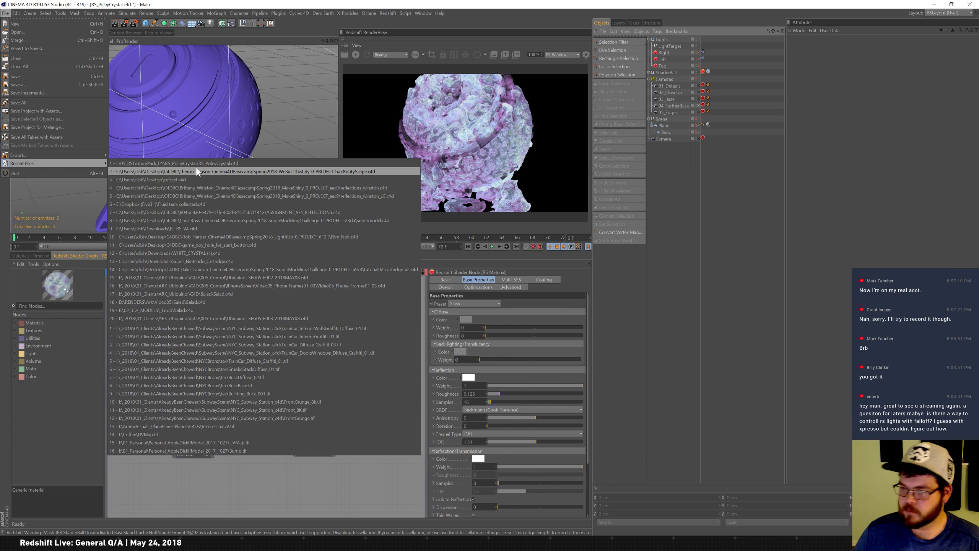
pyautogui.click(698, 237)
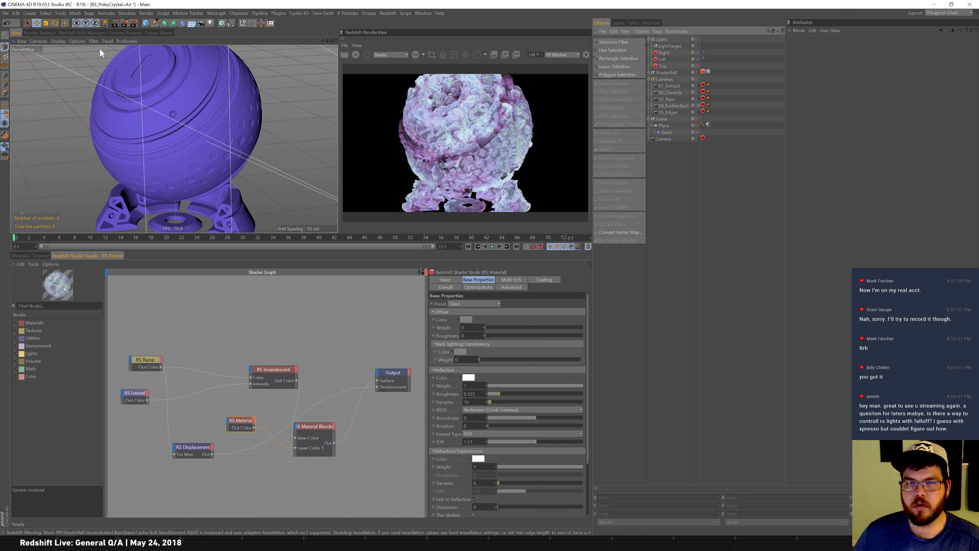
pyautogui.click(6, 12)
pyautogui.click(19, 19)
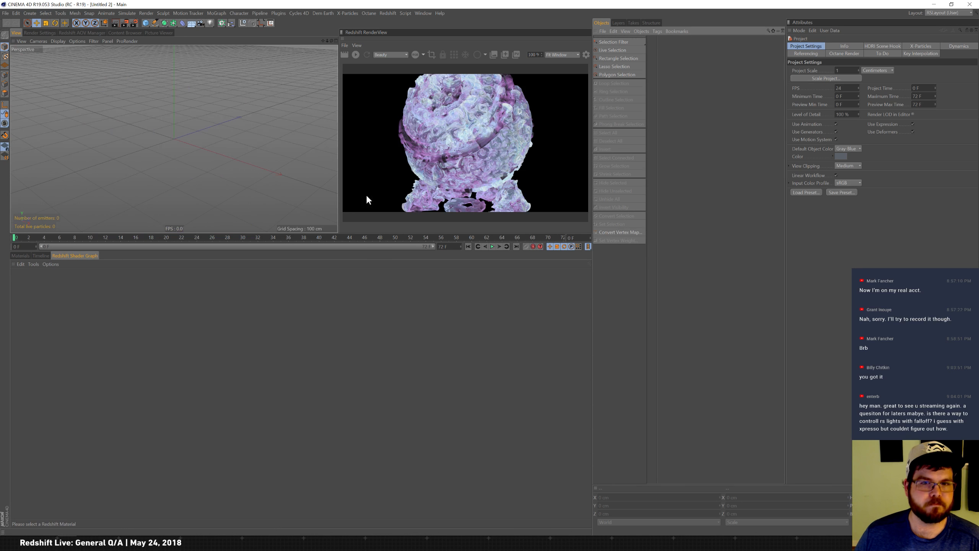
# Add a sphere primitive to the new scene.
pyautogui.click(23, 255)
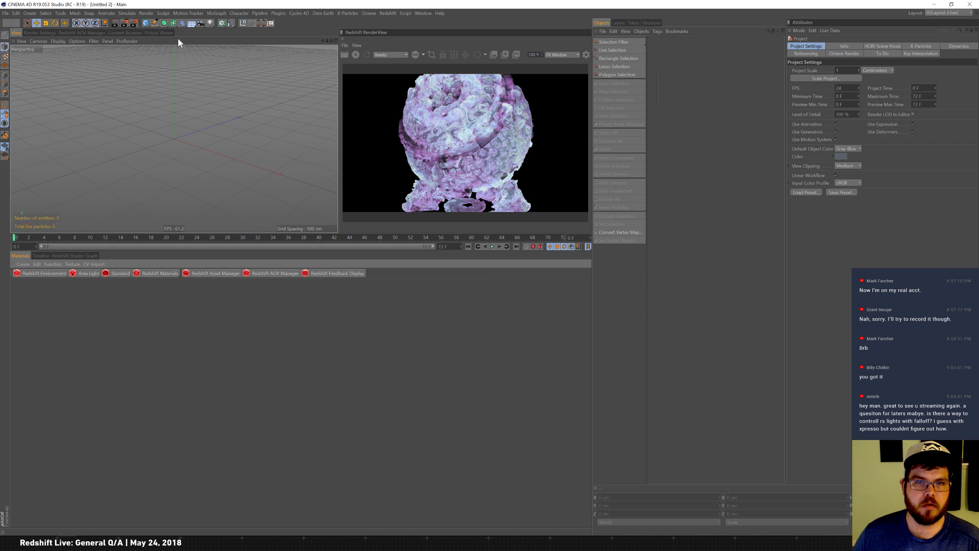
pyautogui.click(145, 23)
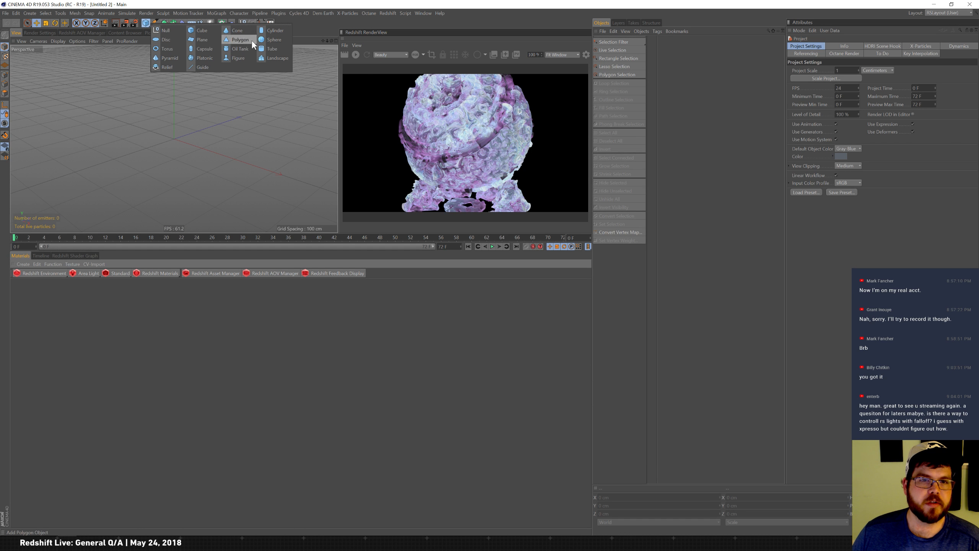
pyautogui.click(275, 40)
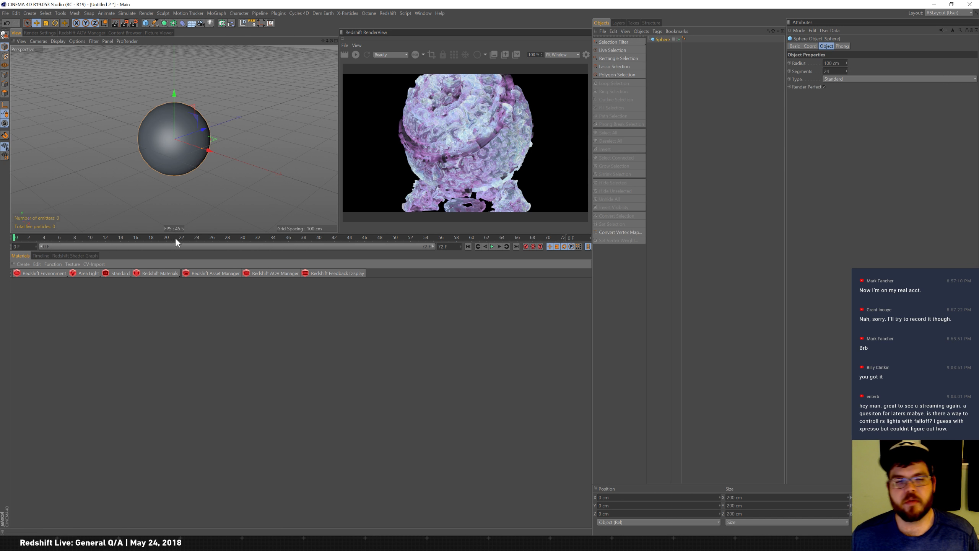
# Add a Redshift area light and move it to the left of the sphere.
pyautogui.click(91, 270)
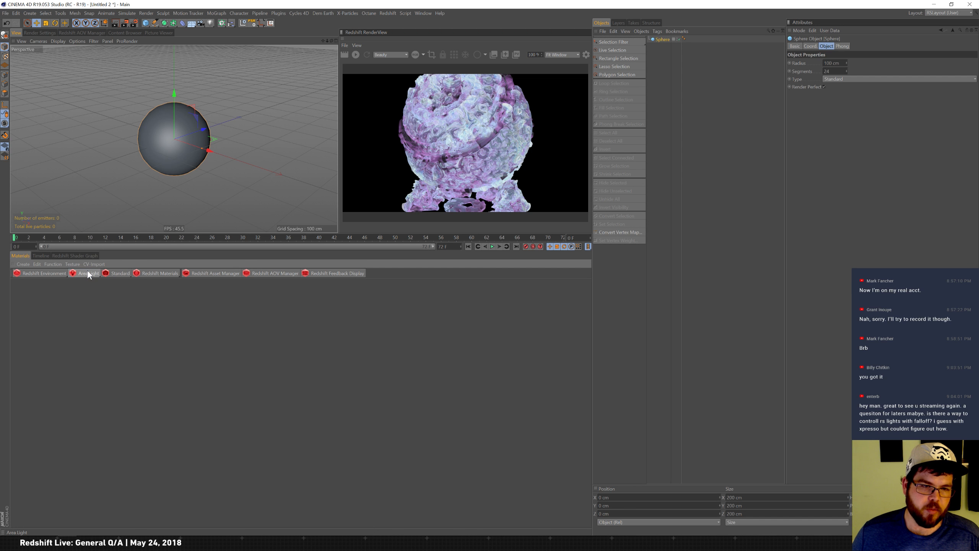
pyautogui.click(86, 272)
pyautogui.moveTo(208, 135); pyautogui.dragTo(103, 160)
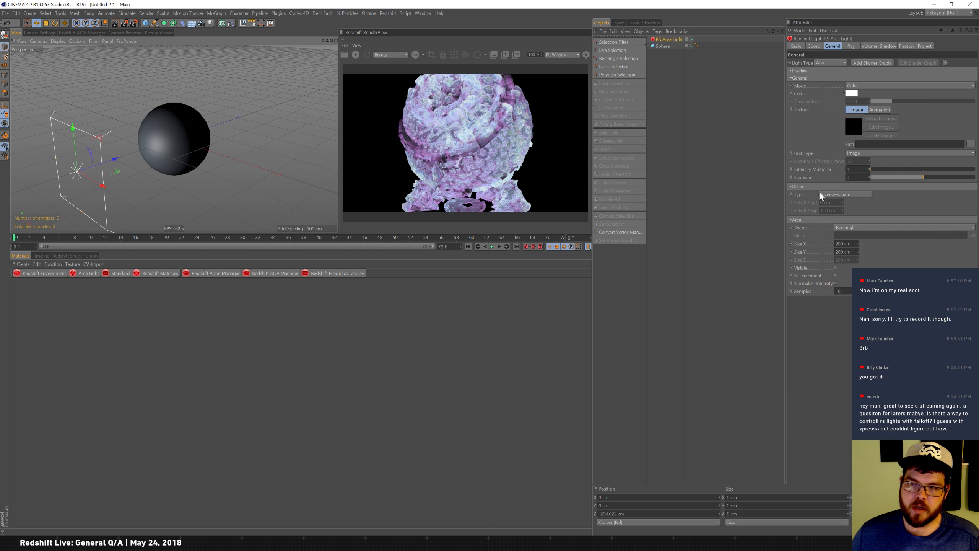
# Set the area light's decay type to Linear and restart the interactive render.
pyautogui.click(848, 196)
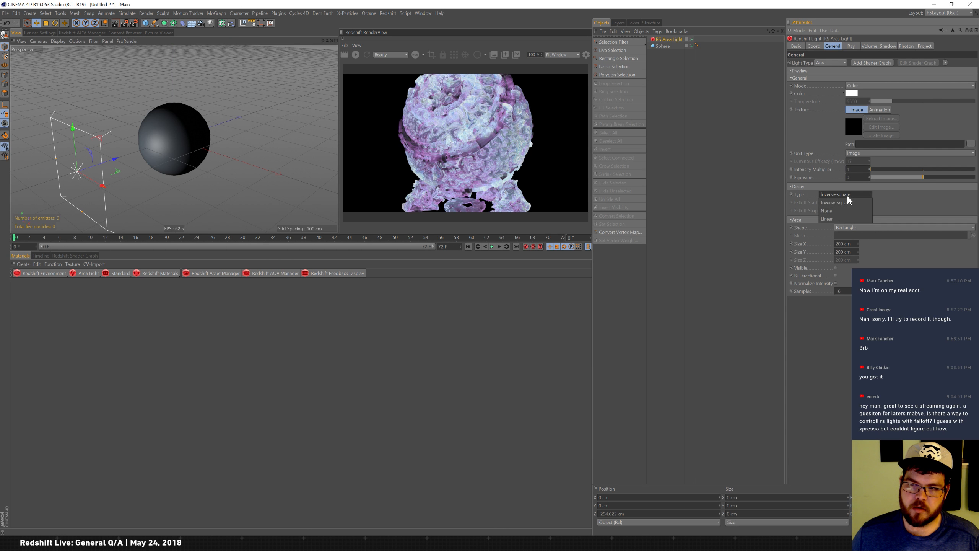
pyautogui.click(851, 219)
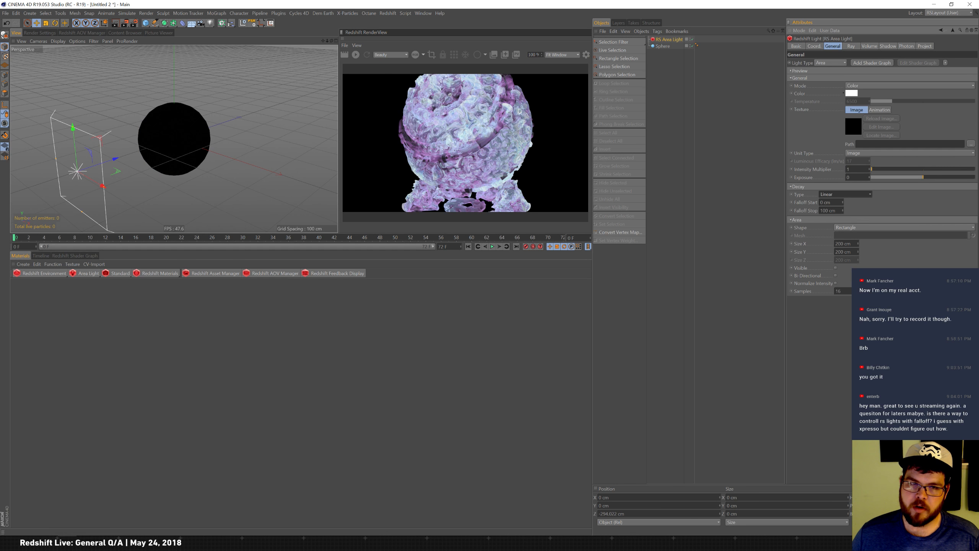
pyautogui.click(355, 55)
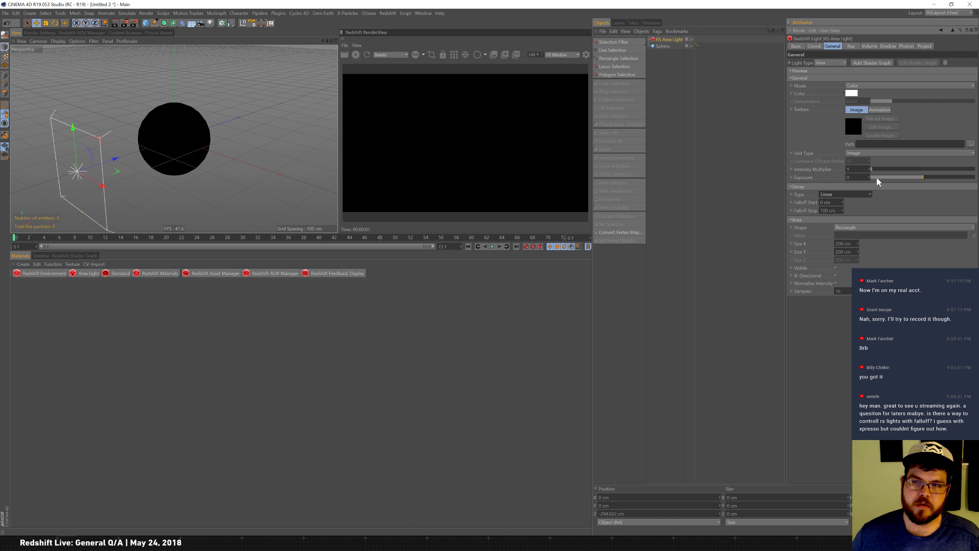
# Adjust the area light's falloff start to about 279 cm and falloff stop to about 410 cm.
pyautogui.moveTo(844, 212); pyautogui.dragTo(854, 163)
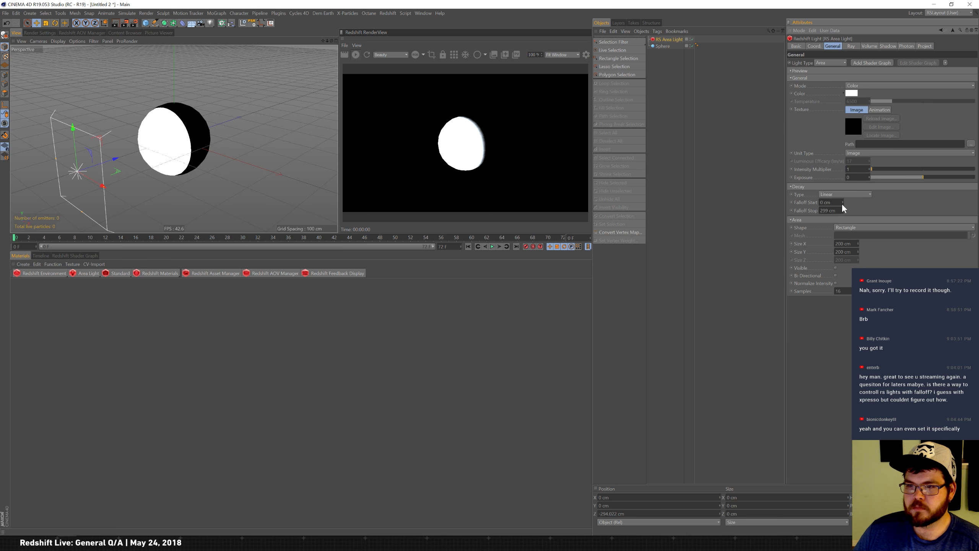
pyautogui.moveTo(843, 202); pyautogui.dragTo(851, 149)
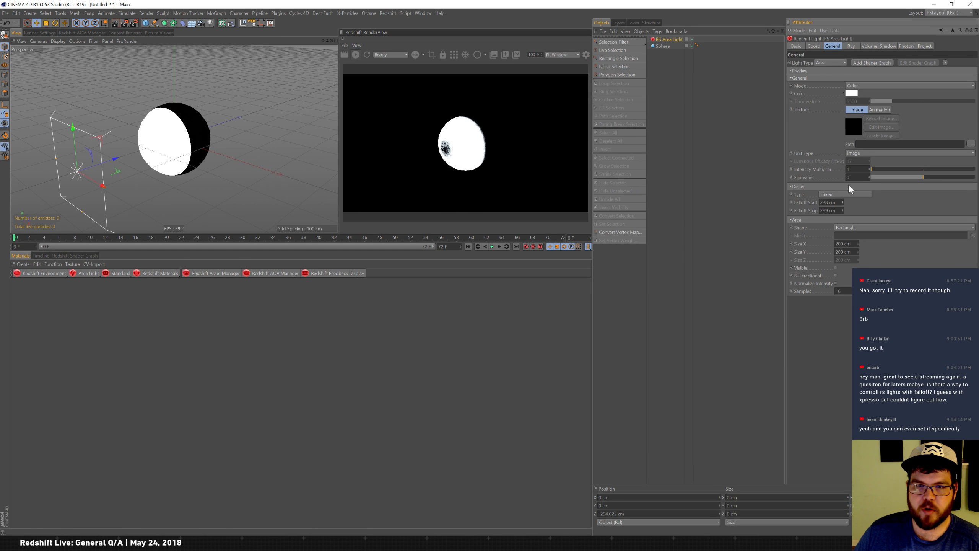
pyautogui.moveTo(844, 204); pyautogui.dragTo(852, 183)
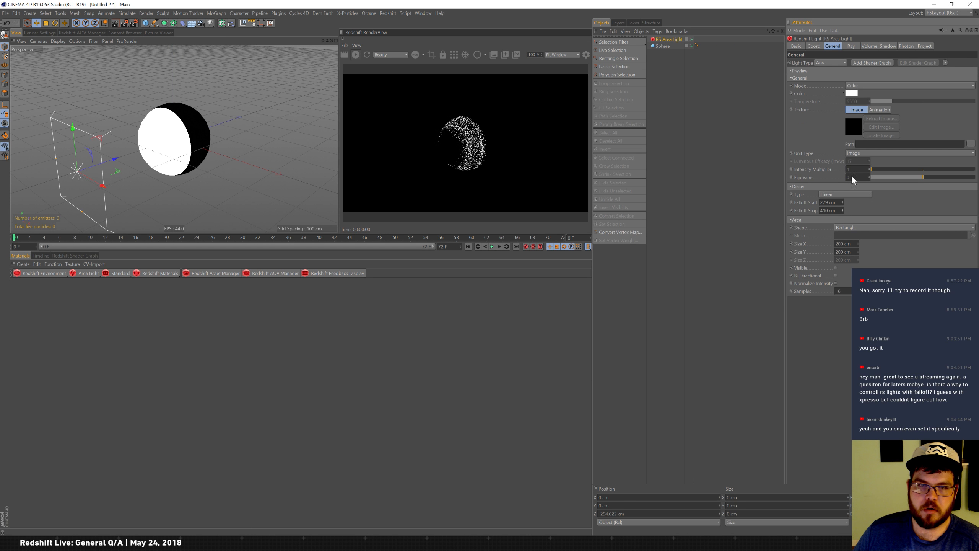
# Switch the area light's decay type to Inverse-square and then to None.
pyautogui.click(848, 194)
pyautogui.click(847, 203)
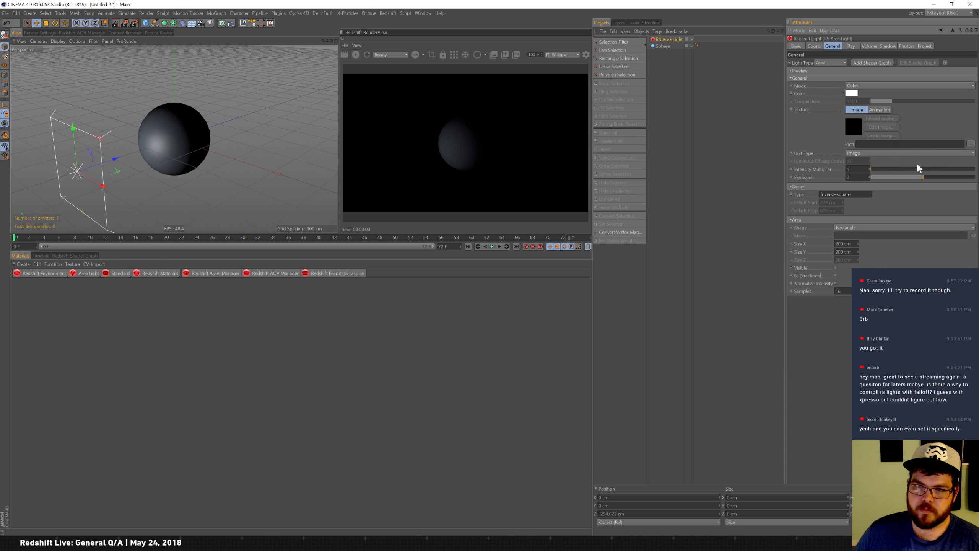
pyautogui.click(848, 194)
pyautogui.click(842, 211)
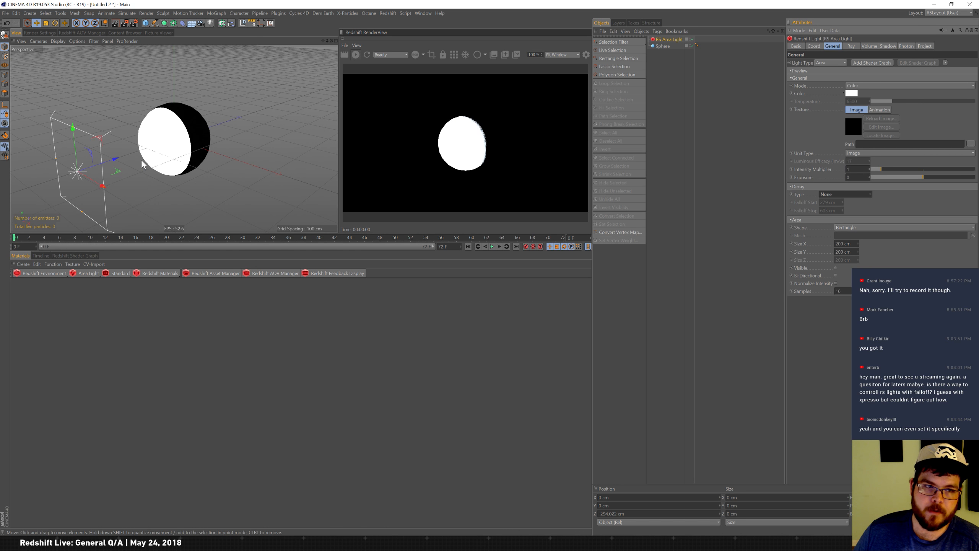
# Nudge the area light slightly and set its decay type to Inverse-square.
pyautogui.moveTo(116, 158)
pyautogui.mouseDown()
pyautogui.moveTo(47, 185)
pyautogui.moveTo(244, 133)
pyautogui.moveTo(109, 178)
pyautogui.moveTo(132, 176)
pyautogui.moveTo(115, 181)
pyautogui.moveTo(147, 196)
pyautogui.moveTo(350, 226)
pyautogui.moveTo(148, 190)
pyautogui.moveTo(88, 157)
pyautogui.moveTo(120, 175)
pyautogui.moveTo(130, 159)
pyautogui.moveTo(123, 164)
pyautogui.mouseUp()
pyautogui.click(855, 195)
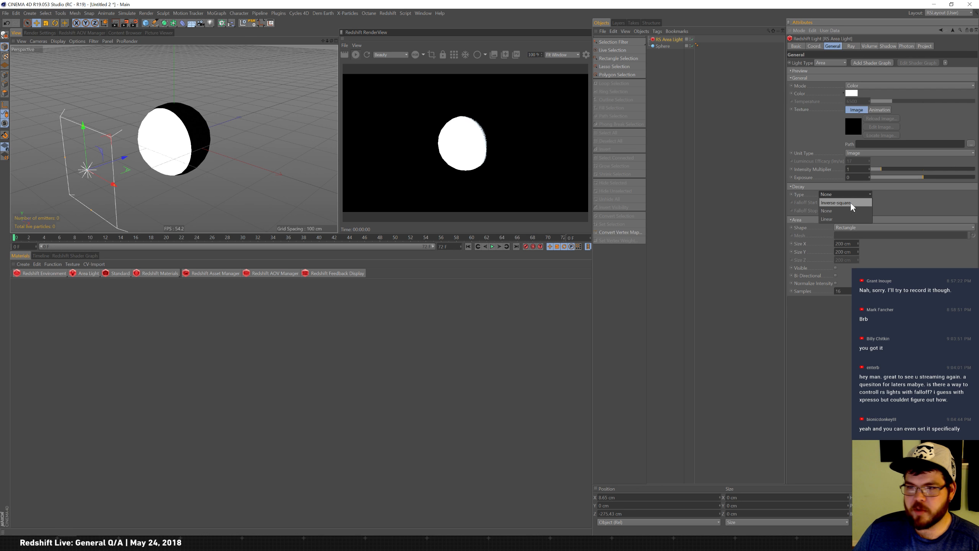
pyautogui.click(860, 203)
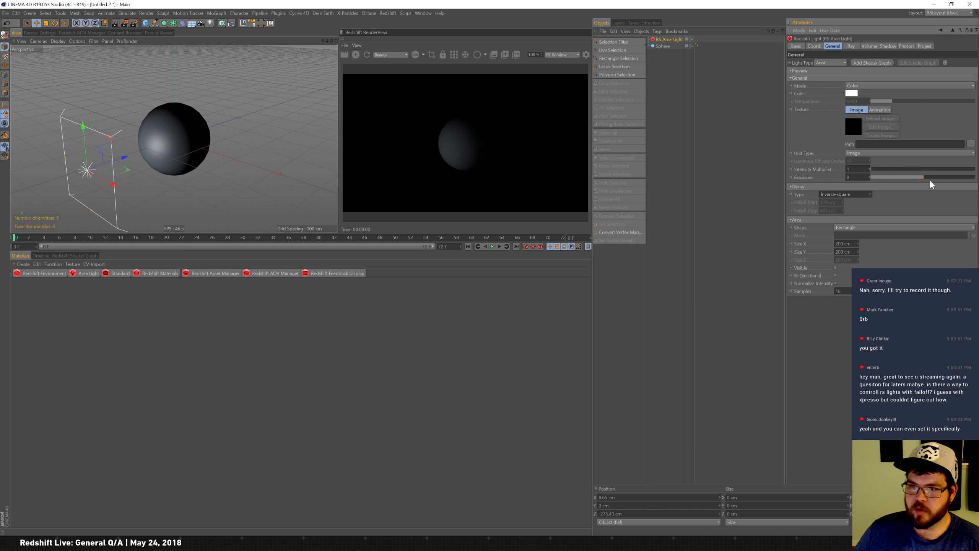
# Raise the area light's exposure to 10 and keep the intensity multiplier at 1.
pyautogui.moveTo(930, 180); pyautogui.dragTo(977, 180)
pyautogui.moveTo(882, 174); pyautogui.dragTo(873, 169)
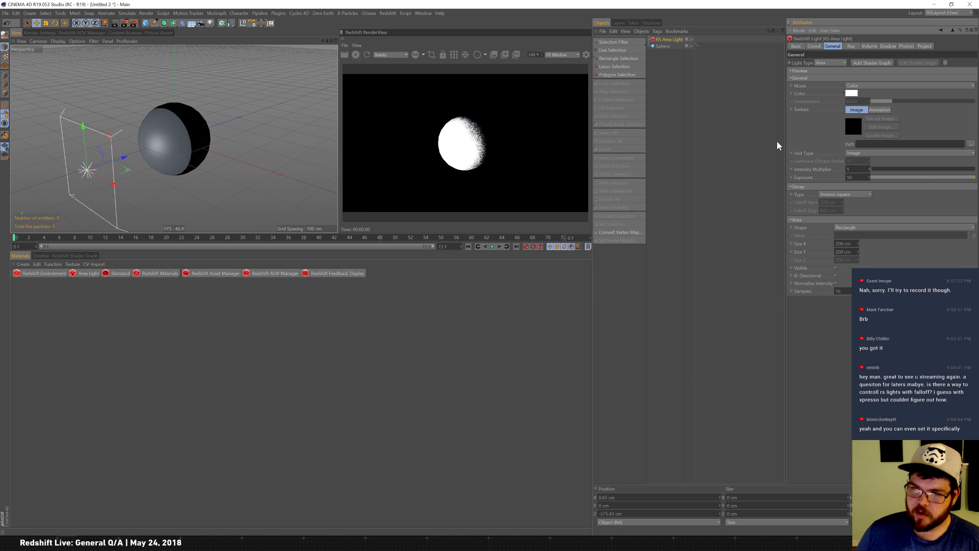
pyautogui.doubleClick(848, 169)
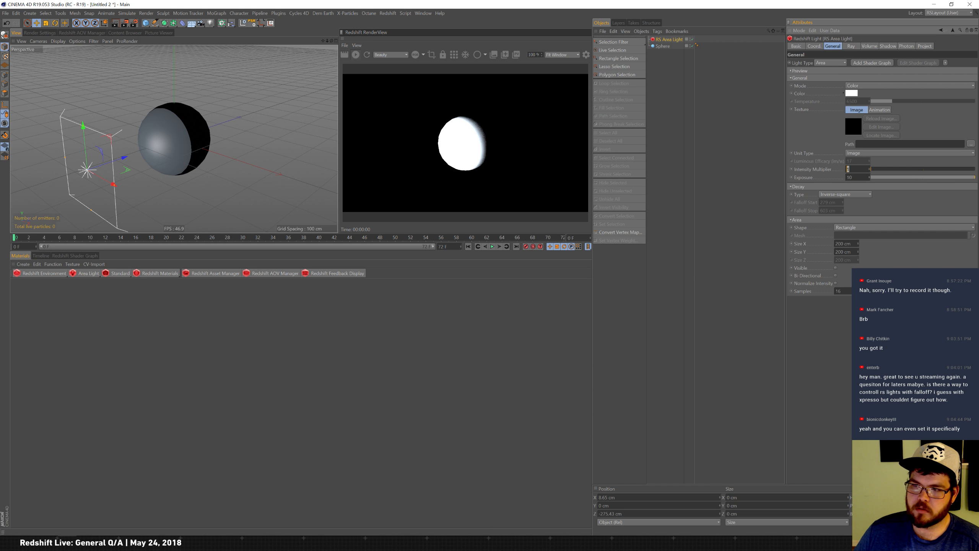
pyautogui.press('Return')
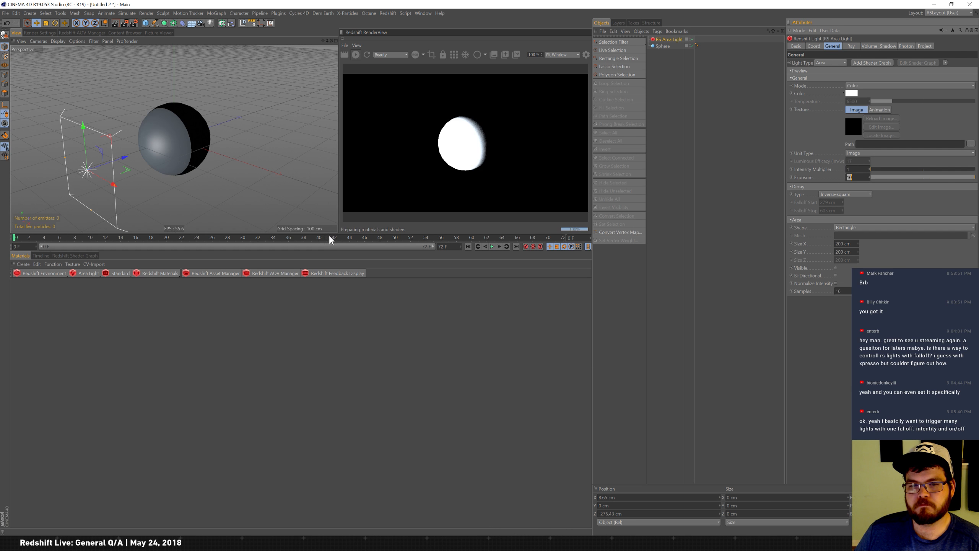
pyautogui.moveTo(331, 232); pyautogui.dragTo(326, 349)
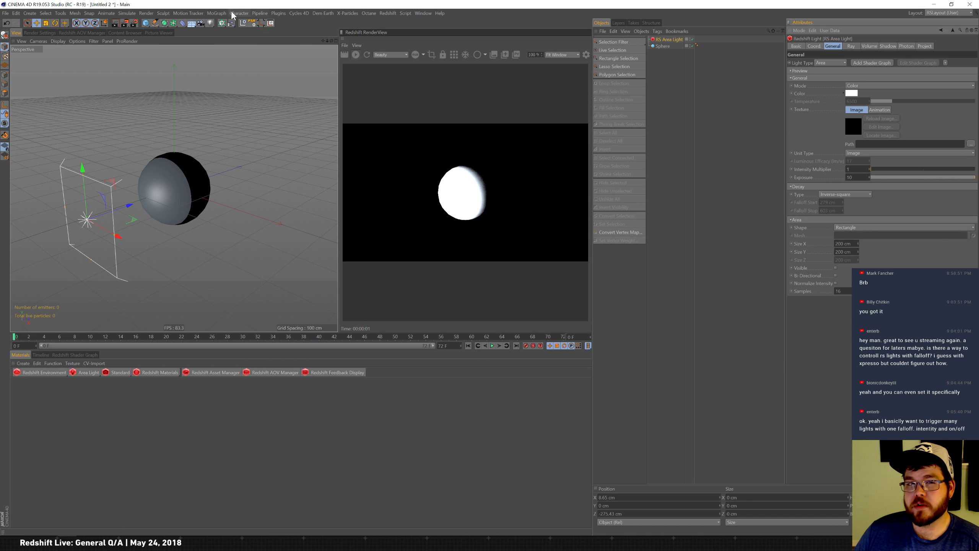
pyautogui.click(218, 14)
pyautogui.moveTo(246, 24)
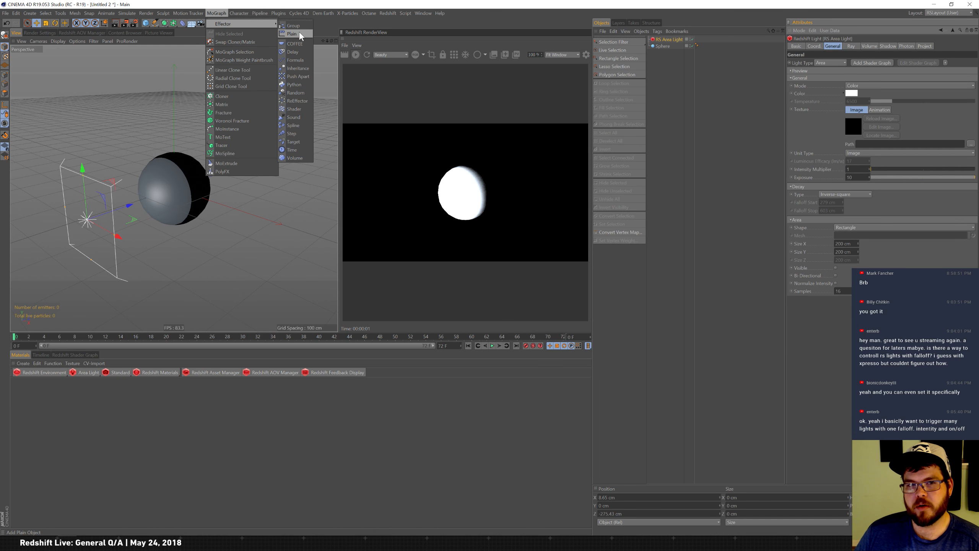
pyautogui.click(350, 22)
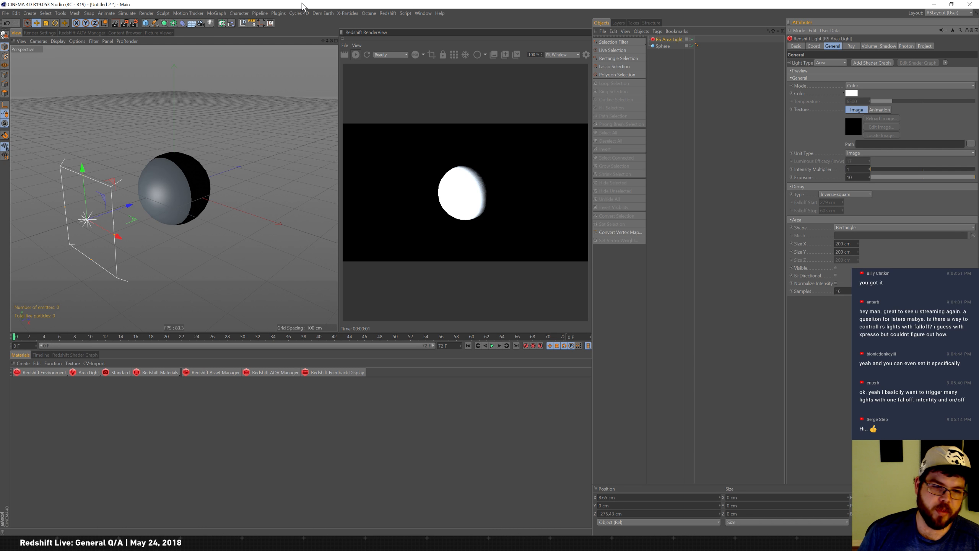
# Create a new material and load a 3D - Spherical gradient into its color texture.
pyautogui.doubleClick(18, 397)
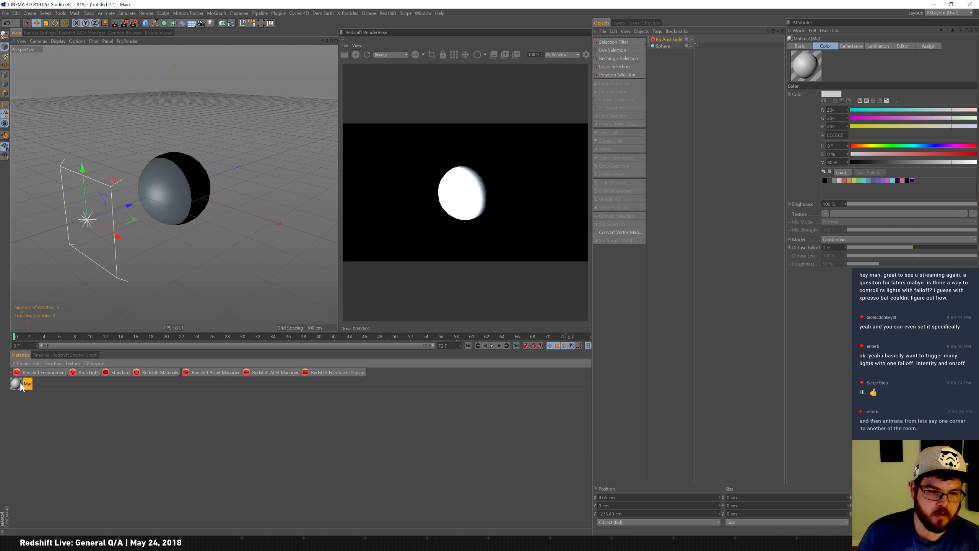
pyautogui.click(825, 214)
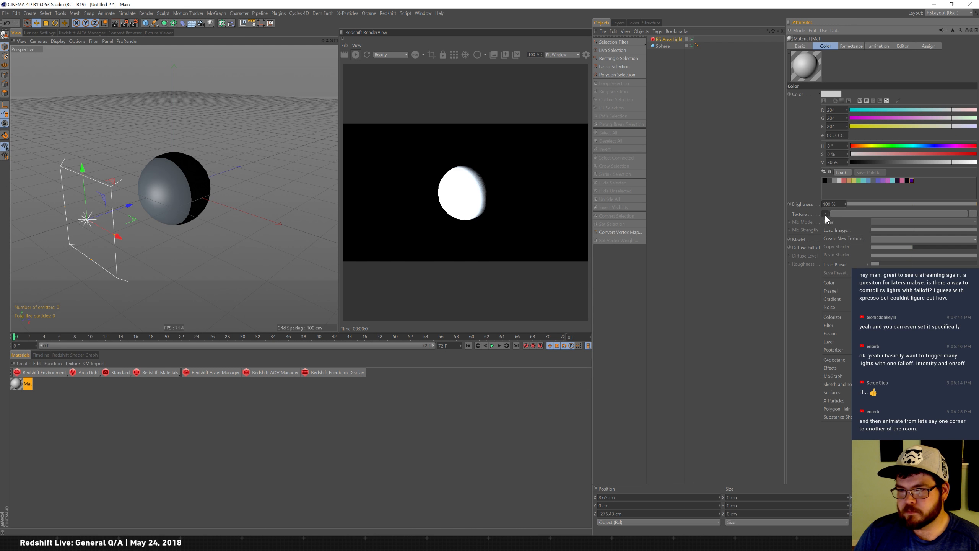
pyautogui.click(836, 297)
pyautogui.click(833, 231)
pyautogui.click(846, 101)
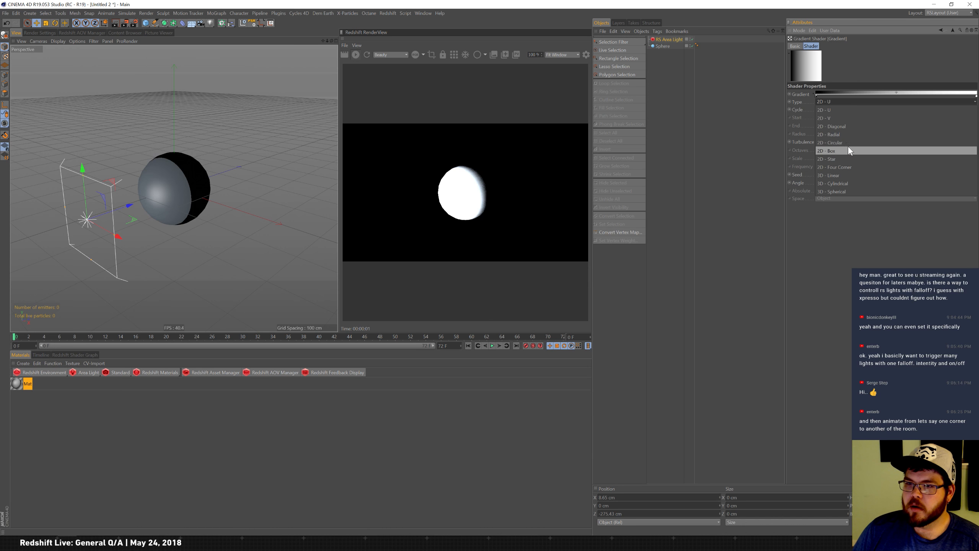
pyautogui.click(843, 191)
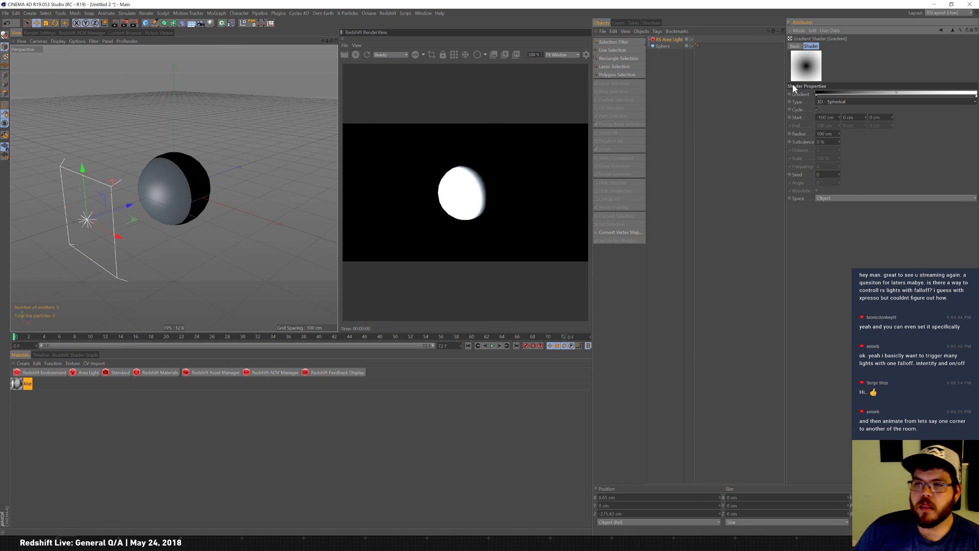
pyautogui.click(670, 56)
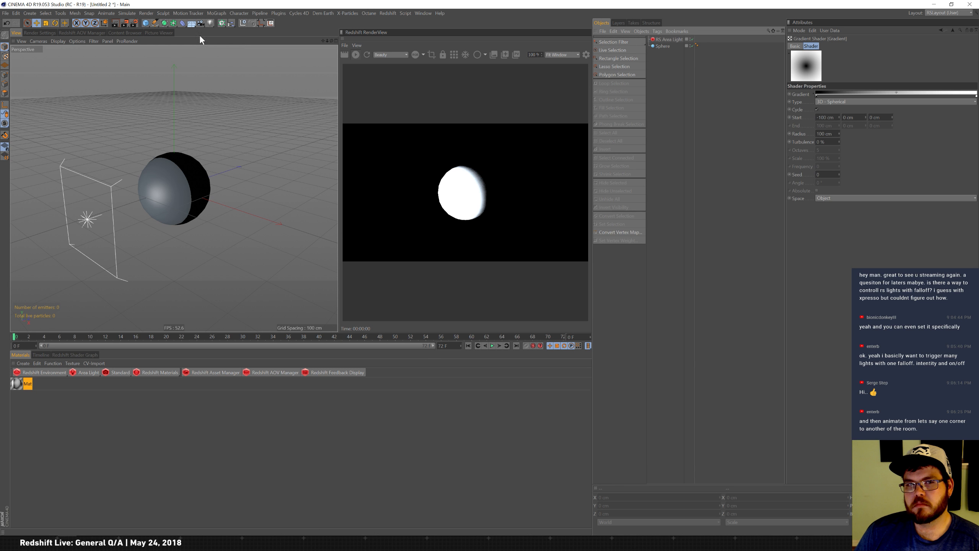
pyautogui.click(223, 23)
pyautogui.click(226, 6)
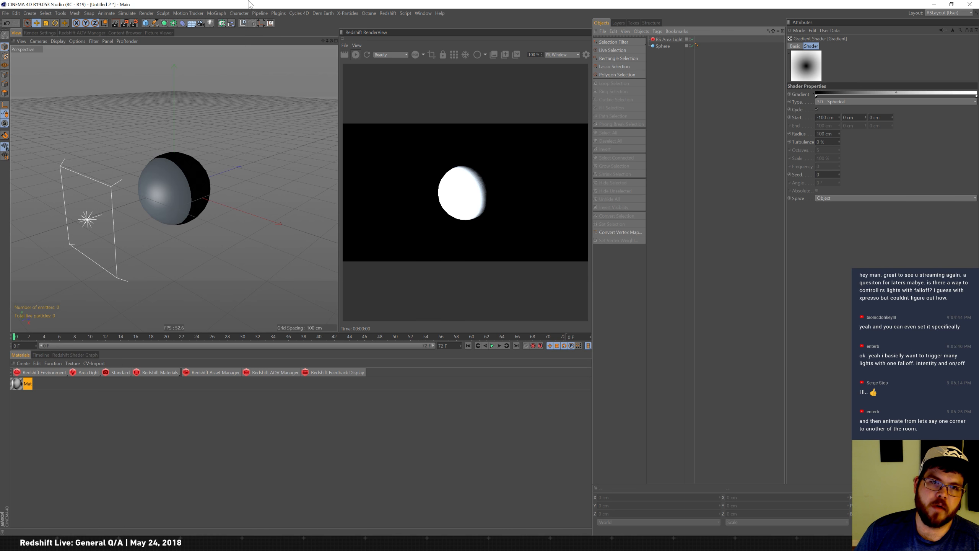
# Delete the sphere from the scene.
pyautogui.click(663, 46)
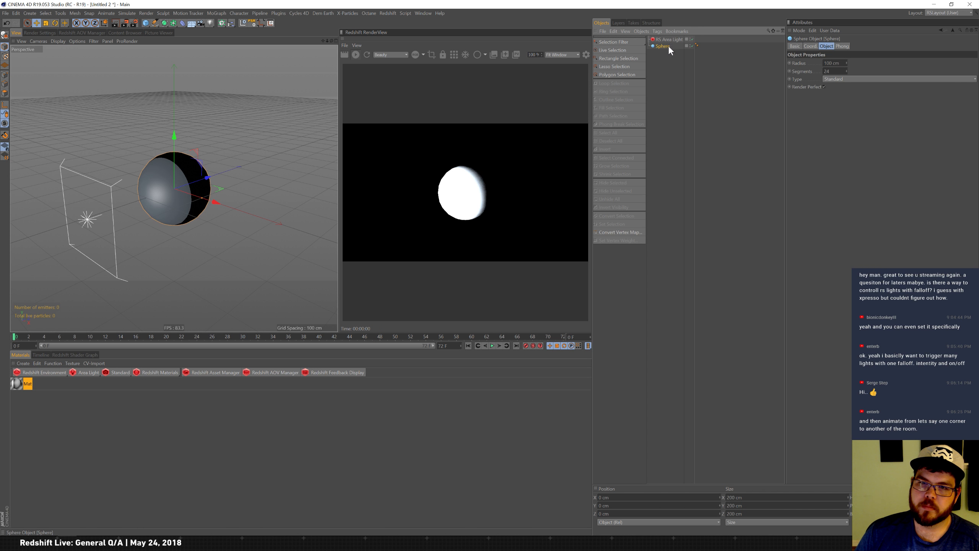
pyautogui.click(671, 40)
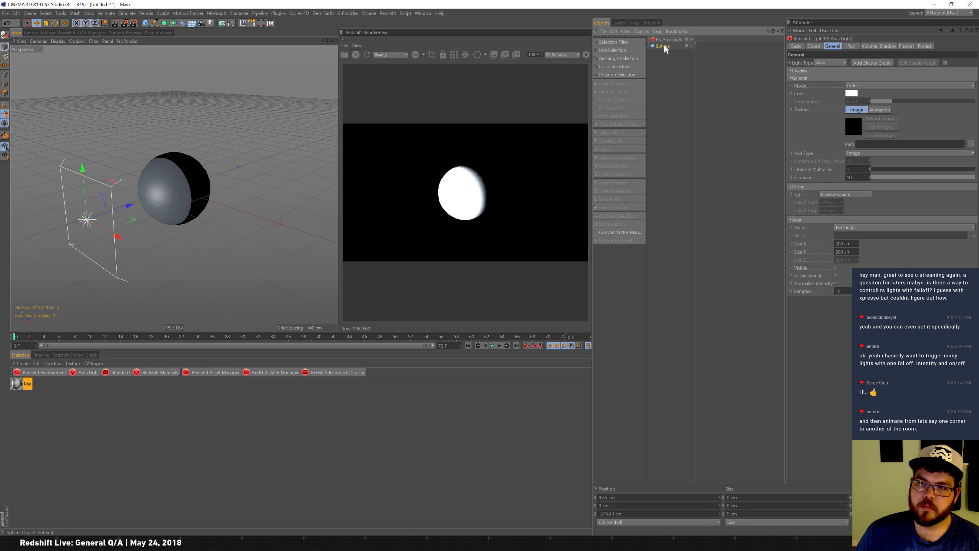
pyautogui.click(664, 45)
pyautogui.click(31, 383)
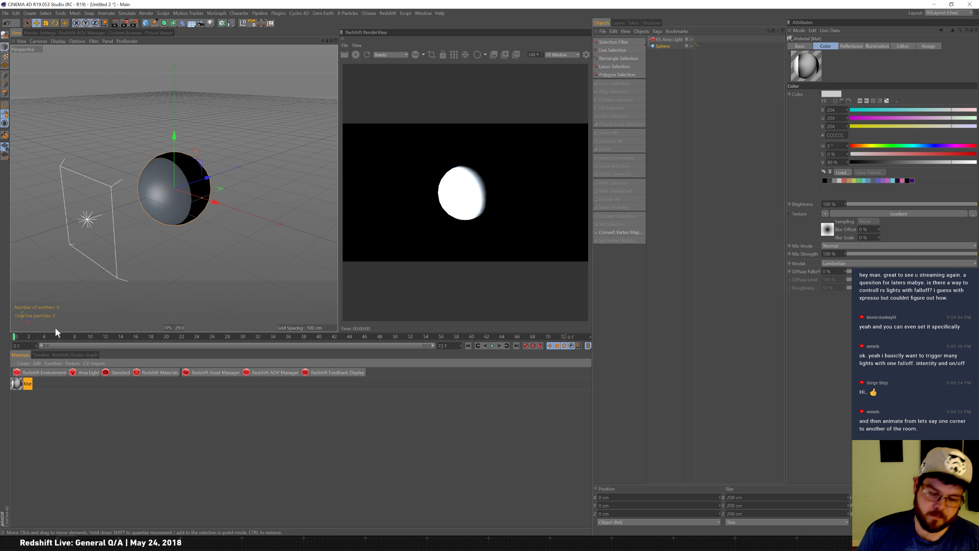
pyautogui.press('Delete')
pyautogui.press('Delete')
pyautogui.hotkey('ctrl', 'z')
pyautogui.click(37, 414)
pyautogui.click(20, 388)
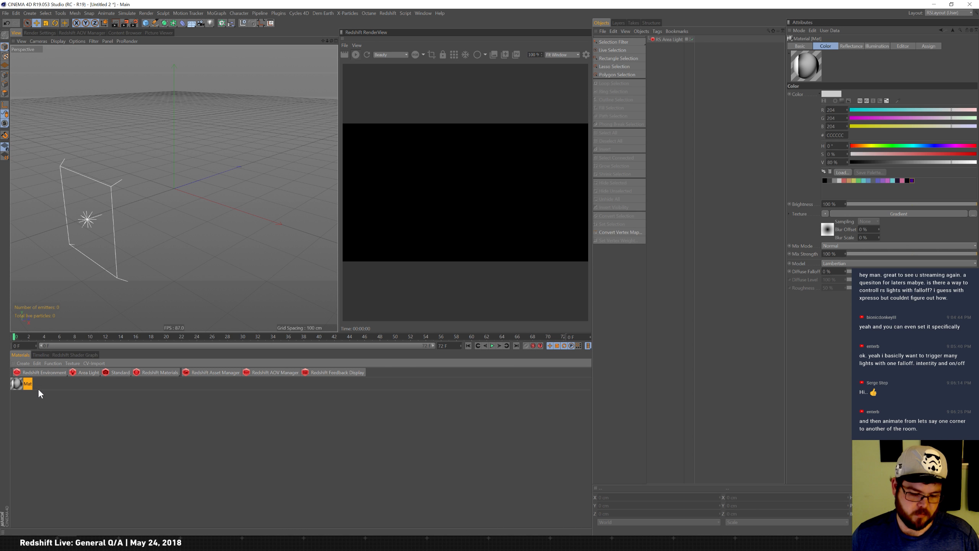
# Undo the gradient material creation and the sphere deletion.
pyautogui.hotkey('ctrl', 'z')
pyautogui.hotkey('ctrl', 'z')
pyautogui.hotkey('ctrl', 'z')
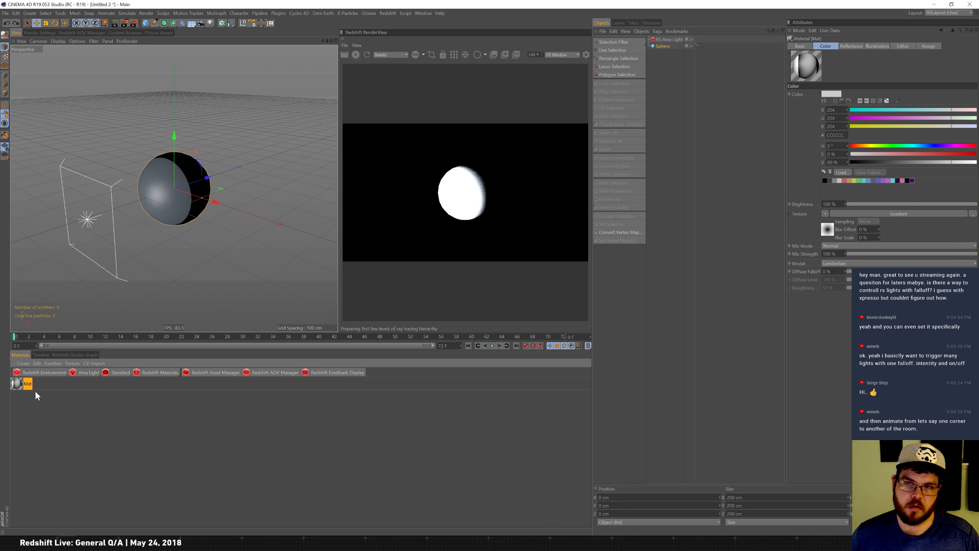
pyautogui.hotkey('ctrl', 'z')
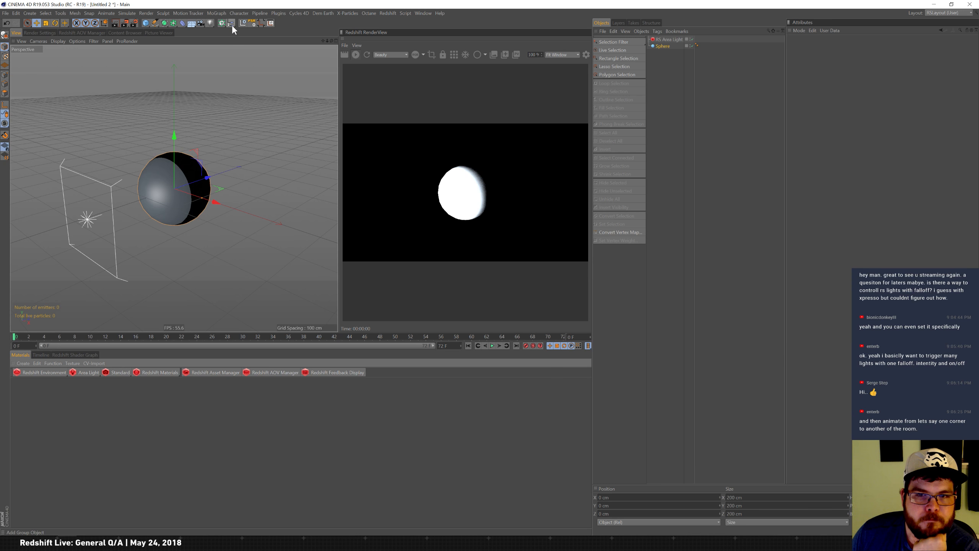
# Add a floor plane to the scene and arrange it in the object list.
pyautogui.moveTo(219, 24); pyautogui.dragTo(249, 34)
pyautogui.moveTo(669, 39); pyautogui.dragTo(663, 52)
pyautogui.click(663, 40)
# Scale the floor plane up and nest the area light inside a new Cloner.
pyautogui.moveTo(145, 22); pyautogui.dragTo(203, 40)
pyautogui.press('t')
pyautogui.moveTo(177, 259); pyautogui.dragTo(690, 99)
pyautogui.moveTo(251, 201); pyautogui.dragTo(596, 99)
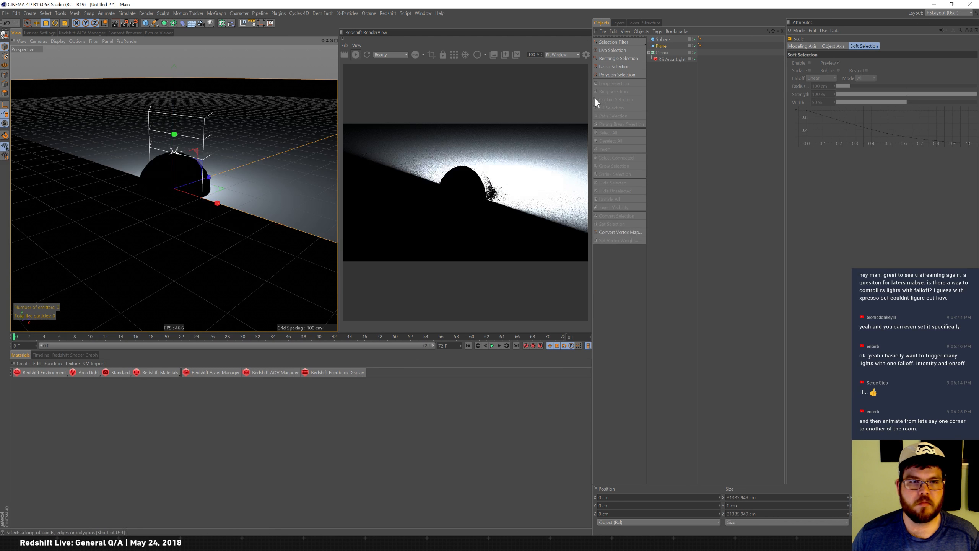
# Keep the cloner in Linear mode and set its position offsets to 0 and 500 cm.
pyautogui.click(668, 52)
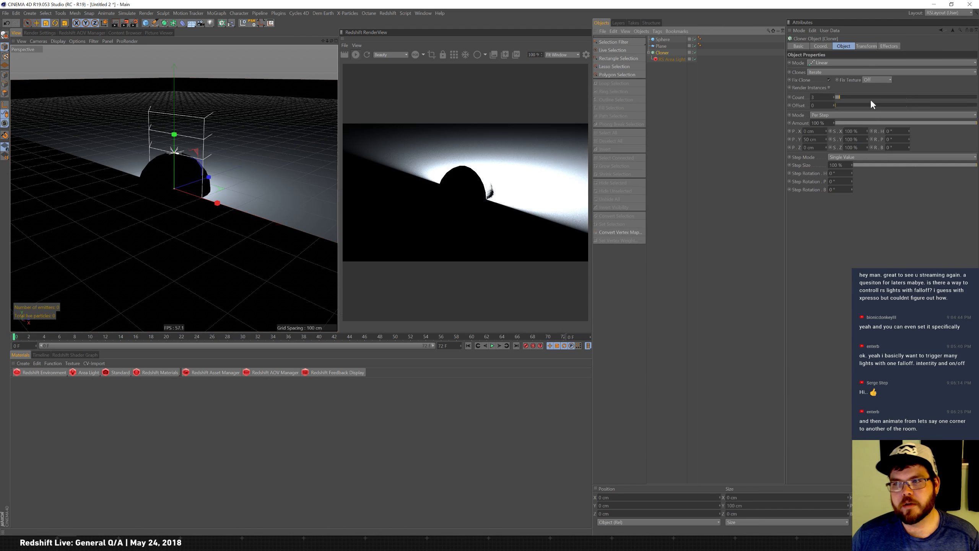
pyautogui.click(842, 62)
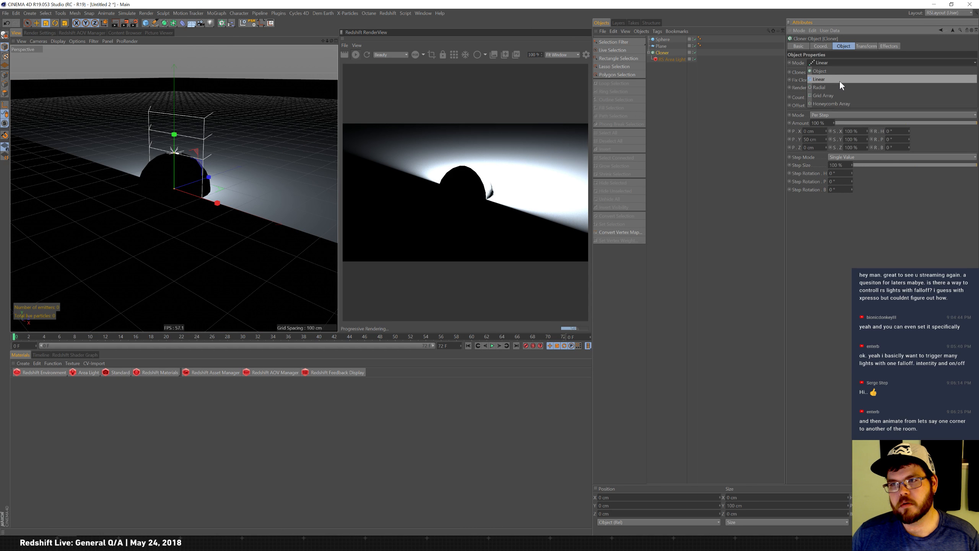
pyautogui.click(840, 81)
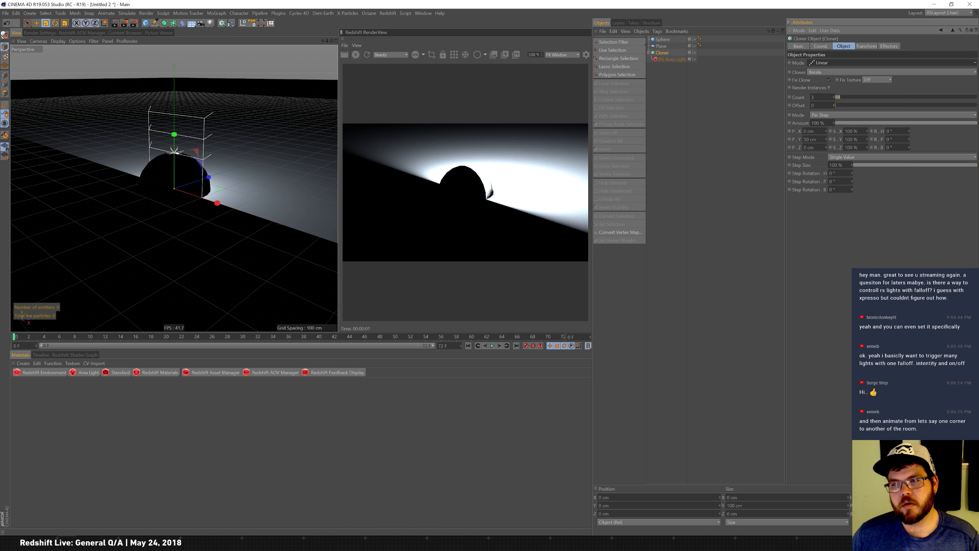
pyautogui.moveTo(818, 140); pyautogui.dragTo(679, 94)
pyautogui.write('0')
pyautogui.hotkey('shift', 'Tab')
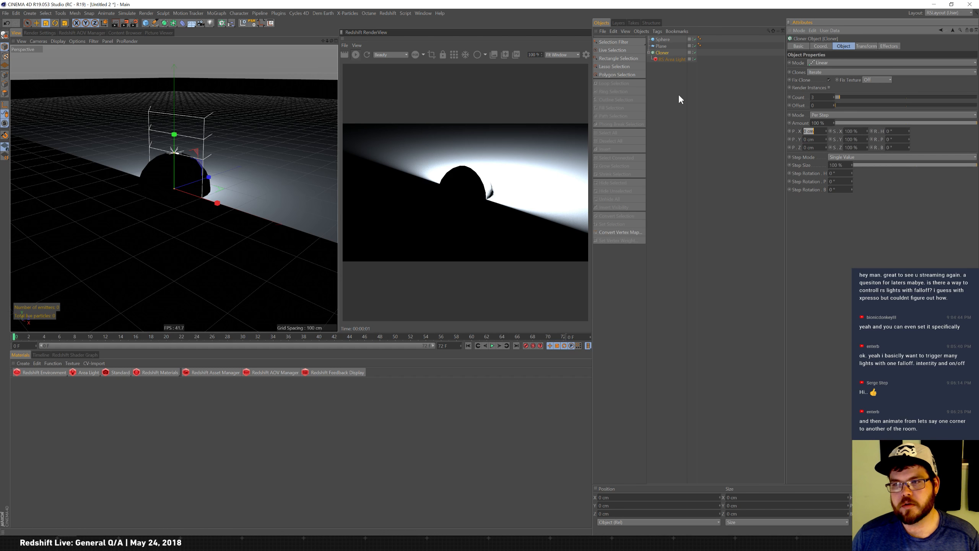
pyautogui.write('500')
pyautogui.press('Return')
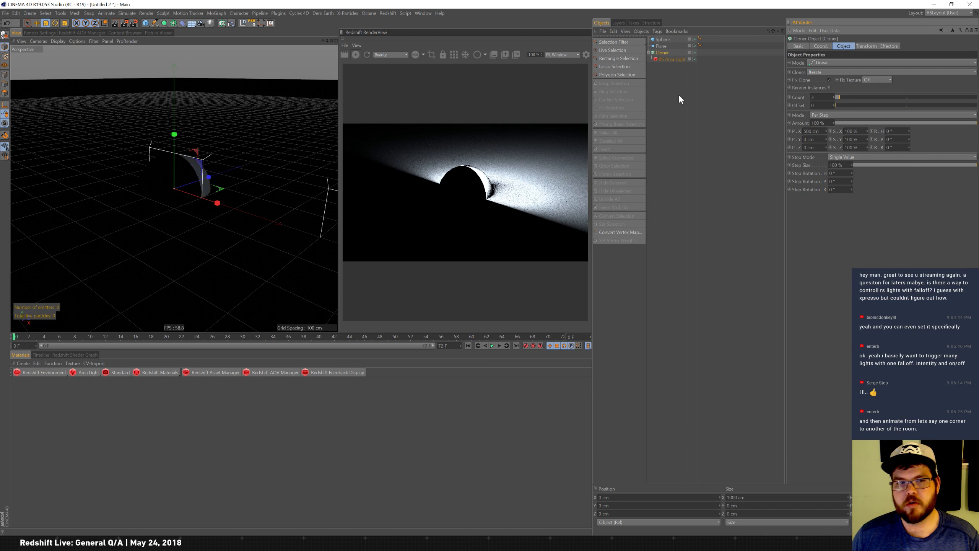
# Move the cloner of lights up to about 150 cm above the floor.
pyautogui.keyDown('alt'); pyautogui.moveTo(232, 191); pyautogui.dragTo(201, 190, button='right'); pyautogui.keyUp('alt')
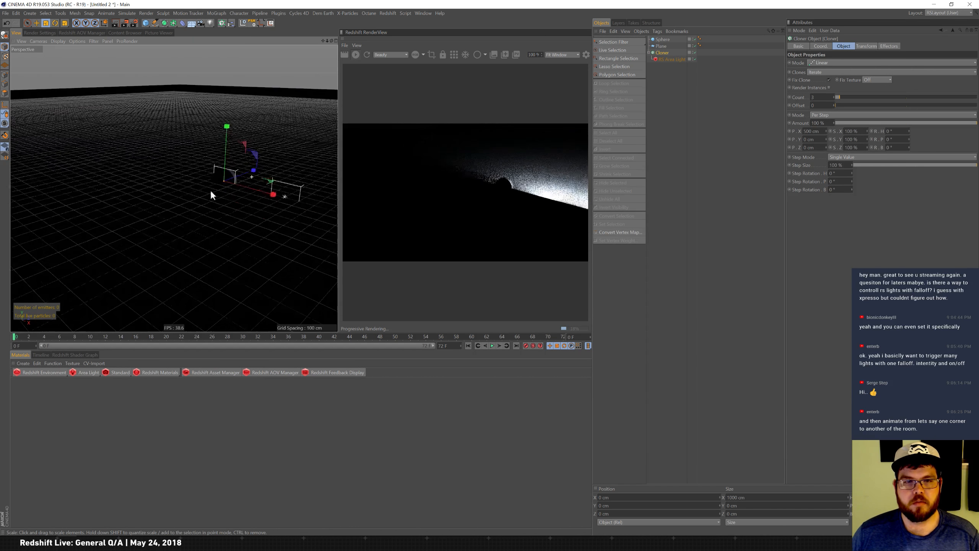
pyautogui.press('e')
pyautogui.moveTo(221, 164); pyautogui.dragTo(210, 111)
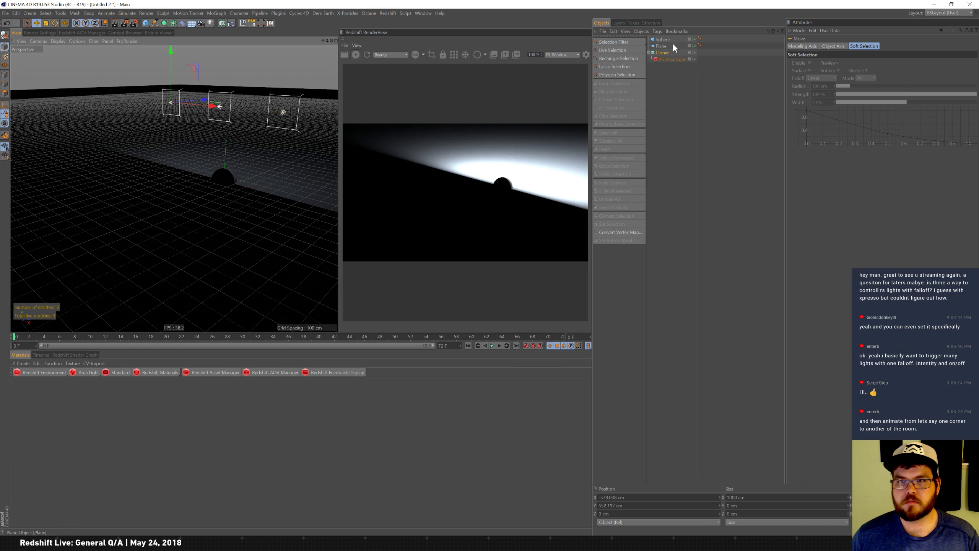
# Rotate the cloned lights -90° in the cloner's transform so they point down at the floor.
pyautogui.click(671, 60)
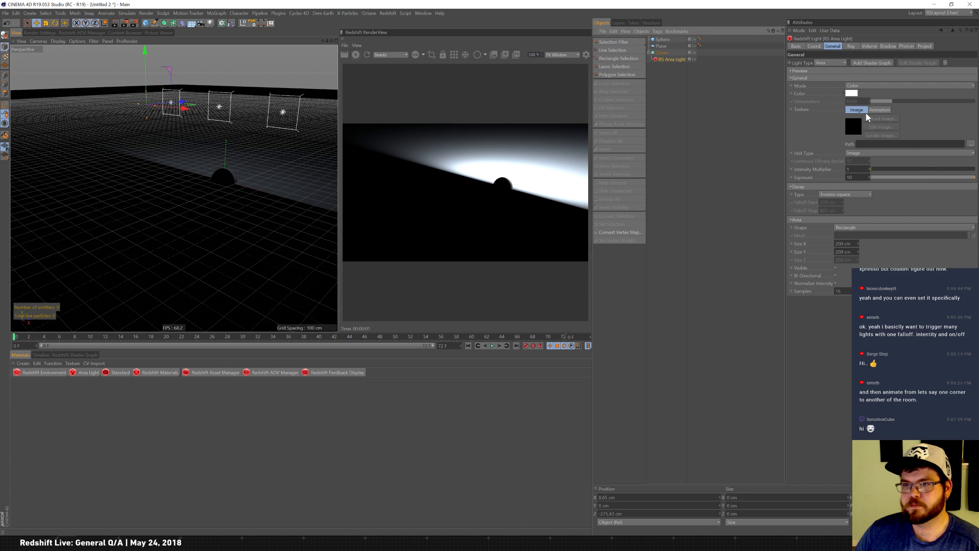
pyautogui.click(679, 53)
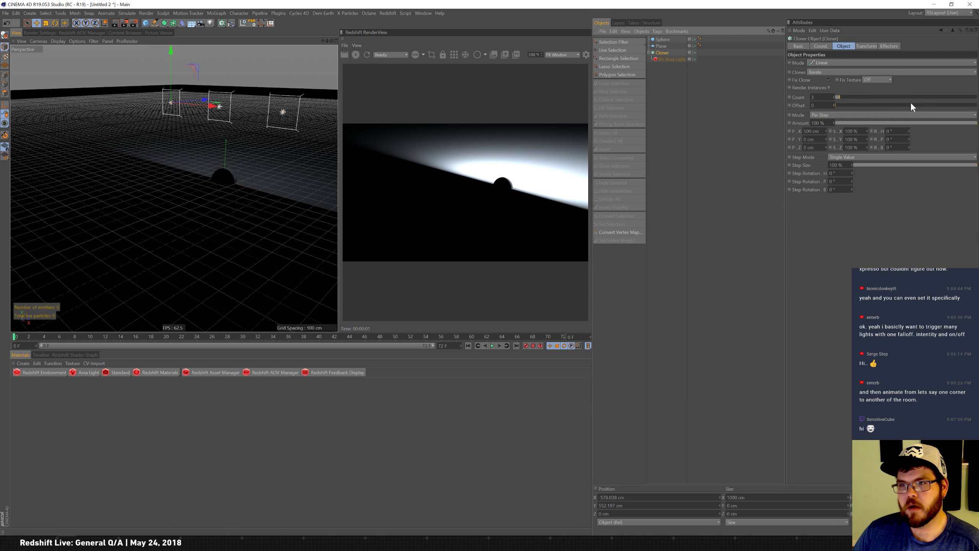
pyautogui.moveTo(909, 132); pyautogui.dragTo(911, 118)
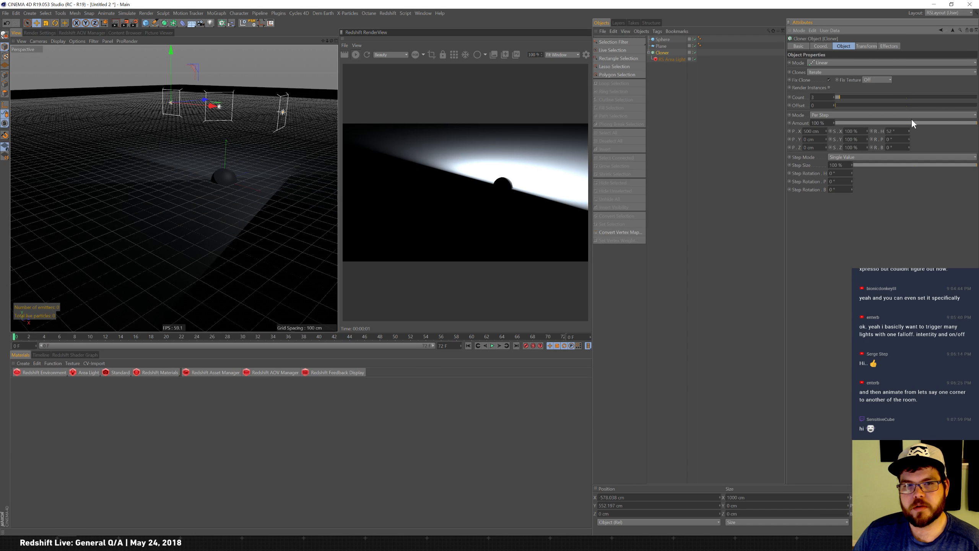
pyautogui.click(866, 46)
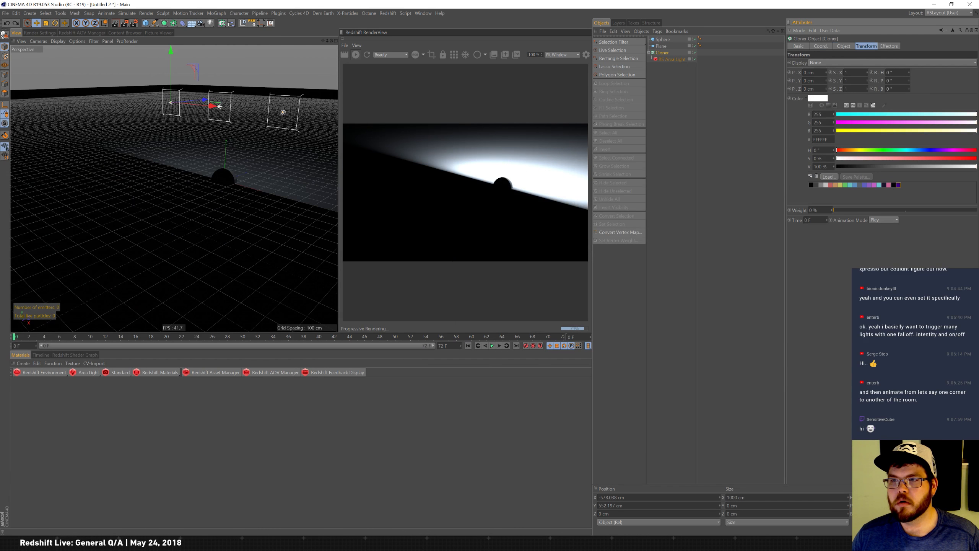
pyautogui.moveTo(909, 78)
pyautogui.mouseDown()
pyautogui.moveTo(909, 69)
pyautogui.moveTo(906, 108)
pyautogui.moveTo(909, 80)
pyautogui.mouseUp()
pyautogui.write('-90')
pyautogui.press('Return')
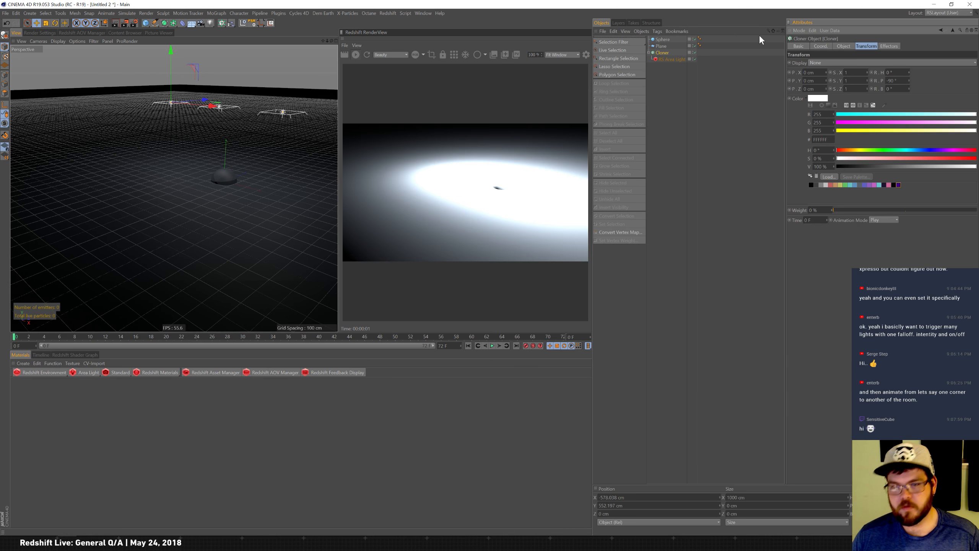
# Set the area light's exposure to 2.
pyautogui.click(672, 59)
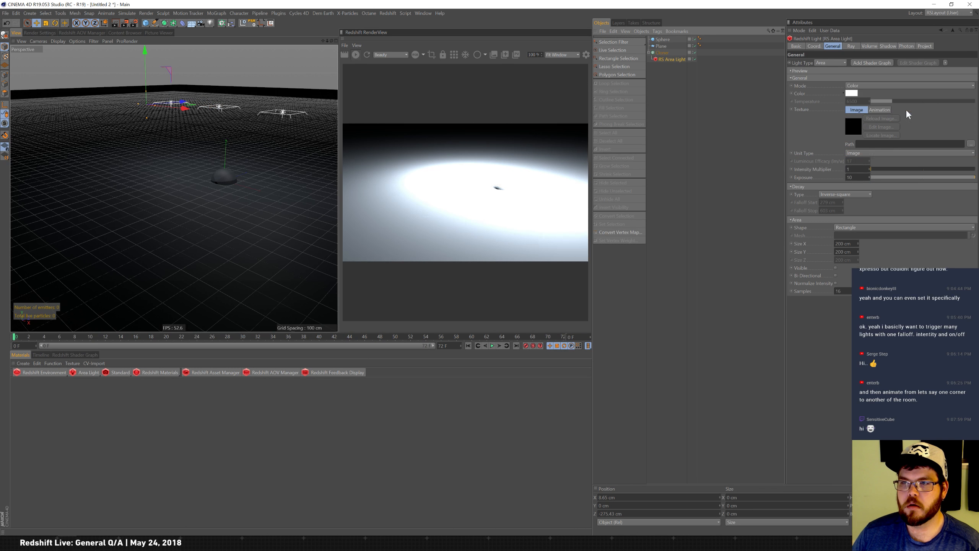
pyautogui.doubleClick(851, 178)
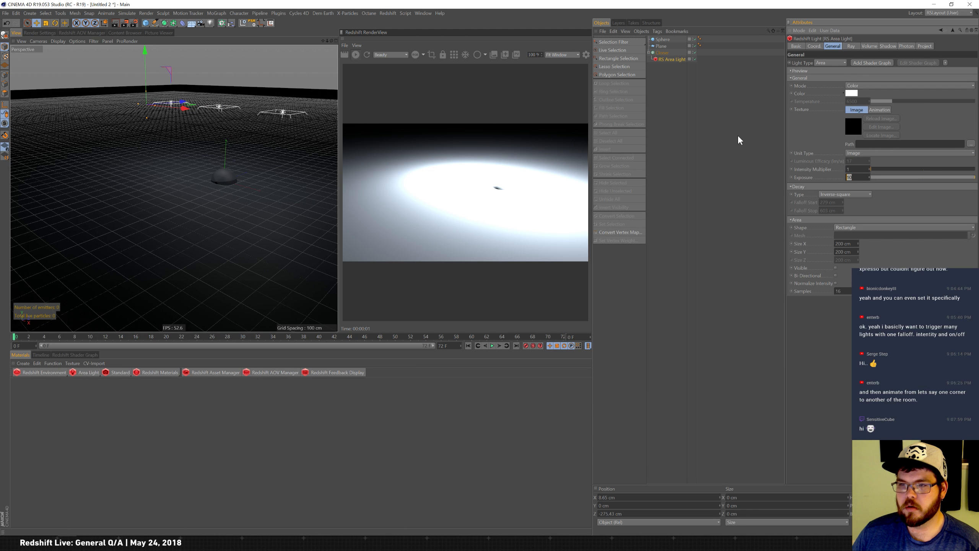
pyautogui.write('0')
pyautogui.press('Return')
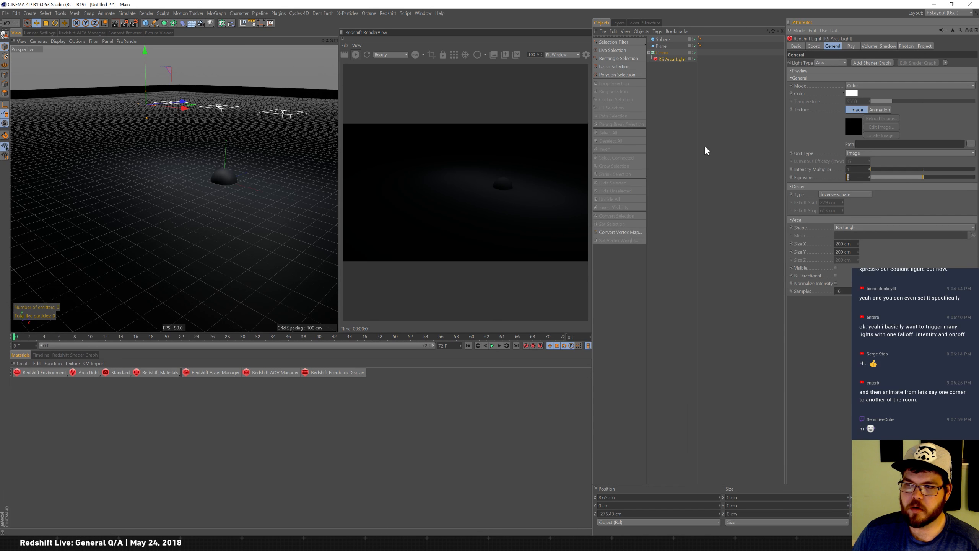
pyautogui.write('2')
pyautogui.press('Return')
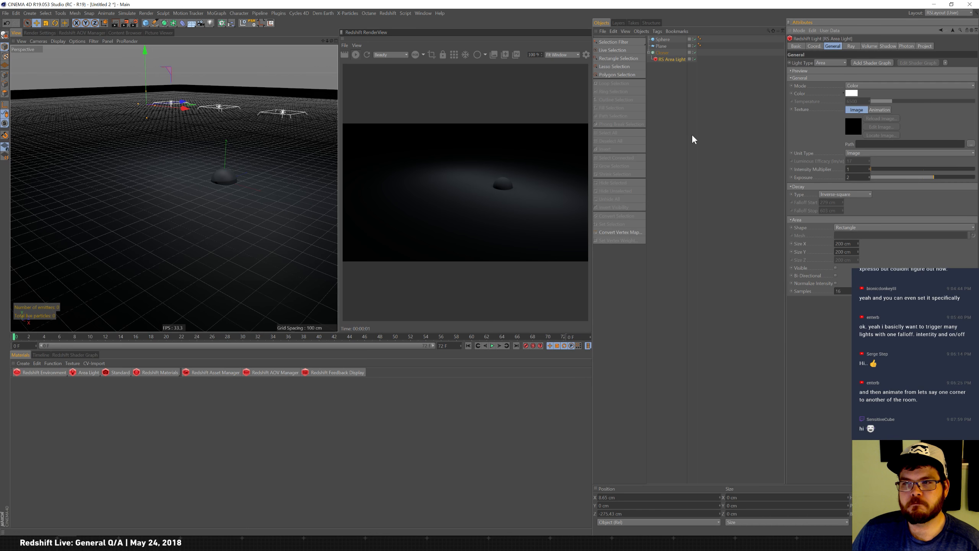
pyautogui.click(851, 93)
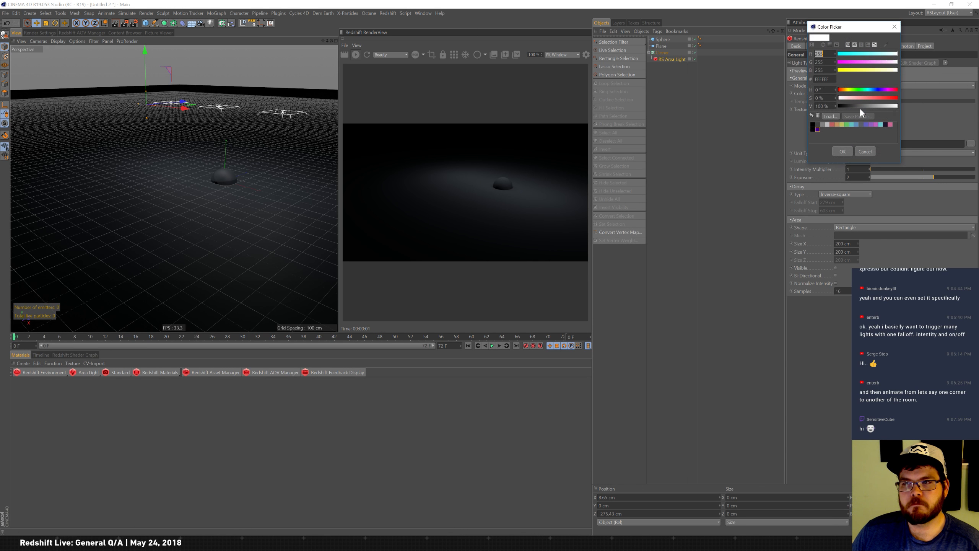
pyautogui.moveTo(840, 108); pyautogui.dragTo(784, 113)
pyautogui.click(842, 151)
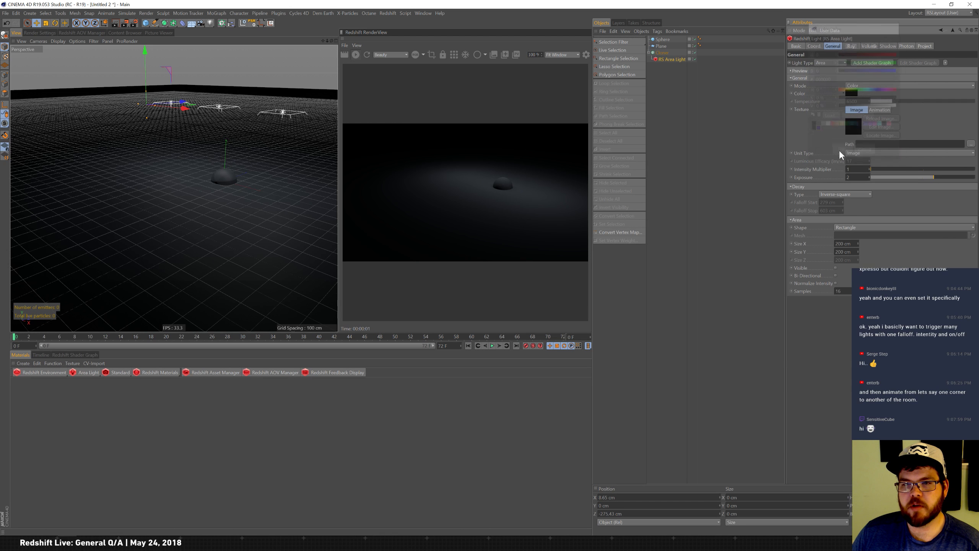
pyautogui.click(853, 95)
pyautogui.click(891, 106)
pyautogui.click(840, 151)
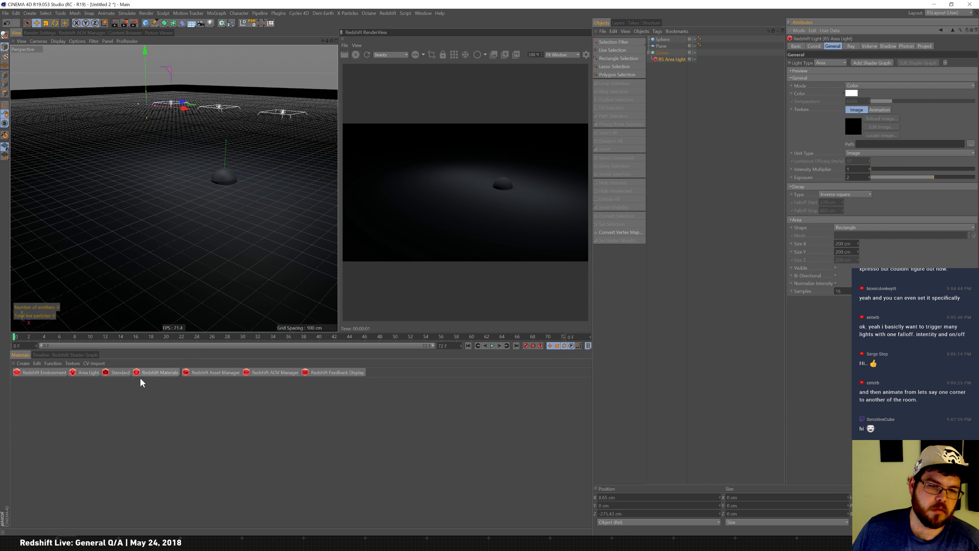
# Create a Redshift physical light material and assign it to the area light.
pyautogui.click(162, 374)
pyautogui.moveTo(182, 383)
pyautogui.click(221, 385)
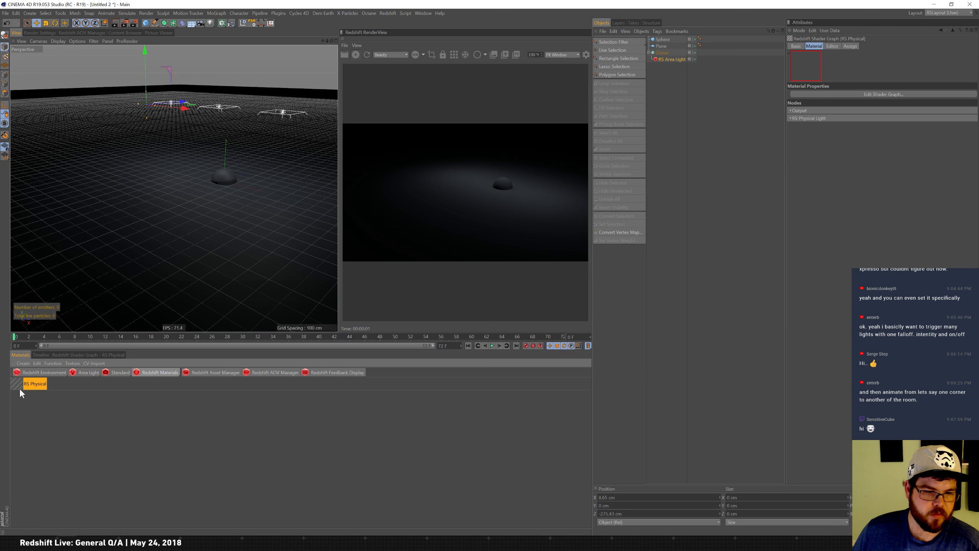
pyautogui.moveTo(322, 328); pyautogui.dragTo(682, 60)
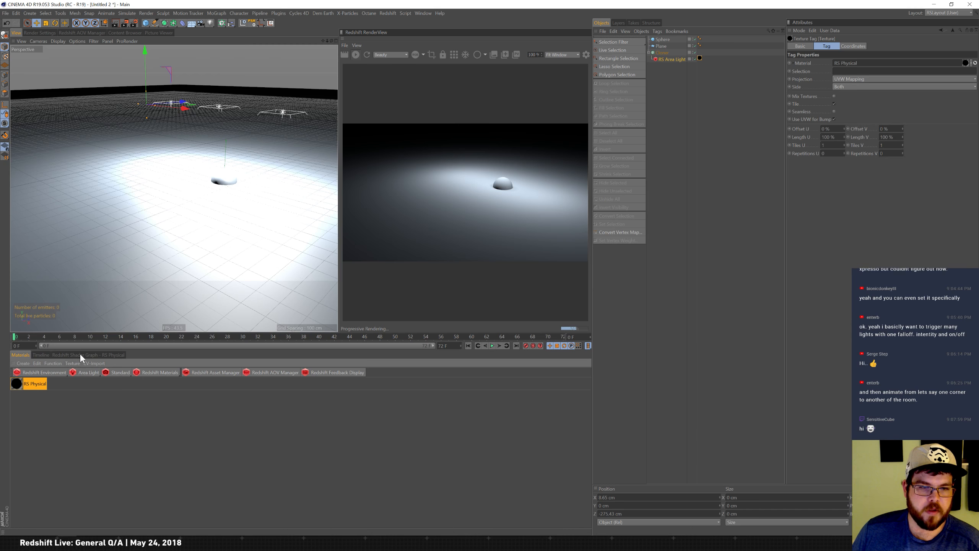
# Open the light material's shader graph and add a Color User Data node found by searching "us".
pyautogui.click(91, 356)
pyautogui.moveTo(171, 459); pyautogui.dragTo(303, 449)
pyautogui.click(137, 457)
pyautogui.moveTo(136, 457); pyautogui.dragTo(204, 442)
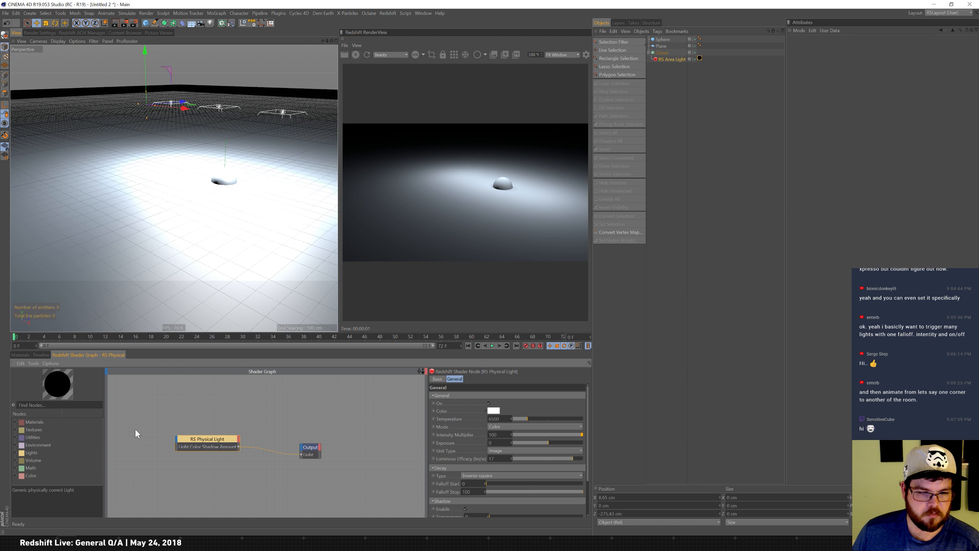
pyautogui.write('user')
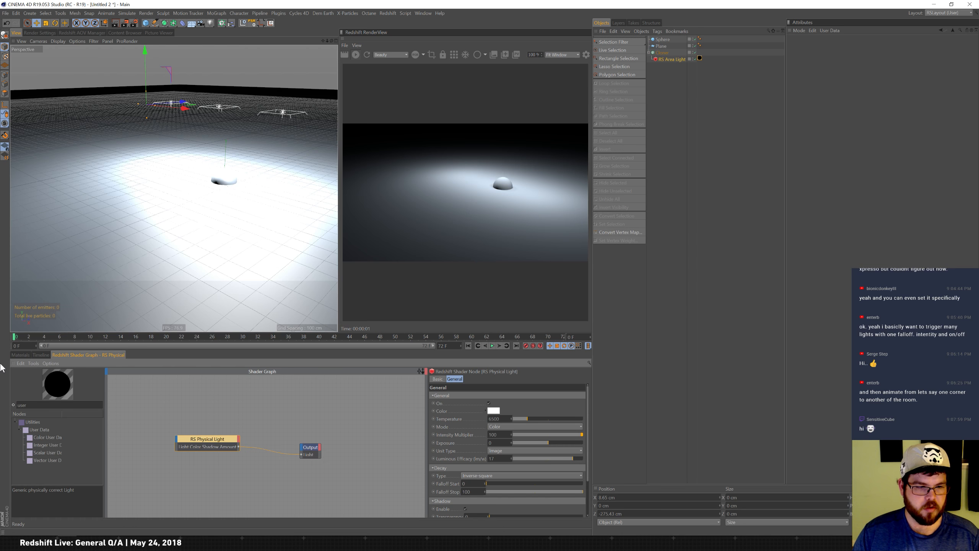
pyautogui.click(102, 429)
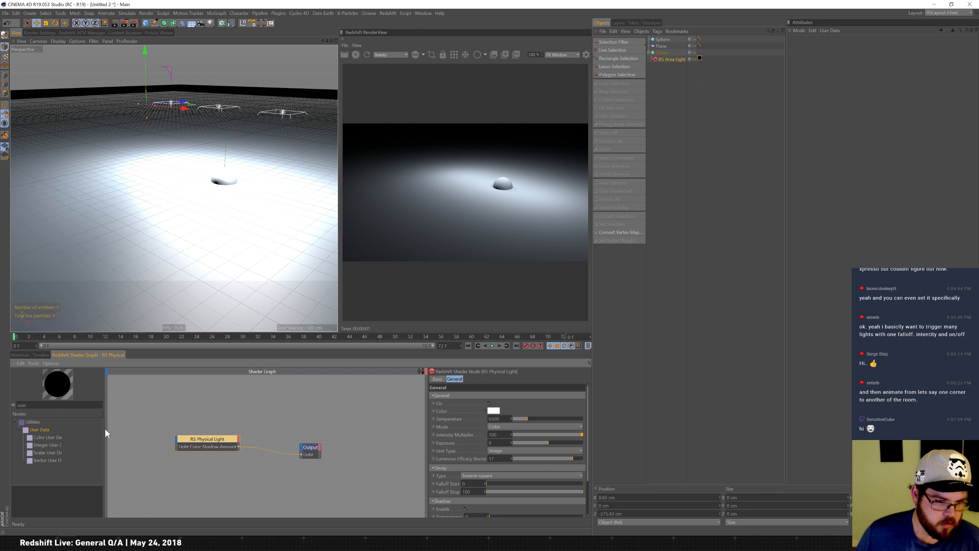
pyautogui.moveTo(105, 428); pyautogui.dragTo(152, 429)
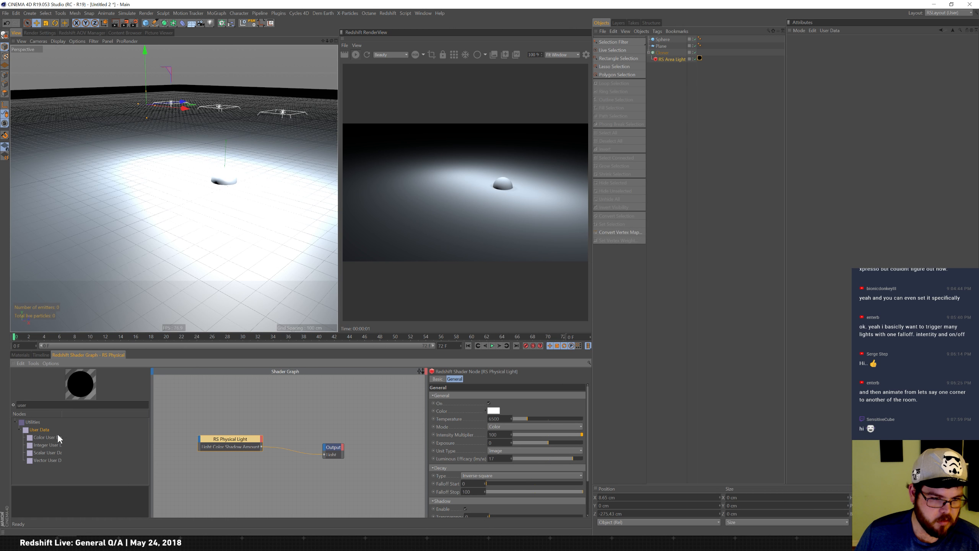
pyautogui.moveTo(60, 439); pyautogui.dragTo(181, 408)
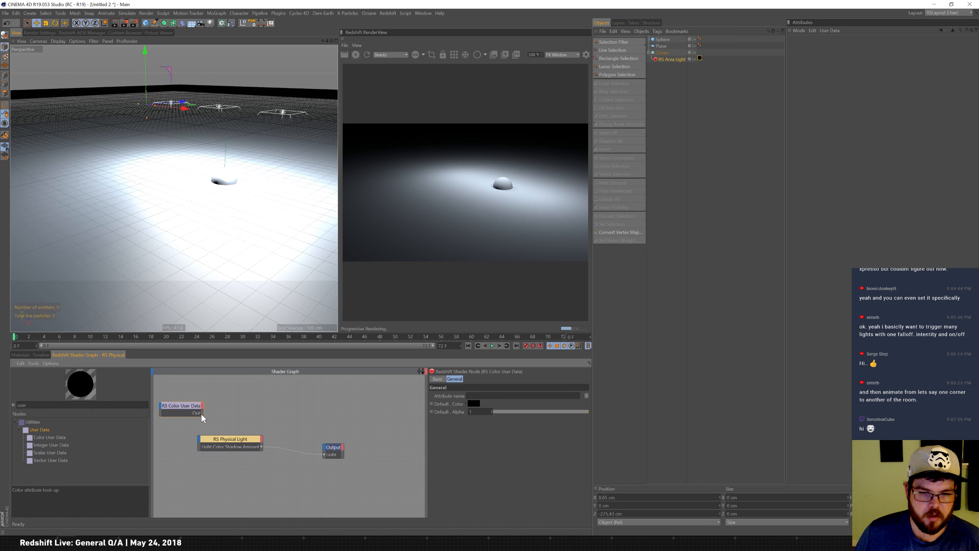
# Connect the Color User Data output to the RS Physical Light color input and rearrange the nodes.
pyautogui.moveTo(204, 415); pyautogui.dragTo(275, 424)
pyautogui.click(239, 454)
pyautogui.moveTo(327, 453); pyautogui.dragTo(353, 437)
pyautogui.click(193, 411)
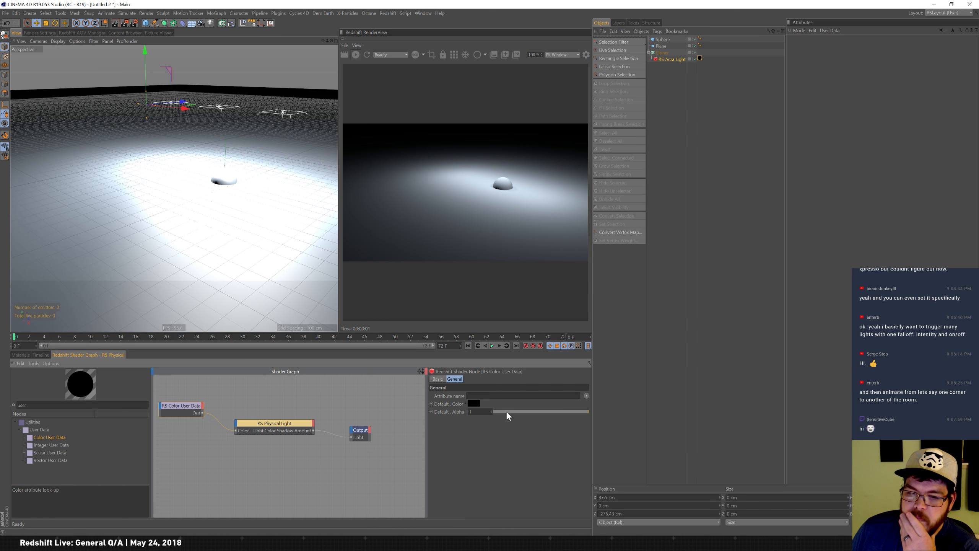
# Set the Color User Data node's attribute name to the MoGraph color (RSMGColor).
pyautogui.click(474, 403)
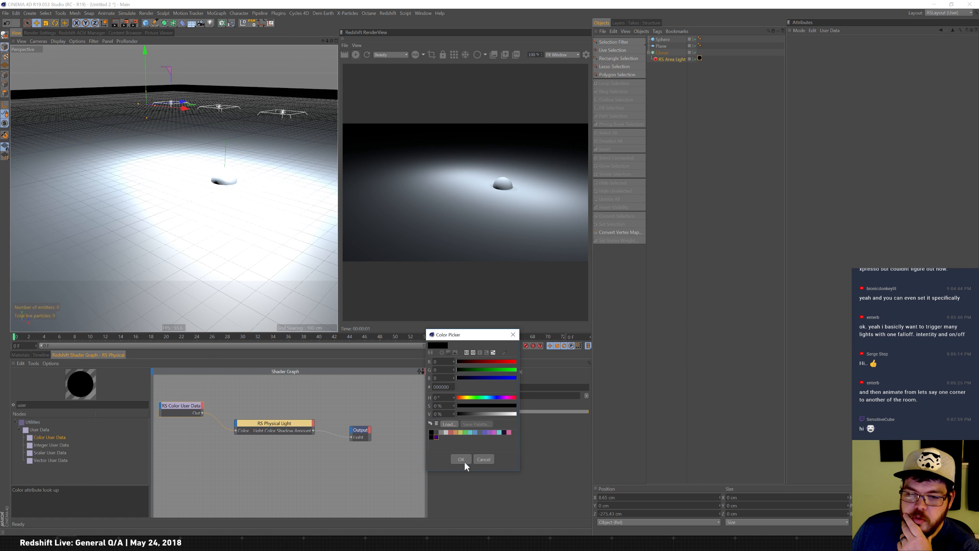
pyautogui.click(462, 461)
pyautogui.click(586, 396)
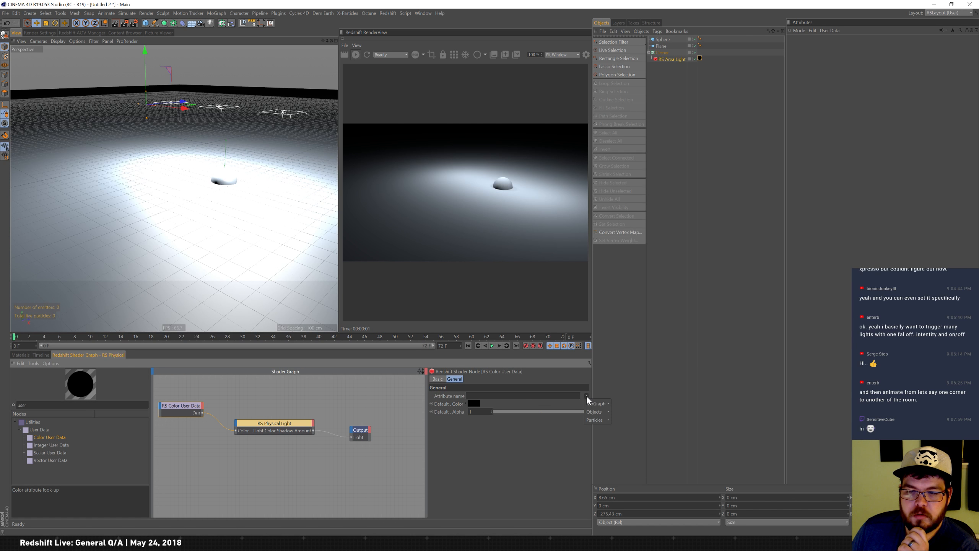
pyautogui.moveTo(594, 412)
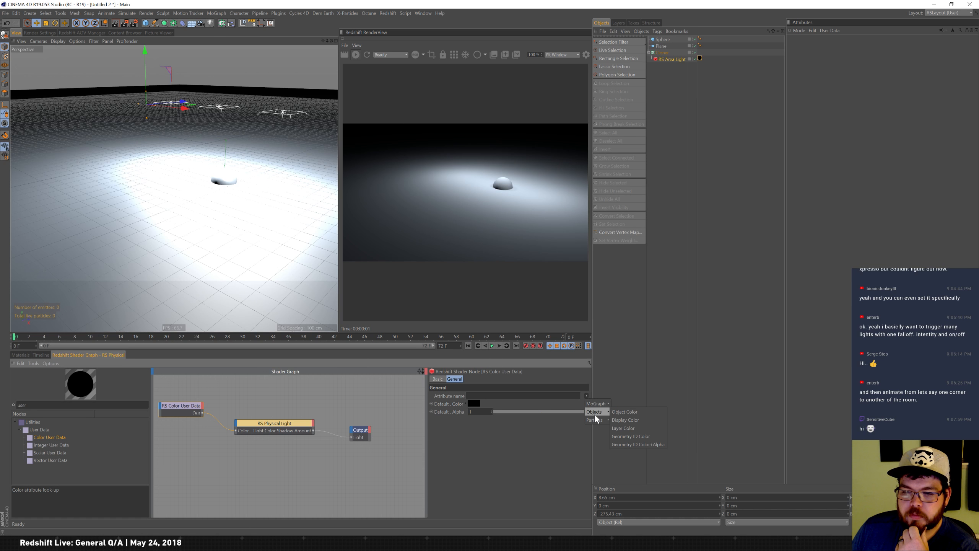
pyautogui.click(624, 404)
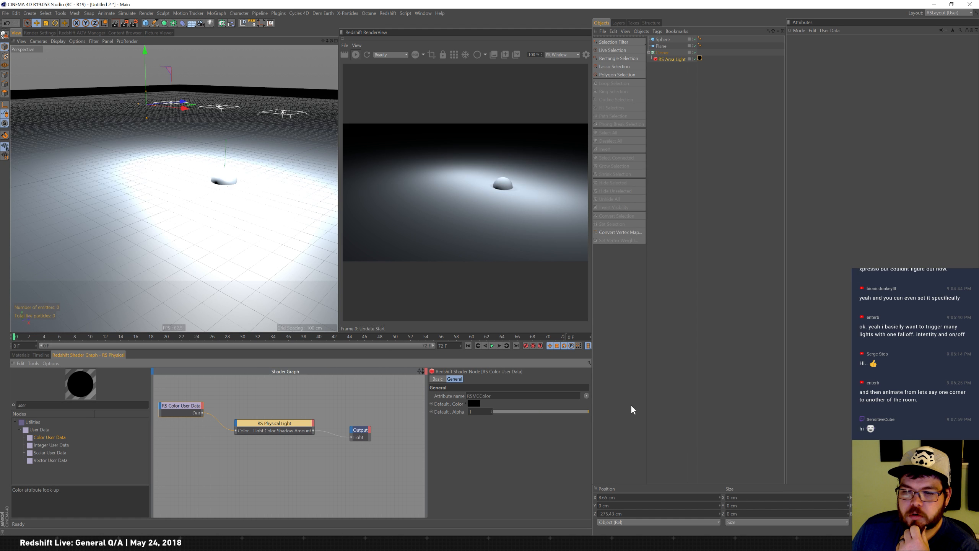
pyautogui.click(587, 395)
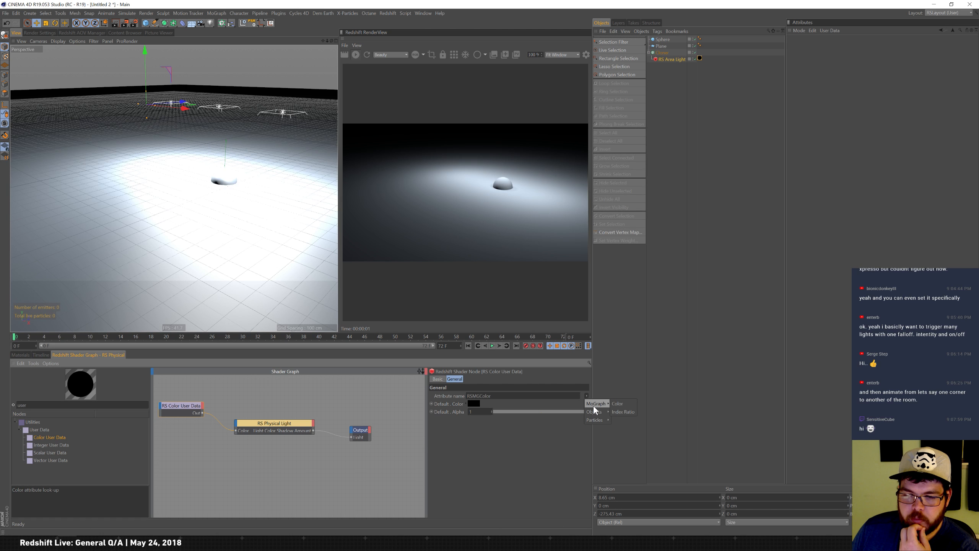
# Switch the Color User Data node's attribute name to Object Color.
pyautogui.click(618, 413)
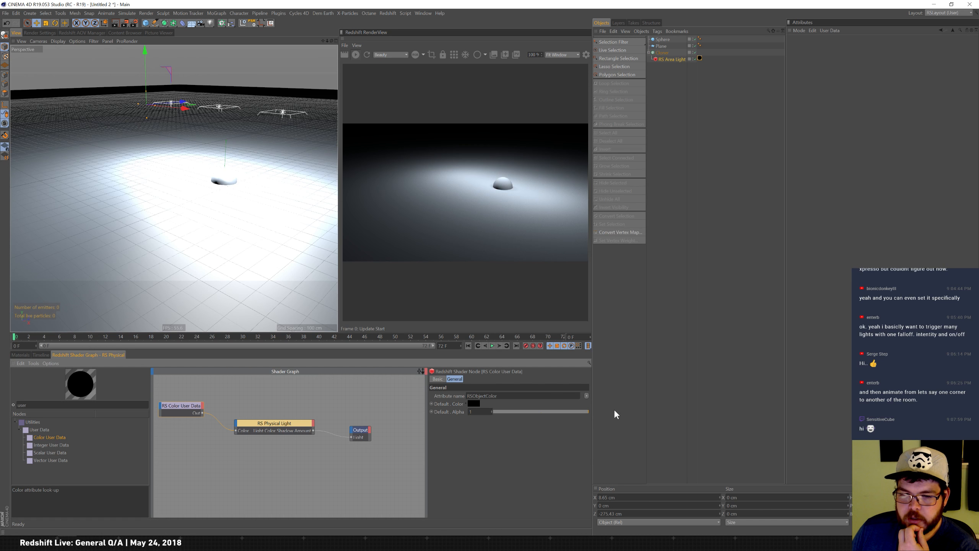
# Select the Cloner and set its Transform color to black.
pyautogui.click(663, 53)
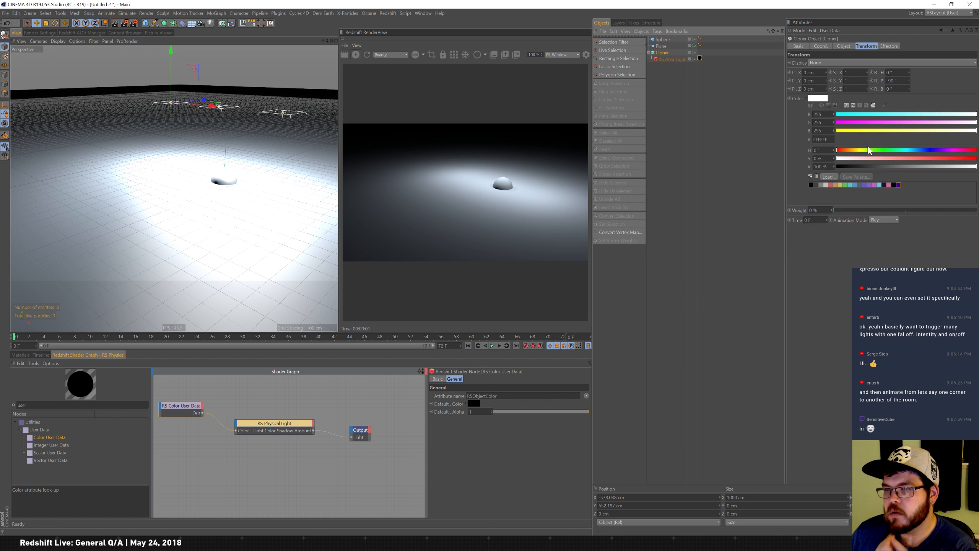
pyautogui.click(823, 62)
pyautogui.click(833, 94)
pyautogui.click(850, 61)
pyautogui.click(842, 71)
pyautogui.click(822, 100)
pyautogui.moveTo(839, 110); pyautogui.dragTo(805, 111)
pyautogui.click(810, 155)
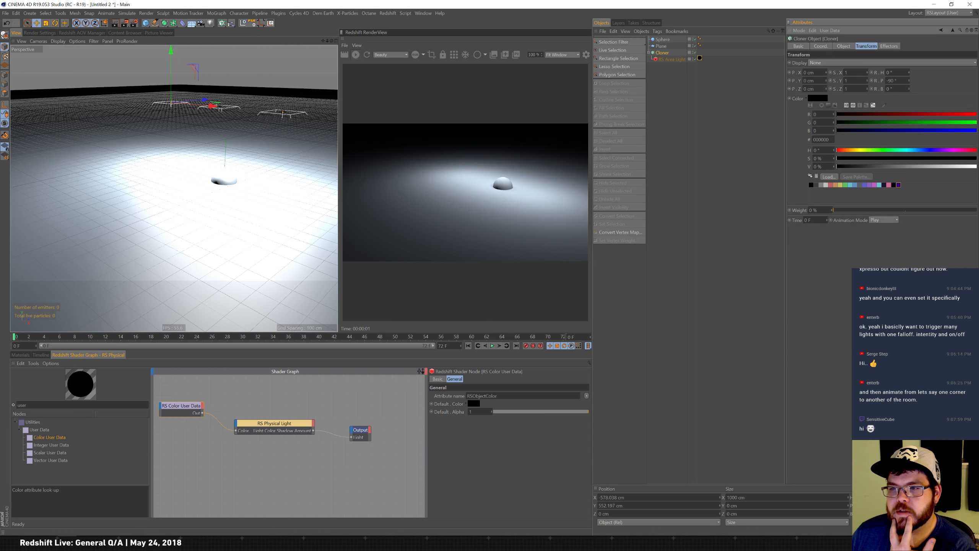
pyautogui.moveTo(869, 212); pyautogui.dragTo(749, 213)
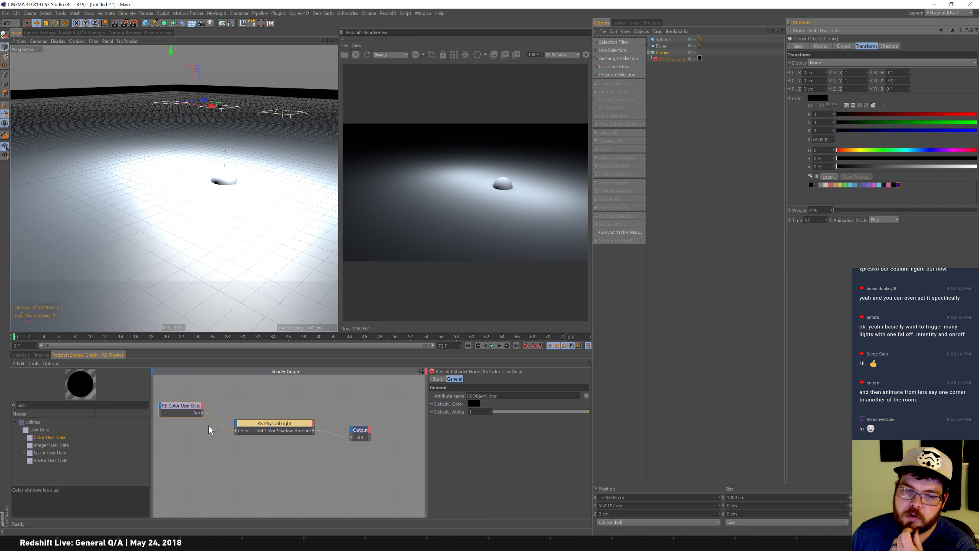
# Try the MoGraph Color, Display Color, Geometry ID Color and Object Color presets for the node's attribute name.
pyautogui.click(586, 396)
pyautogui.moveTo(594, 406)
pyautogui.click(617, 404)
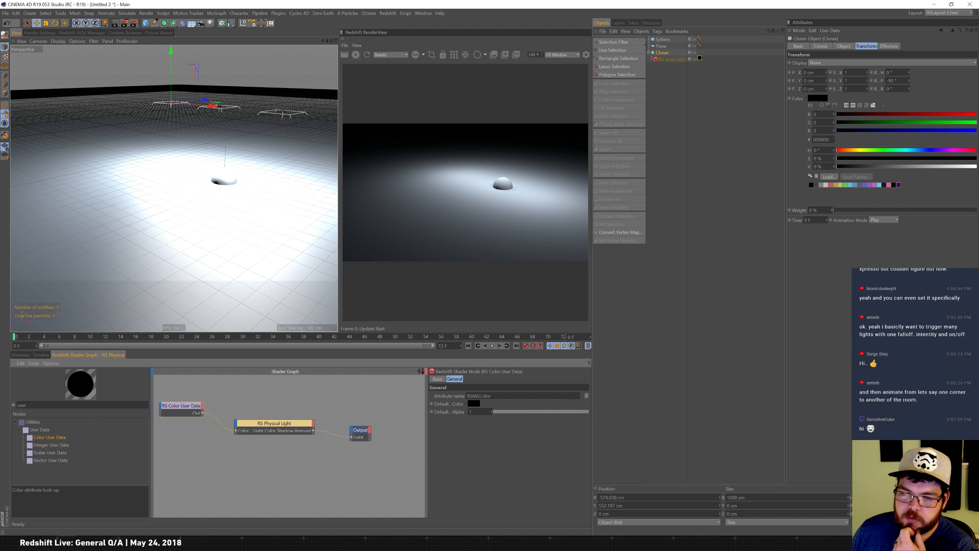
pyautogui.click(587, 396)
pyautogui.moveTo(594, 406)
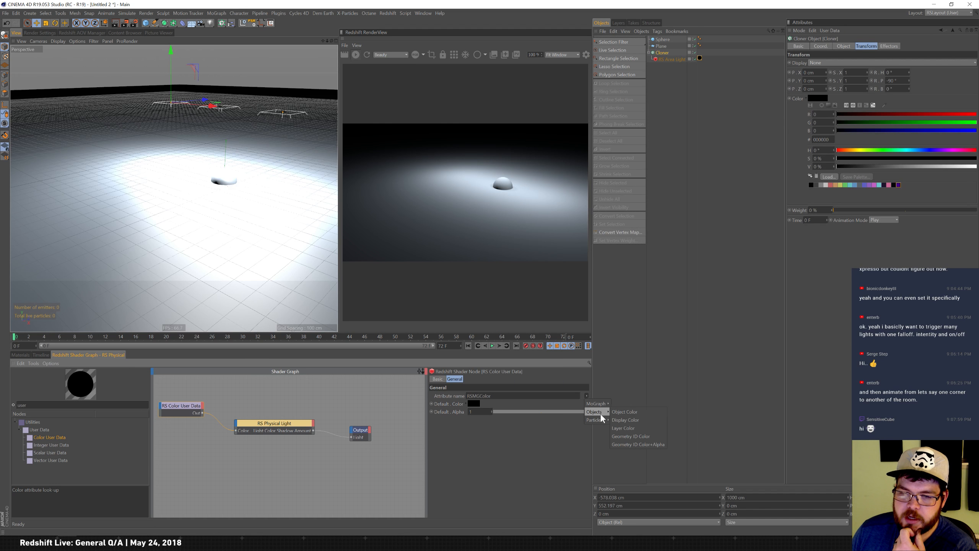
pyautogui.click(648, 421)
pyautogui.click(587, 397)
pyautogui.moveTo(600, 414)
pyautogui.click(630, 435)
pyautogui.click(587, 396)
pyautogui.moveTo(597, 404)
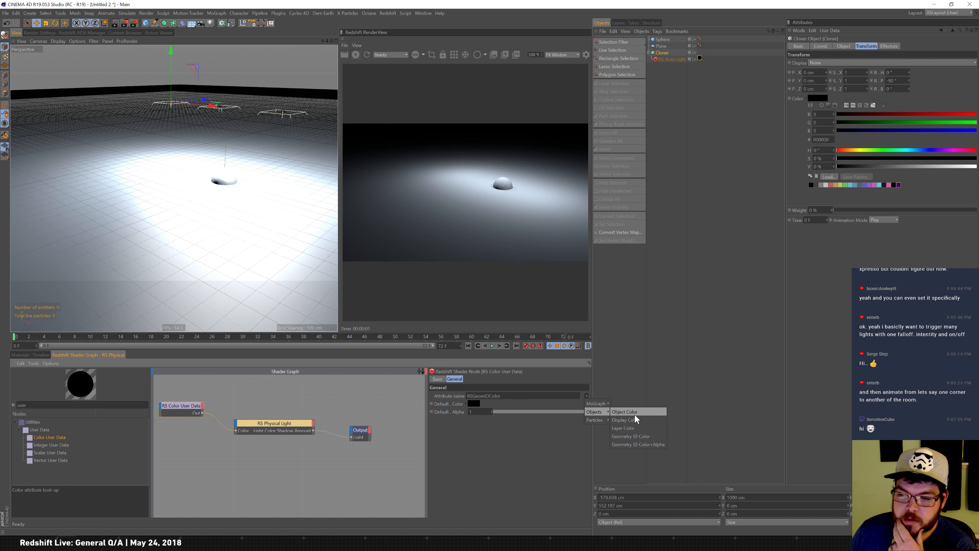
pyautogui.click(642, 412)
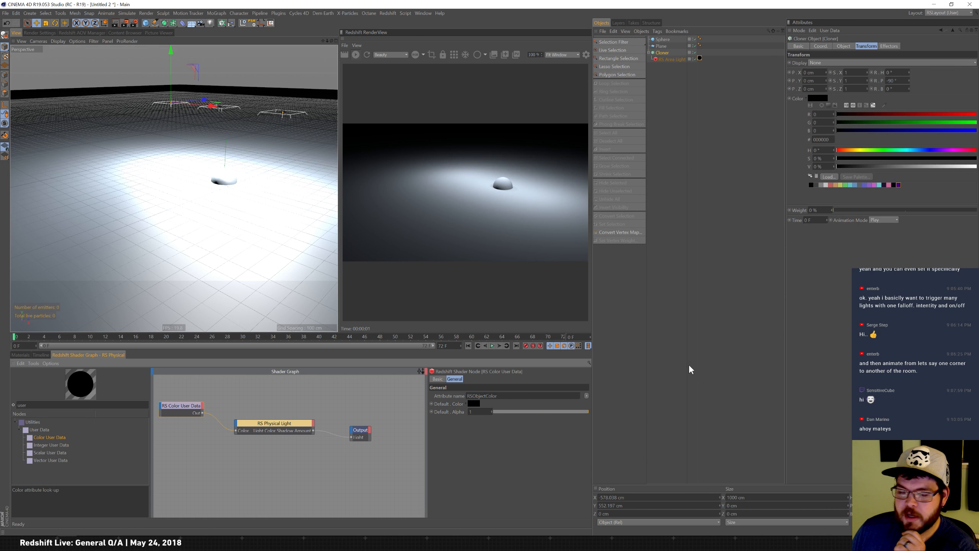
pyautogui.click(587, 396)
pyautogui.moveTo(595, 412)
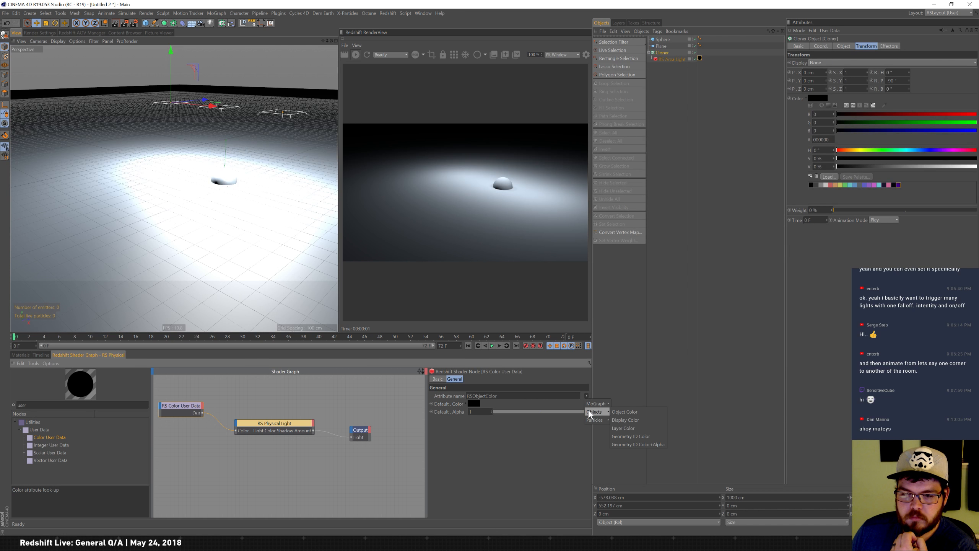
pyautogui.click(629, 420)
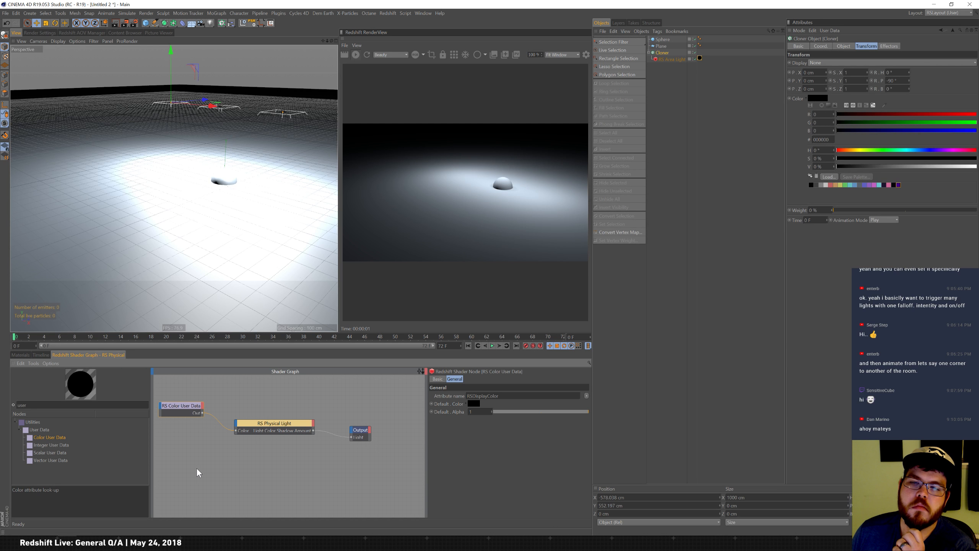
# Delete the Color User Data node from the shader graph.
pyautogui.press('Delete')
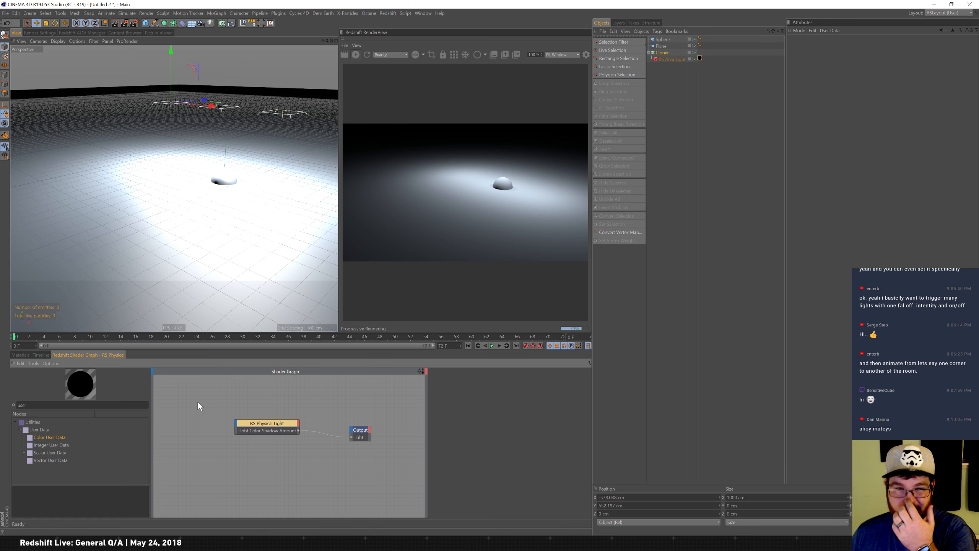
pyautogui.rightClick(193, 431)
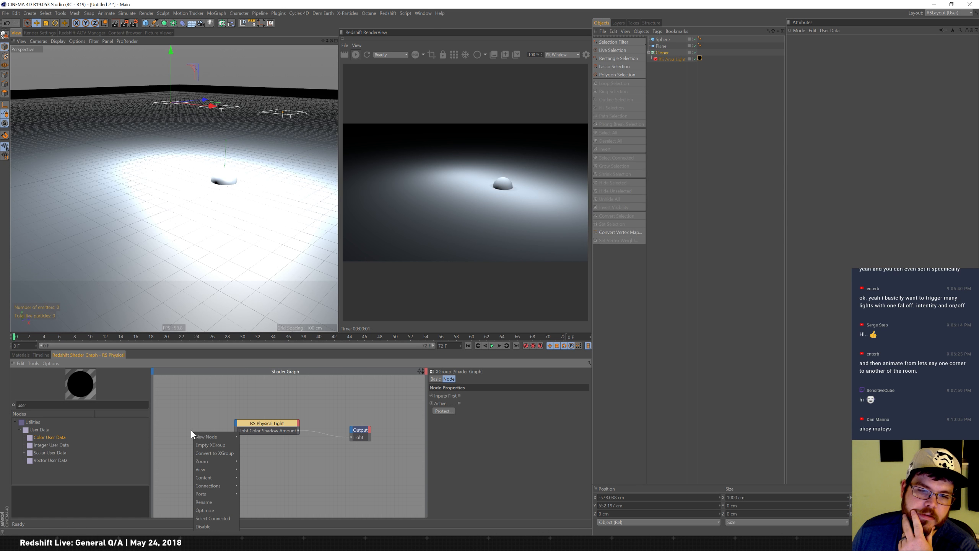
pyautogui.moveTo(218, 435)
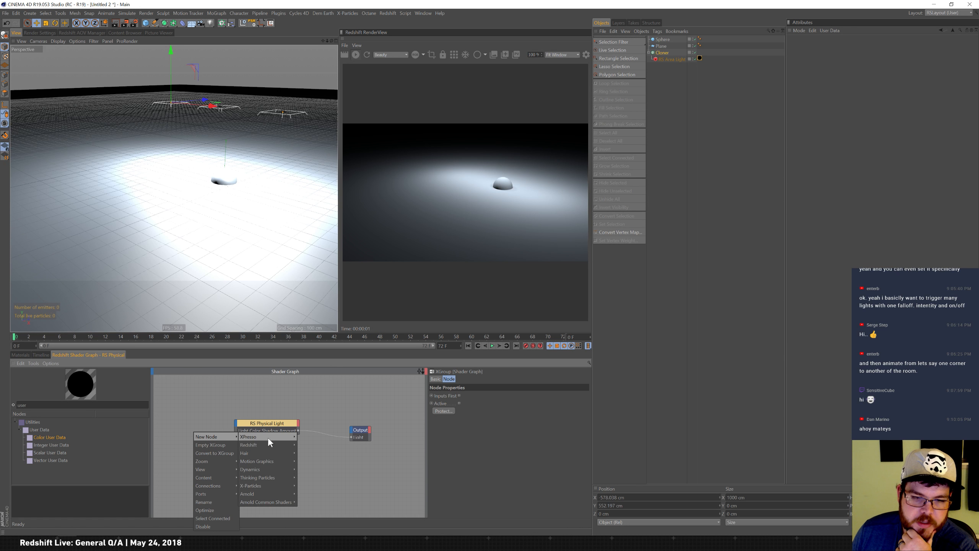
pyautogui.moveTo(265, 438)
pyautogui.moveTo(308, 436)
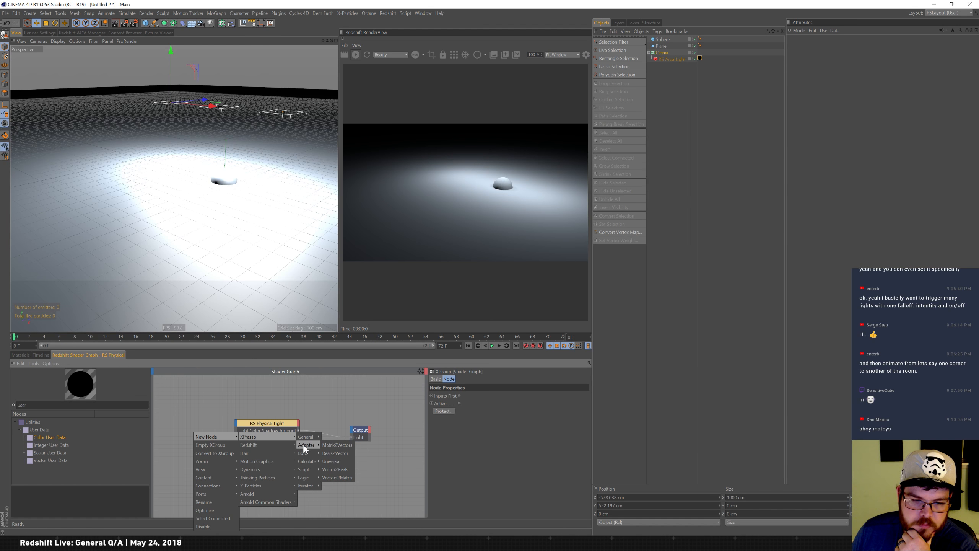
pyautogui.moveTo(310, 463)
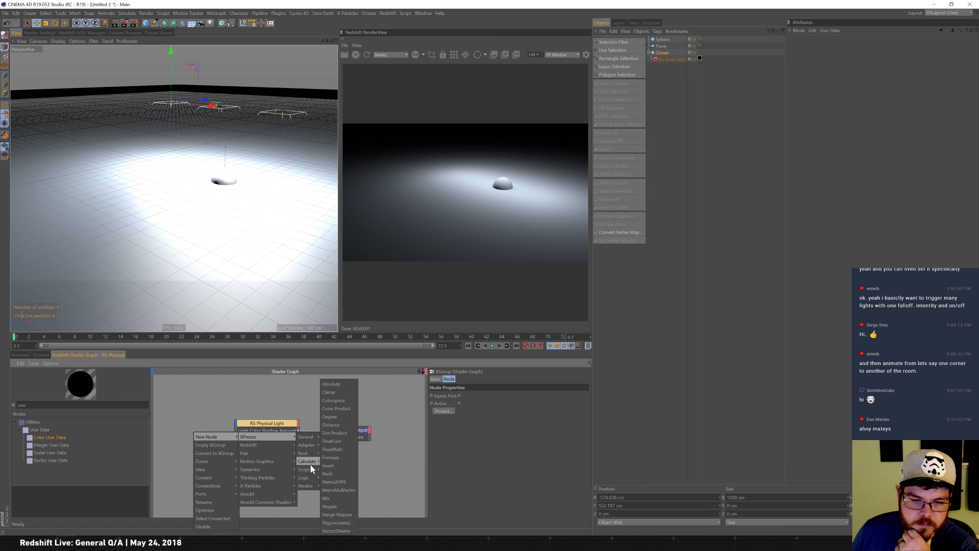
pyautogui.moveTo(314, 489)
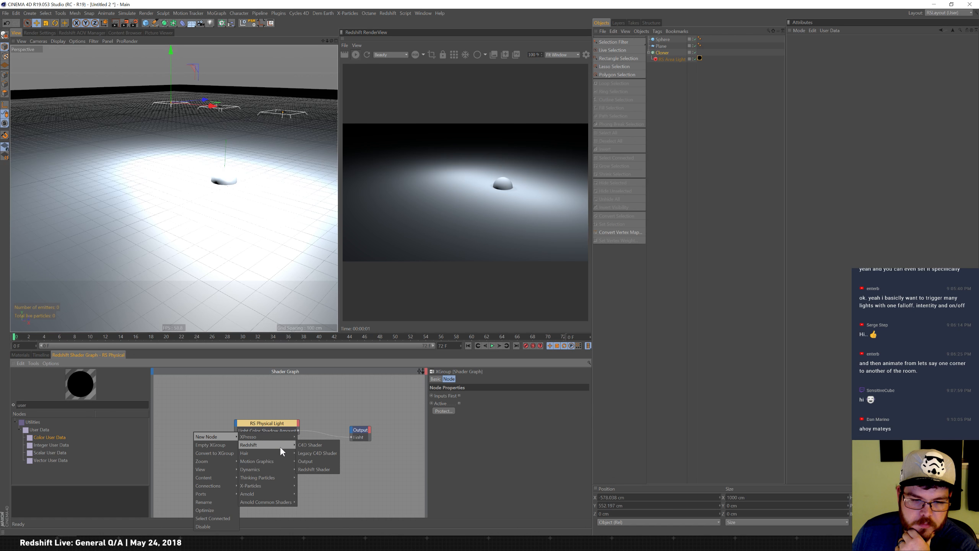
pyautogui.moveTo(276, 462)
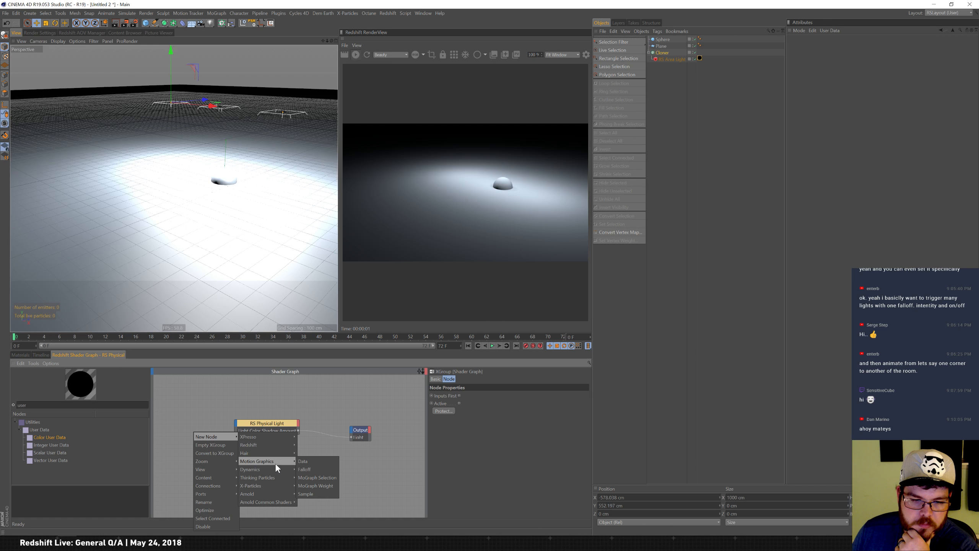
pyautogui.moveTo(265, 493)
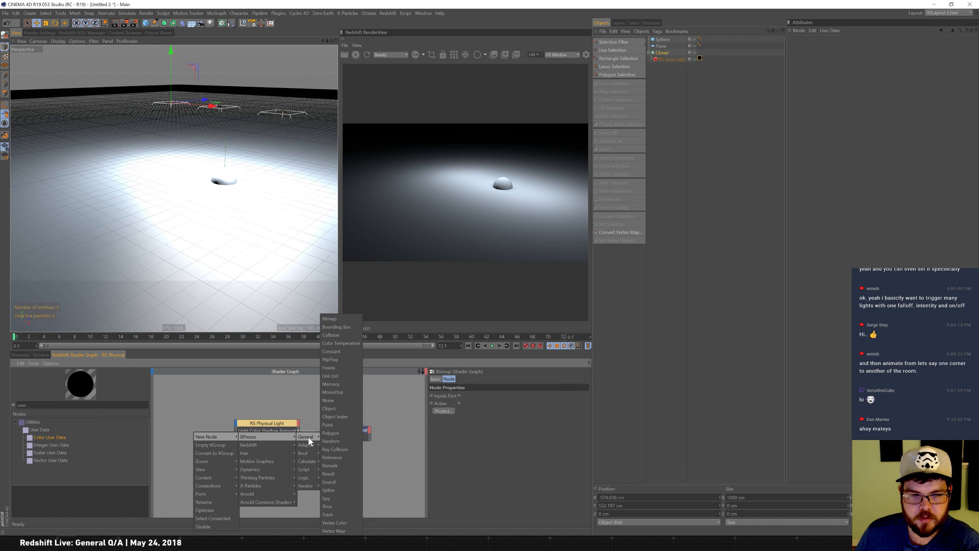
# Search the node browser for "ramp" and add an RS Ramp node to the shader graph.
pyautogui.click(214, 395)
pyautogui.moveTo(39, 405); pyautogui.dragTo(0, 381)
pyautogui.write('ramp')
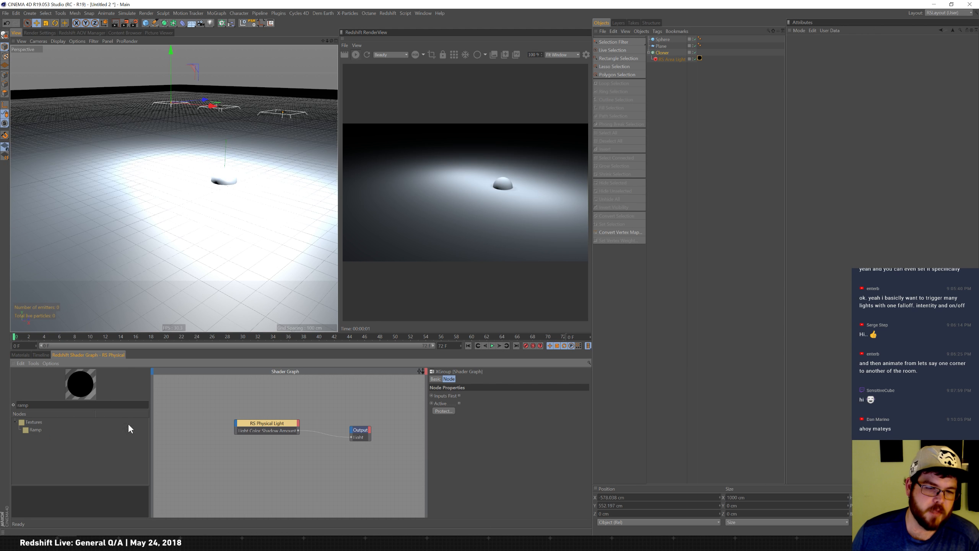
pyautogui.moveTo(34, 429); pyautogui.dragTo(200, 425)
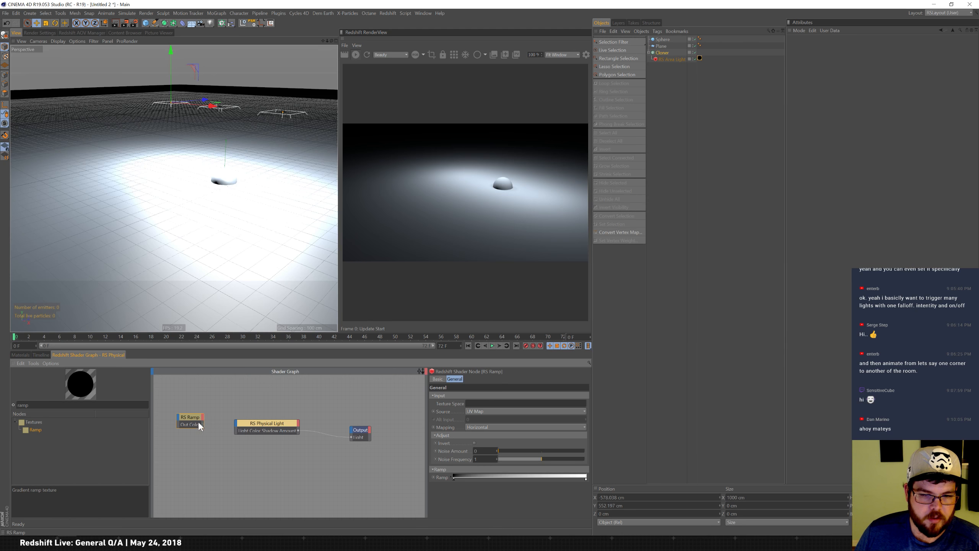
# Connect the Ramp's Out Color to the RS Physical Light's Color input and reposition the Ramp node.
pyautogui.moveTo(236, 423); pyautogui.dragTo(281, 437)
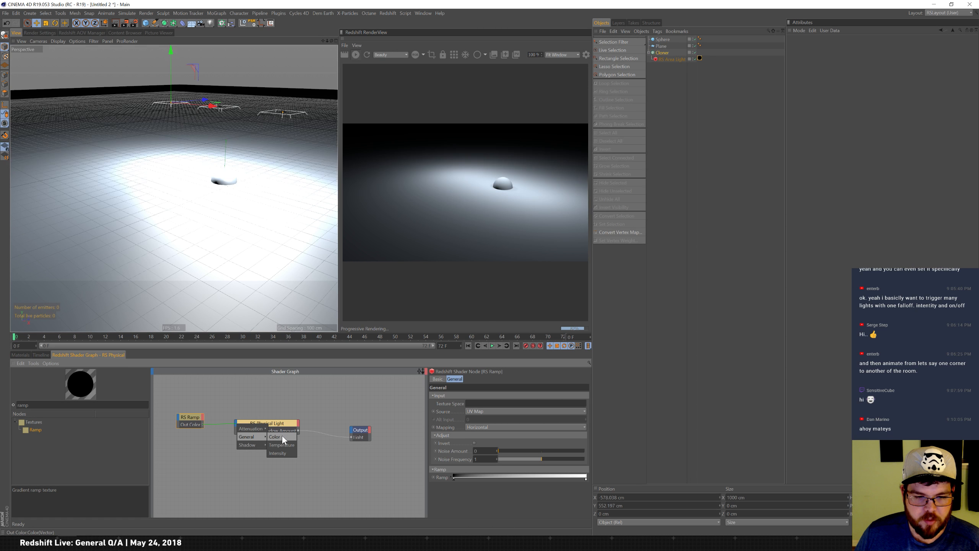
pyautogui.click(281, 437)
pyautogui.moveTo(194, 418); pyautogui.dragTo(186, 430)
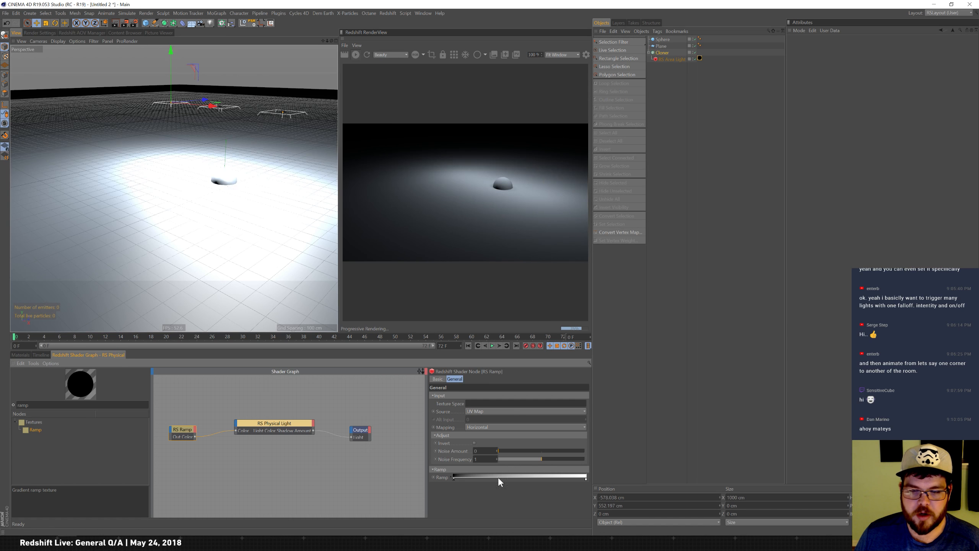
# Remove the ramp's left knot and set the ramp mapping to Circular.
pyautogui.moveTo(453, 479); pyautogui.dragTo(436, 453)
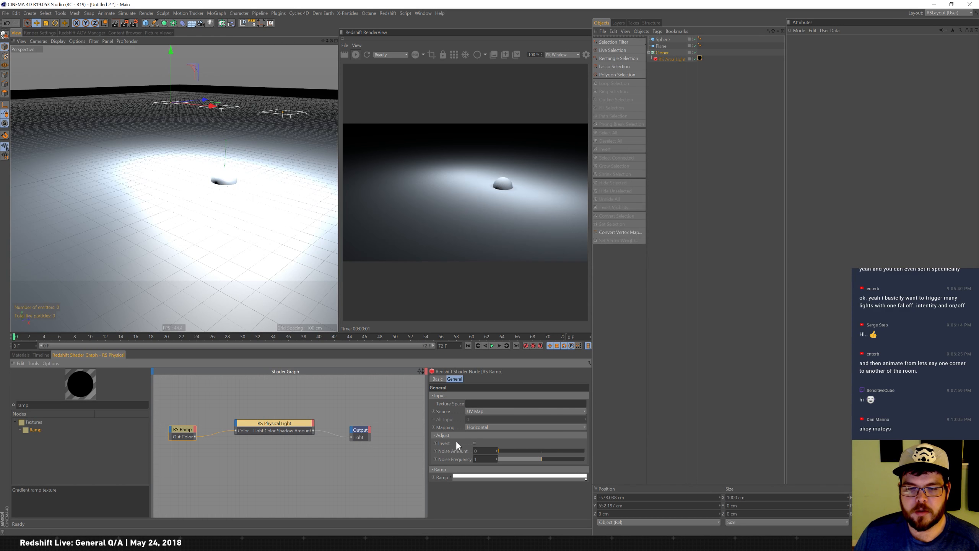
pyautogui.click(483, 427)
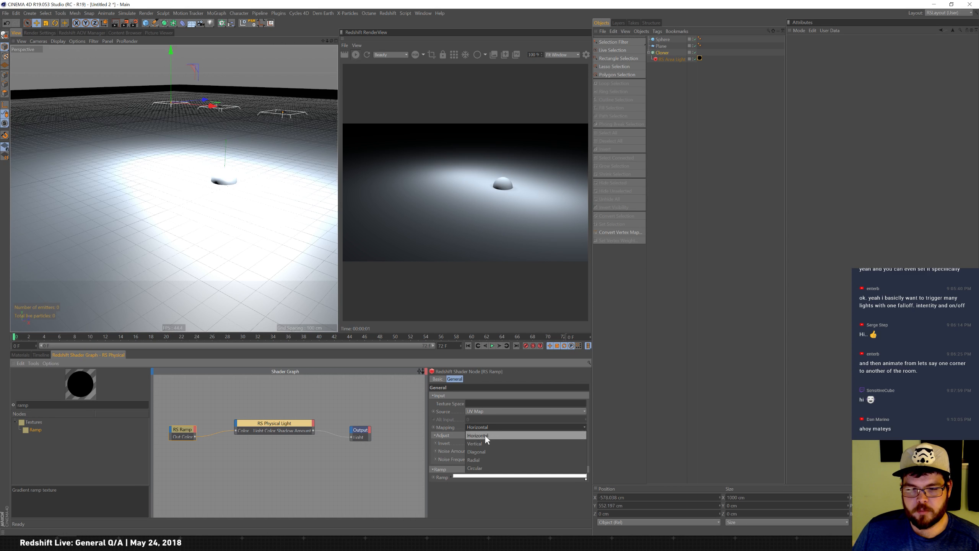
pyautogui.click(482, 468)
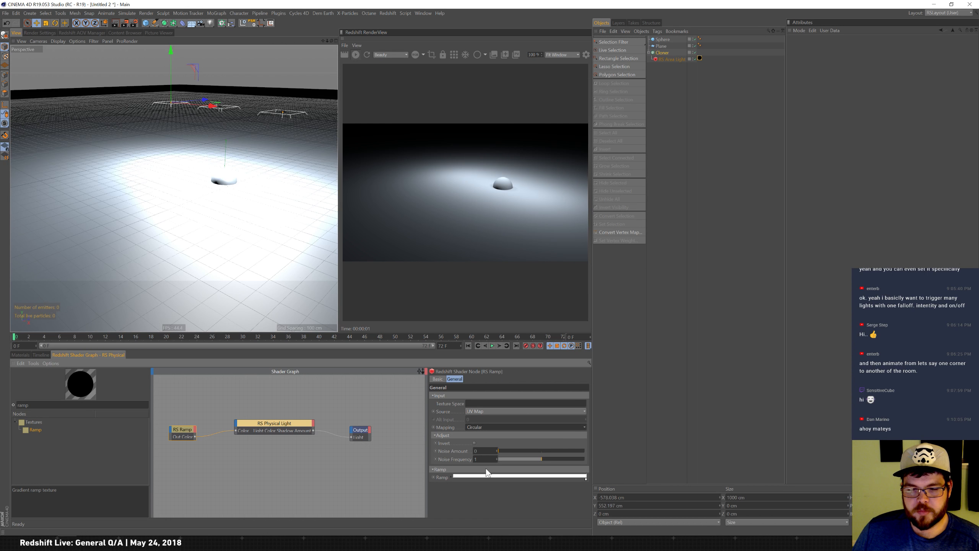
# Add a knot at the ramp's left end and set its colour to black.
pyautogui.click(456, 478)
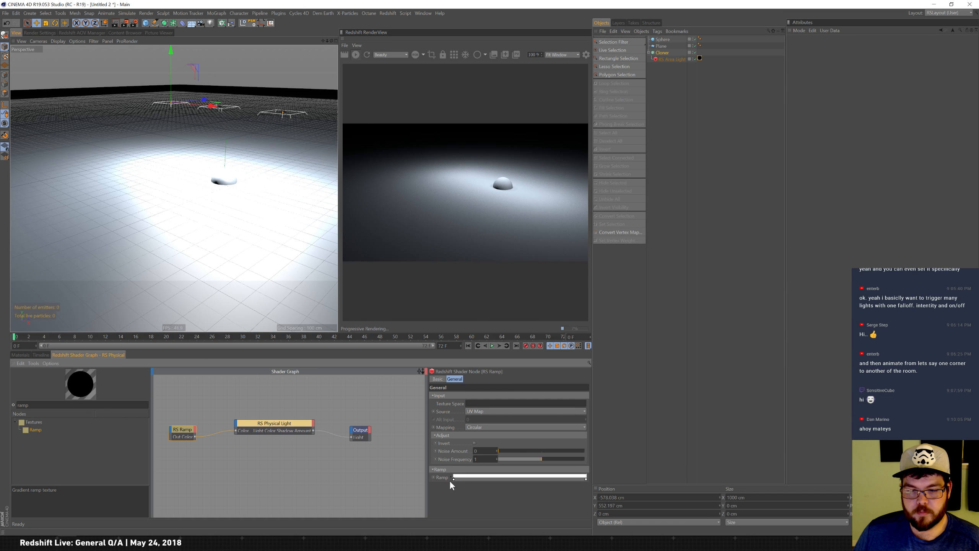
pyautogui.click(451, 478)
pyautogui.moveTo(588, 449); pyautogui.dragTo(583, 509)
pyautogui.moveTo(517, 473); pyautogui.dragTo(467, 472)
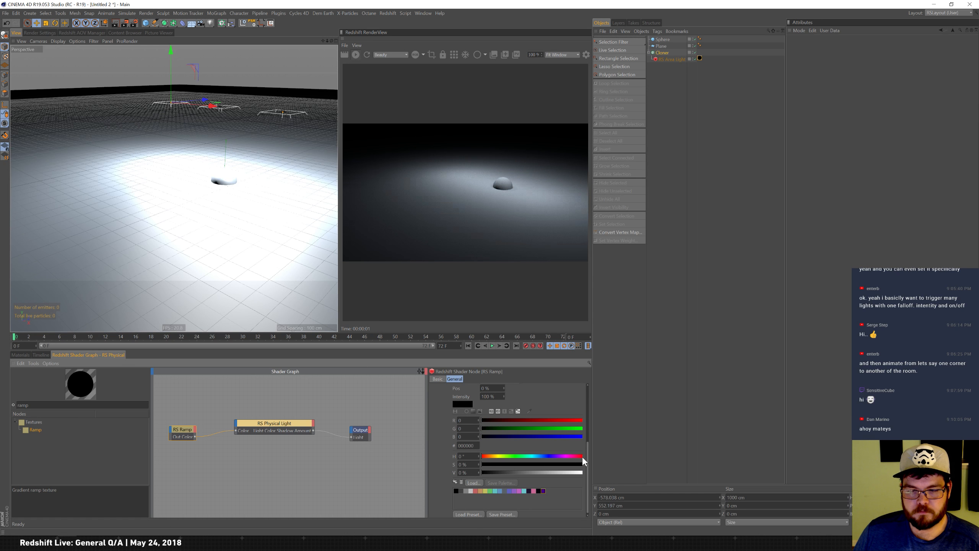
pyautogui.moveTo(589, 458); pyautogui.dragTo(592, 394)
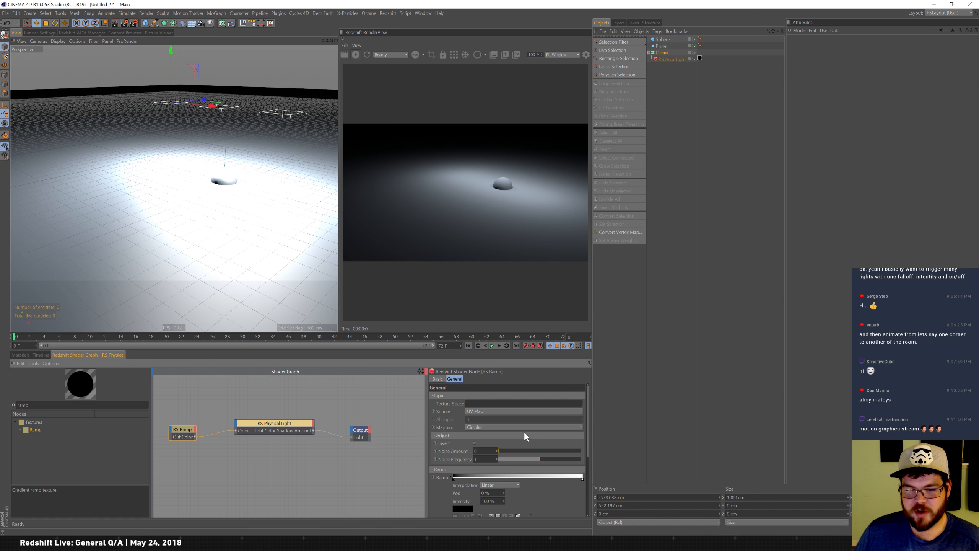
# Try Diagonal mapping on the ramp, then set the mapping back to Horizontal.
pyautogui.moveTo(454, 478); pyautogui.dragTo(430, 480)
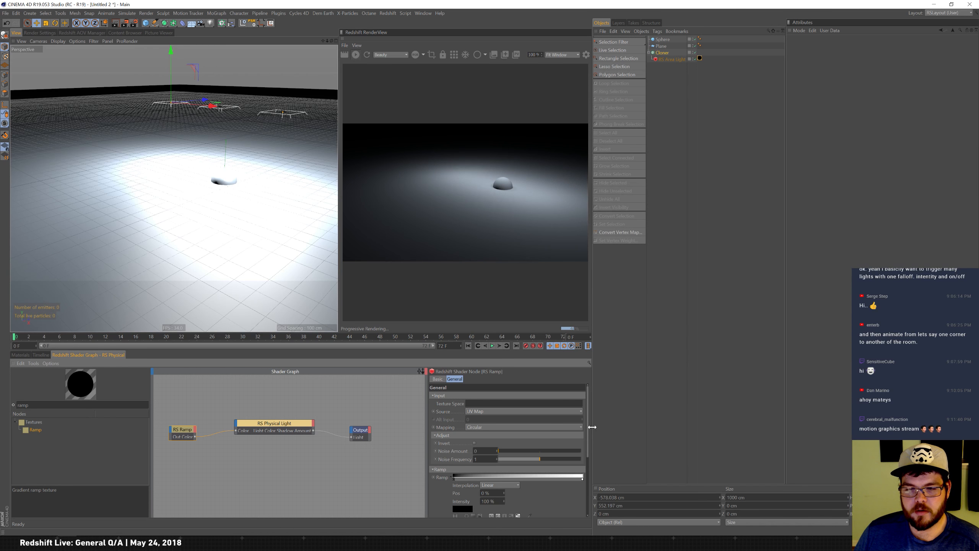
pyautogui.click(544, 426)
pyautogui.click(509, 451)
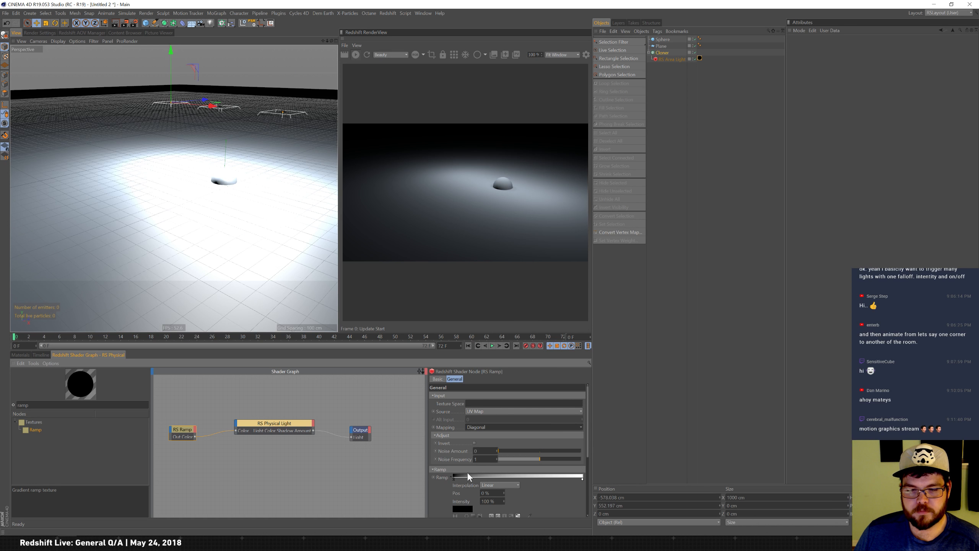
pyautogui.click(501, 426)
pyautogui.click(484, 437)
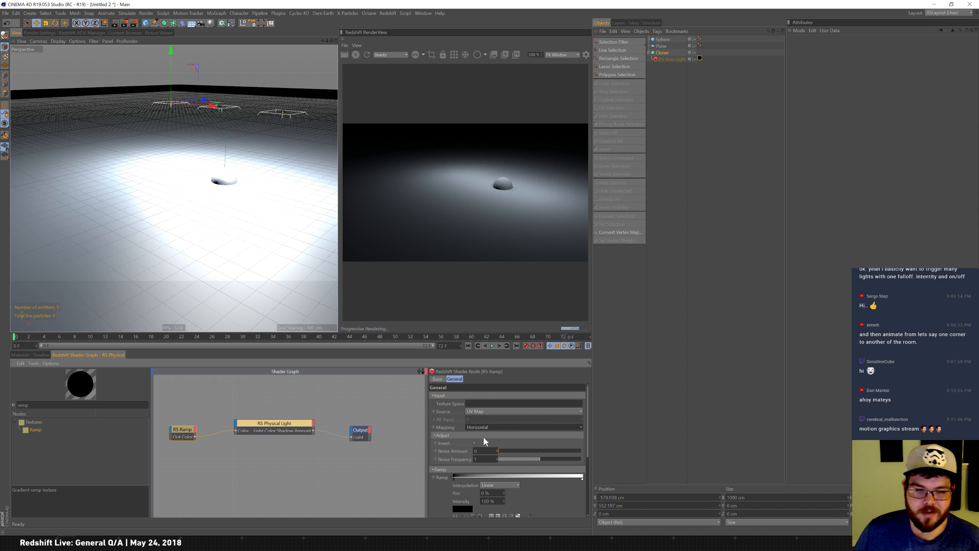
pyautogui.click(485, 410)
pyautogui.click(491, 401)
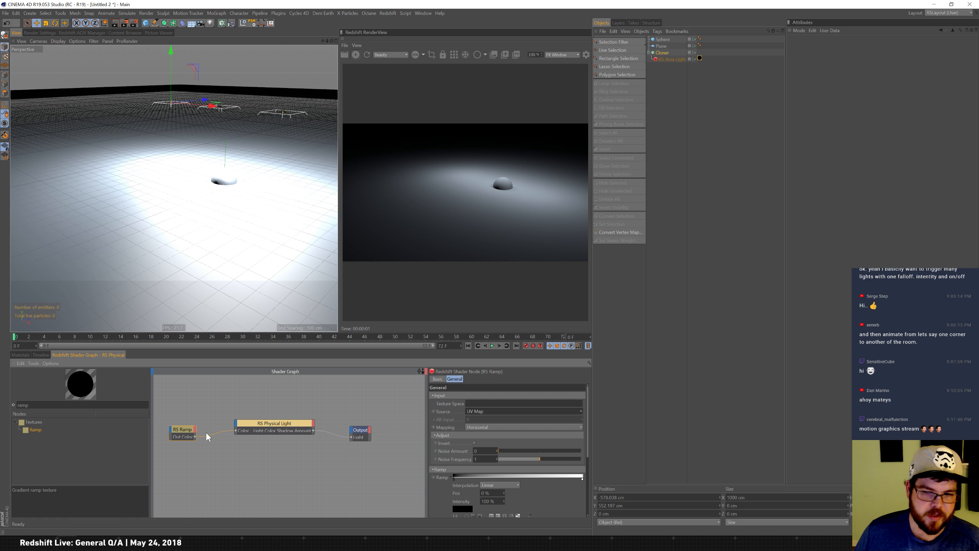
# Clear the node browser search and enlarge the shader graph panel.
pyautogui.doubleClick(23, 405)
pyautogui.press('BackSpace')
pyautogui.moveTo(281, 341); pyautogui.dragTo(306, 262)
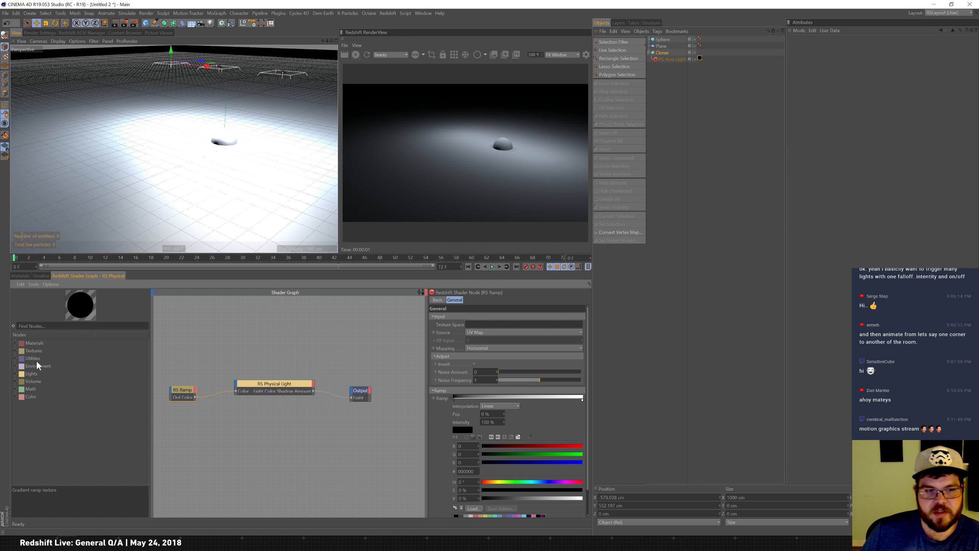
# Expand the node browser categories to examine the available Redshift nodes.
pyautogui.click(15, 342)
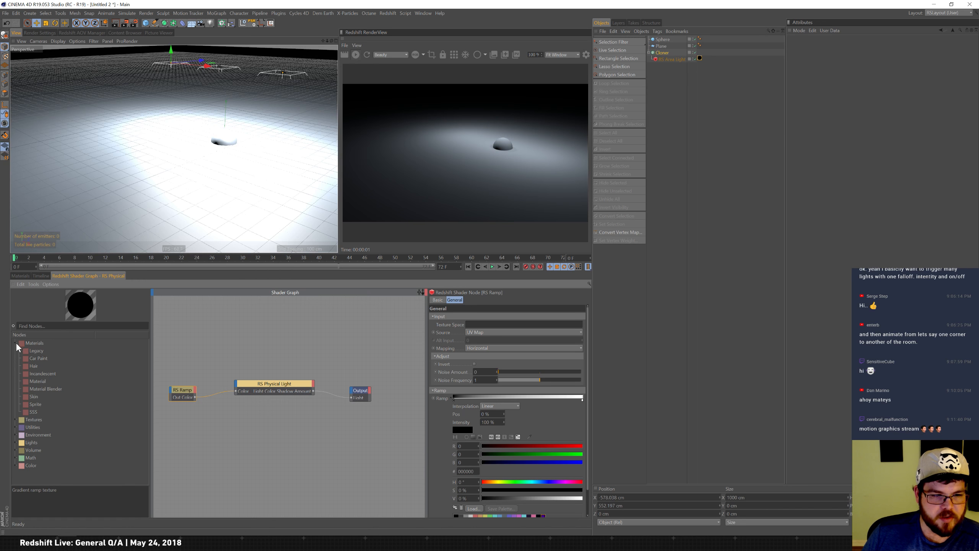
pyautogui.click(16, 344)
pyautogui.click(18, 352)
pyautogui.click(15, 352)
pyautogui.click(16, 352)
pyautogui.click(16, 358)
pyautogui.click(16, 358)
pyautogui.click(15, 366)
pyautogui.click(15, 367)
pyautogui.click(16, 374)
pyautogui.click(16, 374)
pyautogui.click(15, 382)
pyautogui.click(16, 381)
pyautogui.click(15, 388)
pyautogui.click(16, 419)
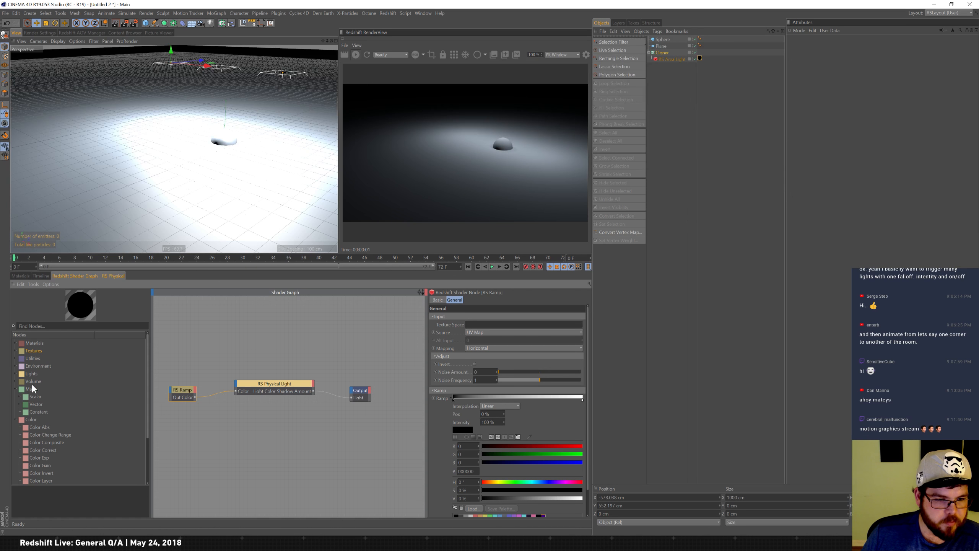
# Add an XPresso Bounding Box node to the shader graph and reposition it above the light node.
pyautogui.moveTo(149, 403); pyautogui.dragTo(147, 445)
pyautogui.rightClick(225, 343)
pyautogui.moveTo(248, 346)
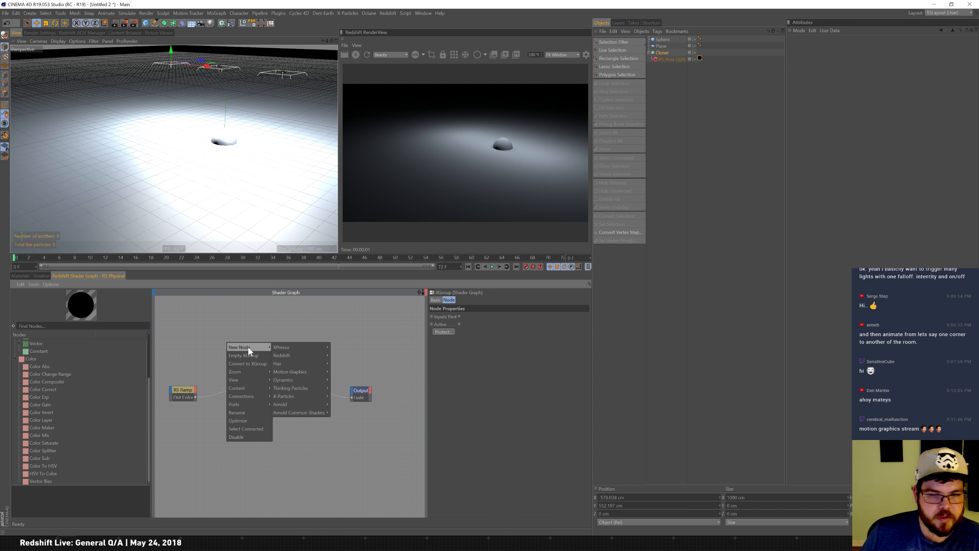
pyautogui.moveTo(308, 348)
pyautogui.moveTo(339, 347)
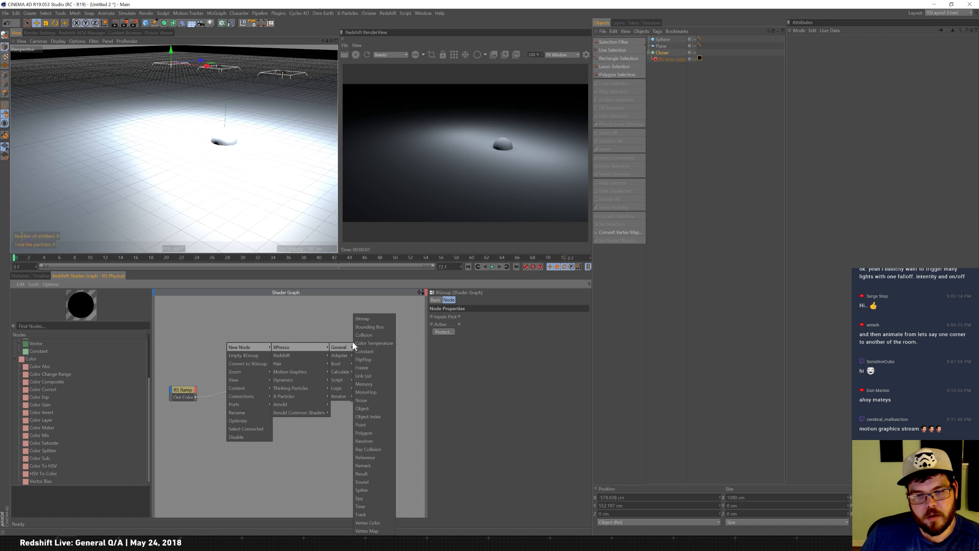
pyautogui.click(376, 327)
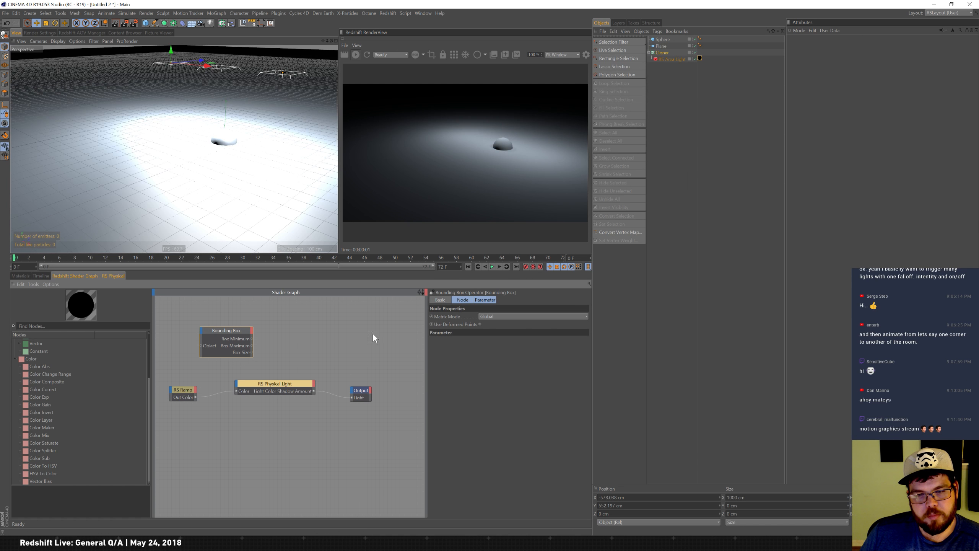
pyautogui.click(485, 300)
pyautogui.moveTo(231, 331); pyautogui.dragTo(282, 327)
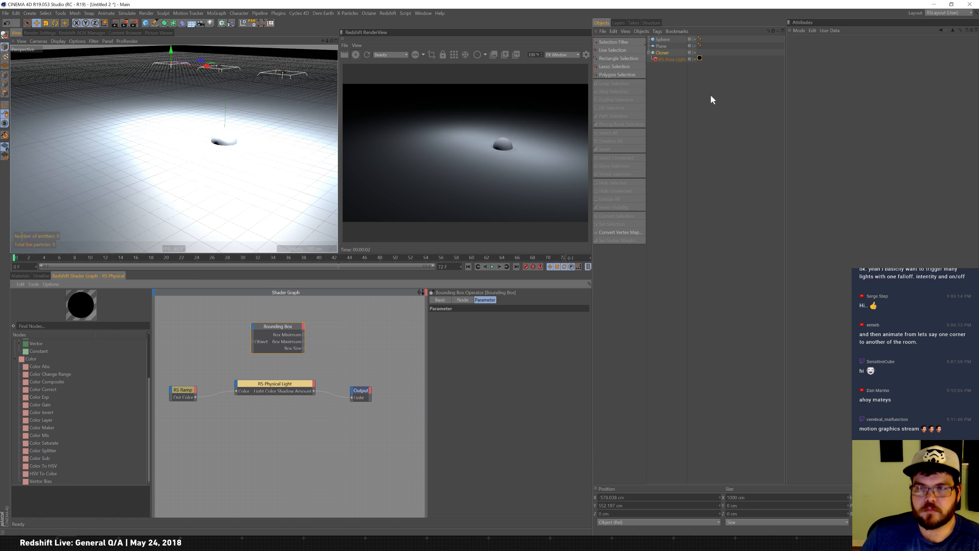
# Add a cube, scale it up to about 1008 cm, and hide it in the viewport and render.
pyautogui.click(146, 23)
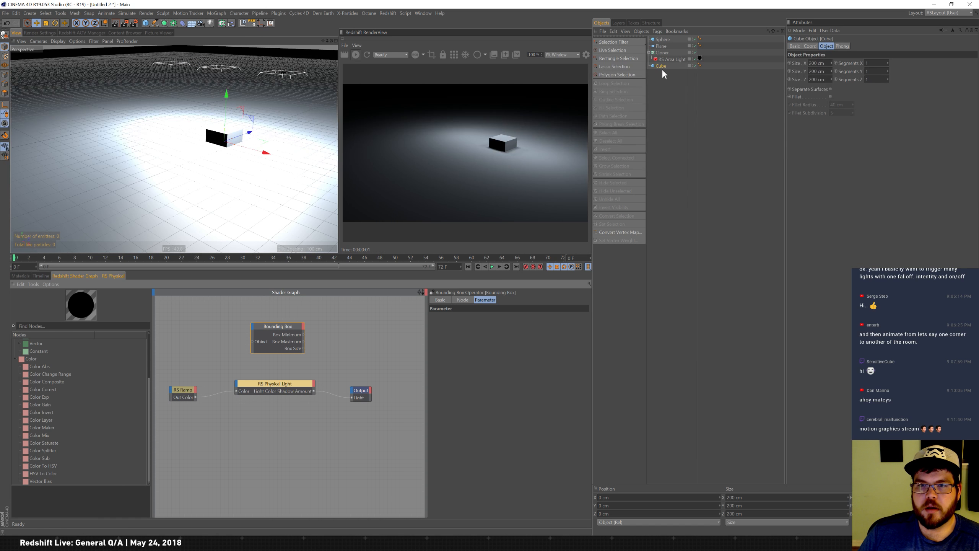
pyautogui.moveTo(228, 93); pyautogui.dragTo(226, 93)
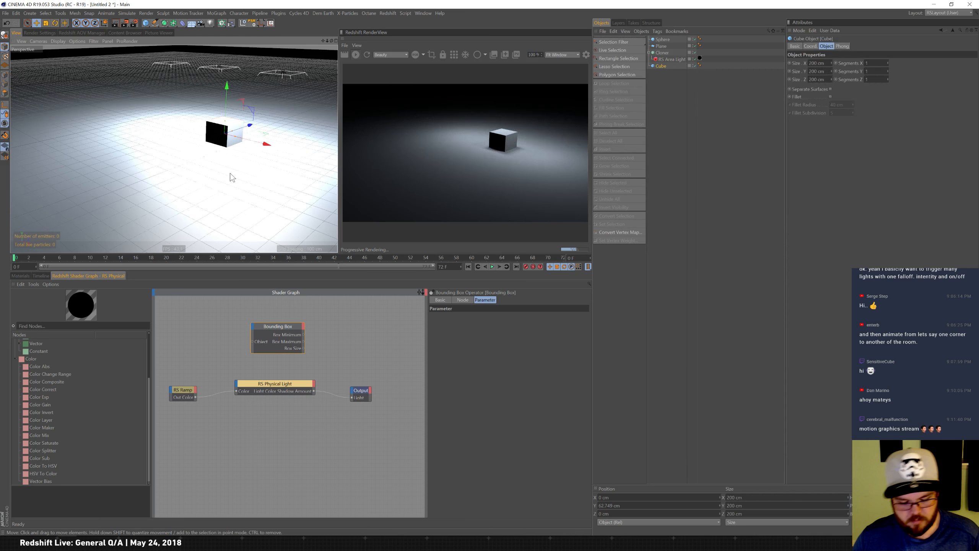
pyautogui.press('t')
pyautogui.moveTo(218, 175); pyautogui.dragTo(362, 190)
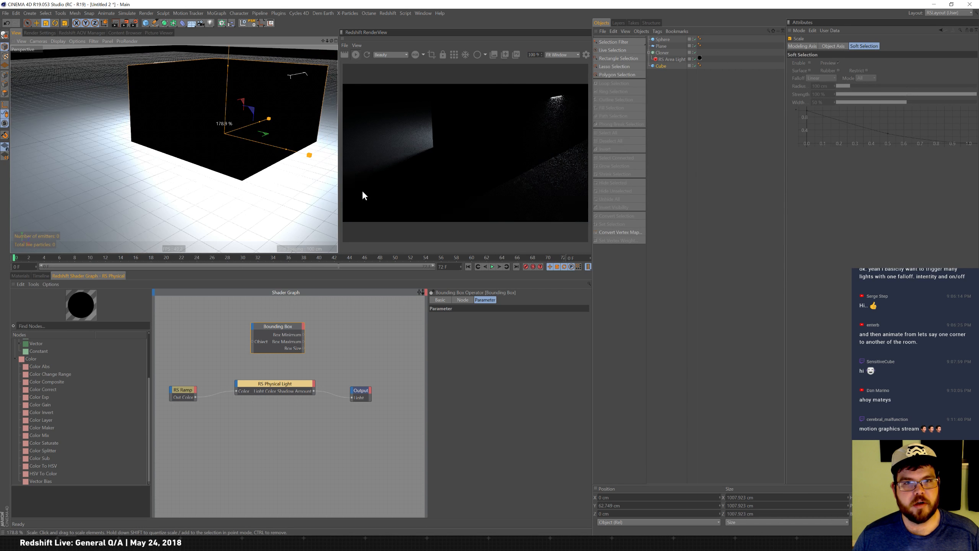
pyautogui.click(693, 66)
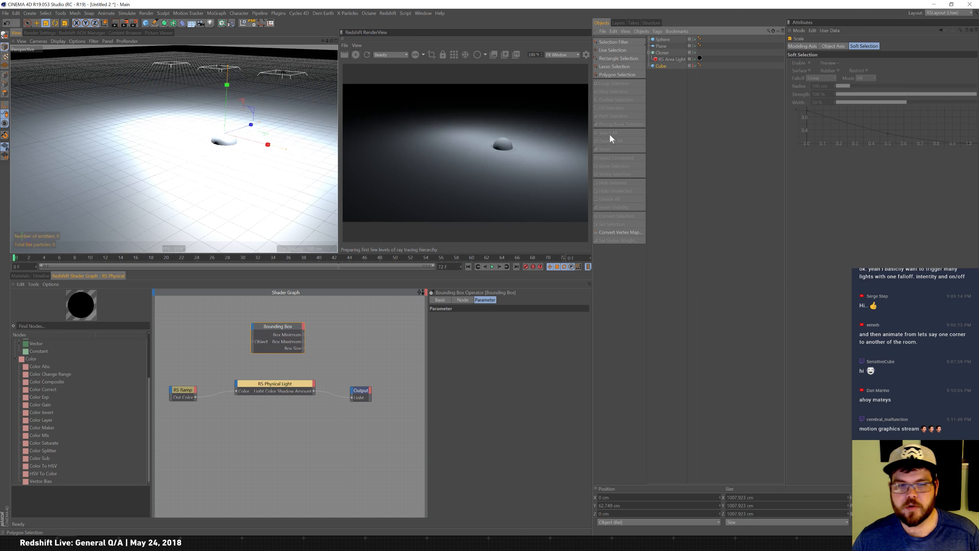
# Bring the cube into the shader graph as an object node and connect its Object output to the Bounding Box's Object input.
pyautogui.moveTo(660, 66); pyautogui.dragTo(197, 331)
pyautogui.click(203, 328)
pyautogui.click(205, 327)
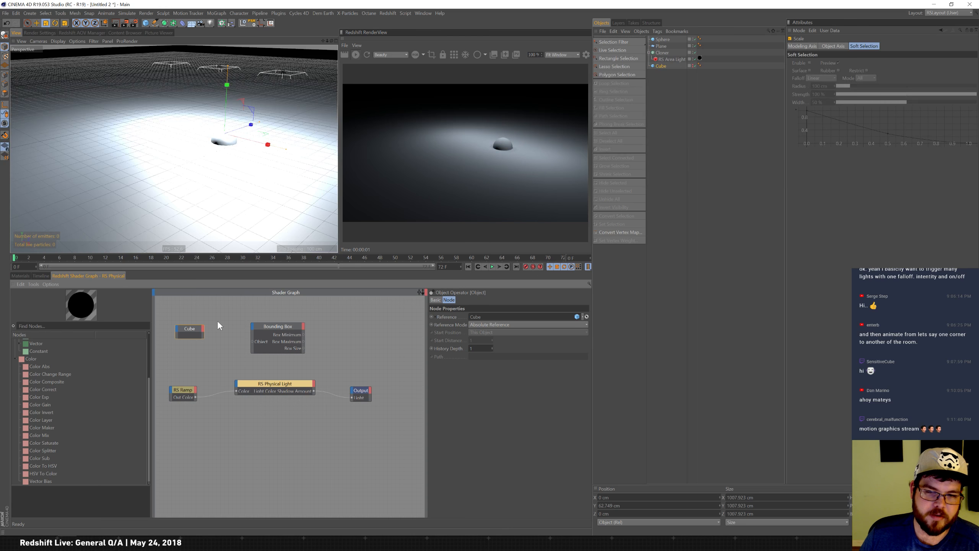
pyautogui.click(203, 327)
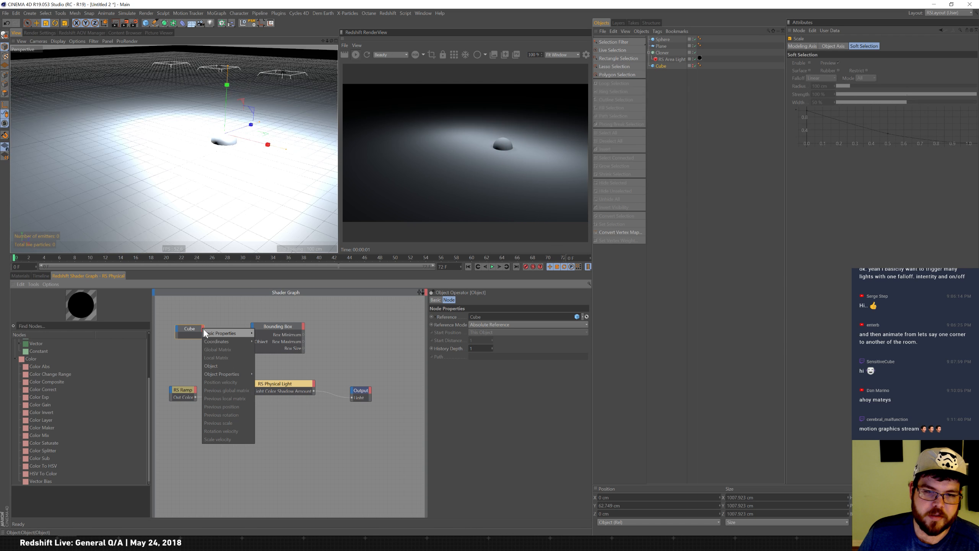
pyautogui.moveTo(204, 332)
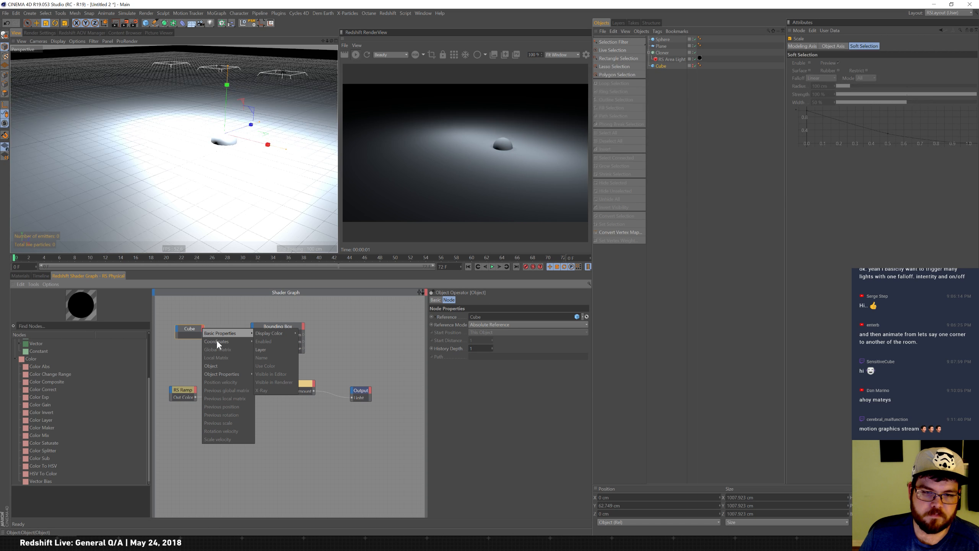
pyautogui.moveTo(278, 351)
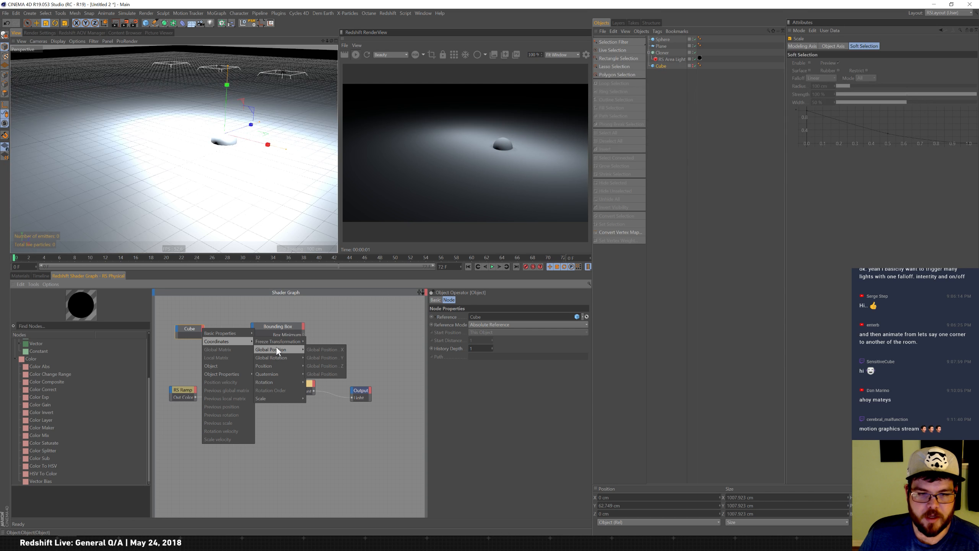
pyautogui.click(233, 365)
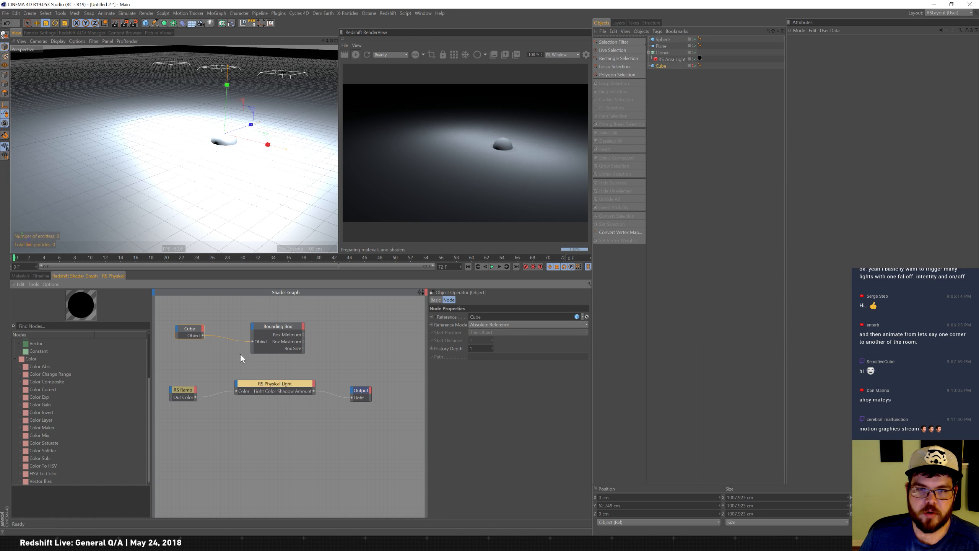
pyautogui.moveTo(299, 327); pyautogui.dragTo(276, 331)
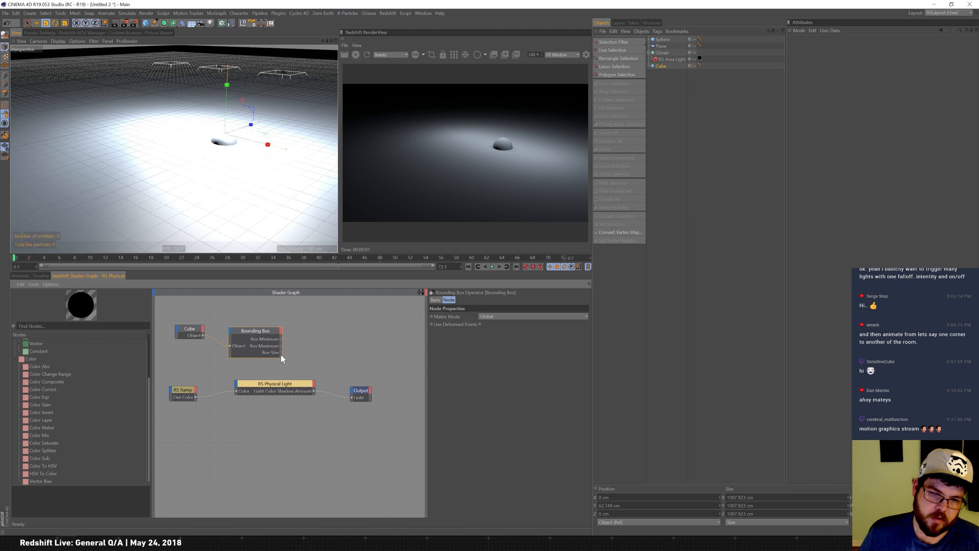
# Rearrange the RS Ramp and RS Physical Light nodes in the shader graph.
pyautogui.moveTo(173, 388); pyautogui.dragTo(171, 389)
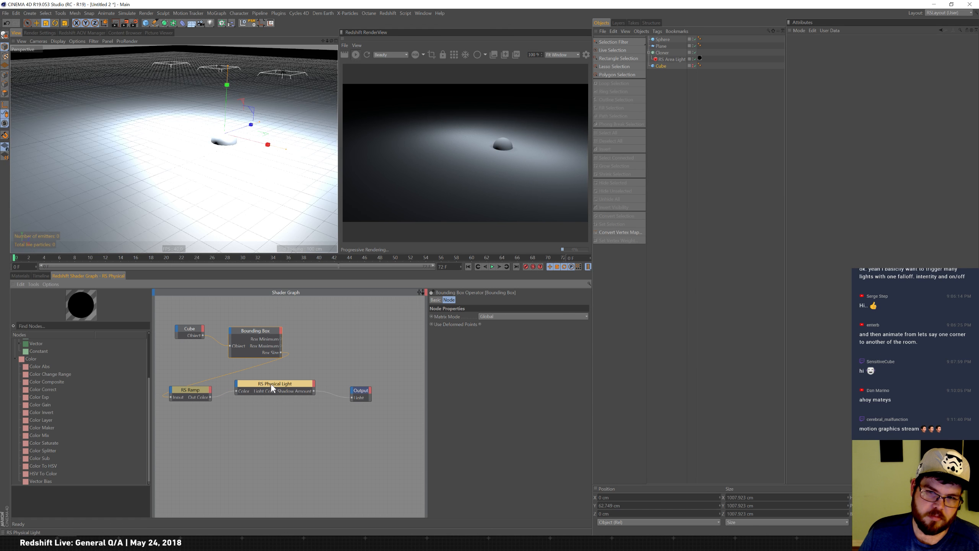
pyautogui.moveTo(278, 381); pyautogui.dragTo(288, 404)
pyautogui.moveTo(191, 388); pyautogui.dragTo(218, 394)
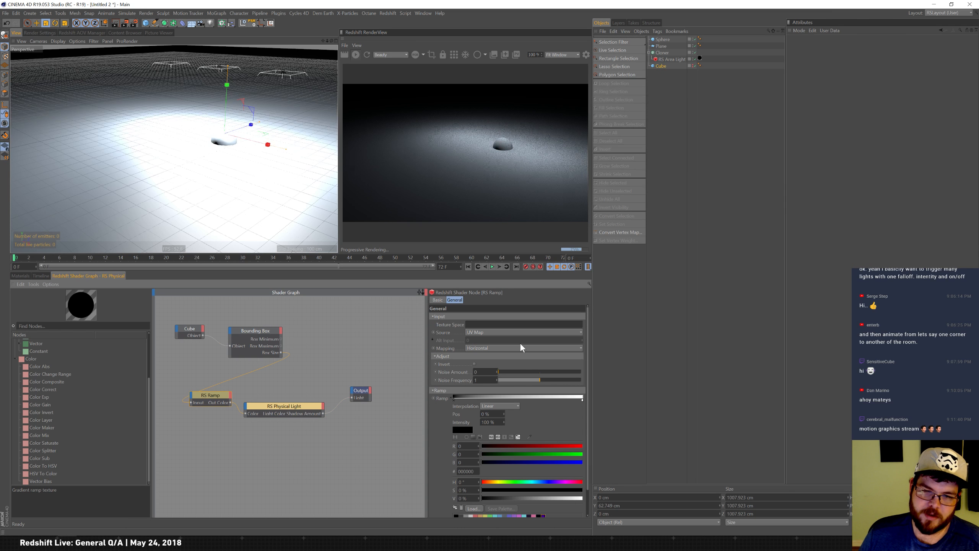
# Set the RS Ramp's Source to Alt.
pyautogui.click(513, 332)
pyautogui.click(501, 351)
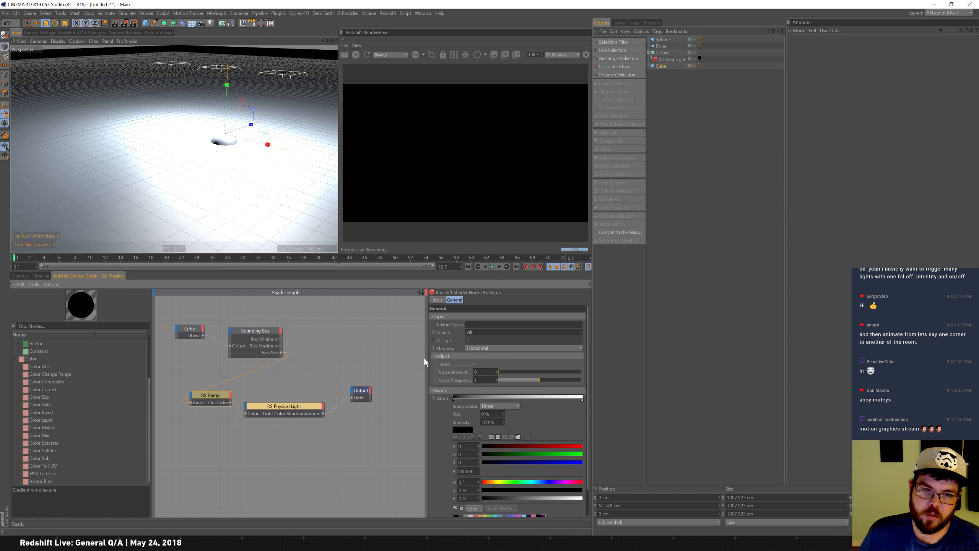
pyautogui.click(275, 331)
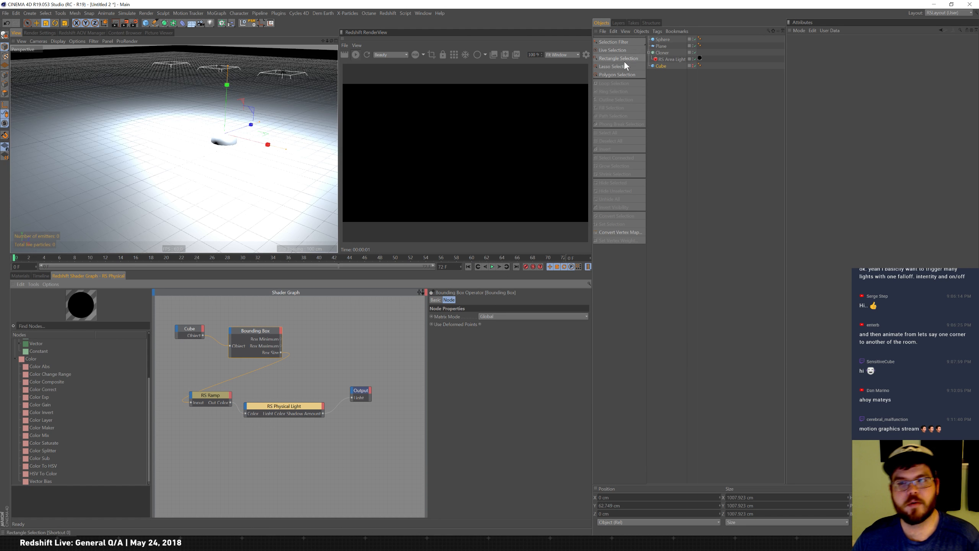
pyautogui.click(224, 396)
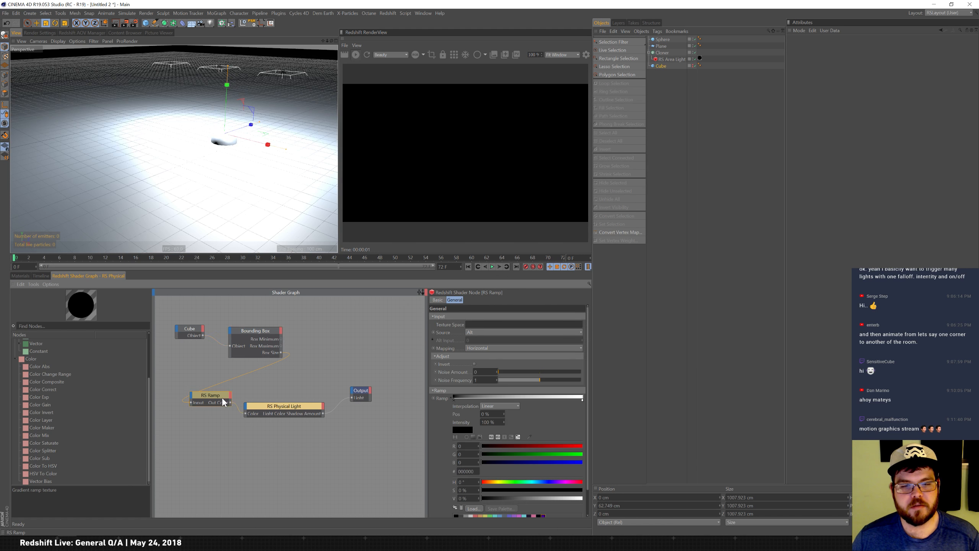
pyautogui.click(248, 329)
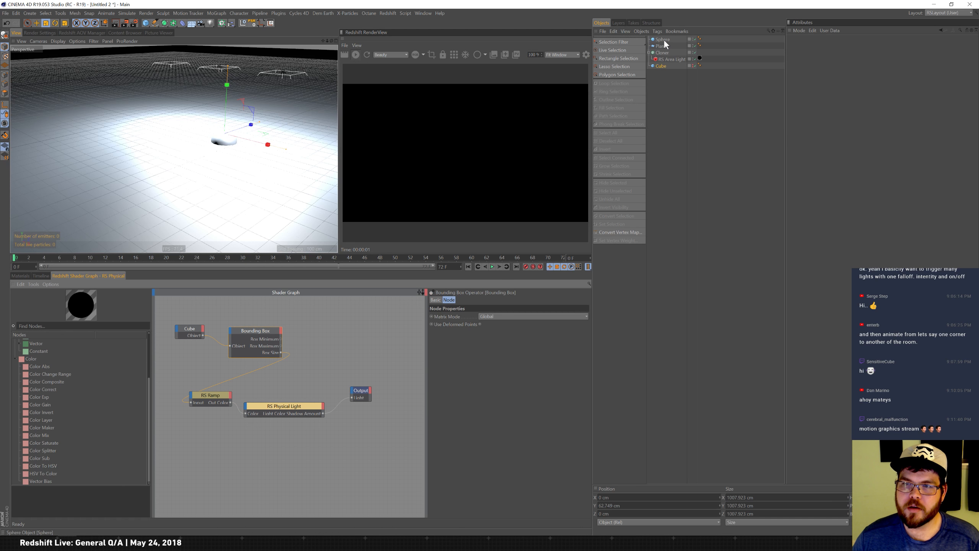
# Move the cube and scale it down to about 358 cm.
pyautogui.click(662, 66)
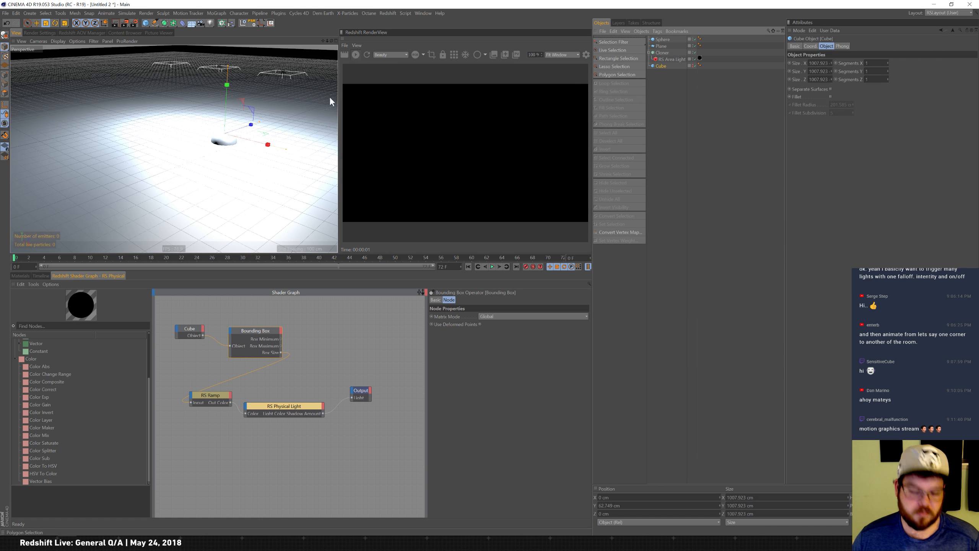
pyautogui.press('e')
pyautogui.moveTo(262, 143); pyautogui.dragTo(237, 131)
pyautogui.press('t')
pyautogui.moveTo(167, 158); pyautogui.dragTo(489, 50)
pyautogui.moveTo(268, 113); pyautogui.dragTo(115, 156)
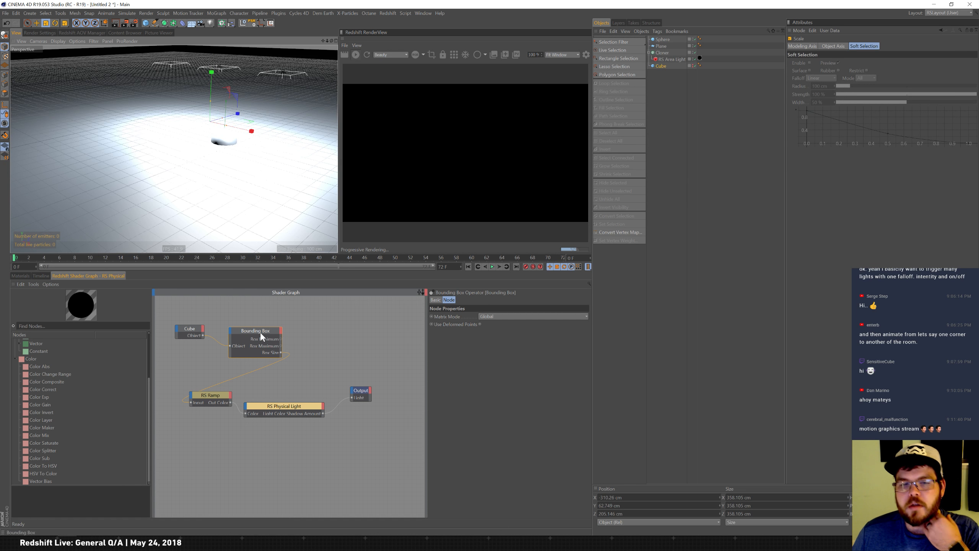
# Set the Bounding Box node's mode to Local.
pyautogui.click(257, 345)
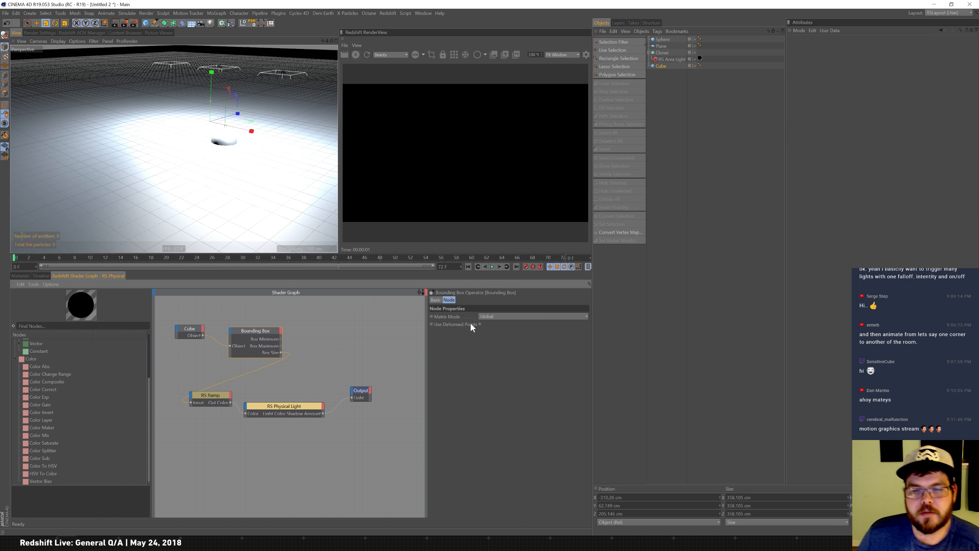
pyautogui.click(493, 317)
pyautogui.click(495, 332)
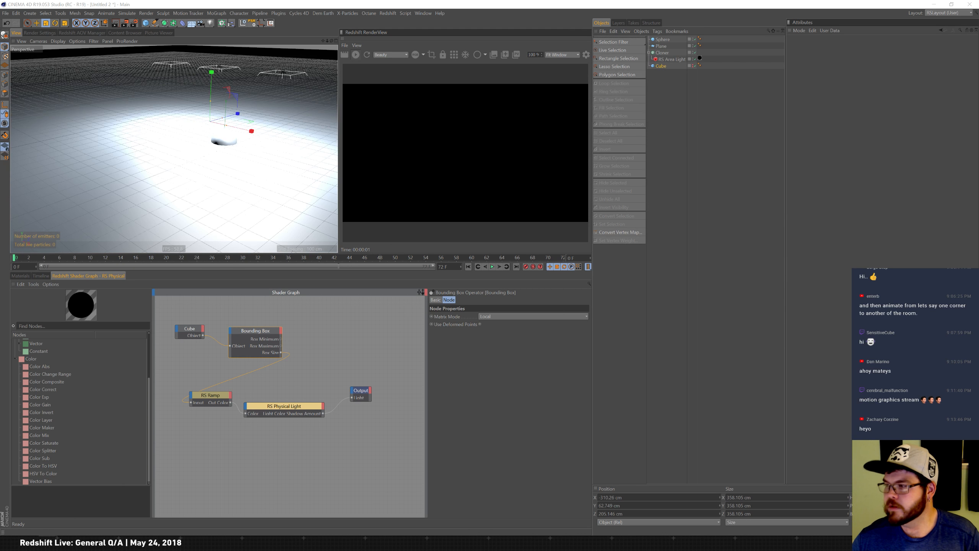
pyautogui.moveTo(501, 43); pyautogui.dragTo(477, 2)
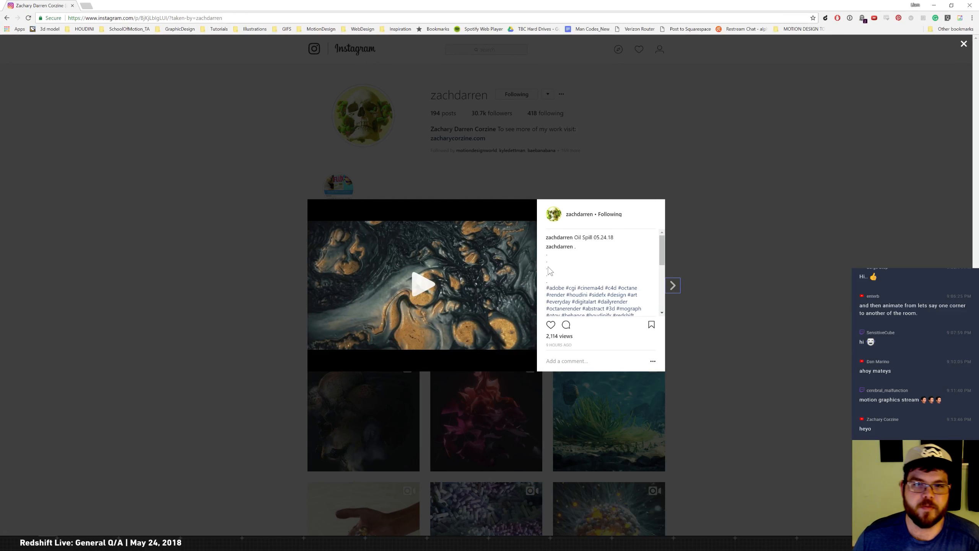
pyautogui.click(428, 291)
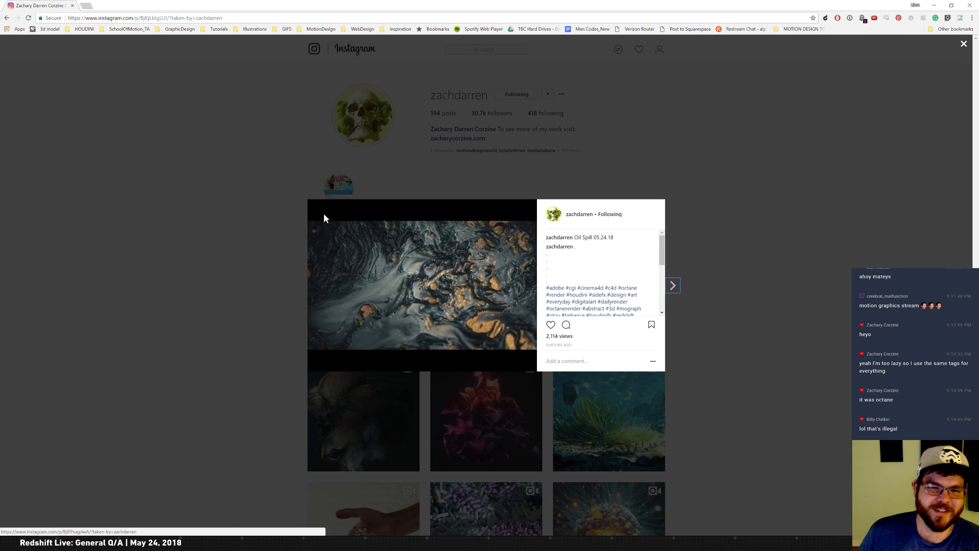
pyautogui.click(432, 287)
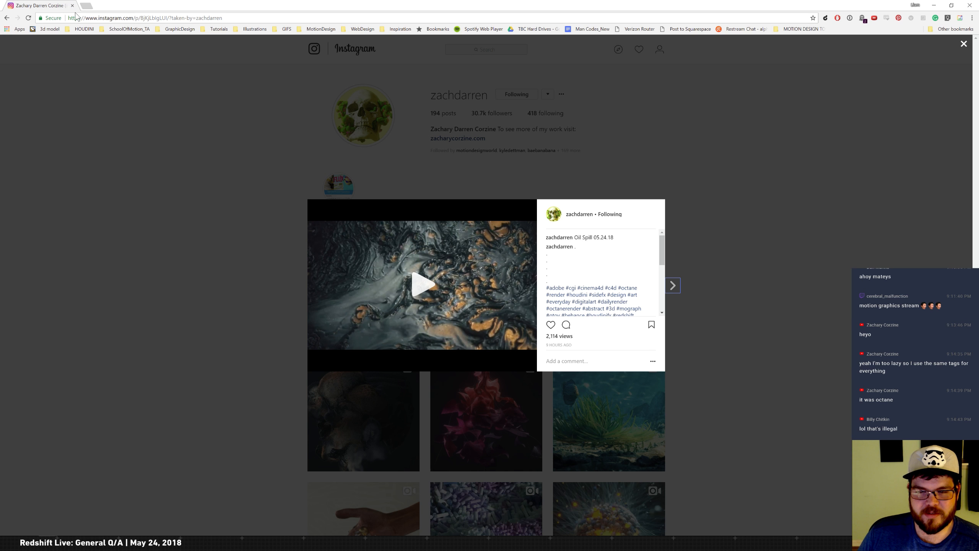
pyautogui.scroll(-1, 660, 251)
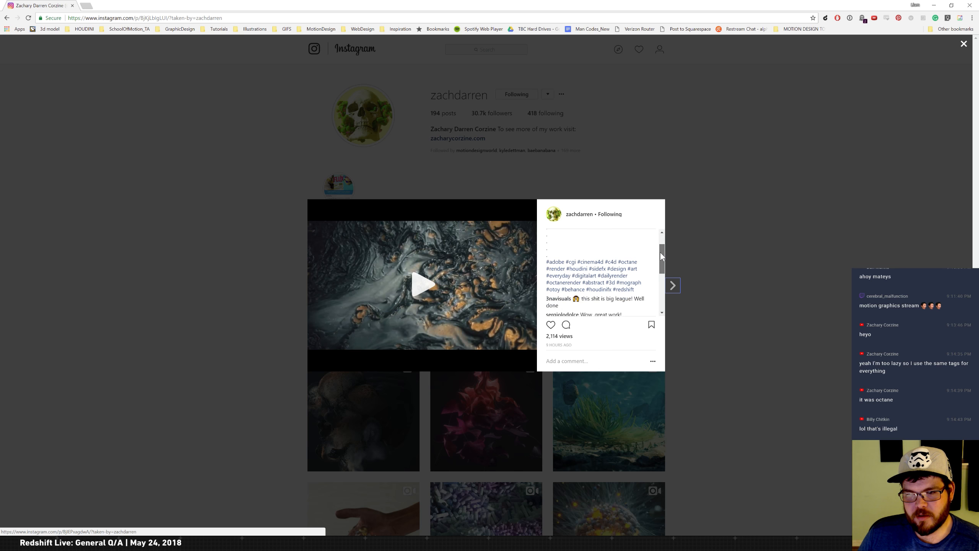
pyautogui.scroll(2, 660, 254)
pyautogui.click(90, 109)
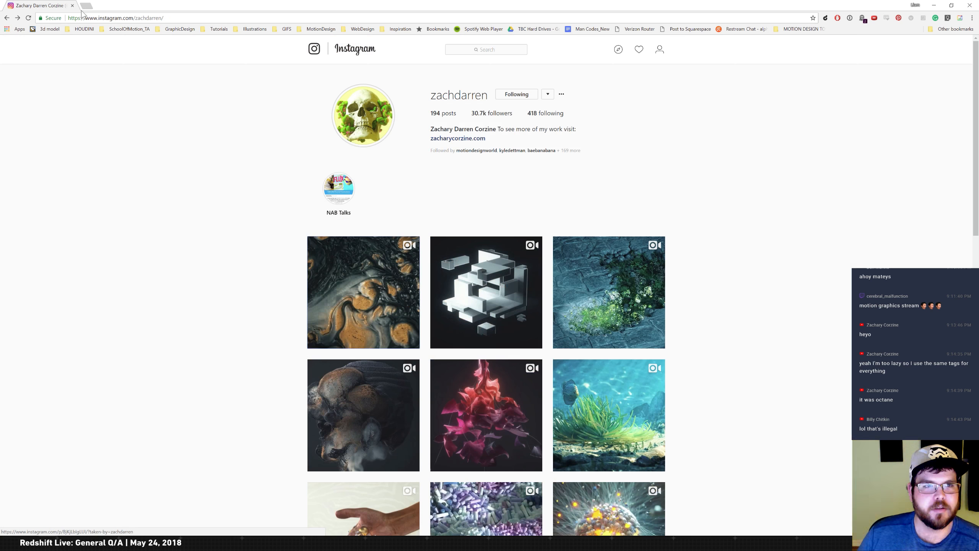
pyautogui.click(72, 5)
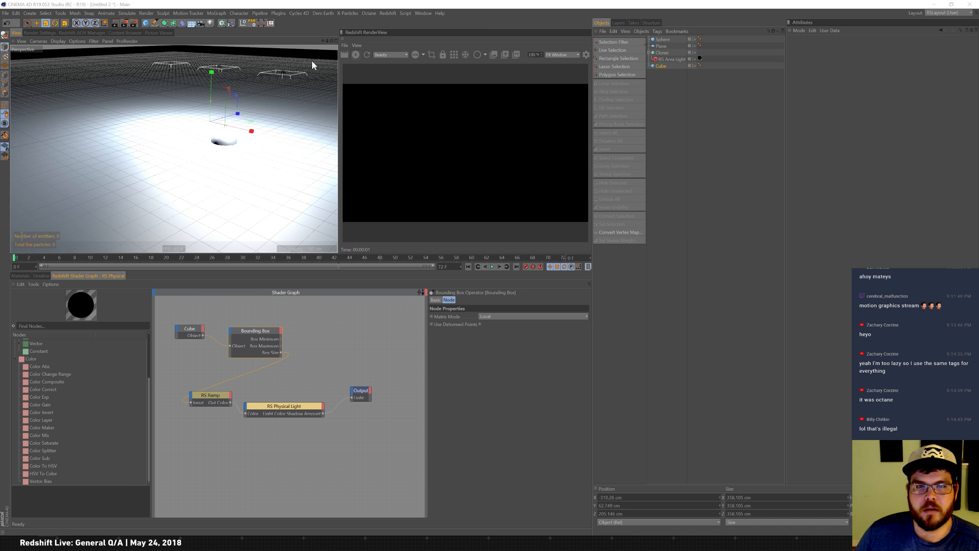
# Delete the Bounding Box and Cube nodes from the shader graph.
pyautogui.click(300, 447)
pyautogui.click(257, 328)
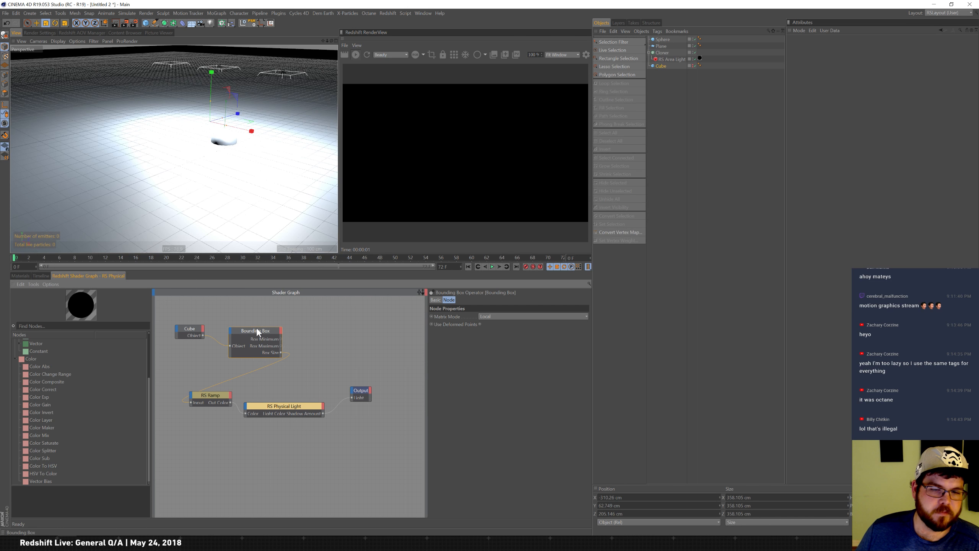
pyautogui.press('Delete')
pyautogui.click(186, 332)
pyautogui.press('Delete')
# Set the RS Ramp's Source back to UV Map.
pyautogui.click(201, 401)
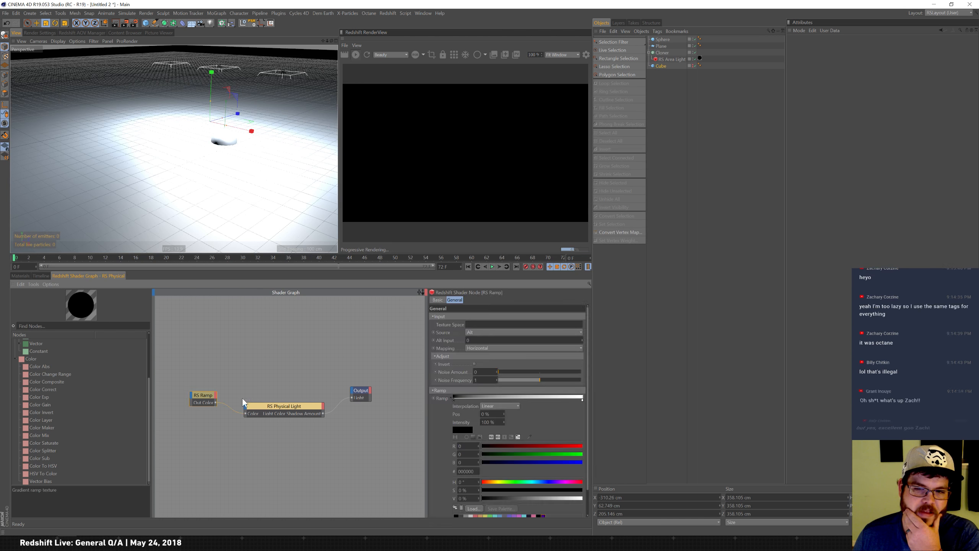
pyautogui.click(515, 332)
pyautogui.click(510, 339)
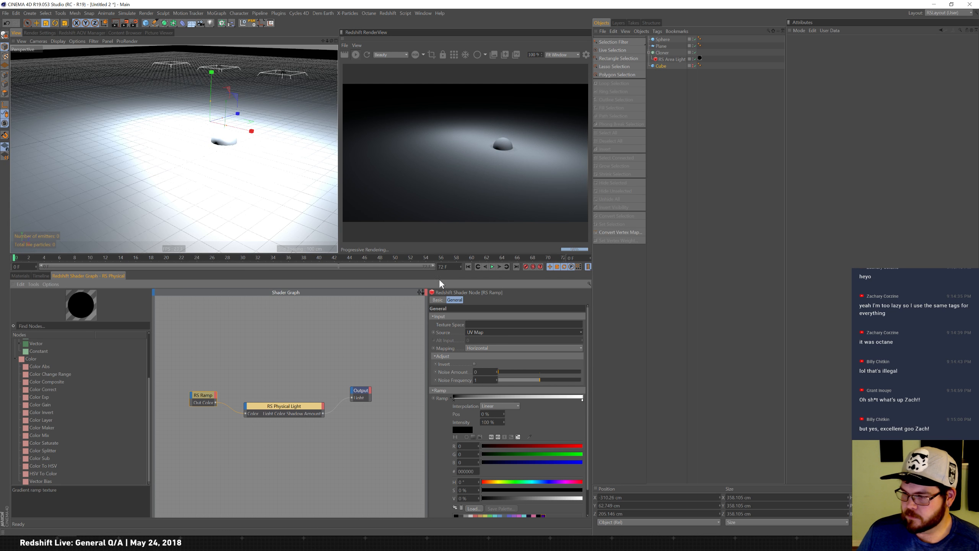
pyautogui.click(237, 346)
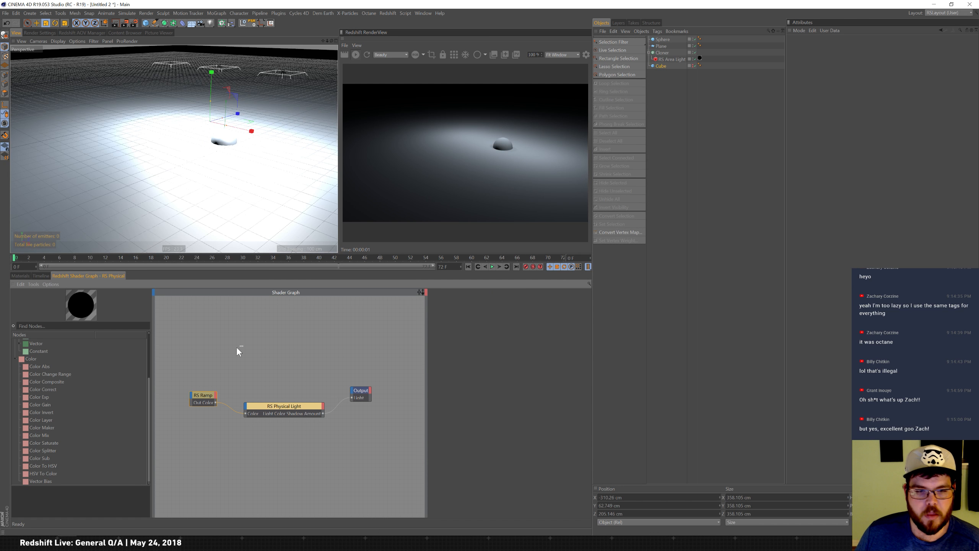
pyautogui.rightClick(236, 342)
pyautogui.moveTo(260, 344)
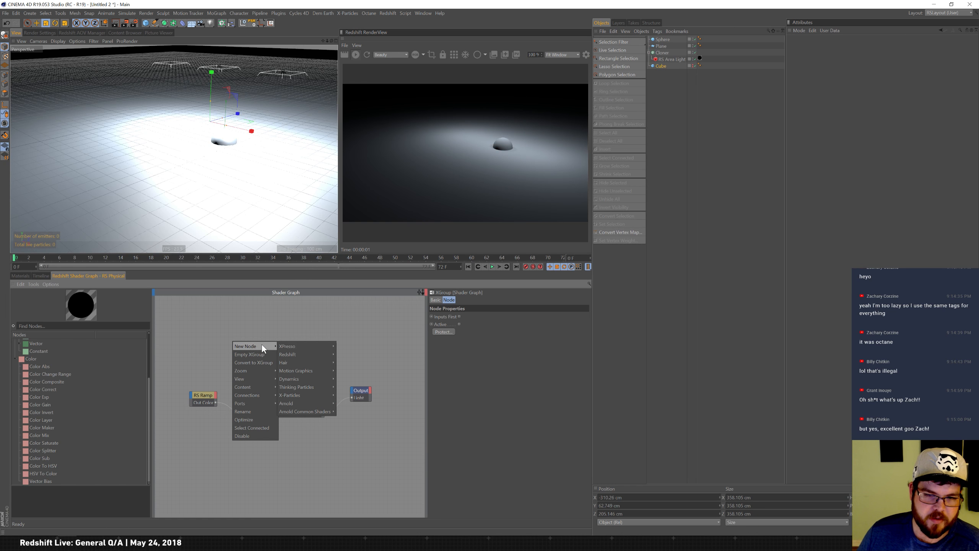
pyautogui.moveTo(298, 346)
pyautogui.moveTo(348, 346)
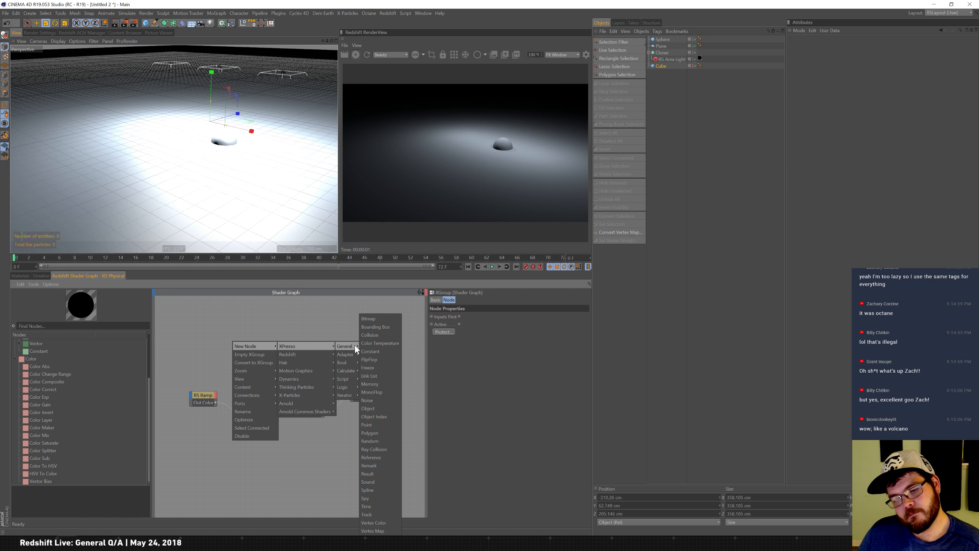
pyautogui.click(317, 331)
# Open the material manager and select the RS Physical light material.
pyautogui.click(21, 276)
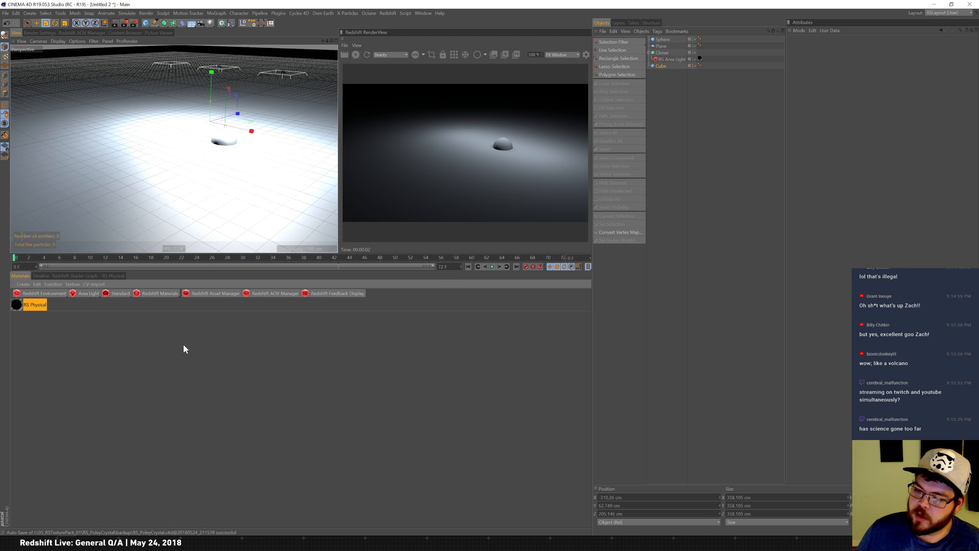
pyautogui.click(25, 305)
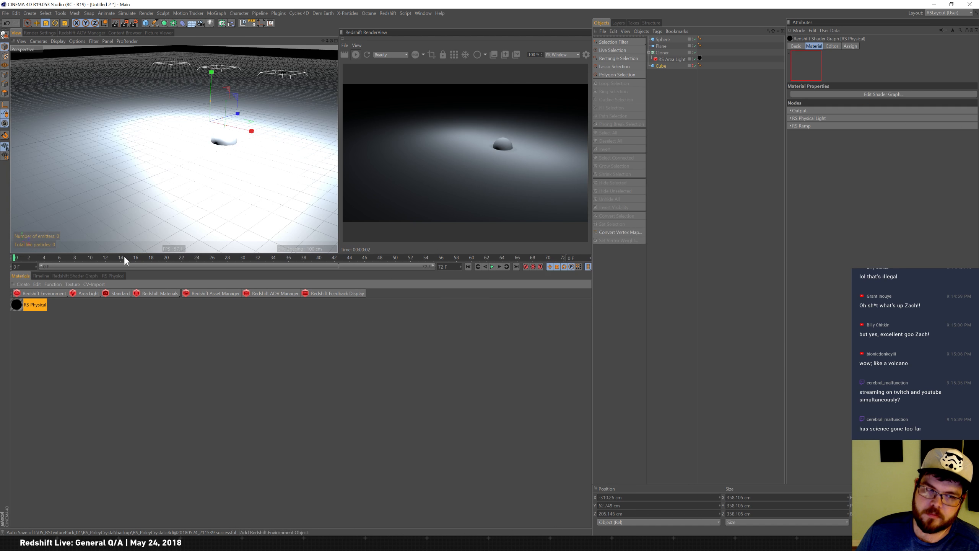
pyautogui.click(31, 320)
pyautogui.click(35, 306)
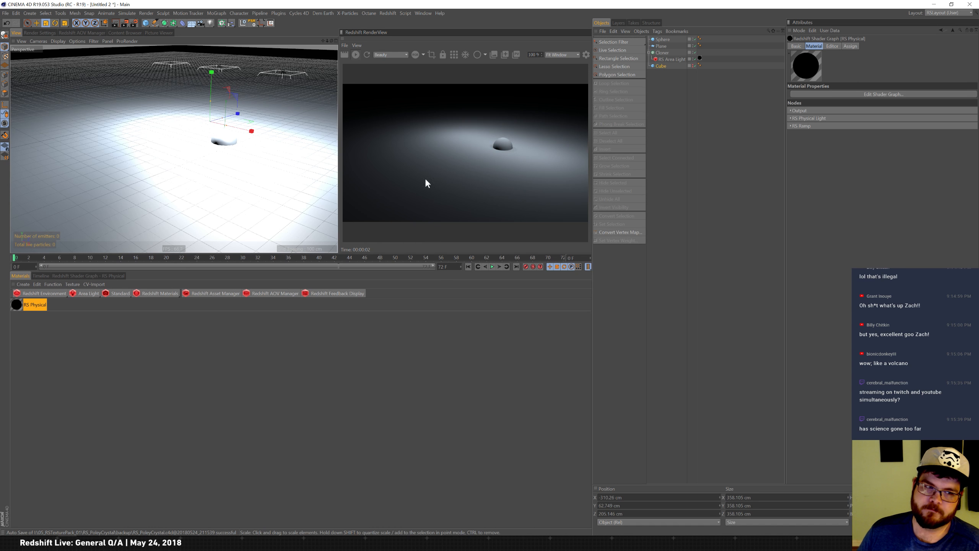
# Set the cloner's transform scale to 0 on two axes, then back to 1.
pyautogui.click(664, 52)
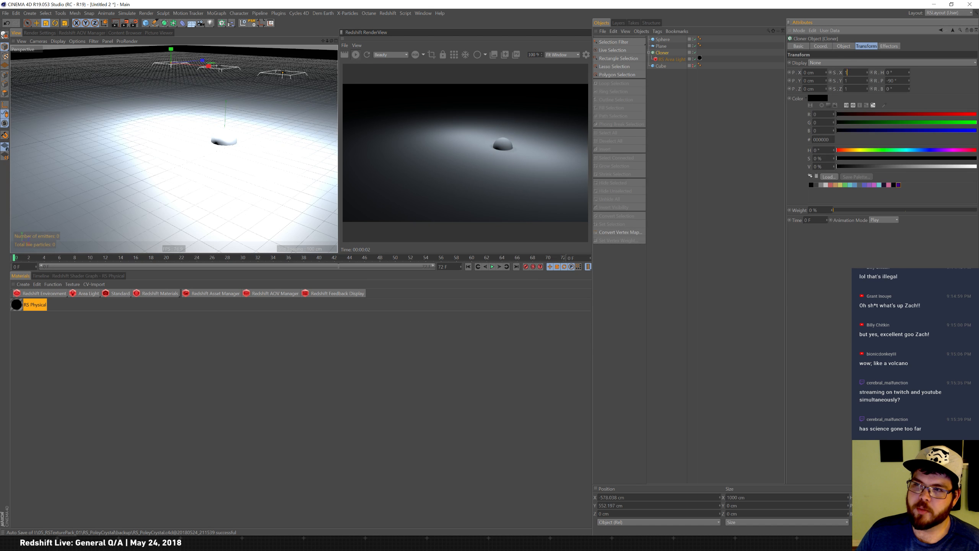
pyautogui.write('0')
pyautogui.press('Tab')
pyautogui.write('0')
pyautogui.press('Tab')
pyautogui.write('0')
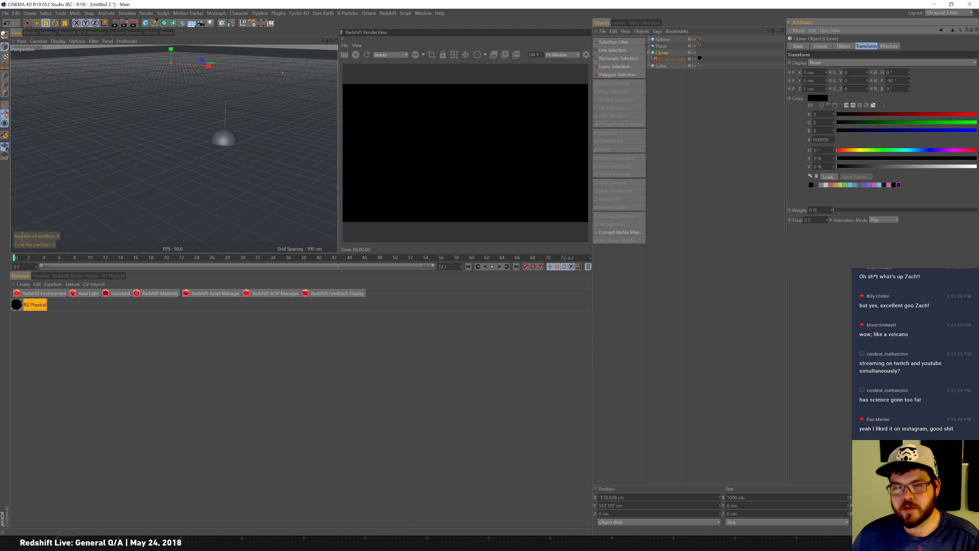
pyautogui.click(847, 81)
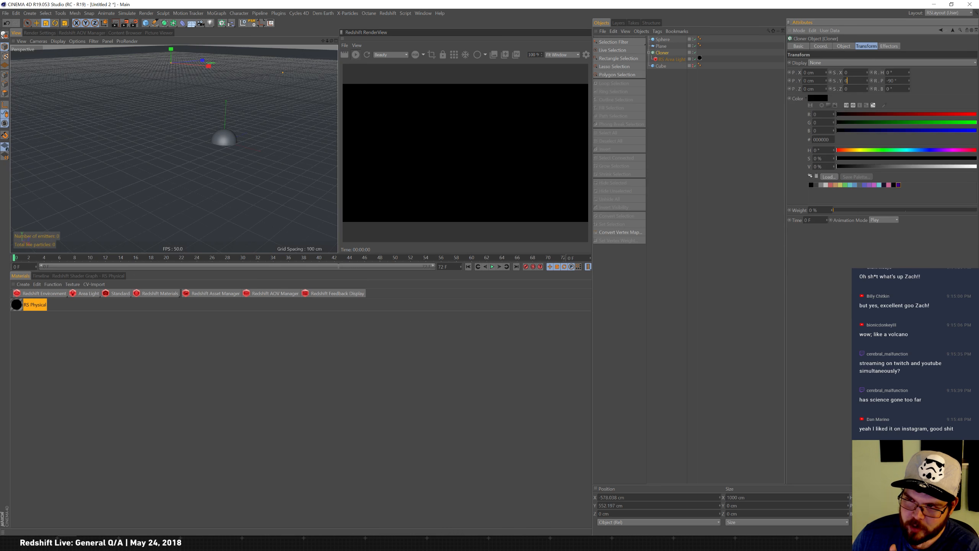
pyautogui.write('1')
pyautogui.press('Tab')
pyautogui.write('1')
pyautogui.press('Return')
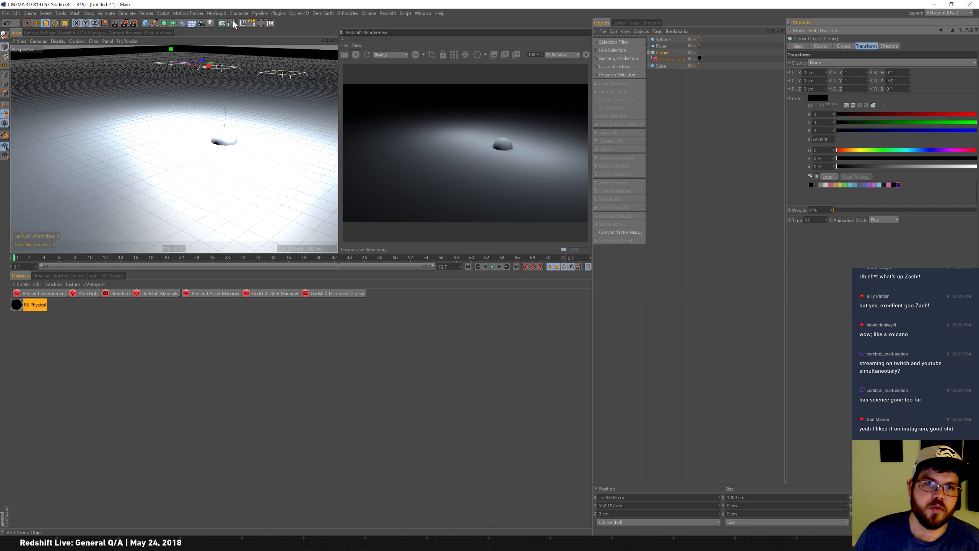
# Add a Plain effector that uses uniform scale set to -1 instead of position.
pyautogui.moveTo(231, 28); pyautogui.dragTo(250, 31)
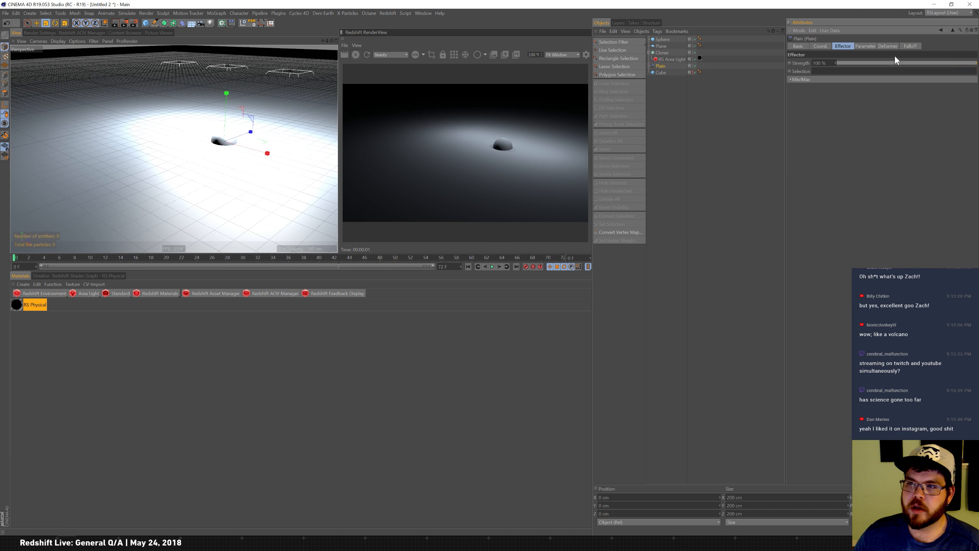
pyautogui.click(869, 46)
pyautogui.click(813, 78)
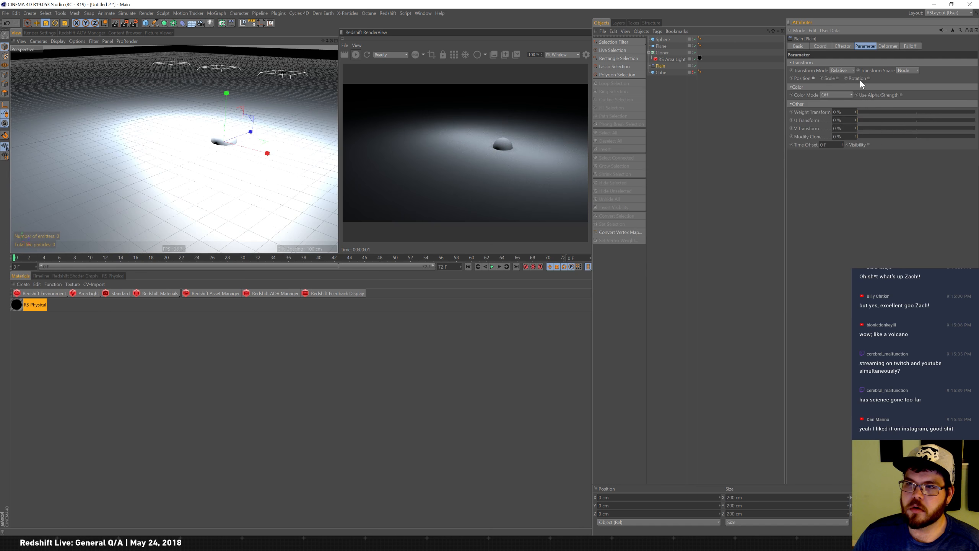
pyautogui.click(839, 78)
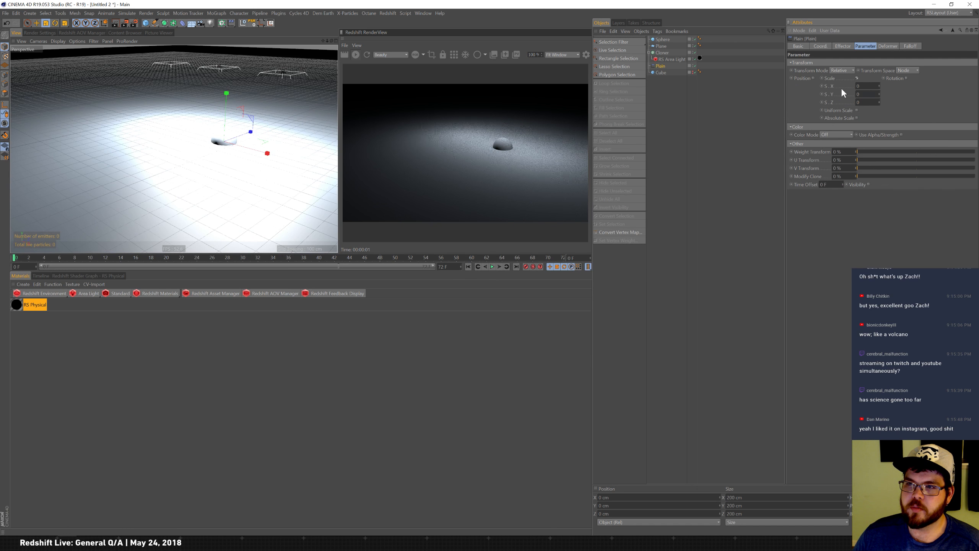
pyautogui.click(857, 110)
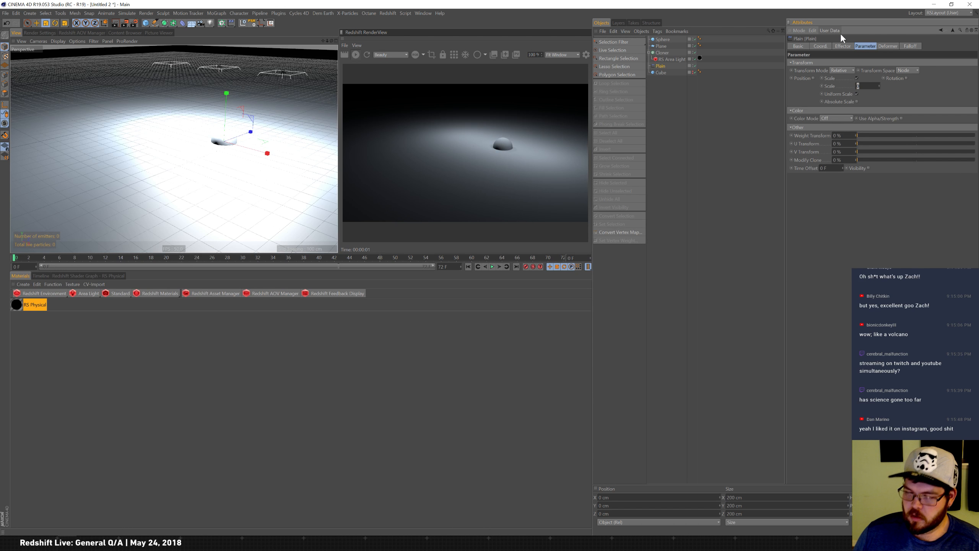
pyautogui.write('-1')
pyautogui.press('Return')
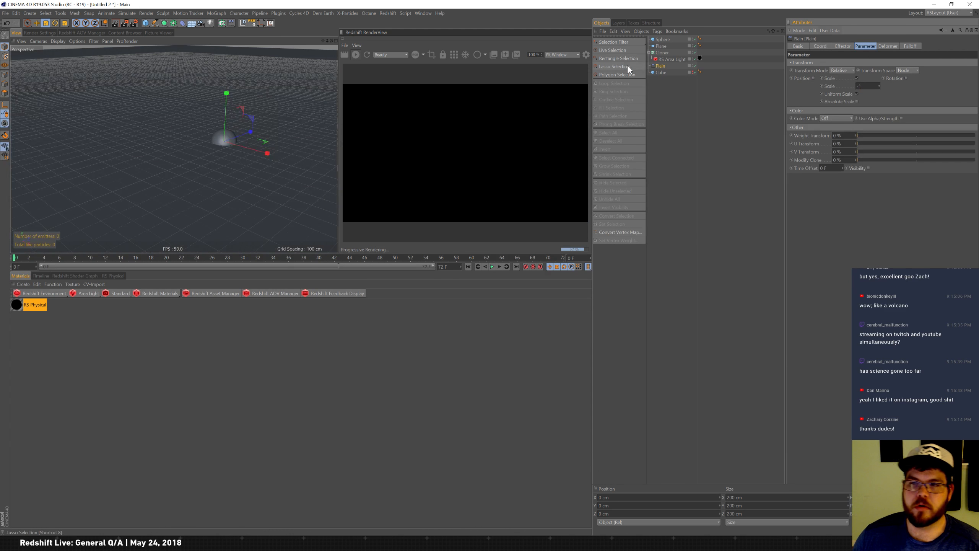
# Give the Plain effector a Linear falloff oriented along +X and move it across the scene.
pyautogui.press('e')
pyautogui.moveTo(265, 153)
pyautogui.mouseDown()
pyautogui.moveTo(184, 132)
pyautogui.moveTo(258, 150)
pyautogui.mouseUp()
pyautogui.click(661, 65)
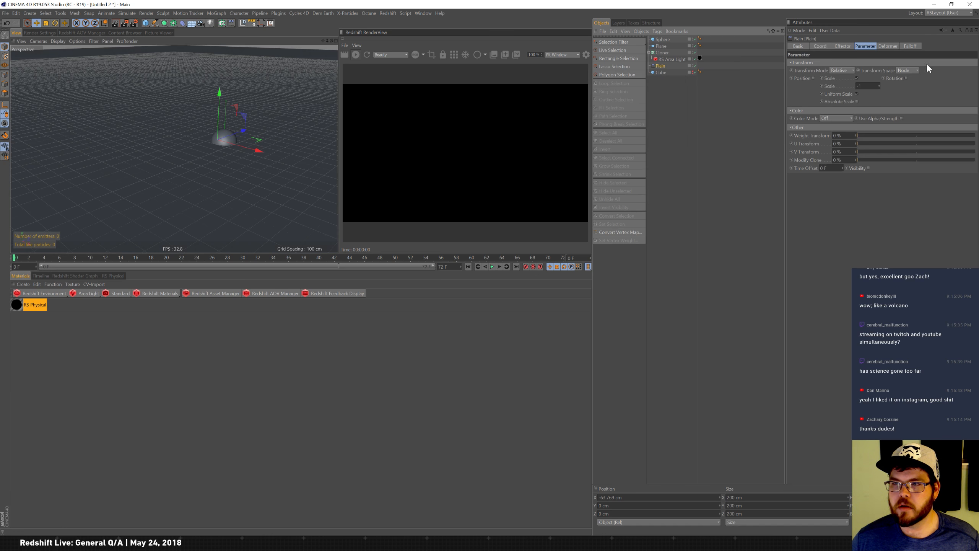
pyautogui.click(911, 46)
pyautogui.click(838, 63)
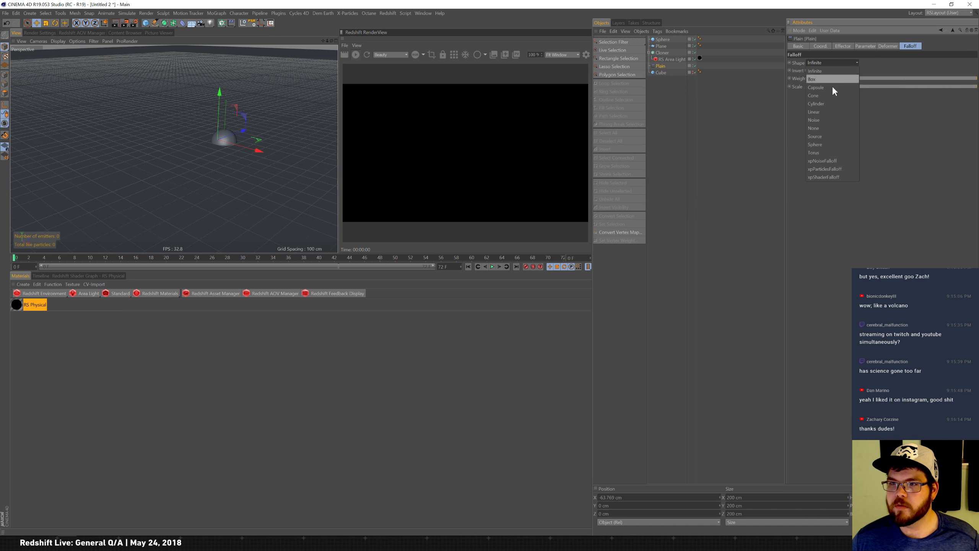
pyautogui.click(840, 112)
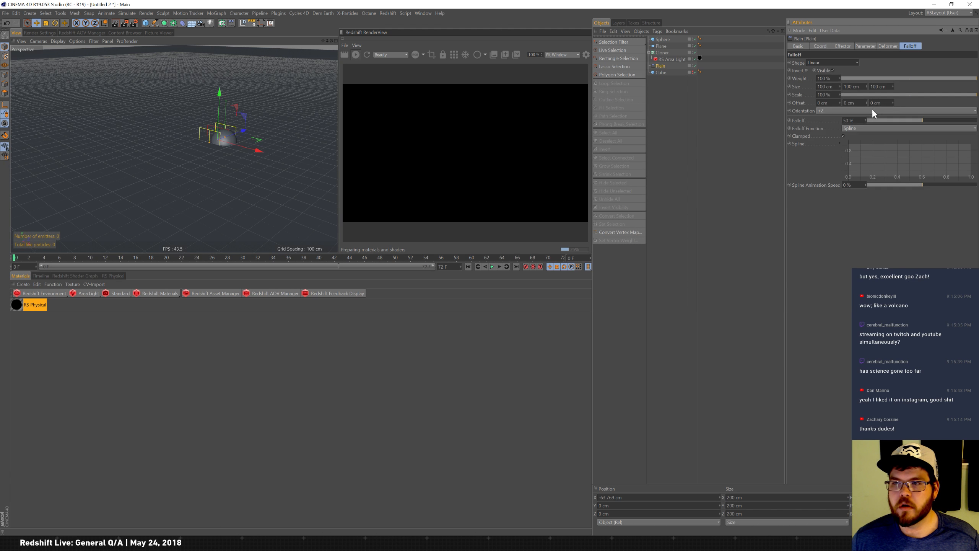
pyautogui.click(872, 110)
pyautogui.click(829, 116)
pyautogui.moveTo(260, 150); pyautogui.dragTo(197, 138)
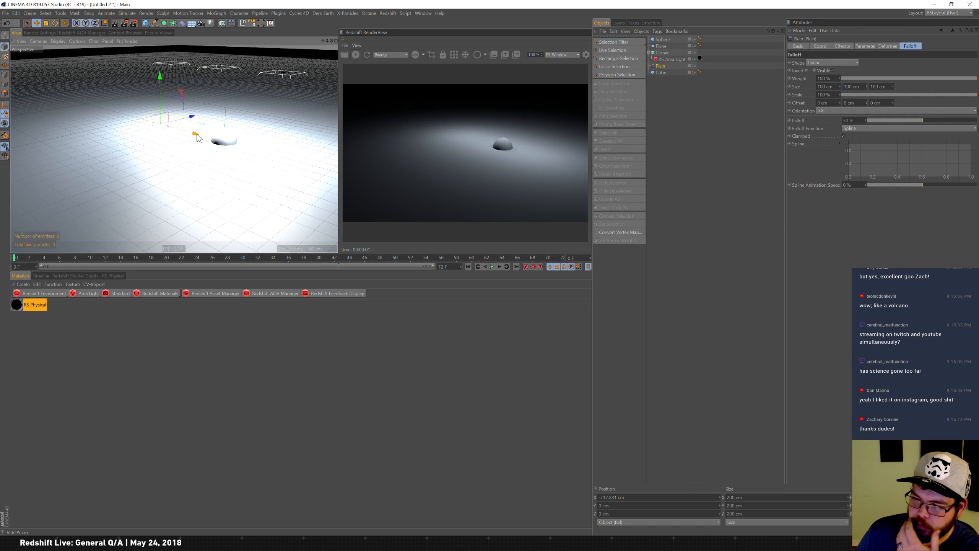
pyautogui.moveTo(198, 138)
pyautogui.mouseDown()
pyautogui.moveTo(331, 178)
pyautogui.moveTo(231, 135)
pyautogui.moveTo(118, 108)
pyautogui.moveTo(258, 165)
pyautogui.moveTo(323, 176)
pyautogui.moveTo(190, 136)
pyautogui.mouseUp()
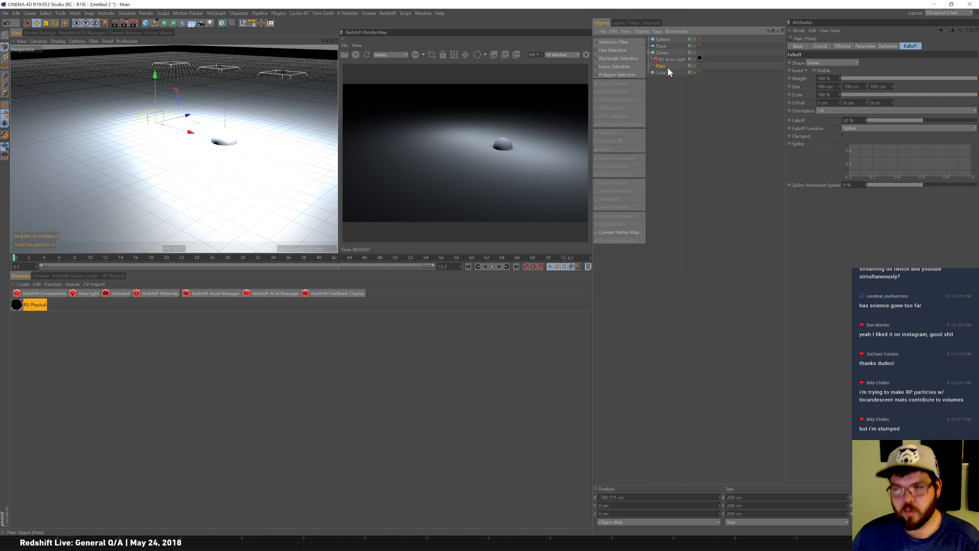
# Replace the Plain effector with a Shader effector.
pyautogui.press('Delete')
pyautogui.click(261, 13)
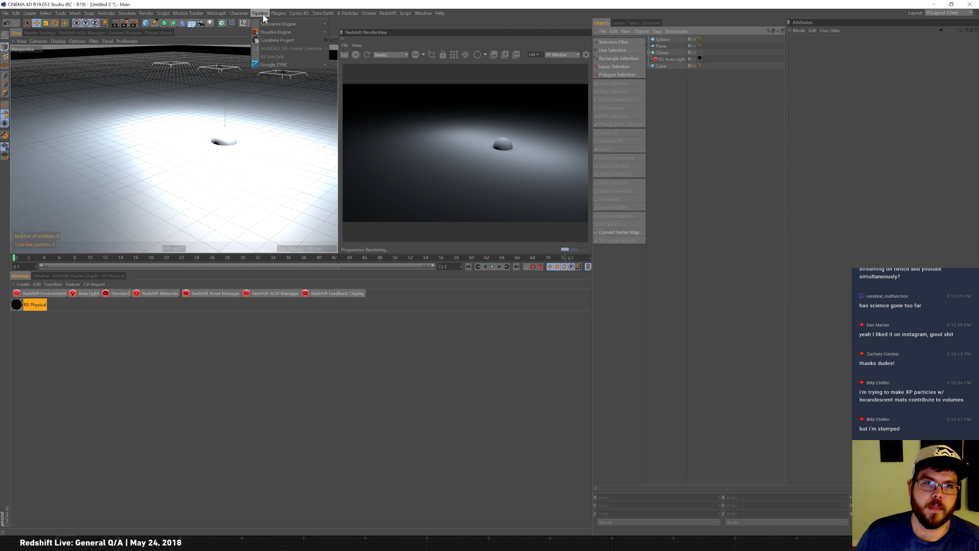
pyautogui.click(278, 14)
pyautogui.click(229, 23)
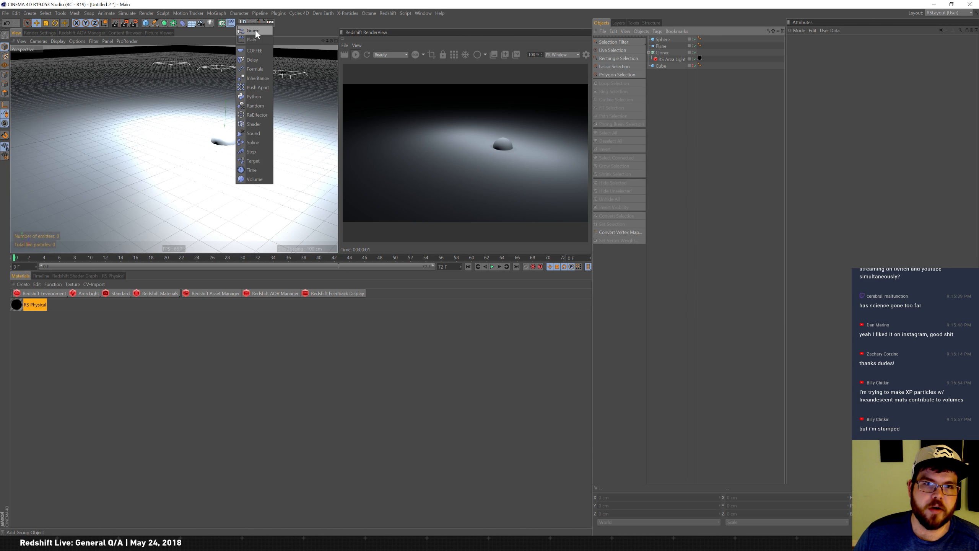
pyautogui.click(255, 124)
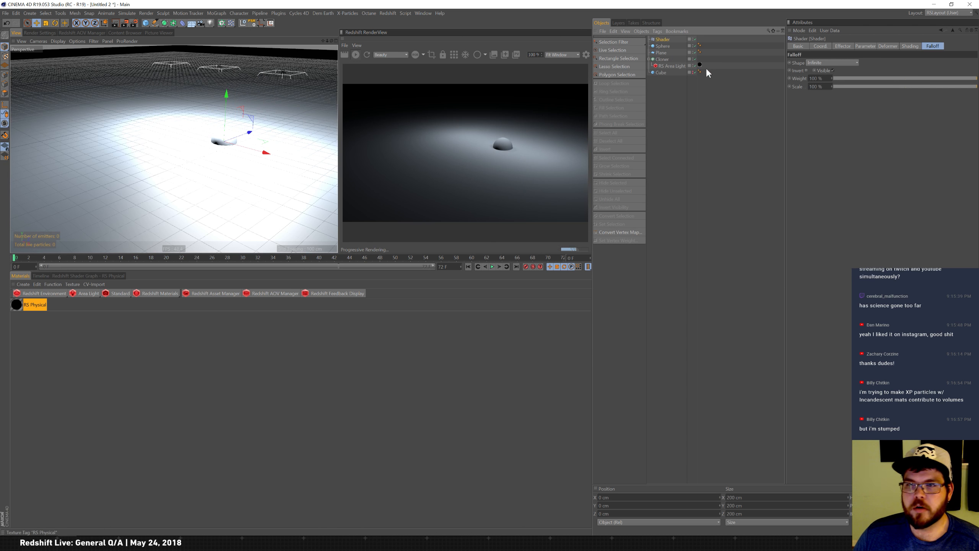
# Set the Shader effector's falloff shape to Linear with +X orientation.
pyautogui.click(671, 60)
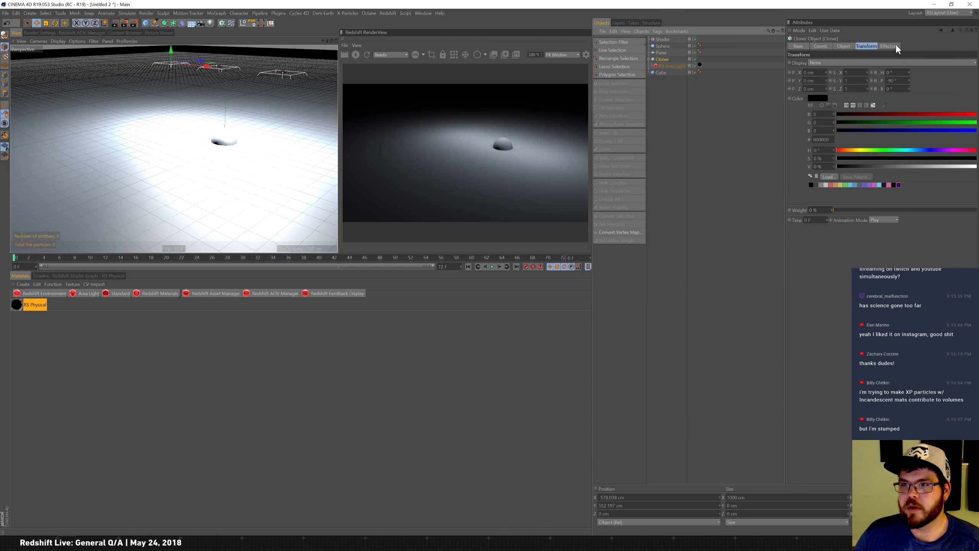
pyautogui.click(889, 46)
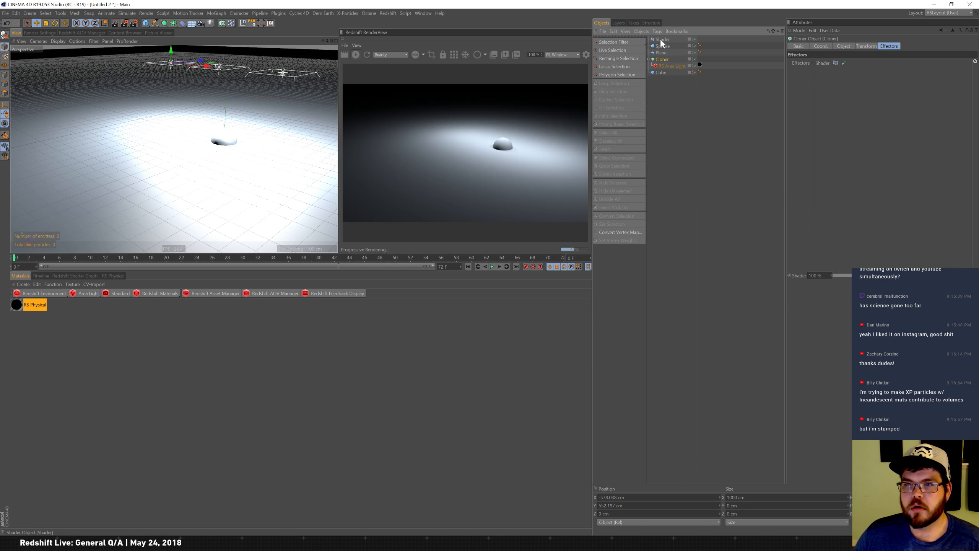
pyautogui.click(662, 40)
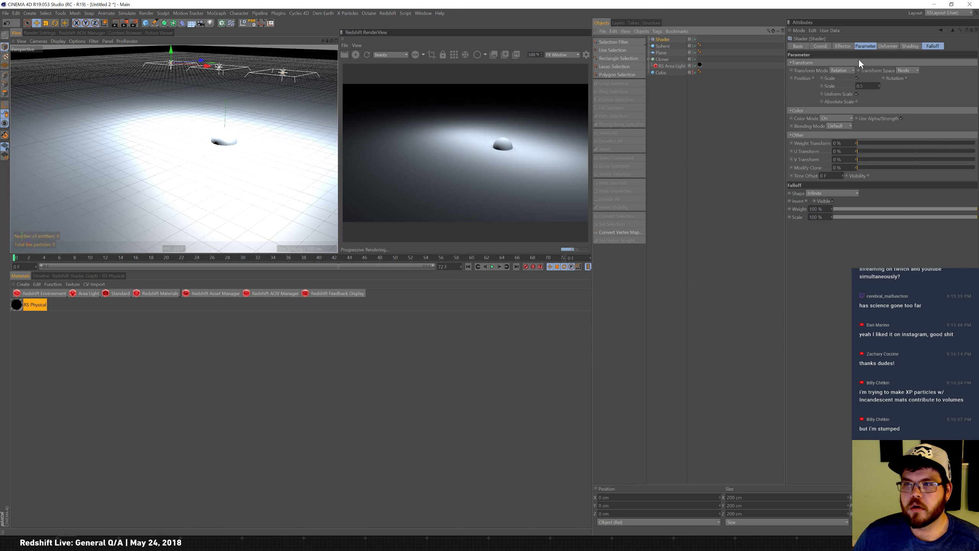
pyautogui.click(934, 46)
pyautogui.click(831, 63)
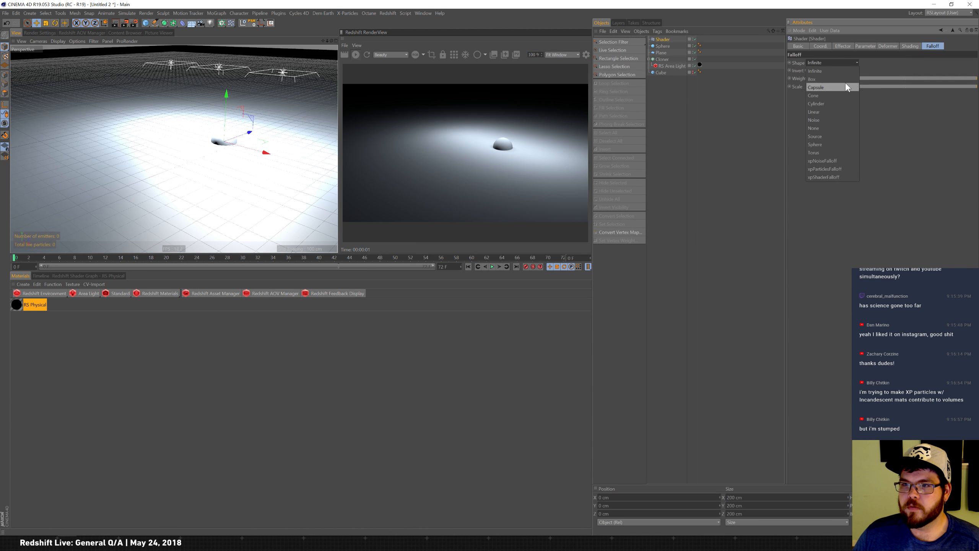
pyautogui.click(837, 112)
pyautogui.click(848, 111)
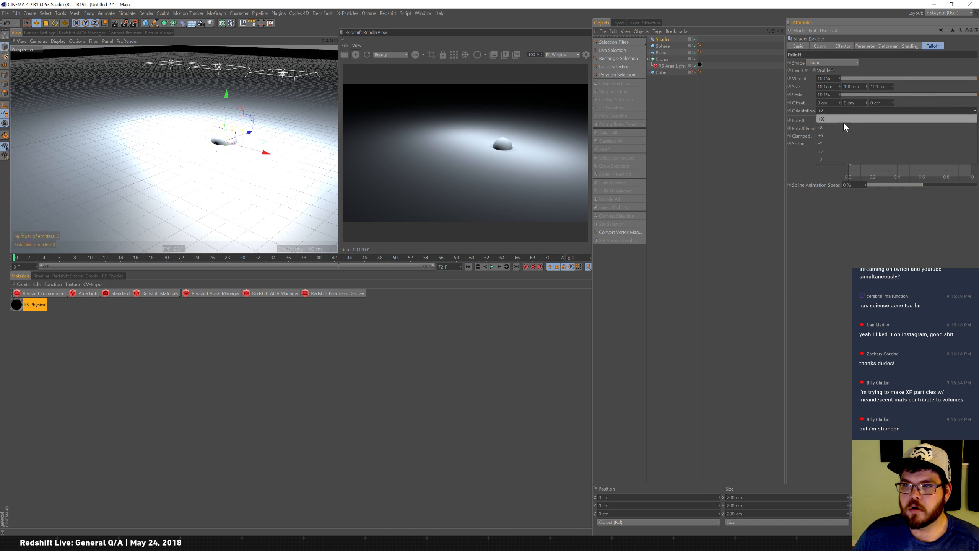
pyautogui.click(845, 121)
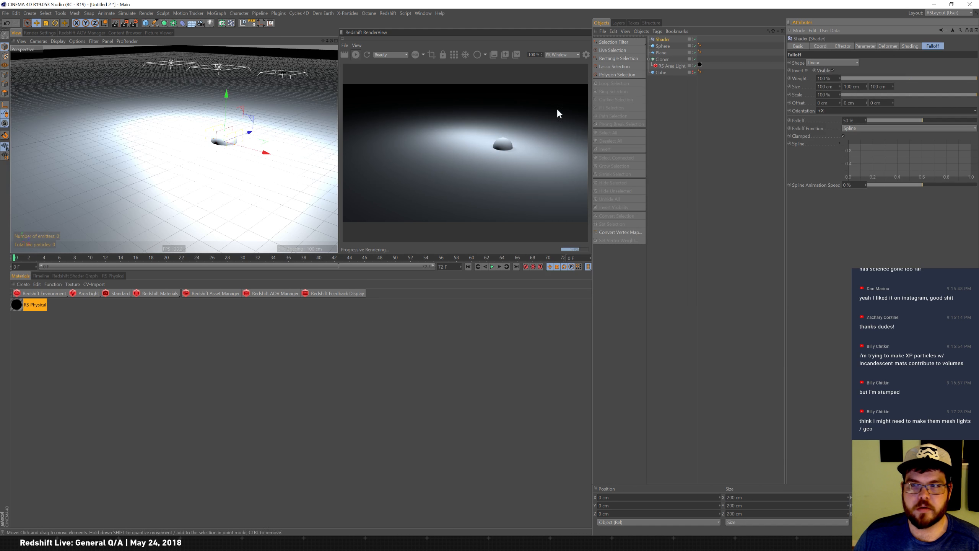
# Inspect the Shader effector's parameter, deformer and effector settings including Min/Max.
pyautogui.click(861, 47)
pyautogui.click(889, 47)
pyautogui.click(845, 46)
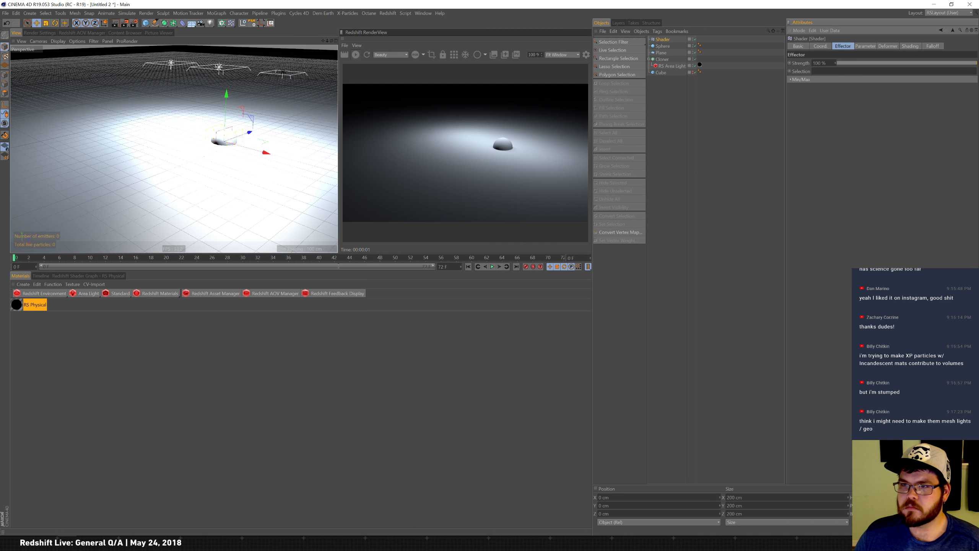
pyautogui.click(796, 80)
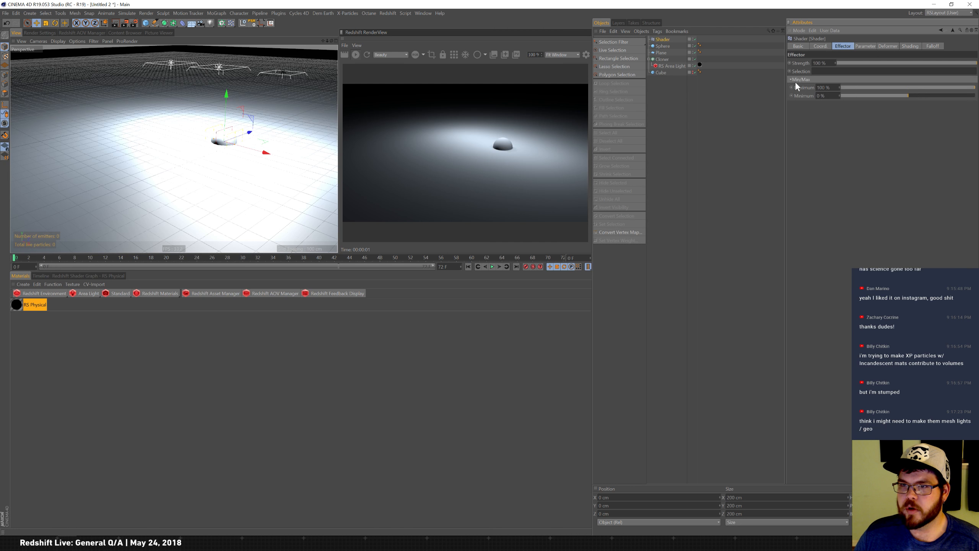
# Switch the cloner to Grid Array with counts 3, 1, 3 and size about 1480 × 200 × 1050 cm.
pyautogui.click(661, 59)
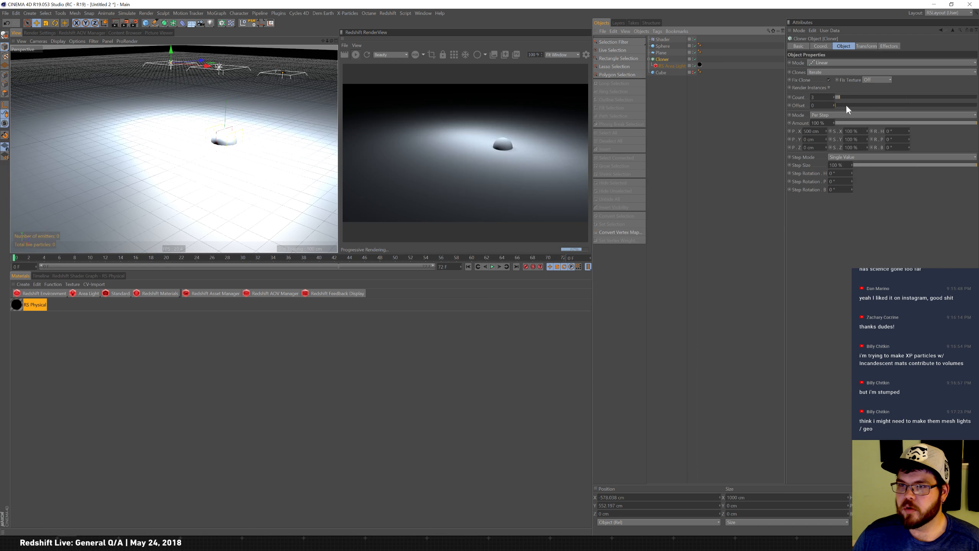
pyautogui.click(846, 62)
pyautogui.click(823, 95)
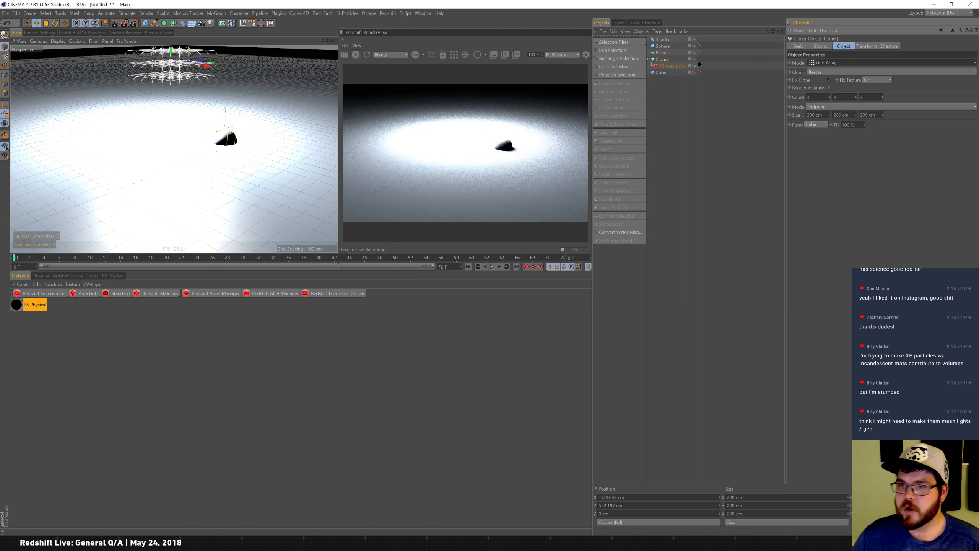
pyautogui.doubleClick(836, 98)
pyautogui.write('1')
pyautogui.press('Return')
pyautogui.moveTo(883, 114); pyautogui.dragTo(860, 3)
pyautogui.moveTo(829, 114)
pyautogui.mouseDown()
pyautogui.moveTo(843, 60)
pyautogui.moveTo(847, 83)
pyautogui.mouseUp()
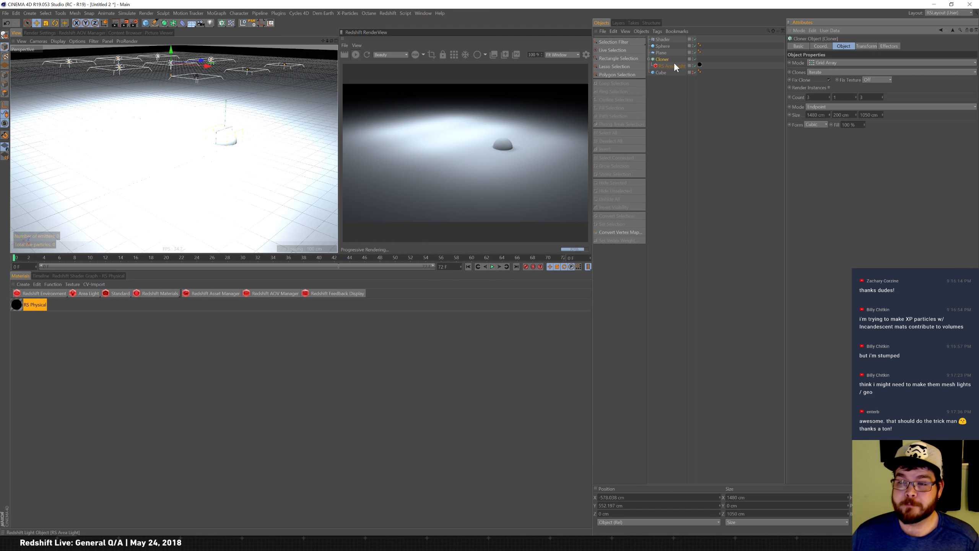
# Load a Noise shader into the Shader effector's shading, raise its clip values and set its global scale to 500%.
pyautogui.click(664, 39)
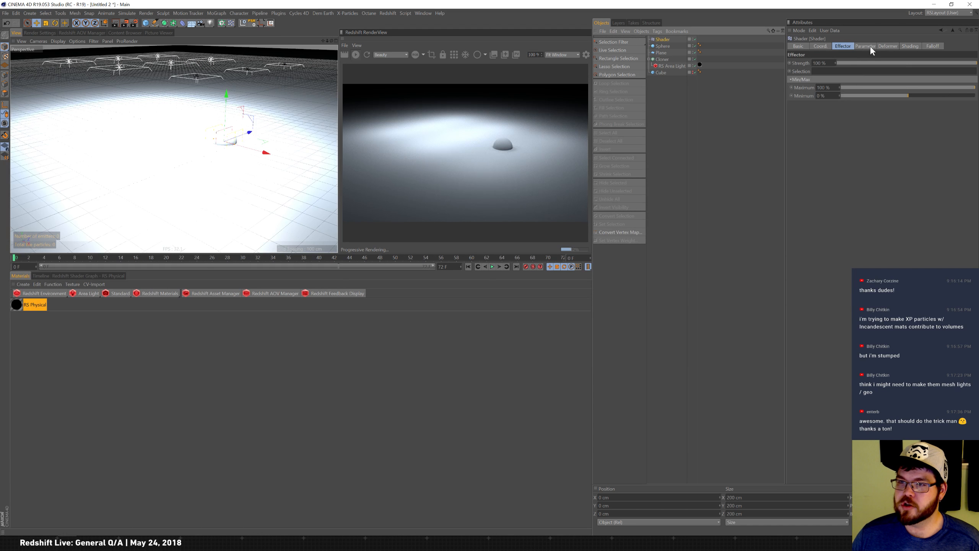
pyautogui.click(867, 46)
pyautogui.click(886, 47)
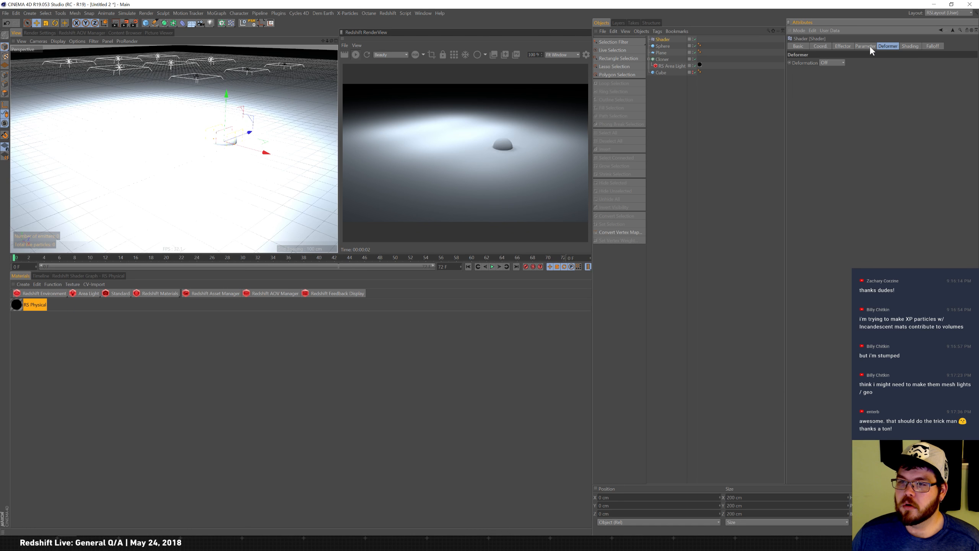
pyautogui.click(911, 46)
pyautogui.click(812, 70)
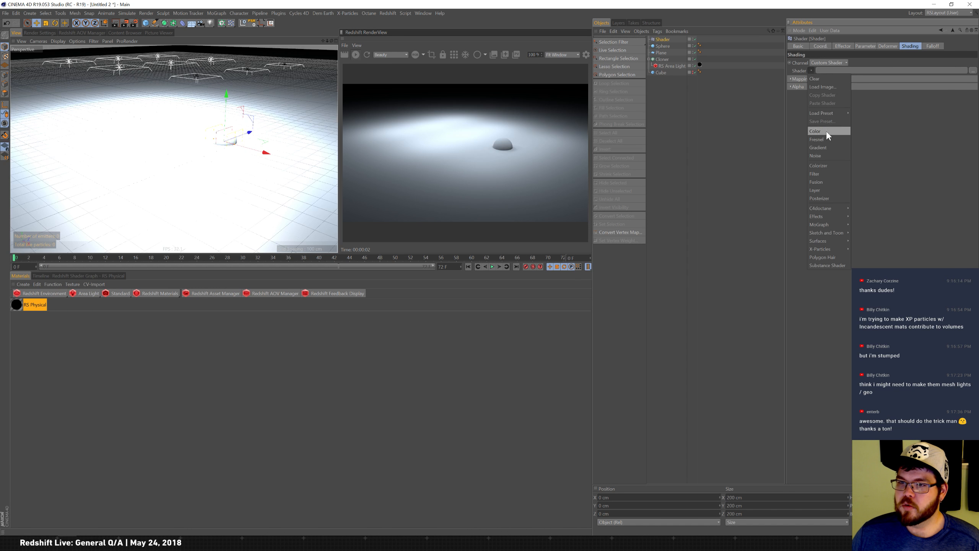
pyautogui.click(827, 156)
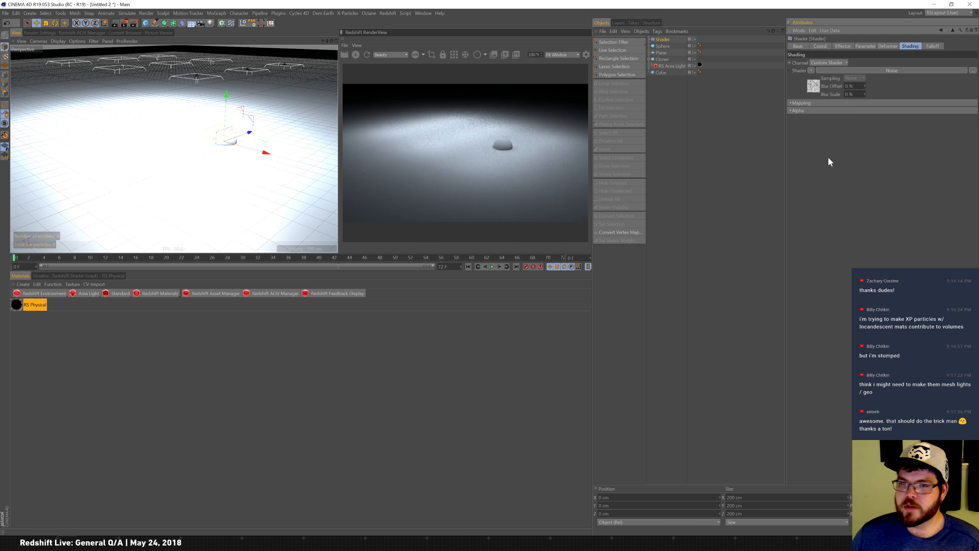
pyautogui.click(817, 86)
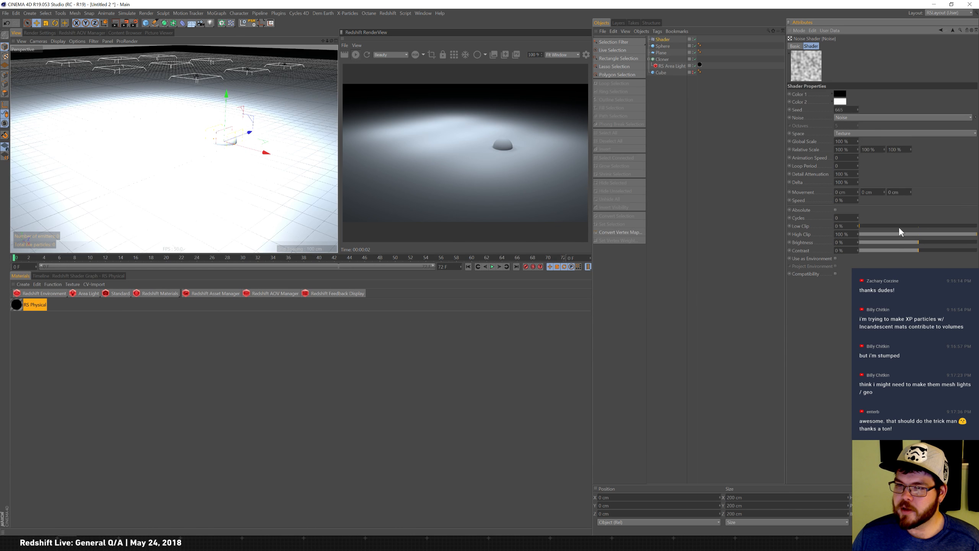
pyautogui.moveTo(901, 232)
pyautogui.mouseDown()
pyautogui.moveTo(935, 235)
pyautogui.moveTo(882, 227)
pyautogui.moveTo(919, 227)
pyautogui.mouseUp()
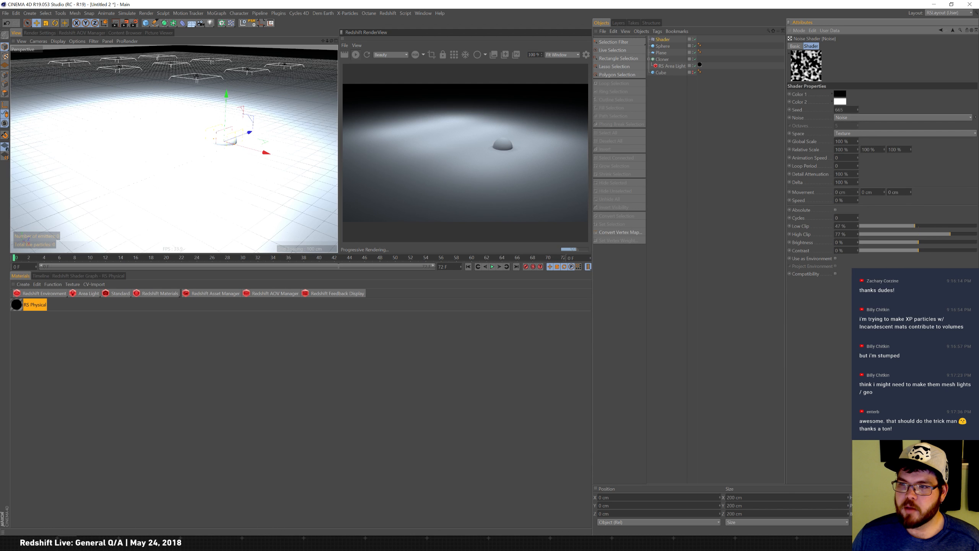
pyautogui.write('500')
pyautogui.press('Return')
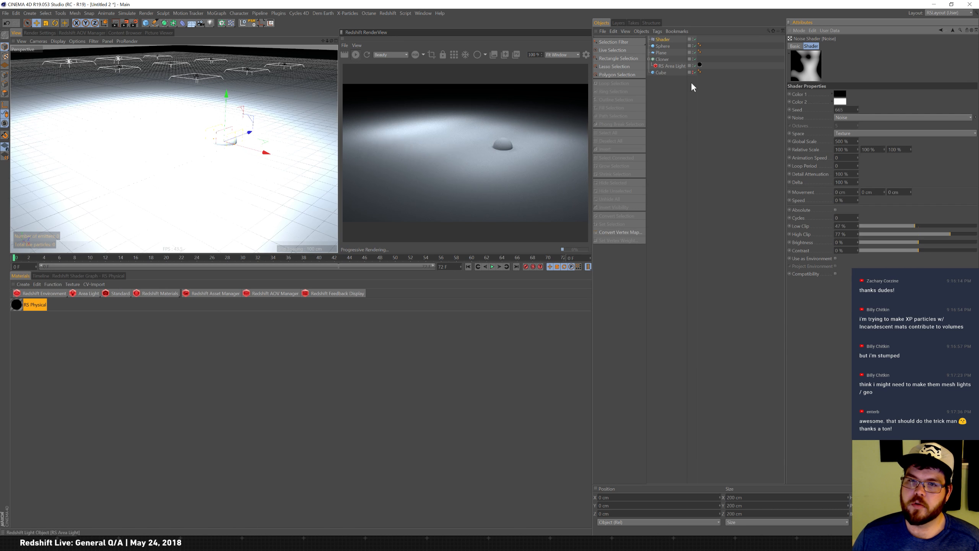
# Reposition the Shader effector in the viewport and widen its falloff X size to about 467 cm.
pyautogui.click(670, 40)
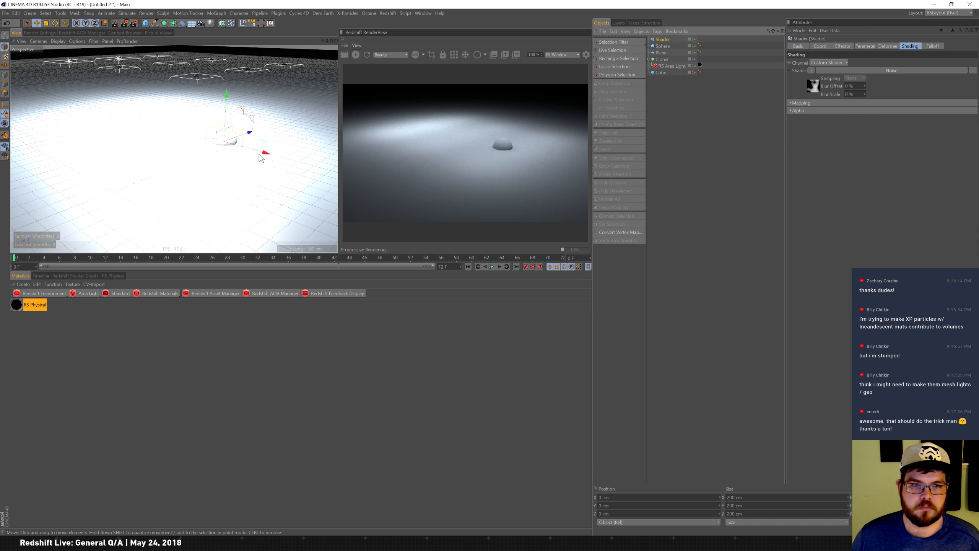
pyautogui.moveTo(265, 153); pyautogui.dragTo(230, 146)
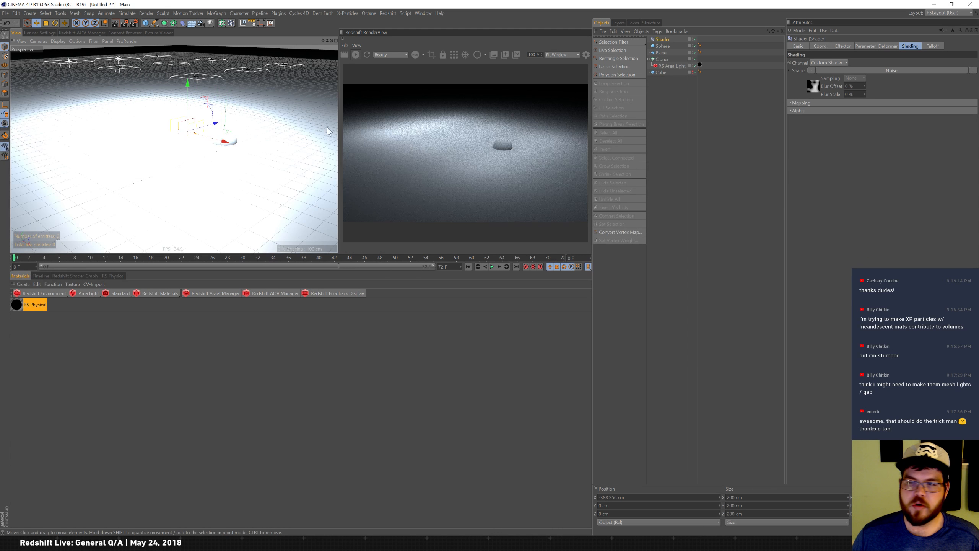
pyautogui.click(933, 46)
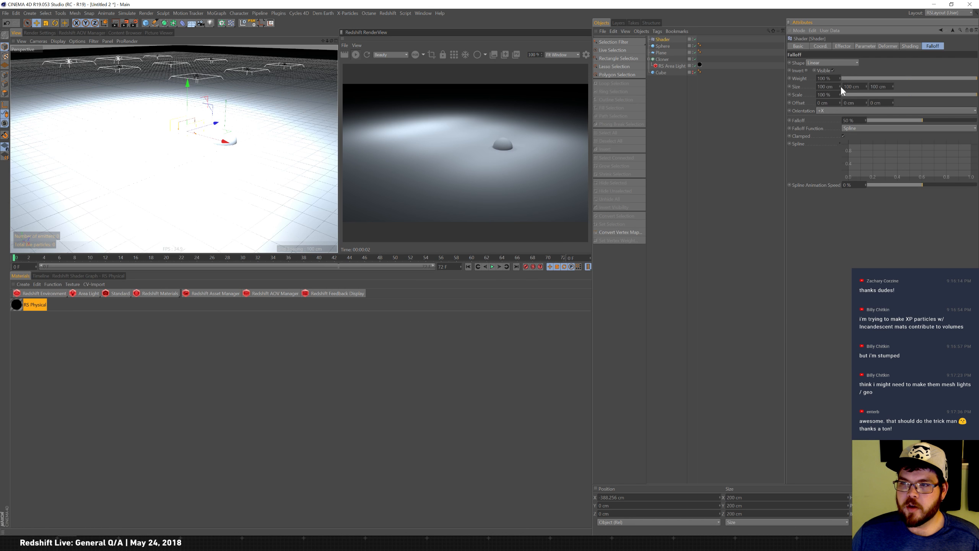
pyautogui.moveTo(840, 86); pyautogui.dragTo(840, 86)
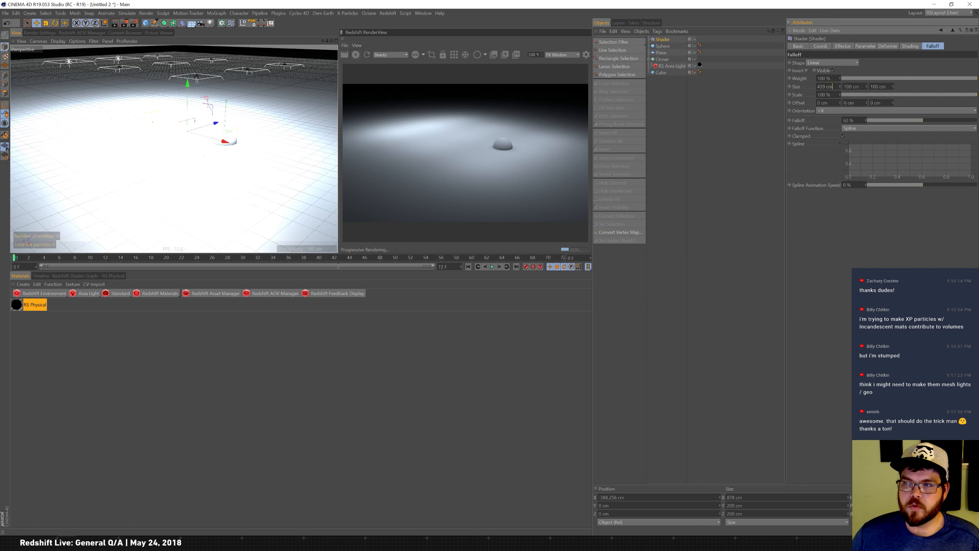
pyautogui.moveTo(188, 88); pyautogui.dragTo(191, 66)
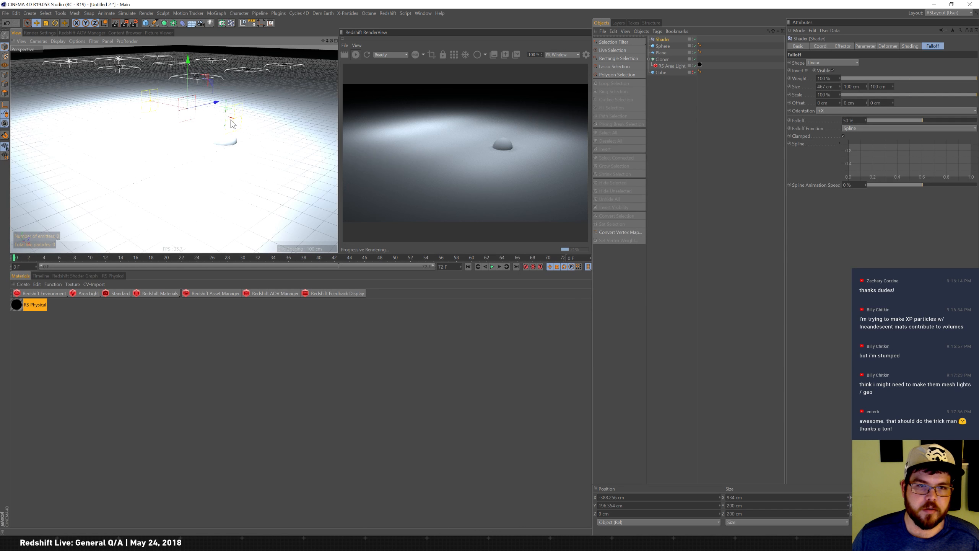
pyautogui.moveTo(220, 121)
pyautogui.mouseDown()
pyautogui.moveTo(72, 82)
pyautogui.moveTo(286, 135)
pyautogui.moveTo(214, 124)
pyautogui.moveTo(229, 131)
pyautogui.mouseUp()
# Adjust the Noise shader: lower the clip values, set global scale to 250% and switch the noise type to Cell Noise.
pyautogui.click(875, 46)
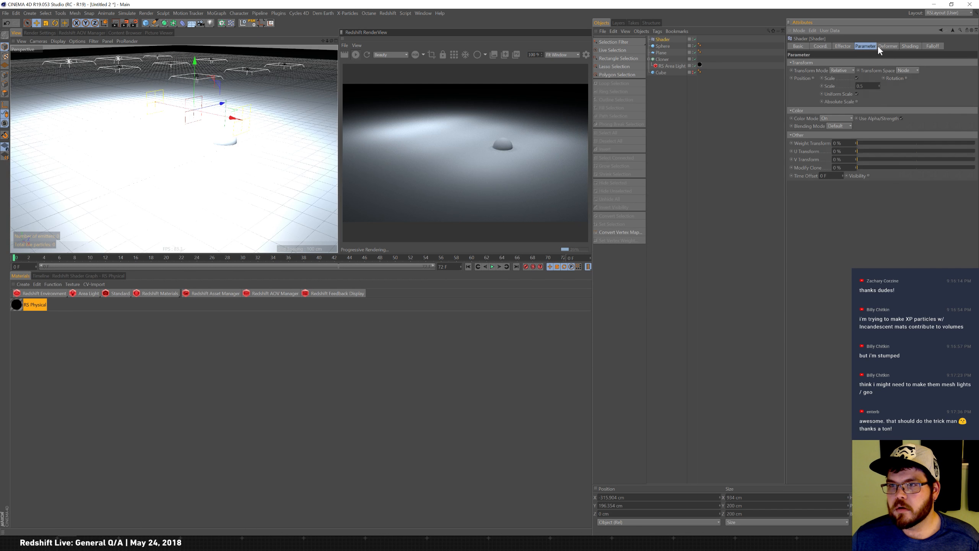
pyautogui.click(883, 46)
pyautogui.click(867, 48)
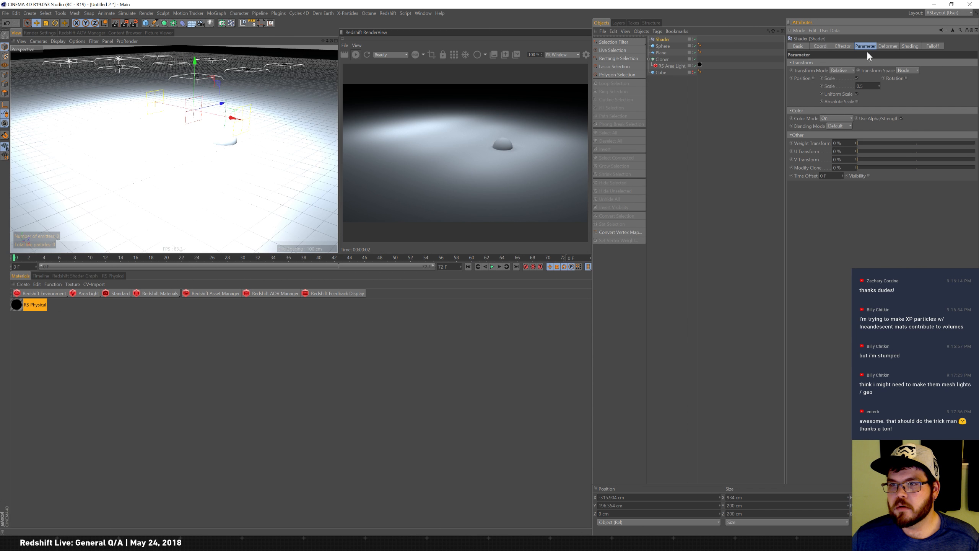
pyautogui.click(901, 47)
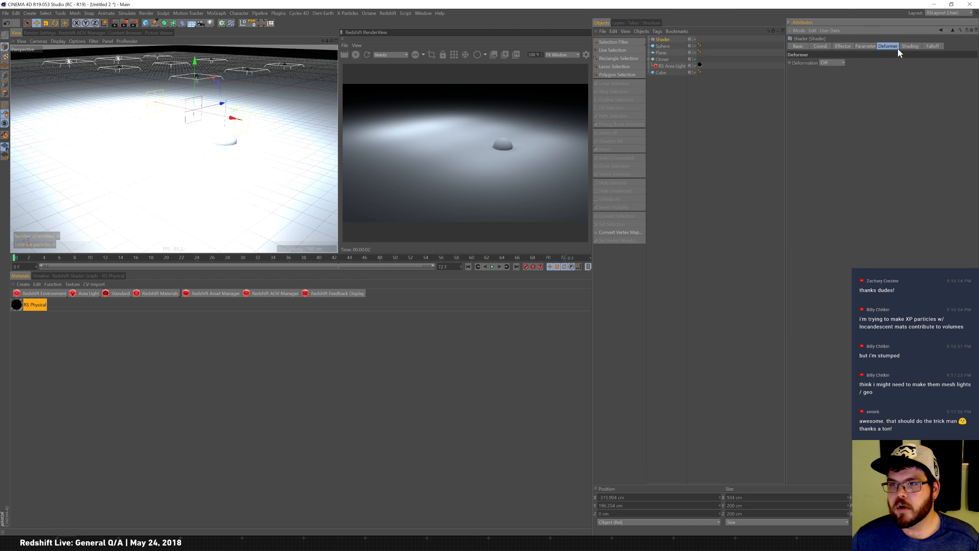
pyautogui.click(817, 86)
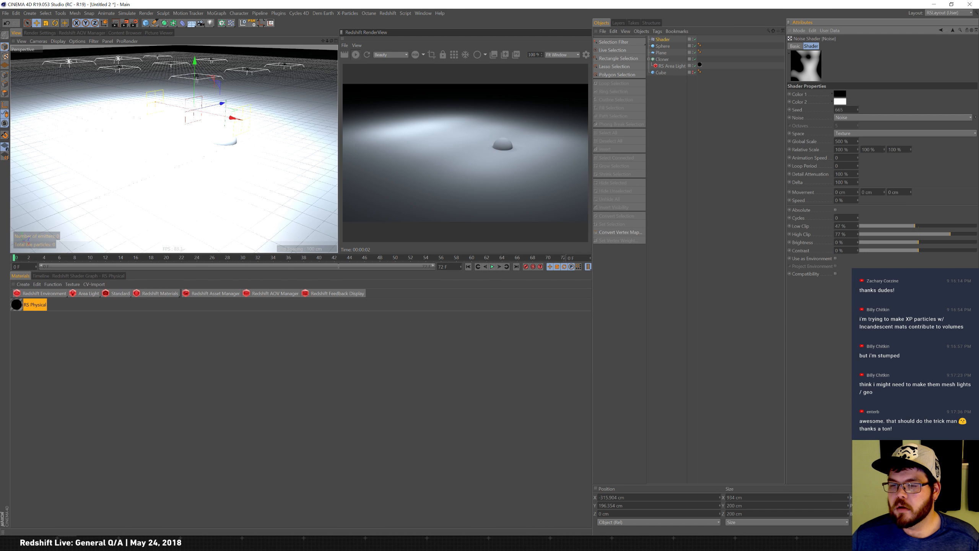
pyautogui.moveTo(937, 232); pyautogui.dragTo(893, 226)
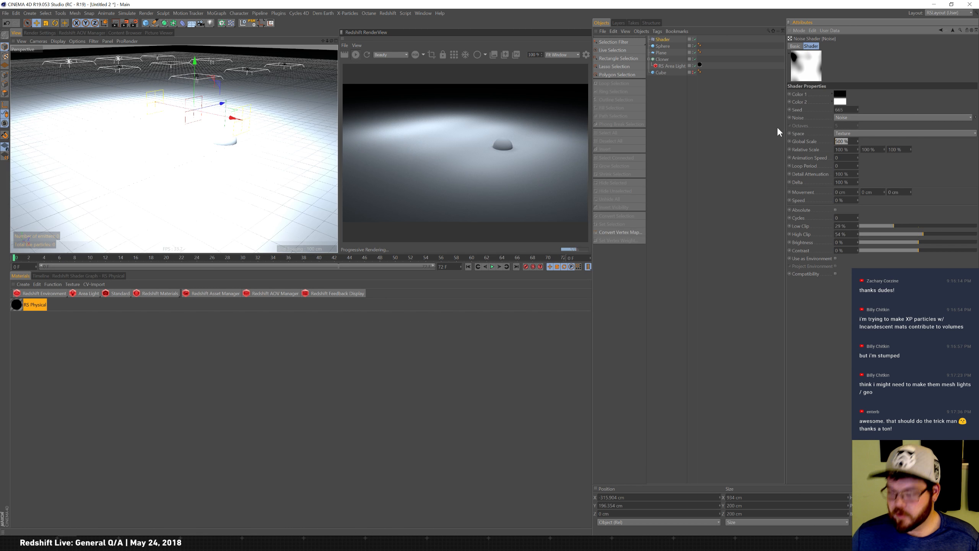
pyautogui.write('250')
pyautogui.press('Return')
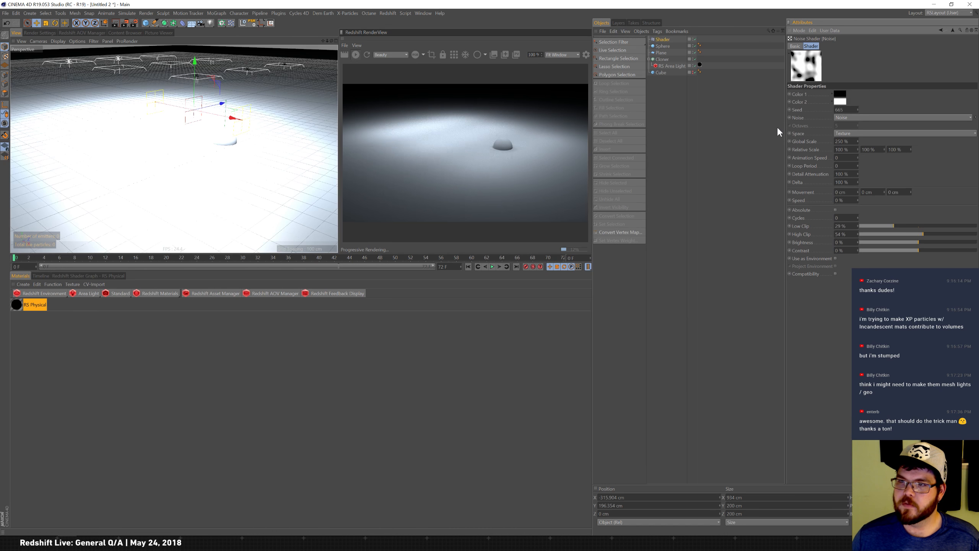
pyautogui.click(878, 117)
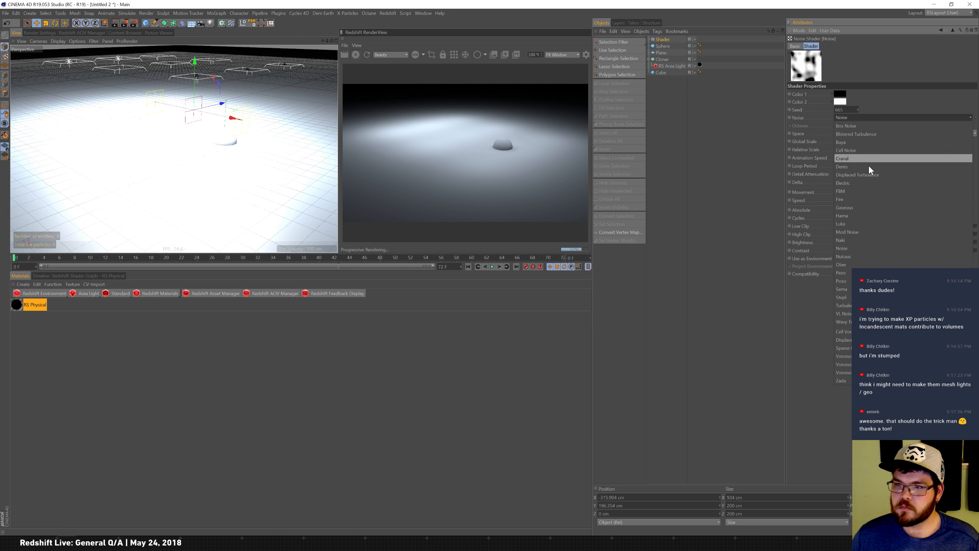
pyautogui.click(873, 148)
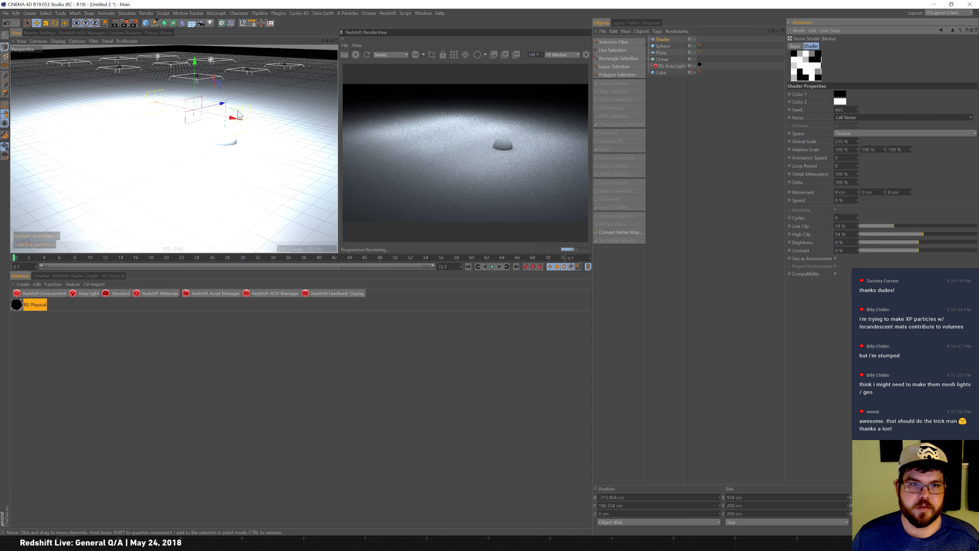
# Delete the cloner with its area light and the Shader effector from the scene.
pyautogui.moveTo(228, 119); pyautogui.dragTo(328, 131)
pyautogui.moveTo(529, 213); pyautogui.dragTo(187, 111)
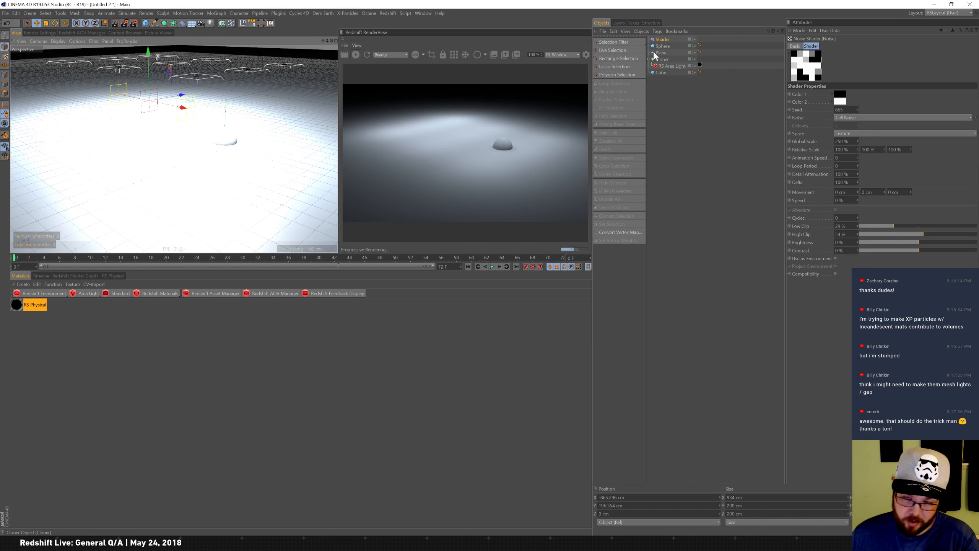
pyautogui.press('Delete')
pyautogui.click(669, 52)
pyautogui.press('Delete')
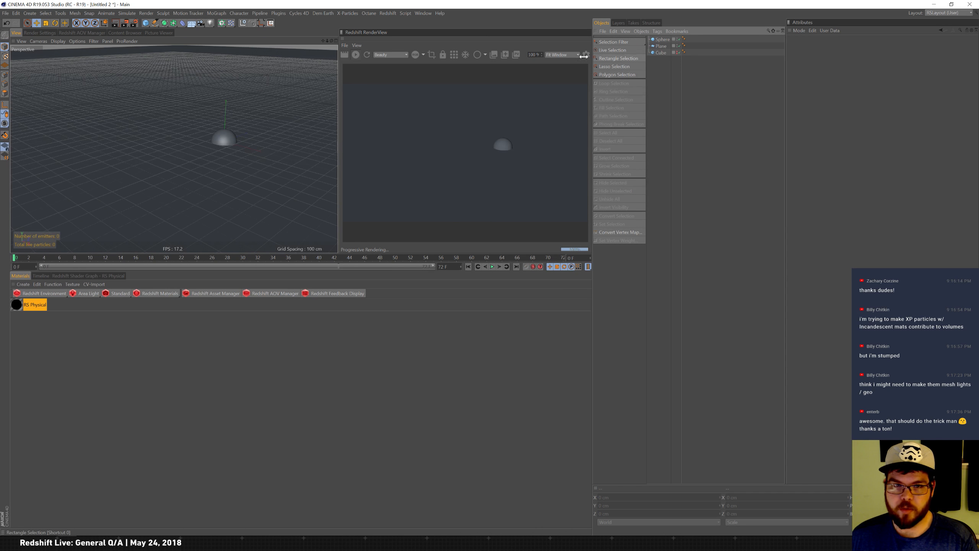
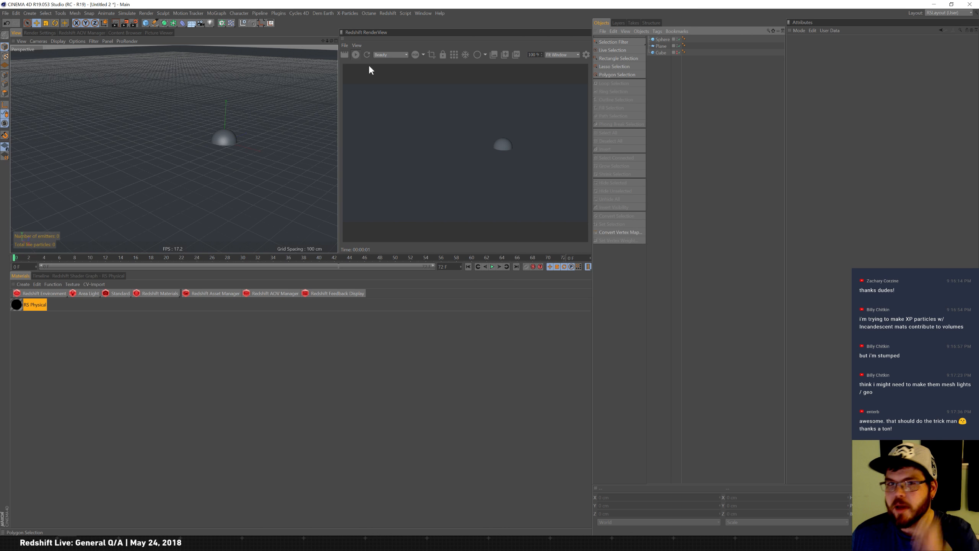
# Stop the interactive render and delete every object in the scene.
pyautogui.click(356, 55)
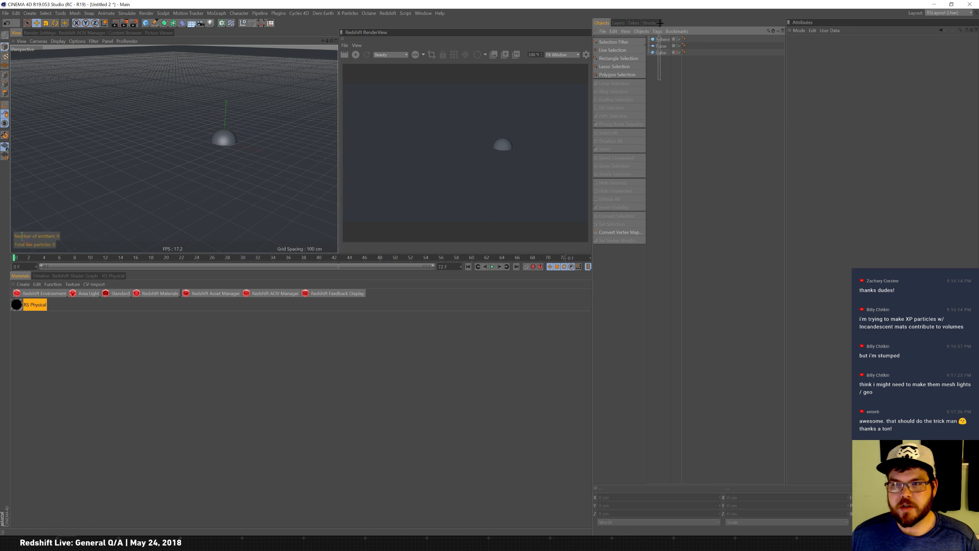
pyautogui.hotkey('ctrl', 'a')
pyautogui.press('Delete')
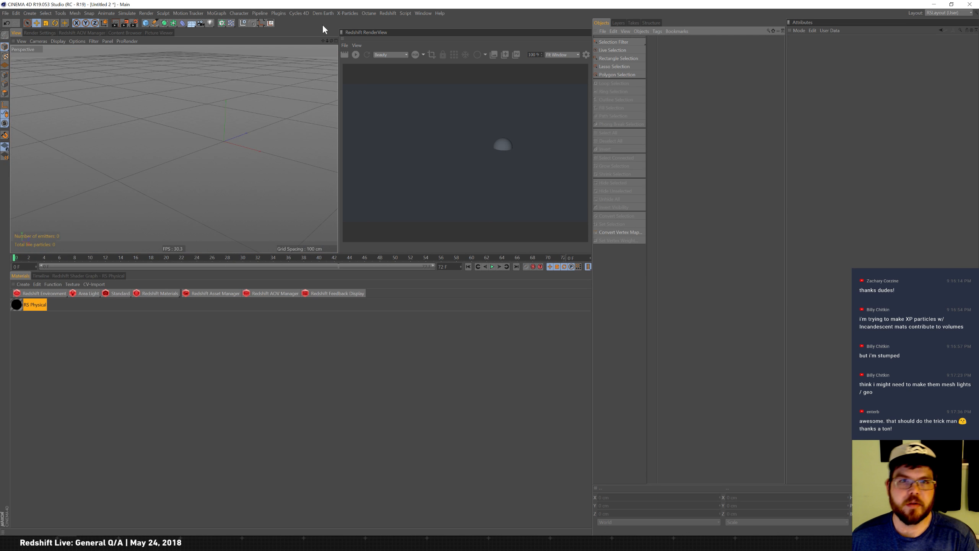
# Add an X-Particles emitter and rotate it so it lies flat and emits upward.
pyautogui.click(348, 13)
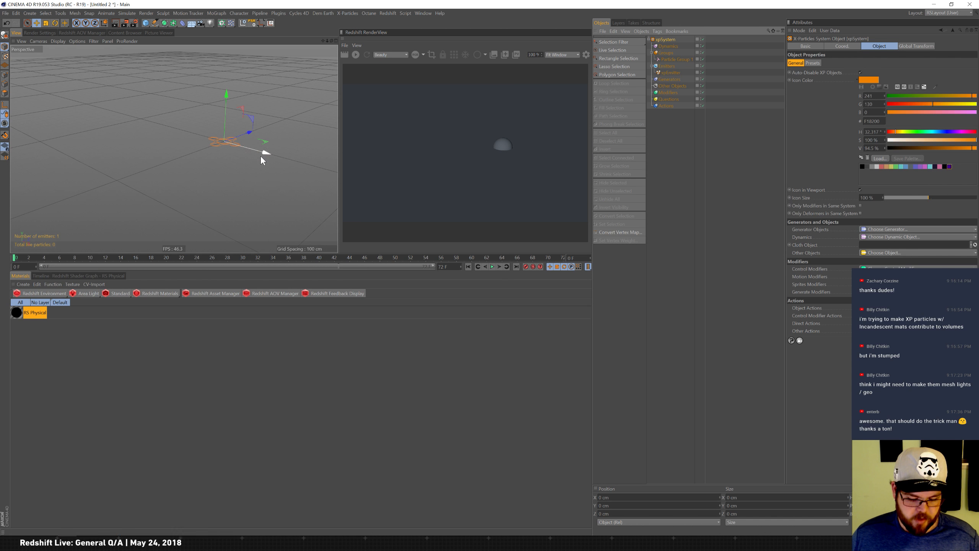
pyautogui.keyDown('alt'); pyautogui.moveTo(242, 144); pyautogui.dragTo(289, 124, button='right'); pyautogui.keyUp('alt')
pyautogui.keyDown('alt'); pyautogui.moveTo(265, 139); pyautogui.dragTo(254, 175, button='middle'); pyautogui.keyUp('alt')
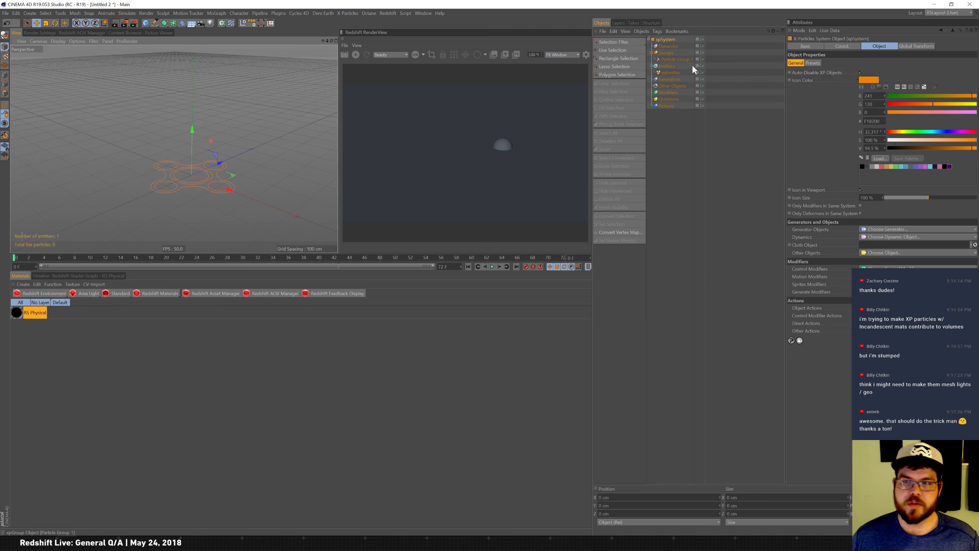
# Select the emitter and play the animation to generate particles.
pyautogui.click(682, 70)
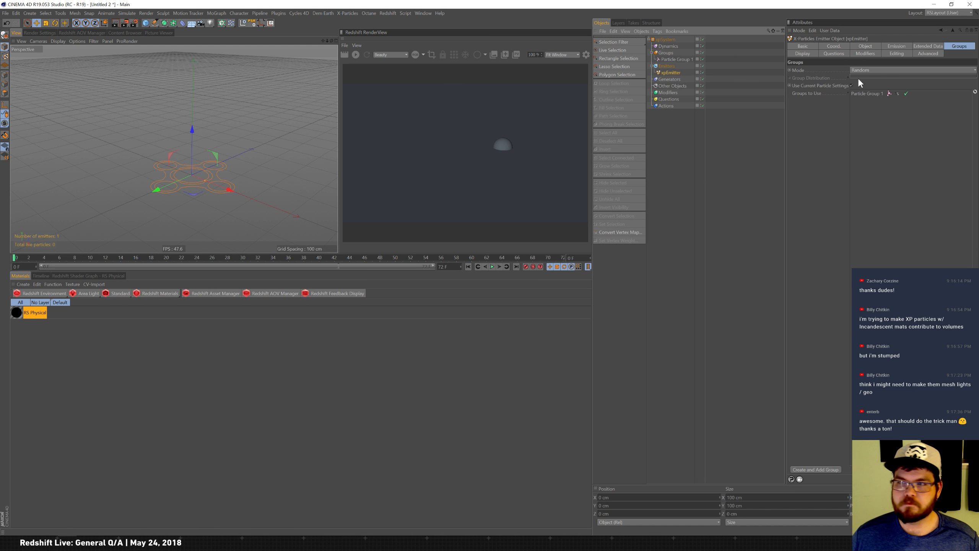
pyautogui.click(493, 267)
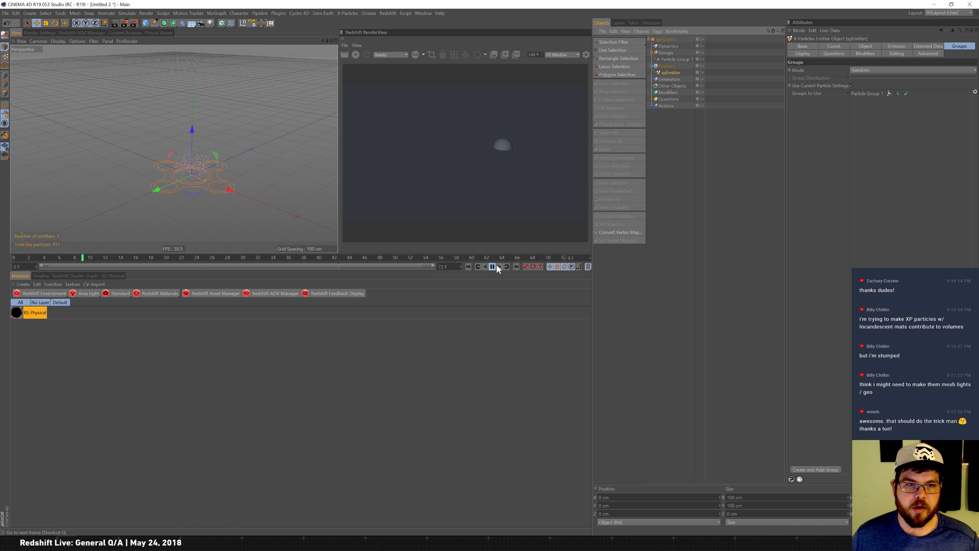
pyautogui.click(493, 266)
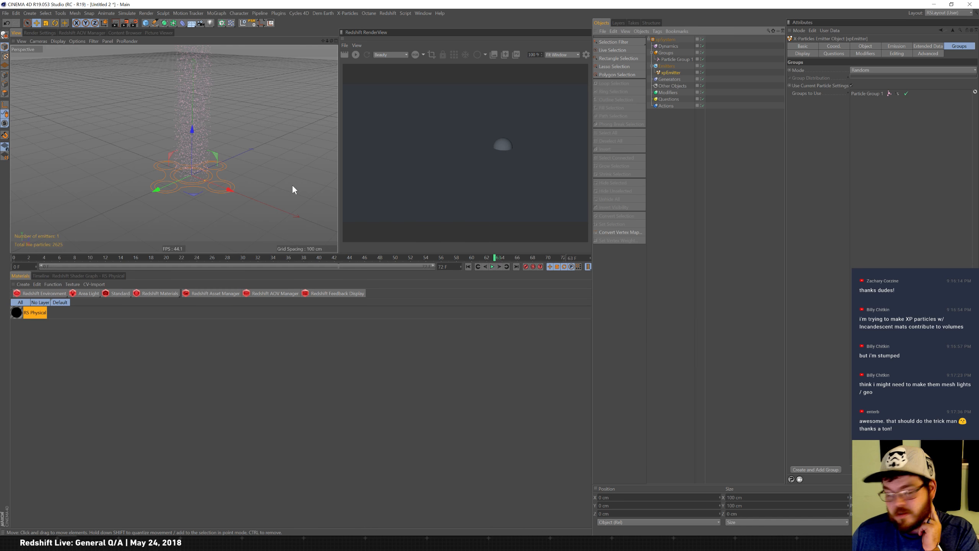
pyautogui.click(56, 291)
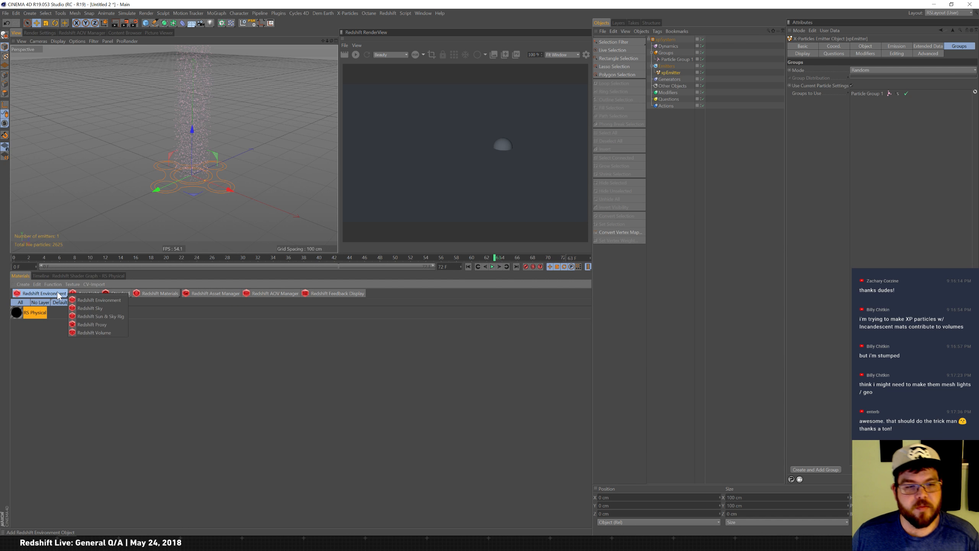
pyautogui.click(107, 332)
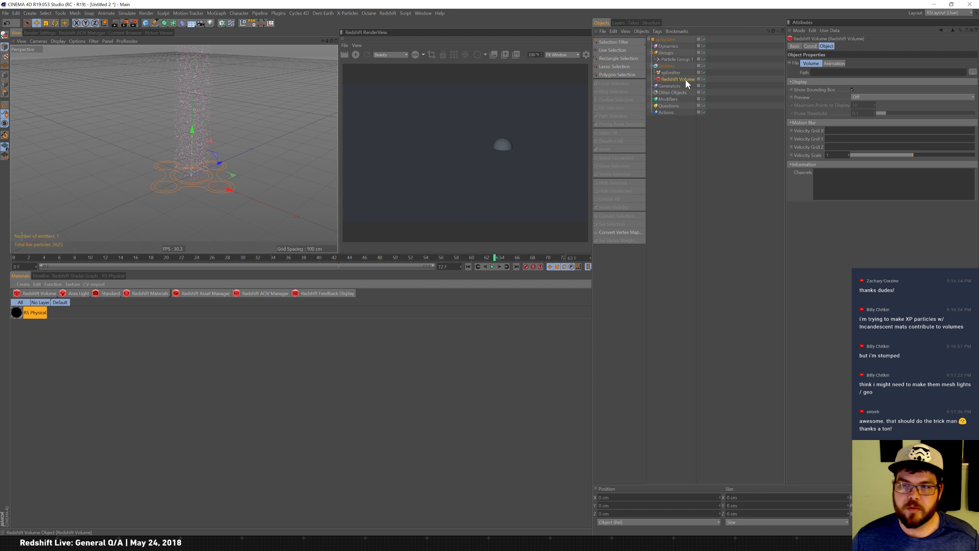
pyautogui.press('Delete')
# Add a Redshift Environment and create an RS Incandescent material.
pyautogui.click(45, 292)
pyautogui.click(105, 310)
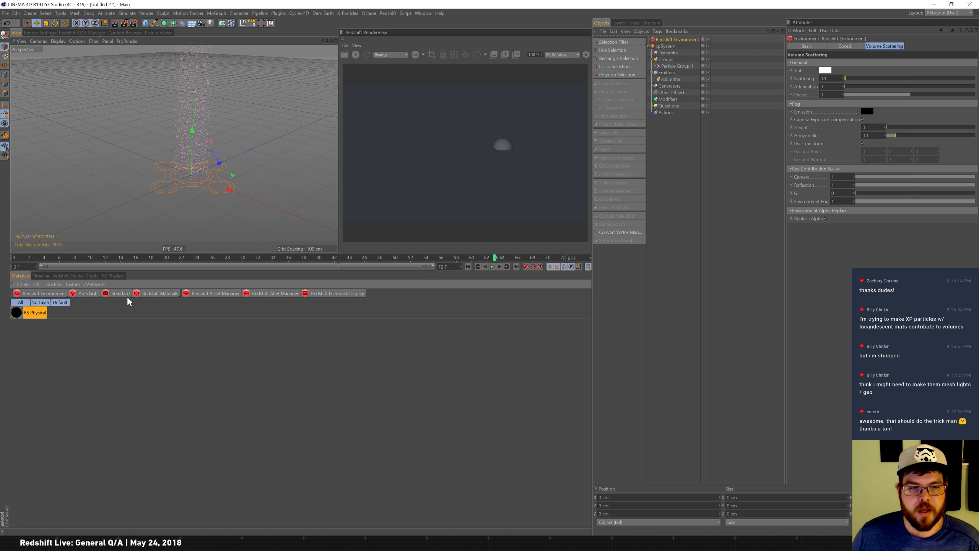
pyautogui.click(158, 293)
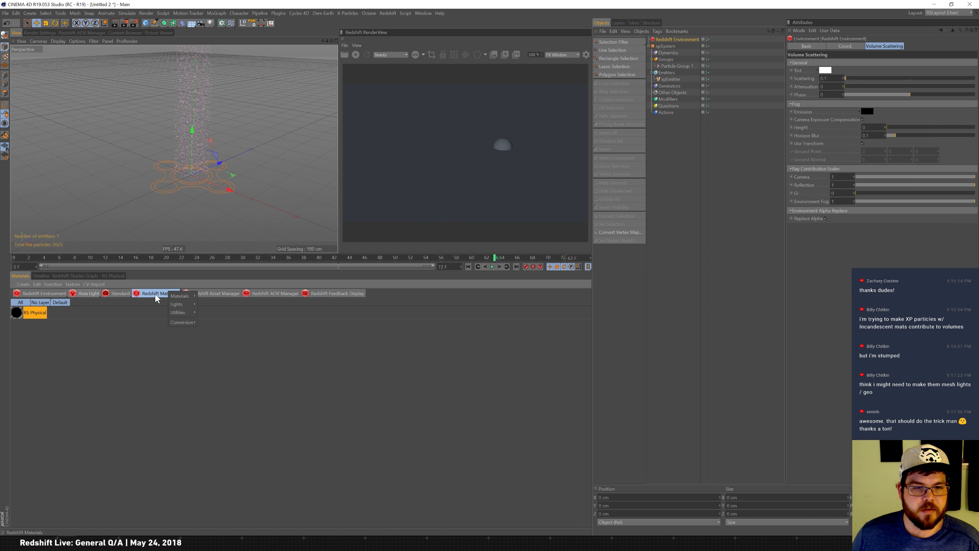
pyautogui.click(214, 329)
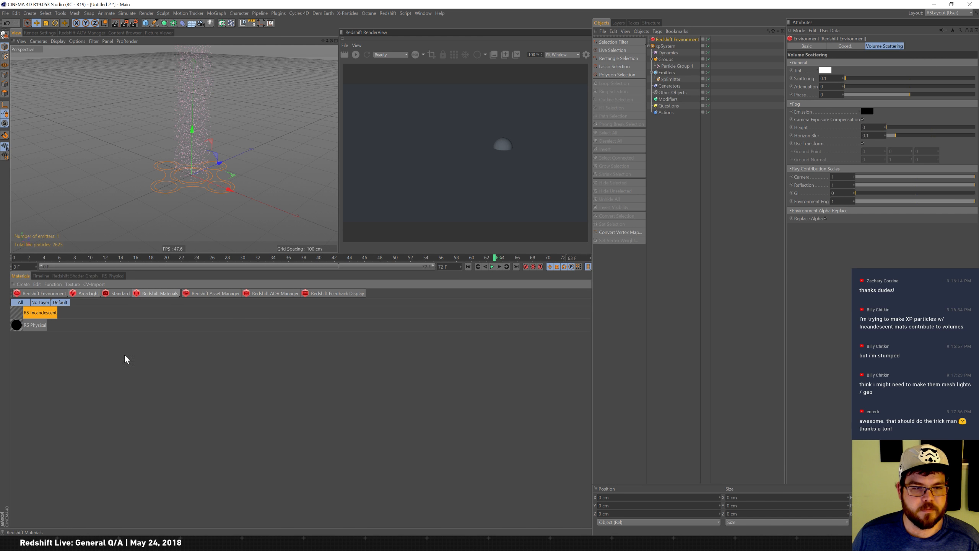
pyautogui.click(26, 313)
# Add a Redshift Object tag to the xpEmitter and set its particle mode to Sphere Instances.
pyautogui.rightClick(674, 79)
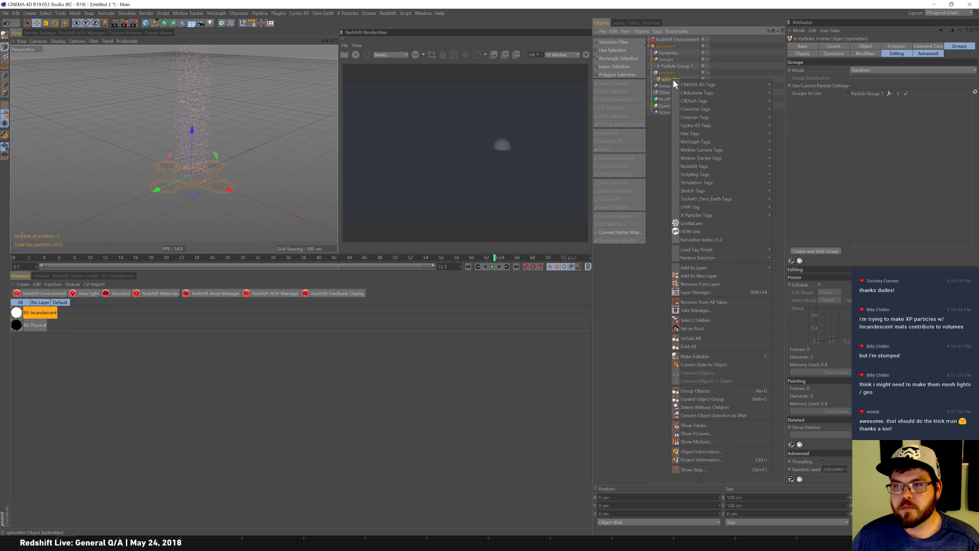
pyautogui.moveTo(724, 166)
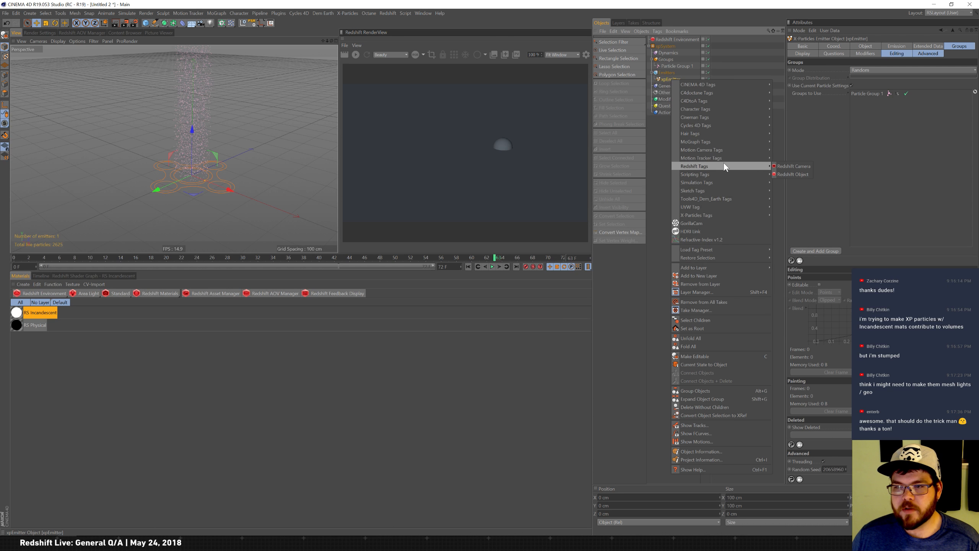
pyautogui.click(795, 174)
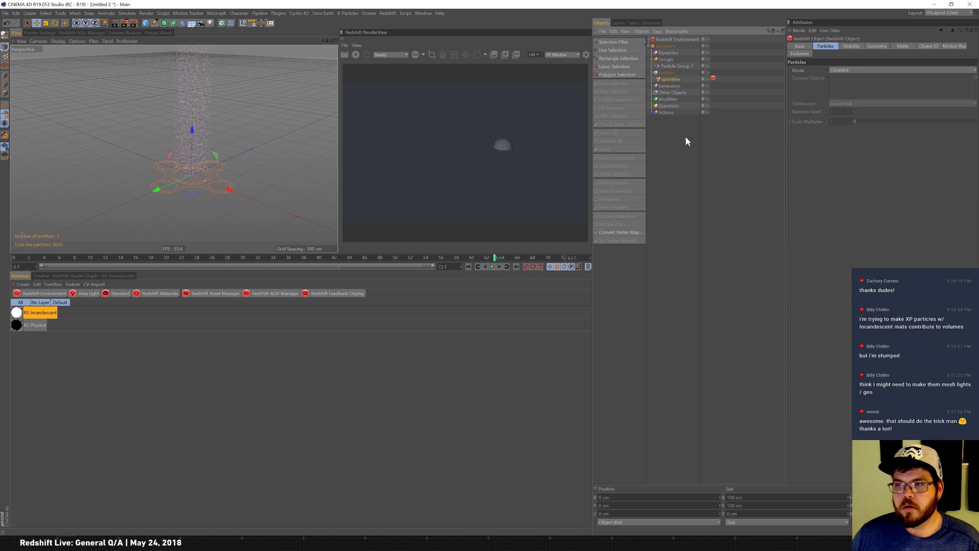
pyautogui.click(852, 70)
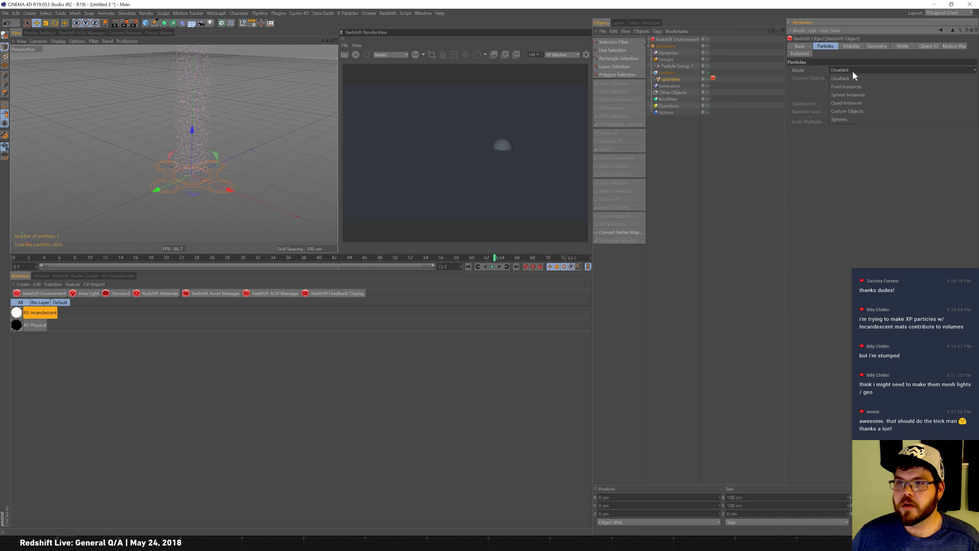
pyautogui.click(873, 94)
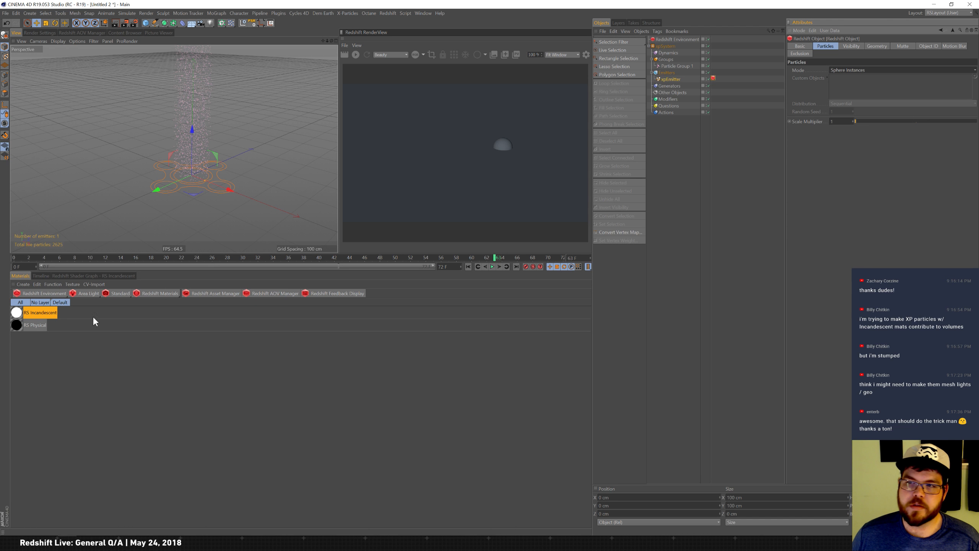
# Apply the RS Incandescent material to the emitter and start the interactive render.
pyautogui.moveTo(23, 318); pyautogui.dragTo(456, 208)
pyautogui.moveTo(678, 76); pyautogui.dragTo(679, 80)
pyautogui.click(355, 54)
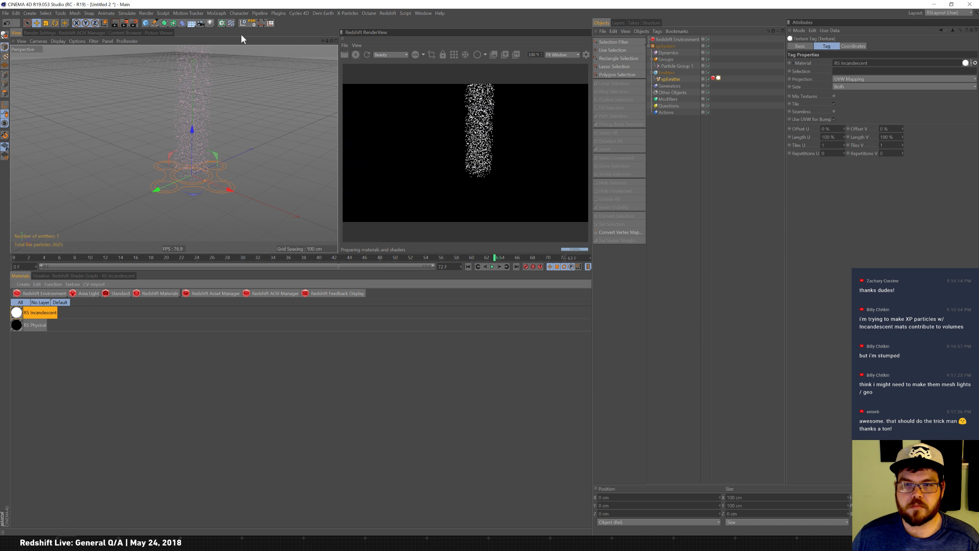
# Open the RS Incandescent material's shader graph and inspect its Illumination settings.
pyautogui.click(17, 313)
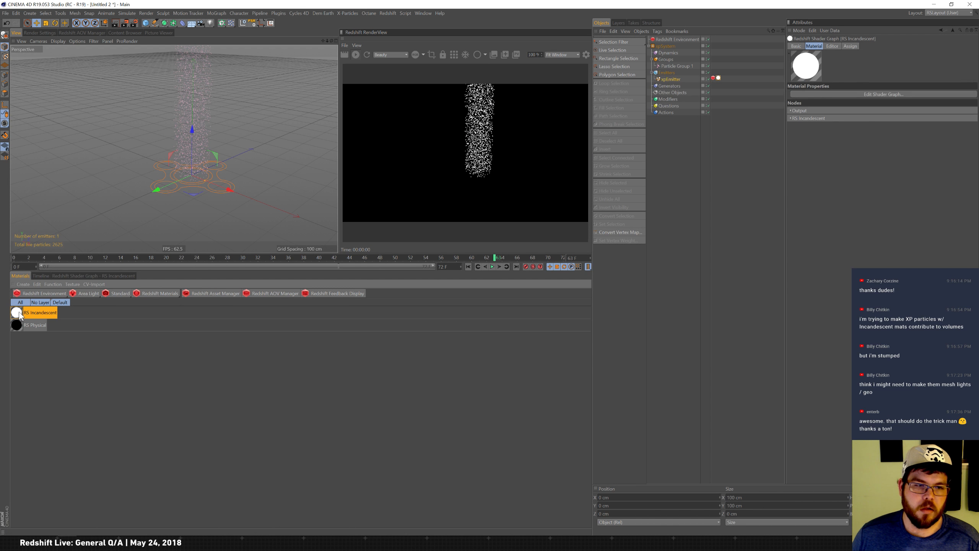
pyautogui.click(123, 277)
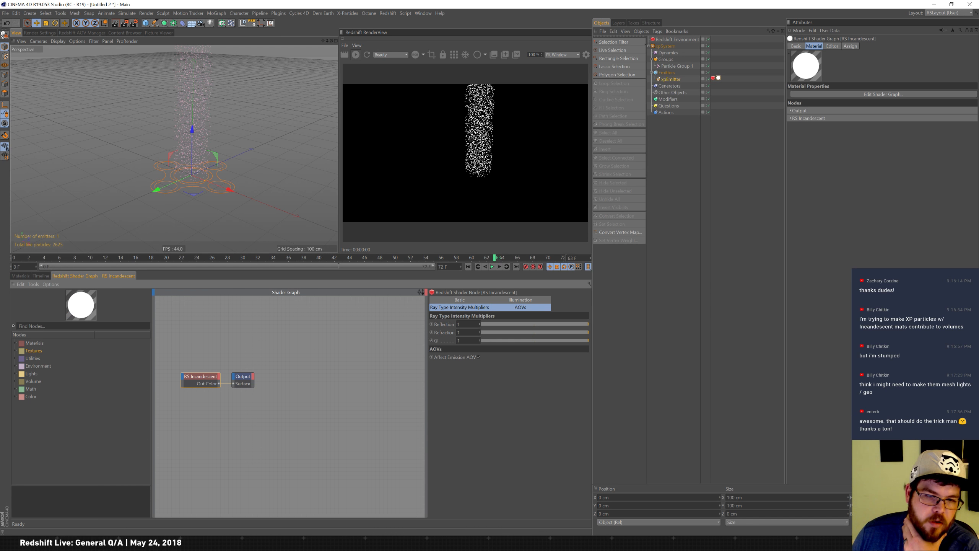
pyautogui.moveTo(242, 376); pyautogui.dragTo(292, 380)
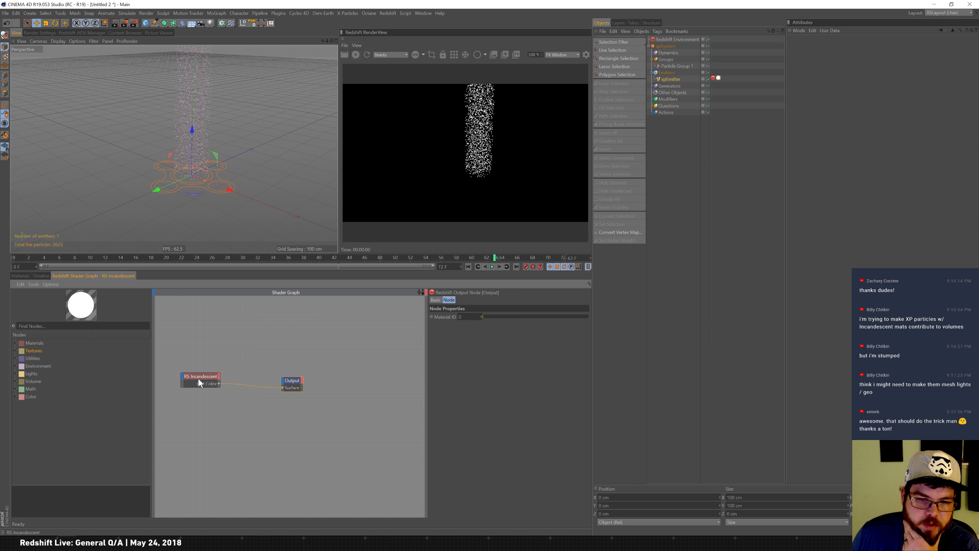
pyautogui.click(200, 381)
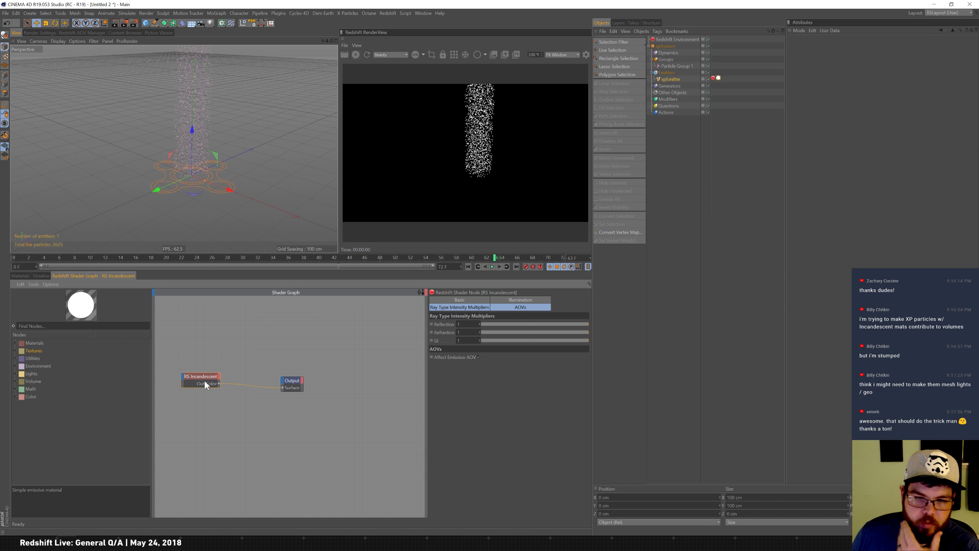
pyautogui.click(522, 300)
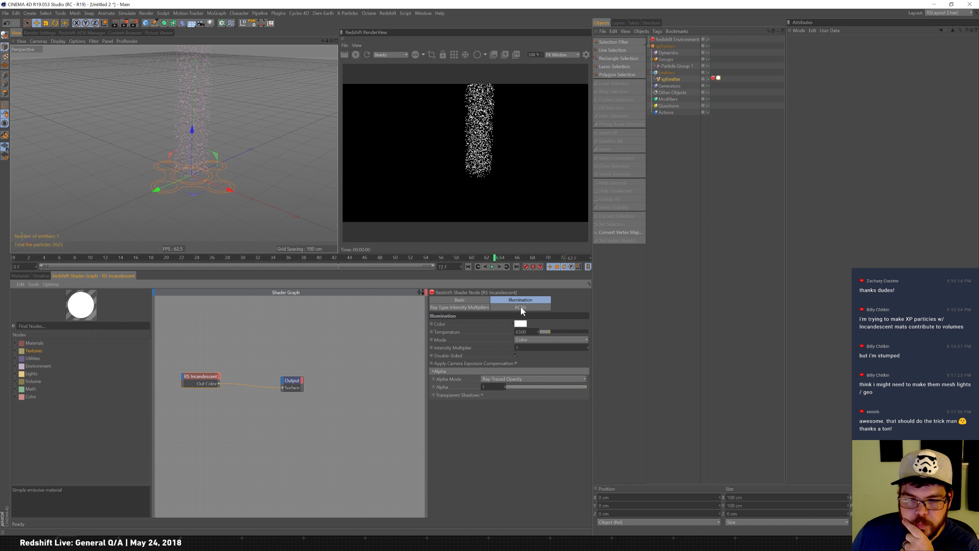
pyautogui.click(522, 306)
pyautogui.click(474, 307)
pyautogui.click(41, 276)
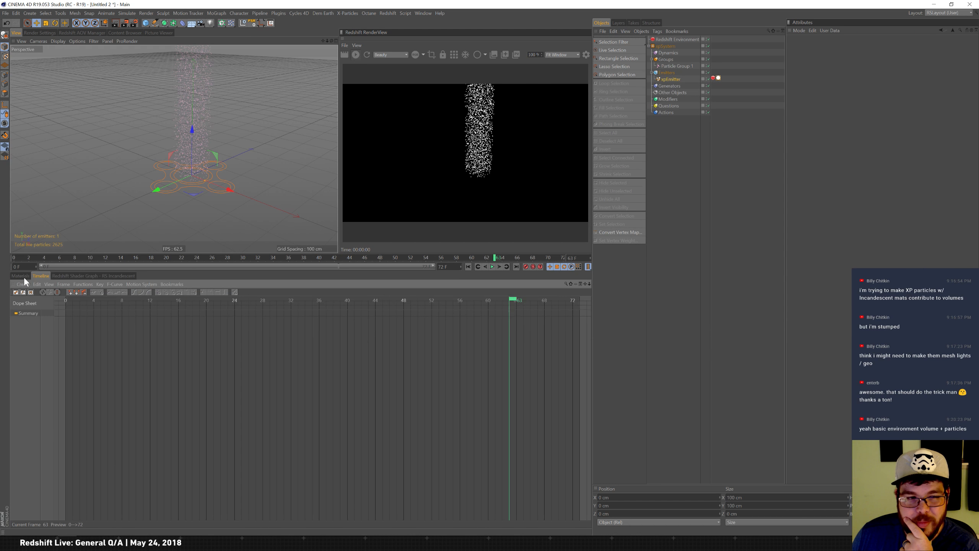
pyautogui.click(20, 276)
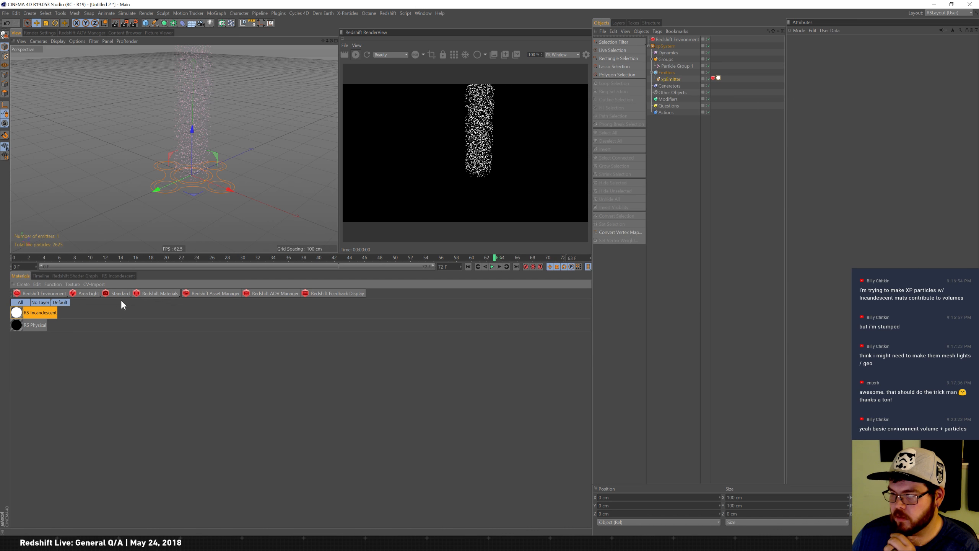
# Add a Redshift Area Light and move it beside the emitter.
pyautogui.click(94, 292)
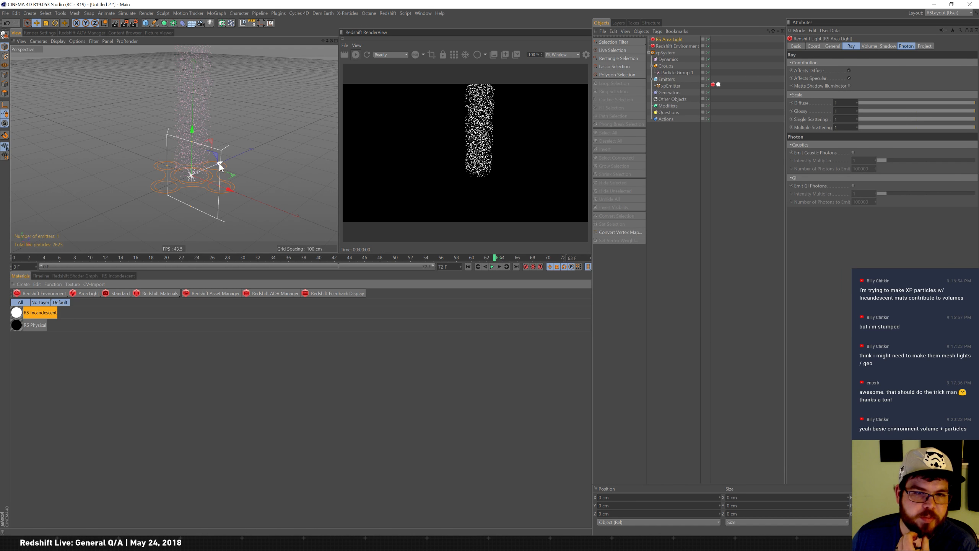
pyautogui.moveTo(219, 163); pyautogui.dragTo(140, 197)
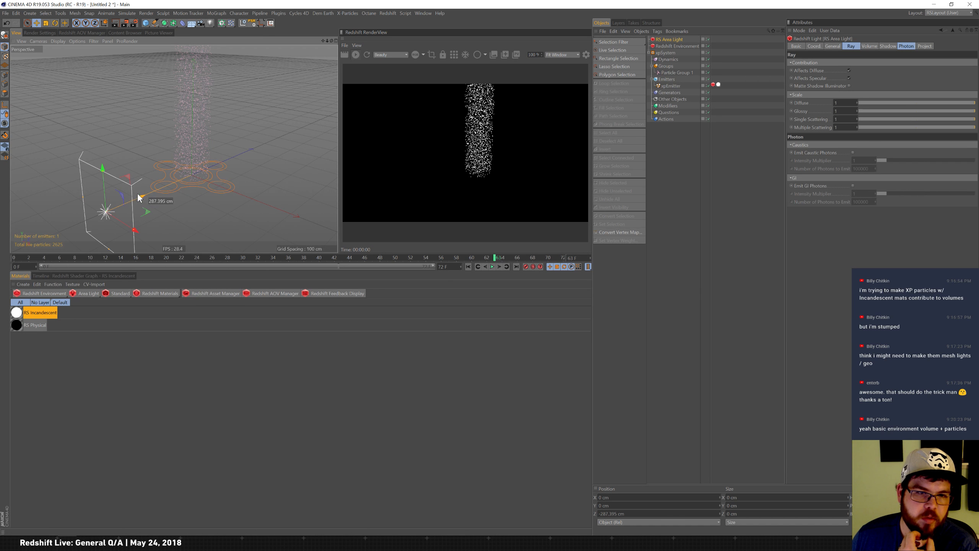
# Set the area light's shape to Mesh and assign the xpEmitter as its mesh.
pyautogui.click(833, 46)
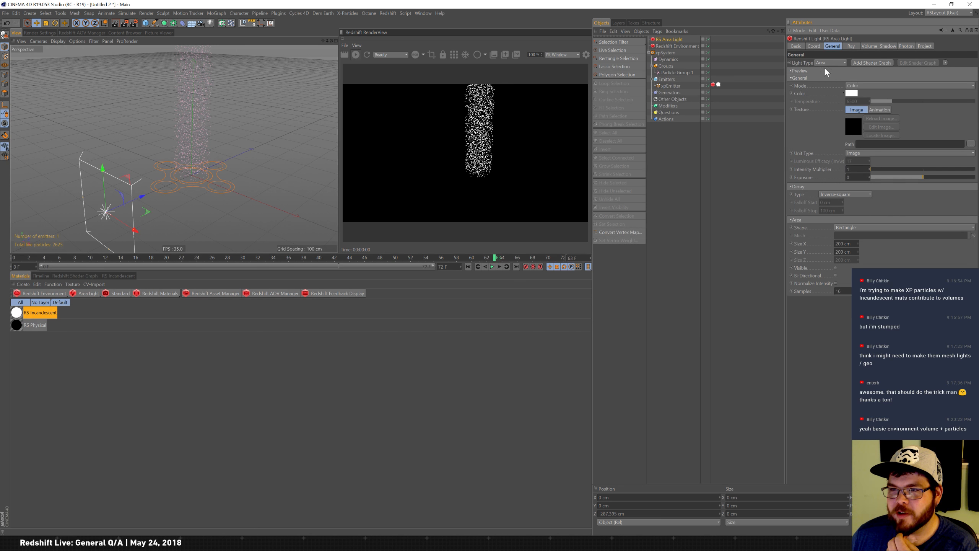
pyautogui.click(867, 229)
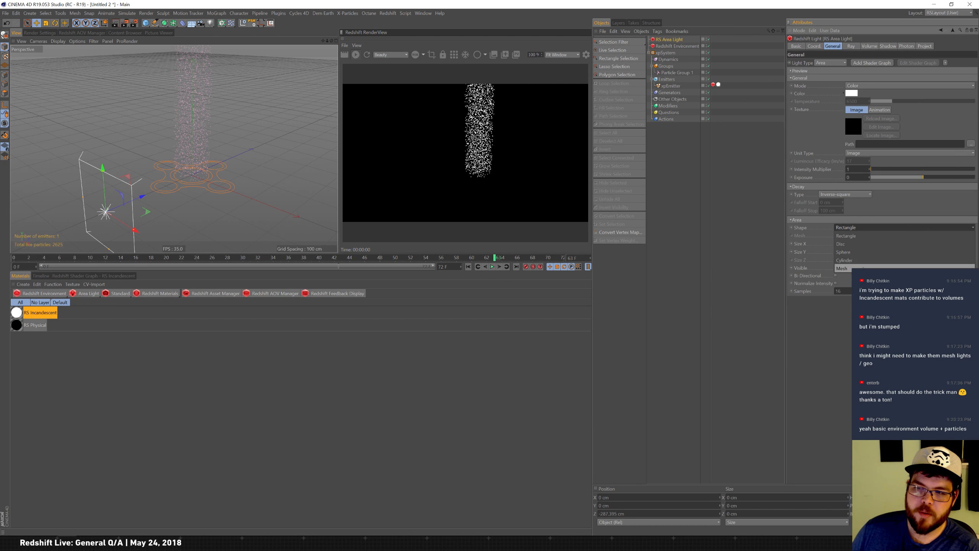
pyautogui.click(861, 268)
pyautogui.moveTo(671, 85); pyautogui.dragTo(860, 236)
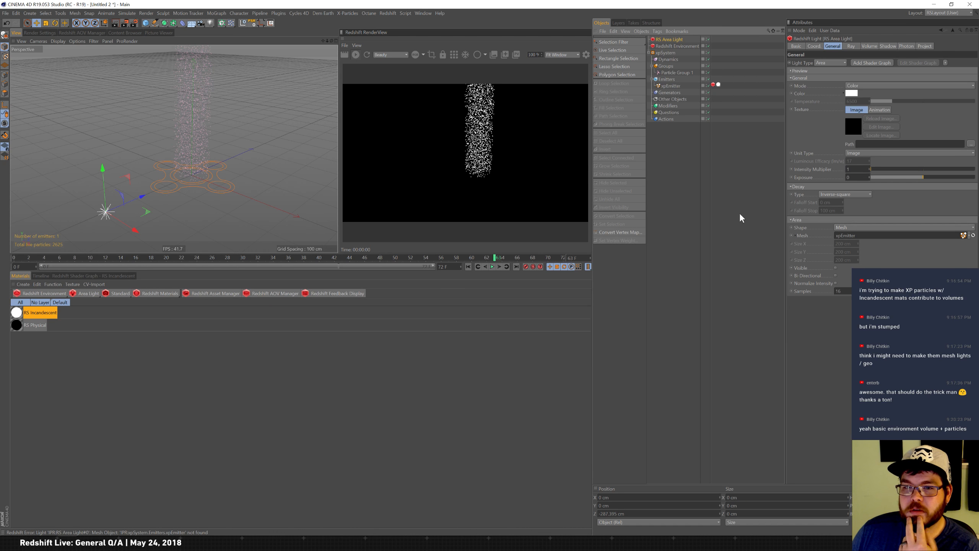
# Delete the RS Incandescent material tag from the xpEmitter.
pyautogui.click(719, 84)
pyautogui.press('Delete')
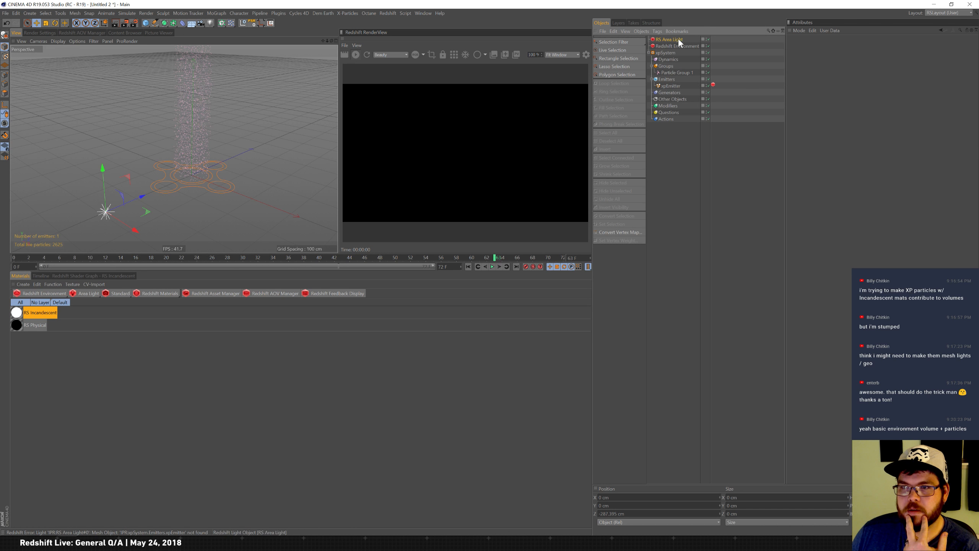
# Raise the RS Area Light's intensity multiplier to about 11000.
pyautogui.click(673, 40)
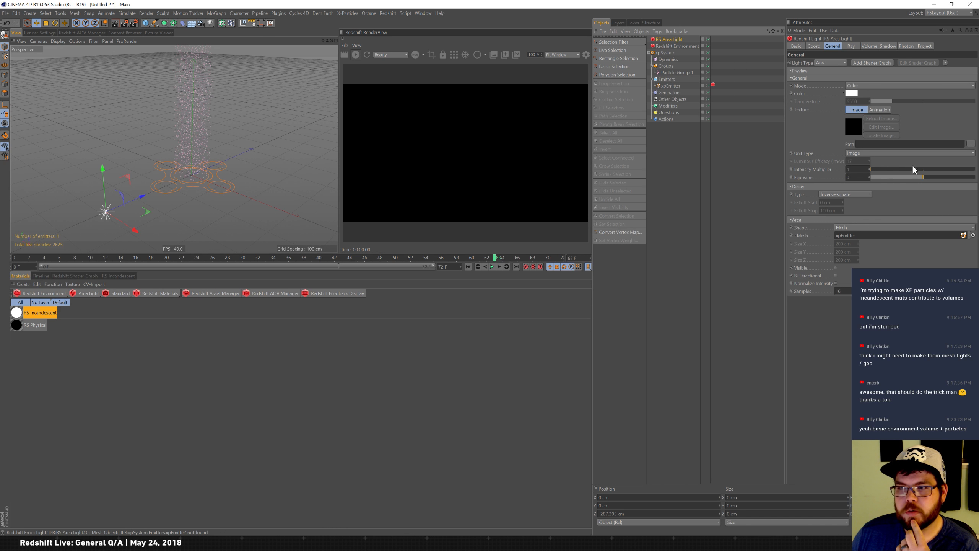
pyautogui.moveTo(886, 173); pyautogui.dragTo(975, 172)
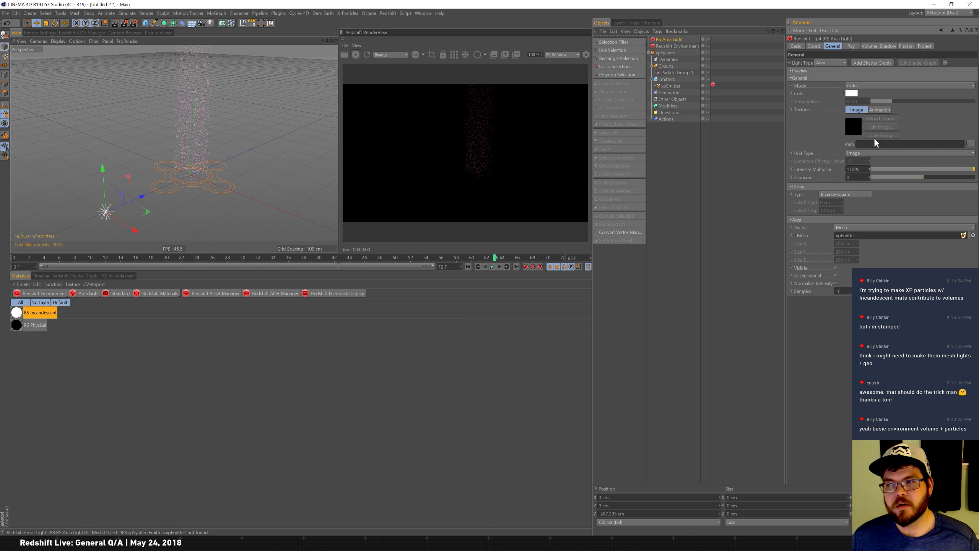
pyautogui.moveTo(871, 170); pyautogui.dragTo(876, 145)
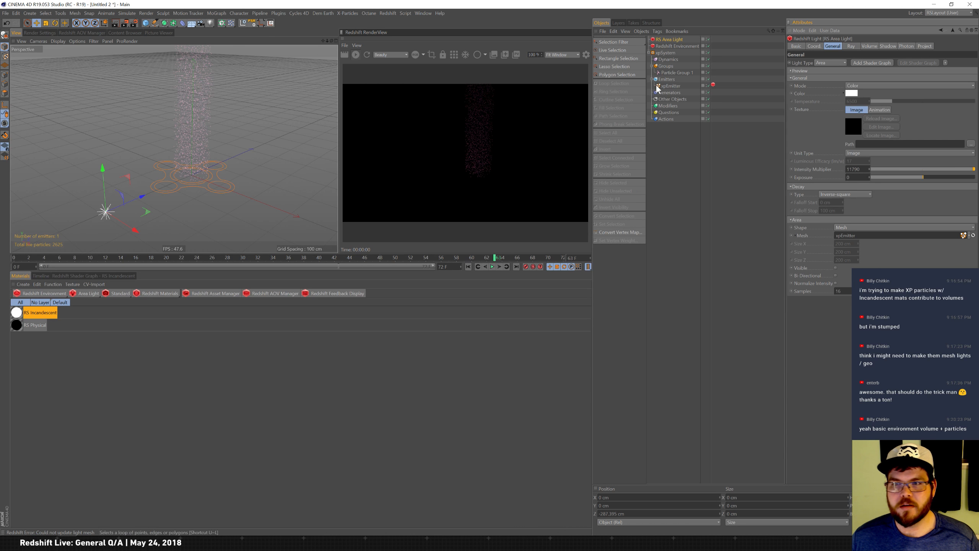
# Change Particle Group 1's display color to a bright magenta.
pyautogui.click(676, 73)
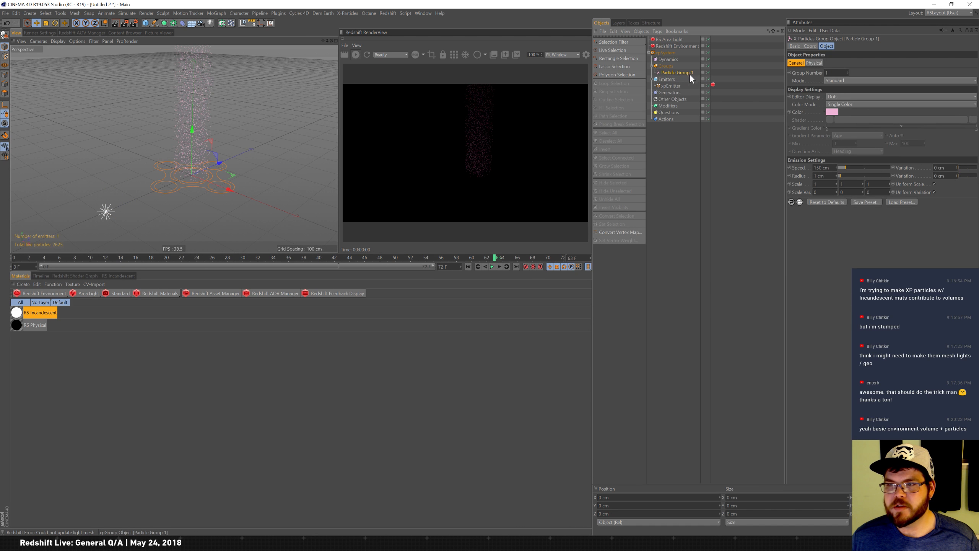
pyautogui.click(833, 113)
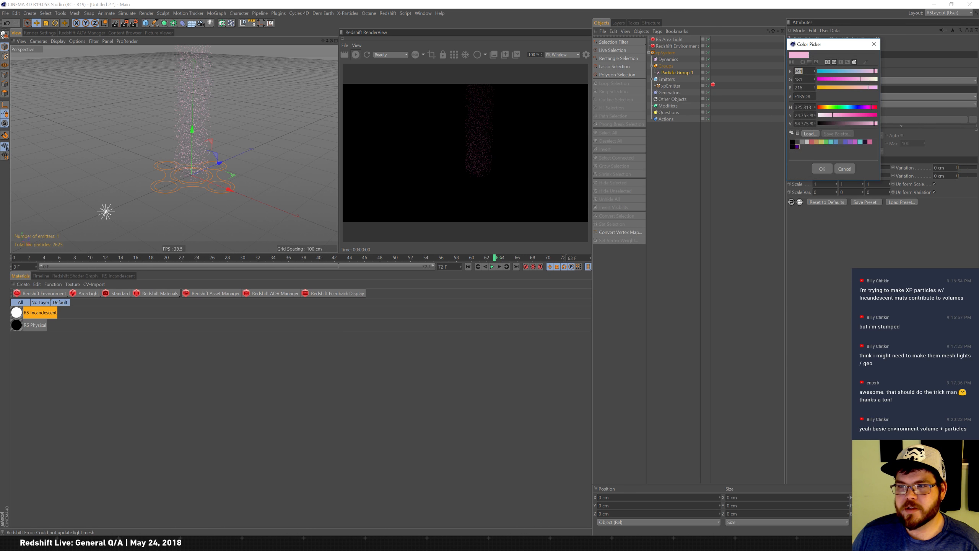
pyautogui.moveTo(850, 116); pyautogui.dragTo(907, 115)
pyautogui.click(824, 169)
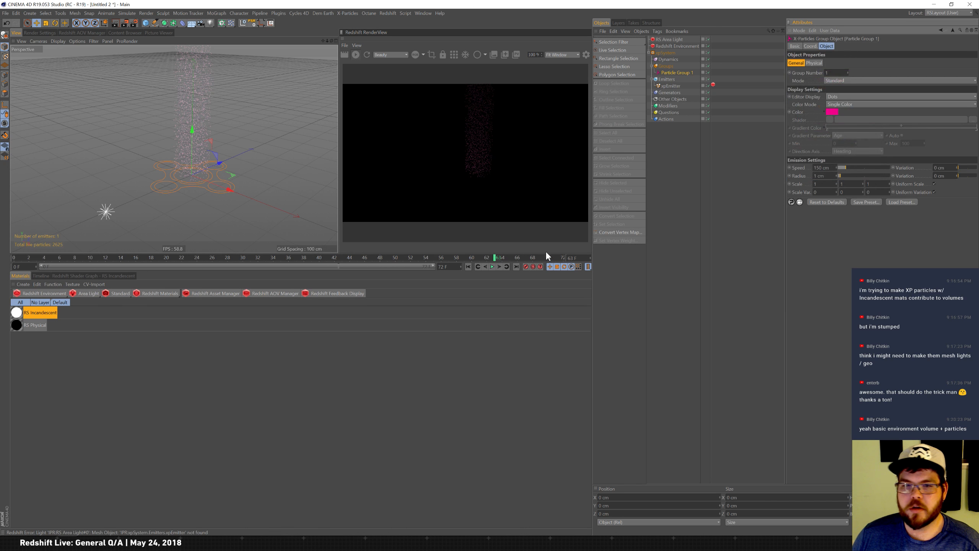
# Replay the particle simulation from the start and restart the Redshift render view.
pyautogui.click(492, 266)
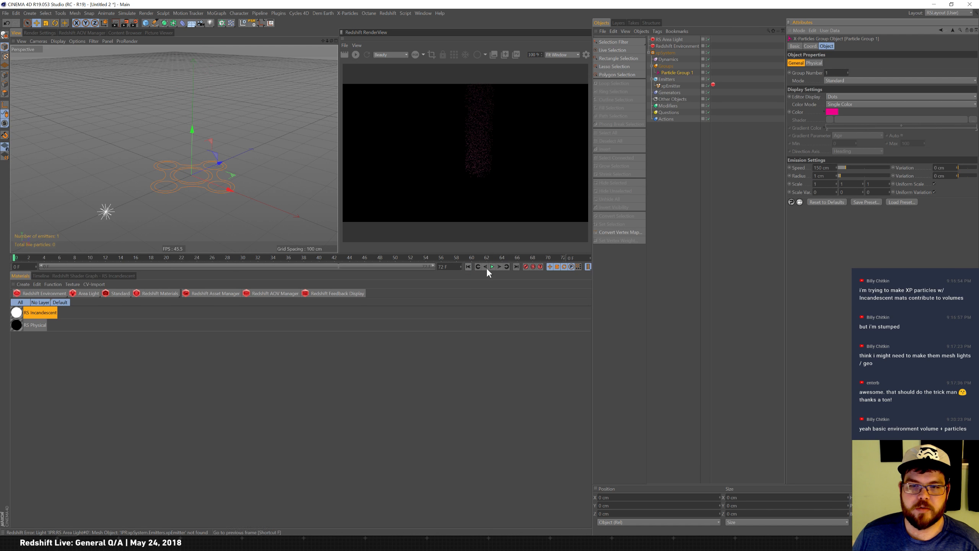
pyautogui.click(493, 266)
pyautogui.click(368, 55)
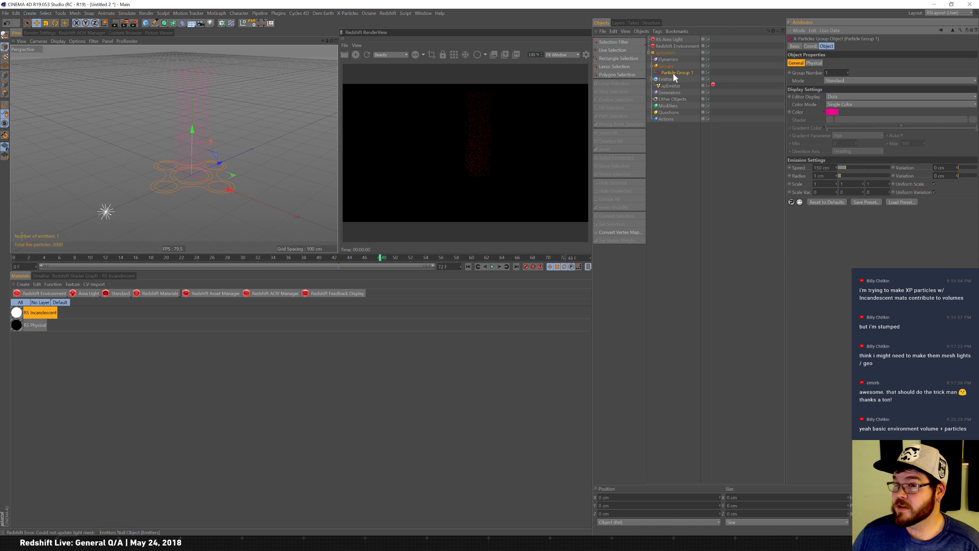
# Set the RS Area Light's volume contribution scale to about 0.33 and shift the light slightly in the viewport.
pyautogui.click(676, 40)
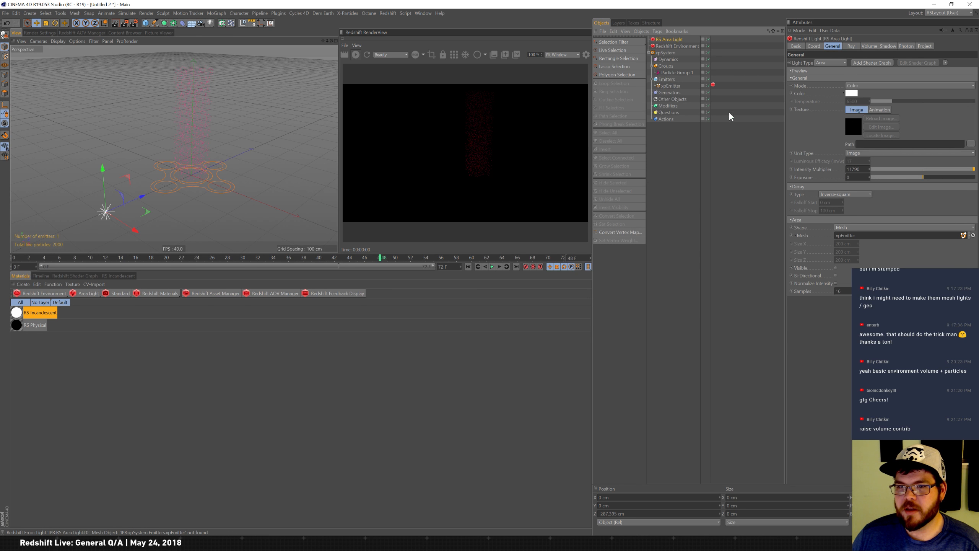
pyautogui.click(869, 46)
pyautogui.moveTo(868, 65); pyautogui.dragTo(972, 64)
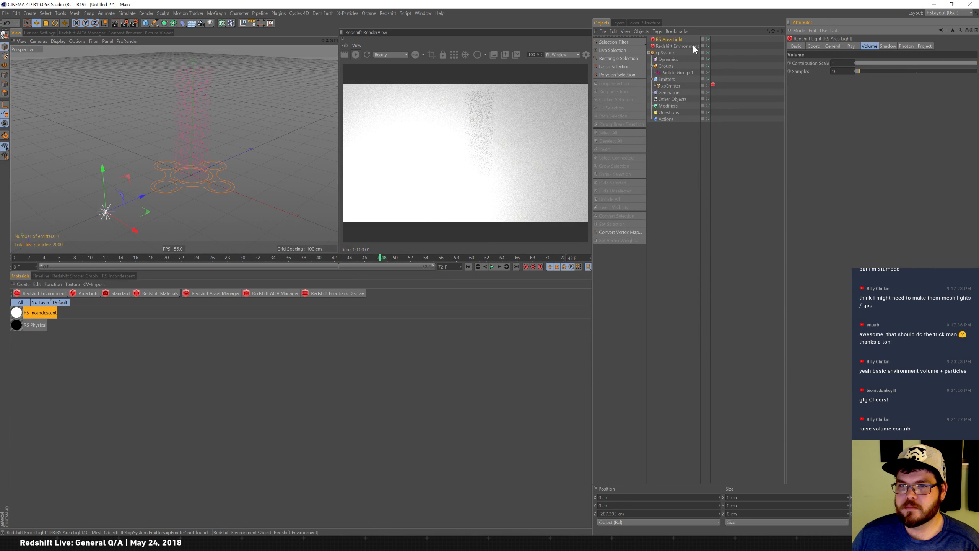
pyautogui.click(884, 63)
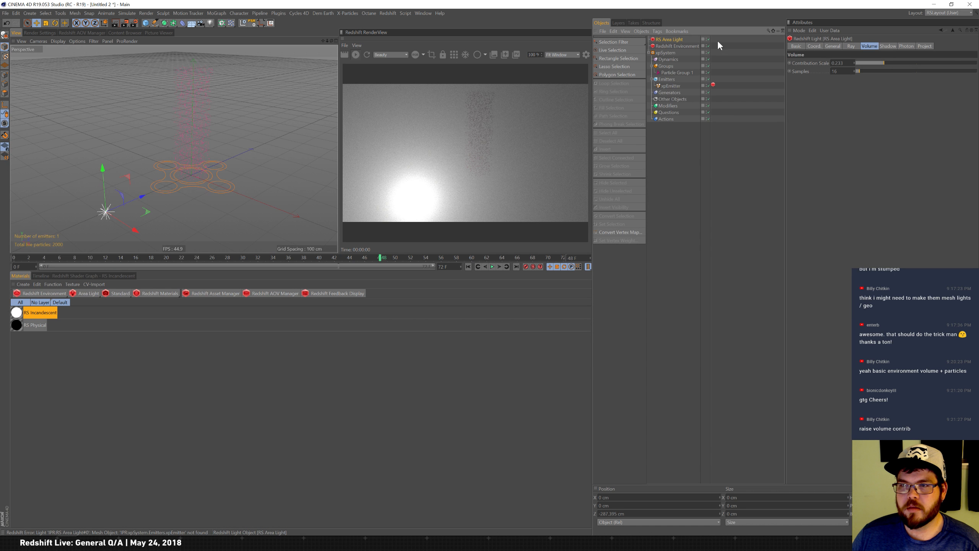
pyautogui.moveTo(142, 197); pyautogui.dragTo(320, 153)
# Inspect the xpEmitter's object settings and the RS Area Light's coordinate and general settings.
pyautogui.click(671, 85)
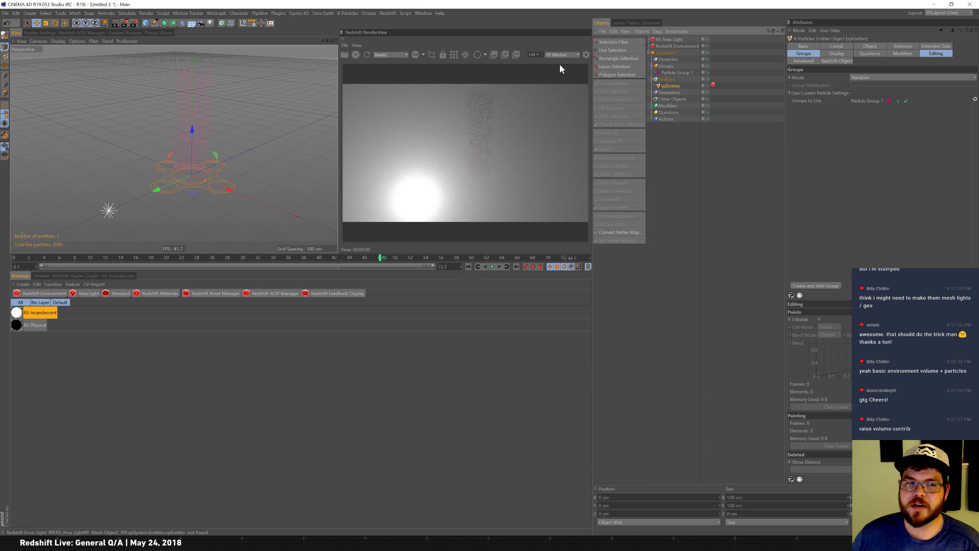
pyautogui.click(675, 39)
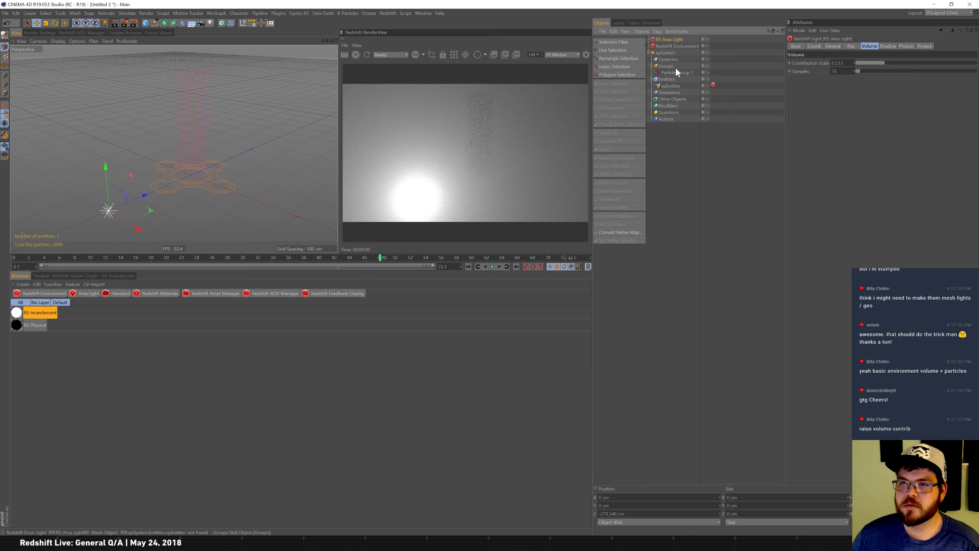
pyautogui.click(673, 86)
pyautogui.click(869, 47)
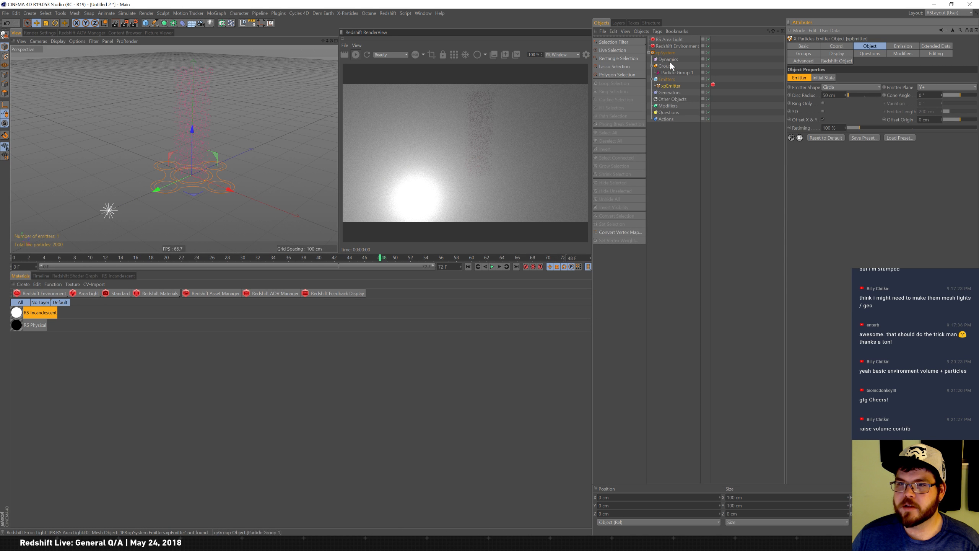
pyautogui.click(676, 40)
pyautogui.click(815, 47)
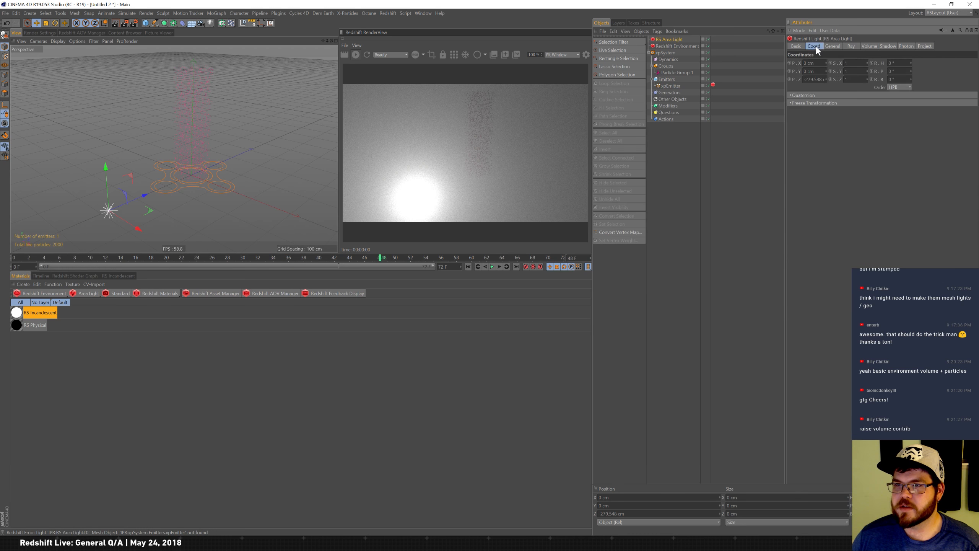
pyautogui.click(838, 46)
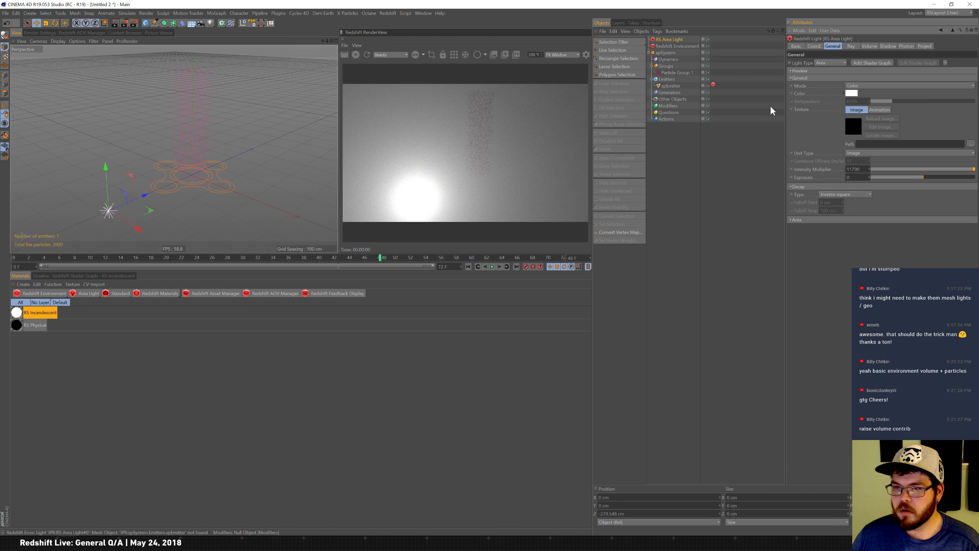
# Toggle the area light's visibility and Normalize Intensity options in its Area section, then restart the render.
pyautogui.click(798, 220)
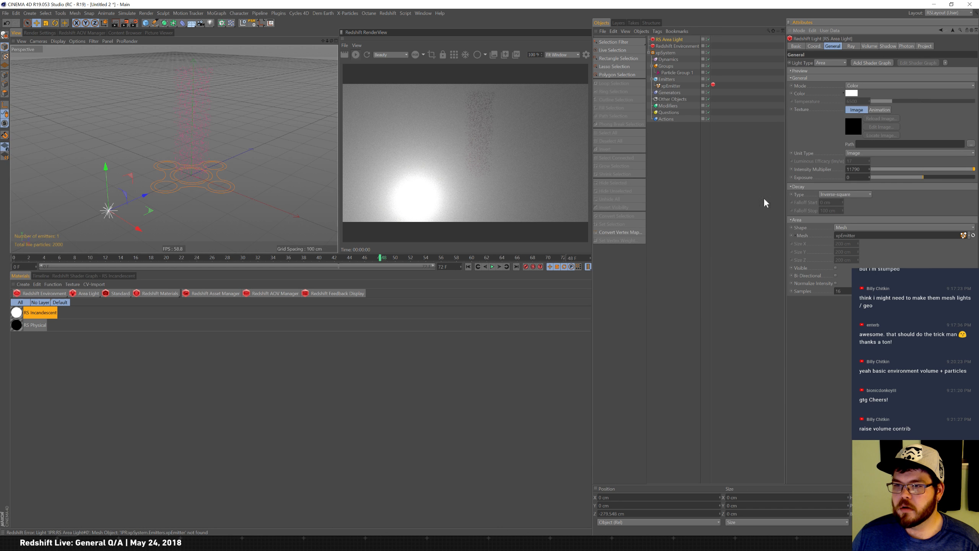
pyautogui.click(836, 267)
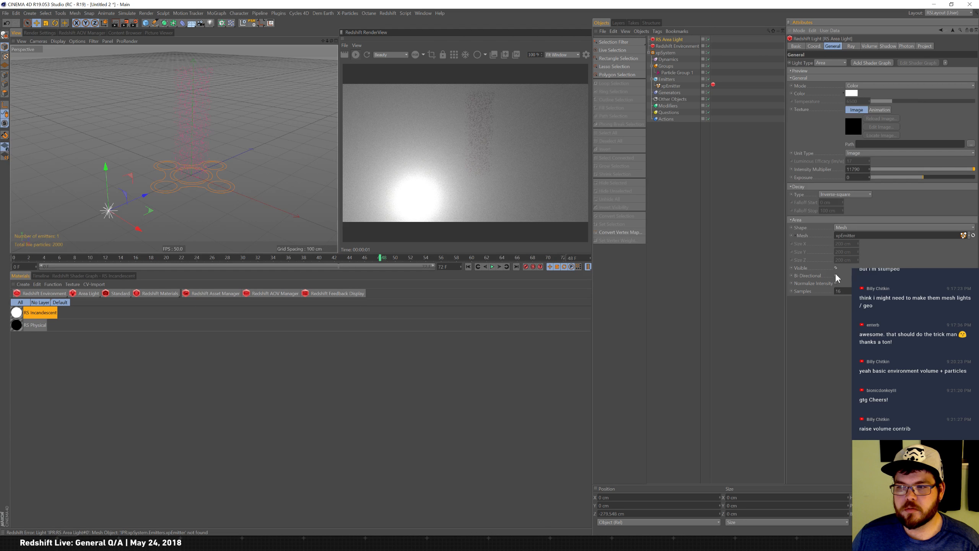
pyautogui.click(835, 283)
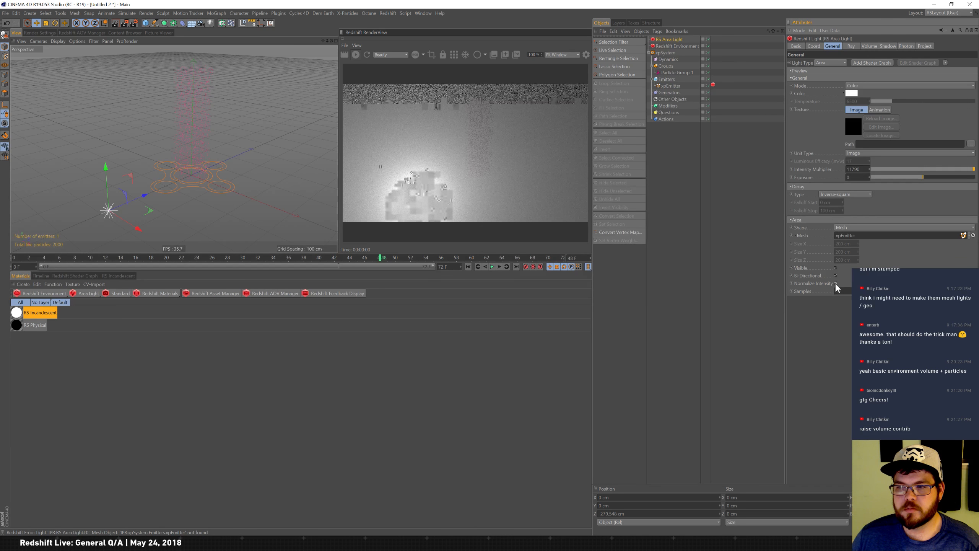
pyautogui.click(836, 284)
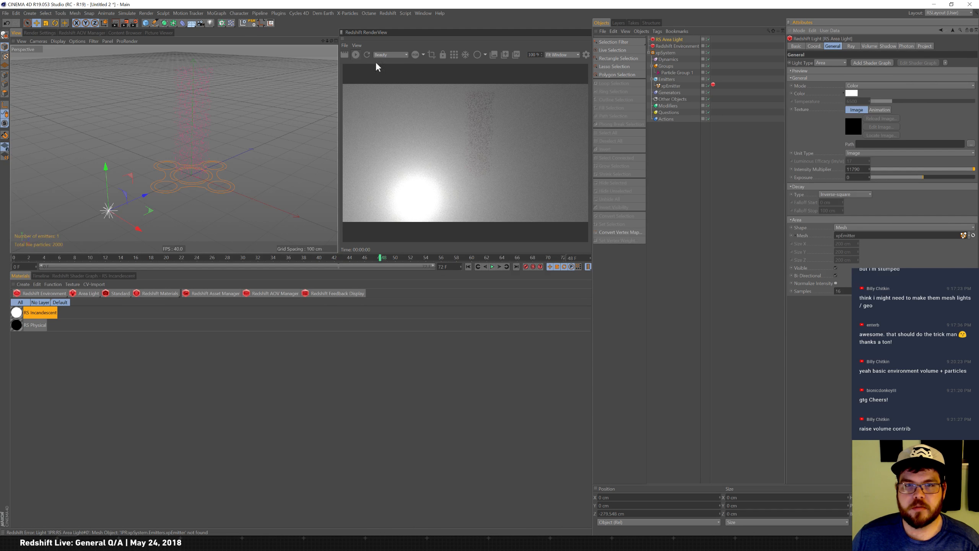
pyautogui.click(355, 57)
# Wrap the xpEmitter inside a new Connect object.
pyautogui.click(672, 86)
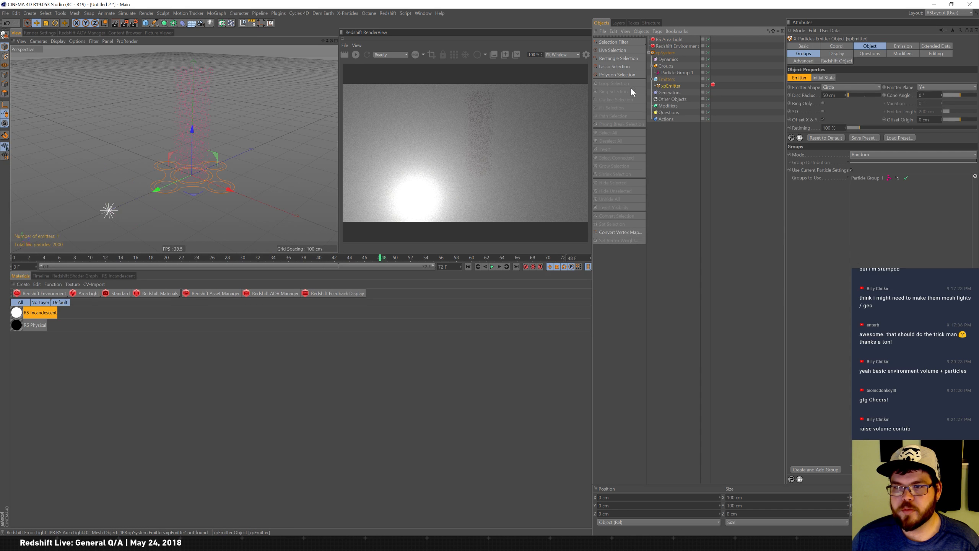
pyautogui.click(173, 24)
pyautogui.keyDown('alt'); pyautogui.click(260, 40); pyautogui.keyUp('alt')
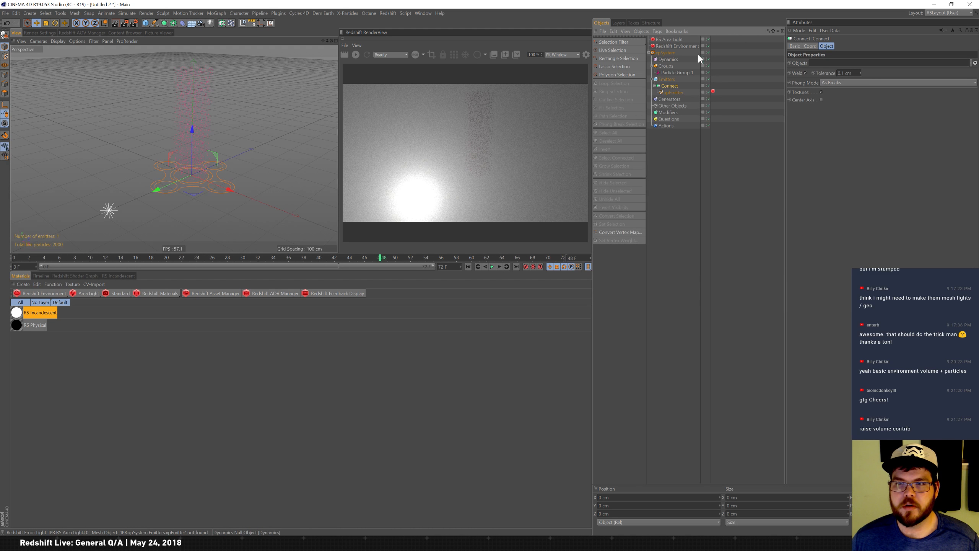
# Assign the Connect object as the RS Area Light's mesh and restart the render.
pyautogui.click(674, 40)
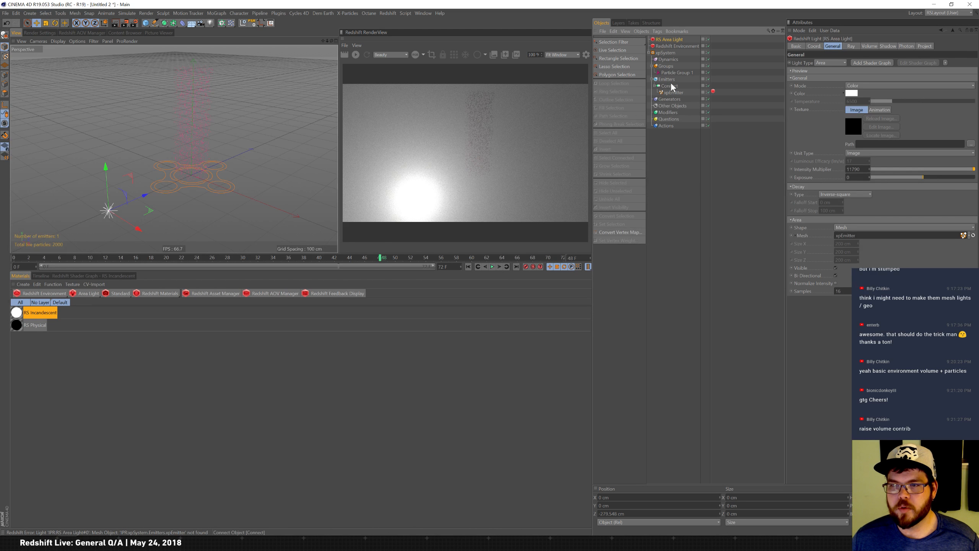
pyautogui.moveTo(673, 87); pyautogui.dragTo(860, 240)
pyautogui.moveTo(870, 241); pyautogui.dragTo(864, 237)
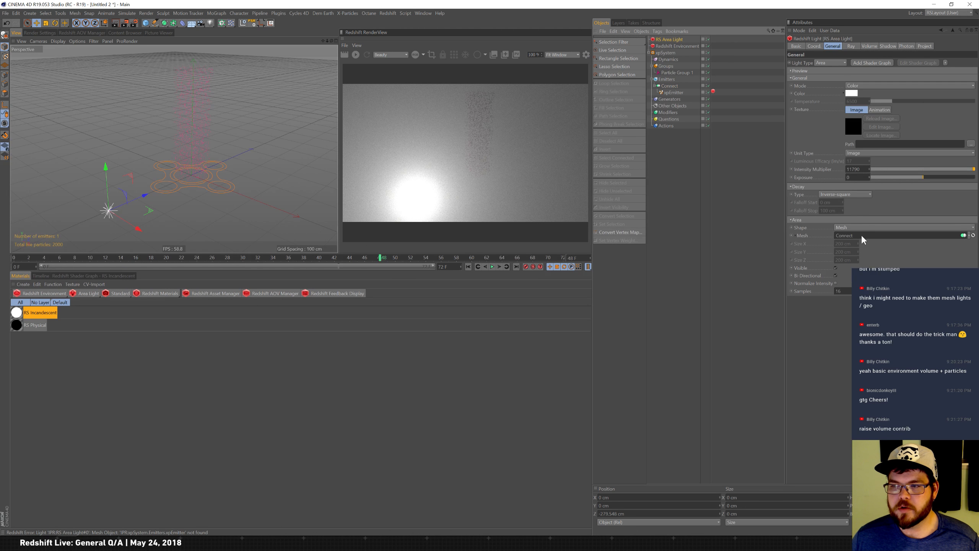
pyautogui.click(356, 56)
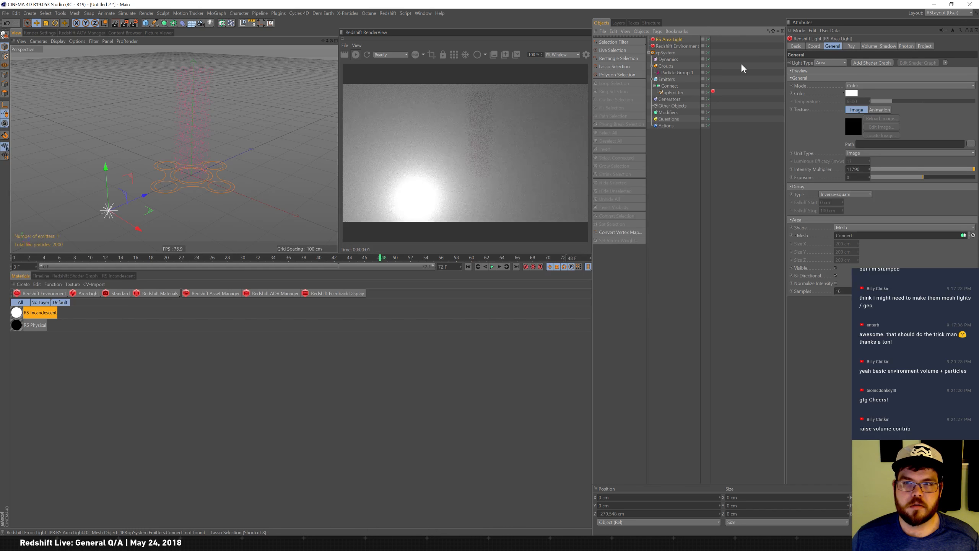
# Set the RS Area Light's intensity multiplier to 1.
pyautogui.click(685, 46)
pyautogui.click(679, 41)
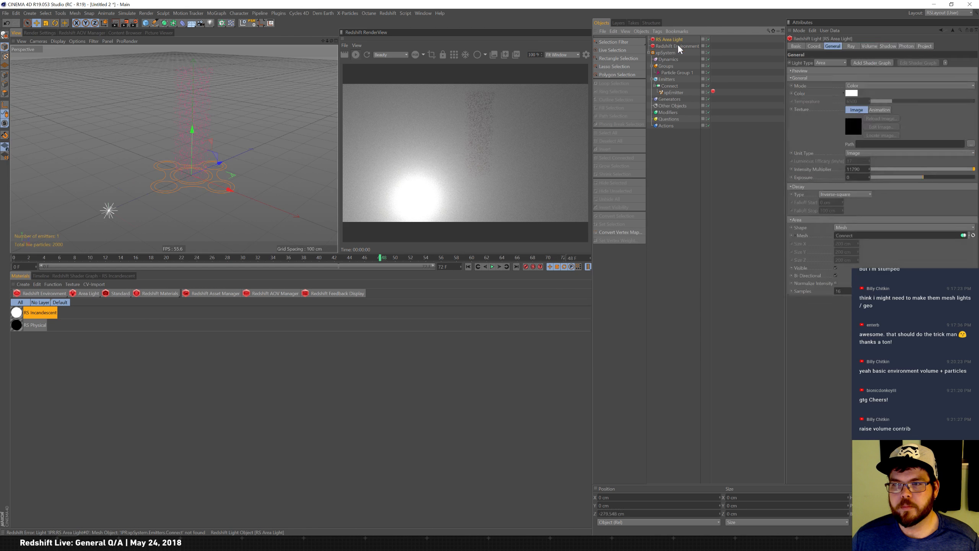
pyautogui.moveTo(929, 170); pyautogui.dragTo(827, 171)
pyautogui.write('1')
pyautogui.press('Return')
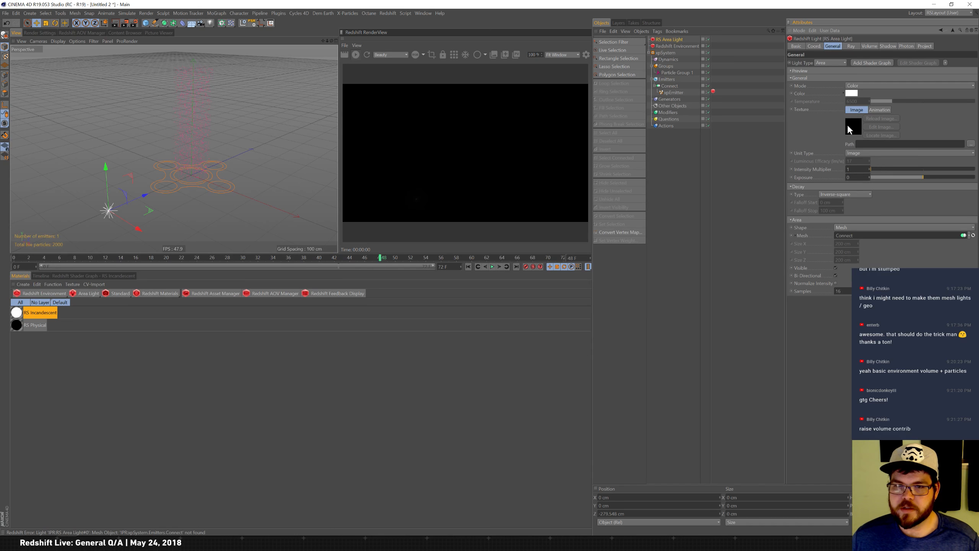
# Raise the area light's intensity multiplier to 10000 and move the light slightly in the viewport.
pyautogui.click(709, 46)
pyautogui.moveTo(900, 172); pyautogui.dragTo(942, 171)
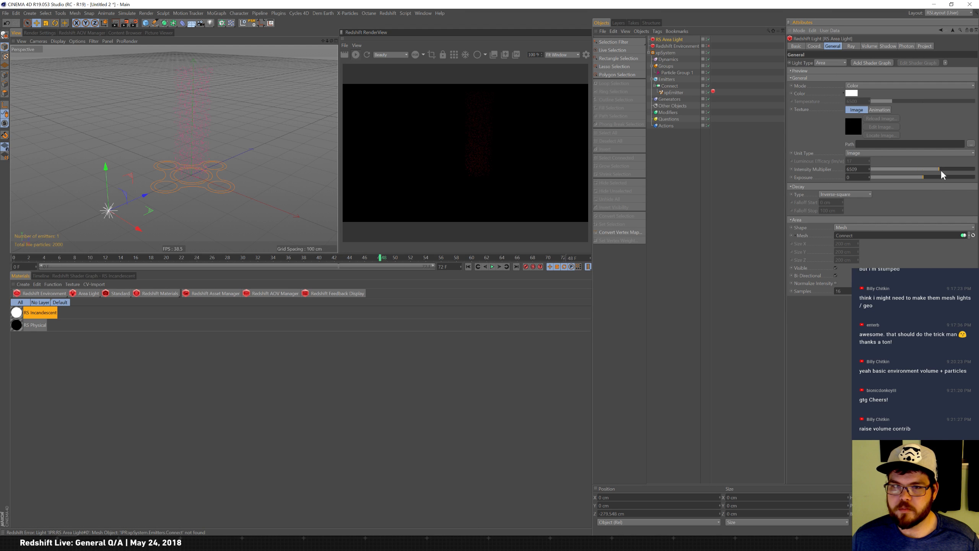
pyautogui.click(873, 170)
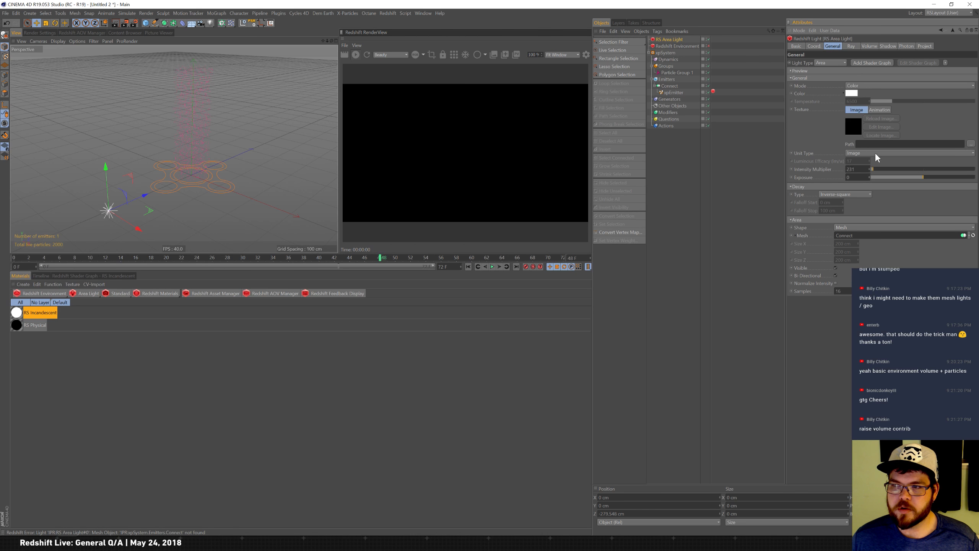
pyautogui.moveTo(907, 170); pyautogui.dragTo(972, 164)
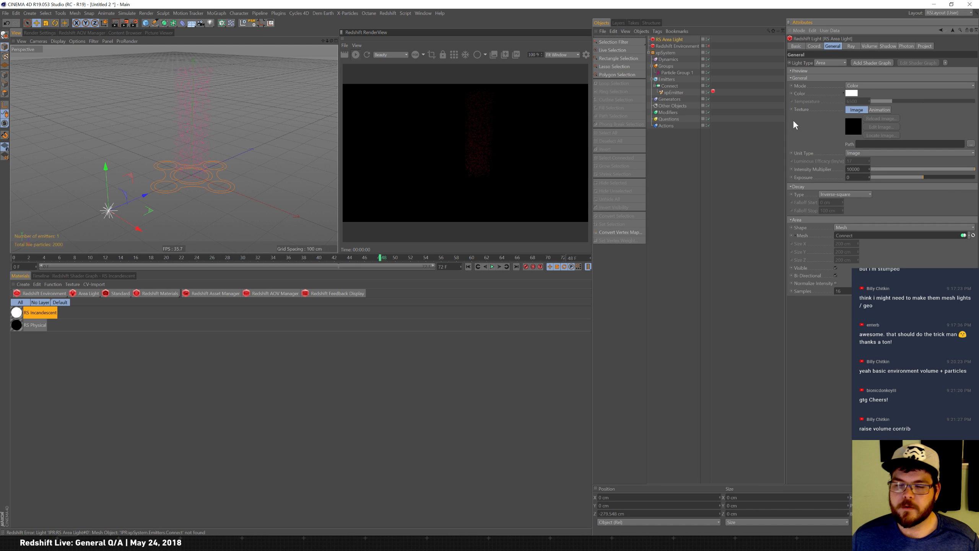
pyautogui.moveTo(143, 201)
pyautogui.mouseDown()
pyautogui.moveTo(35, 235)
pyautogui.moveTo(163, 186)
pyautogui.moveTo(158, 196)
pyautogui.mouseUp()
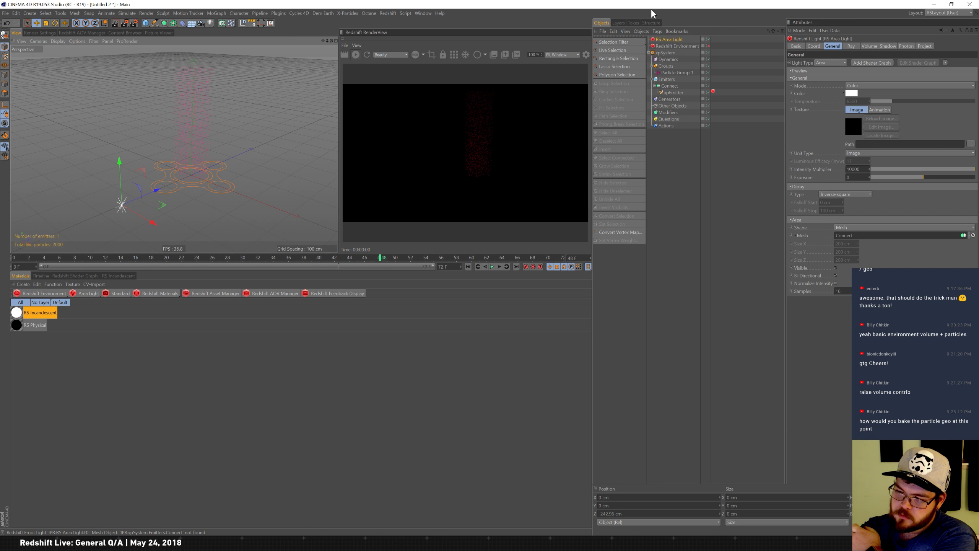
# Set the xpEmitter's Redshift Object particle mode to Spheres.
pyautogui.click(714, 91)
pyautogui.click(862, 71)
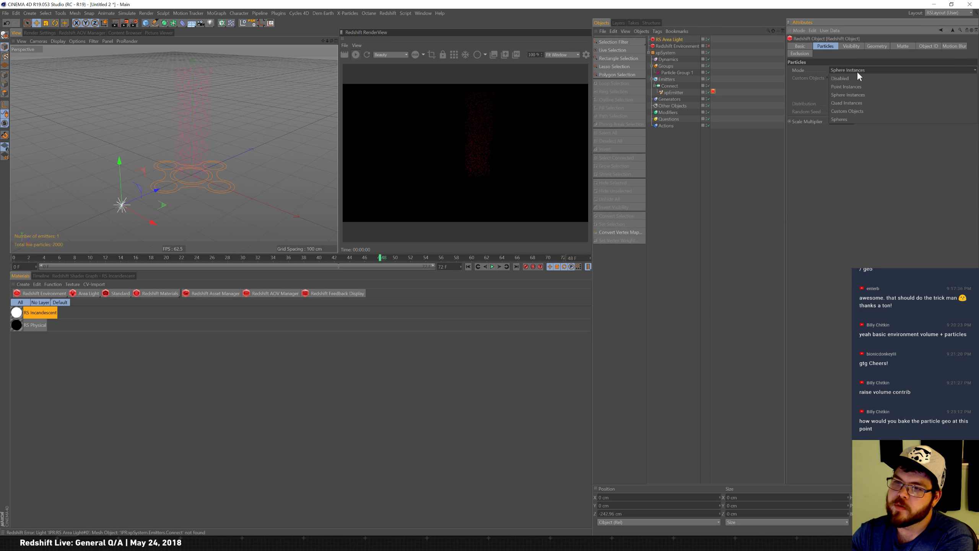
pyautogui.click(864, 121)
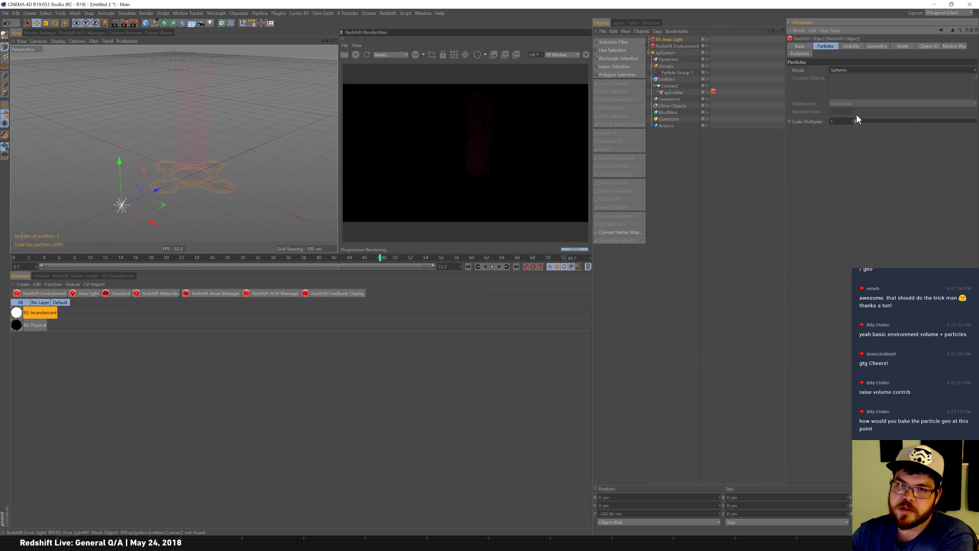
# Reassign the RS Area Light's mesh to the xpEmitter.
pyautogui.click(673, 40)
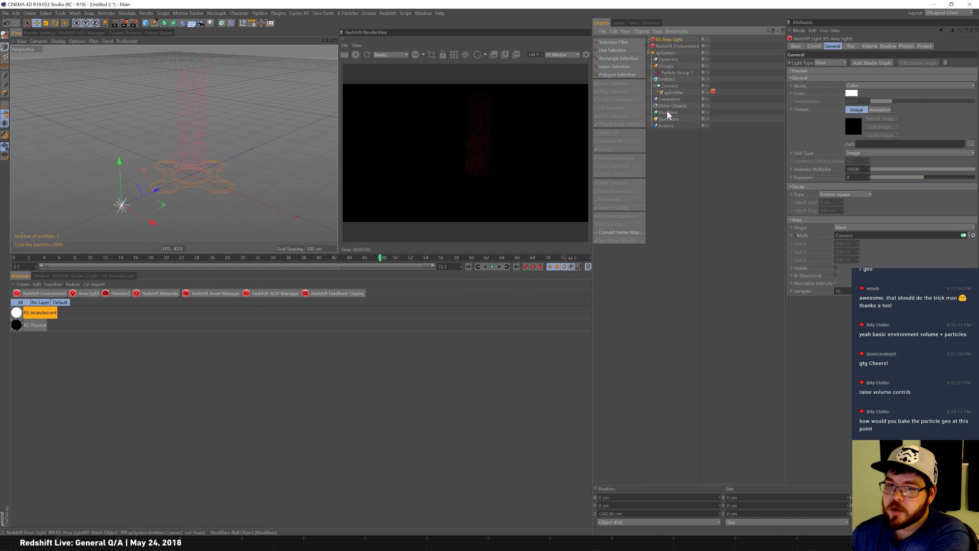
pyautogui.moveTo(671, 86); pyautogui.dragTo(854, 234)
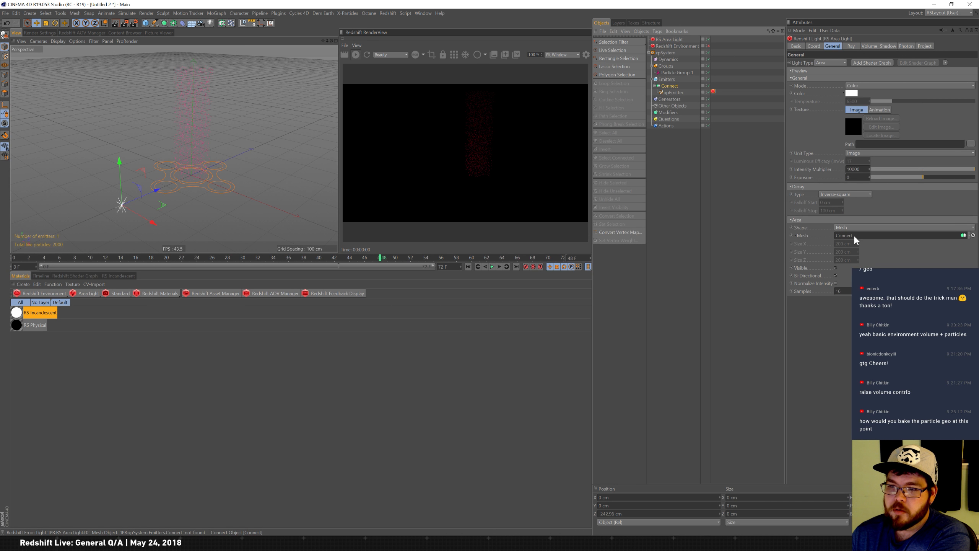
pyautogui.moveTo(678, 96); pyautogui.dragTo(860, 238)
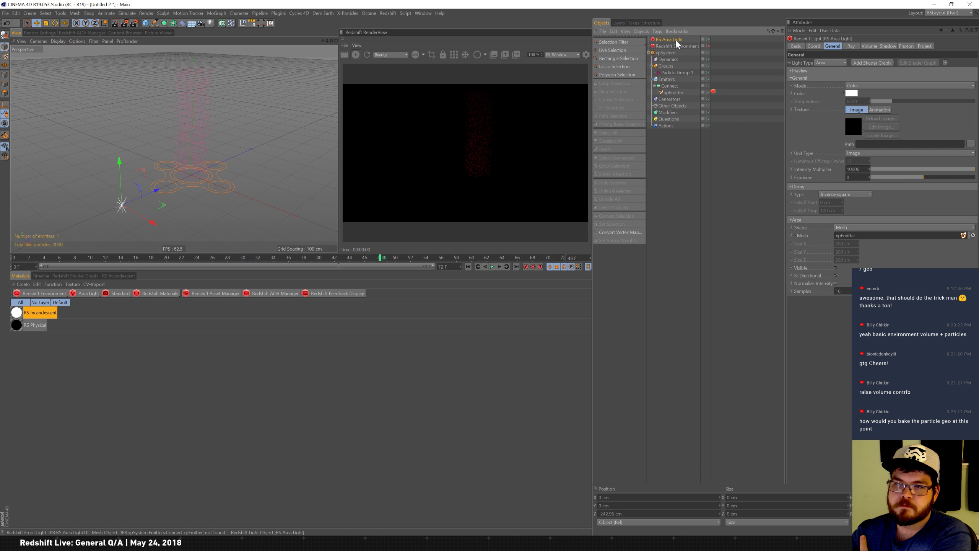
# Add a sphere and set the xpEmitter's Redshift Object particle mode to Custom Objects, using the Sphere as the custom object.
pyautogui.click(714, 92)
pyautogui.moveTo(145, 21); pyautogui.dragTo(273, 40)
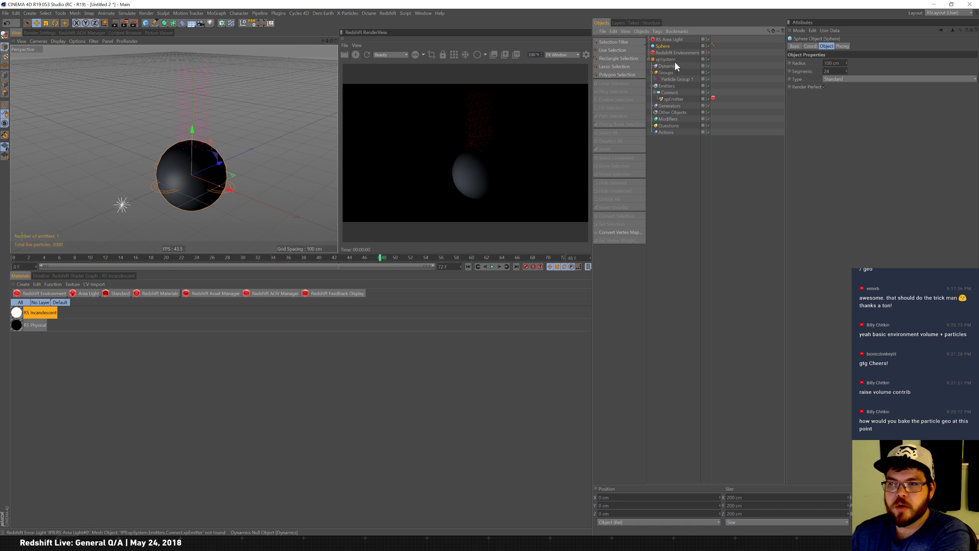
pyautogui.click(714, 99)
pyautogui.click(842, 70)
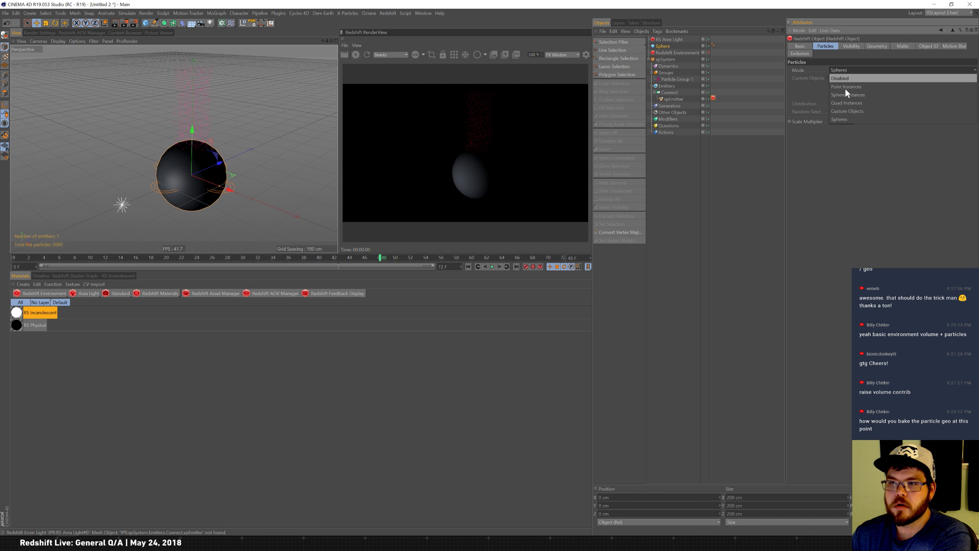
pyautogui.click(853, 110)
pyautogui.moveTo(676, 44); pyautogui.dragTo(849, 88)
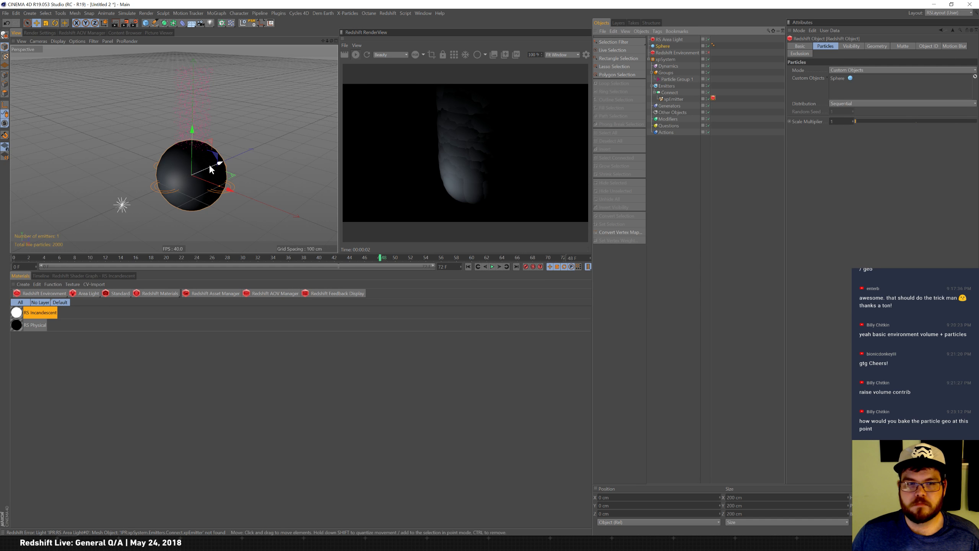
# Move the sphere out of the way and assign the Connect object as the RS Area Light's mesh.
pyautogui.moveTo(214, 164); pyautogui.dragTo(2, 299)
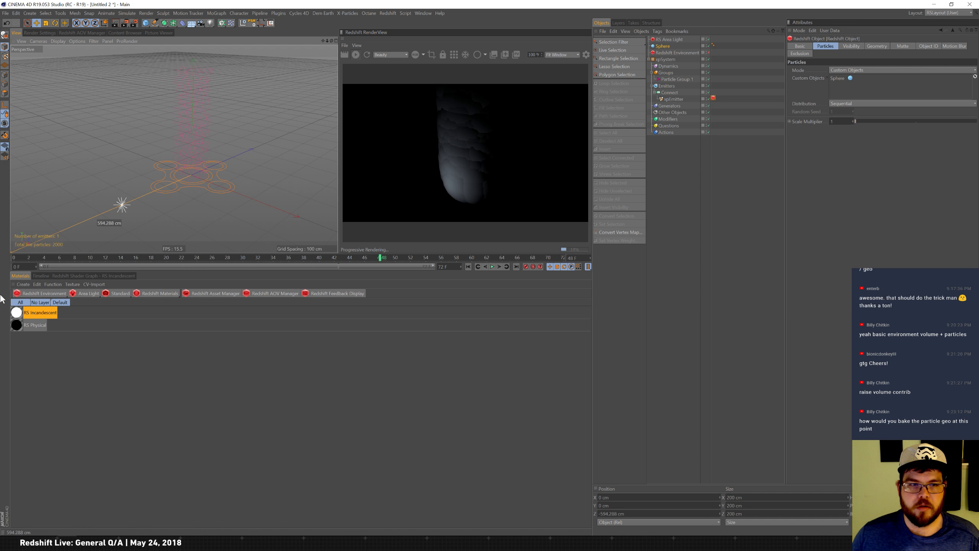
pyautogui.click(669, 40)
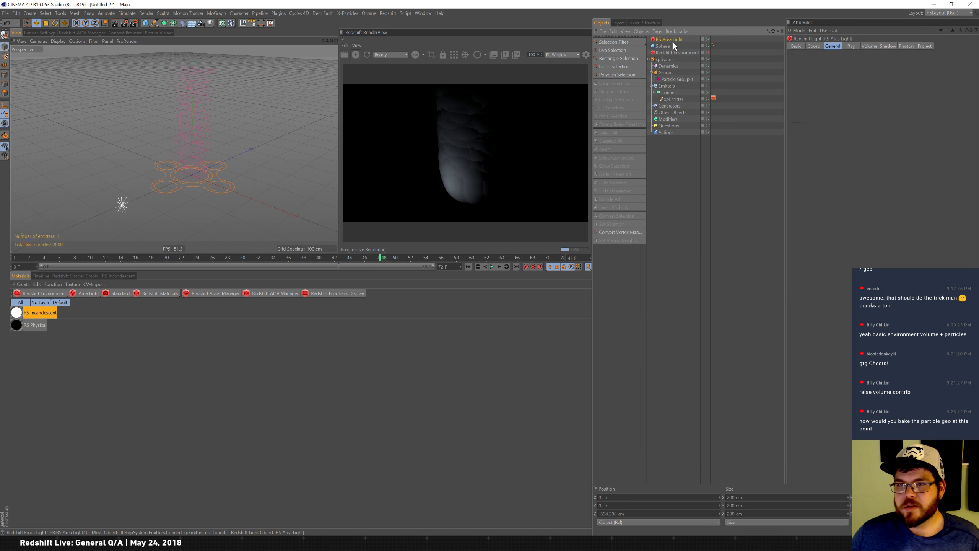
pyautogui.moveTo(670, 92); pyautogui.dragTo(872, 237)
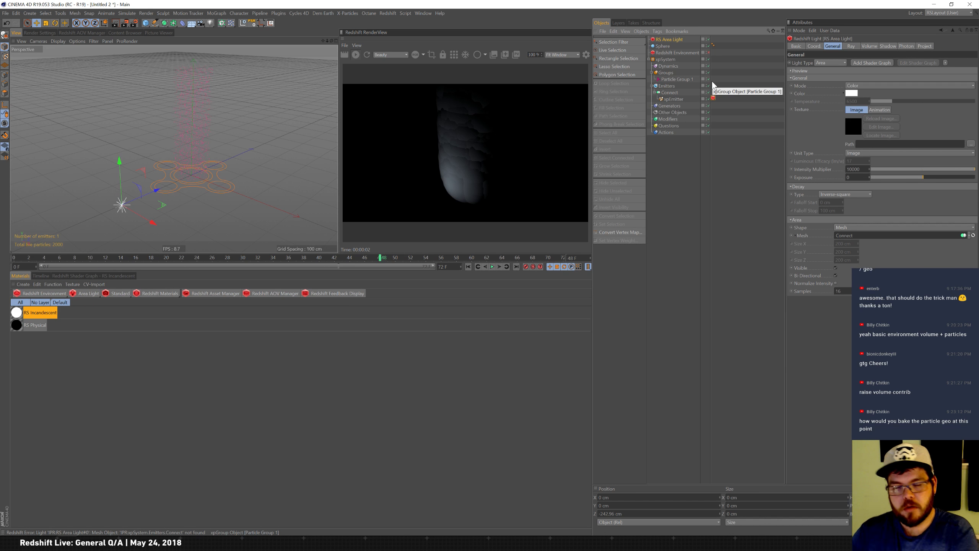
pyautogui.click(677, 40)
pyautogui.press('Delete')
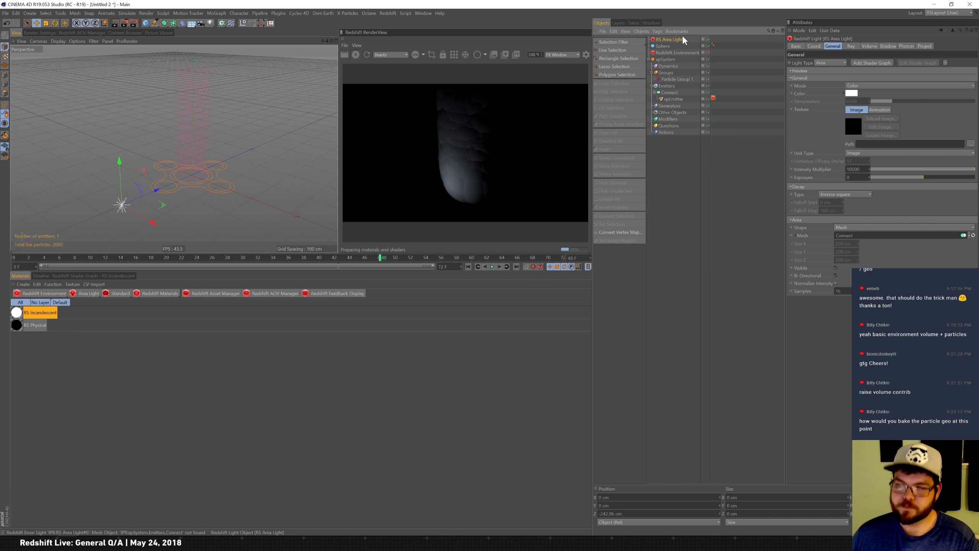
pyautogui.press('Delete')
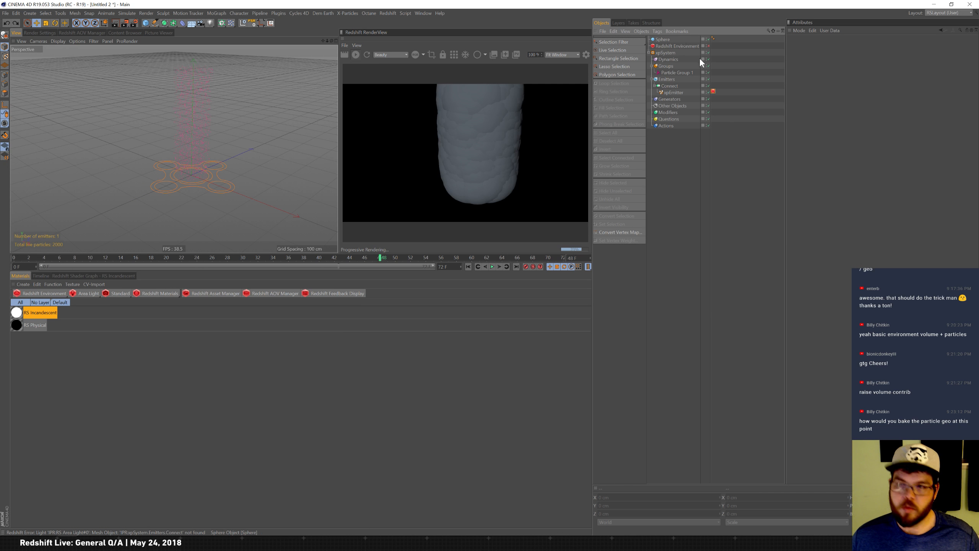
pyautogui.hotkey('ctrl', 'z')
# Add an xpCache object and move it into the xpSystem hierarchy.
pyautogui.click(665, 147)
pyautogui.hotkey('shift', 'c')
pyautogui.write('xpcache')
pyautogui.press('Return')
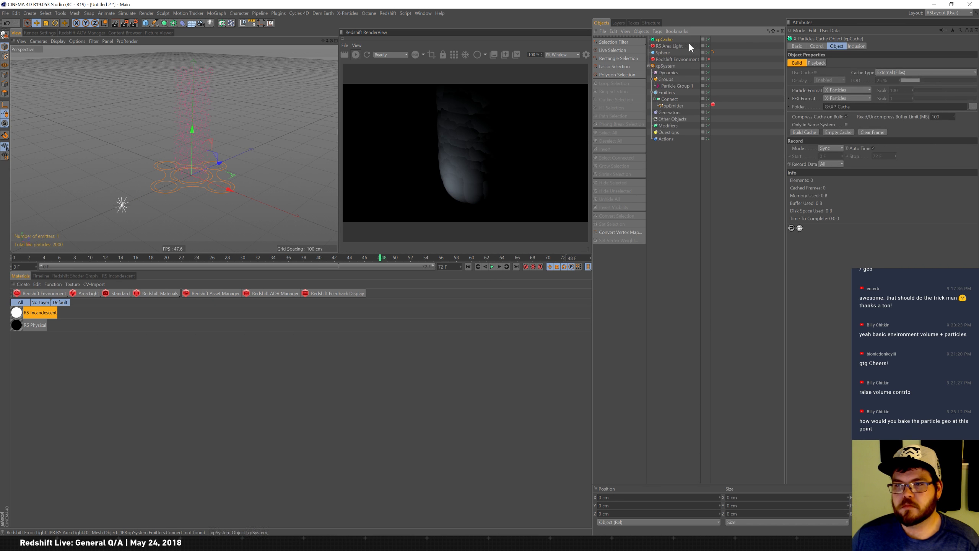
pyautogui.moveTo(674, 118); pyautogui.dragTo(673, 126)
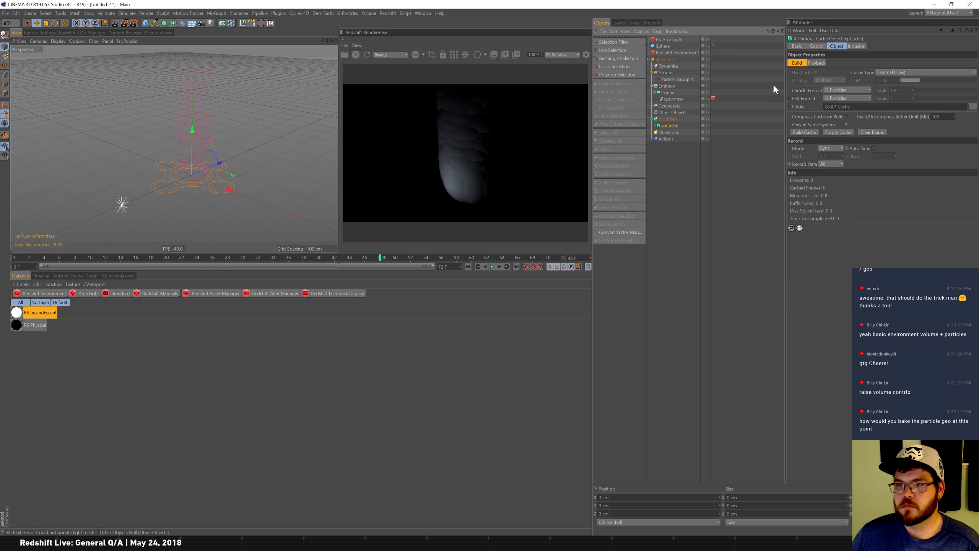
pyautogui.click(852, 90)
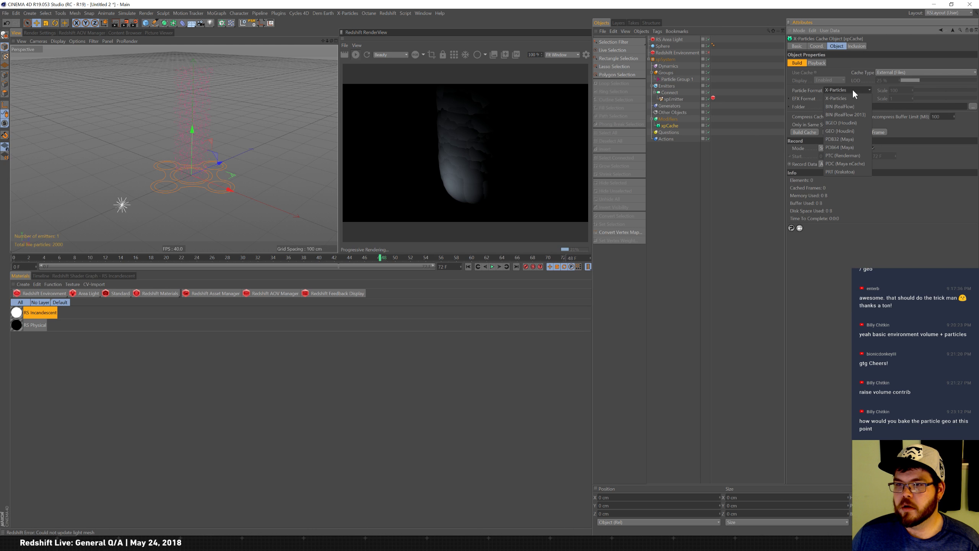
pyautogui.click(860, 72)
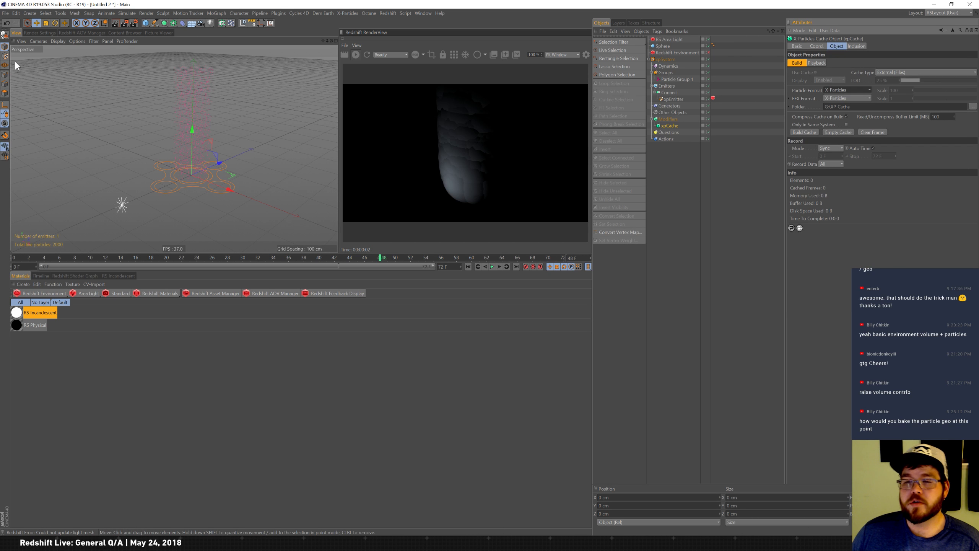
pyautogui.click(672, 119)
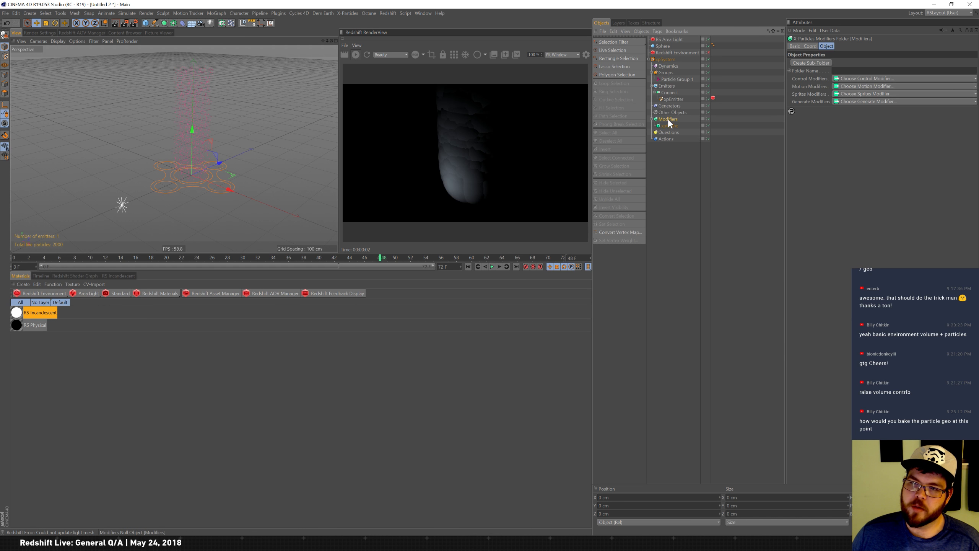
pyautogui.click(714, 98)
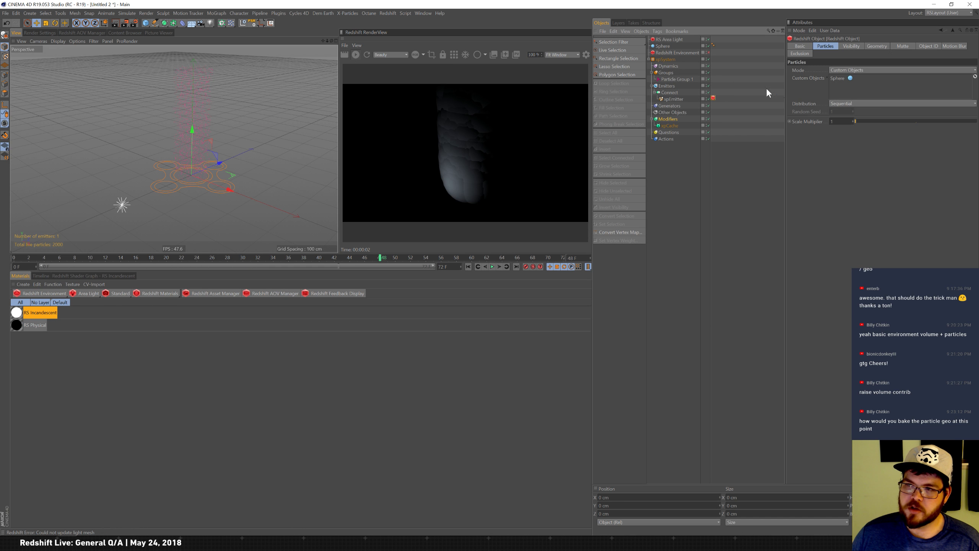
# Add an xpGenerator to the xpSystem's Generators folder.
pyautogui.click(676, 106)
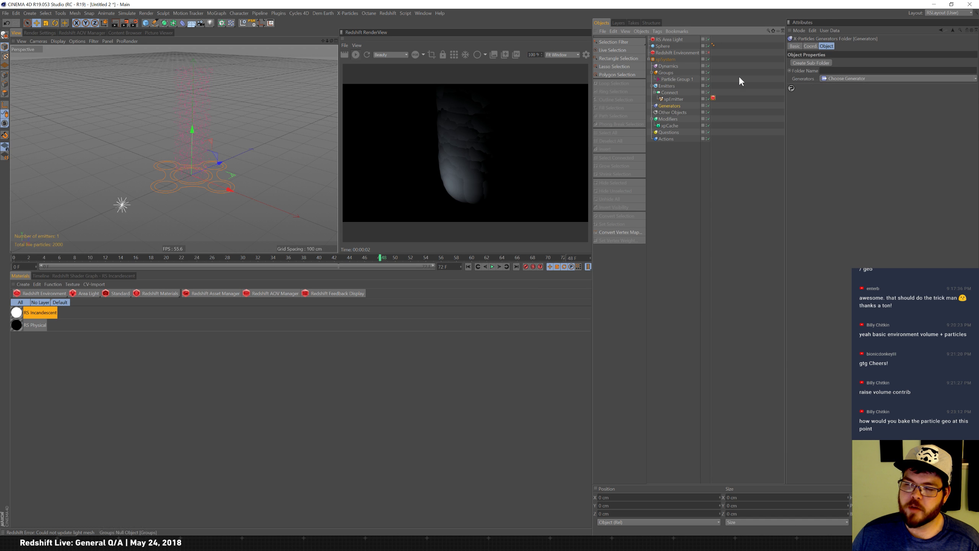
pyautogui.click(867, 78)
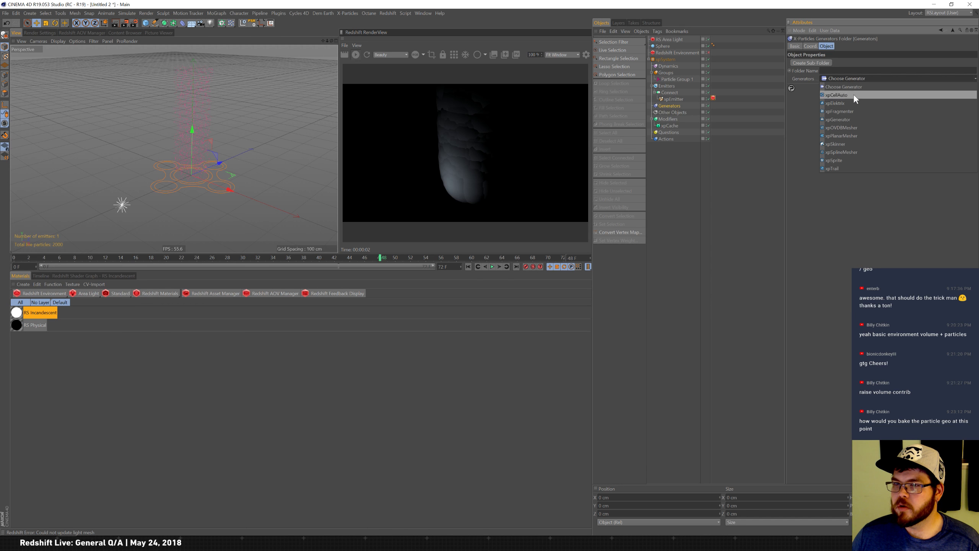
pyautogui.click(857, 120)
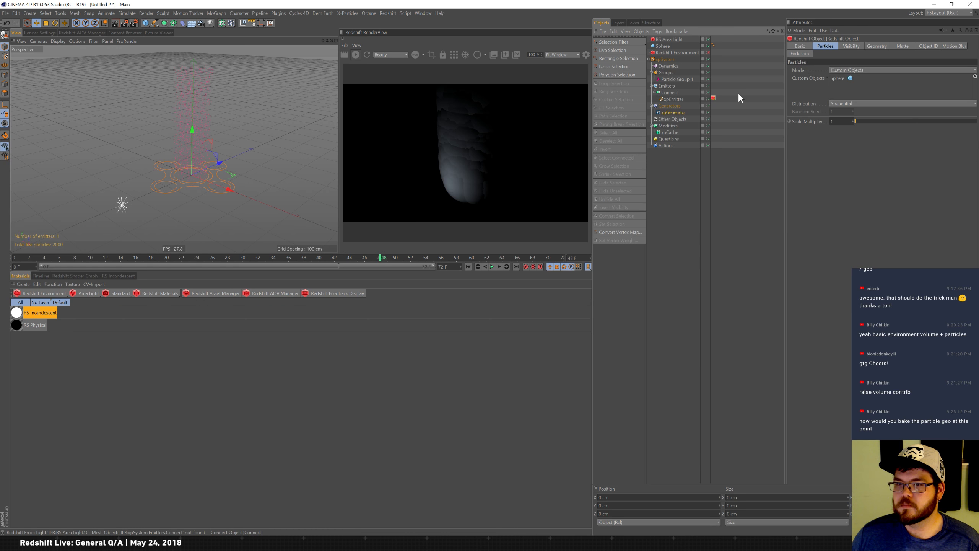
pyautogui.click(738, 93)
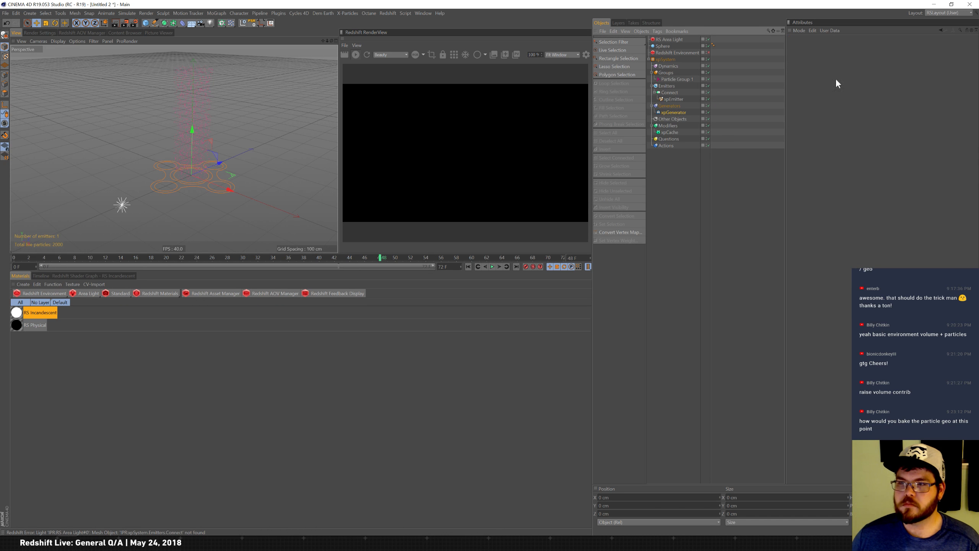
pyautogui.click(673, 111)
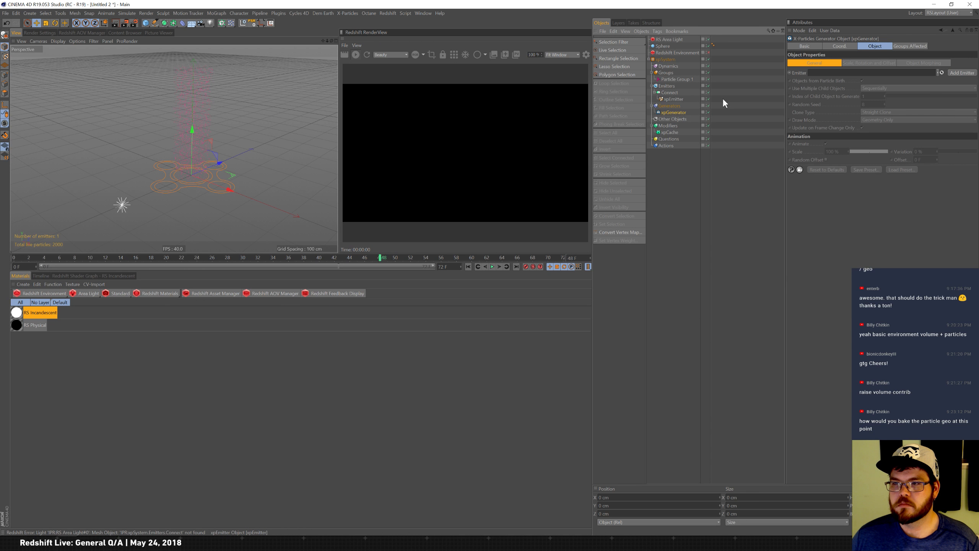
pyautogui.click(671, 106)
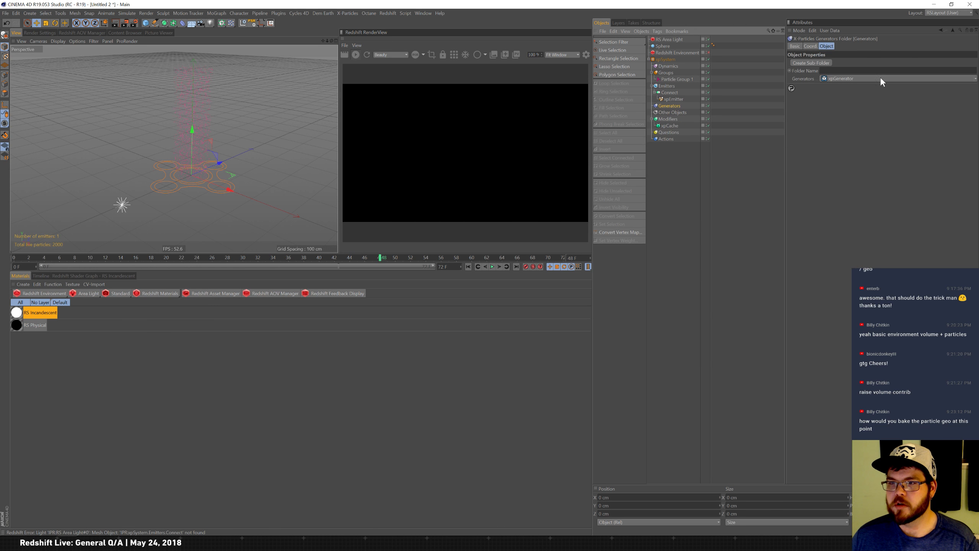
# Add an xpSprite generator and set its emitter to the xpEmitter.
pyautogui.click(870, 78)
pyautogui.click(860, 160)
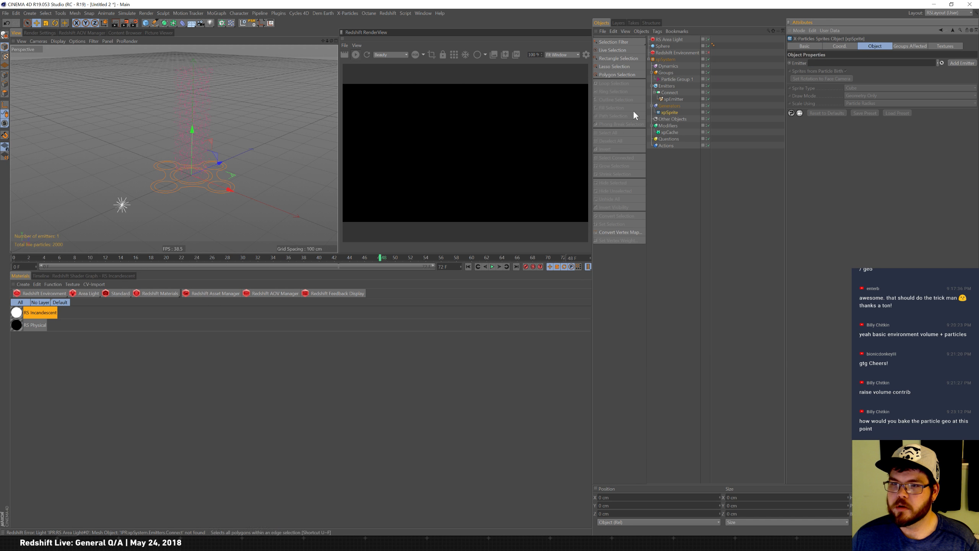
pyautogui.moveTo(668, 100); pyautogui.dragTo(855, 64)
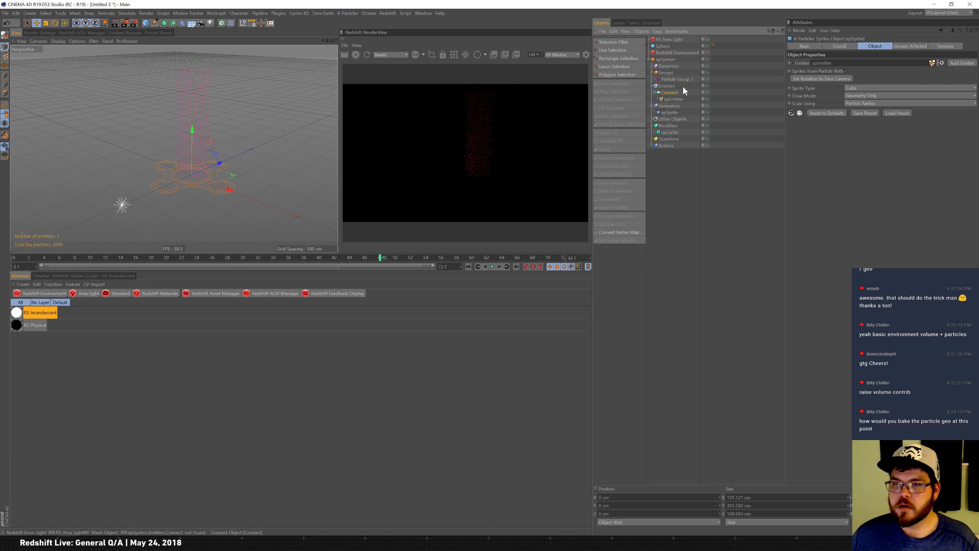
# Delete the Connect object from under the xpEmitter.
pyautogui.click(670, 92)
pyautogui.moveTo(667, 87); pyautogui.dragTo(668, 88)
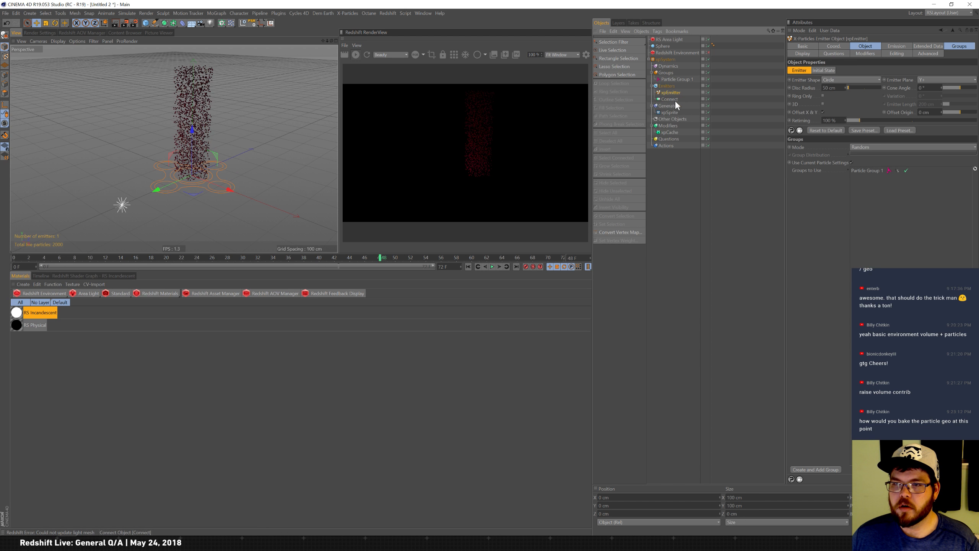
pyautogui.click(672, 100)
pyautogui.press('Delete')
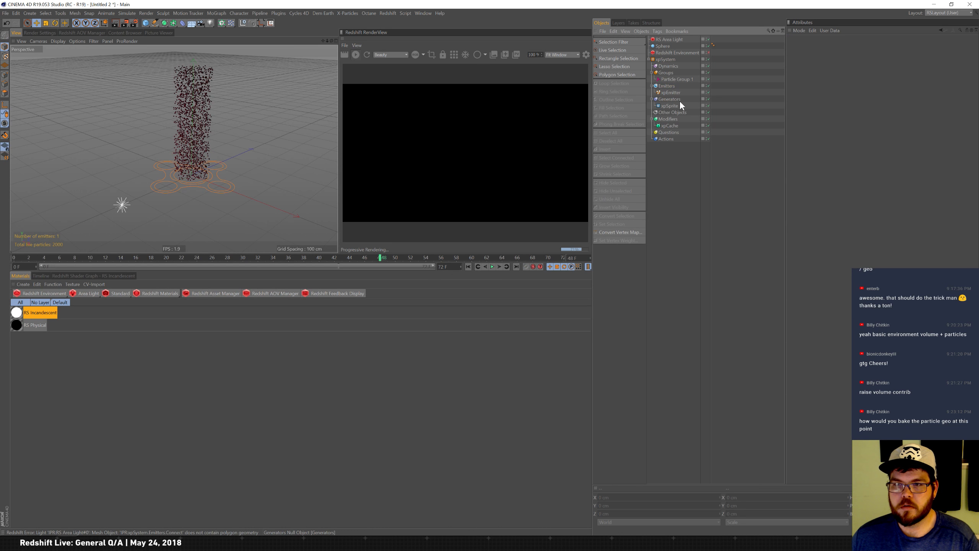
pyautogui.click(671, 93)
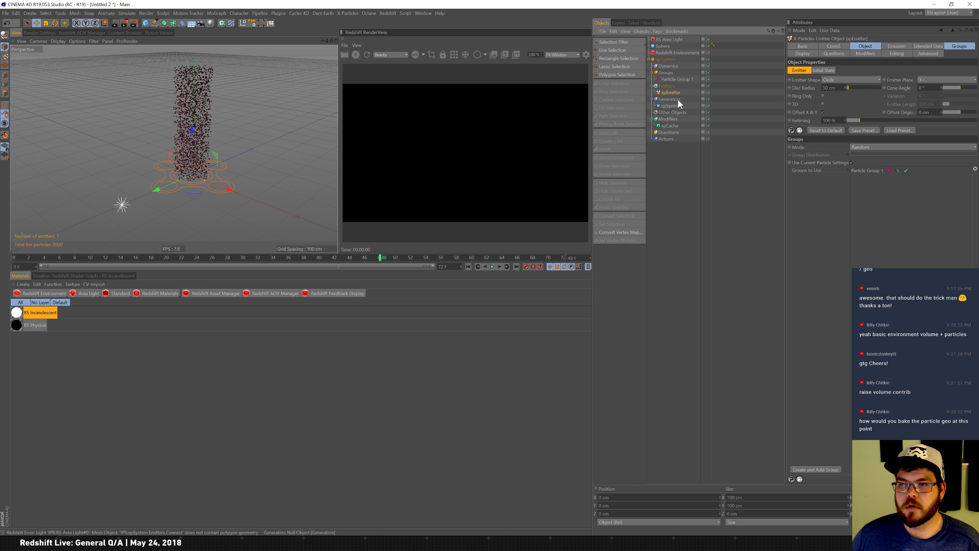
# Assign the xpSprite as the RS Area Light's mesh and move the light slightly in the viewport.
pyautogui.click(675, 40)
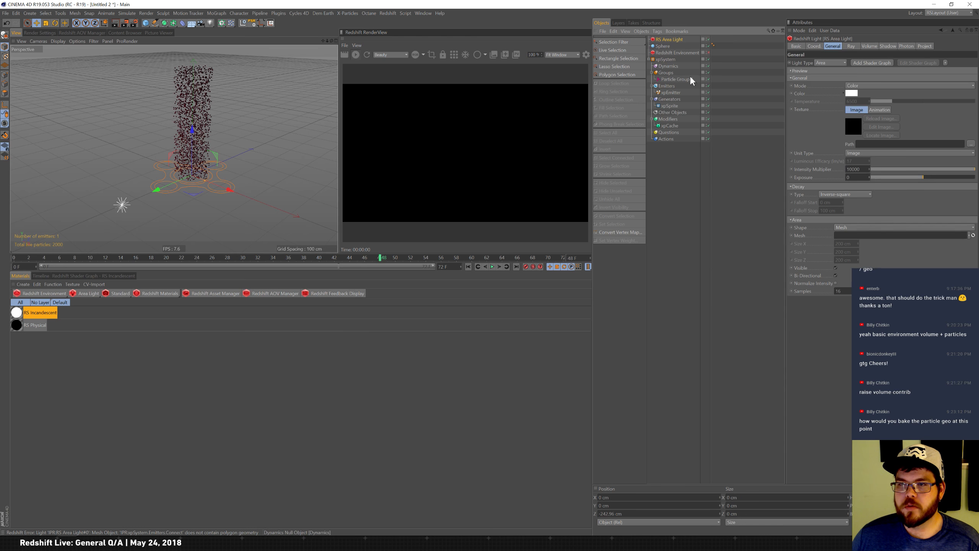
pyautogui.click(671, 126)
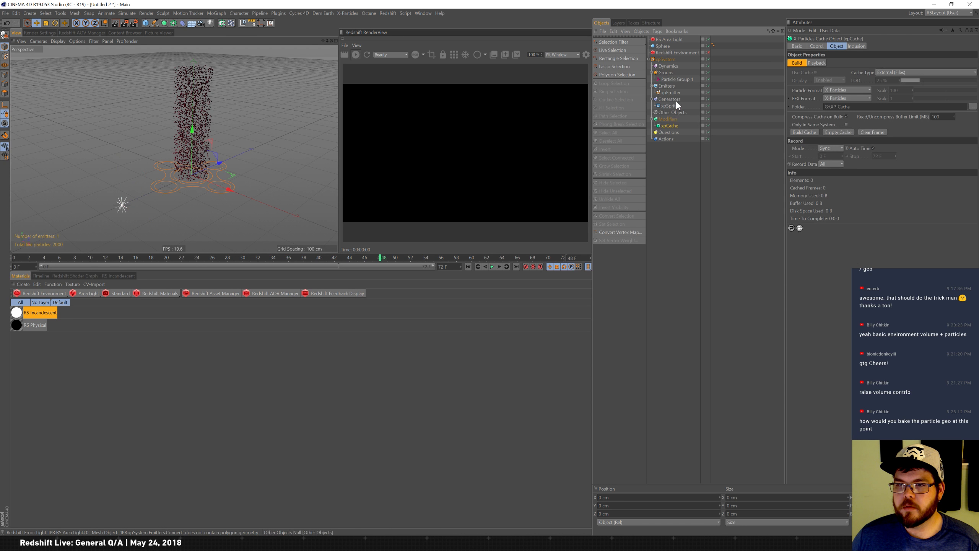
pyautogui.click(671, 38)
pyautogui.moveTo(672, 104); pyautogui.dragTo(900, 236)
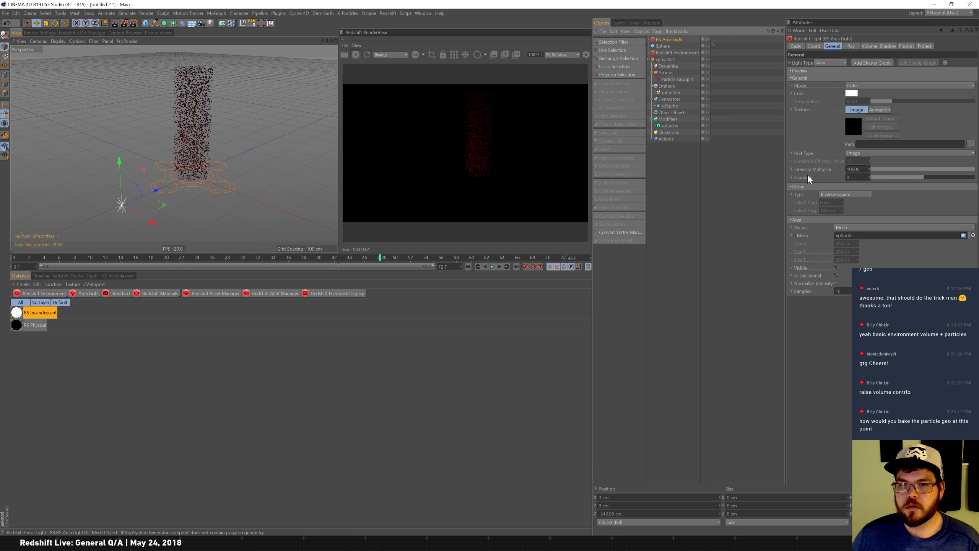
pyautogui.moveTo(155, 191); pyautogui.dragTo(125, 203)
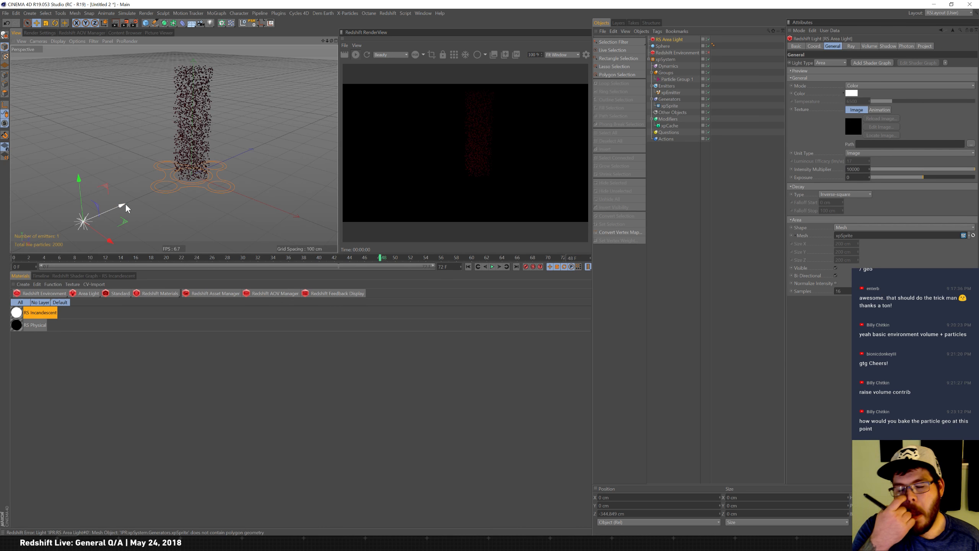
# Check the xpSprite's draw mode options.
pyautogui.click(671, 105)
pyautogui.click(883, 95)
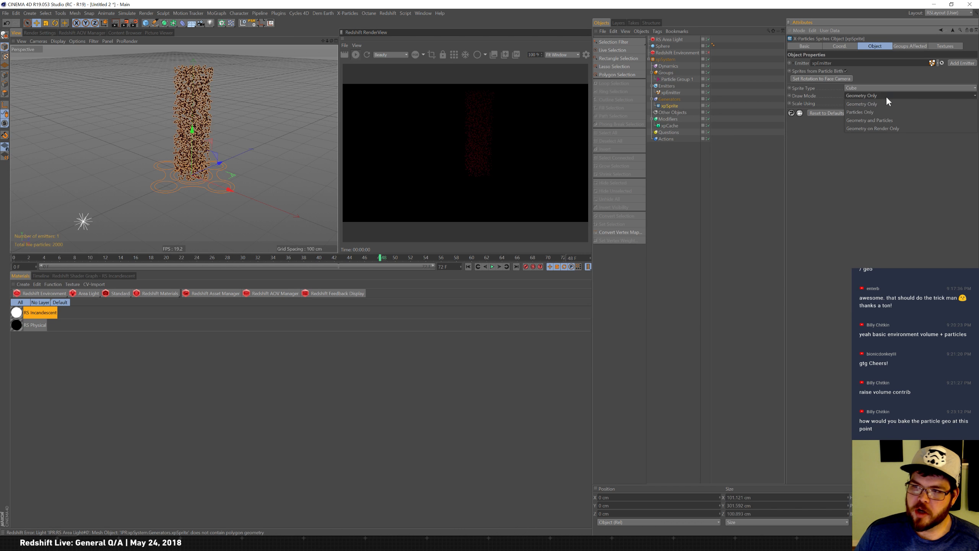
pyautogui.click(886, 95)
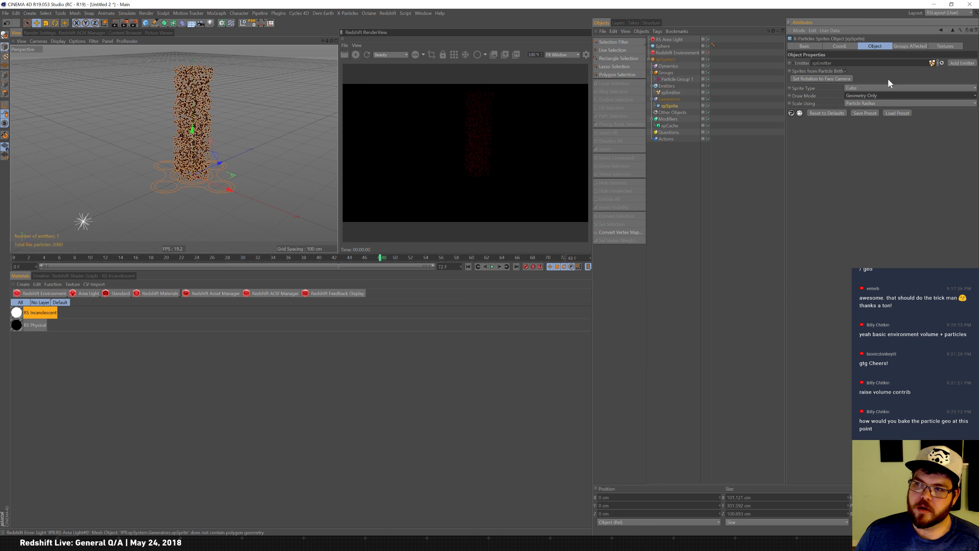
# Export the scene to the Desktop as the Alembic file Untitled 2.abc with the default export settings.
pyautogui.click(7, 14)
pyautogui.click(353, 54)
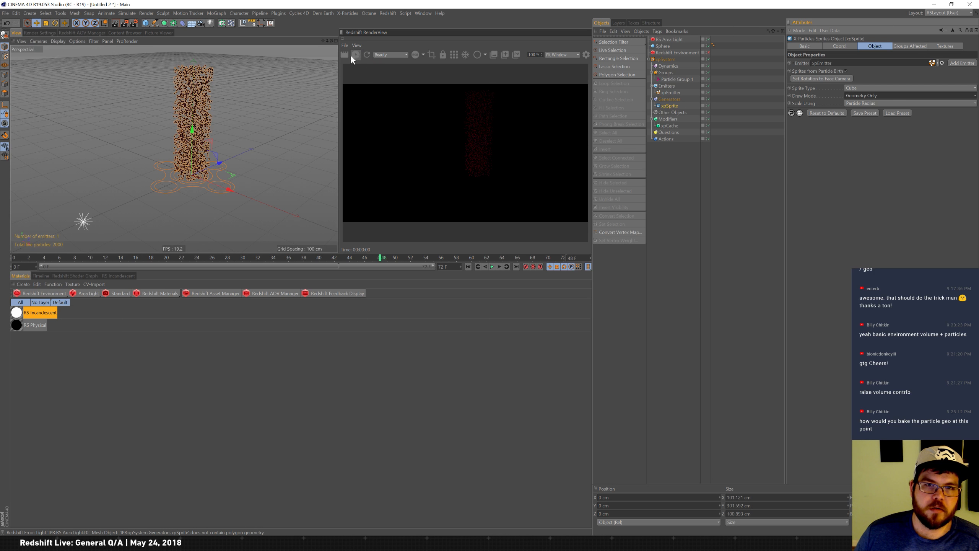
pyautogui.click(9, 13)
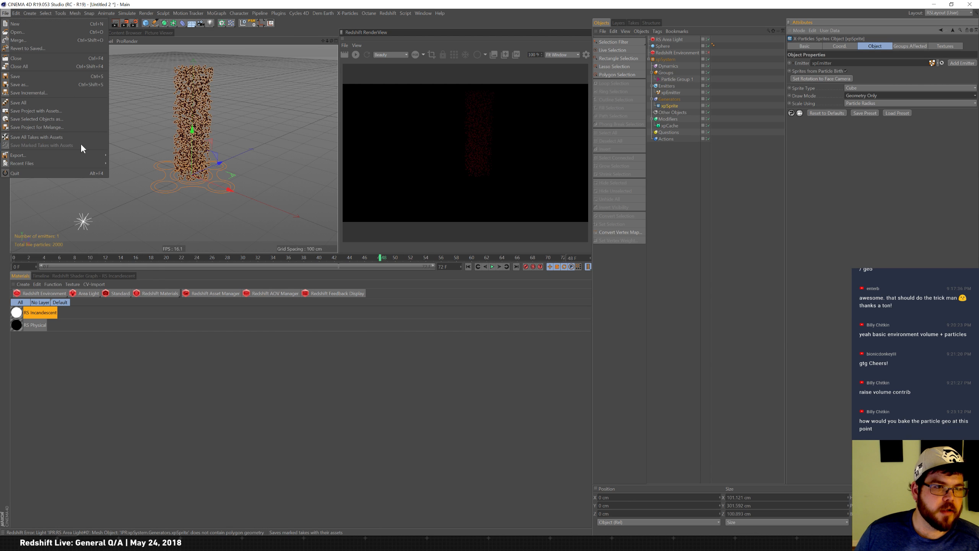
pyautogui.moveTo(78, 154)
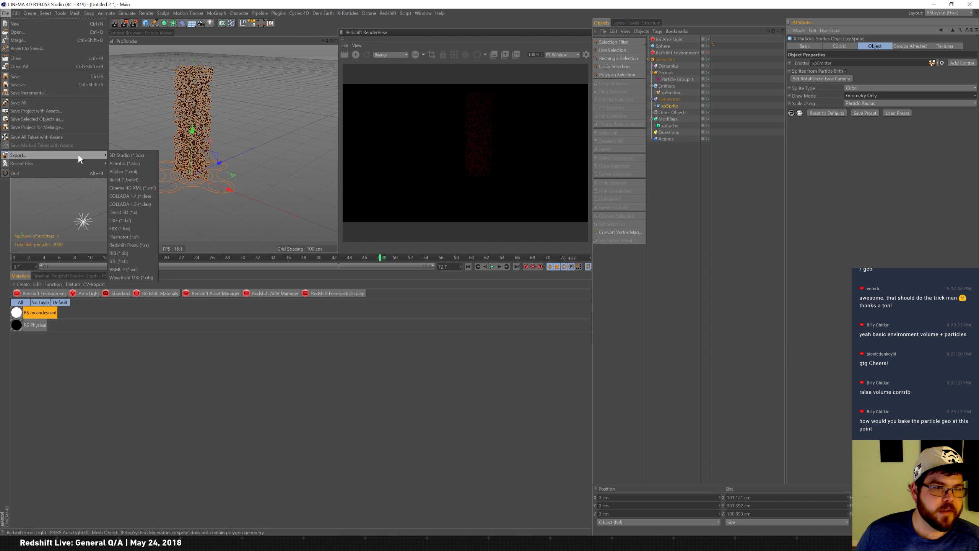
pyautogui.click(146, 164)
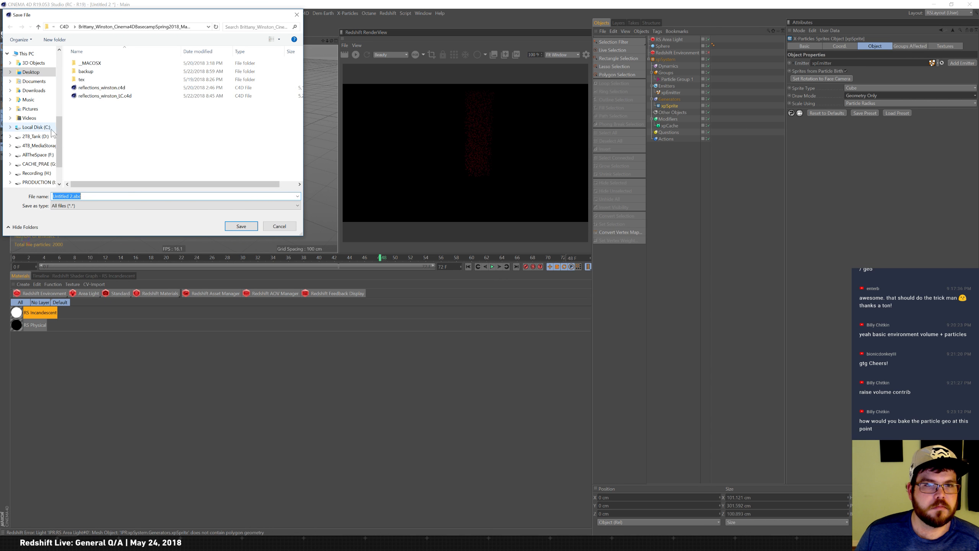
pyautogui.click(31, 72)
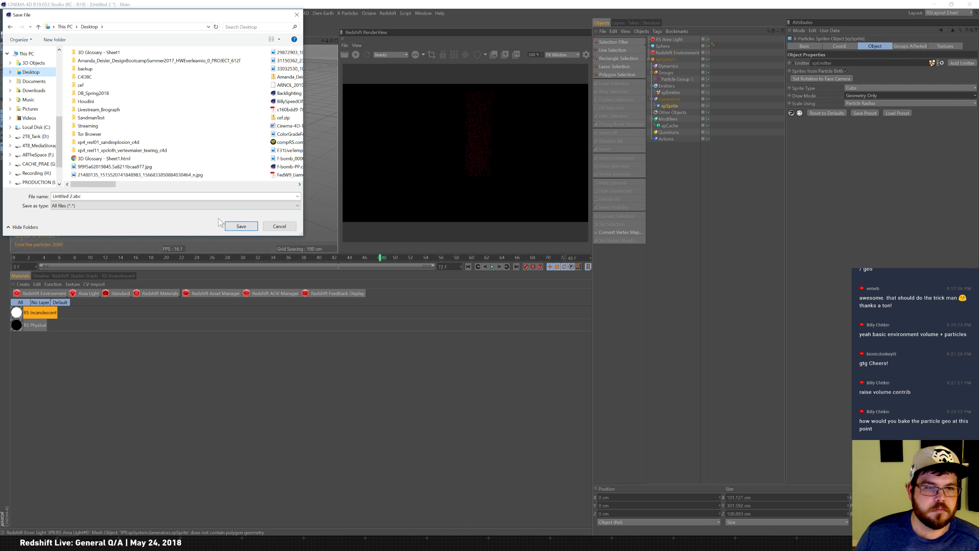
pyautogui.click(245, 227)
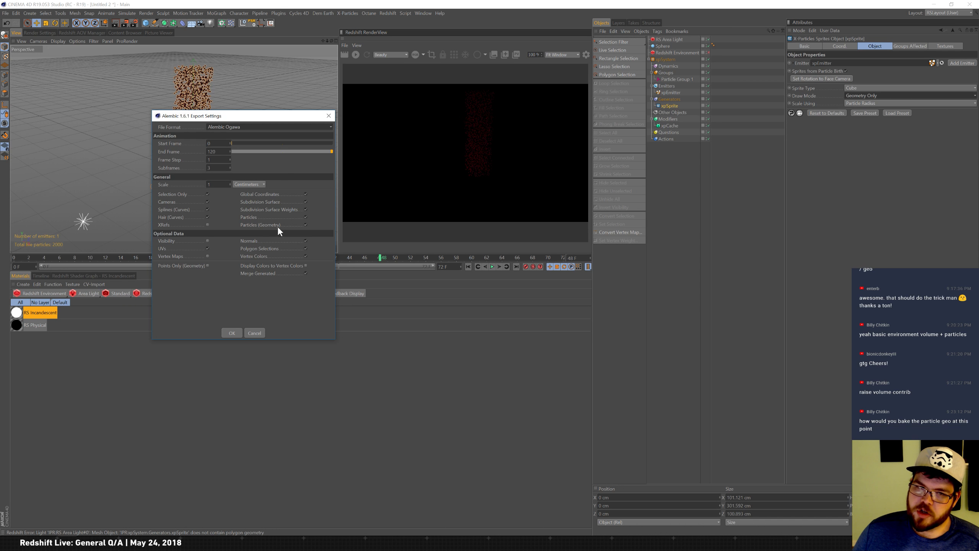
pyautogui.click(232, 333)
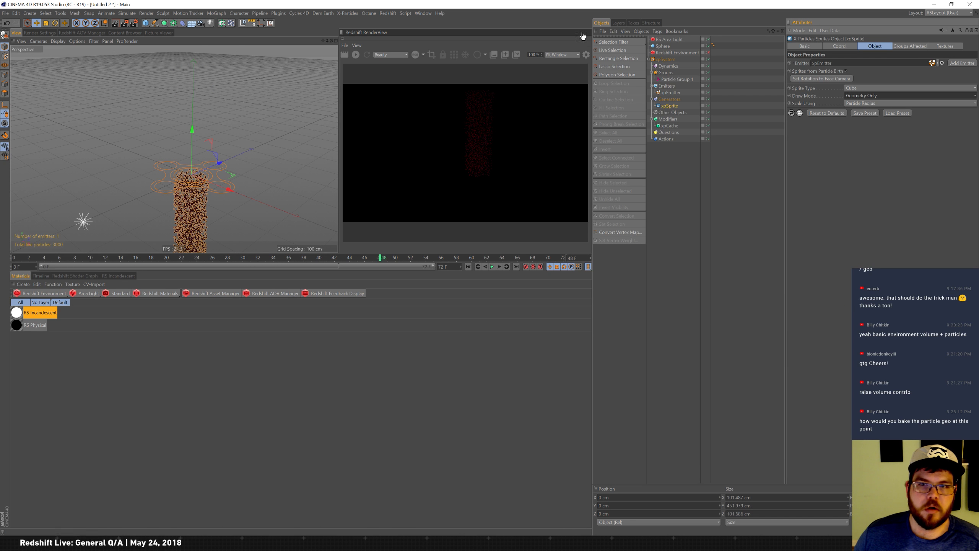
# Start a new scene and import the Alembic file Untitled 2.abc from the Desktop with default import settings.
pyautogui.click(4, 14)
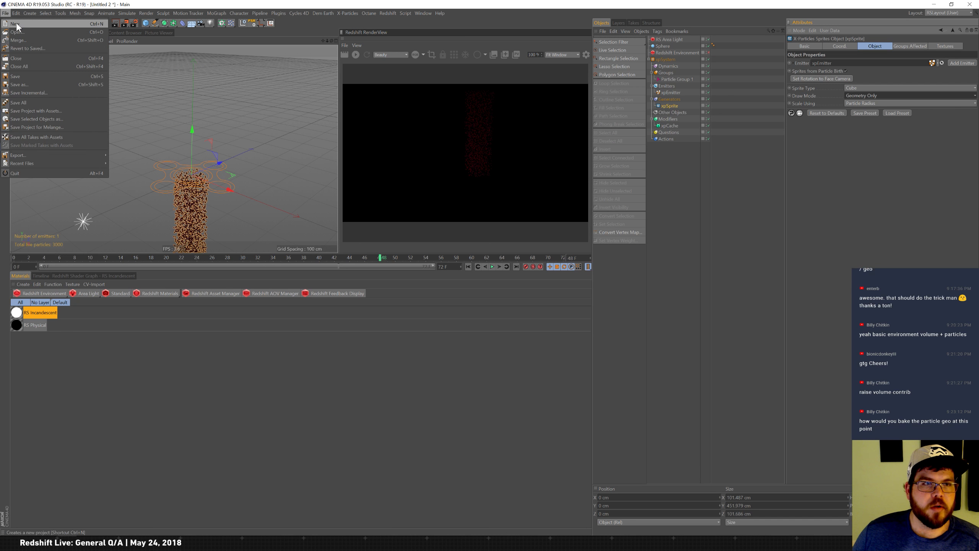
pyautogui.click(16, 22)
pyautogui.click(602, 31)
pyautogui.click(608, 42)
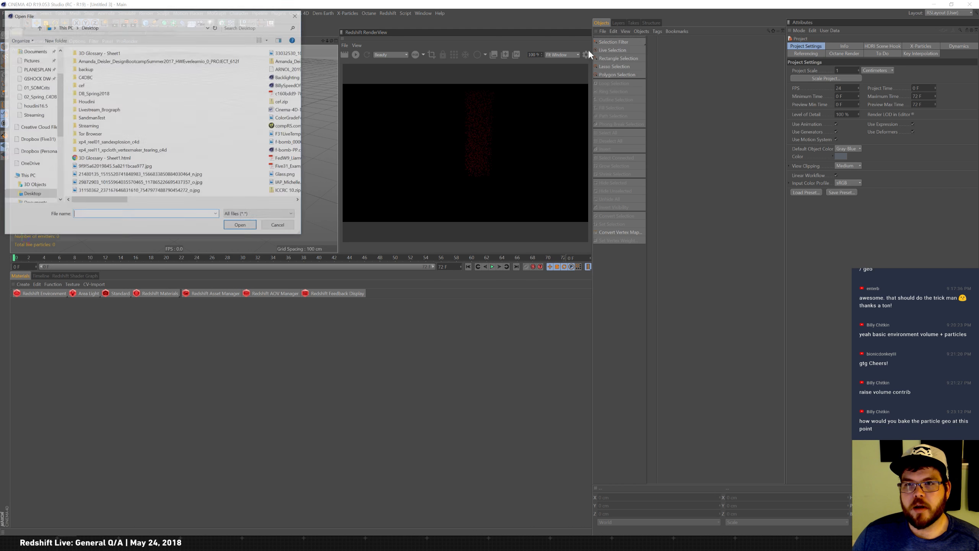
pyautogui.moveTo(111, 204); pyautogui.dragTo(212, 202)
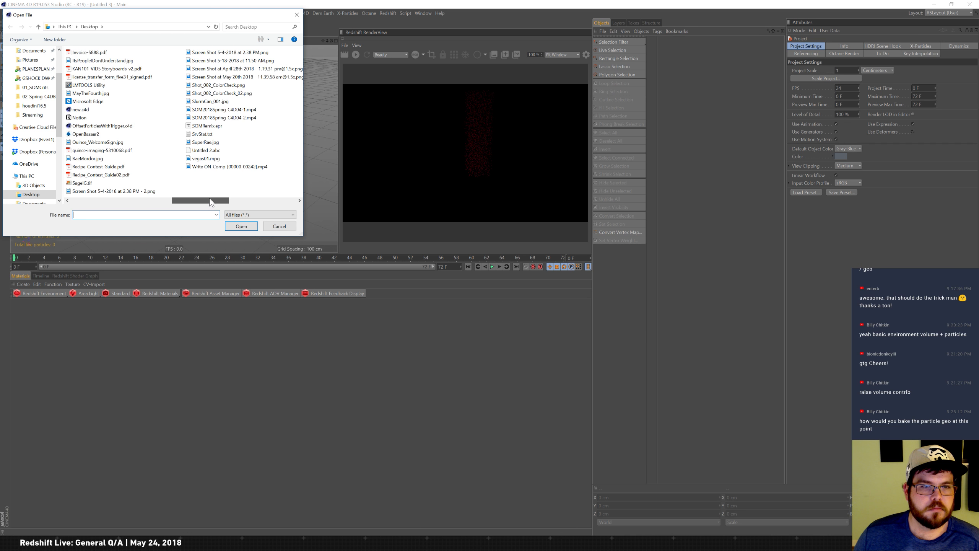
pyautogui.click(206, 150)
pyautogui.click(243, 226)
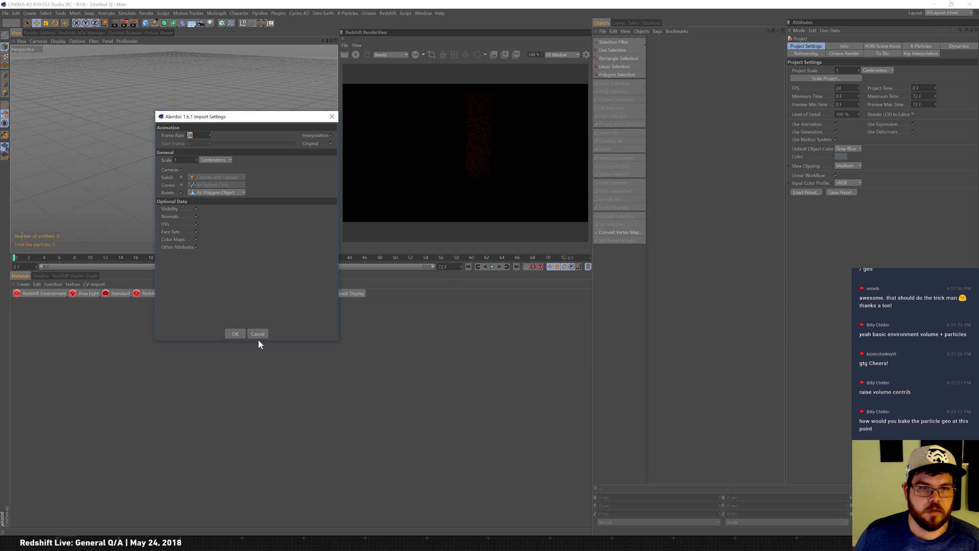
pyautogui.click(234, 333)
# Add a Redshift Area Light and move it away from the imported particles in the viewport.
pyautogui.moveTo(30, 257); pyautogui.dragTo(136, 259)
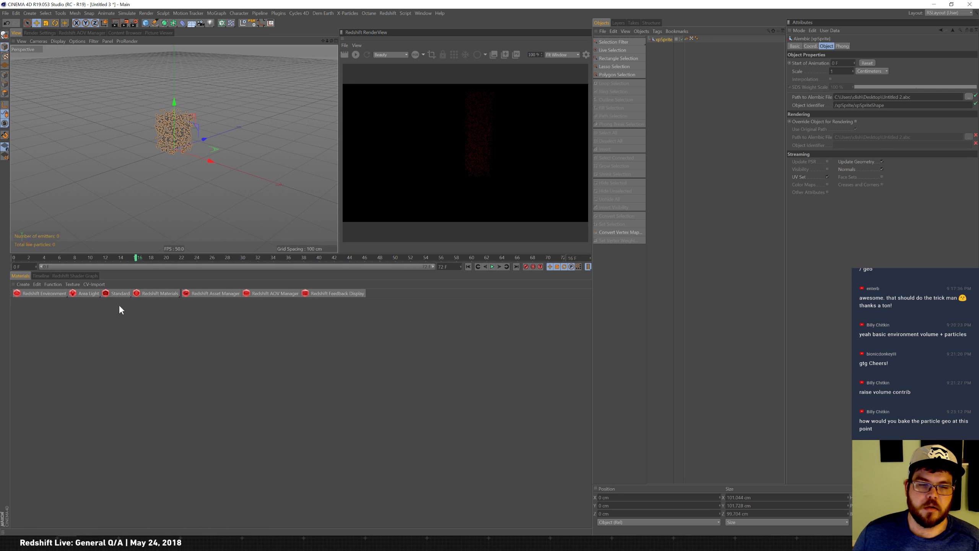
pyautogui.moveTo(94, 294); pyautogui.dragTo(104, 298)
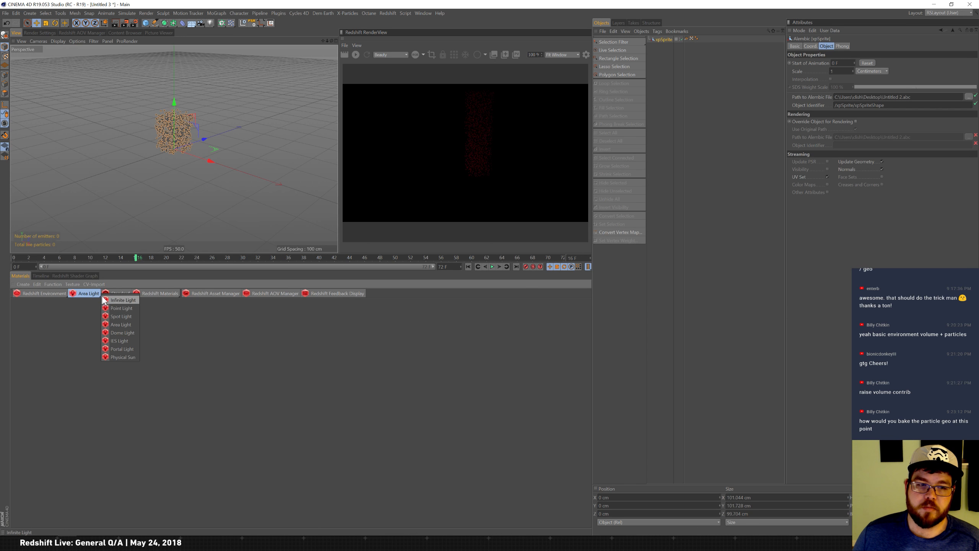
pyautogui.click(133, 325)
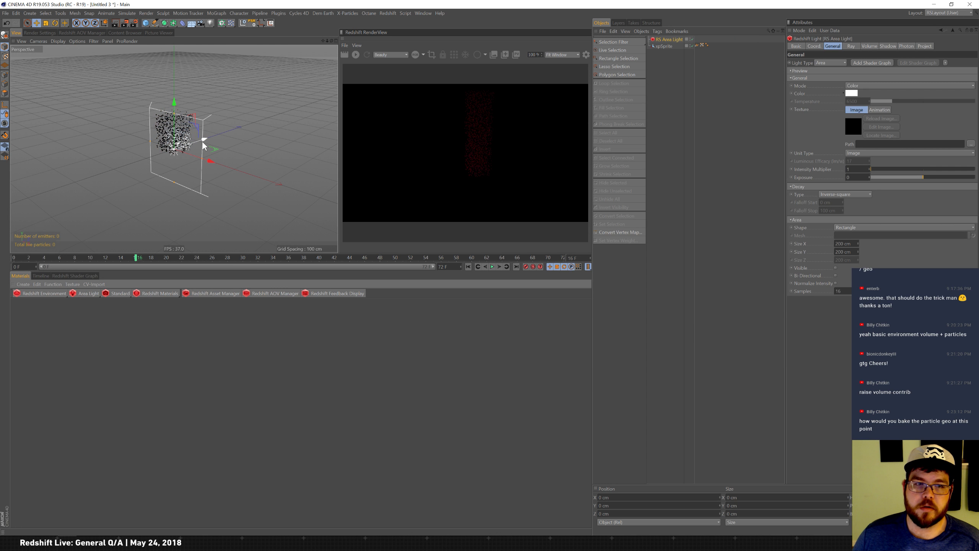
pyautogui.moveTo(204, 139); pyautogui.dragTo(136, 166)
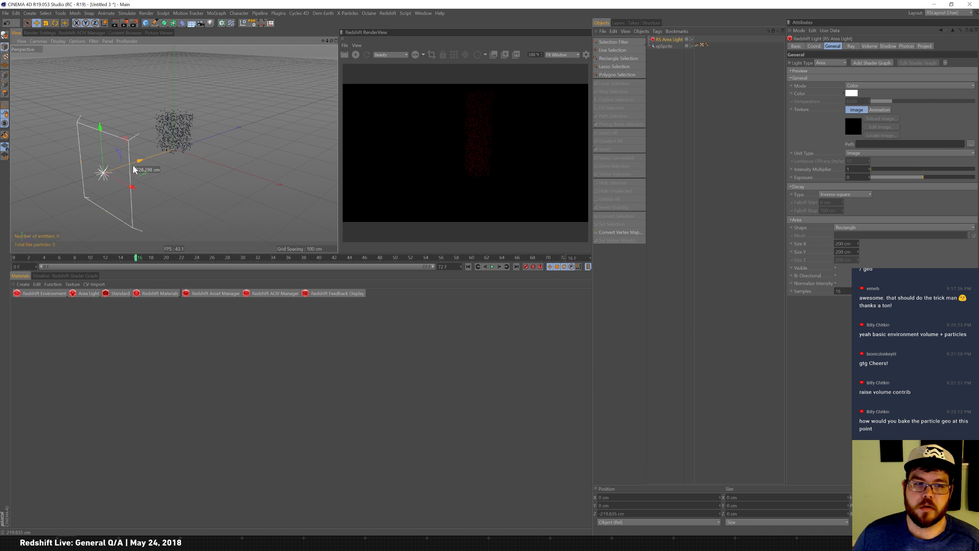
# Set the area light's shape to Mesh and assign the imported xpSprite Alembic object as its mesh.
pyautogui.click(665, 45)
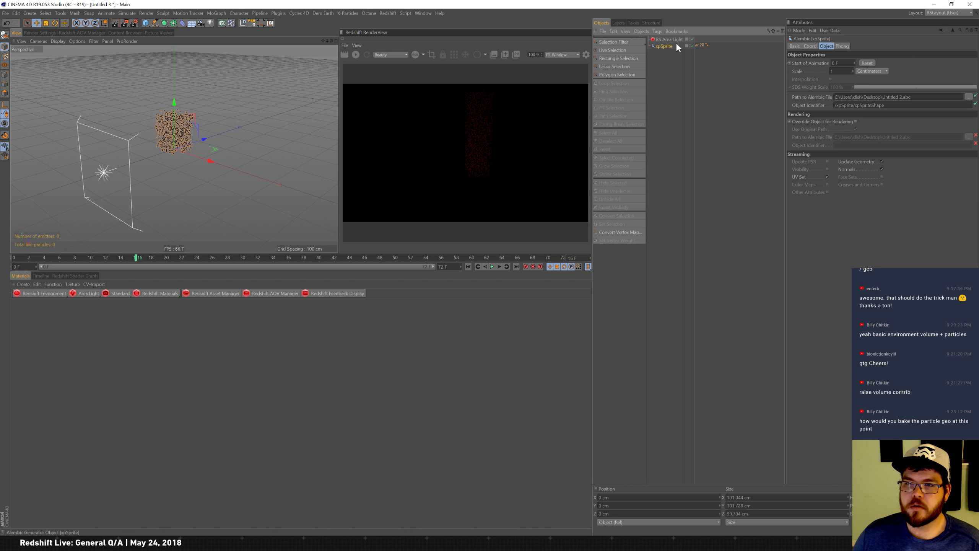
pyautogui.click(669, 39)
pyautogui.click(870, 228)
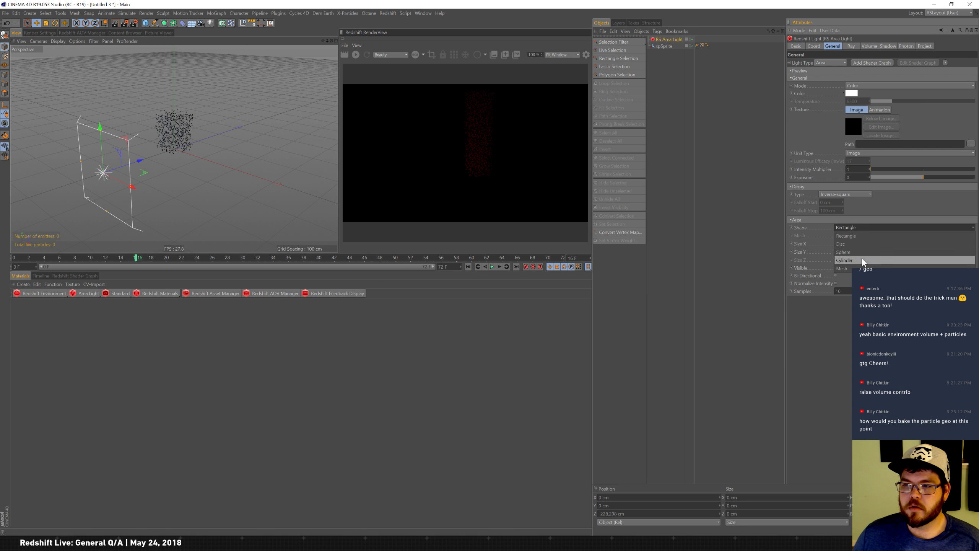
pyautogui.click(842, 268)
pyautogui.moveTo(666, 46); pyautogui.dragTo(864, 236)
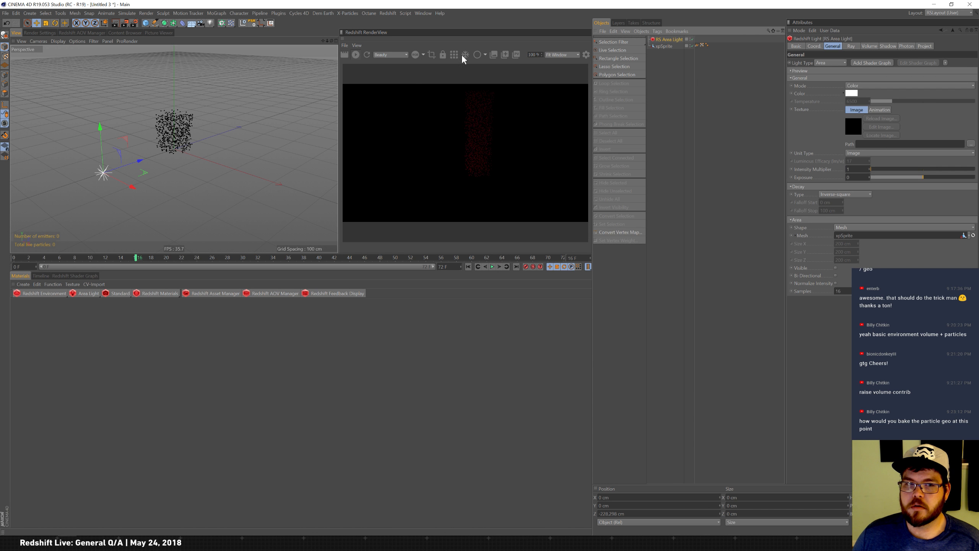
# Turn on the area light's Visible option and scrub the timeline forward to see the particles grow.
pyautogui.click(664, 46)
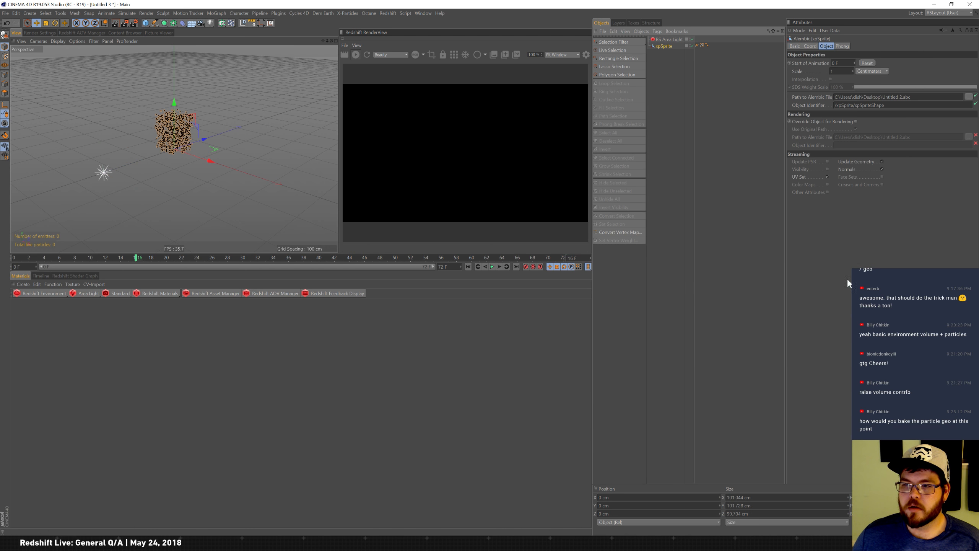
pyautogui.click(680, 40)
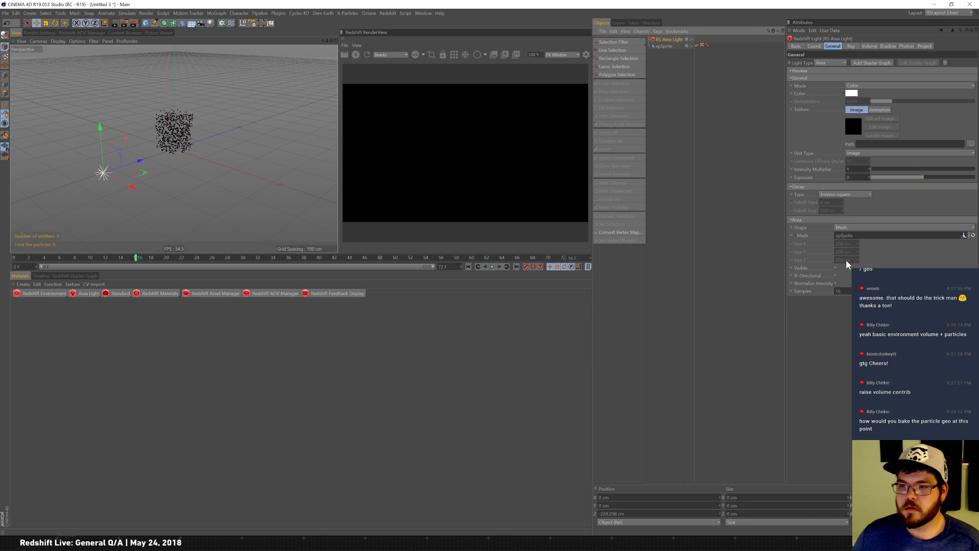
pyautogui.click(836, 268)
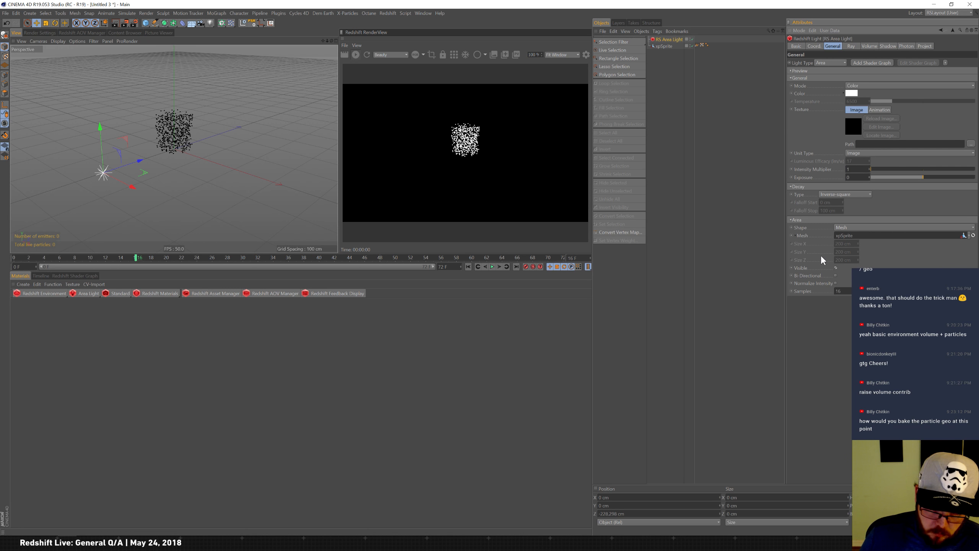
pyautogui.moveTo(123, 258); pyautogui.dragTo(590, 257)
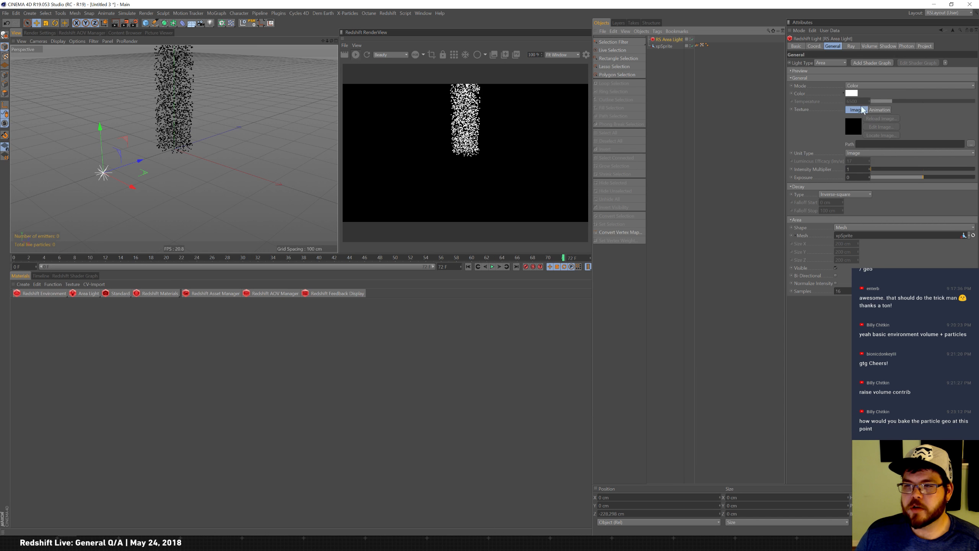
# Set the area light's color to purple in the color picker.
pyautogui.click(851, 94)
pyautogui.click(813, 130)
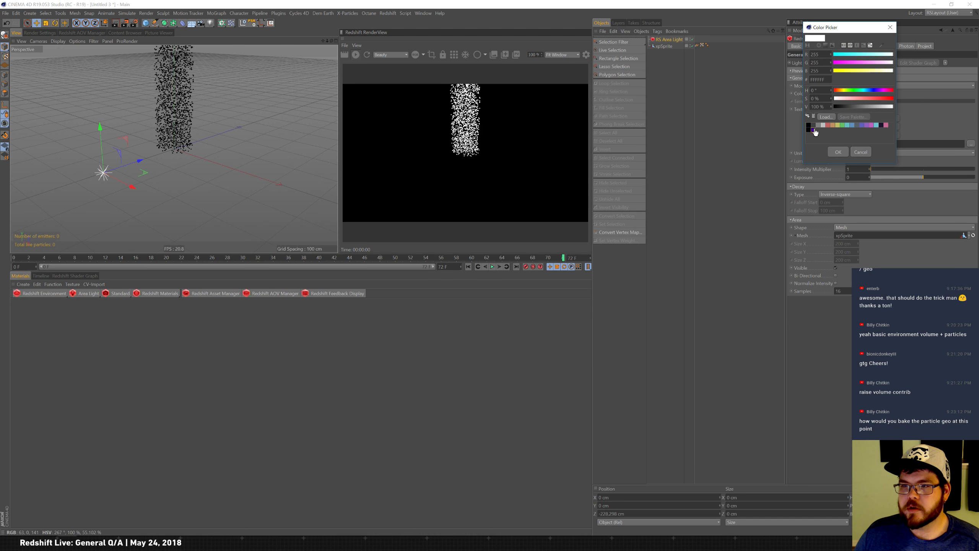
pyautogui.click(838, 152)
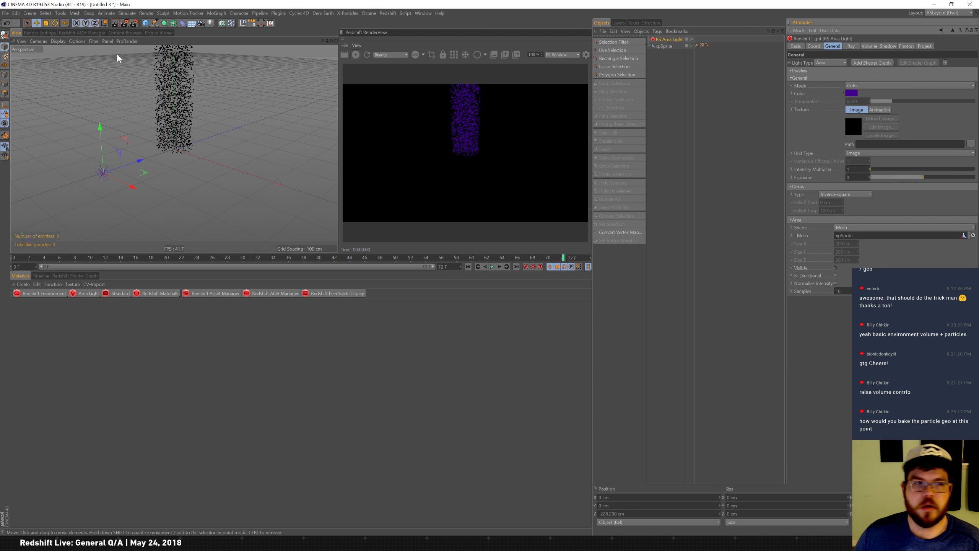
# Add a Redshift Environment object to the scene for volume scattering.
pyautogui.click(45, 292)
pyautogui.click(23, 326)
pyautogui.click(50, 296)
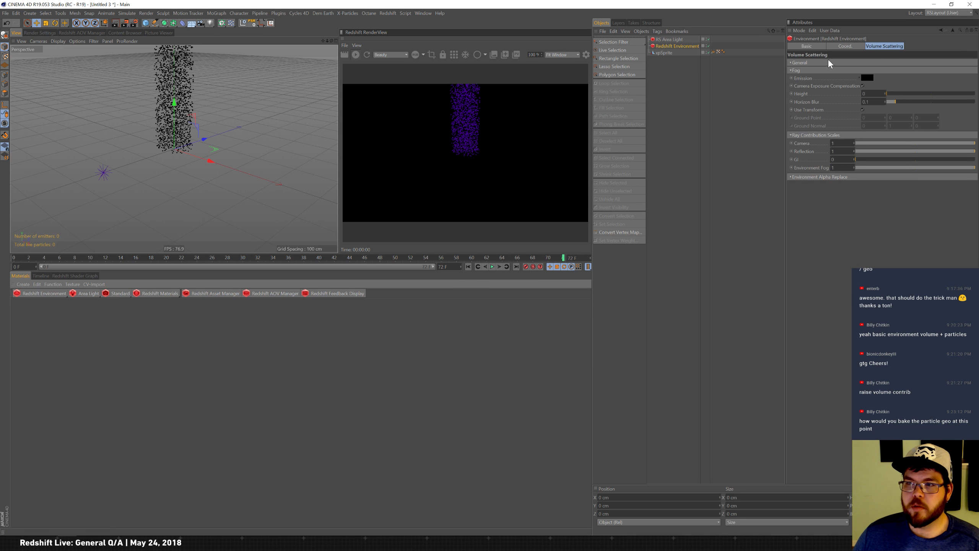
# Raise the area light's volume contribution scale to about 0.16.
pyautogui.click(674, 40)
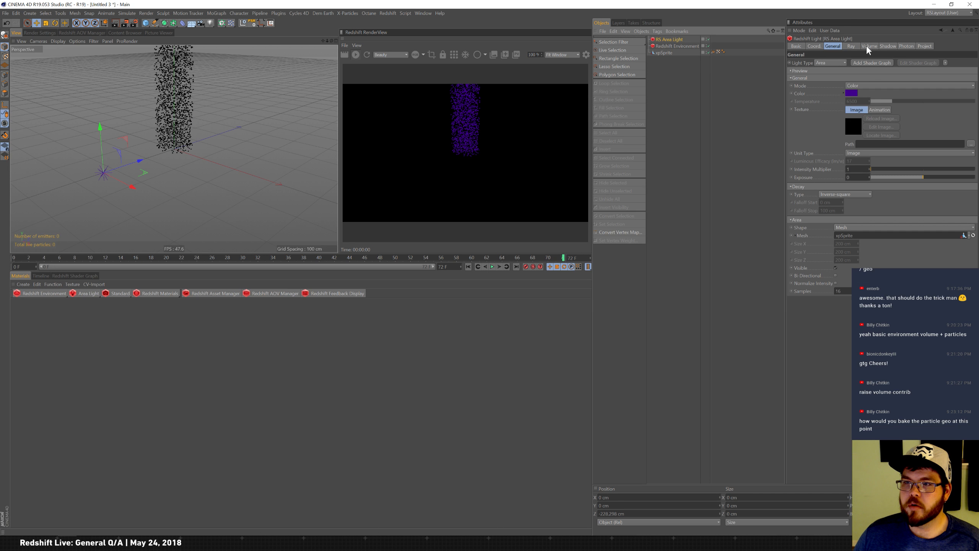
pyautogui.click(867, 46)
pyautogui.moveTo(867, 63)
pyautogui.mouseDown()
pyautogui.moveTo(884, 62)
pyautogui.moveTo(865, 61)
pyautogui.moveTo(875, 63)
pyautogui.mouseUp()
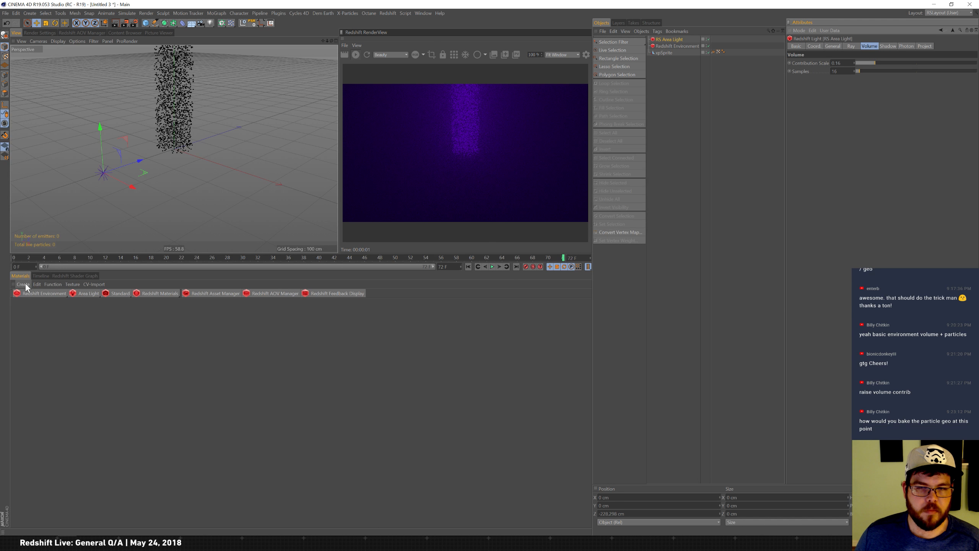
# Copy the RS Particle material from the RS_PolkyCrystal.c4d document and return to the Untitled 3 scene.
pyautogui.click(424, 13)
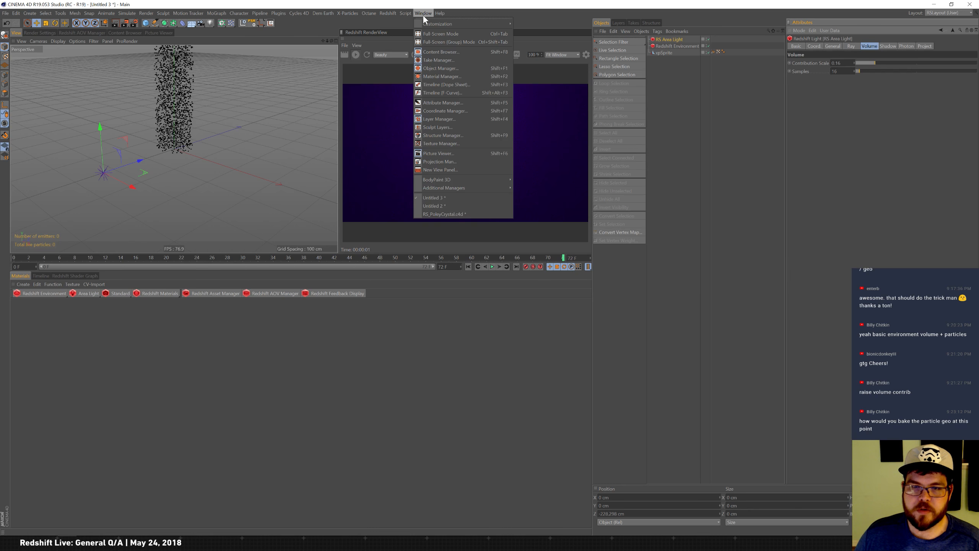
pyautogui.click(475, 214)
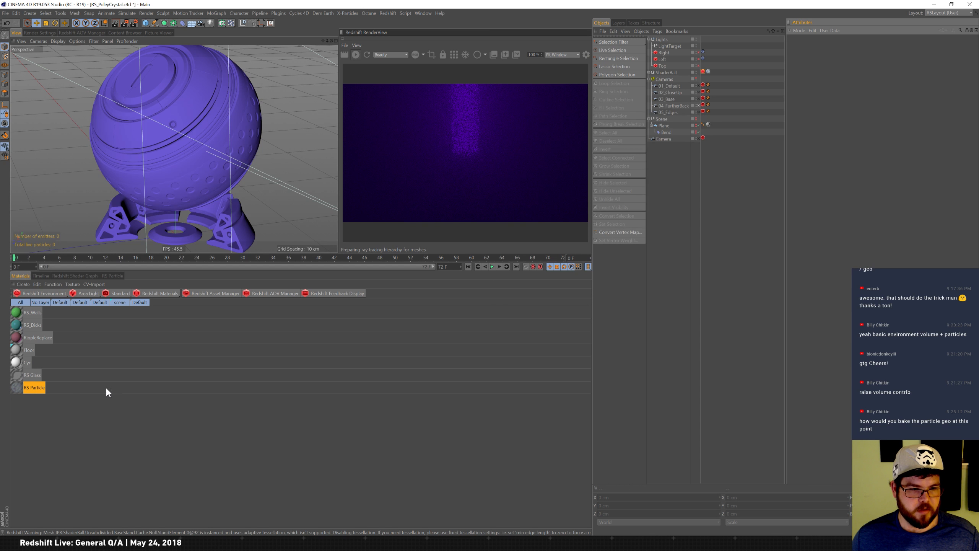
pyautogui.moveTo(92, 415); pyautogui.dragTo(18, 388)
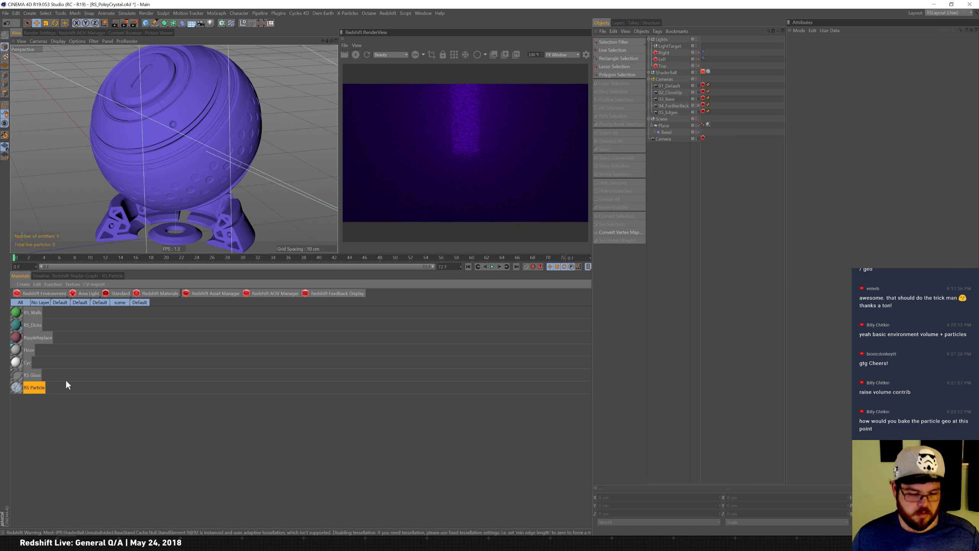
pyautogui.click(428, 13)
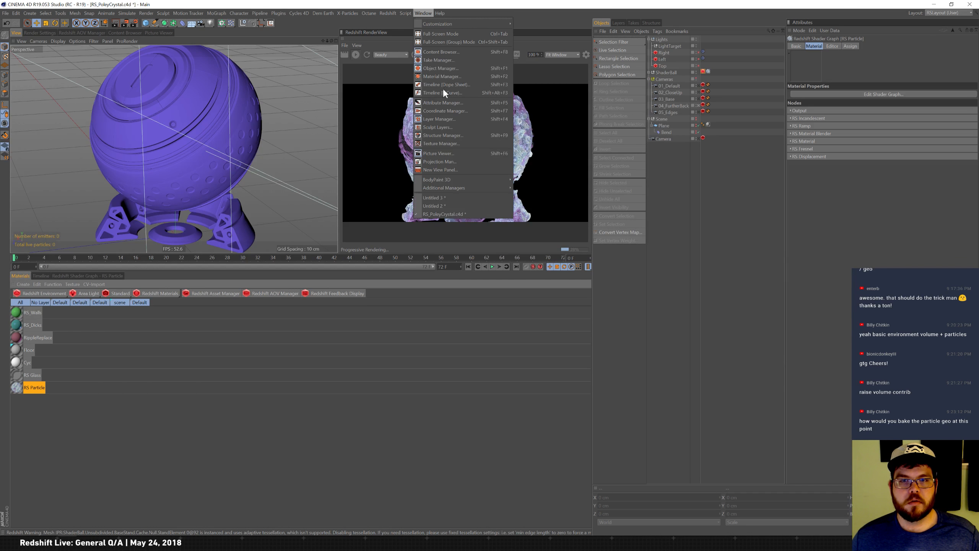
pyautogui.click(467, 197)
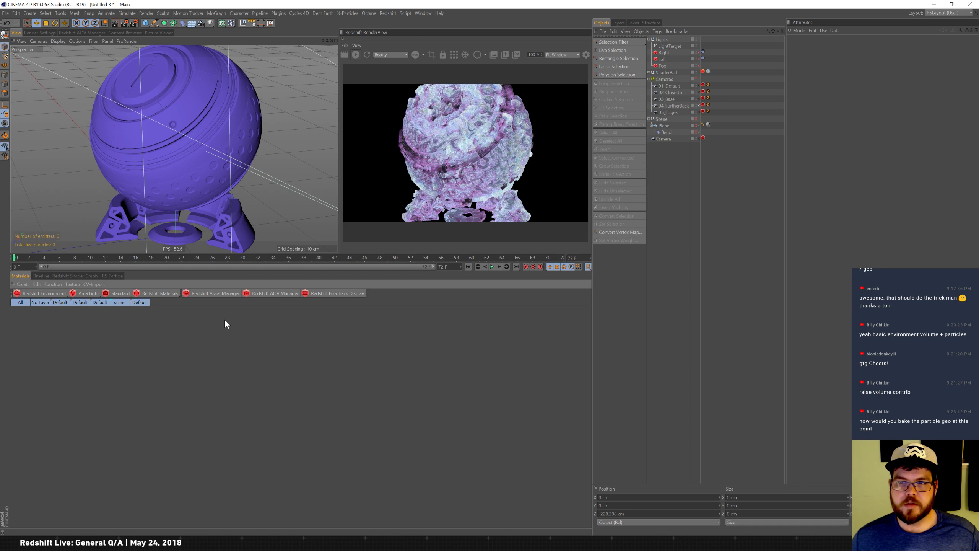
# Apply the RS Particle material to the xpSprite object and delete the extra texture tag.
pyautogui.moveTo(34, 312); pyautogui.dragTo(712, 43)
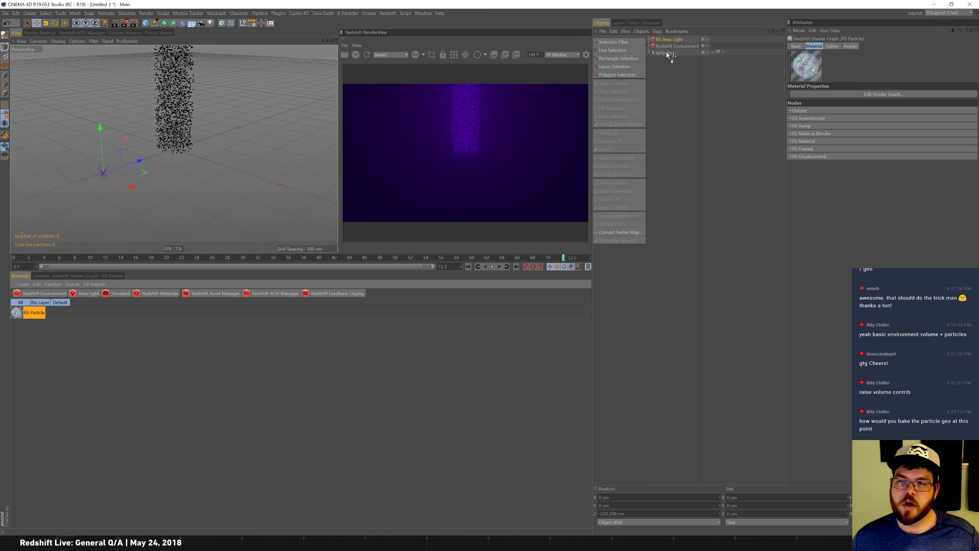
pyautogui.moveTo(668, 54); pyautogui.dragTo(671, 54)
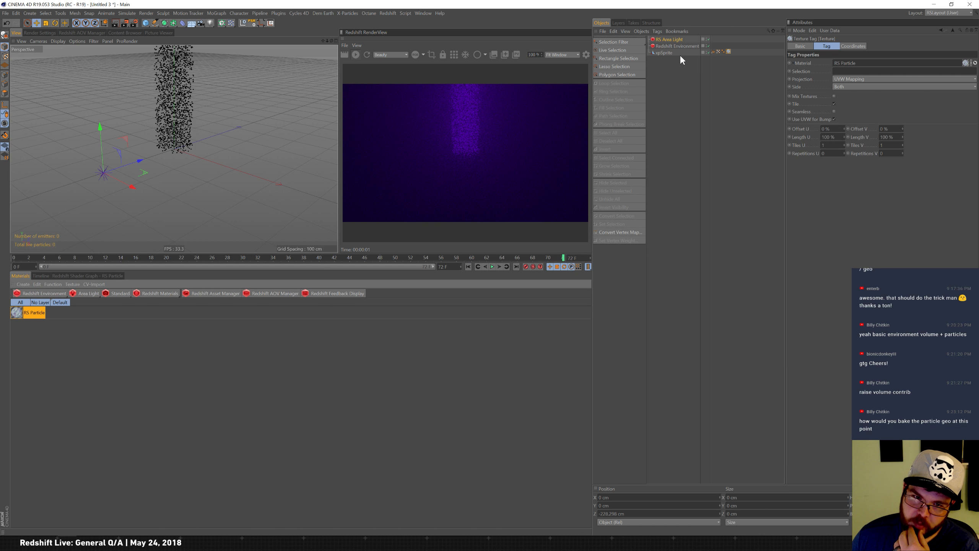
pyautogui.press('Delete')
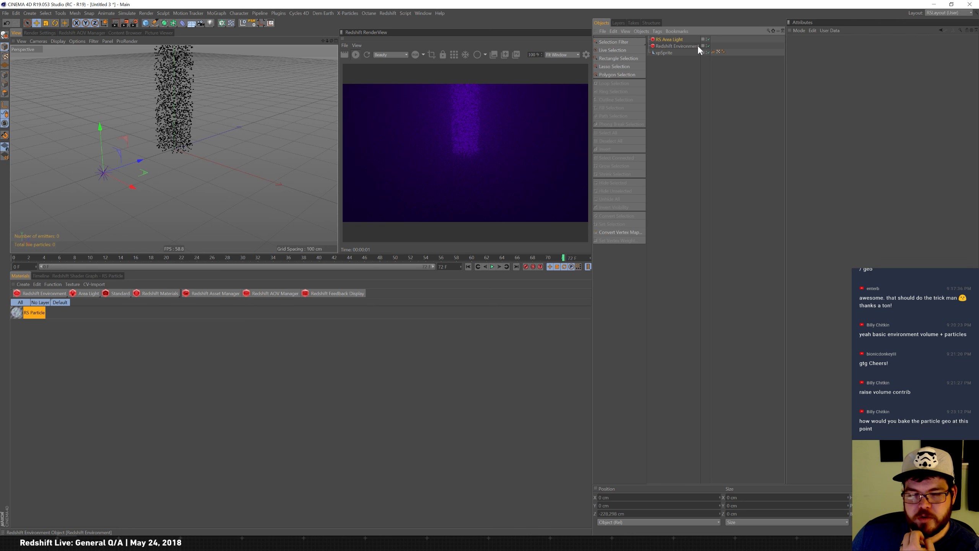
# Select the Redshift Environment, expand its volume scattering settings and raise the attenuation to about 0.11.
pyautogui.click(665, 50)
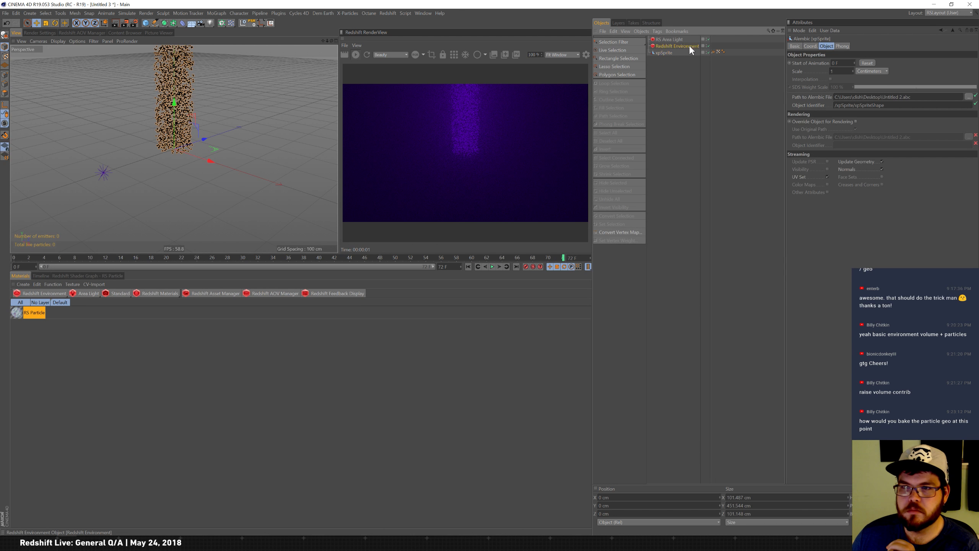
pyautogui.click(690, 46)
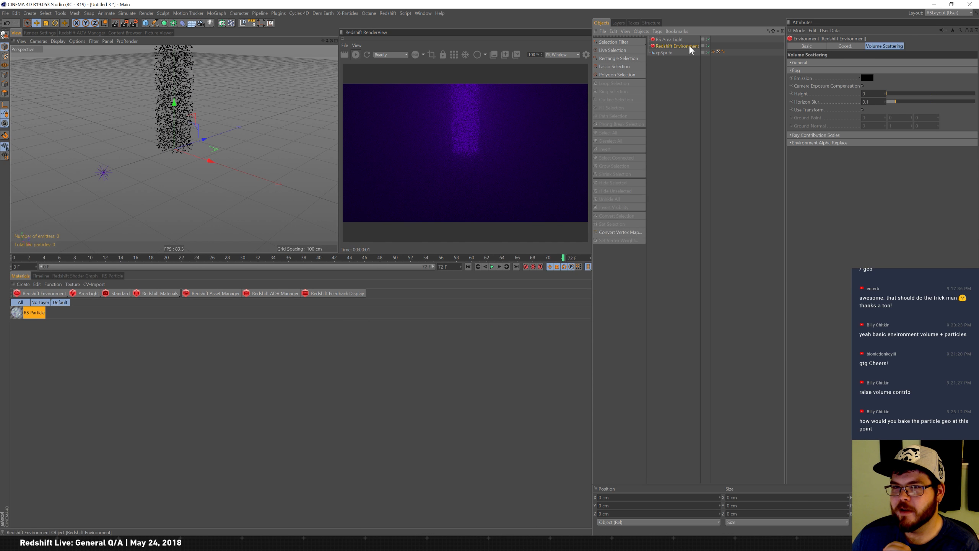
pyautogui.click(804, 63)
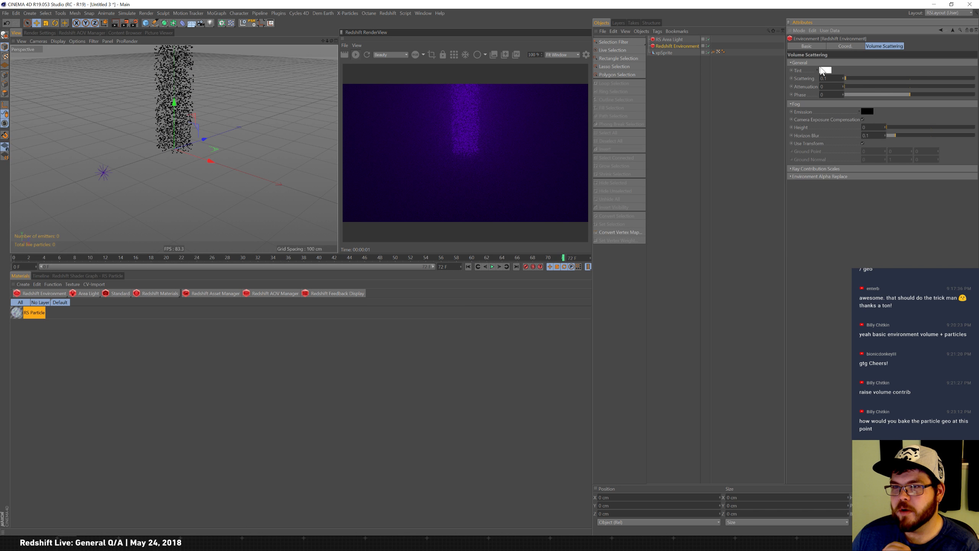
pyautogui.moveTo(859, 86); pyautogui.dragTo(898, 96)
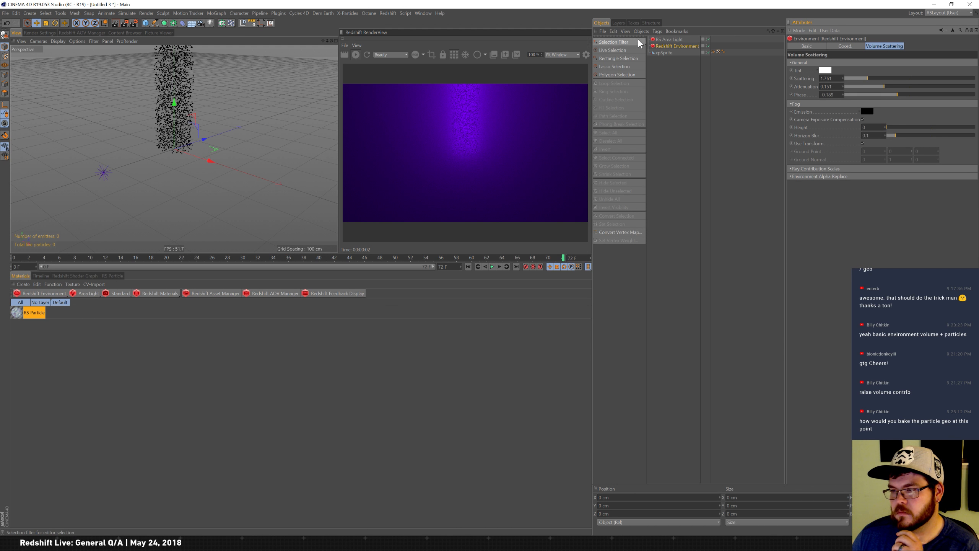
# Switch to the Untitled 2 document to inspect it, then return to Untitled 3.
pyautogui.click(423, 13)
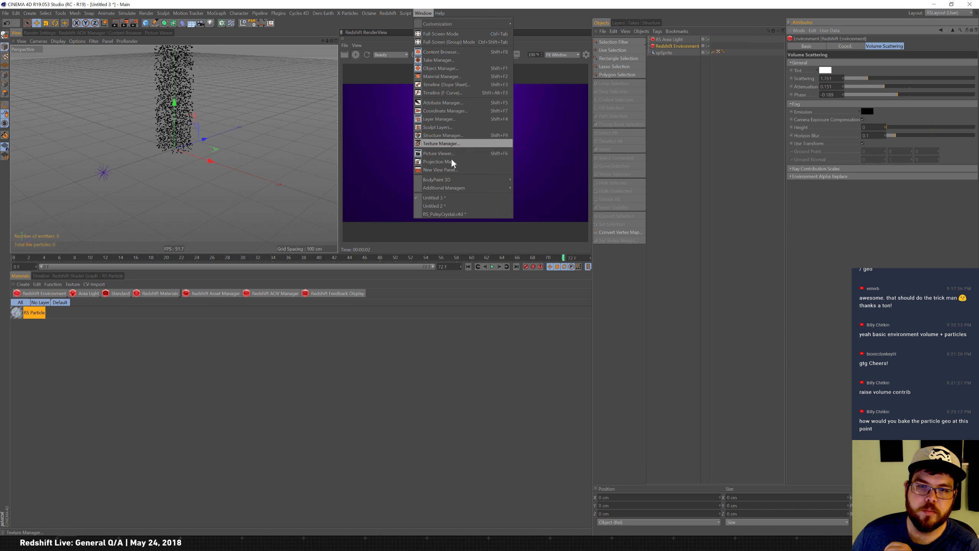
pyautogui.click(453, 208)
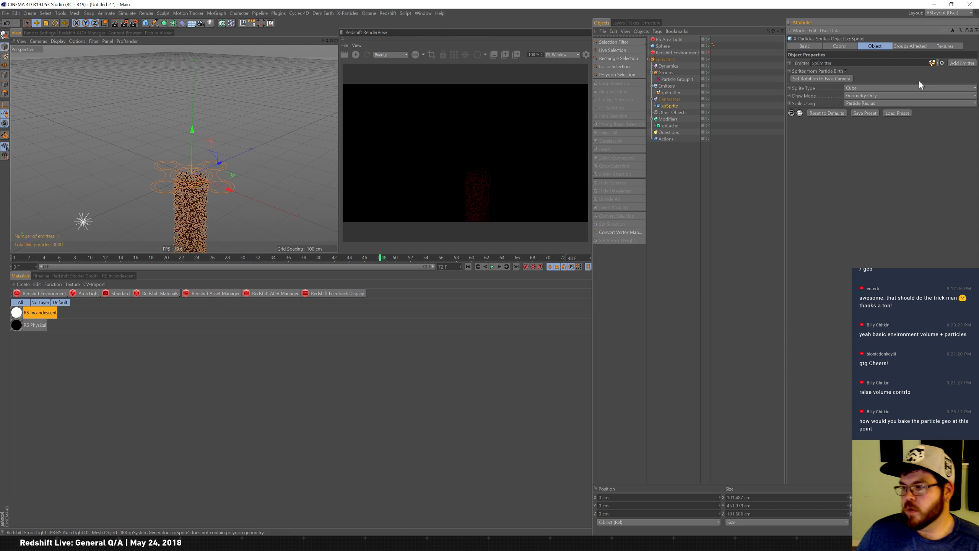
pyautogui.click(424, 13)
pyautogui.click(446, 197)
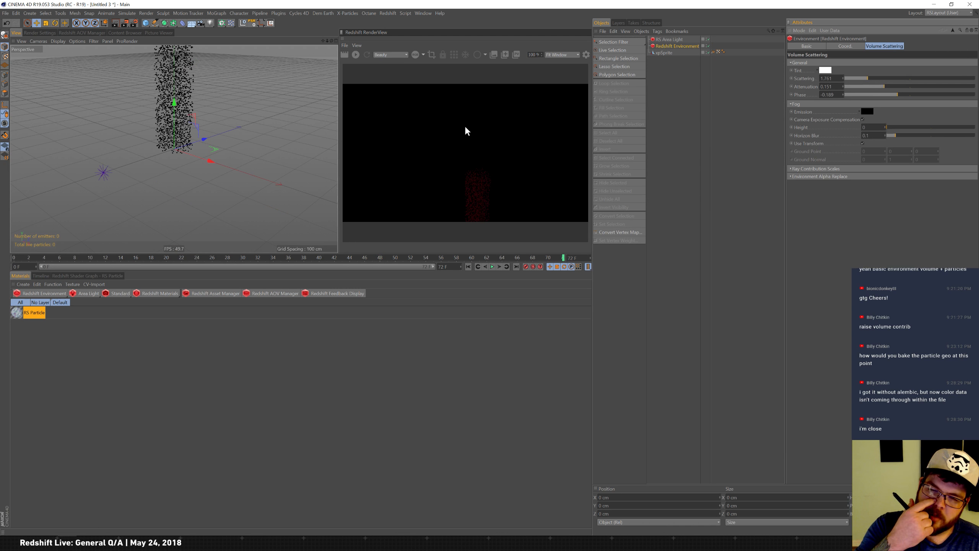
# Restart the render and set volume scattering to about 4.7, attenuation about 0.06 and phase about 0.12.
pyautogui.click(355, 54)
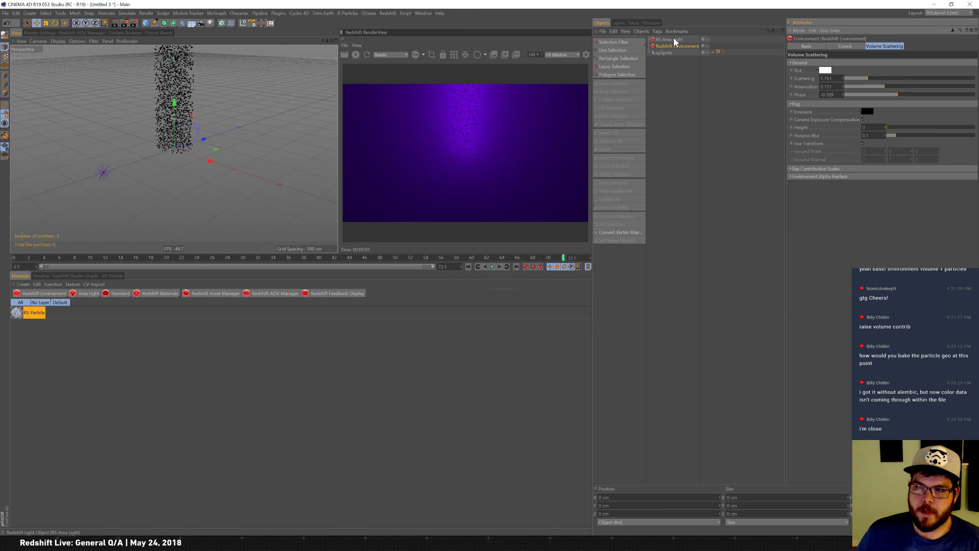
pyautogui.moveTo(862, 80); pyautogui.dragTo(857, 80)
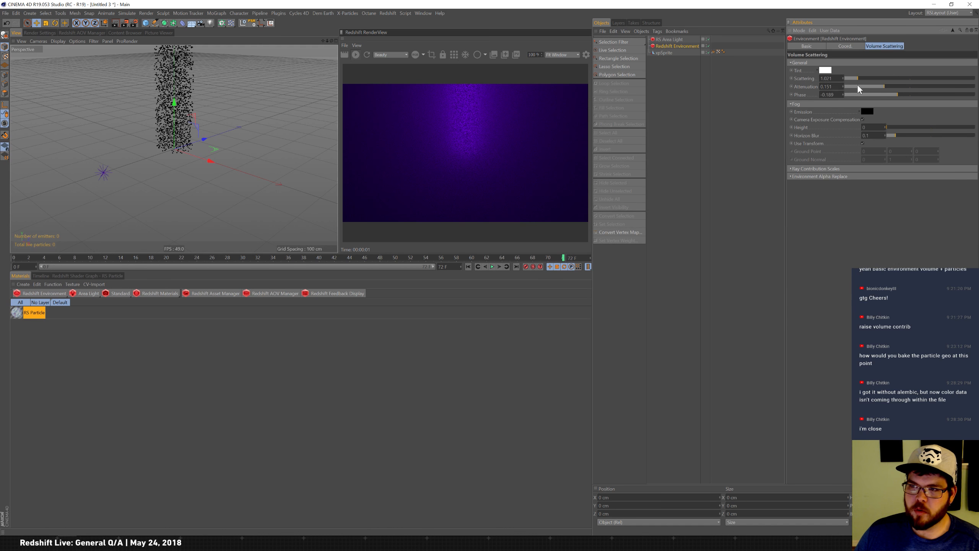
pyautogui.moveTo(893, 97); pyautogui.dragTo(850, 82)
pyautogui.moveTo(861, 80); pyautogui.dragTo(907, 80)
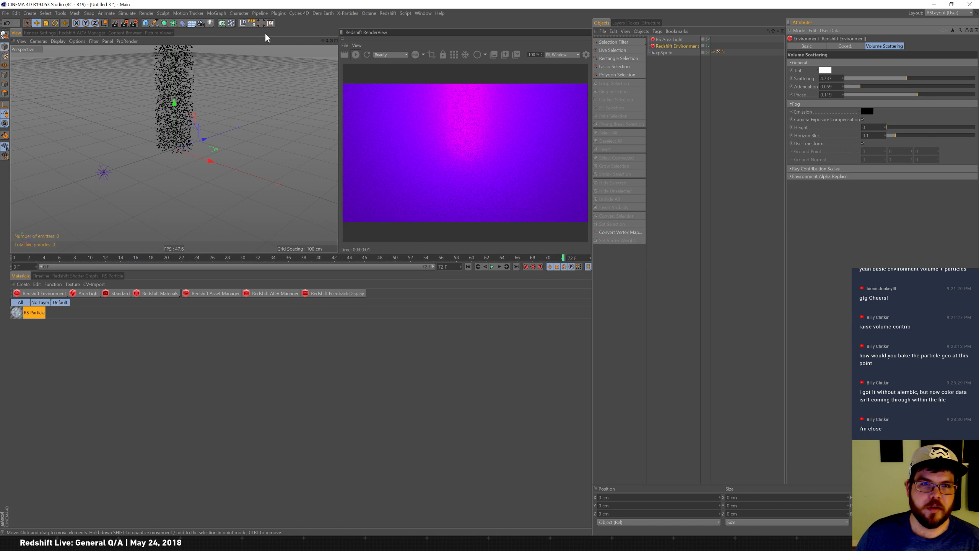
# Add a Redshift camera to the scene and select its Redshift camera tag.
pyautogui.click(118, 348)
pyautogui.click(694, 219)
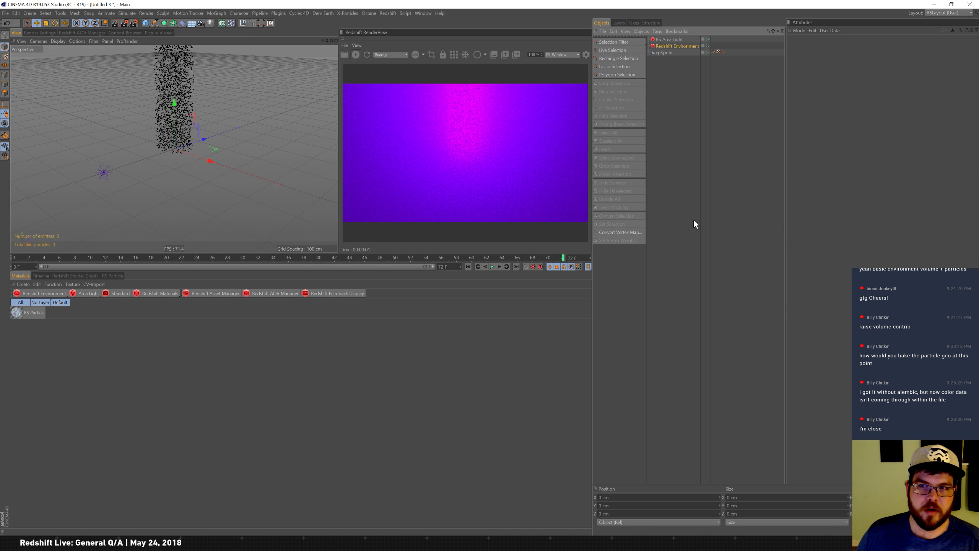
pyautogui.click(123, 293)
pyautogui.moveTo(666, 39); pyautogui.dragTo(703, 82)
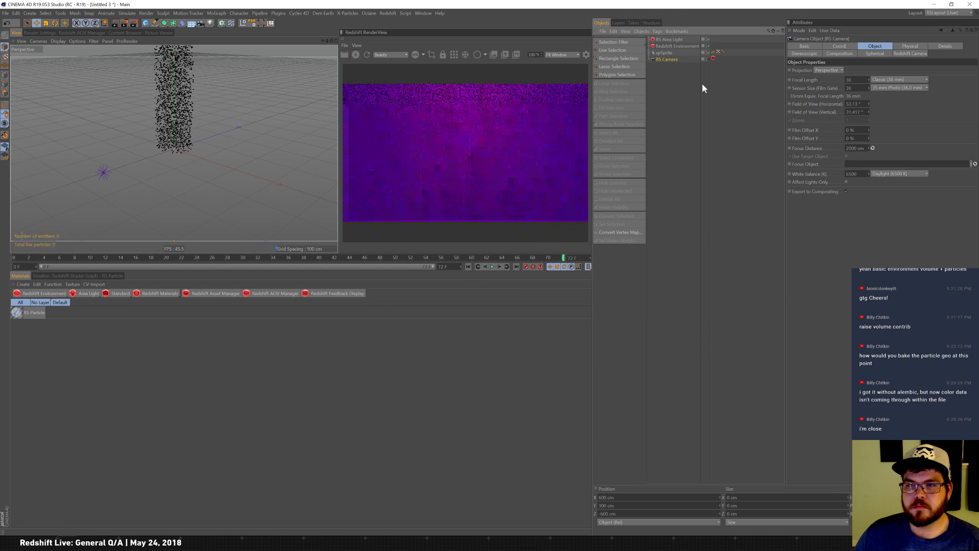
pyautogui.click(714, 59)
# Enable the camera tag's exposure and set allowed overexposure to 1 and black crush amount to 1.
pyautogui.click(842, 47)
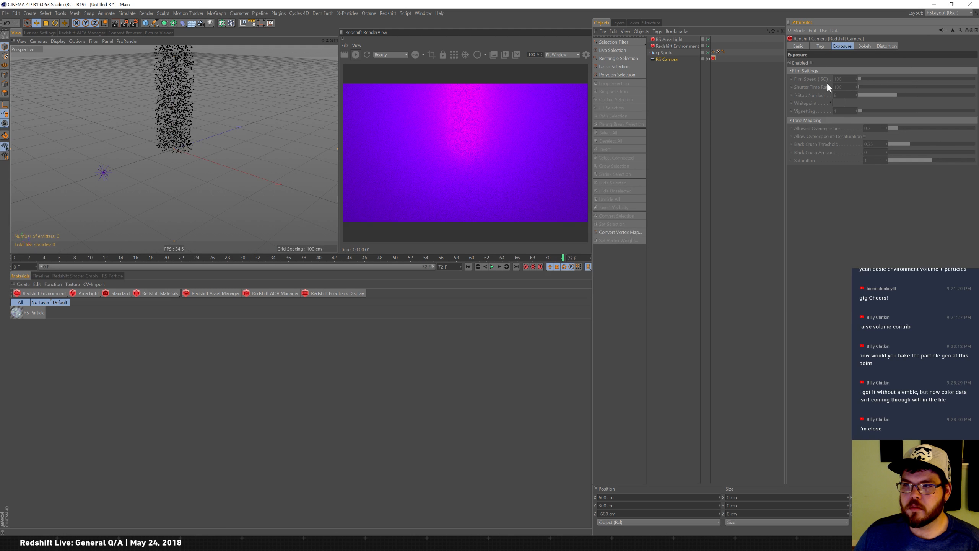
pyautogui.click(811, 63)
pyautogui.moveTo(927, 127); pyautogui.dragTo(975, 128)
pyautogui.click(956, 152)
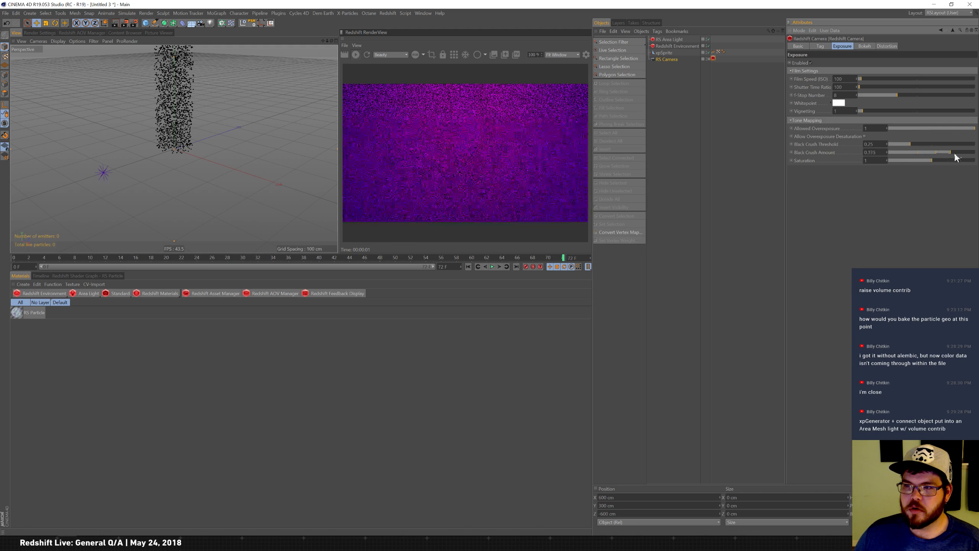
pyautogui.moveTo(956, 152); pyautogui.dragTo(978, 152)
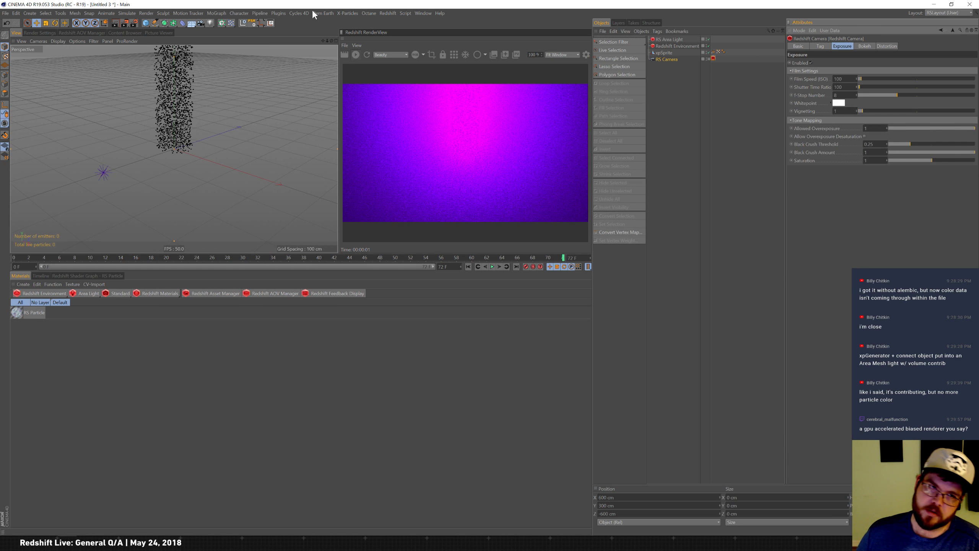
# Set the Redshift render settings' secondary GI engine to Brute Force.
pyautogui.click(34, 33)
pyautogui.click(29, 80)
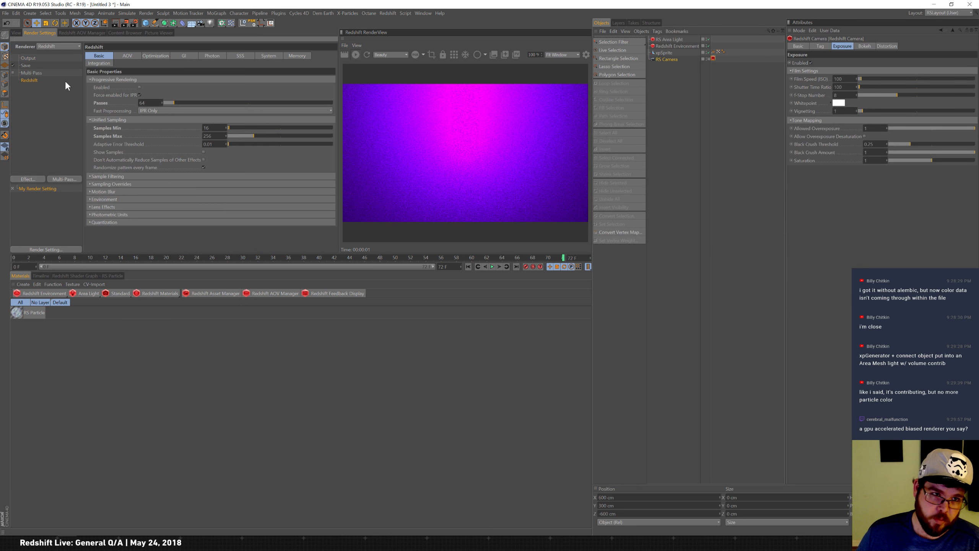
pyautogui.click(191, 56)
pyautogui.click(184, 95)
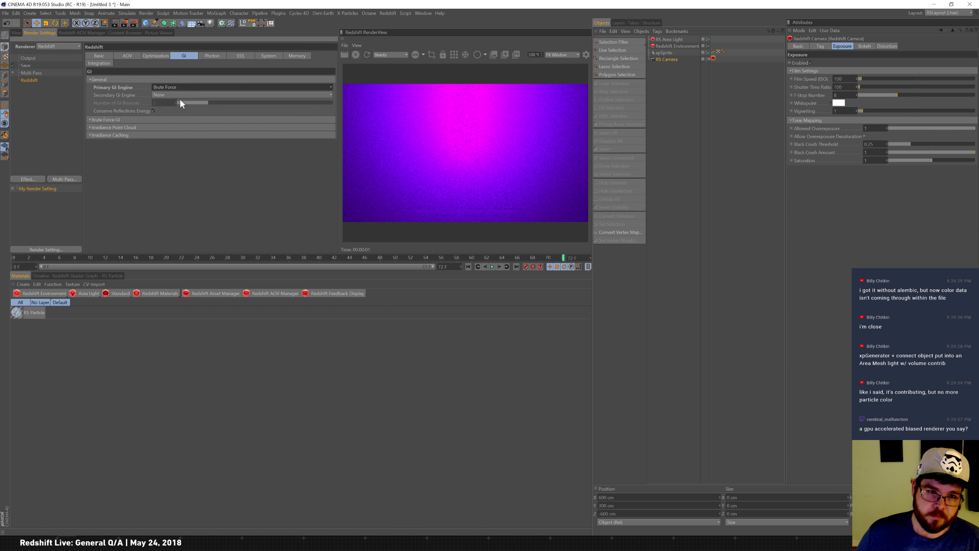
pyautogui.click(176, 128)
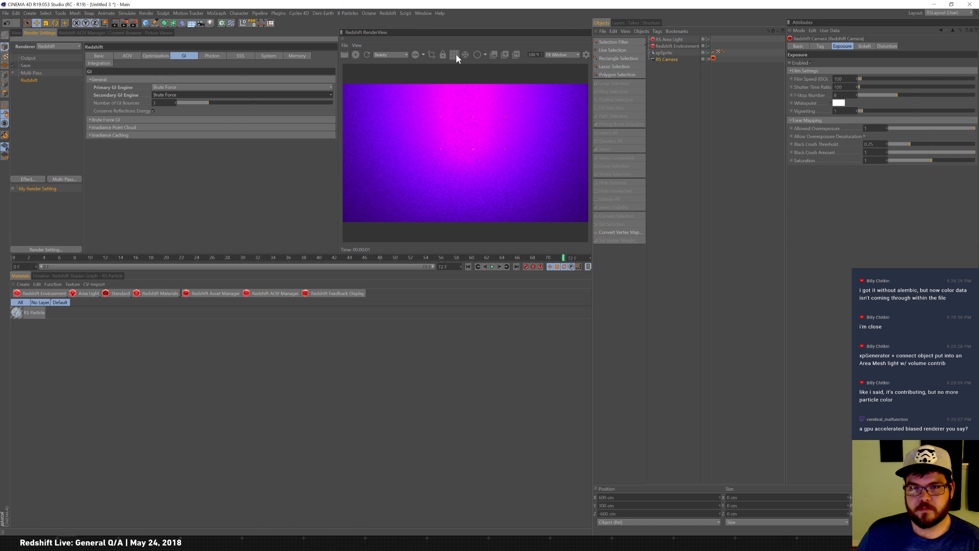
pyautogui.click(16, 33)
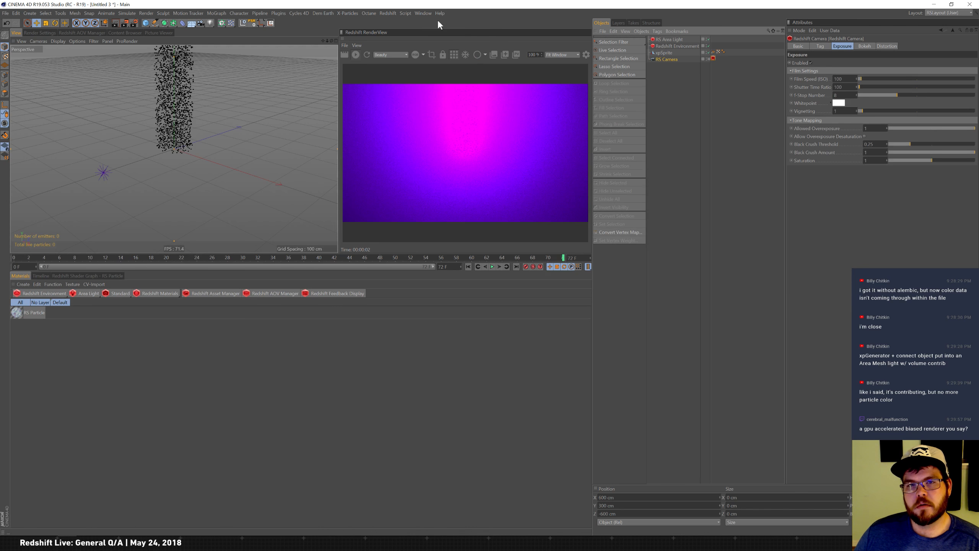
# Switch to the Untitled 2 document and inspect the RS Area Light's ray and general settings.
pyautogui.click(423, 12)
pyautogui.click(452, 205)
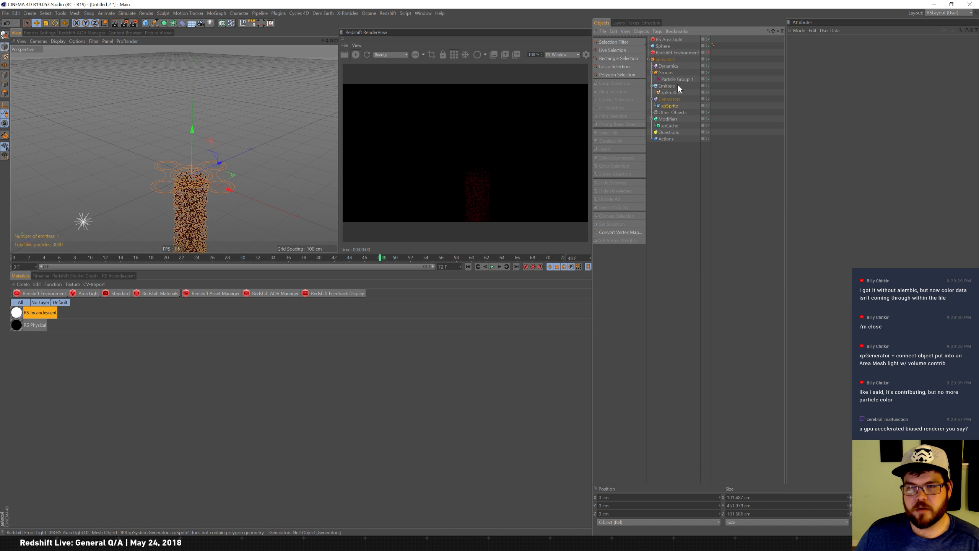
pyautogui.click(673, 39)
pyautogui.click(851, 46)
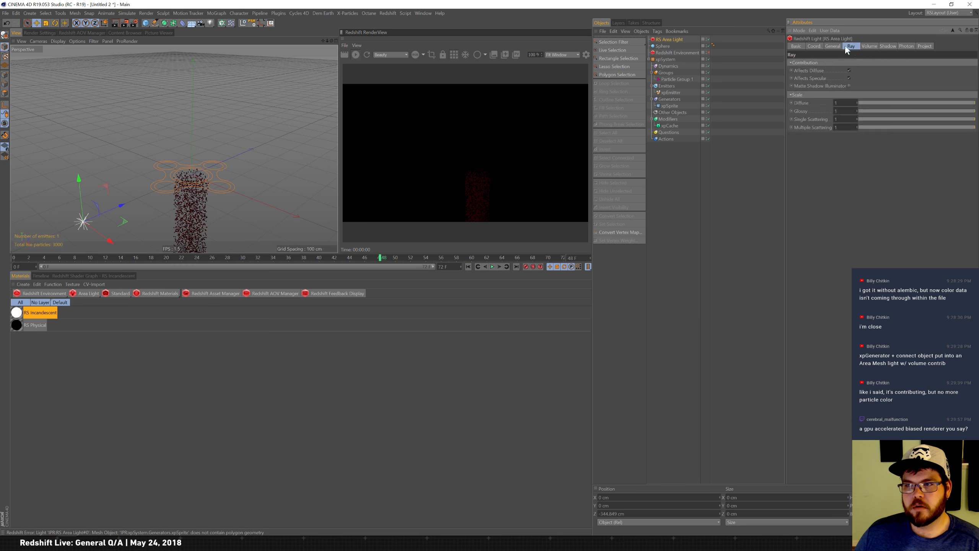
pyautogui.click(833, 46)
# Place the xpSprite object inside a new Connect object.
pyautogui.click(670, 105)
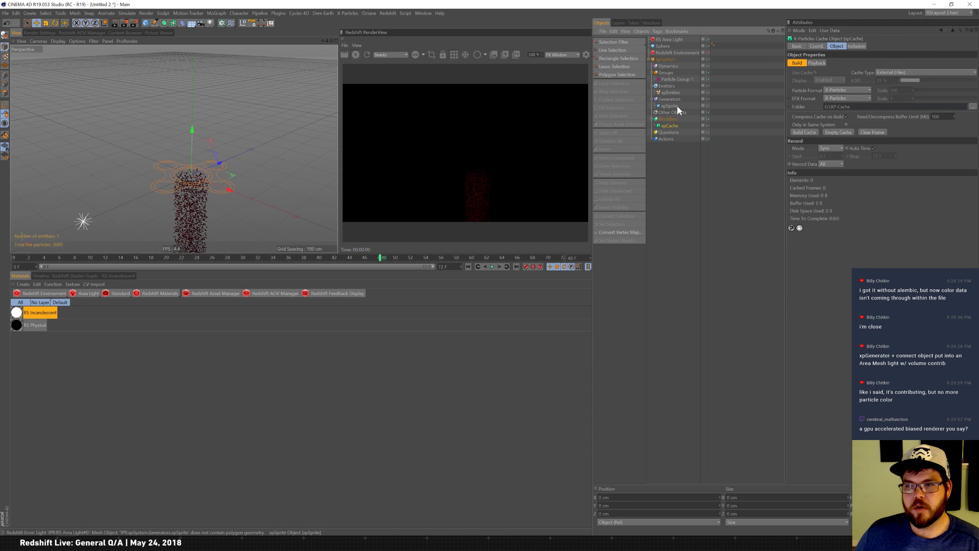
pyautogui.moveTo(166, 23); pyautogui.dragTo(269, 41)
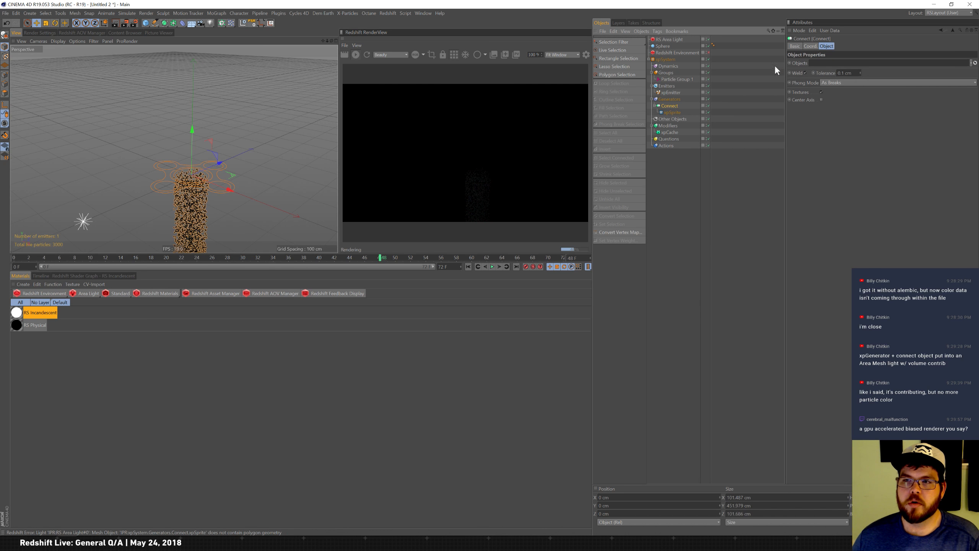
# Set the RS Area Light's mesh to the Connect object.
pyautogui.click(680, 39)
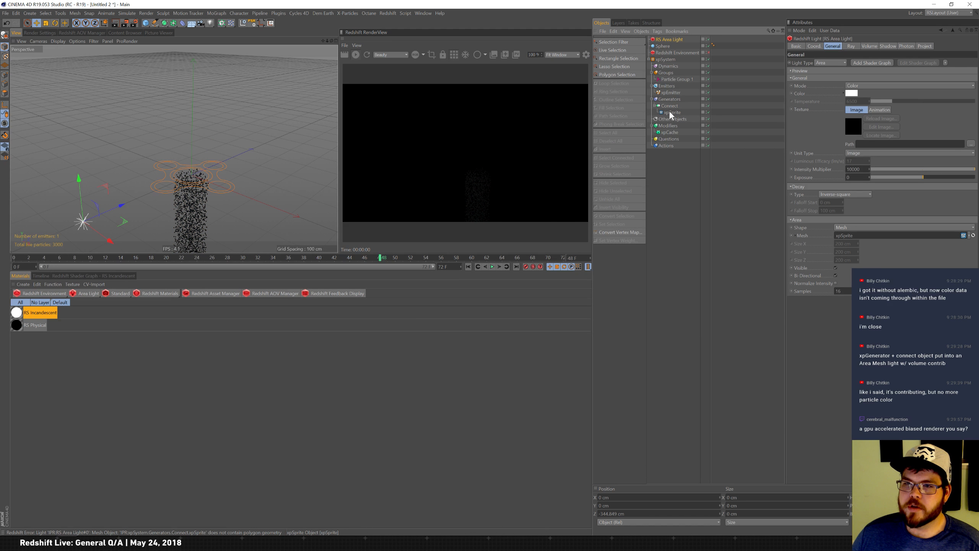
pyautogui.moveTo(671, 110); pyautogui.dragTo(870, 236)
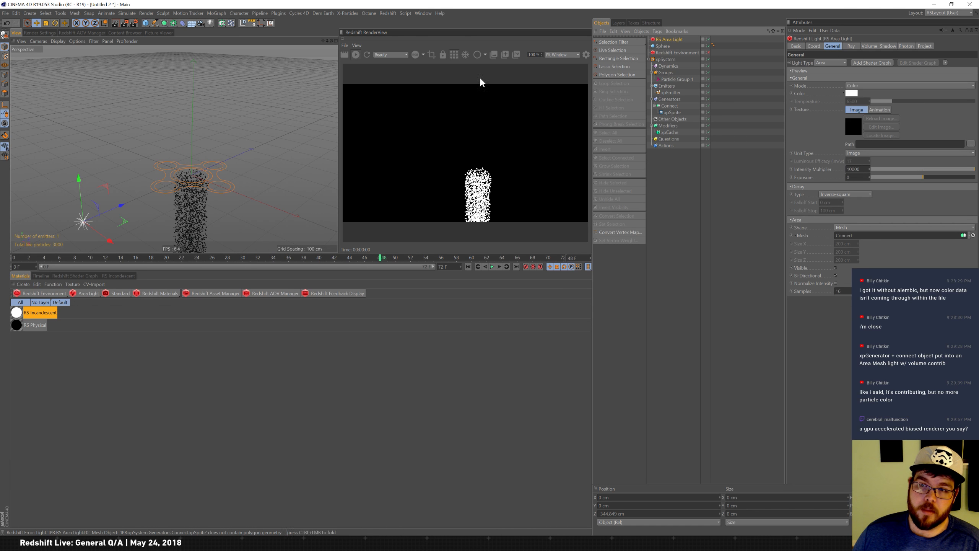
# Delete the RS Incandescent and RS Physical materials from the material manager.
pyautogui.click(27, 310)
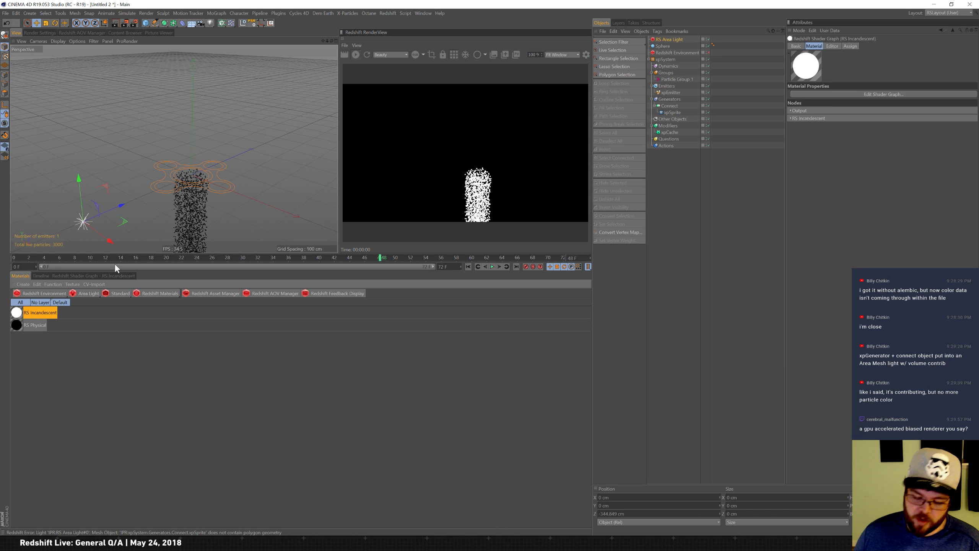
pyautogui.press('Delete')
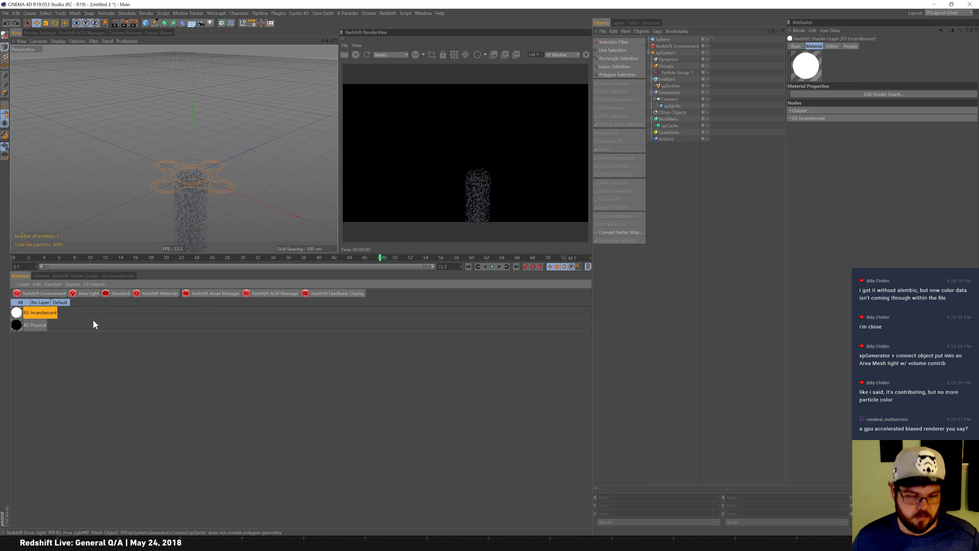
pyautogui.hotkey('ctrl', 'z')
pyautogui.click(25, 312)
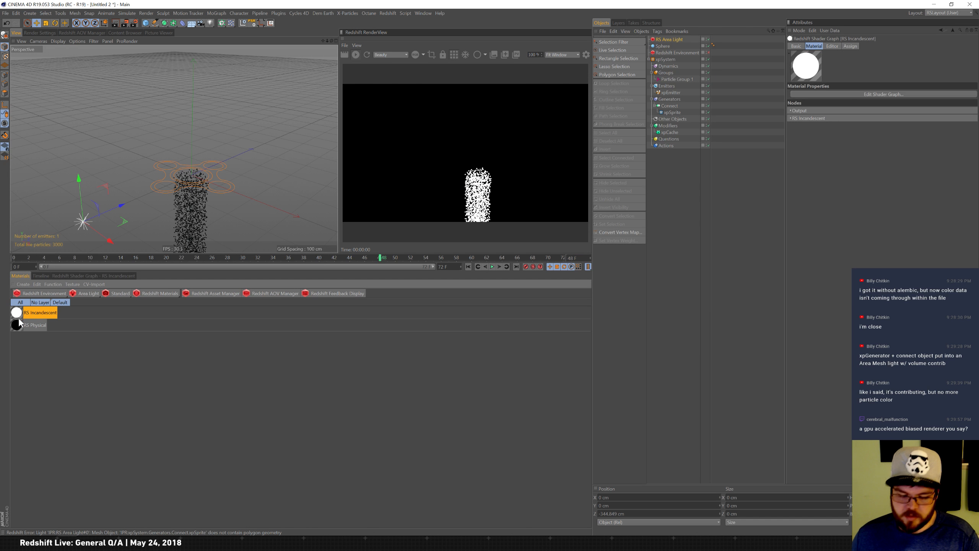
pyautogui.press('Delete')
pyautogui.click(23, 315)
pyautogui.press('Delete')
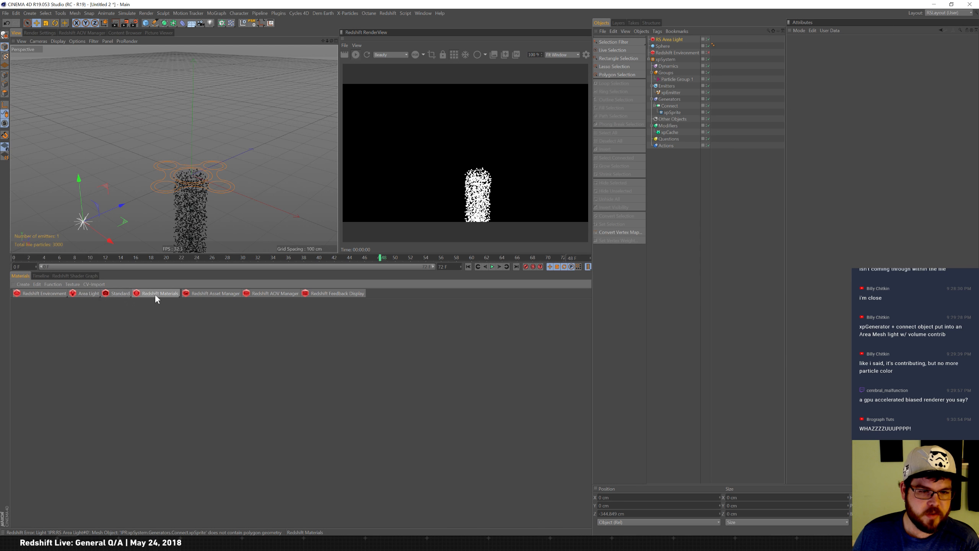
# Create a Redshift Physical light material and apply it to the RS Area Light.
pyautogui.click(168, 294)
pyautogui.moveTo(183, 297)
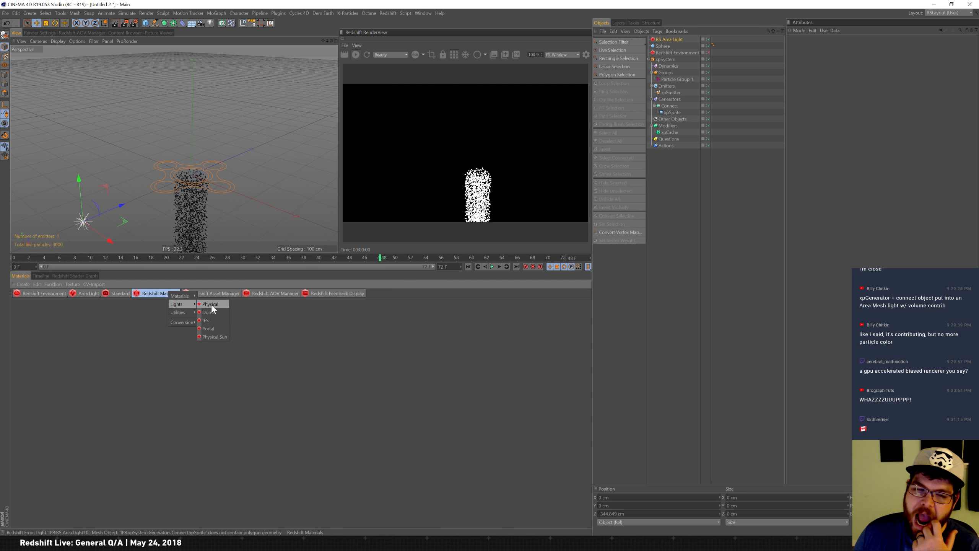
pyautogui.click(212, 305)
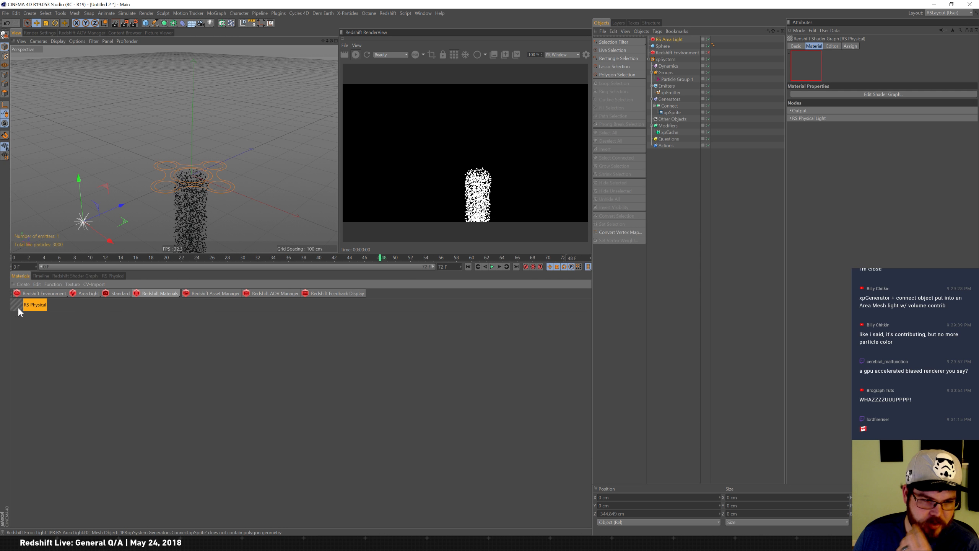
pyautogui.moveTo(19, 309); pyautogui.dragTo(683, 39)
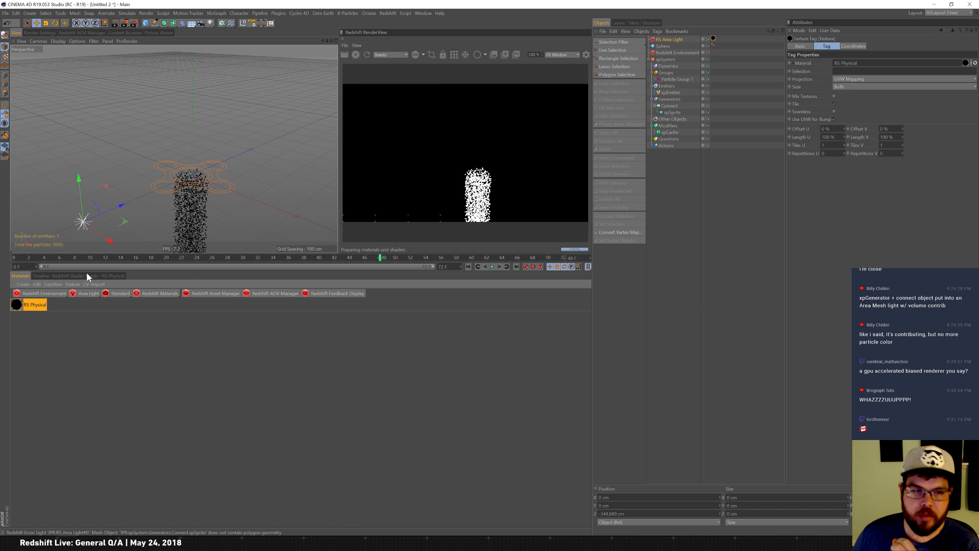
# Open the RS Physical material's shader graph and reposition the RS Physical Light node.
pyautogui.click(96, 276)
pyautogui.click(213, 380)
pyautogui.moveTo(248, 376); pyautogui.dragTo(347, 371)
pyautogui.moveTo(214, 377); pyautogui.dragTo(259, 364)
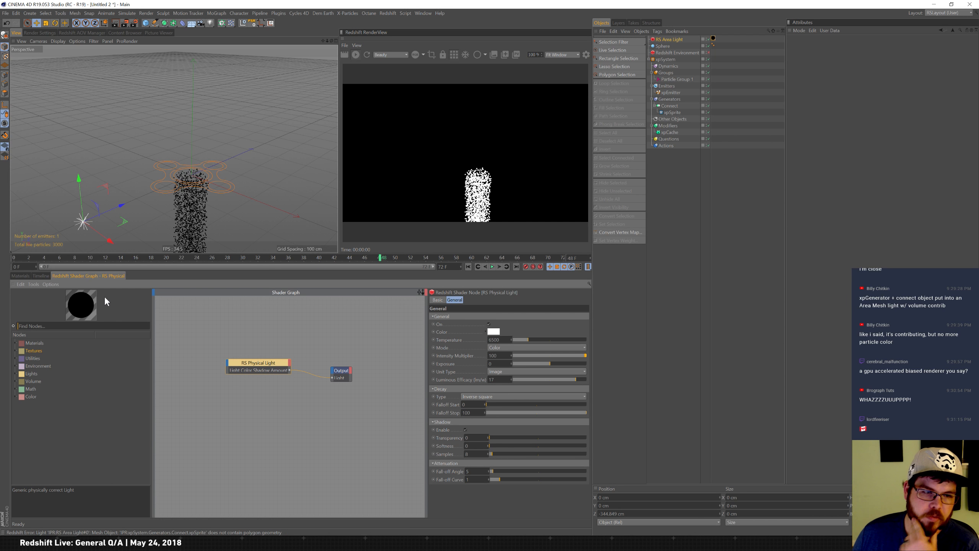
# Add a Color User Data node reading the particle color attribute RSPColor and connect it to the RS Physical Light's Color input.
pyautogui.write('us')
pyautogui.click(48, 359)
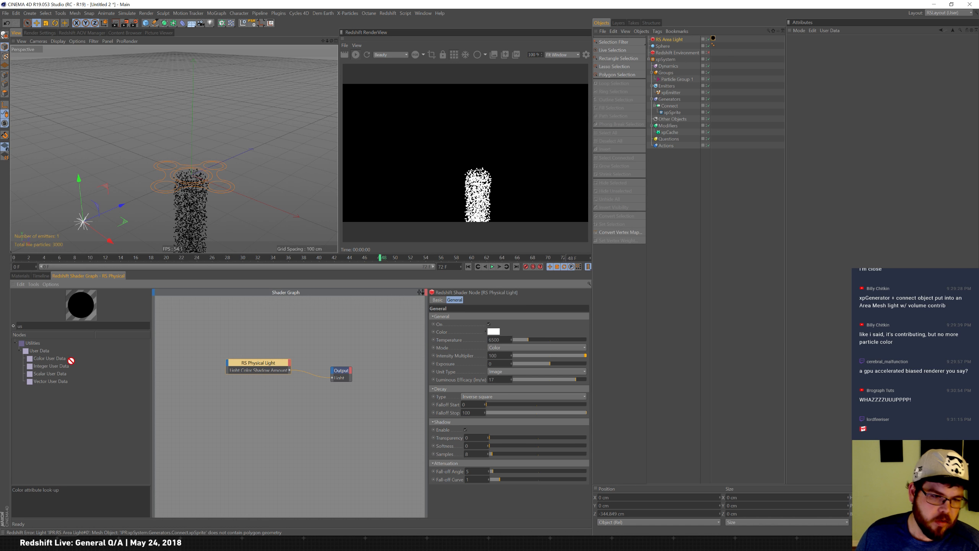
pyautogui.click(587, 317)
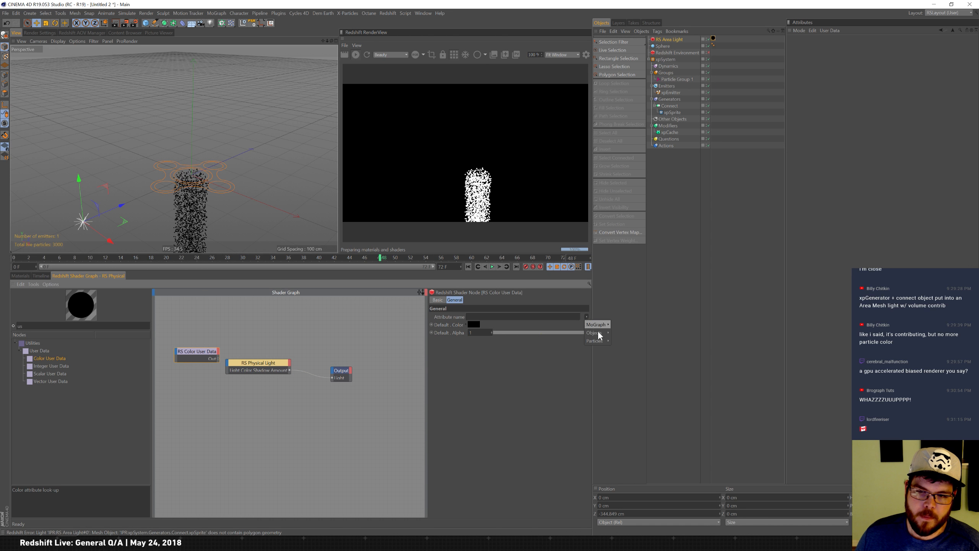
pyautogui.click(625, 340)
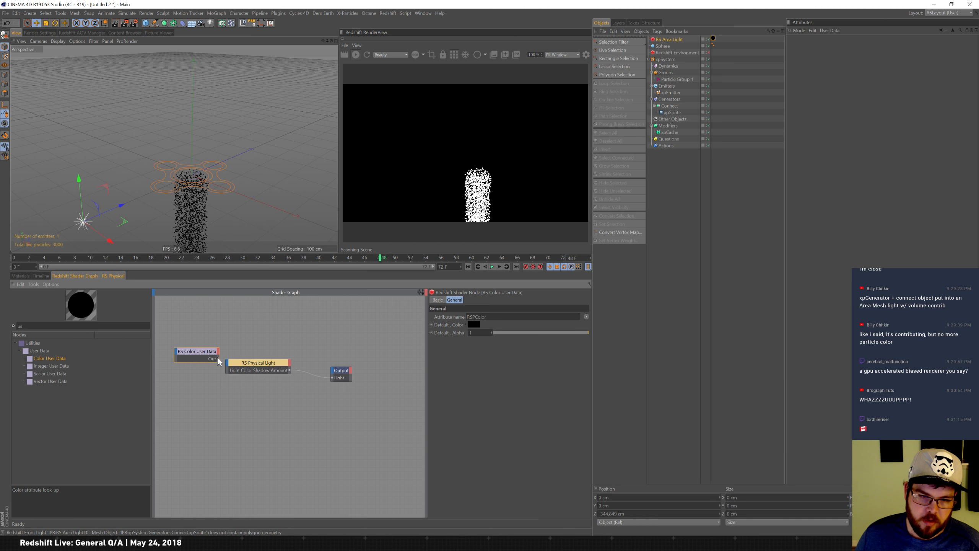
pyautogui.moveTo(218, 359); pyautogui.dragTo(229, 368)
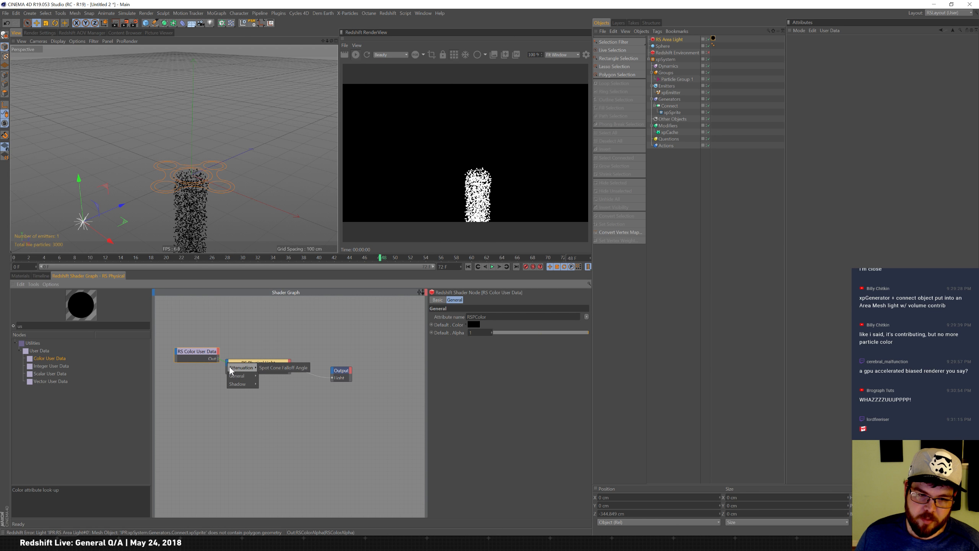
pyautogui.click(267, 376)
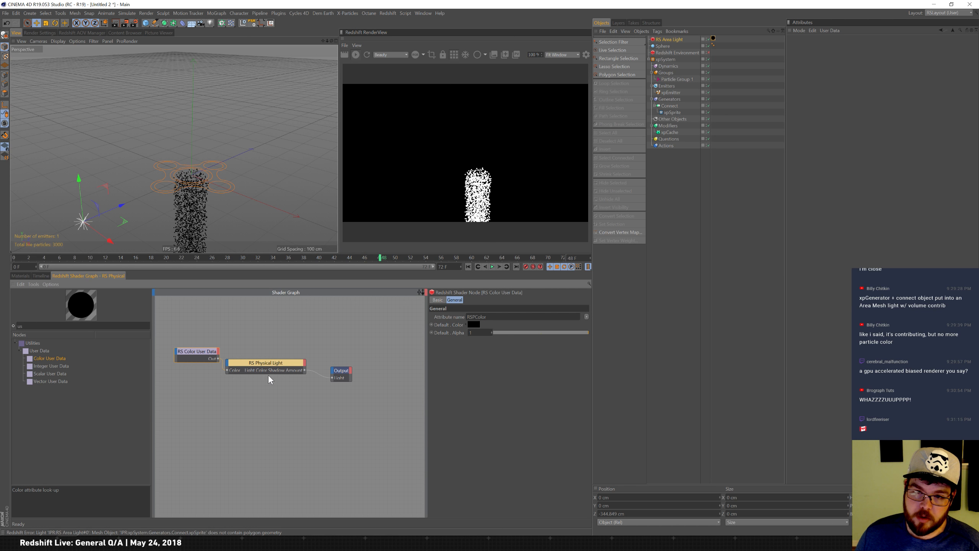
# Rearrange the RS Physical Light and Output nodes in the shader graph.
pyautogui.moveTo(267, 363); pyautogui.dragTo(279, 351)
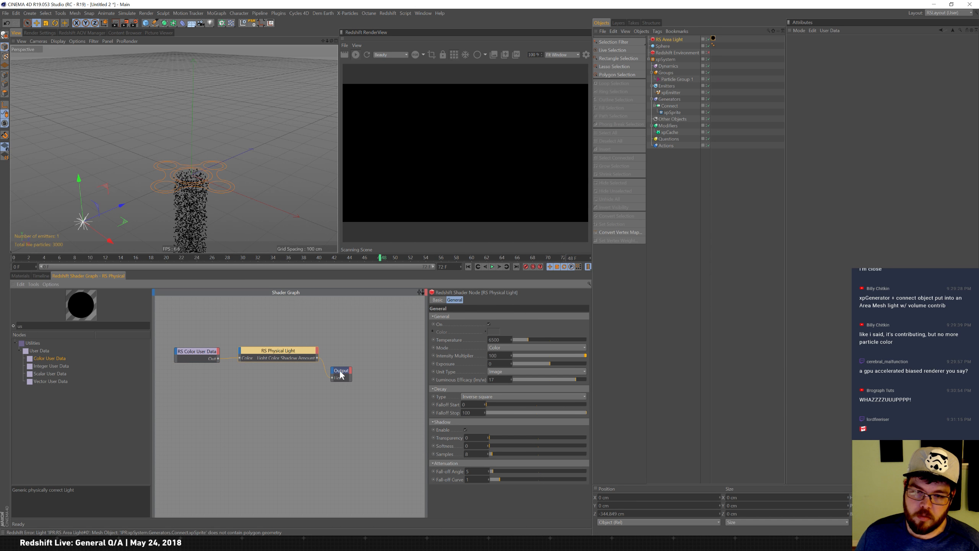
pyautogui.moveTo(331, 371); pyautogui.dragTo(354, 355)
pyautogui.click(287, 352)
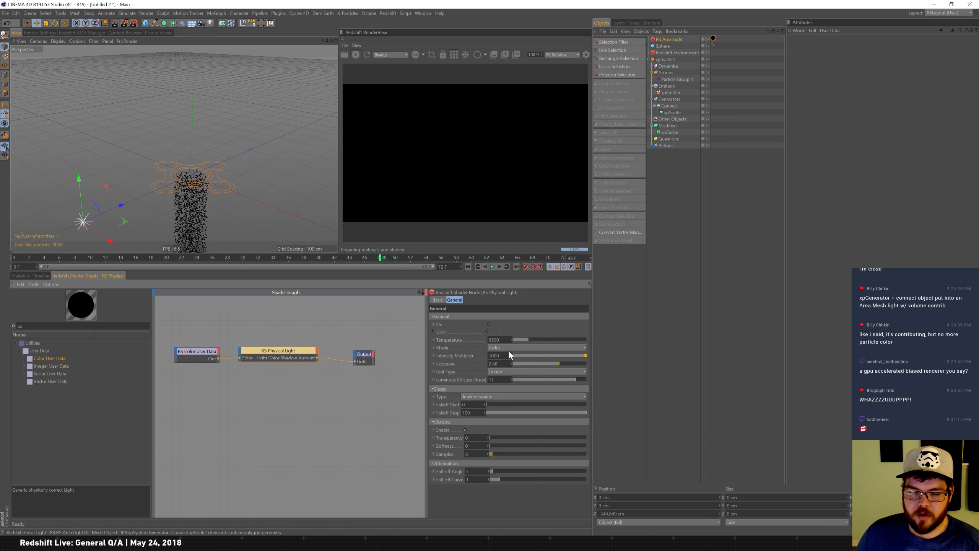
pyautogui.click(282, 371)
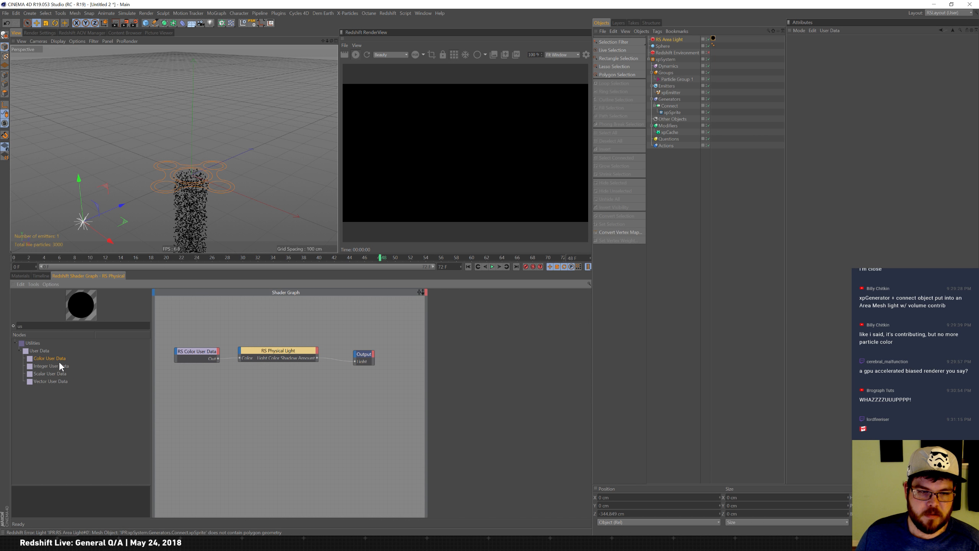
# Add Integer, Scalar and Vector User Data nodes to browse their particle attribute lists, then delete them.
pyautogui.moveTo(58, 364); pyautogui.dragTo(209, 380)
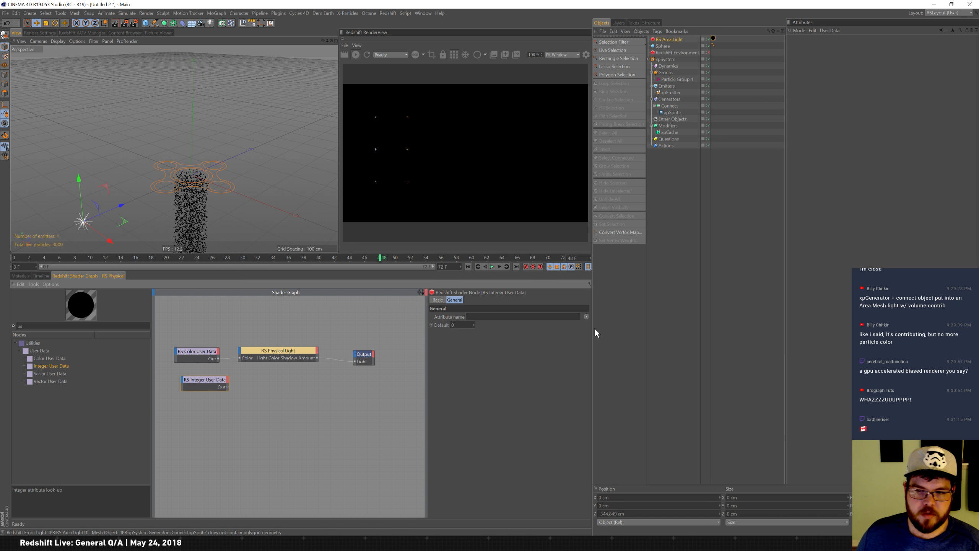
pyautogui.click(587, 316)
pyautogui.moveTo(598, 341)
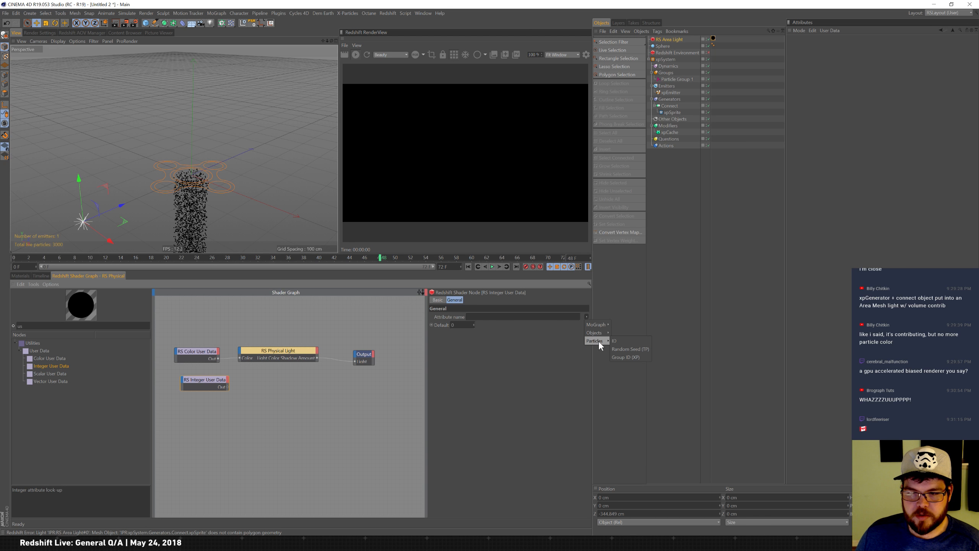
pyautogui.click(235, 430)
pyautogui.moveTo(50, 374); pyautogui.dragTo(208, 421)
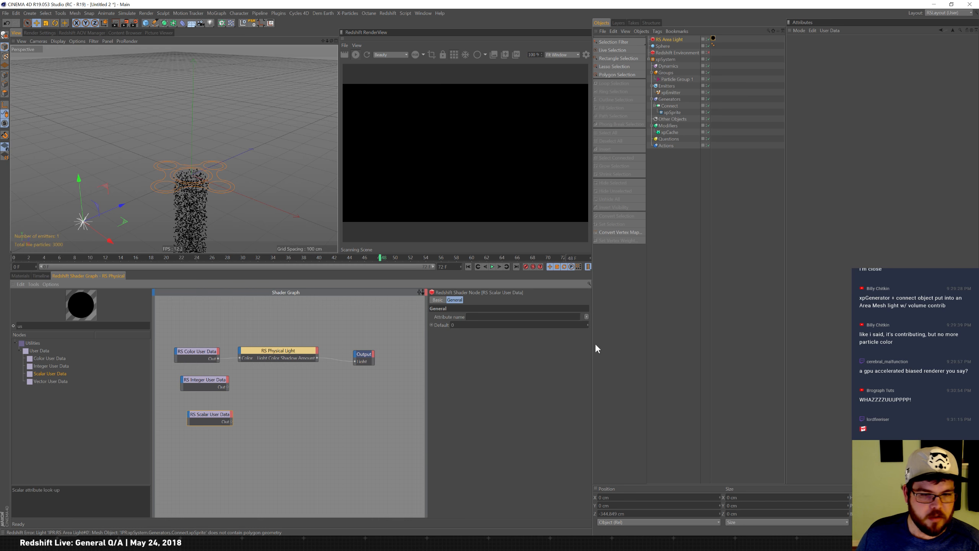
pyautogui.click(587, 317)
pyautogui.moveTo(603, 342)
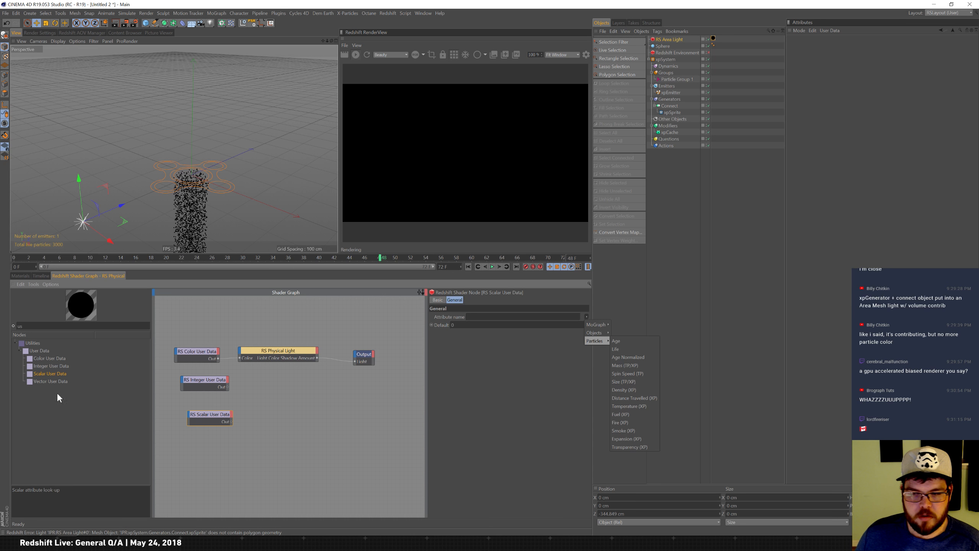
pyautogui.click(38, 385)
pyautogui.moveTo(50, 381); pyautogui.dragTo(179, 456)
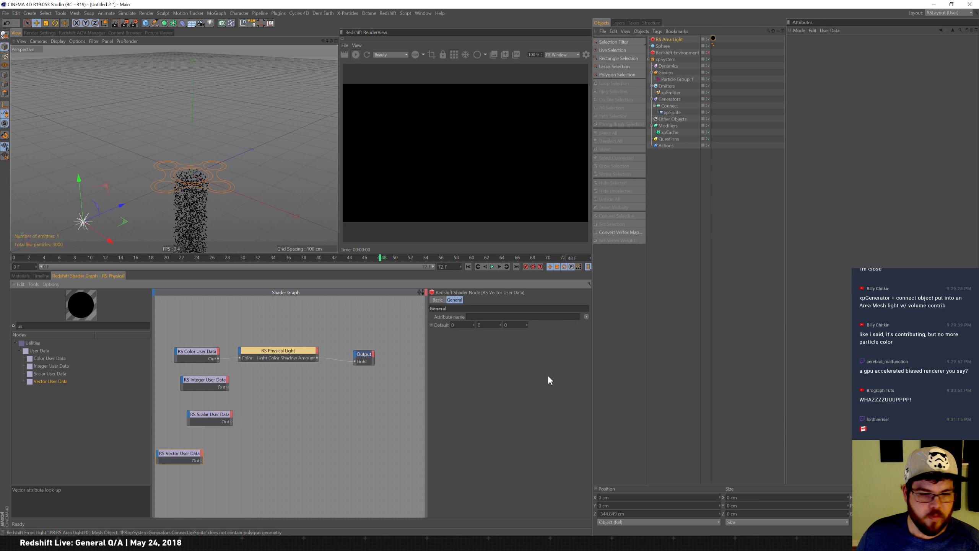
pyautogui.click(586, 316)
pyautogui.moveTo(599, 332)
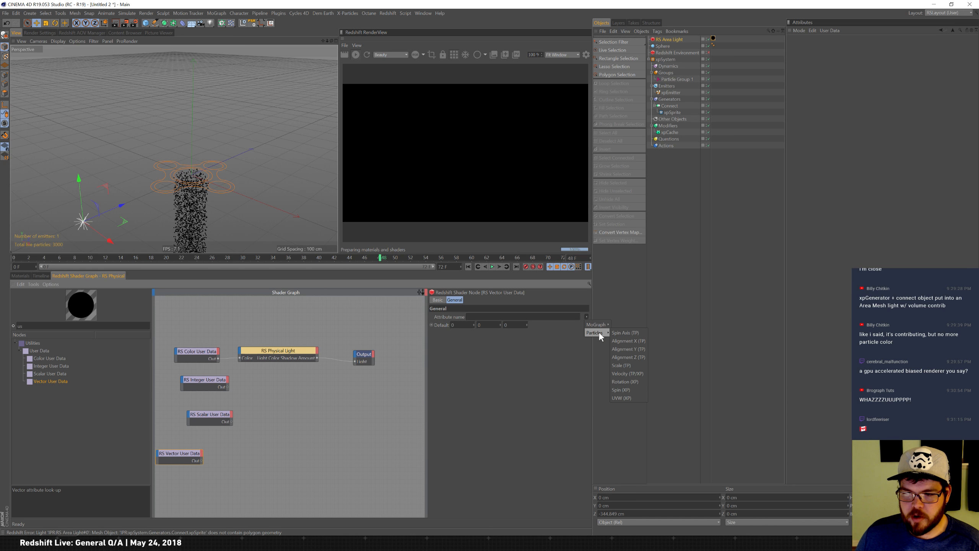
pyautogui.moveTo(179, 473); pyautogui.dragTo(245, 373)
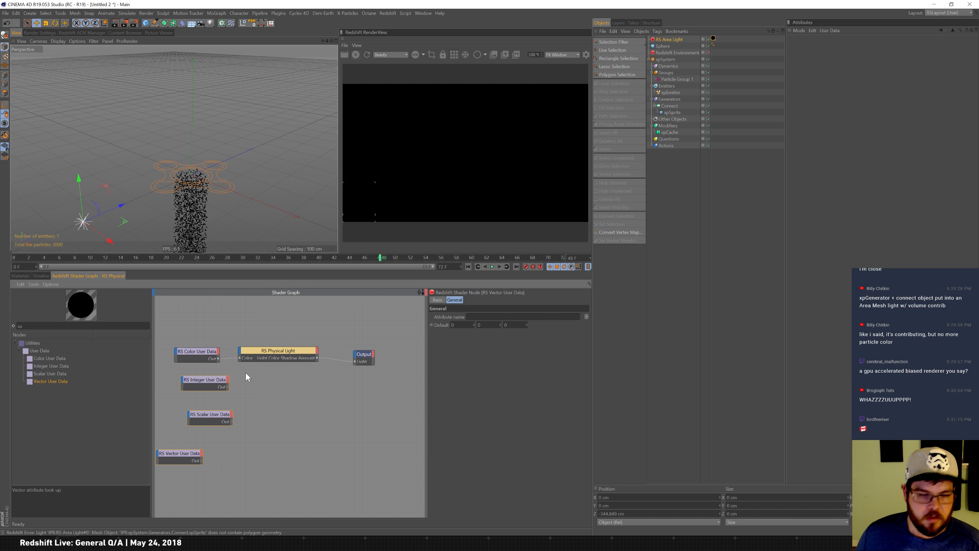
pyautogui.press('Delete')
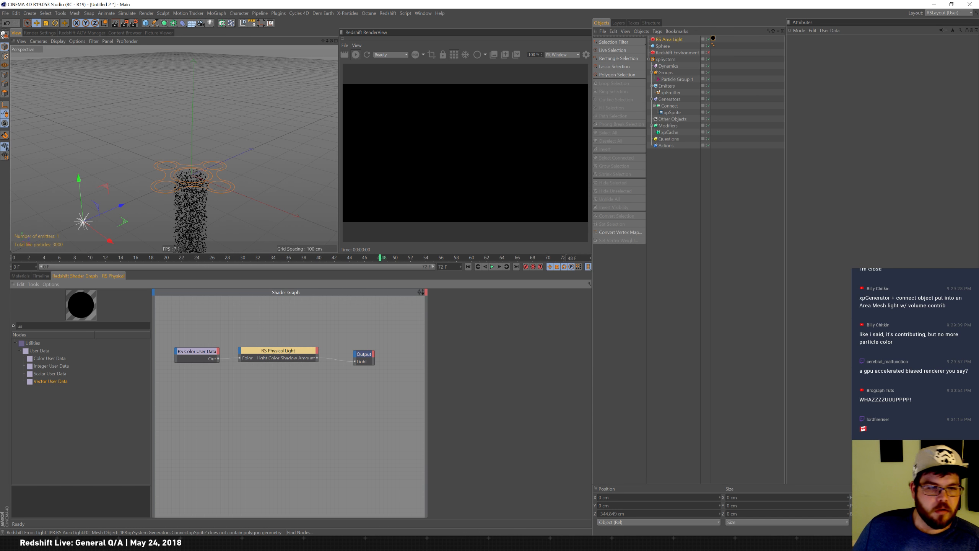
pyautogui.moveTo(26, 327); pyautogui.dragTo(0, 305)
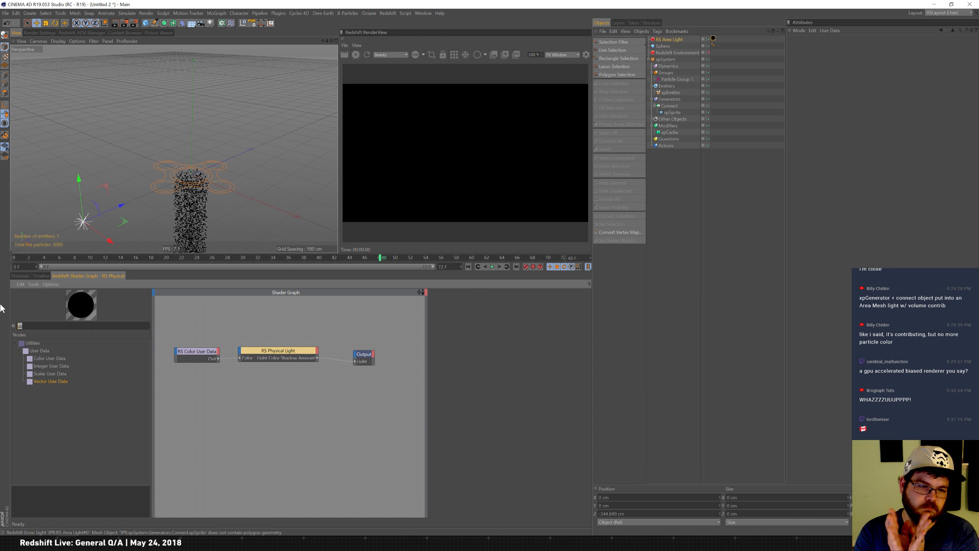
pyautogui.write('text')
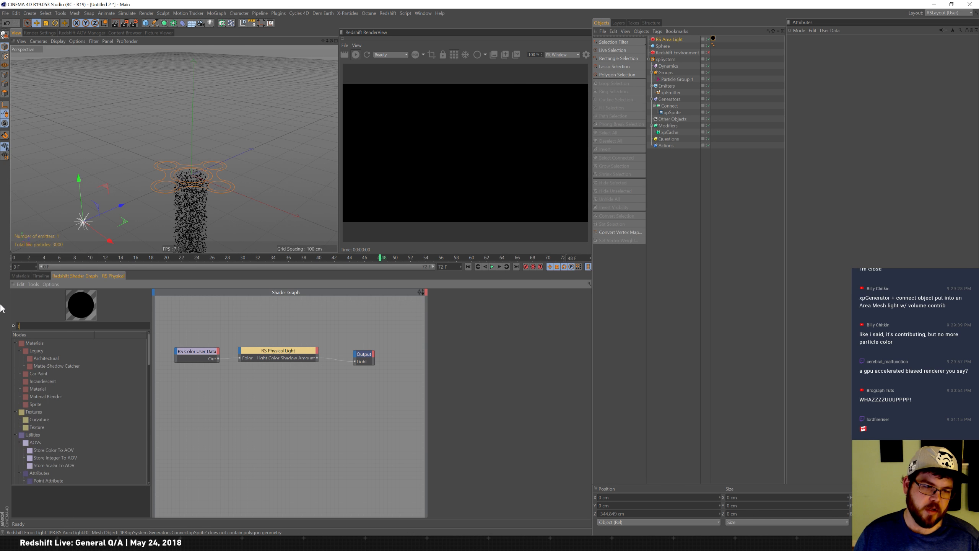
pyautogui.doubleClick(34, 351)
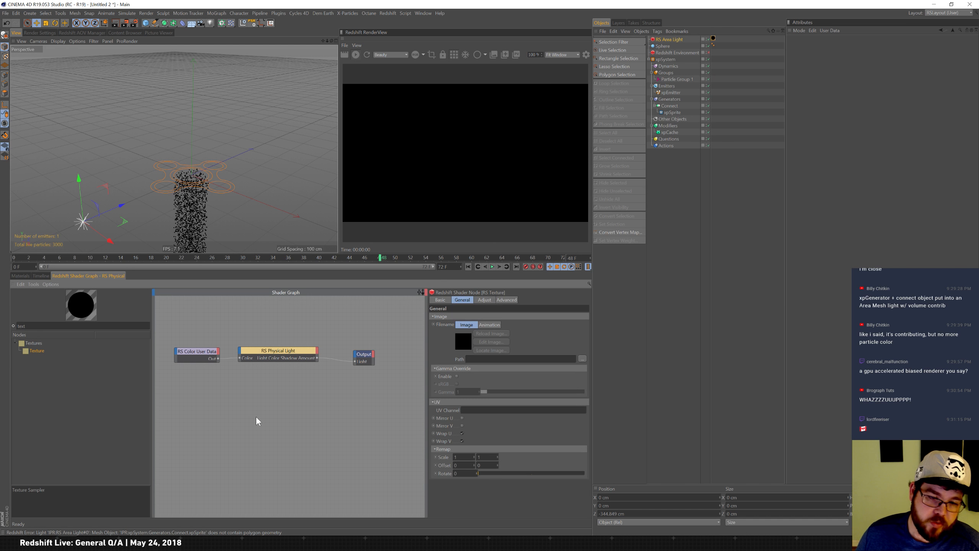
pyautogui.moveTo(218, 358); pyautogui.dragTo(227, 421)
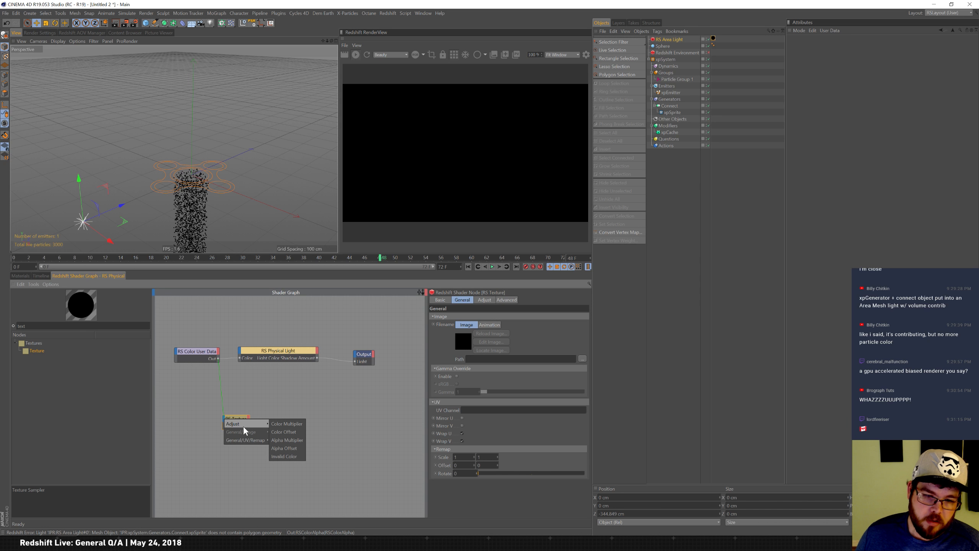
pyautogui.click(243, 388)
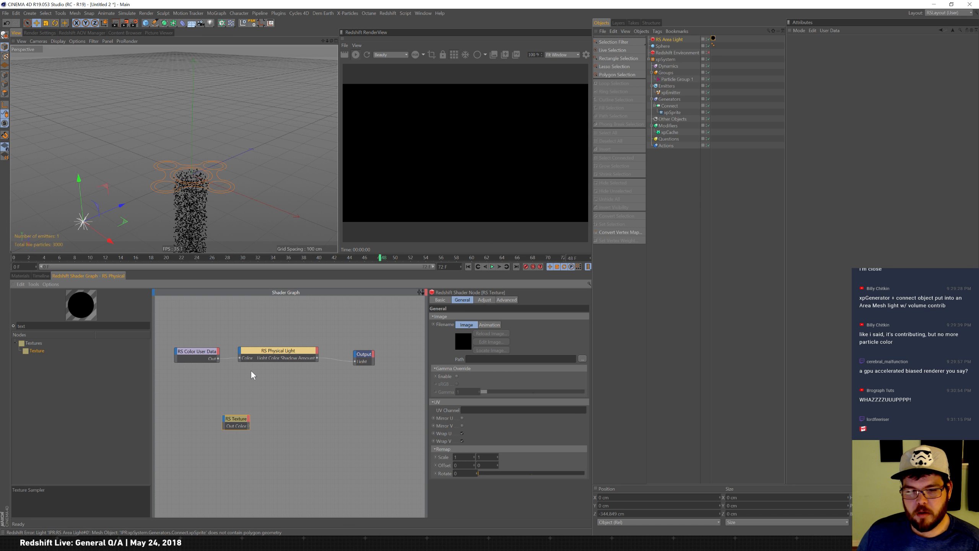
pyautogui.press('Delete')
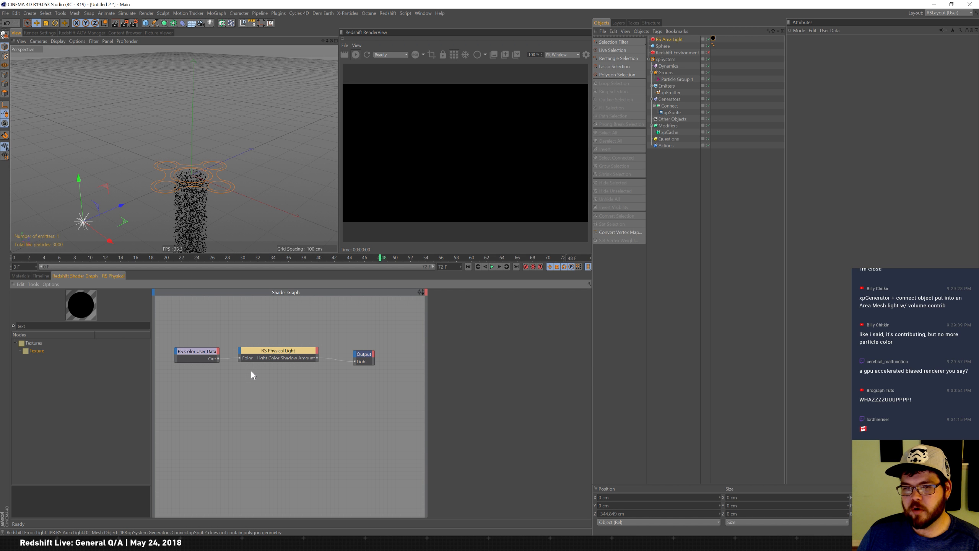
# Remove the RS Physical material tag from the RS Area Light.
pyautogui.click(24, 275)
pyautogui.click(714, 38)
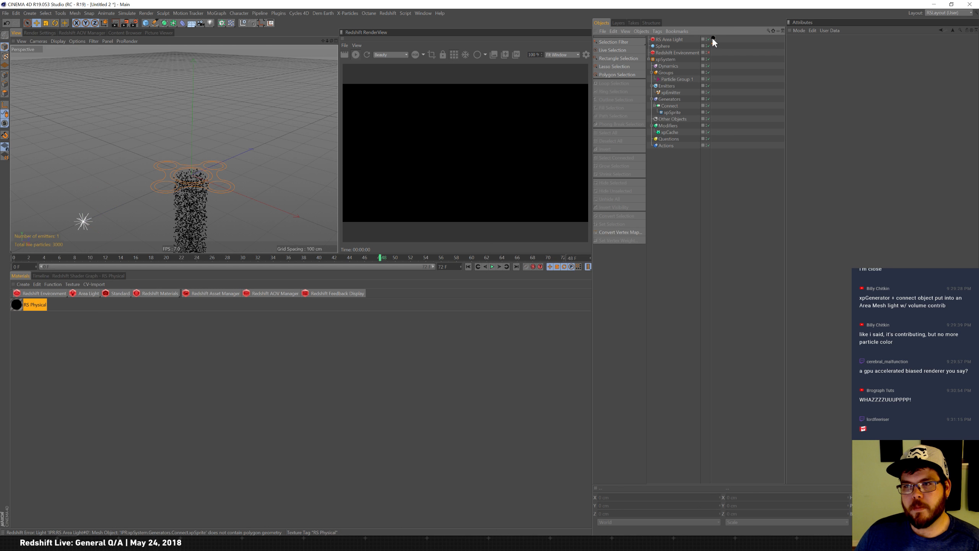
pyautogui.press('Delete')
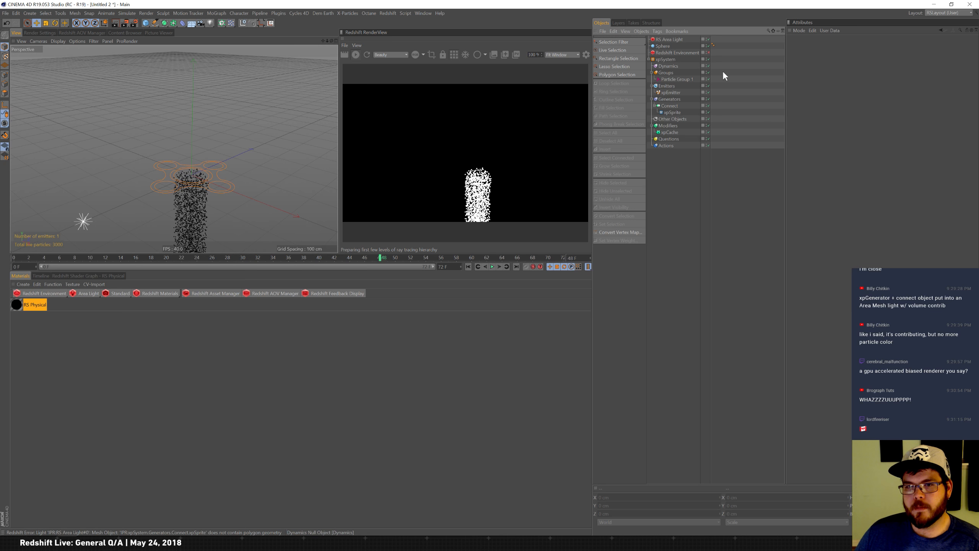
# Bring Particle Group 1 into the shader graph as an object node and expose its Color output.
pyautogui.click(88, 275)
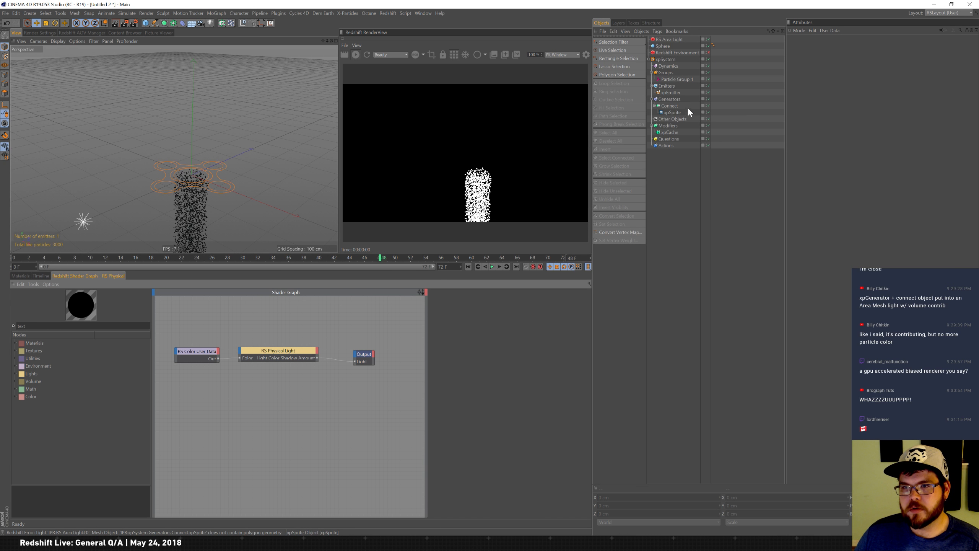
pyautogui.click(678, 80)
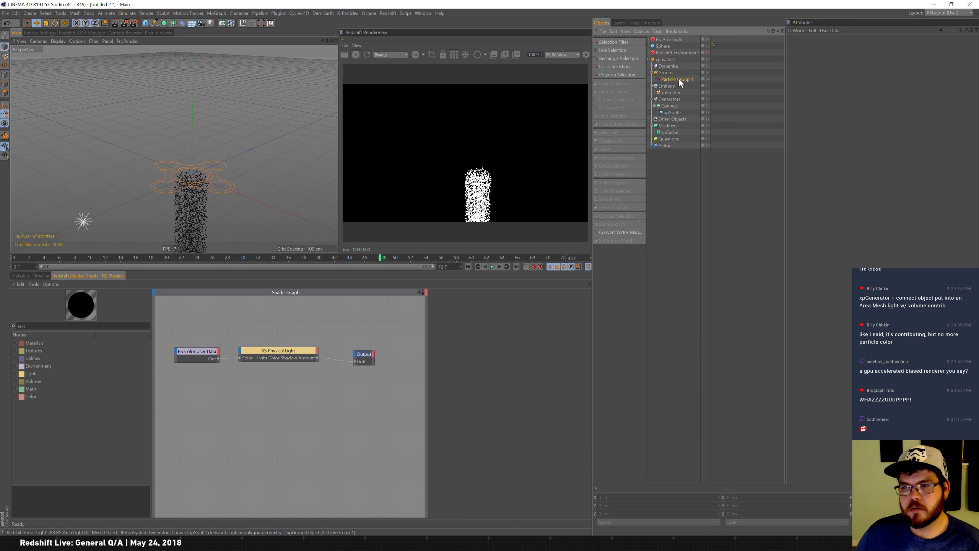
pyautogui.moveTo(678, 79); pyautogui.dragTo(193, 412)
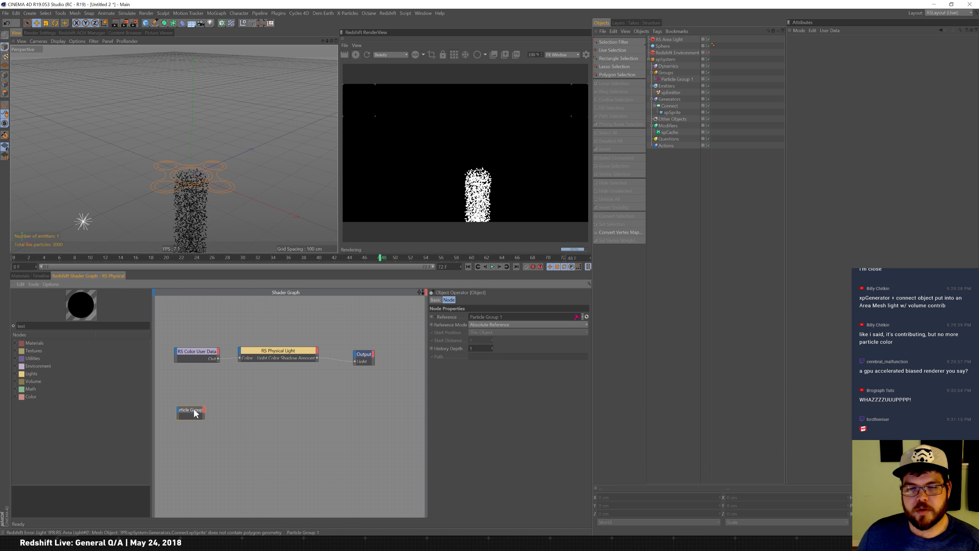
pyautogui.click(203, 409)
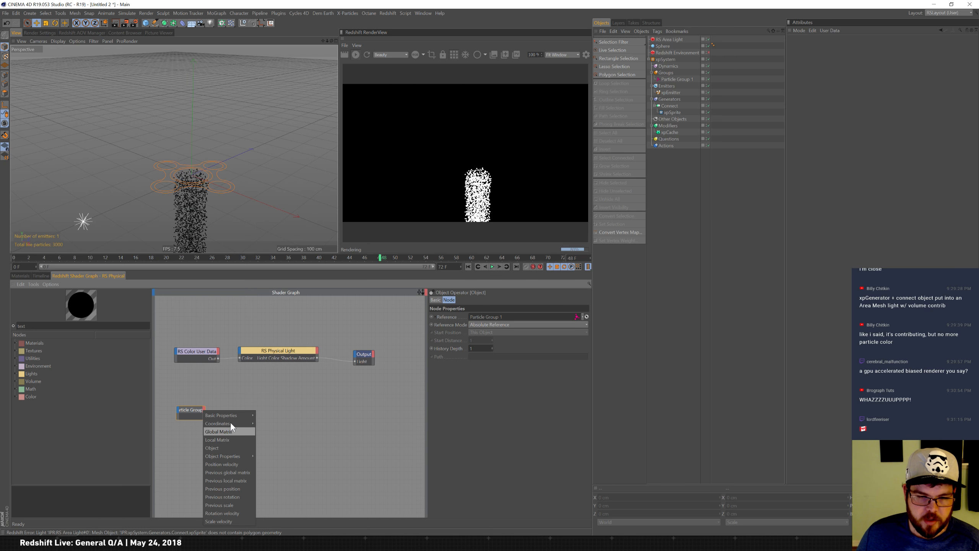
pyautogui.moveTo(242, 456)
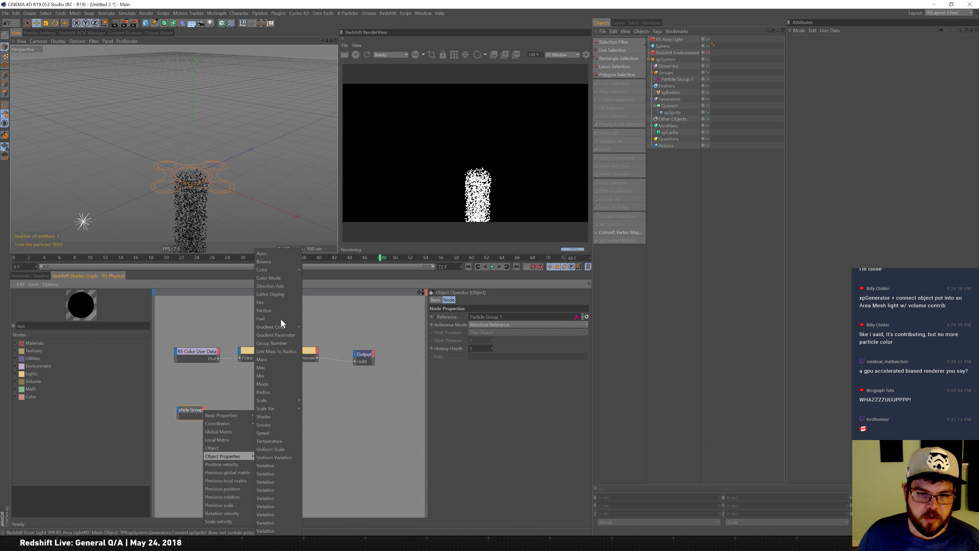
pyautogui.moveTo(282, 267)
pyautogui.click(312, 269)
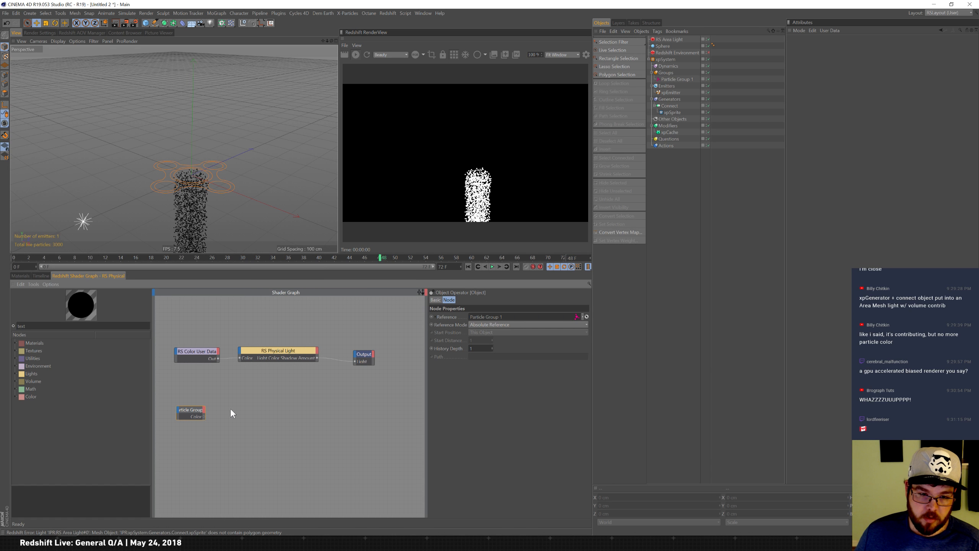
# Connect the Particle Group node's Color output to the RS Physical Light's Color input.
pyautogui.moveTo(204, 416); pyautogui.dragTo(215, 412)
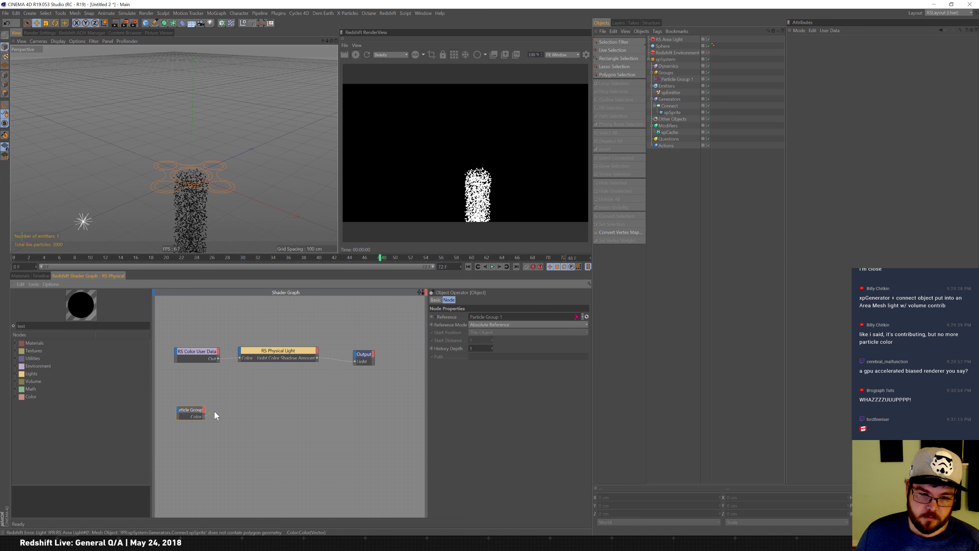
pyautogui.moveTo(238, 358); pyautogui.dragTo(240, 358)
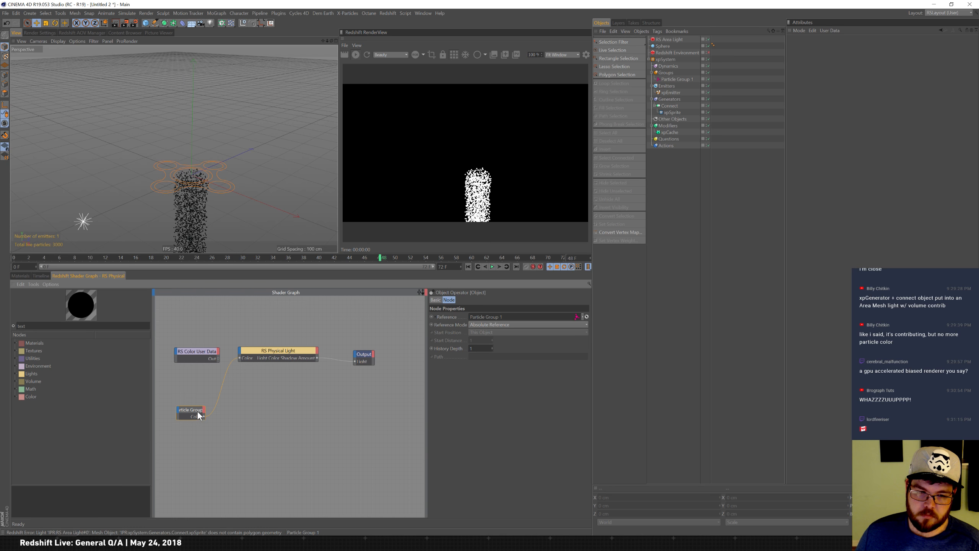
pyautogui.moveTo(197, 412); pyautogui.dragTo(204, 382)
# Set the RS Physical Light's intensity multiplier to 5.
pyautogui.click(277, 354)
pyautogui.doubleClick(495, 355)
pyautogui.write('5')
pyautogui.press('Return')
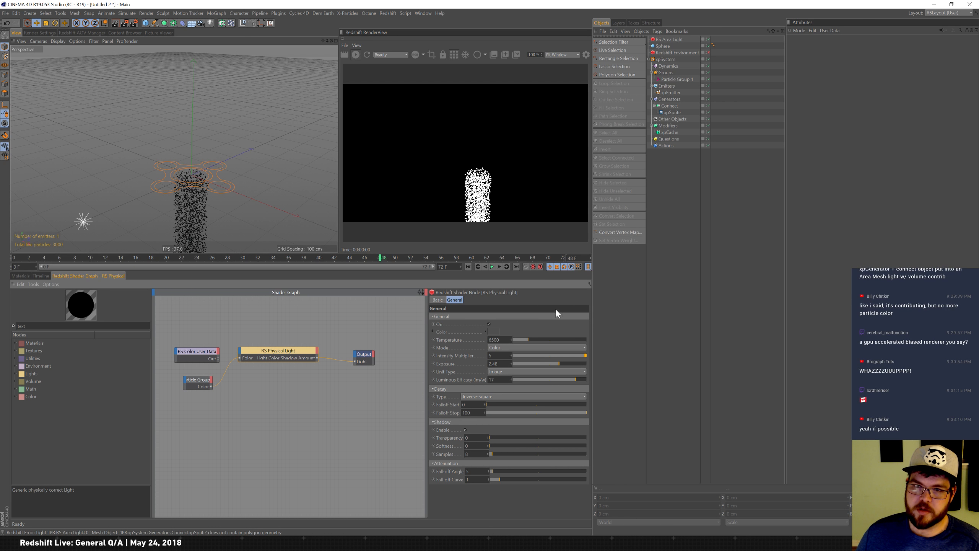
# Apply the RS Physical material to the RS Area Light again.
pyautogui.click(20, 276)
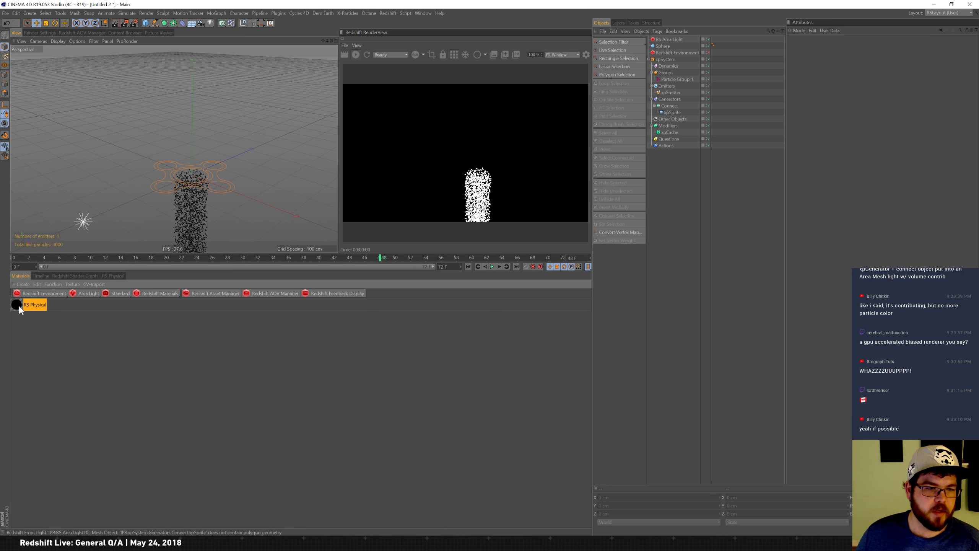
pyautogui.moveTo(692, 59); pyautogui.dragTo(680, 39)
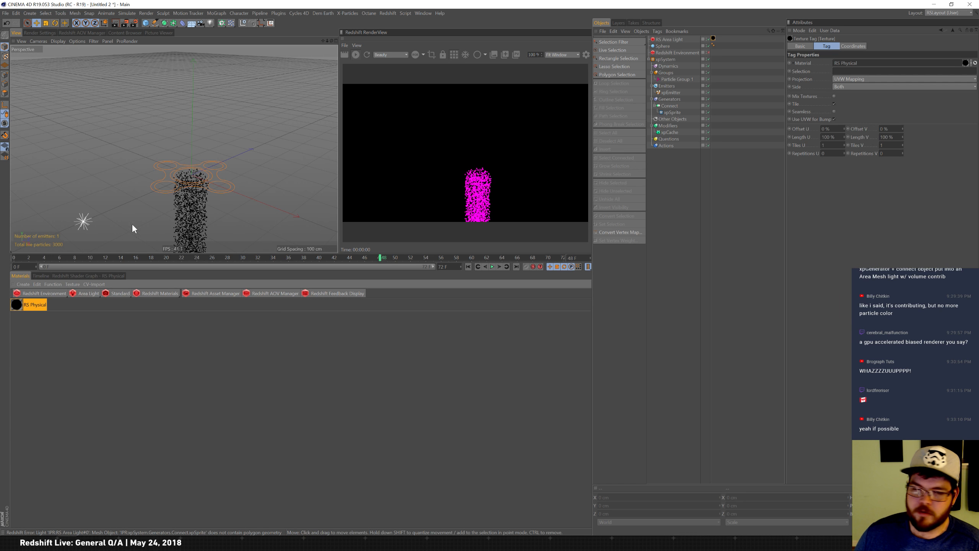
# Rewind the animation to the first frame.
pyautogui.click(75, 277)
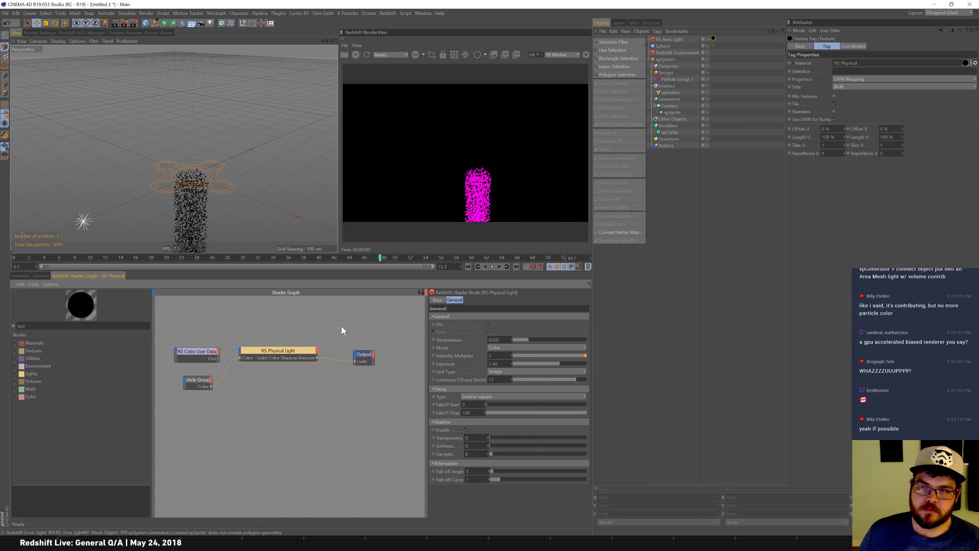
pyautogui.click(28, 277)
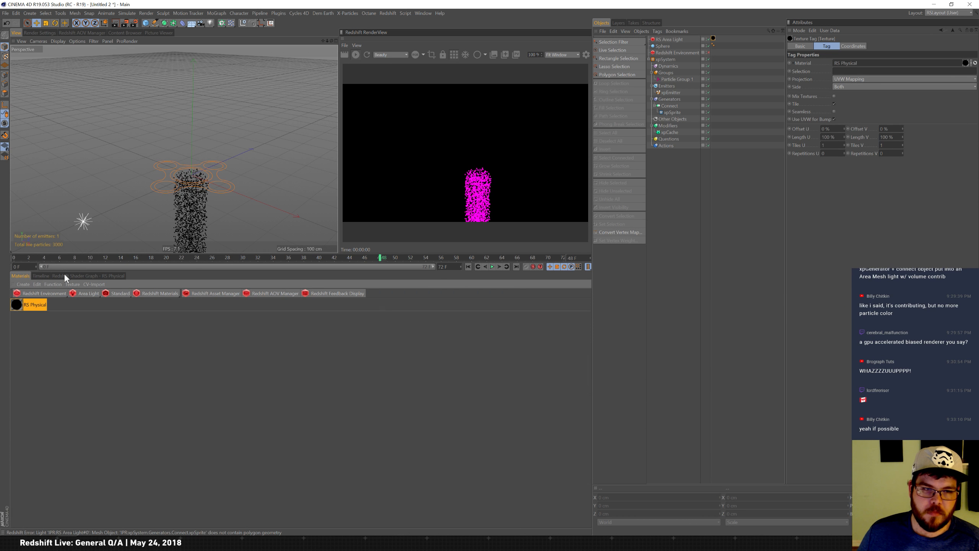
pyautogui.click(356, 55)
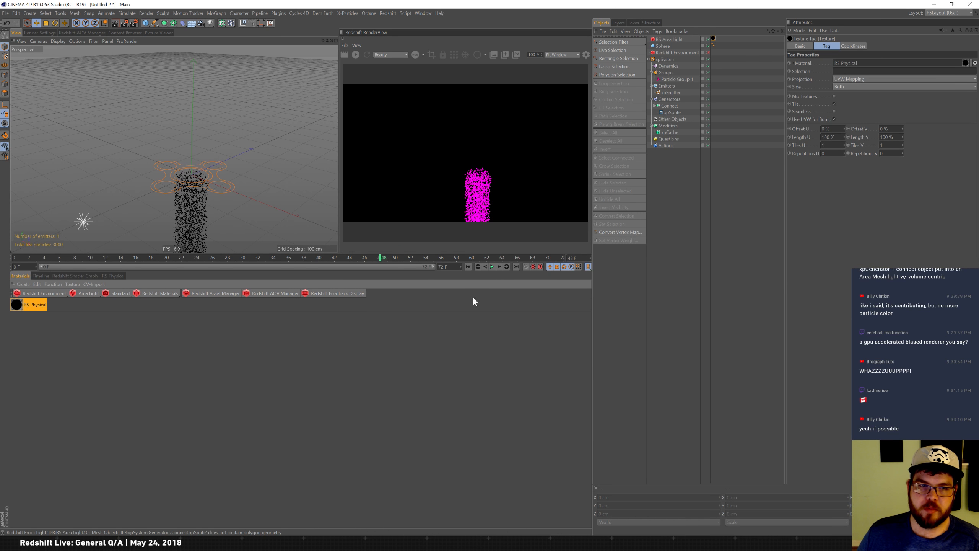
pyautogui.click(470, 268)
# Set Particle Group 1's color mode to Gradient (Random) and load a multicolor gradient preset.
pyautogui.click(679, 79)
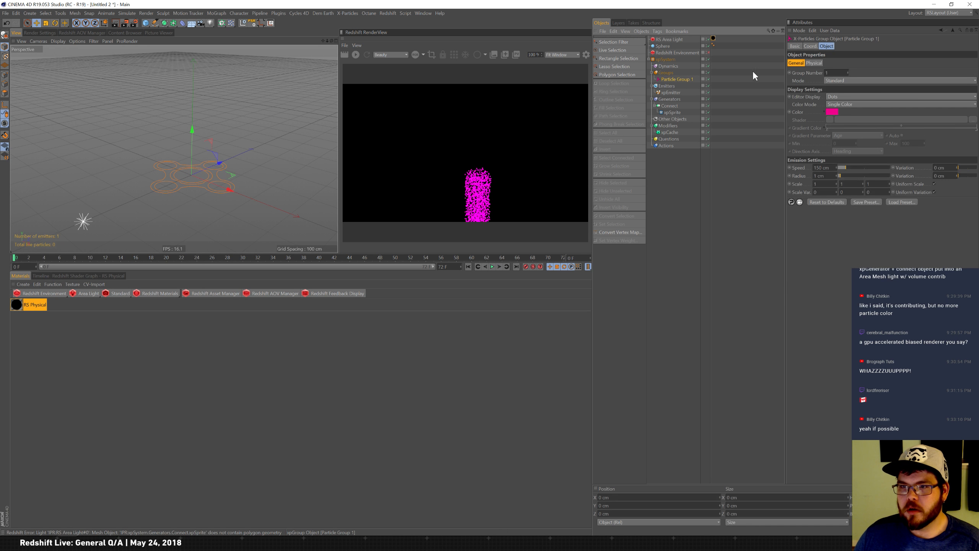
pyautogui.click(853, 104)
pyautogui.click(847, 129)
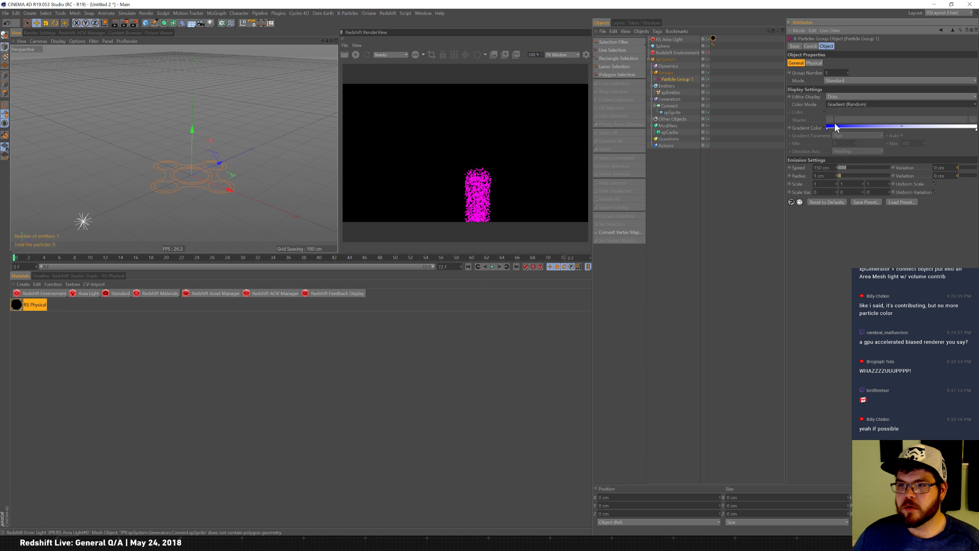
pyautogui.click(825, 127)
pyautogui.click(845, 272)
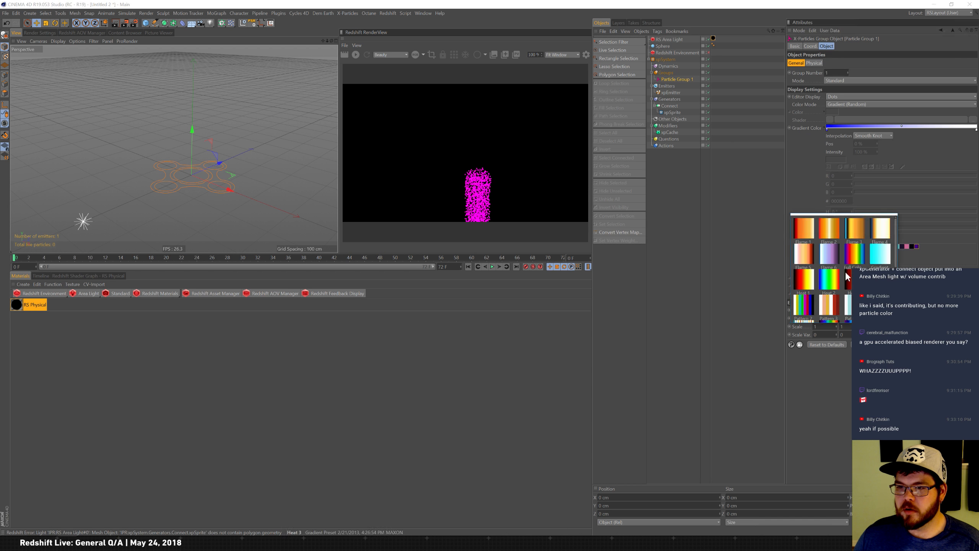
pyautogui.click(807, 308)
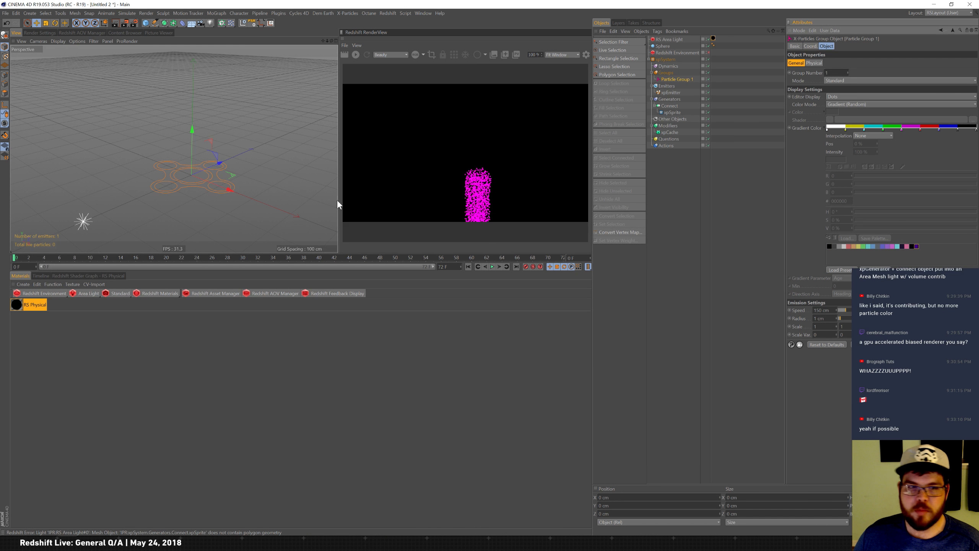
# Play the simulation forward to check the particle colors in the render view.
pyautogui.click(492, 267)
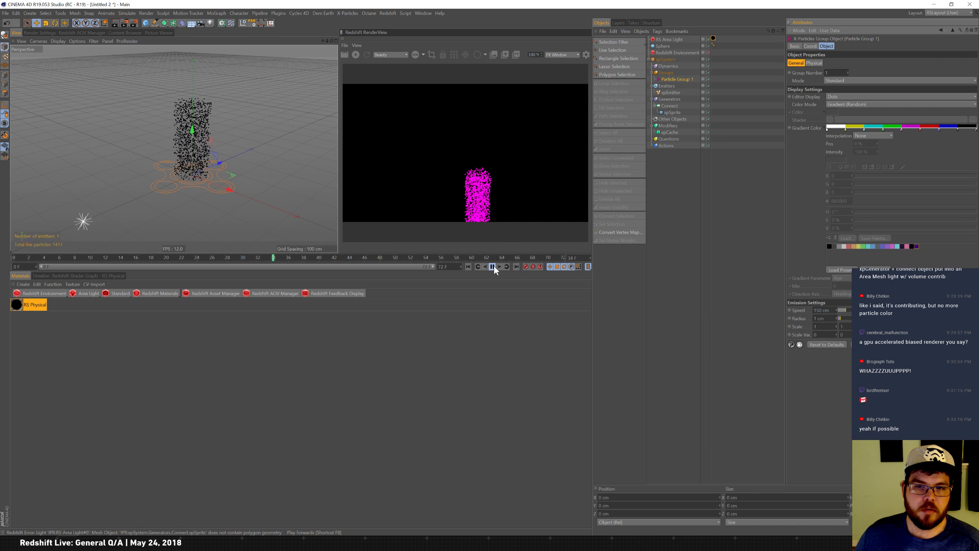
pyautogui.click(492, 267)
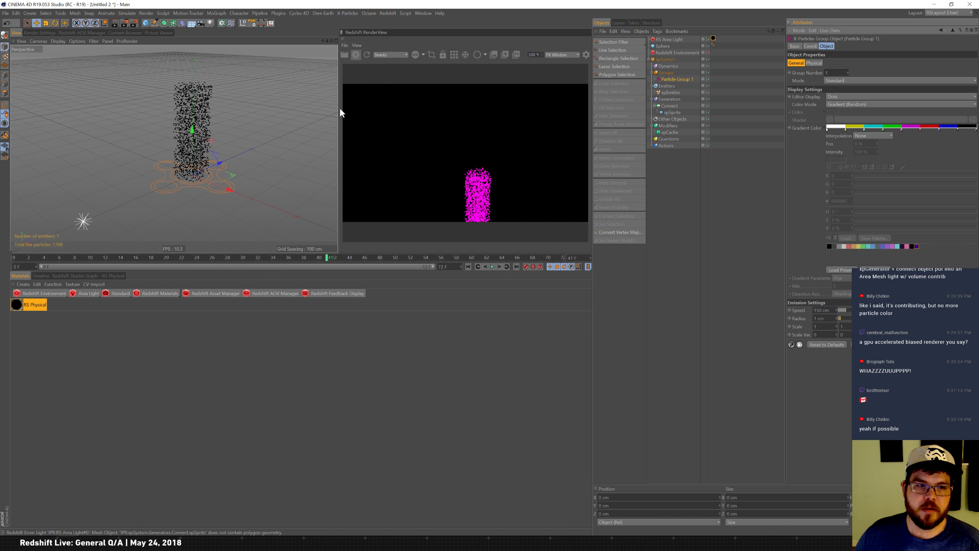
# Add a Gradient Color output to the Particle Group node and wire it to the RS Physical Light's Color input.
pyautogui.click(74, 277)
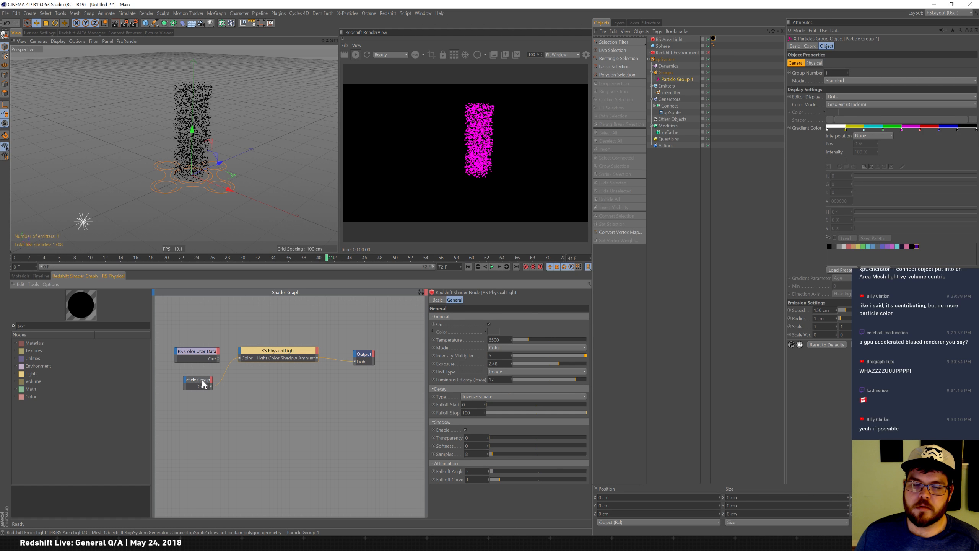
pyautogui.moveTo(204, 383); pyautogui.dragTo(201, 383)
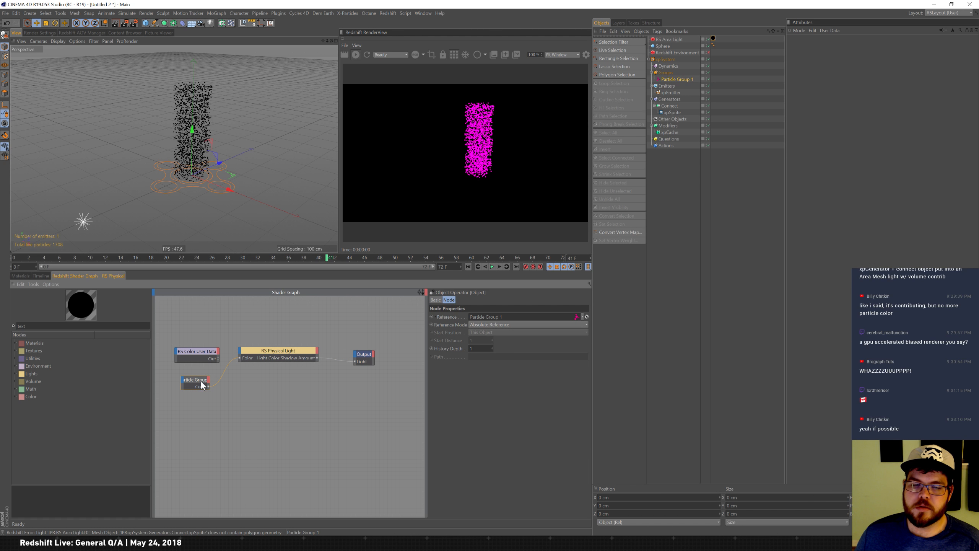
pyautogui.click(207, 380)
pyautogui.moveTo(246, 423)
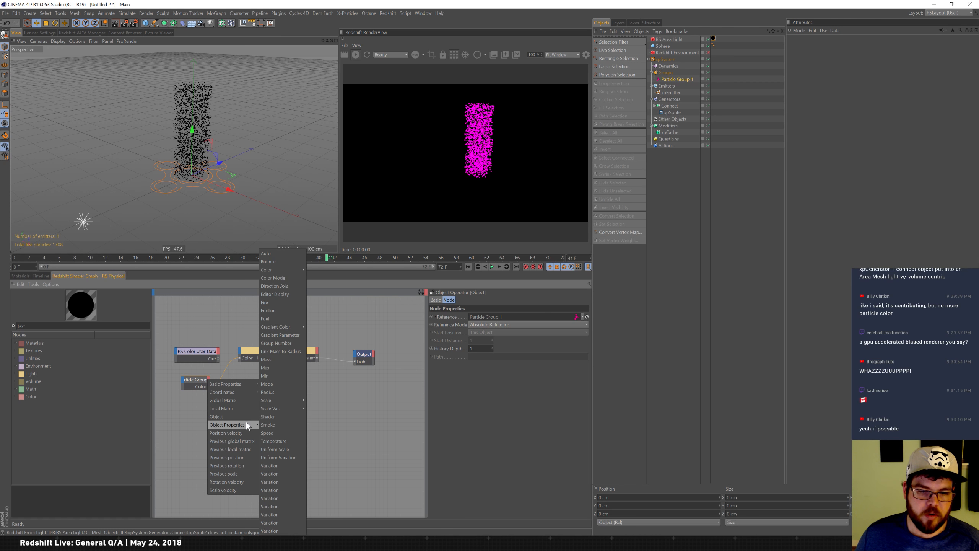
pyautogui.moveTo(285, 327)
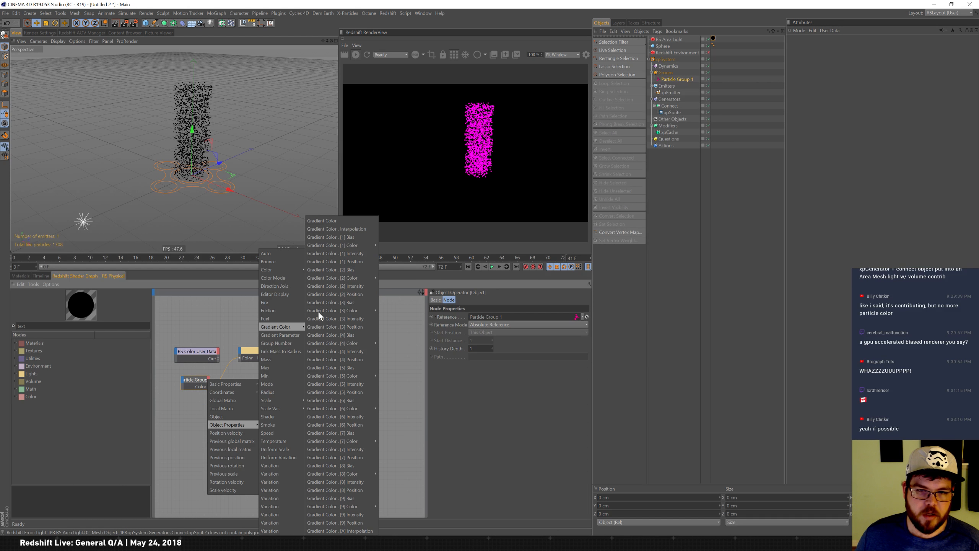
pyautogui.click(357, 220)
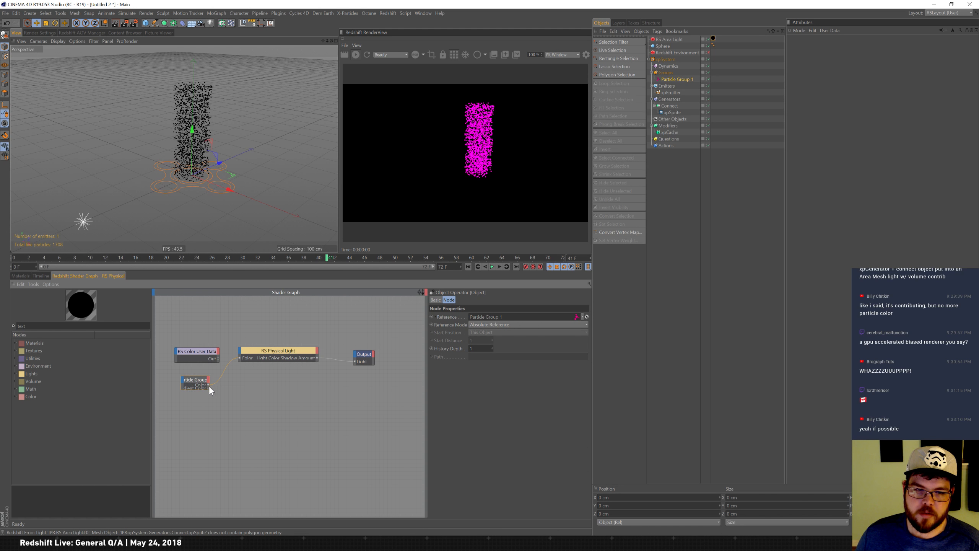
pyautogui.moveTo(207, 389); pyautogui.dragTo(221, 382)
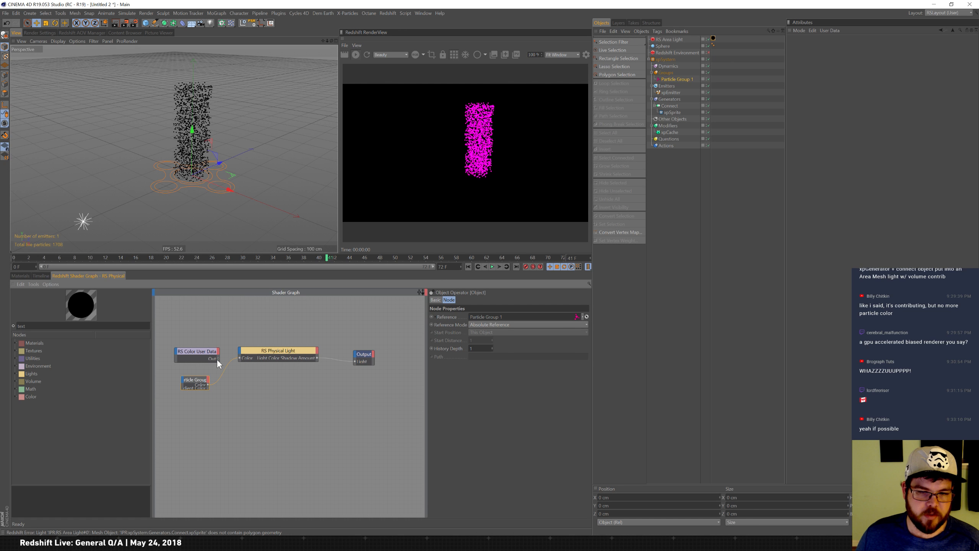
pyautogui.moveTo(240, 359); pyautogui.dragTo(239, 359)
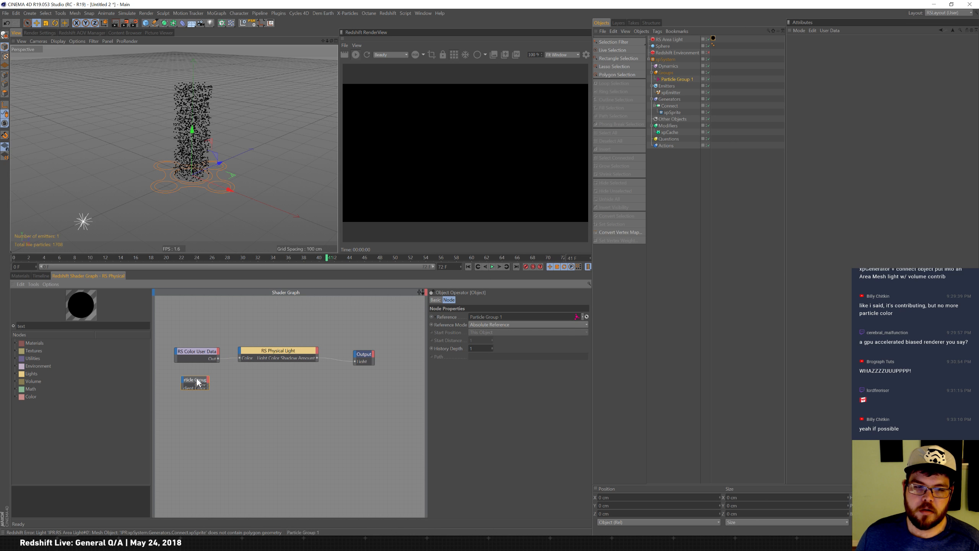
pyautogui.moveTo(239, 358); pyautogui.dragTo(235, 361)
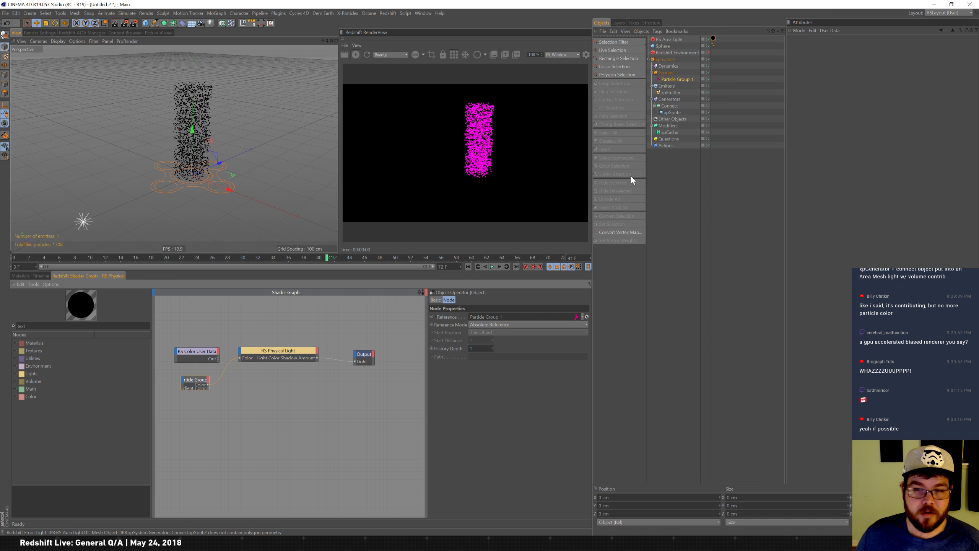
# Switch Particle Group 1's color mode to Single Color and set the color to blue.
pyautogui.click(675, 79)
pyautogui.click(859, 97)
pyautogui.click(866, 98)
pyautogui.click(858, 104)
pyautogui.click(858, 111)
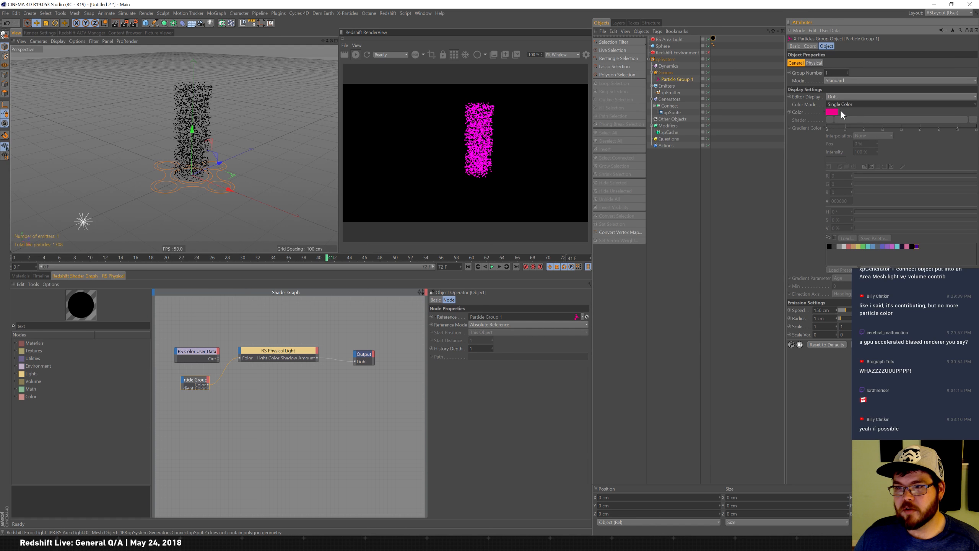
pyautogui.click(836, 111)
pyautogui.click(819, 73)
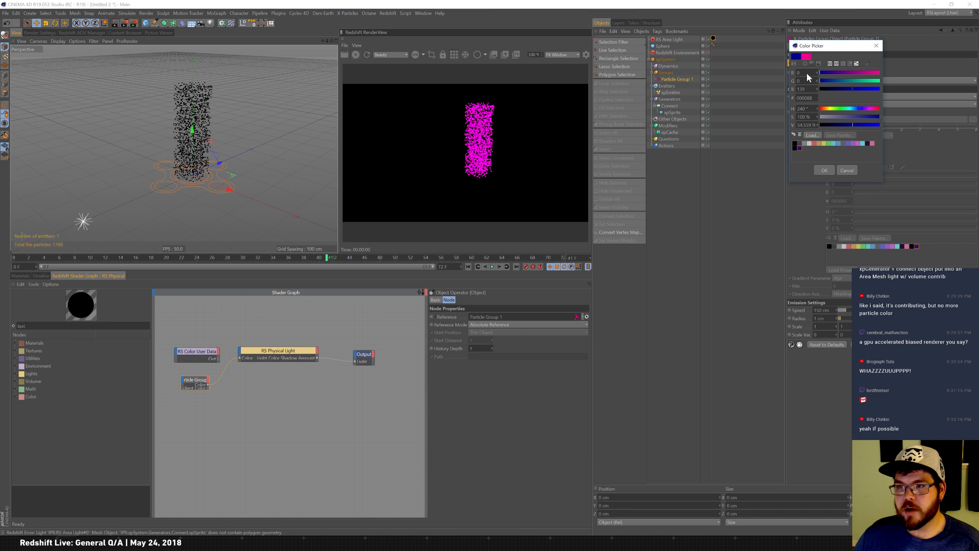
pyautogui.click(821, 170)
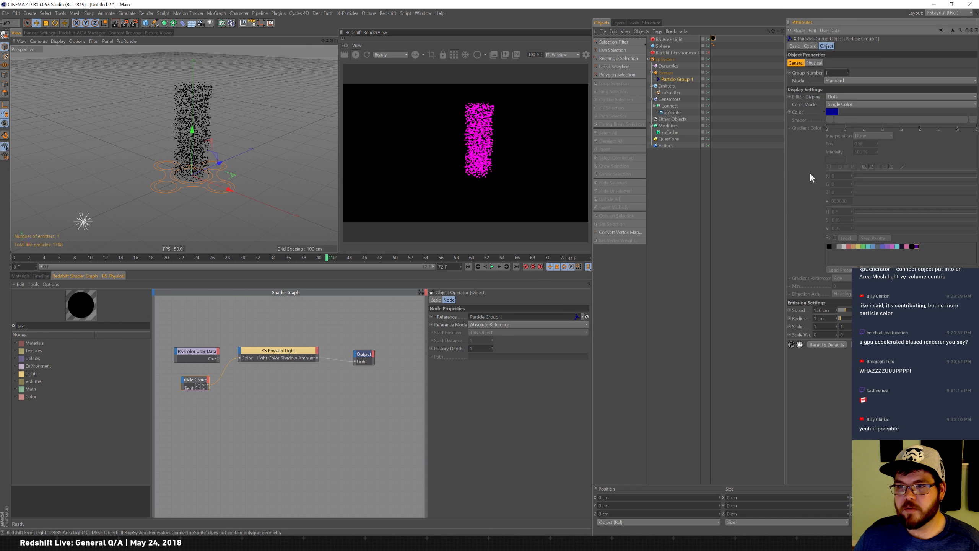
pyautogui.click(834, 113)
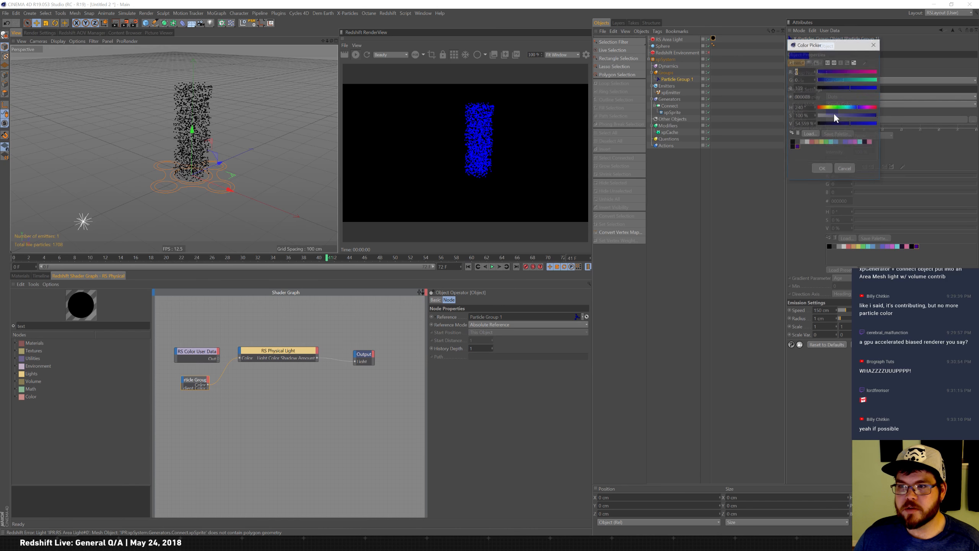
pyautogui.click(866, 124)
pyautogui.click(825, 170)
# Try the Use Shader color mode with a Gradient shader for Particle Group 1.
pyautogui.click(856, 104)
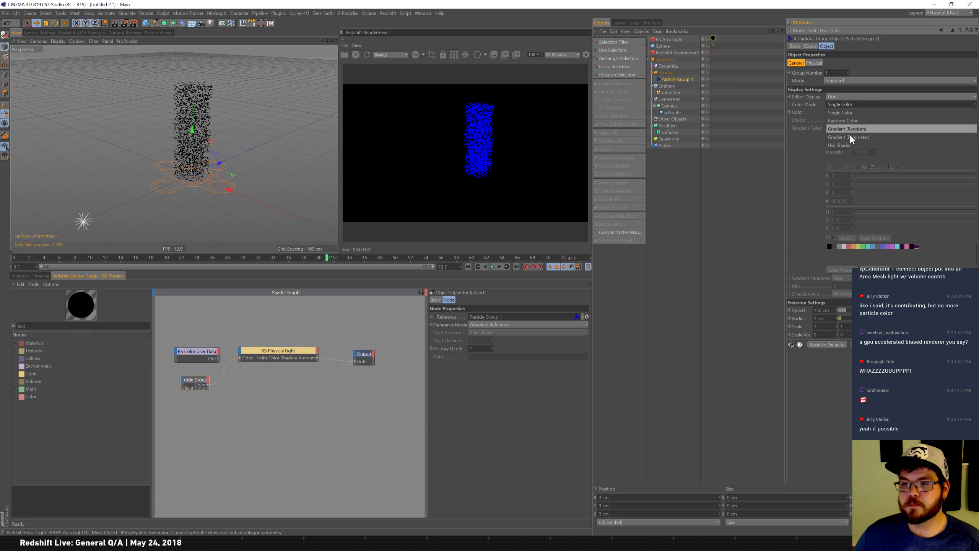
pyautogui.click(849, 145)
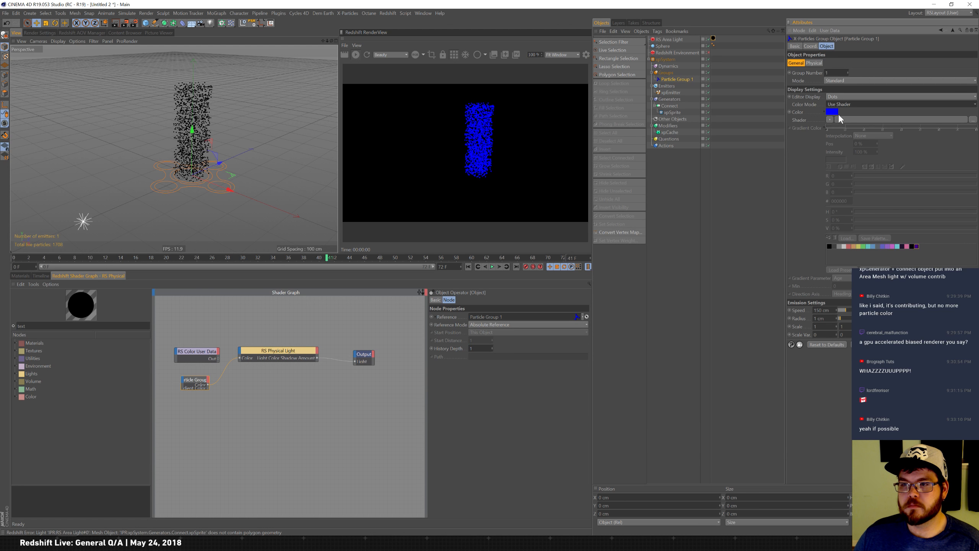
pyautogui.click(831, 120)
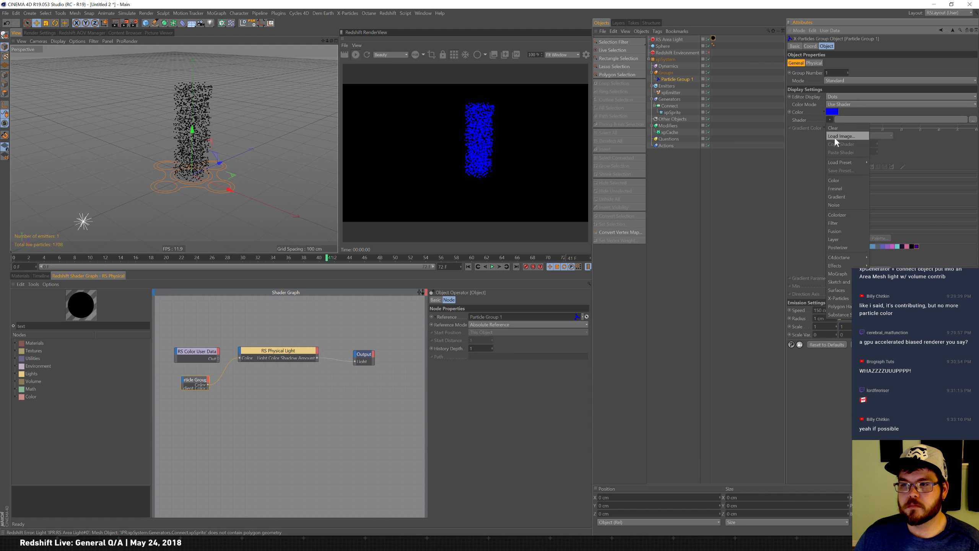
pyautogui.click(851, 197)
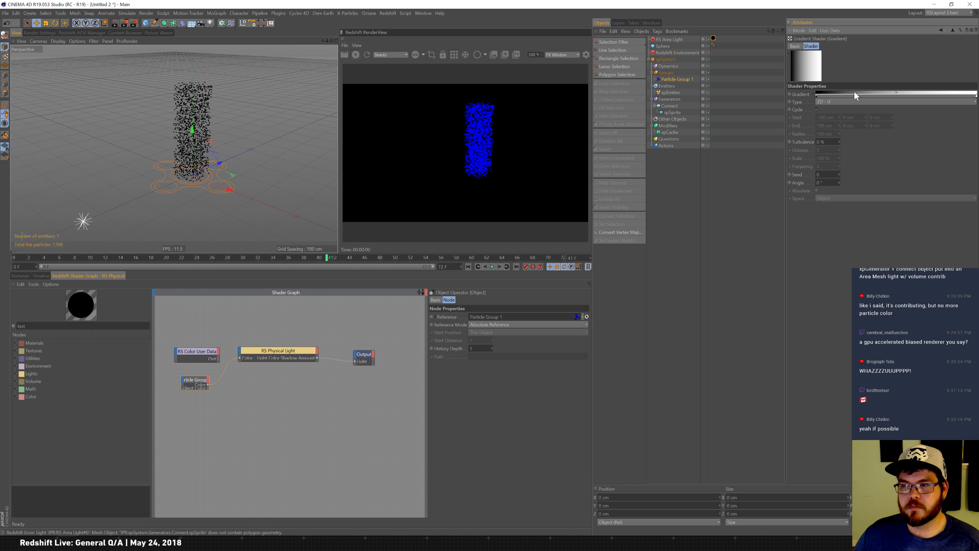
pyautogui.click(954, 30)
pyautogui.click(830, 120)
pyautogui.click(841, 118)
pyautogui.click(831, 120)
pyautogui.click(828, 129)
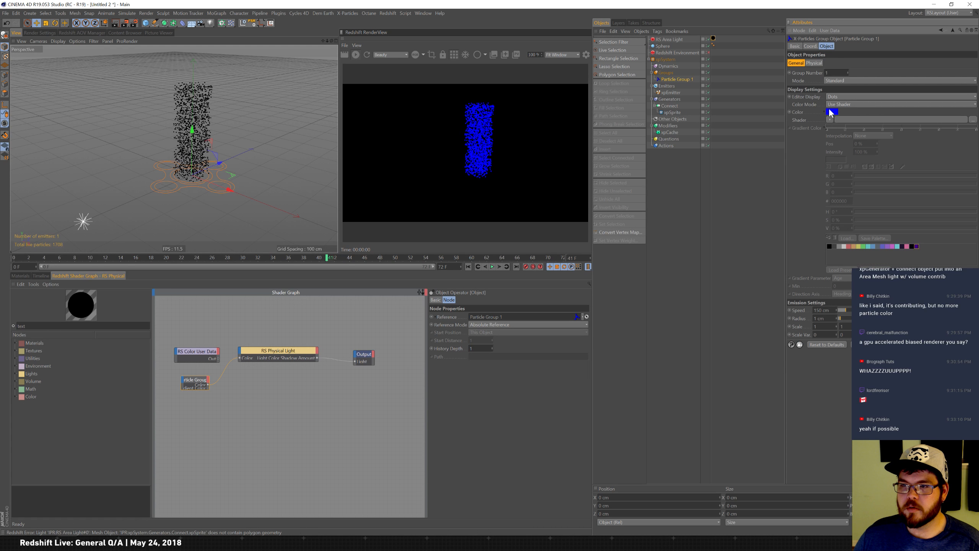
# Switch Particle Group 1's color mode to Random Color, then to Gradient (Random).
pyautogui.click(849, 103)
pyautogui.click(869, 118)
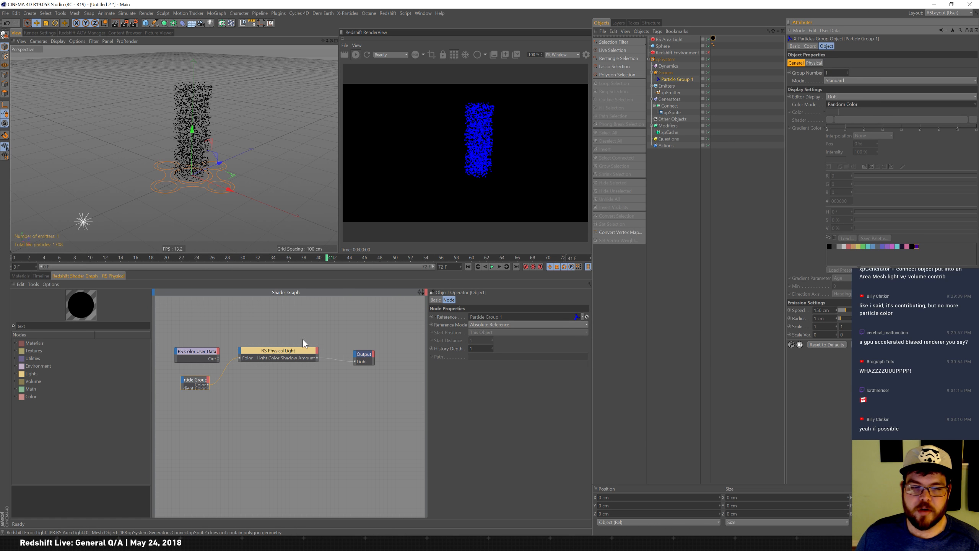
pyautogui.click(846, 102)
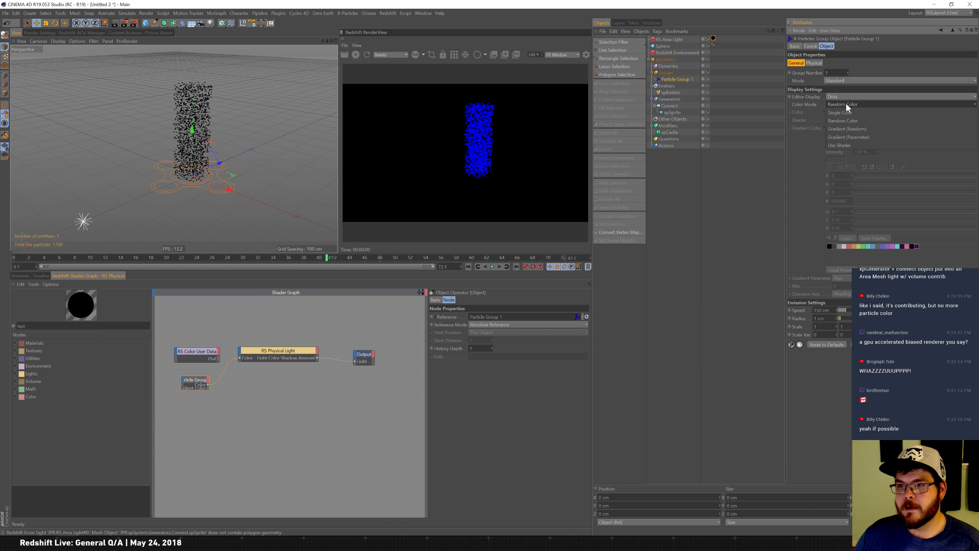
pyautogui.click(879, 131)
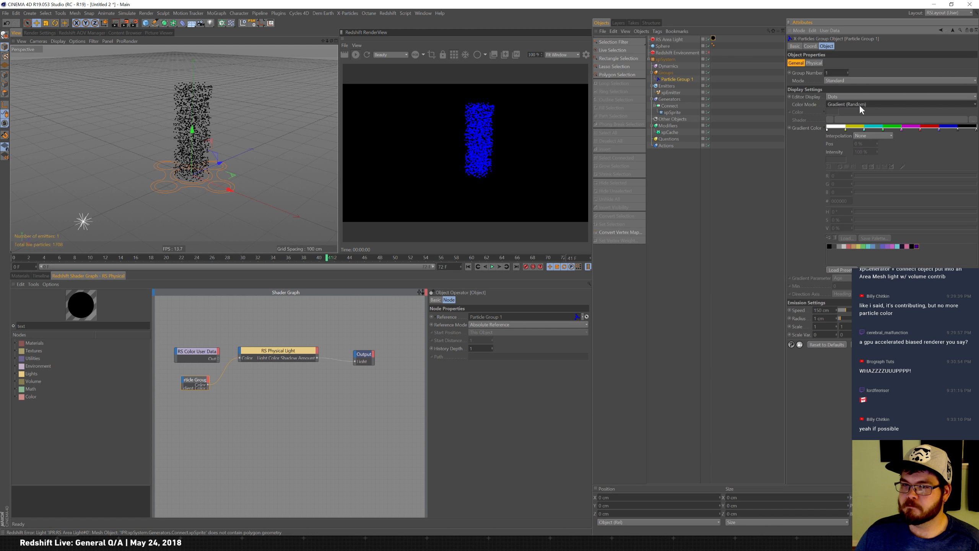
# Add the Gradient Color.[1] Color output to the Particle Group node and expand the node.
pyautogui.click(208, 380)
pyautogui.moveTo(252, 423)
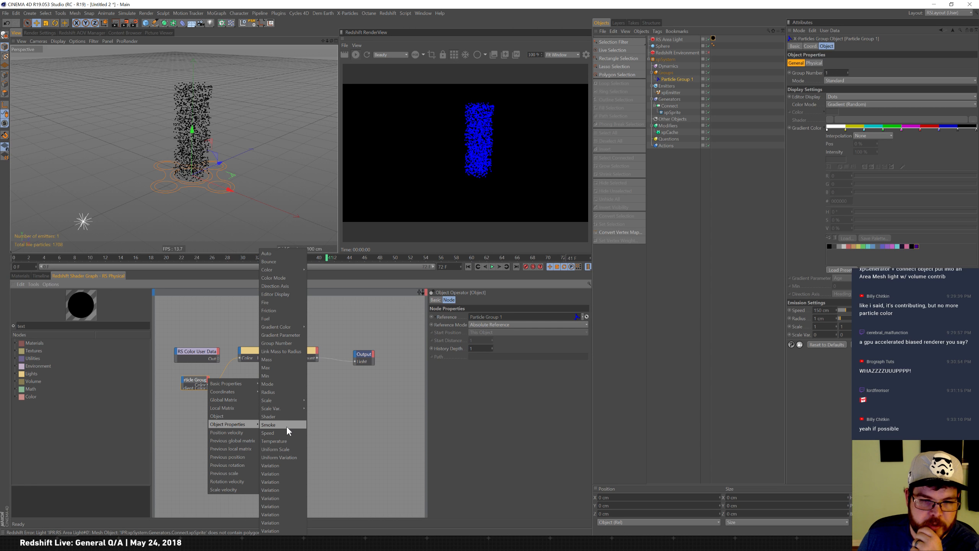
pyautogui.moveTo(305, 323)
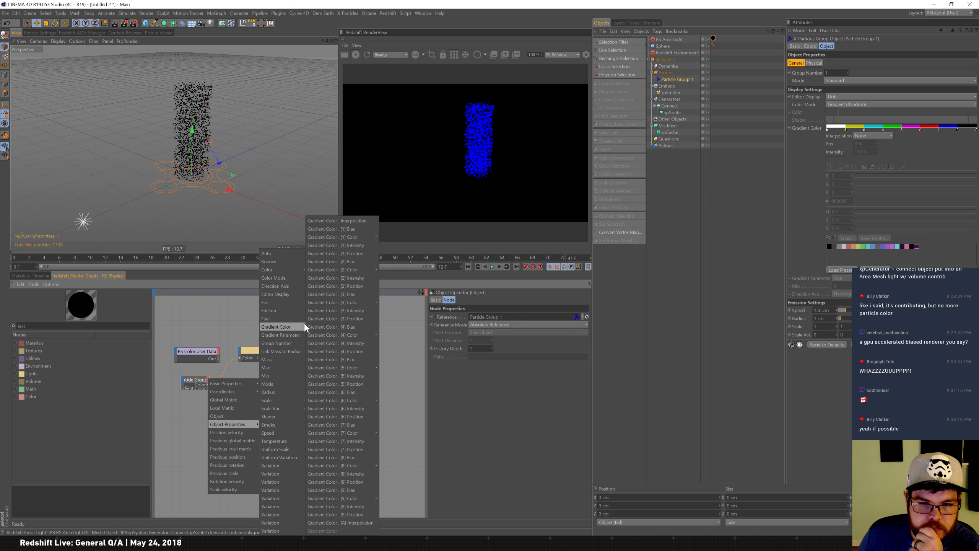
pyautogui.moveTo(294, 400)
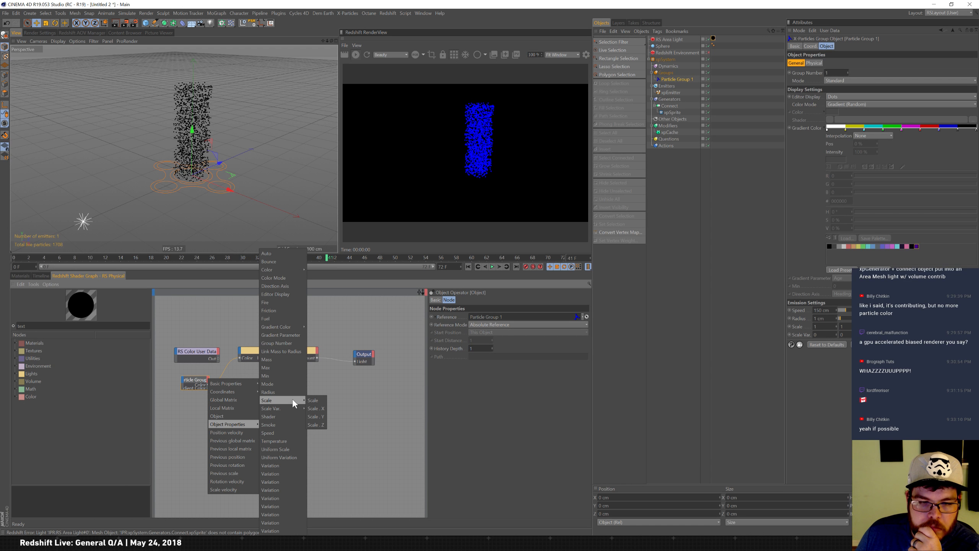
pyautogui.moveTo(358, 241)
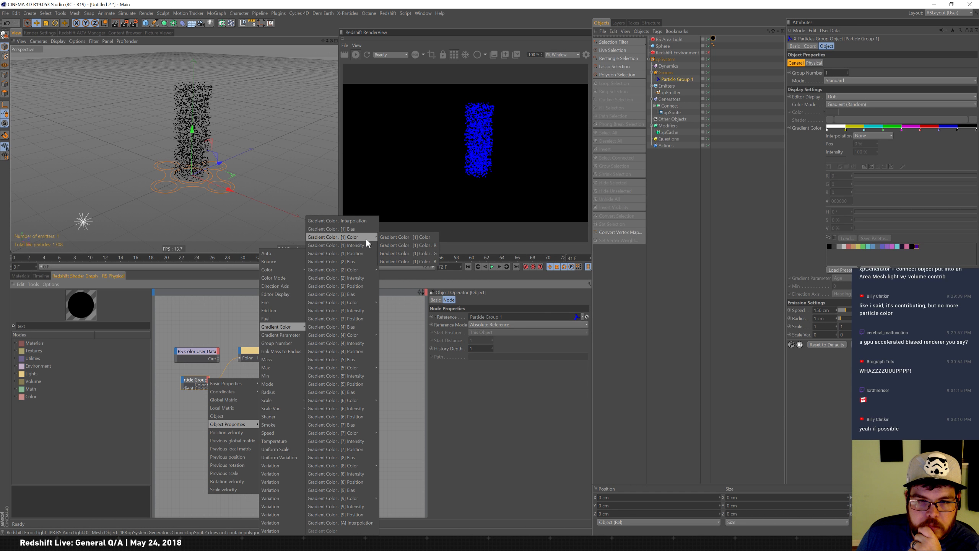
pyautogui.click(397, 238)
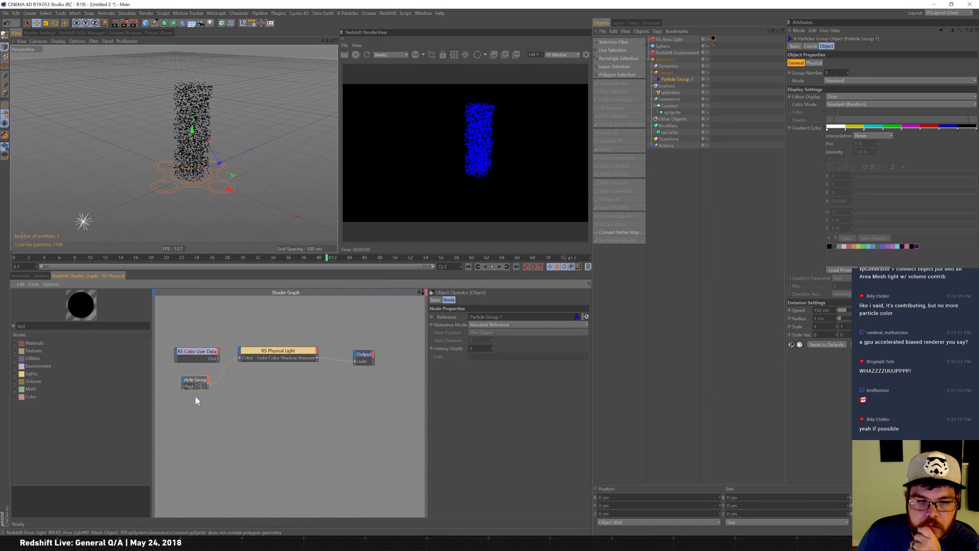
pyautogui.doubleClick(196, 379)
pyautogui.click(200, 379)
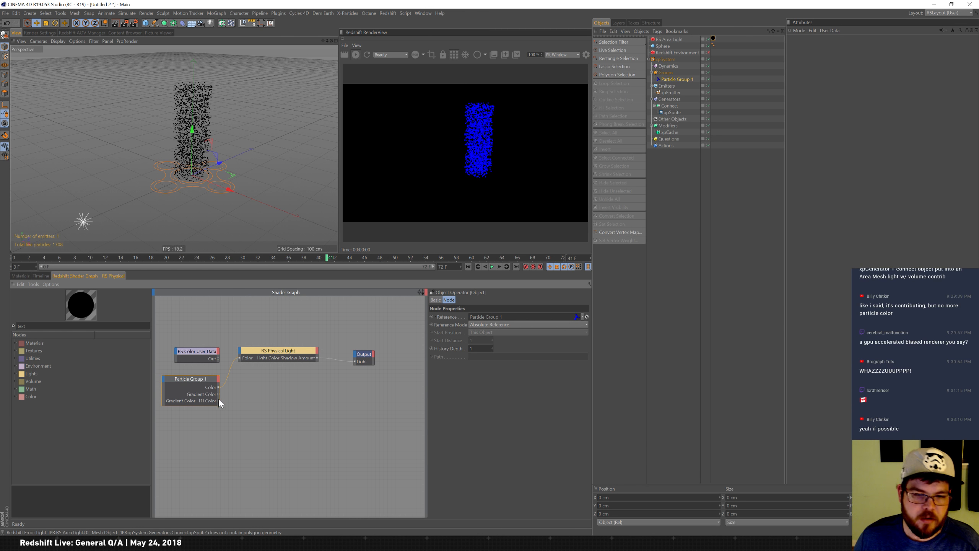
# Rewire the RS Physical Light's color to the Particle Group's newly added Gradient Color.[2] Color output.
pyautogui.moveTo(238, 357); pyautogui.dragTo(239, 359)
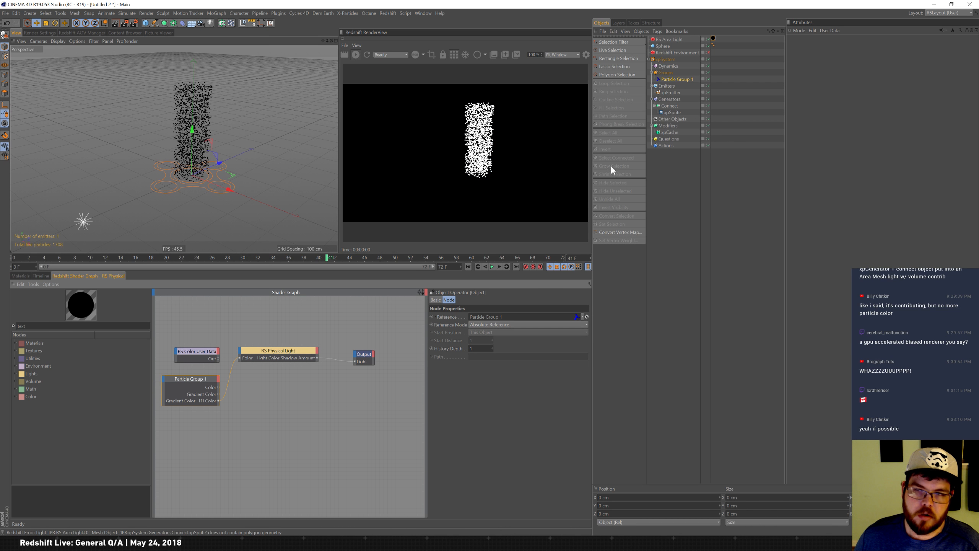
pyautogui.click(679, 79)
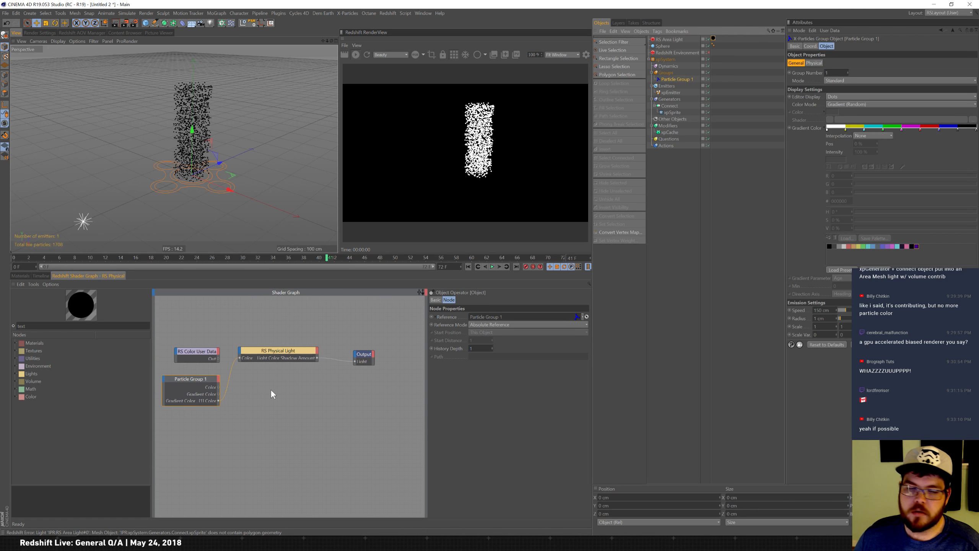
pyautogui.click(218, 379)
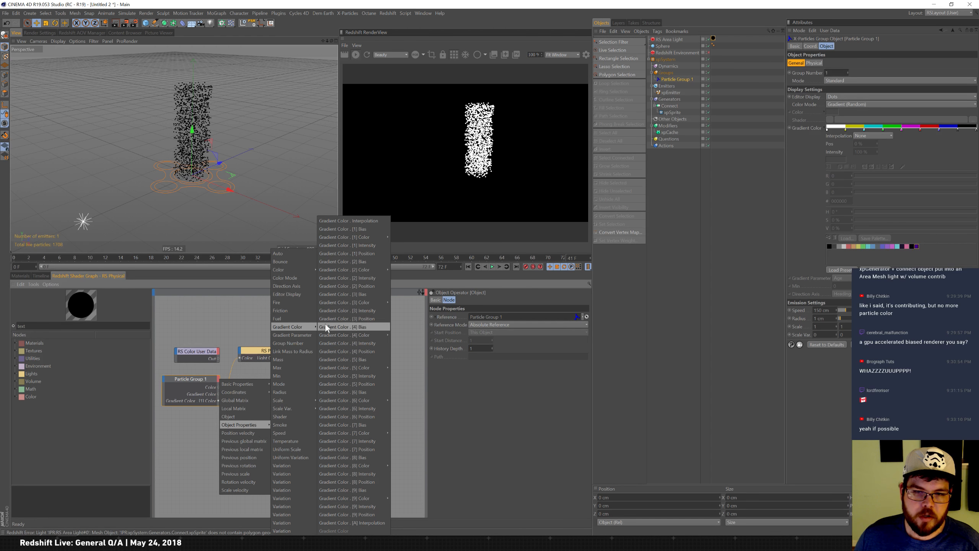
pyautogui.click(404, 269)
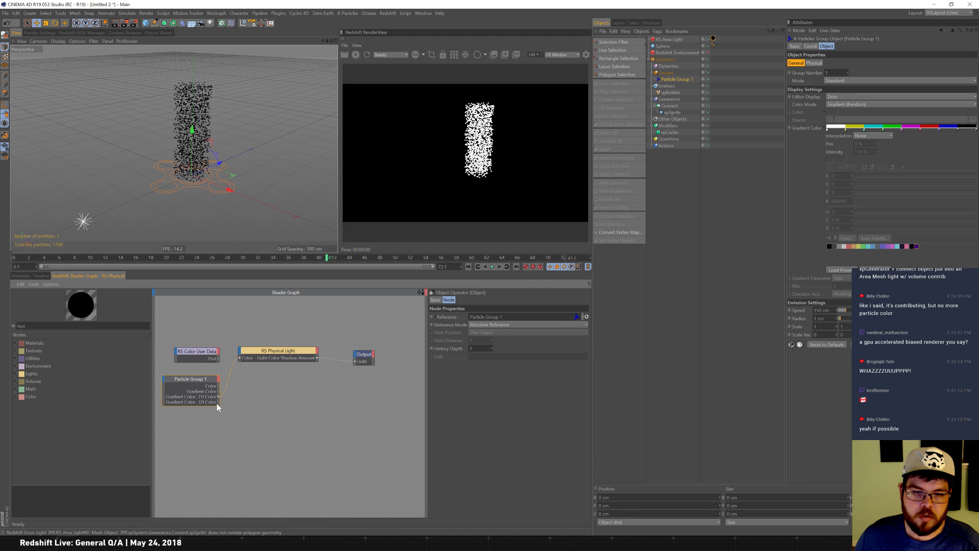
pyautogui.moveTo(218, 402); pyautogui.dragTo(240, 358)
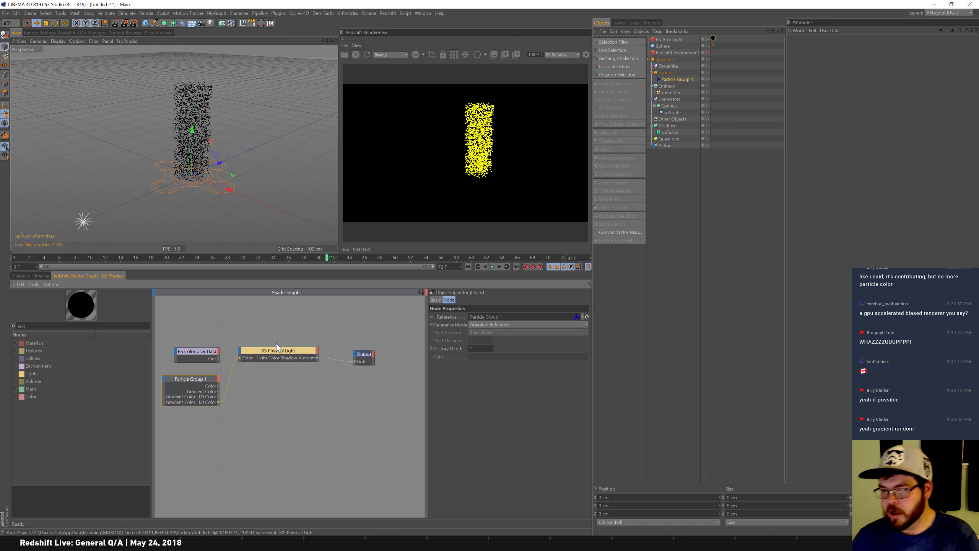
pyautogui.moveTo(31, 326); pyautogui.dragTo(1, 311)
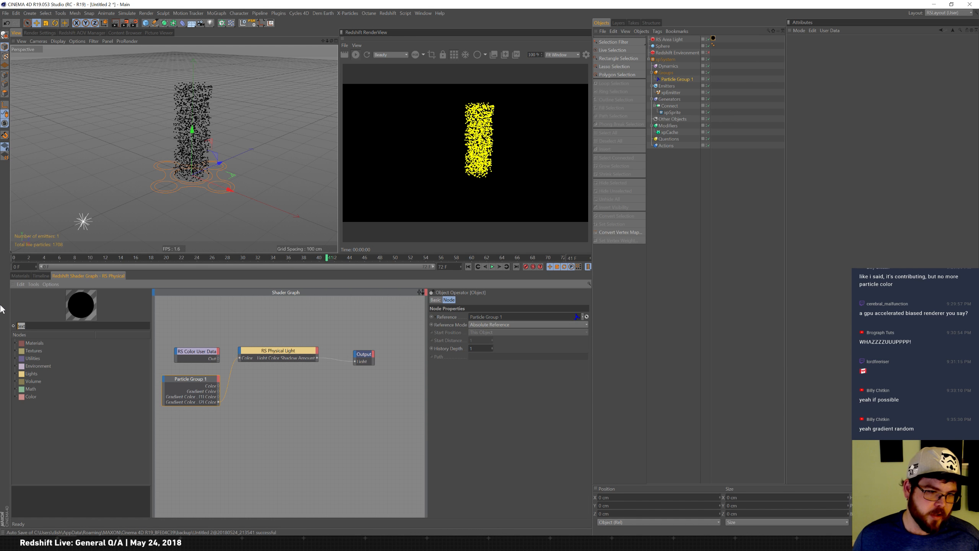
pyautogui.write('layer')
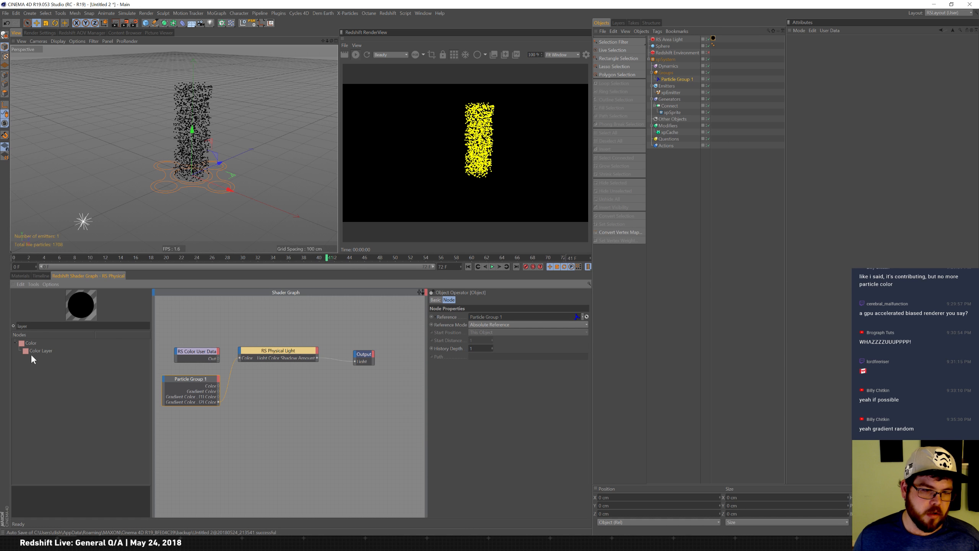
pyautogui.moveTo(33, 352); pyautogui.dragTo(265, 436)
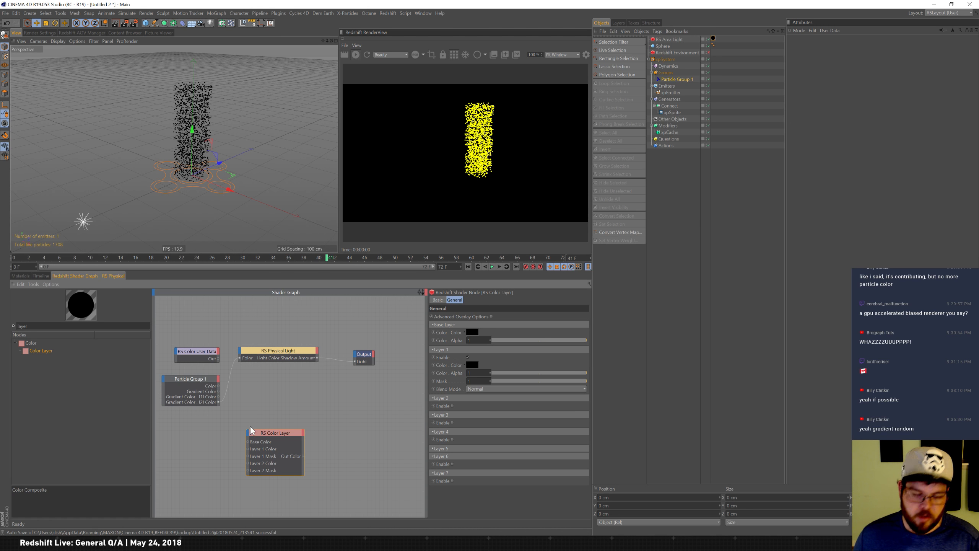
pyautogui.press('Delete')
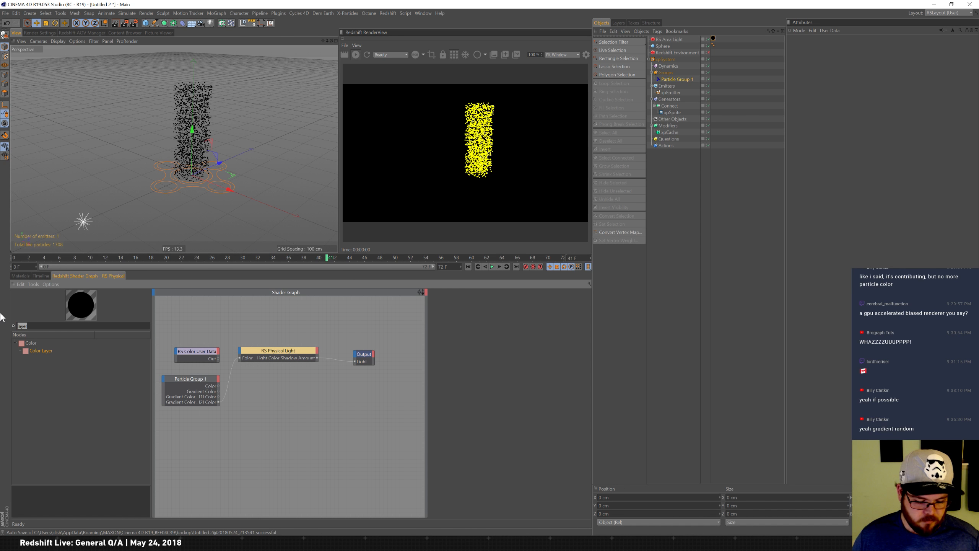
# Add an RS Shader Switch node and connect the Particle Group's Gradient Color.[1] Color output to its shader inputs.
pyautogui.write('swit')
pyautogui.moveTo(48, 365); pyautogui.dragTo(288, 407)
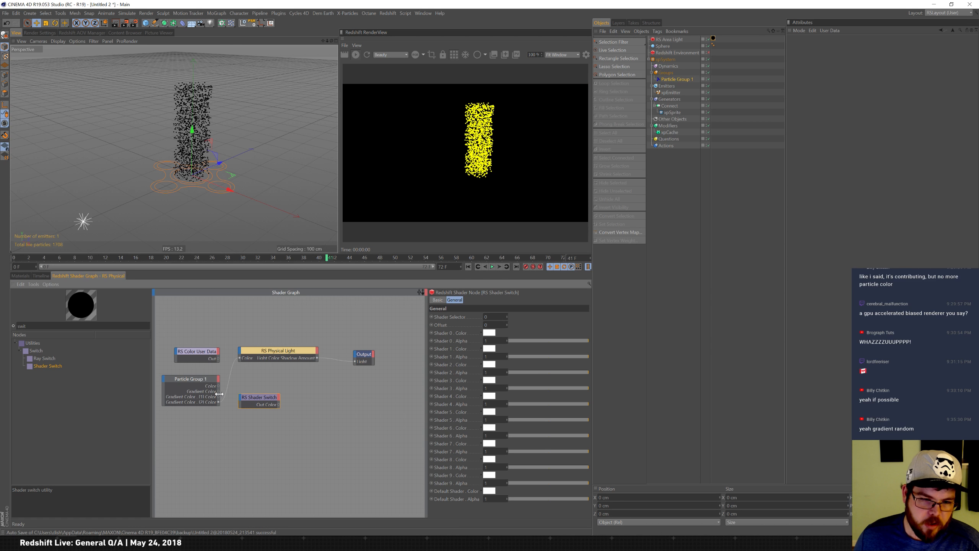
pyautogui.moveTo(218, 398); pyautogui.dragTo(240, 399)
pyautogui.click(258, 410)
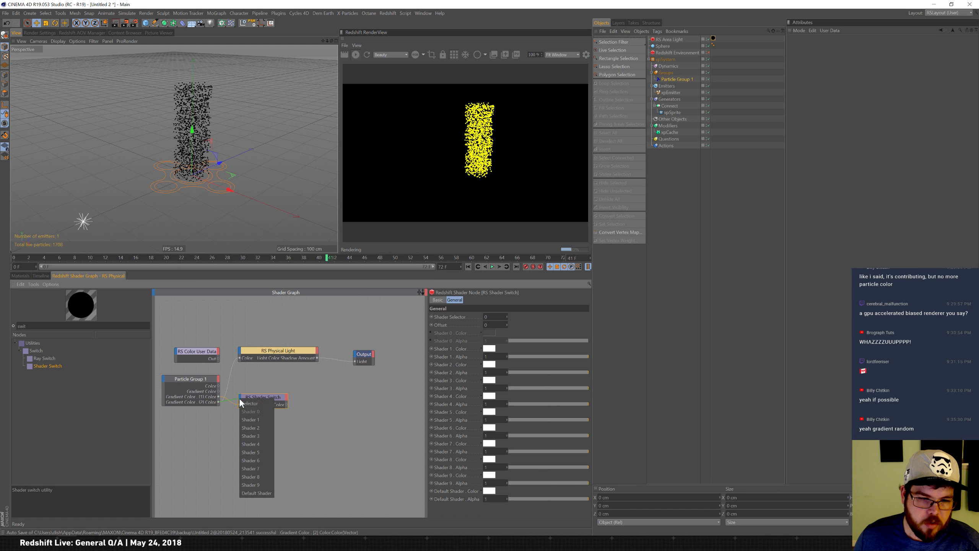
pyautogui.click(258, 420)
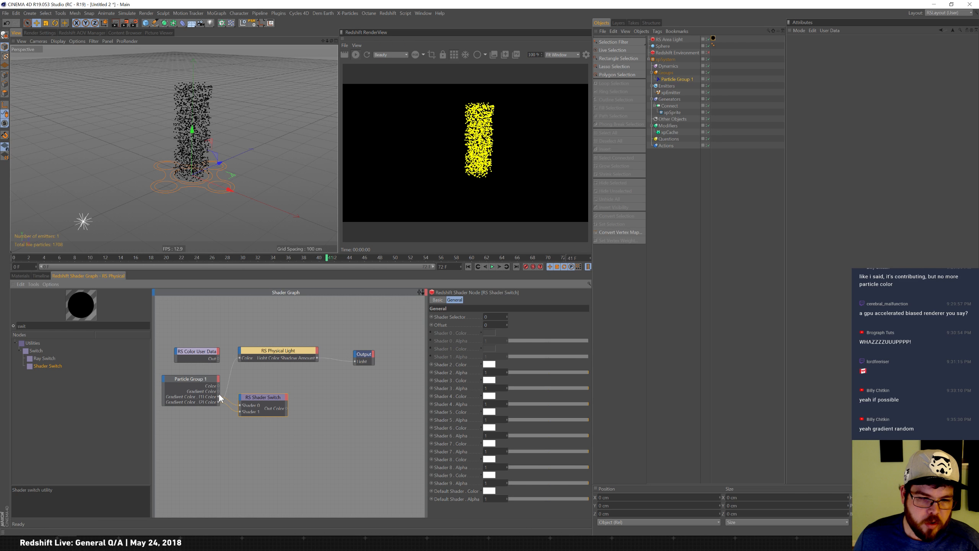
# Expose Gradient Color.[3] Color on the Particle Group node and connect it to the Shader Switch's Shader 2 input.
pyautogui.click(219, 379)
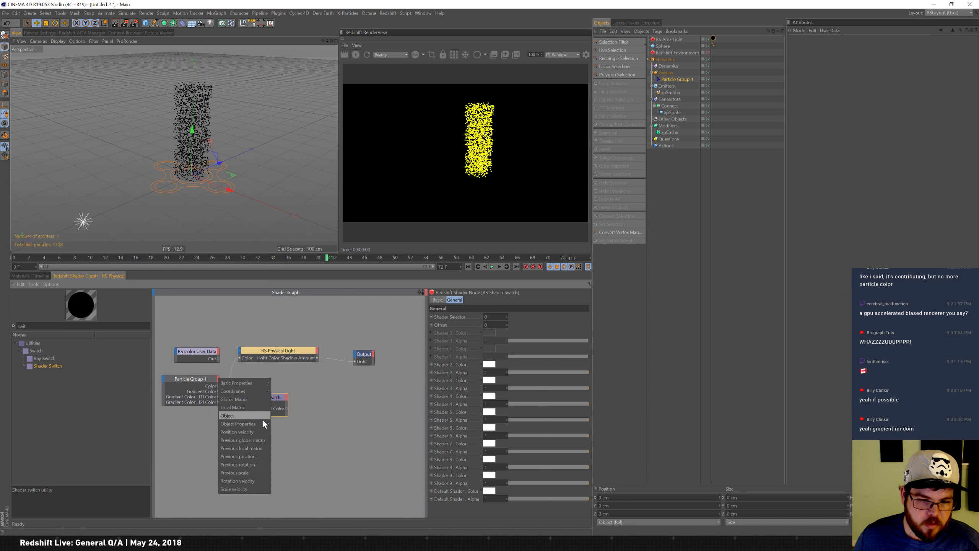
pyautogui.moveTo(263, 424)
pyautogui.moveTo(292, 327)
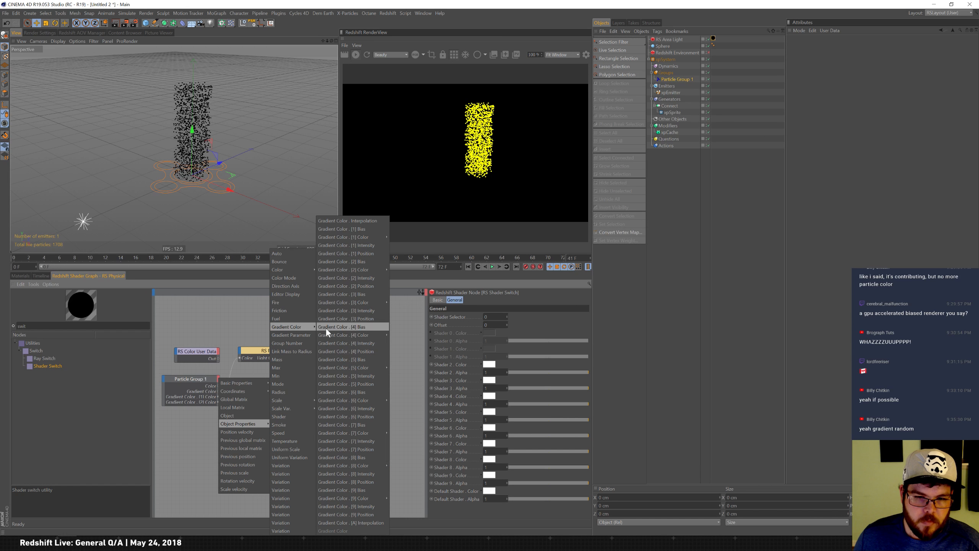
pyautogui.moveTo(364, 305)
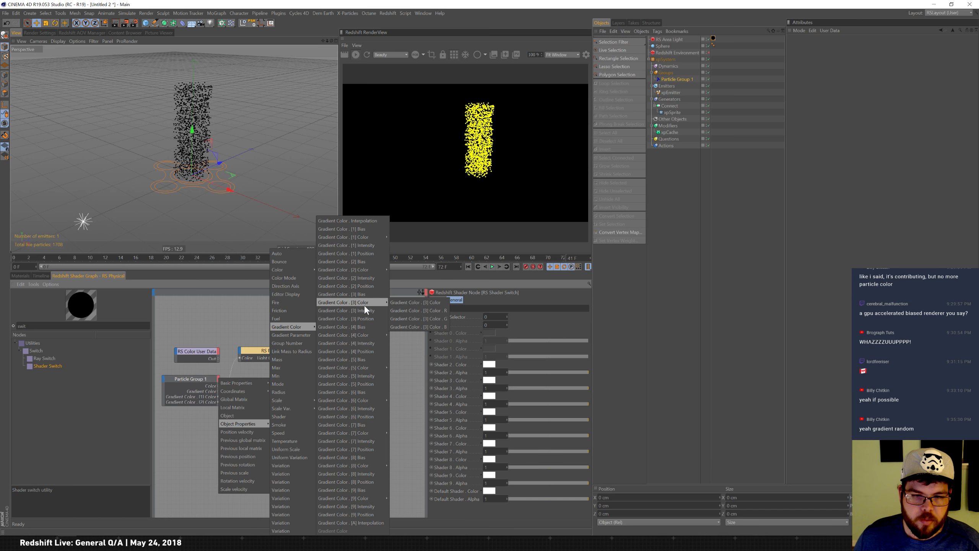
pyautogui.click(418, 303)
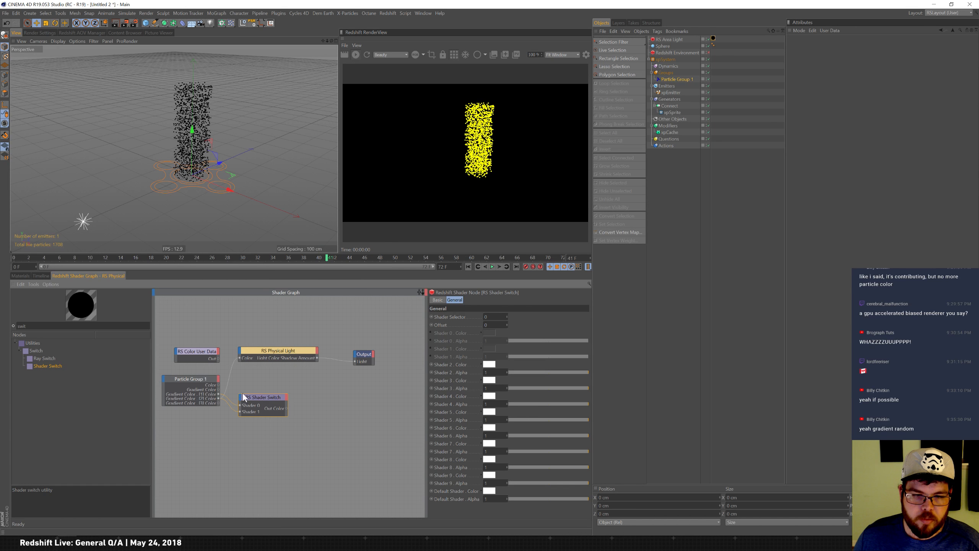
pyautogui.moveTo(240, 398); pyautogui.dragTo(238, 397)
pyautogui.click(260, 428)
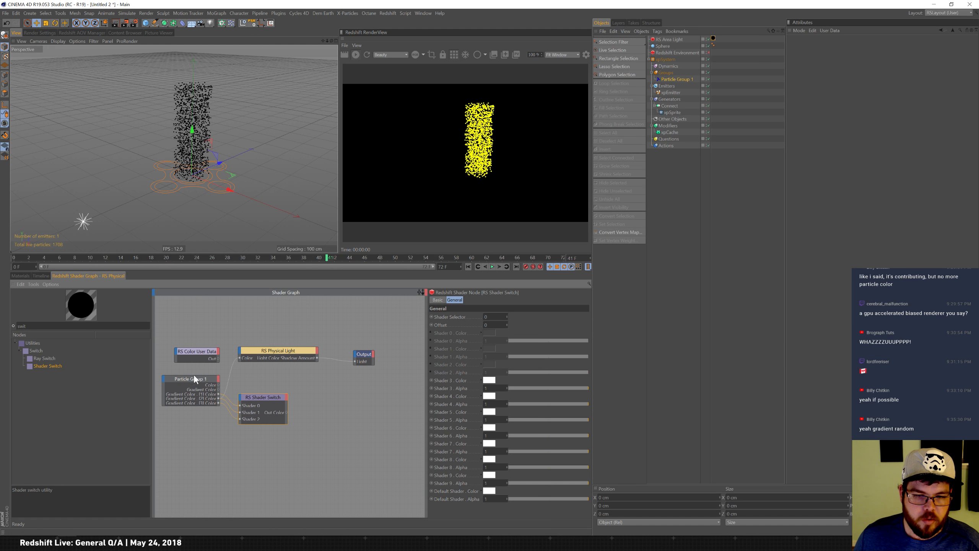
pyautogui.moveTo(184, 397)
pyautogui.mouseDown()
pyautogui.moveTo(185, 429)
pyautogui.moveTo(196, 401)
pyautogui.mouseUp()
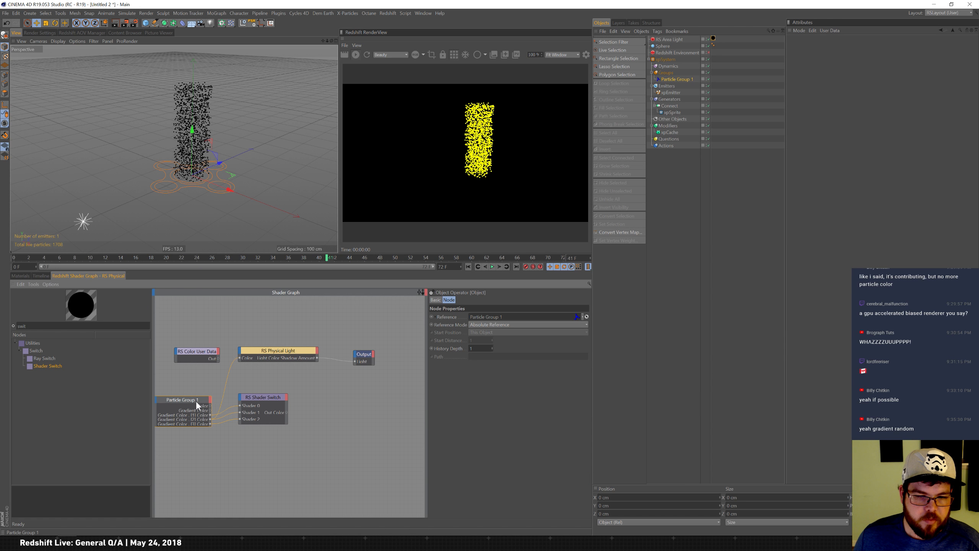
# Add an Integer User Data node reading RSPID and connect it to the Shader Switch's Selector input.
pyautogui.click(203, 355)
pyautogui.moveTo(51, 326); pyautogui.dragTo(2, 307)
pyautogui.write('user')
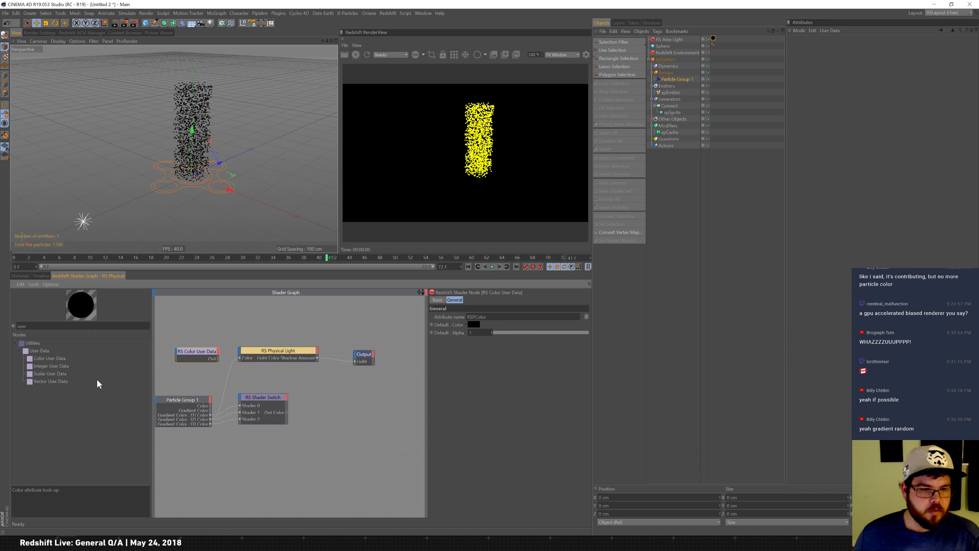
pyautogui.moveTo(49, 367); pyautogui.dragTo(212, 322)
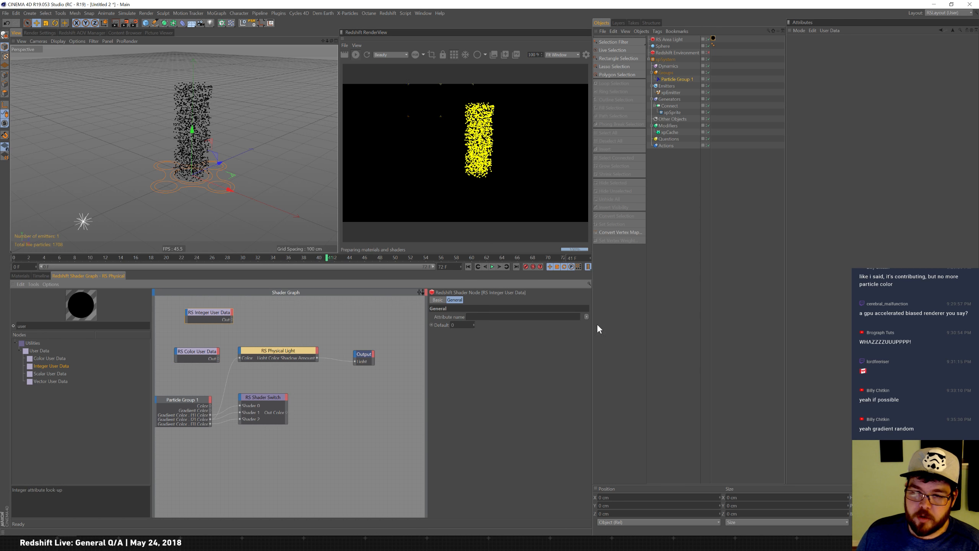
pyautogui.click(586, 317)
pyautogui.click(624, 343)
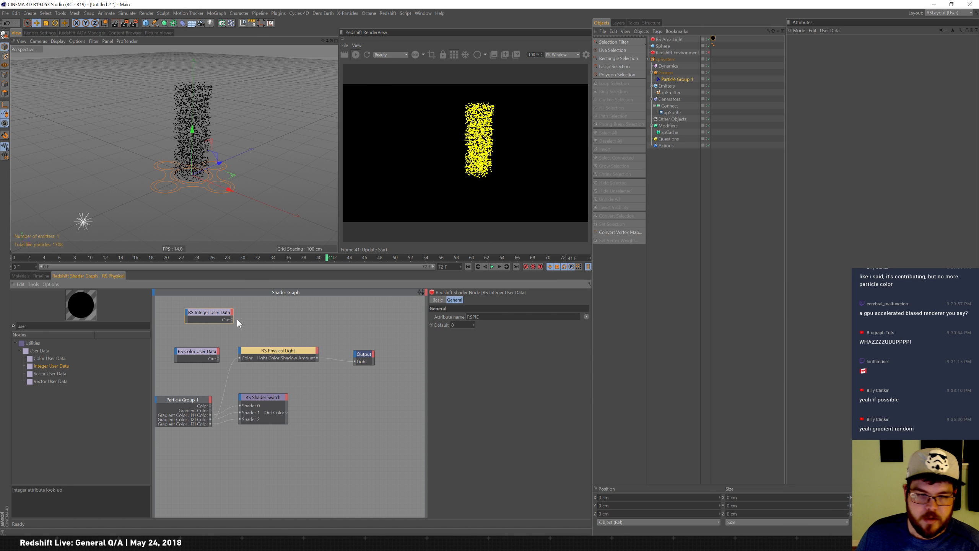
pyautogui.moveTo(240, 398); pyautogui.dragTo(241, 400)
pyautogui.click(260, 404)
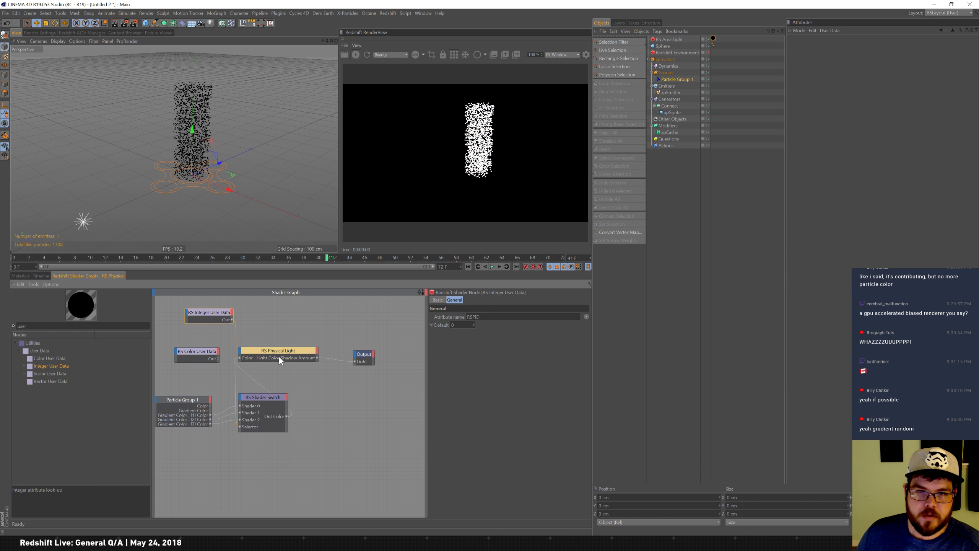
pyautogui.moveTo(287, 349); pyautogui.dragTo(315, 351)
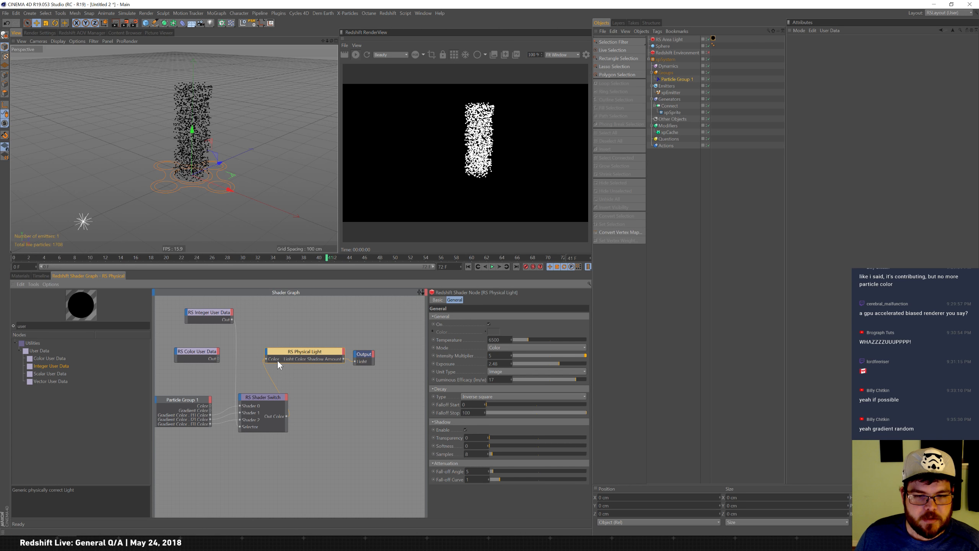
pyautogui.click(213, 317)
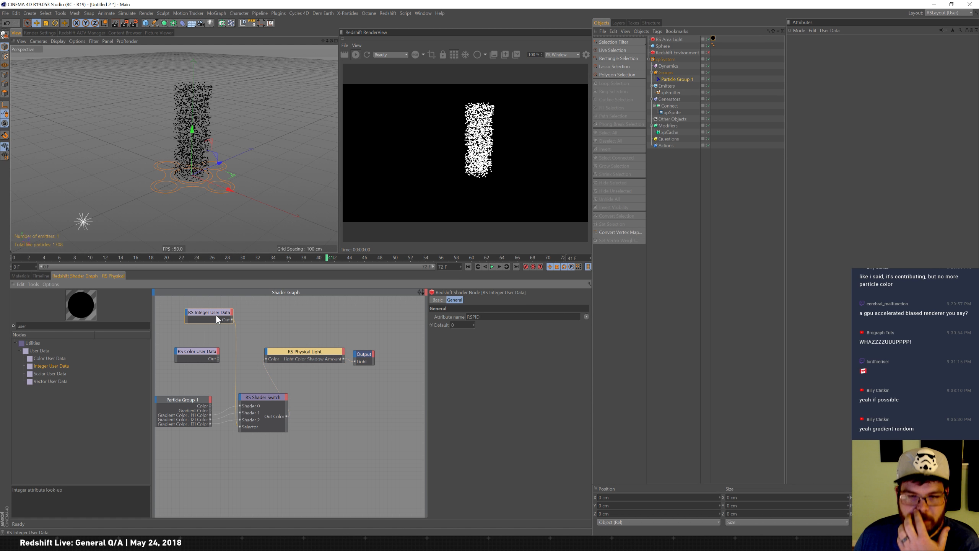
pyautogui.click(475, 323)
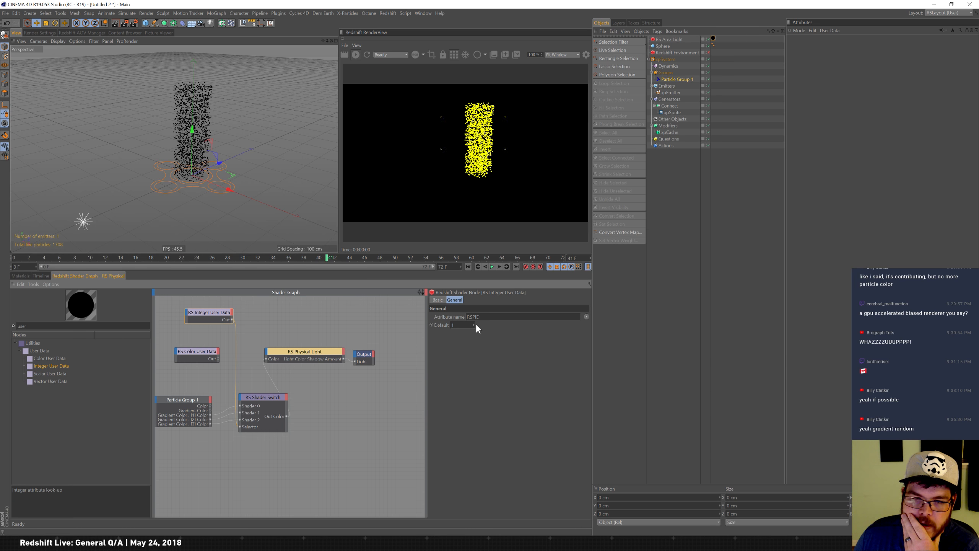
pyautogui.click(475, 326)
# Change the Integer User Data attribute name to the Geometry ID Absolute attribute RSGeomIDAbs.
pyautogui.click(587, 316)
pyautogui.moveTo(604, 341)
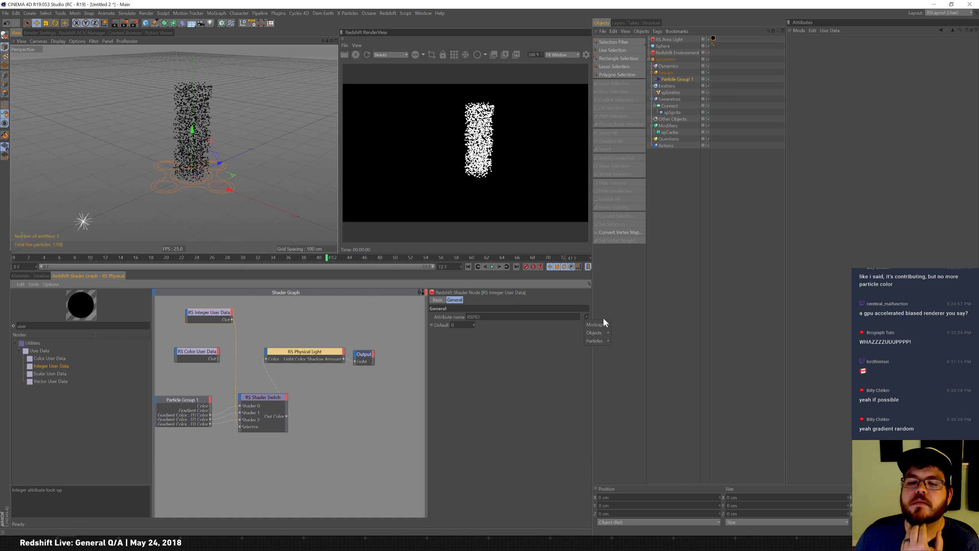
pyautogui.click(620, 324)
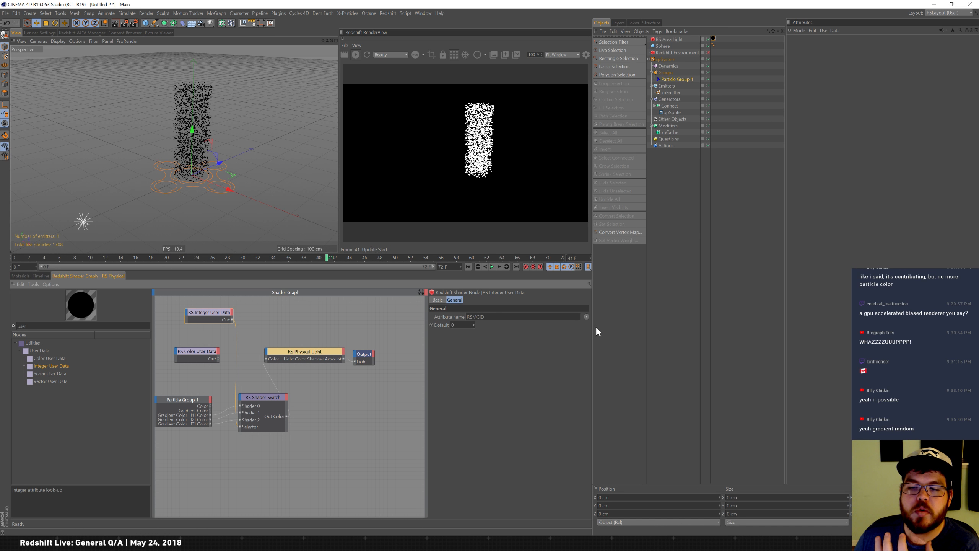
pyautogui.click(587, 317)
pyautogui.moveTo(598, 332)
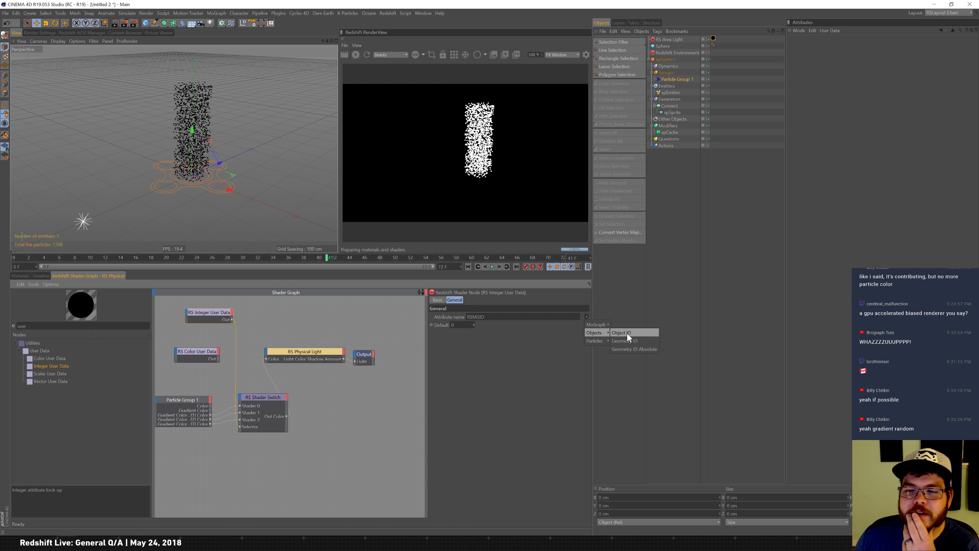
pyautogui.click(624, 334)
pyautogui.click(587, 316)
pyautogui.click(625, 340)
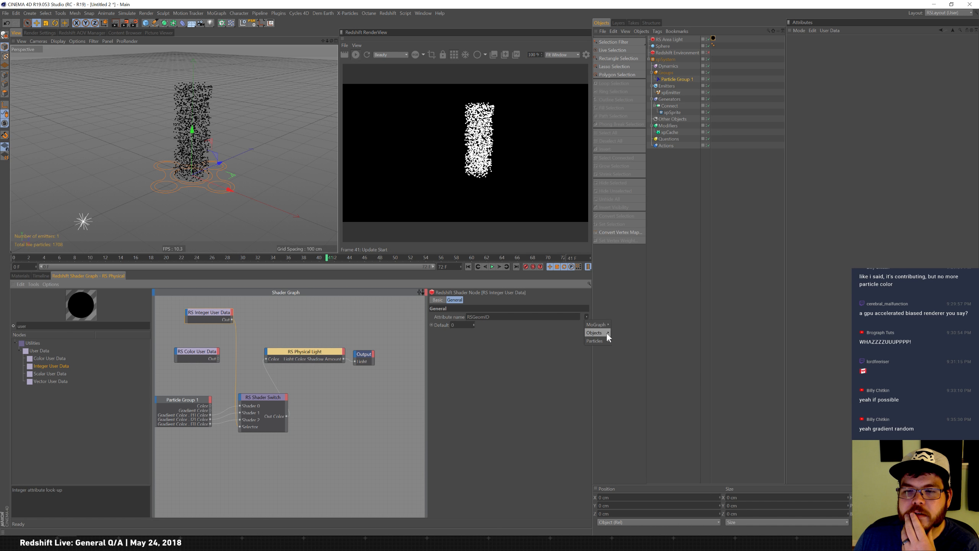
pyautogui.click(627, 347)
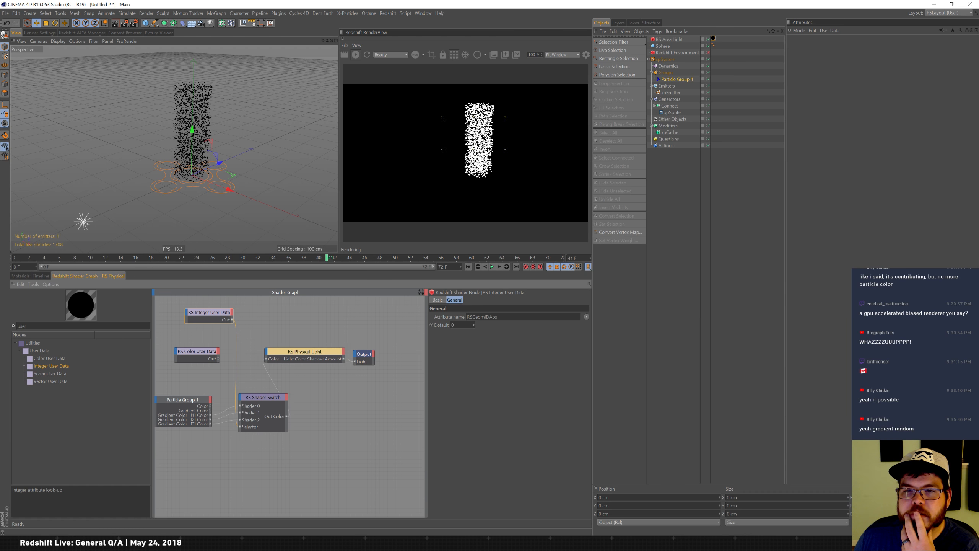
# Try feeding the Color User Data node, set to RSPColor, into the light's color input.
pyautogui.click(197, 351)
pyautogui.click(586, 316)
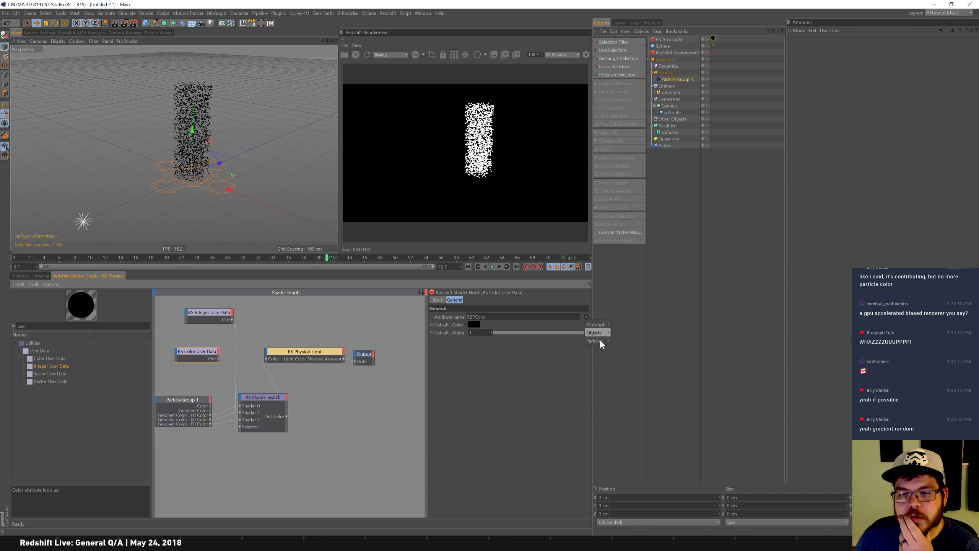
pyautogui.click(624, 341)
pyautogui.moveTo(218, 361); pyautogui.dragTo(265, 363)
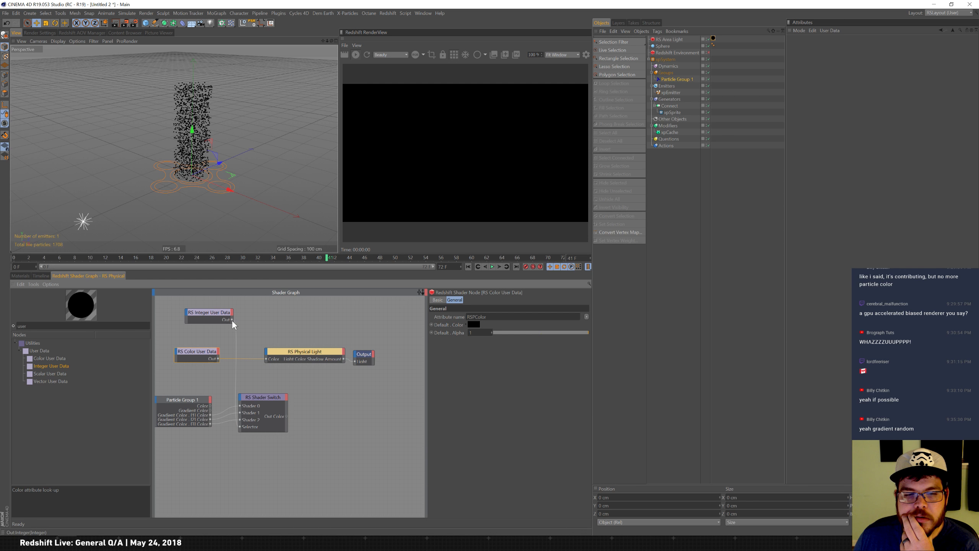
pyautogui.click(286, 417)
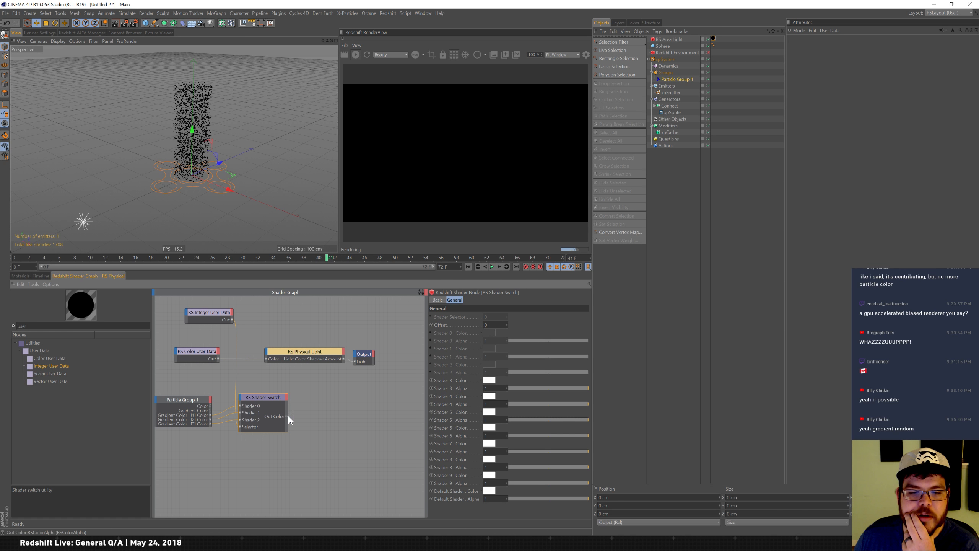
pyautogui.moveTo(266, 359); pyautogui.dragTo(267, 359)
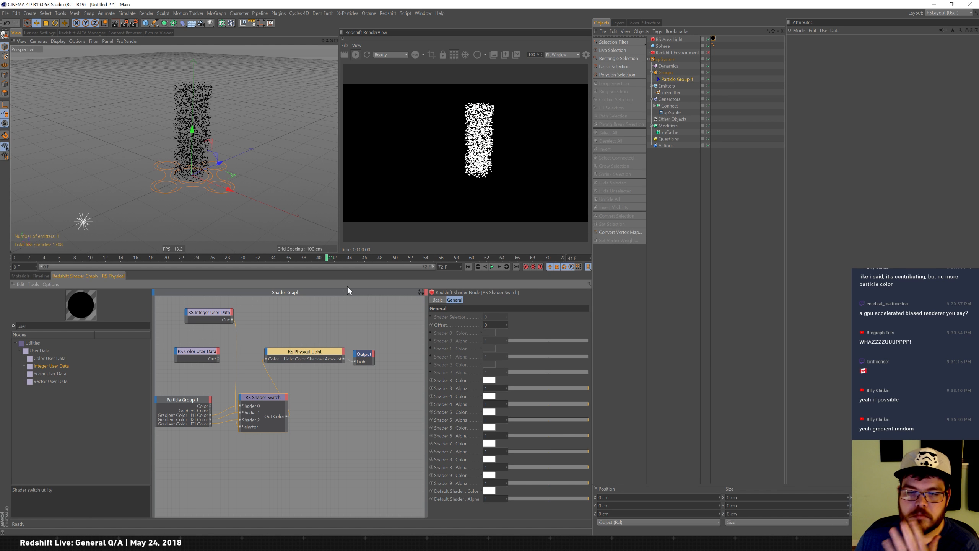
# Rearrange the RS Physical Light, Output and Shader Switch nodes in the shader graph.
pyautogui.moveTo(320, 350); pyautogui.dragTo(390, 342)
pyautogui.moveTo(318, 339); pyautogui.dragTo(324, 337)
pyautogui.moveTo(261, 396); pyautogui.dragTo(271, 393)
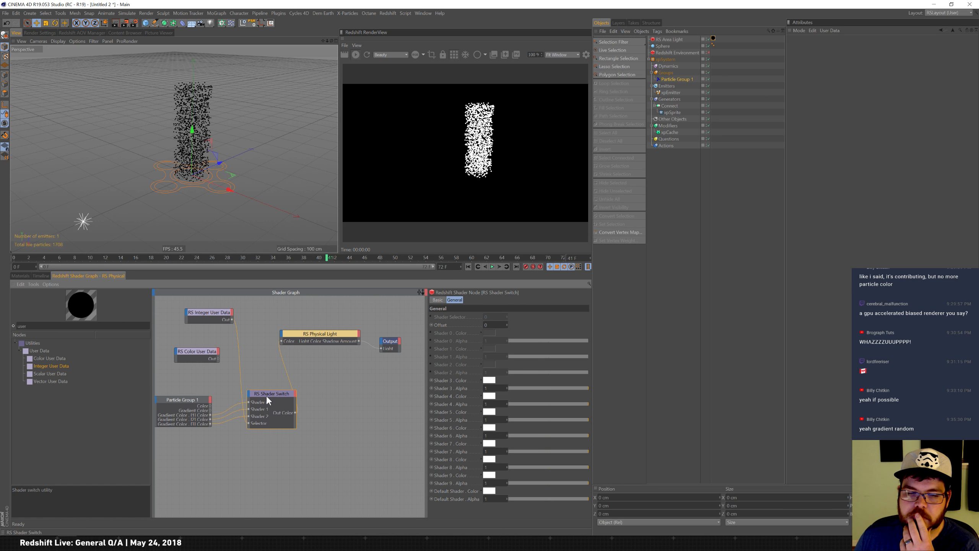
# Set the Shader Switch's Shader 3 color to purple and its Default Shader color to cyan.
pyautogui.click(489, 381)
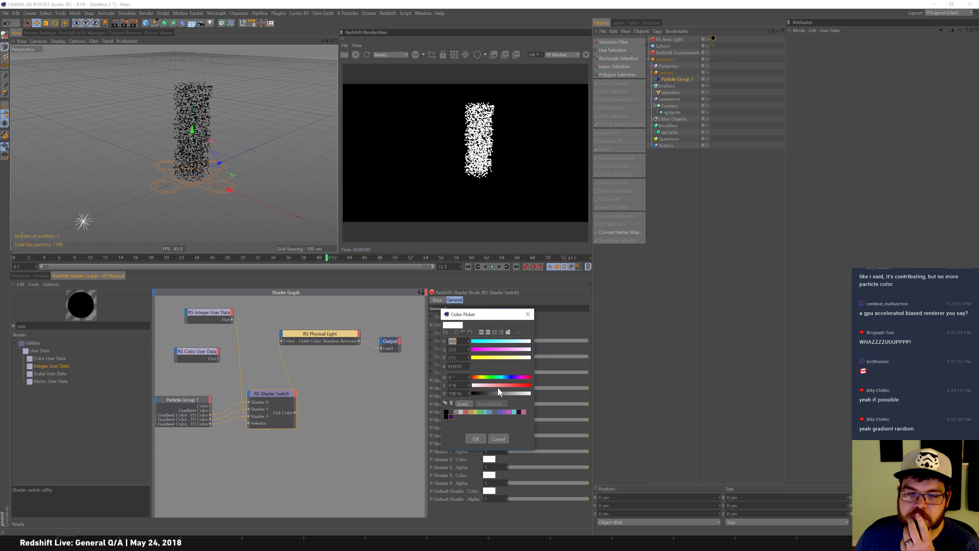
pyautogui.click(451, 417)
pyautogui.click(478, 439)
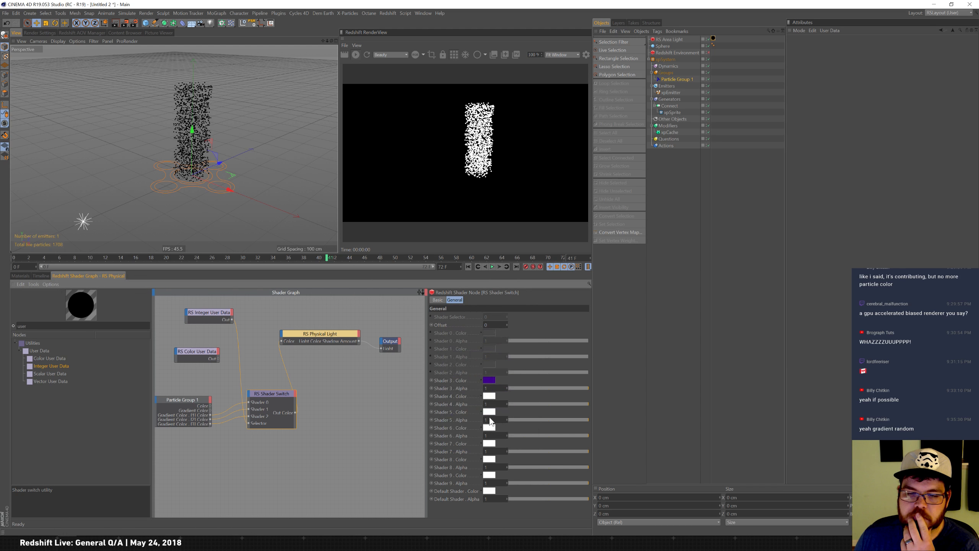
pyautogui.click(489, 492)
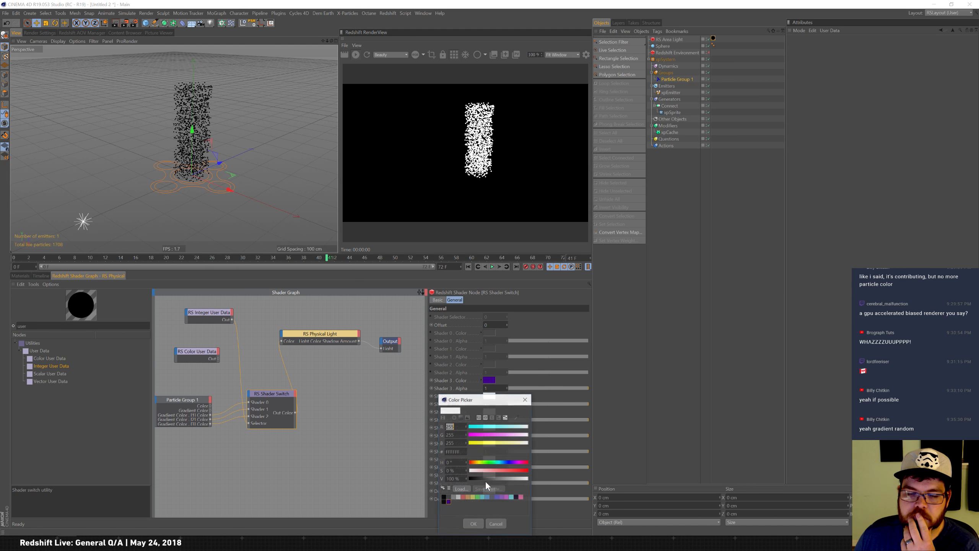
pyautogui.moveTo(505, 427); pyautogui.dragTo(465, 426)
pyautogui.click(472, 523)
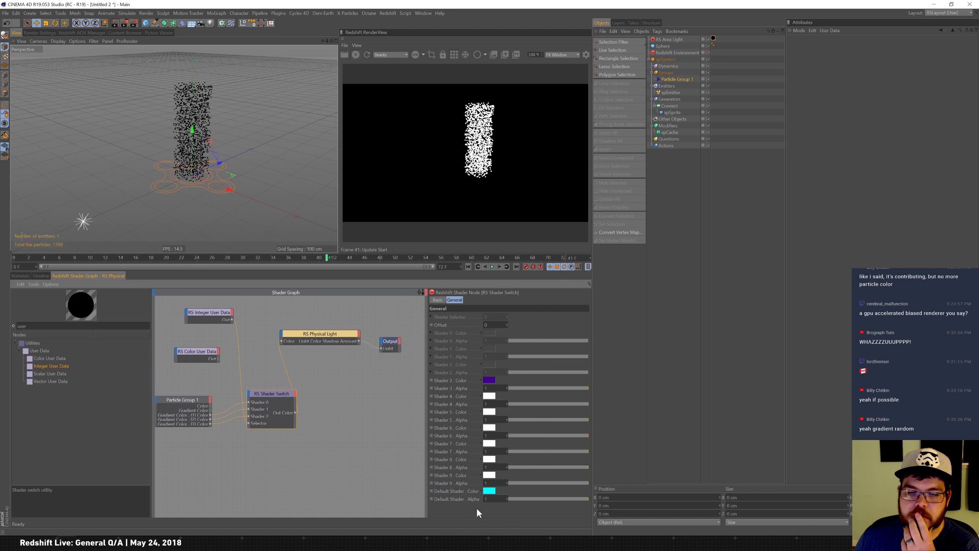
# Set the Shader 4 and Shader 5 colors of the Shader Switch to red.
pyautogui.click(489, 396)
pyautogui.click(530, 403)
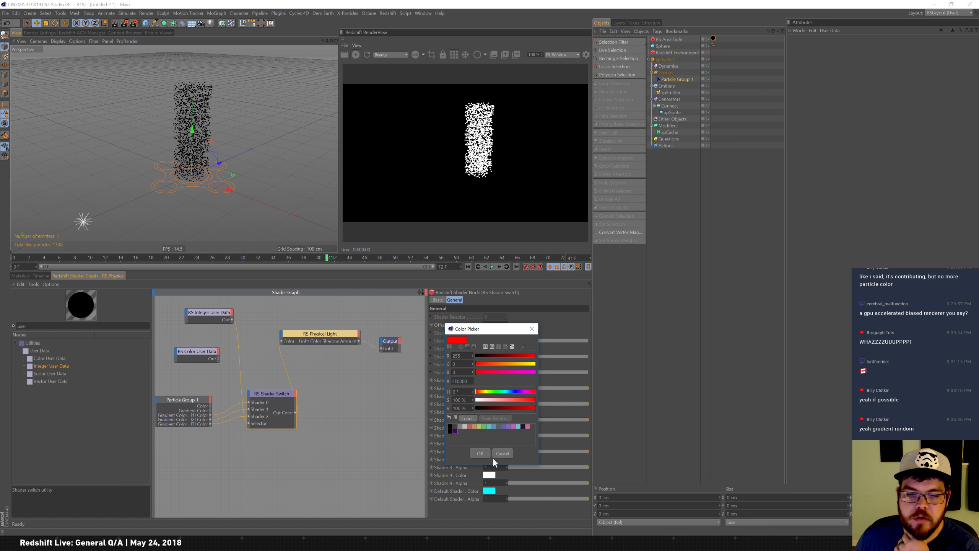
pyautogui.click(480, 455)
pyautogui.click(490, 412)
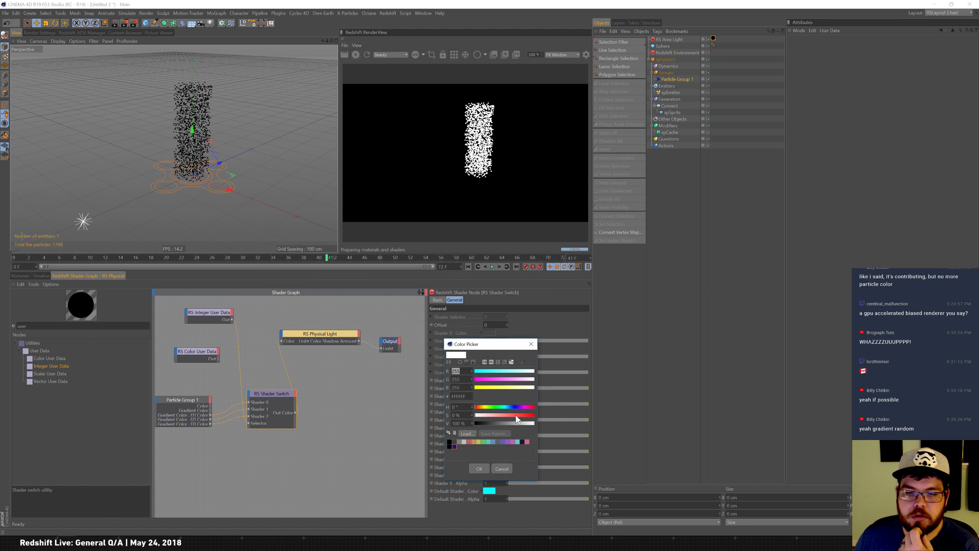
pyautogui.click(531, 420)
pyautogui.click(479, 470)
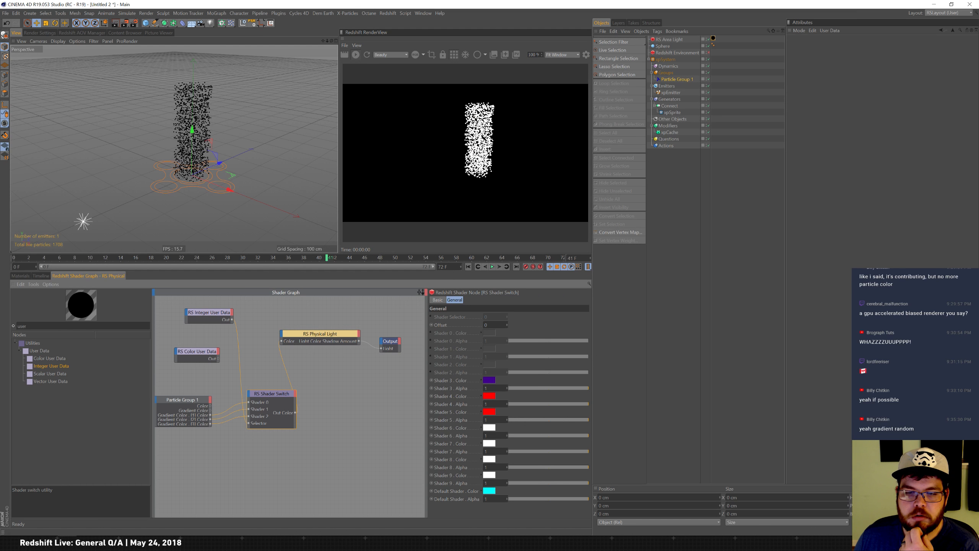
# Set the Shader Switch's Shader 6 color to blue.
pyautogui.click(490, 428)
pyautogui.click(532, 424)
pyautogui.click(515, 425)
pyautogui.click(533, 433)
pyautogui.click(479, 487)
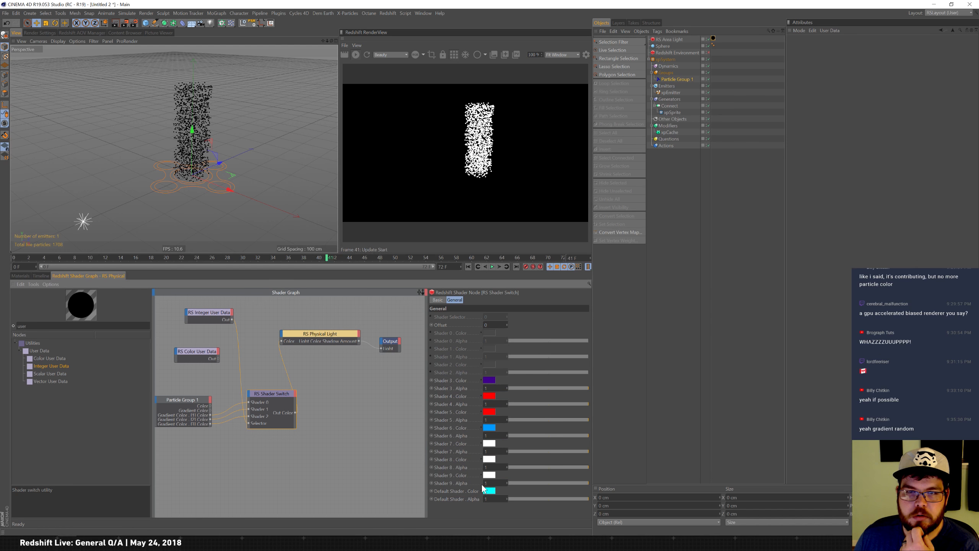
# Set the Shader Switch's Shader 7 color to green.
pyautogui.click(489, 444)
pyautogui.moveTo(517, 447); pyautogui.dragTo(538, 452)
pyautogui.click(494, 439)
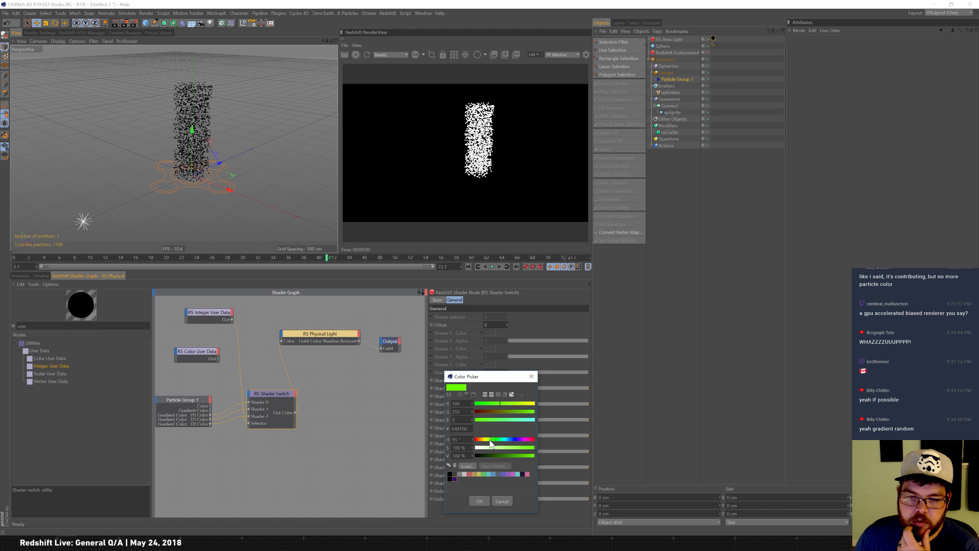
pyautogui.click(479, 502)
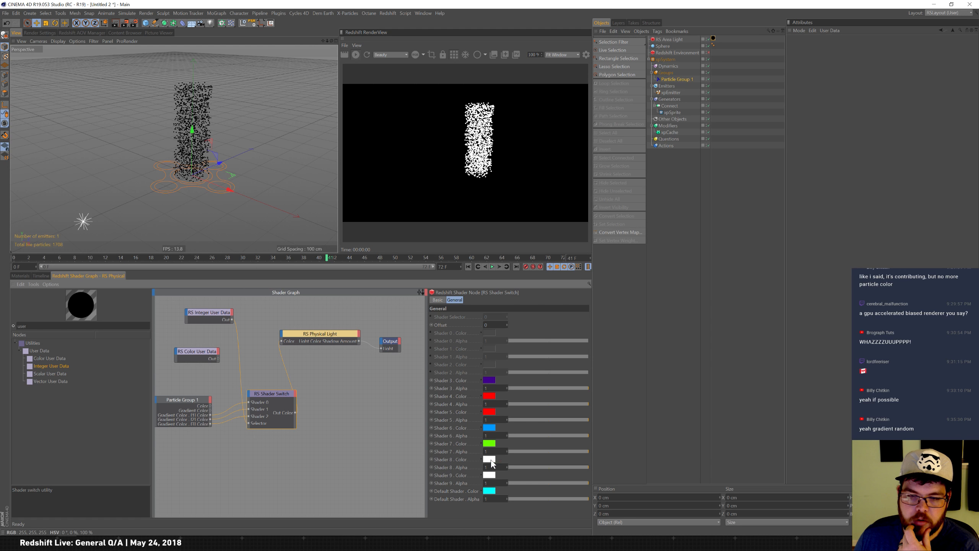
# Set the Shader Switch's Shader 8 color to cyan.
pyautogui.click(489, 459)
pyautogui.click(506, 456)
pyautogui.moveTo(506, 464); pyautogui.dragTo(536, 464)
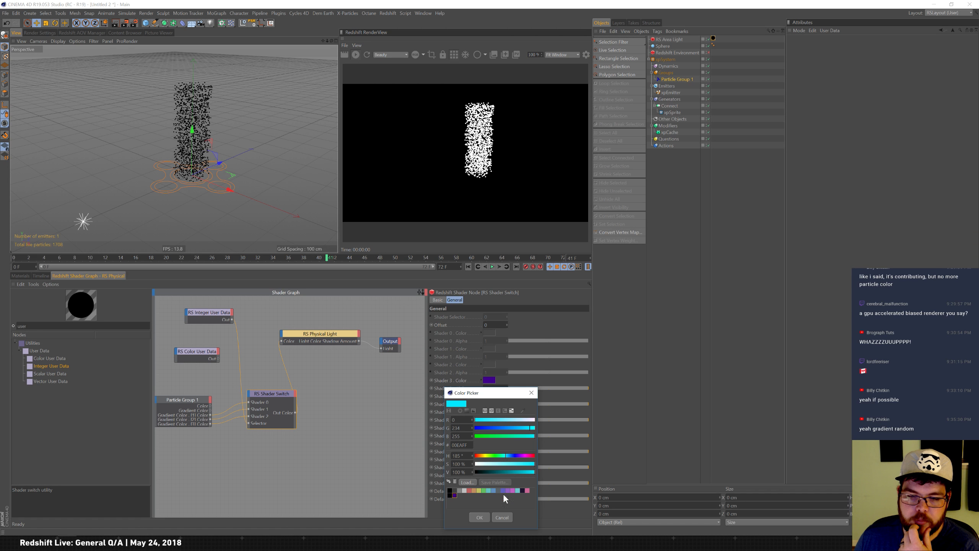
pyautogui.click(480, 517)
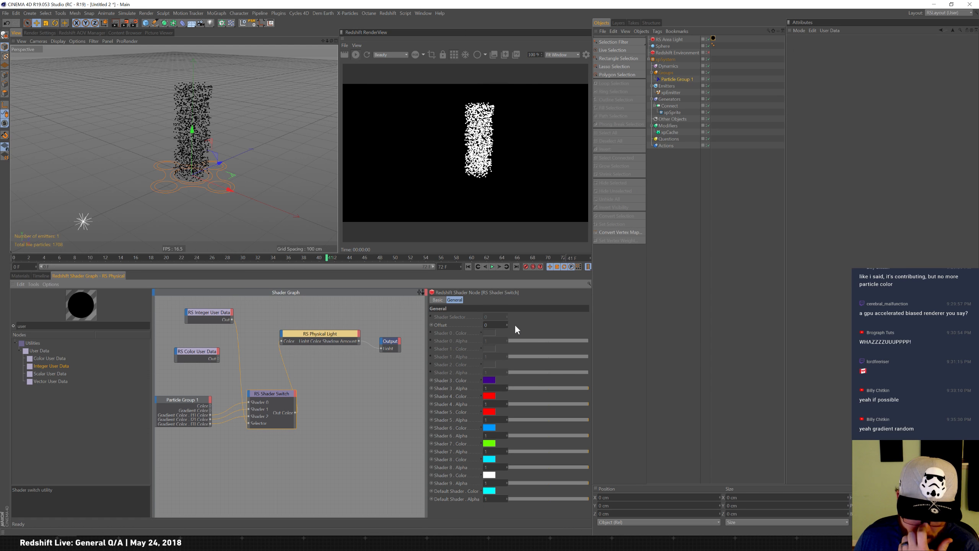
# Test a Shader Switch Offset of 17, then set the Offset back to 0.
pyautogui.write('17')
pyautogui.press('Return')
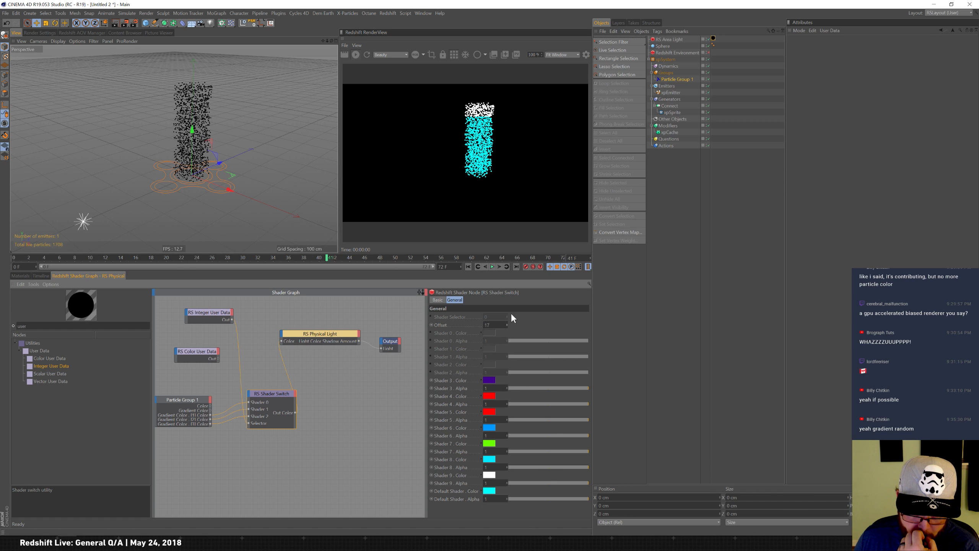
pyautogui.moveTo(493, 325); pyautogui.dragTo(355, 297)
pyautogui.write('0')
pyautogui.press('Return')
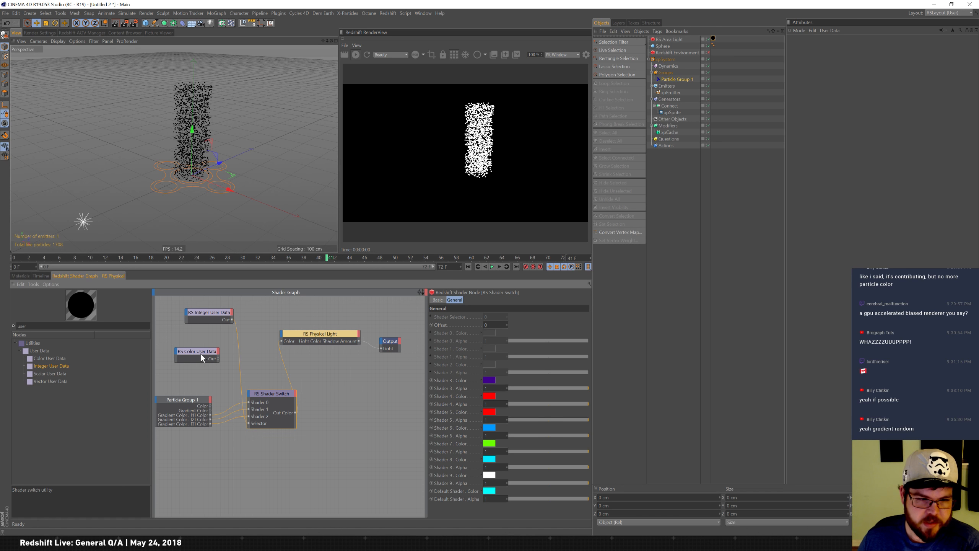
# Add a Scalar User Data node to the shader graph and browse its particle attribute presets.
pyautogui.moveTo(62, 374); pyautogui.dragTo(204, 378)
pyautogui.click(586, 316)
pyautogui.moveTo(601, 326)
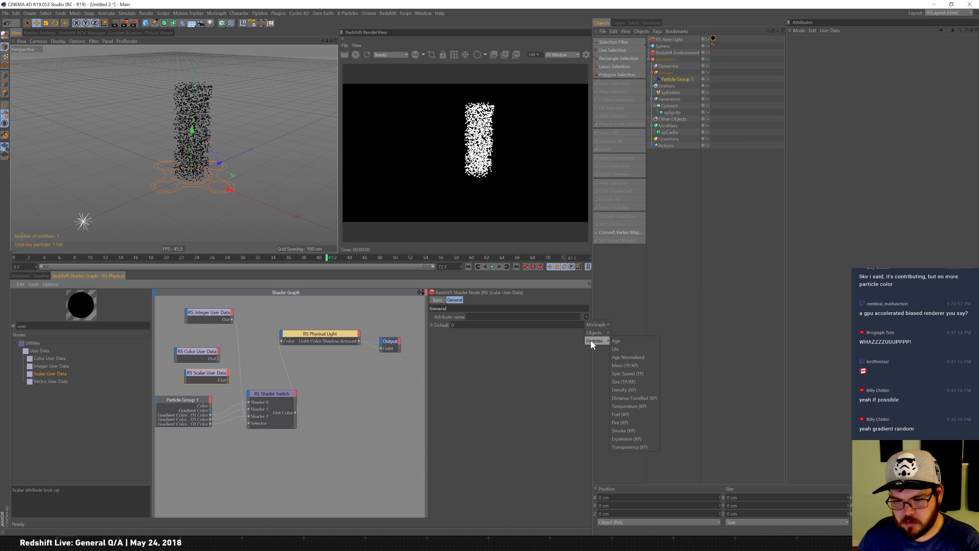
pyautogui.click(668, 295)
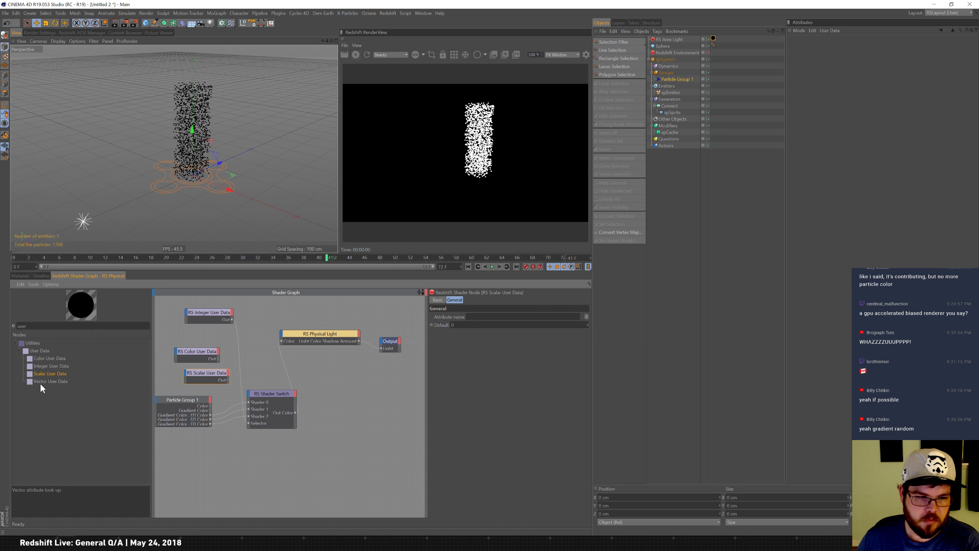
# Add a Vector User Data node, browse its particle attribute presets, then delete the node.
pyautogui.moveTo(43, 386); pyautogui.dragTo(218, 461)
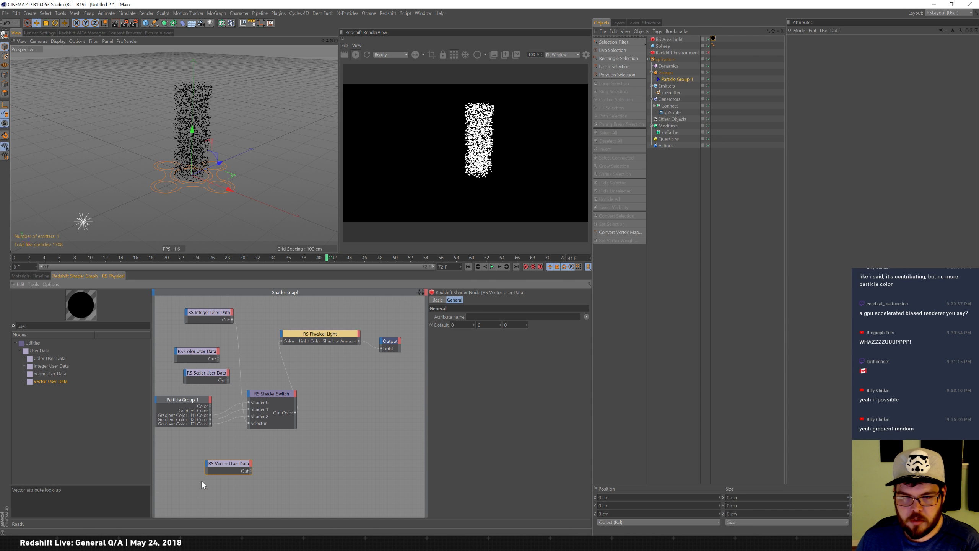
pyautogui.click(586, 316)
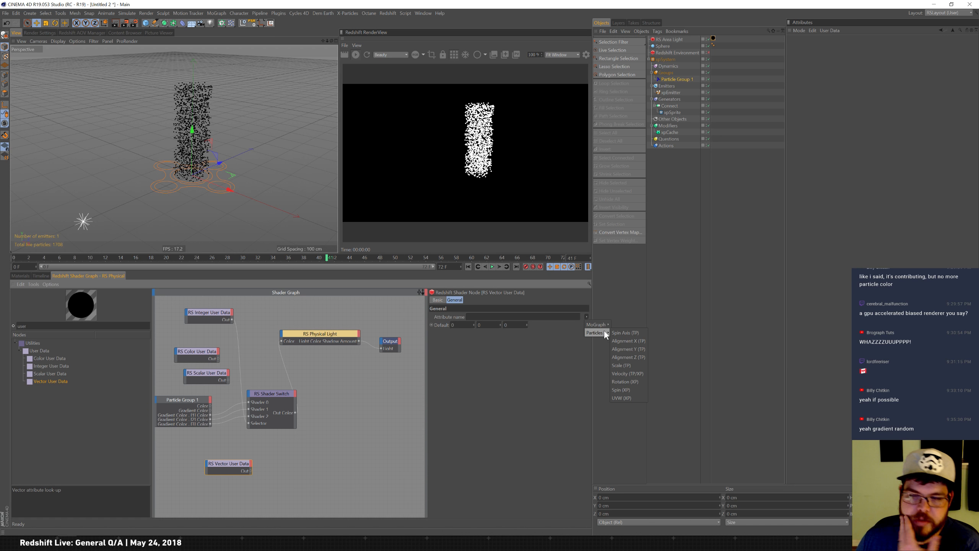
pyautogui.click(324, 505)
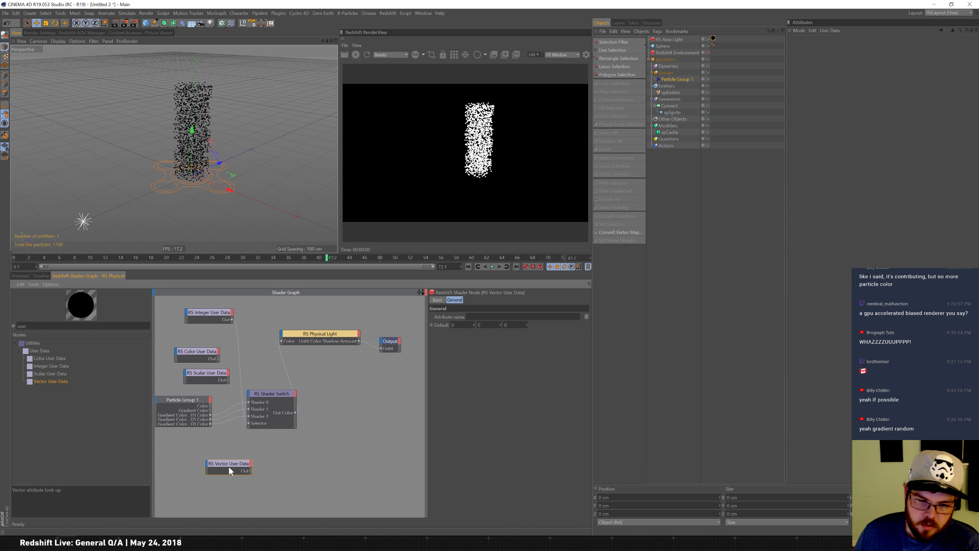
pyautogui.press('Delete')
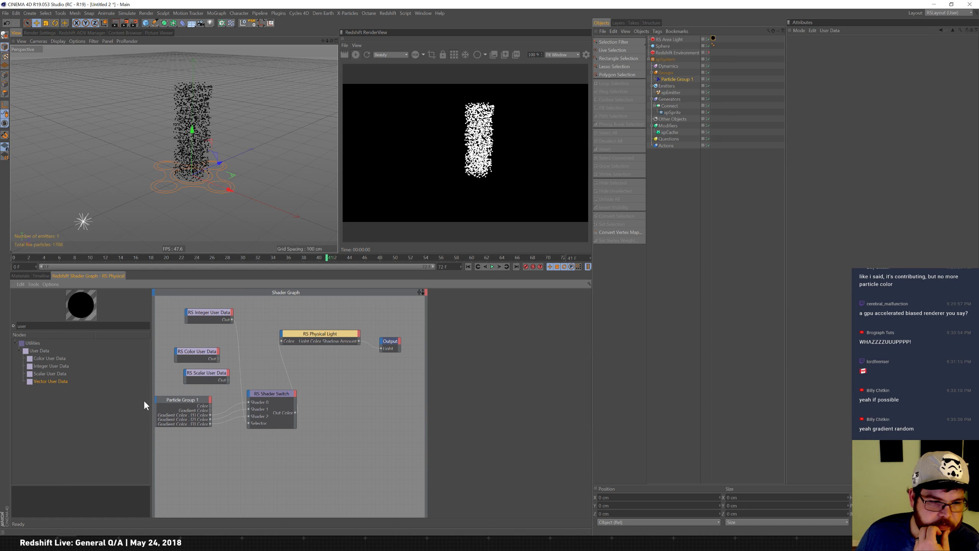
# Select the Scalar User Data node and open its attribute preset list.
pyautogui.click(211, 373)
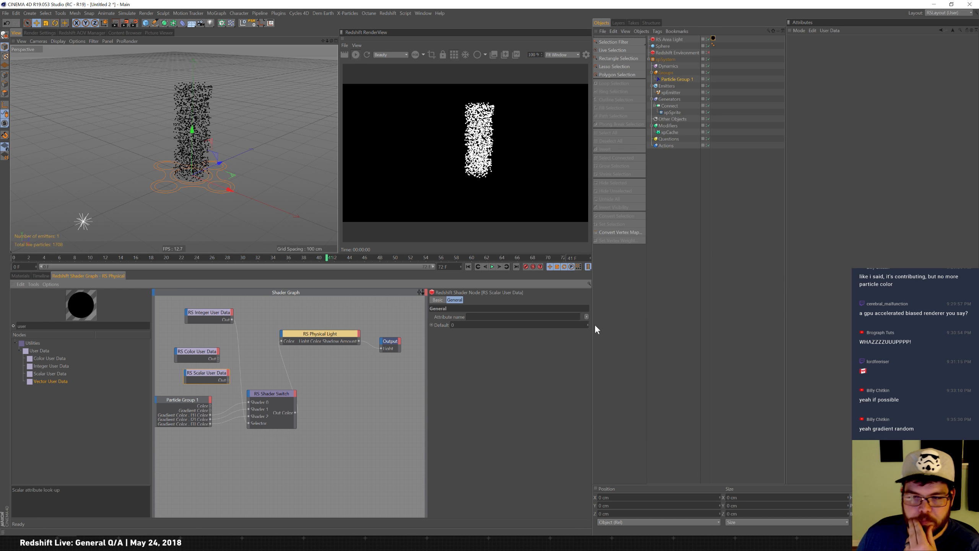
pyautogui.moveTo(602, 331)
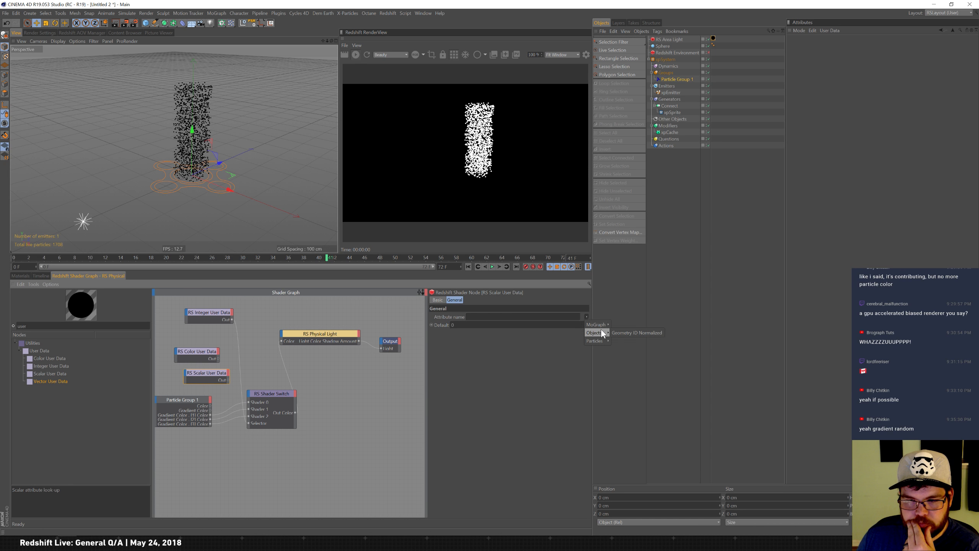
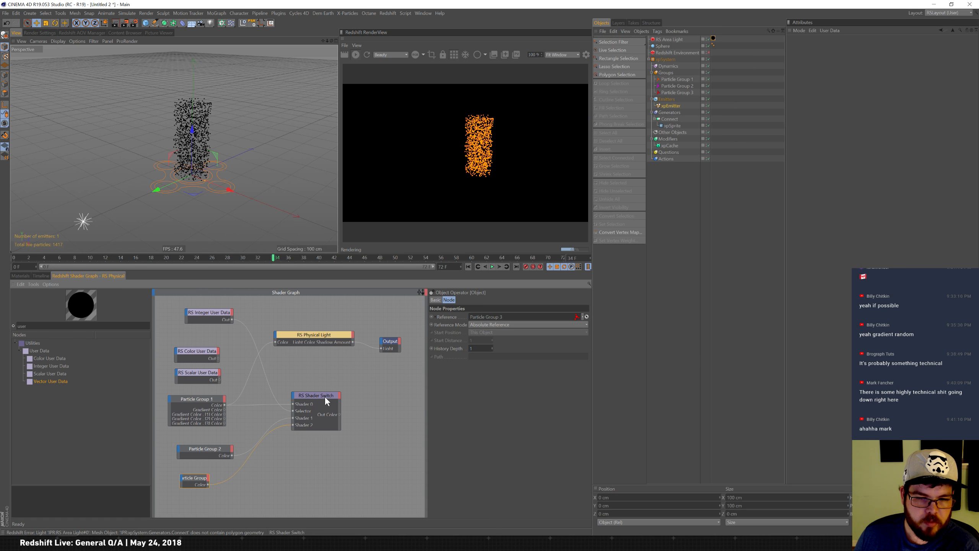
# Restart the IPR render and move the Shader Switch and Physical Light nodes apart in the shader graph.
pyautogui.moveTo(275, 342); pyautogui.dragTo(277, 342)
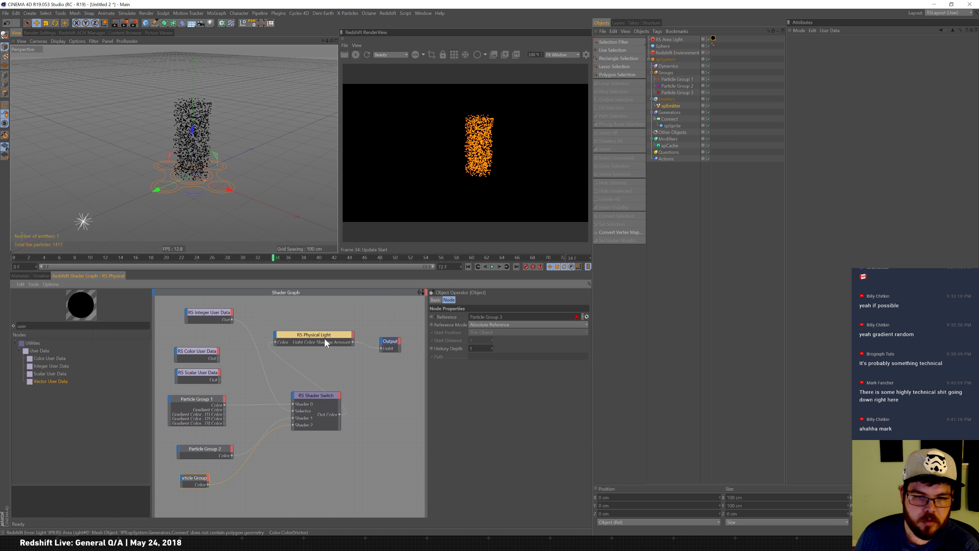
pyautogui.click(356, 54)
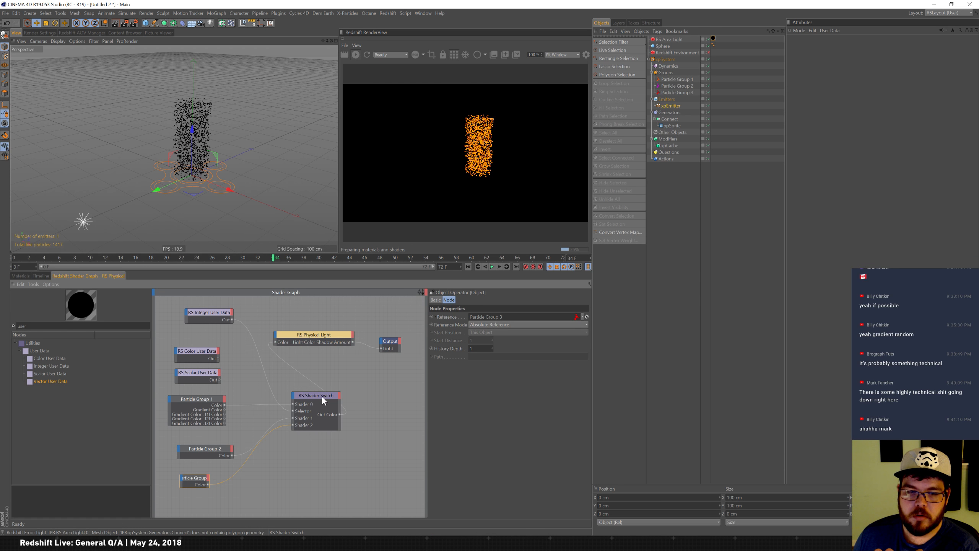
pyautogui.moveTo(323, 396); pyautogui.dragTo(300, 396)
pyautogui.moveTo(332, 335); pyautogui.dragTo(352, 333)
# Set the Integer User Data node's attribute to the particle ID preset and raise its default to 2.
pyautogui.click(218, 314)
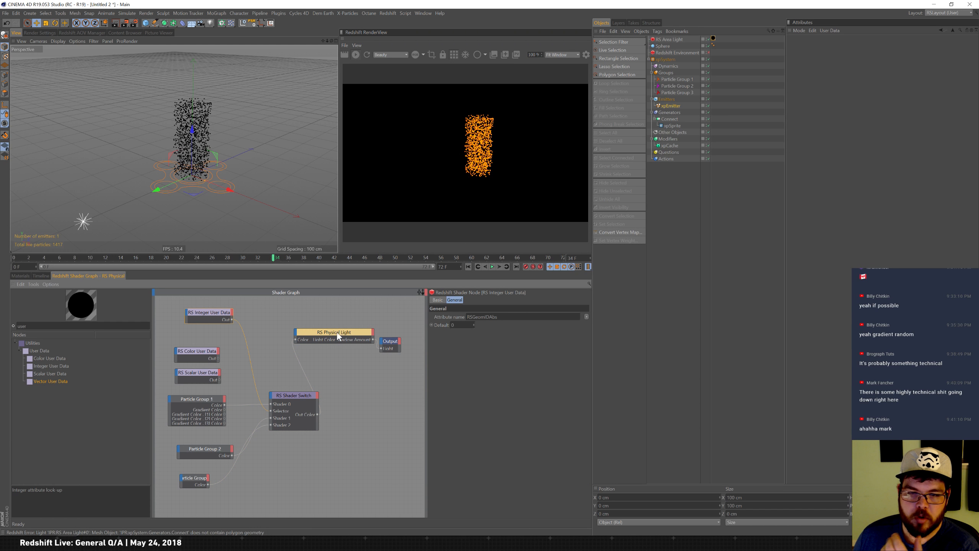
pyautogui.click(586, 316)
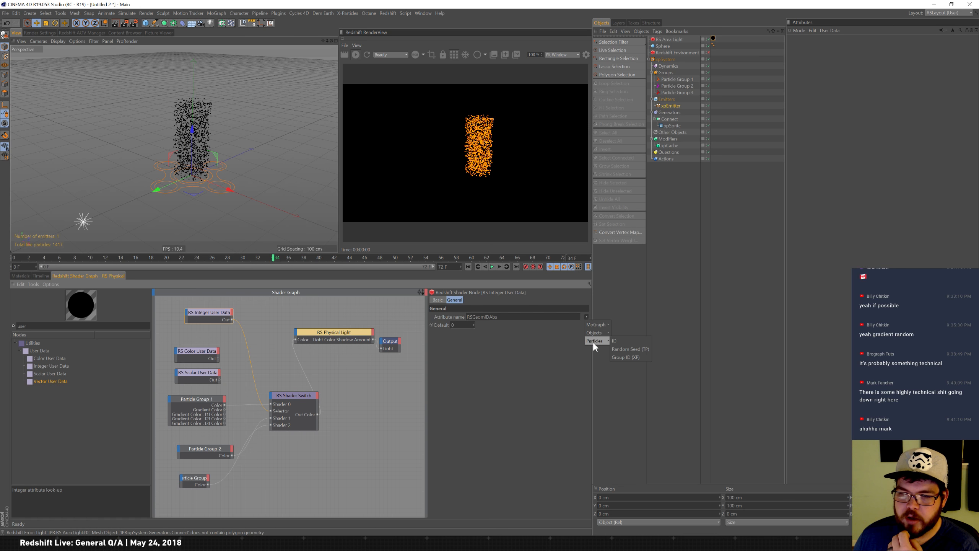
pyautogui.click(621, 342)
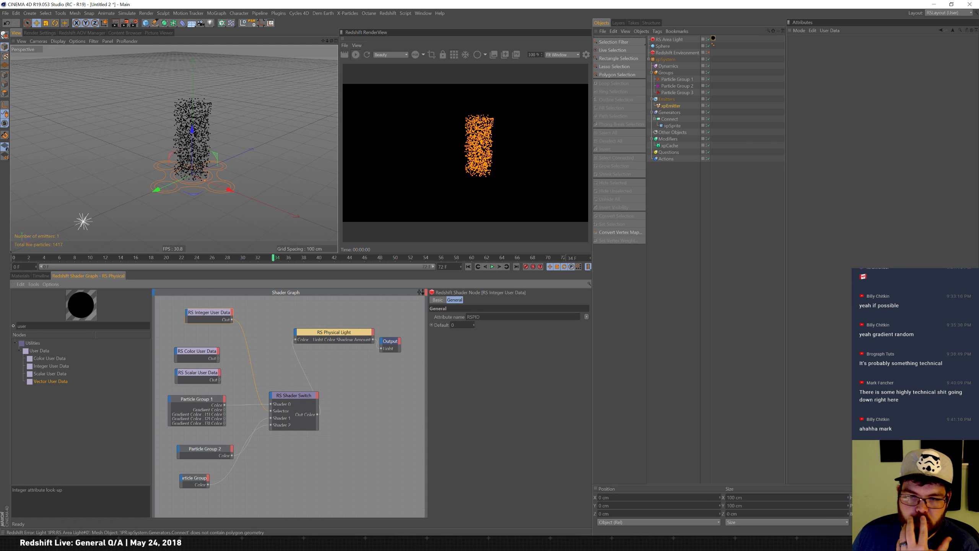
pyautogui.click(474, 324)
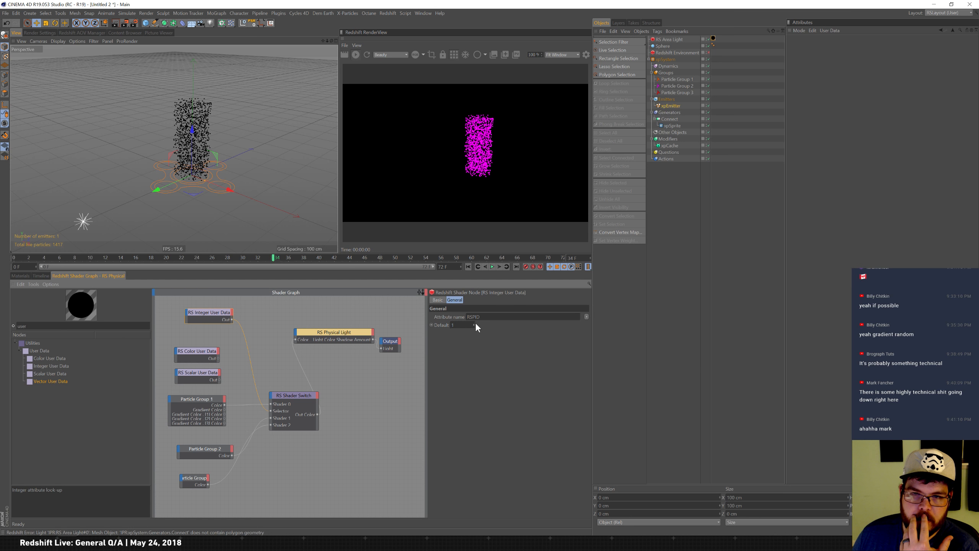
pyautogui.click(474, 323)
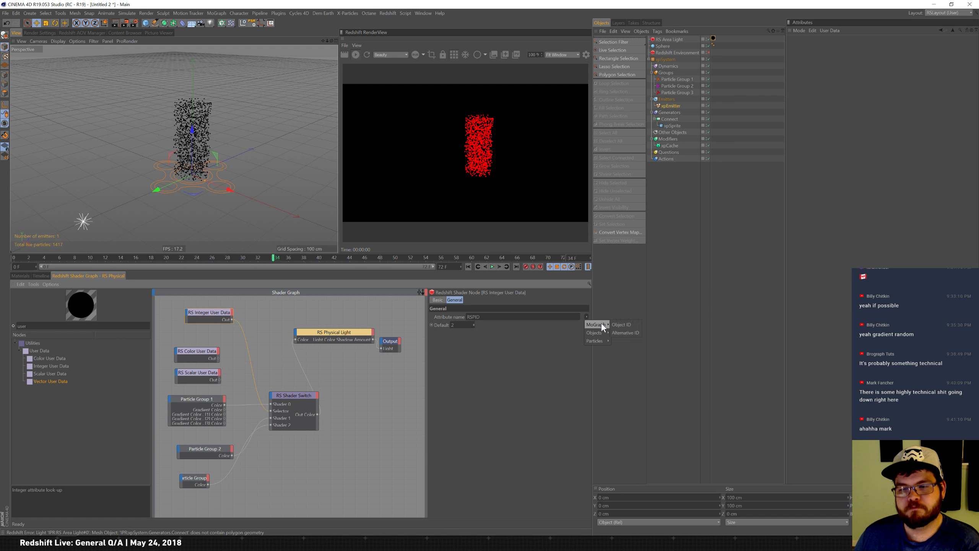
# Switch the Integer User Data attribute to the MoGraph ID preset, then to the particle Group ID preset.
pyautogui.click(626, 326)
pyautogui.click(587, 317)
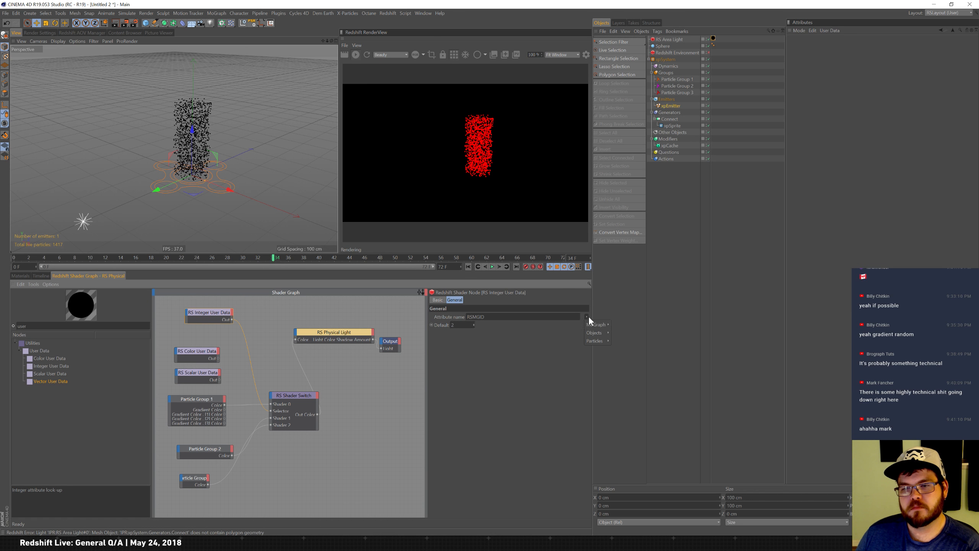
pyautogui.moveTo(601, 340)
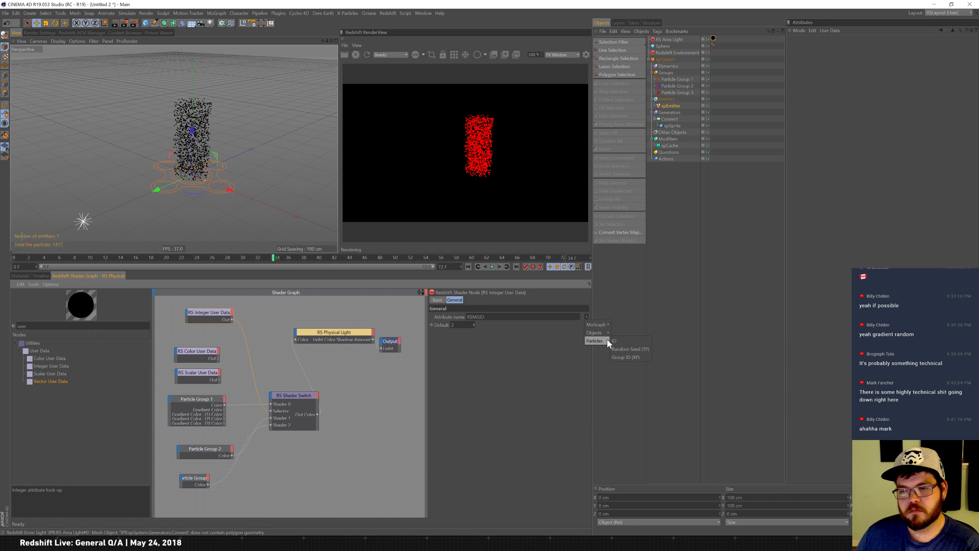
pyautogui.click(627, 356)
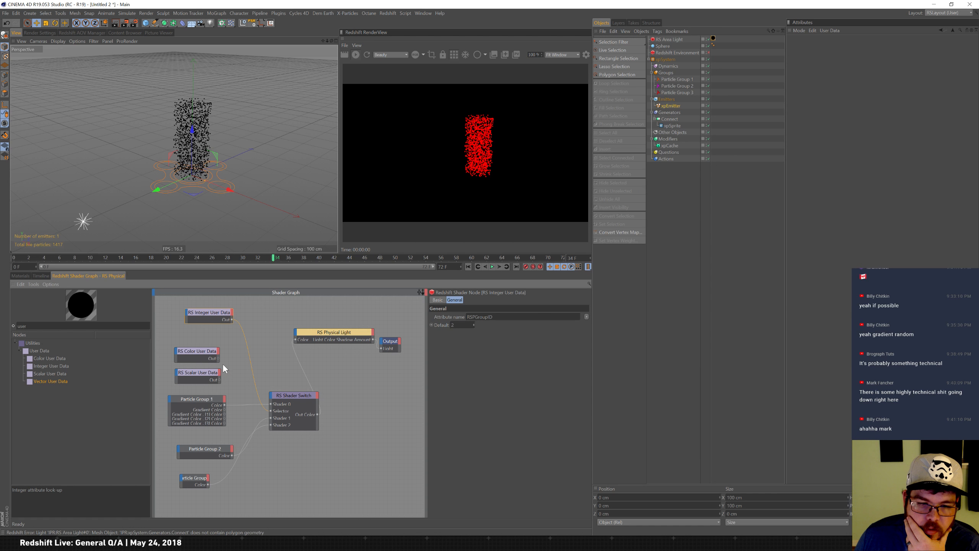
# Delete Particle Group 2 and Particle Group 3 from the X-Particles groups.
pyautogui.click(204, 353)
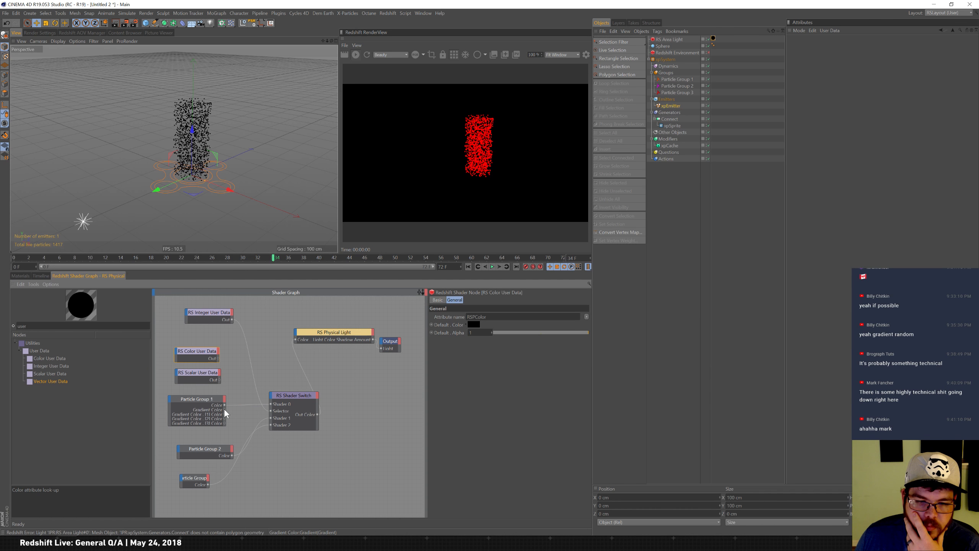
pyautogui.click(679, 79)
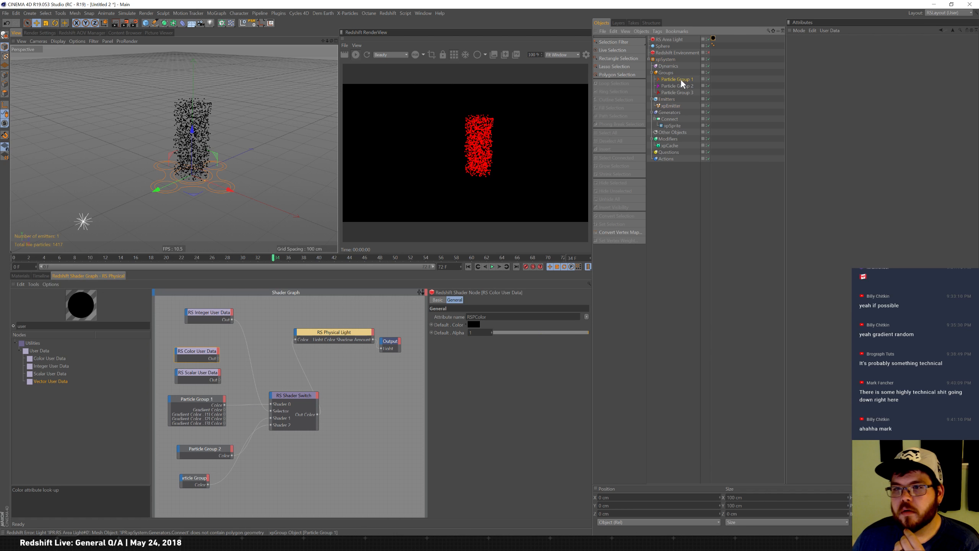
pyautogui.click(678, 86)
pyautogui.press('Delete')
pyautogui.click(682, 87)
pyautogui.press('Delete')
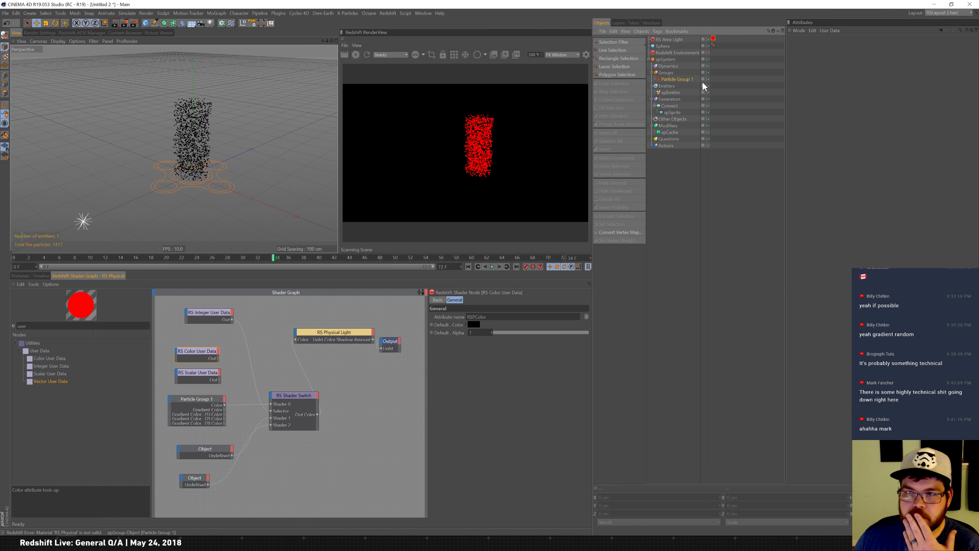
# Set Particle Group 1's color mode to Gradient (Random).
pyautogui.click(694, 81)
pyautogui.click(856, 104)
pyautogui.click(864, 129)
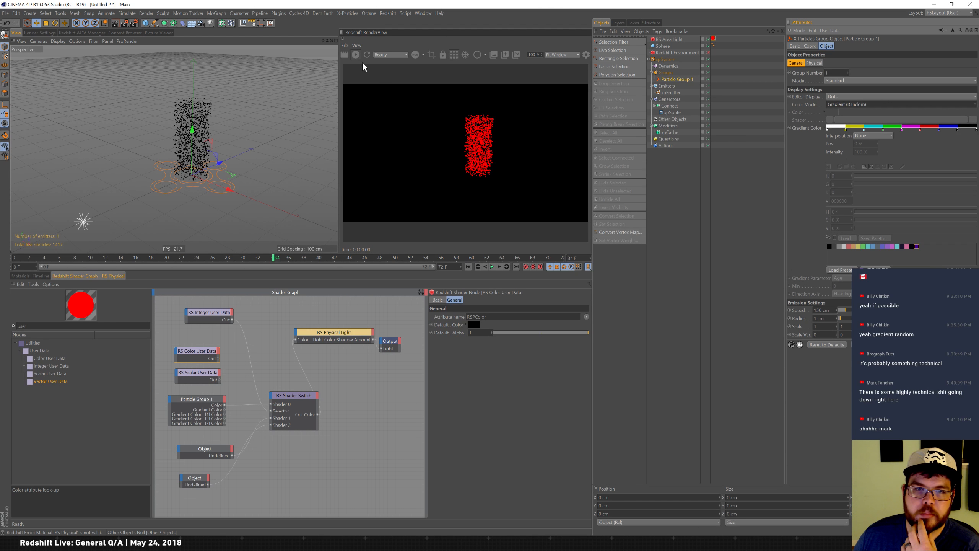
# Replay the particle simulation from the start and refresh the render.
pyautogui.click(468, 267)
pyautogui.click(492, 267)
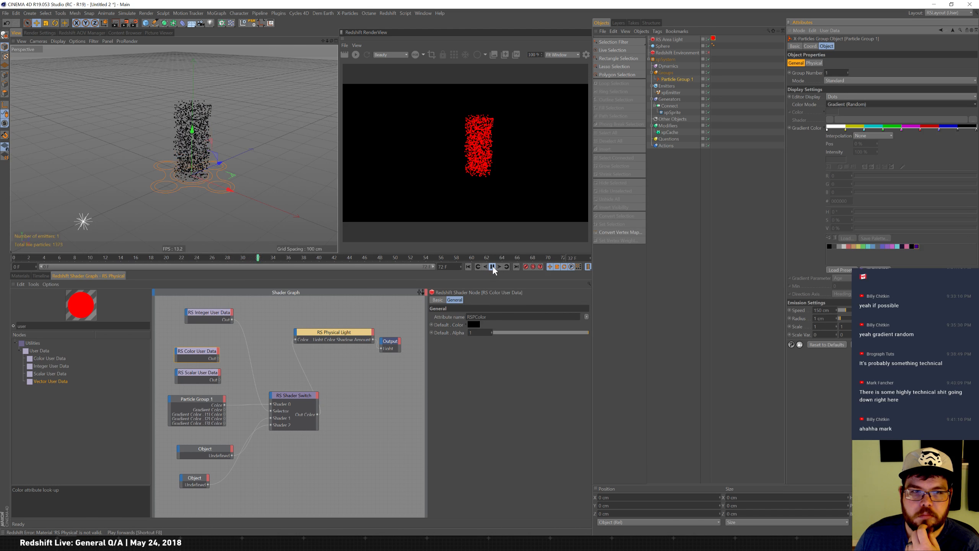
pyautogui.click(493, 267)
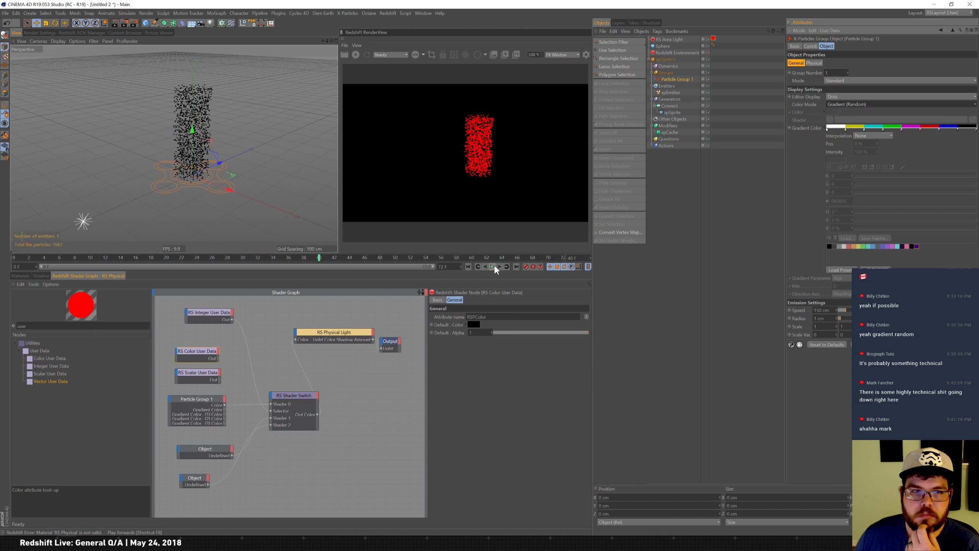
pyautogui.click(208, 407)
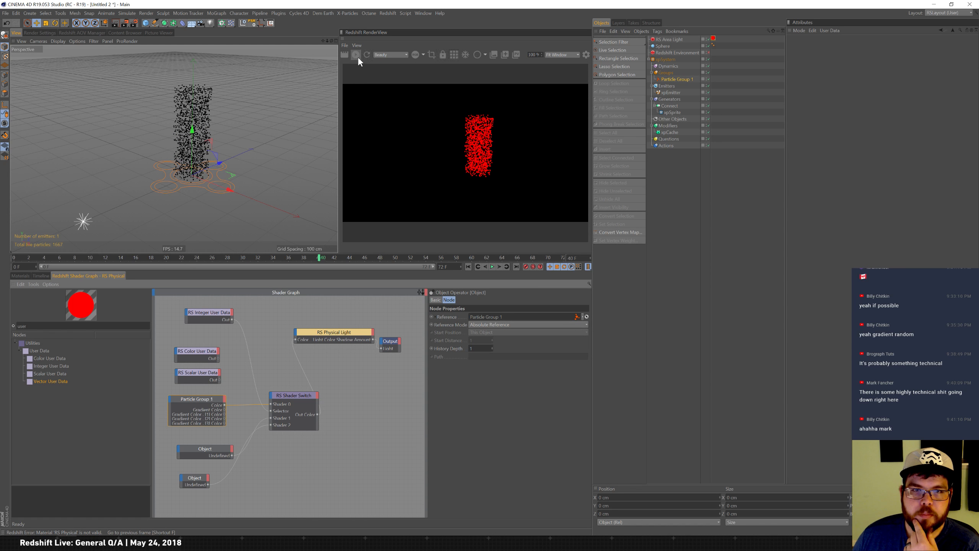
pyautogui.click(355, 55)
# Rewire Particle Group 1's gradient color outputs into the Shader Switch inputs.
pyautogui.click(216, 312)
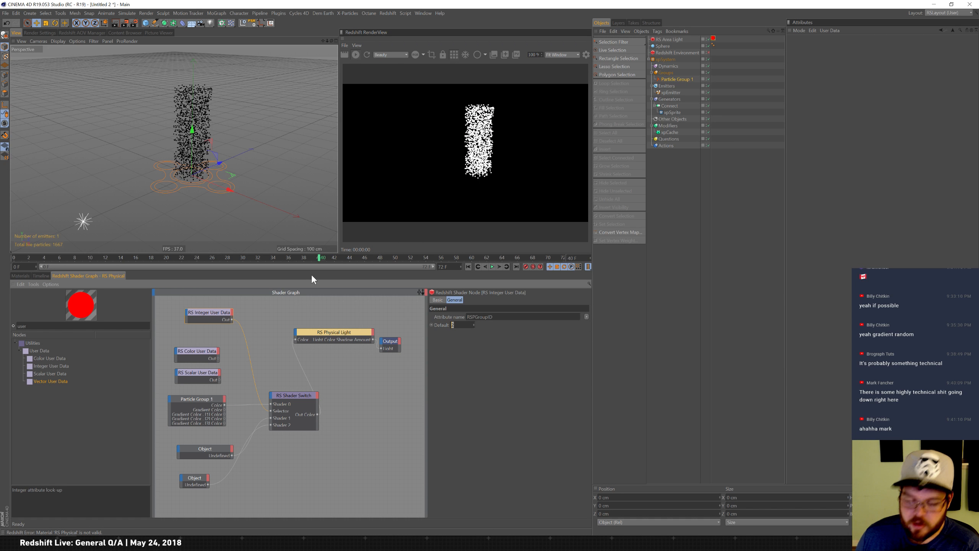
pyautogui.click(203, 403)
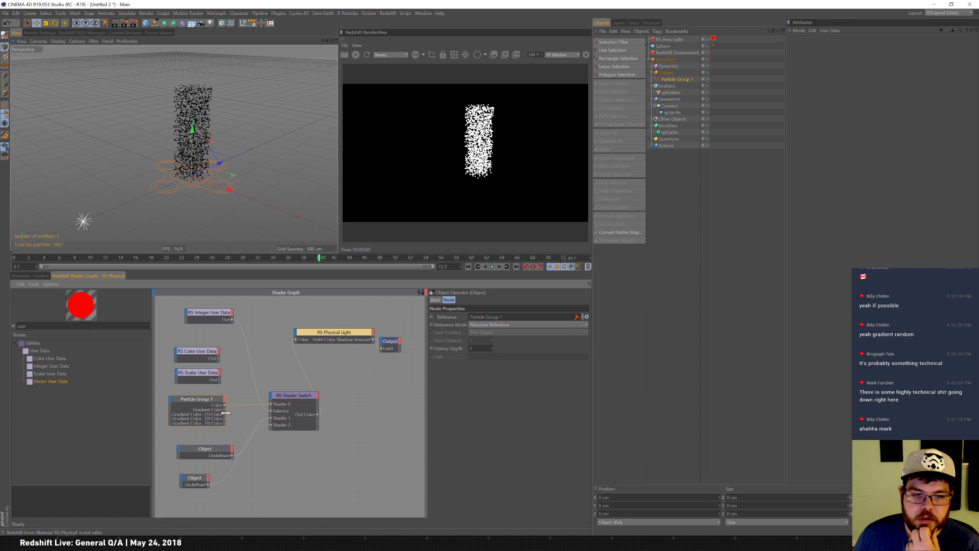
pyautogui.moveTo(270, 405); pyautogui.dragTo(270, 426)
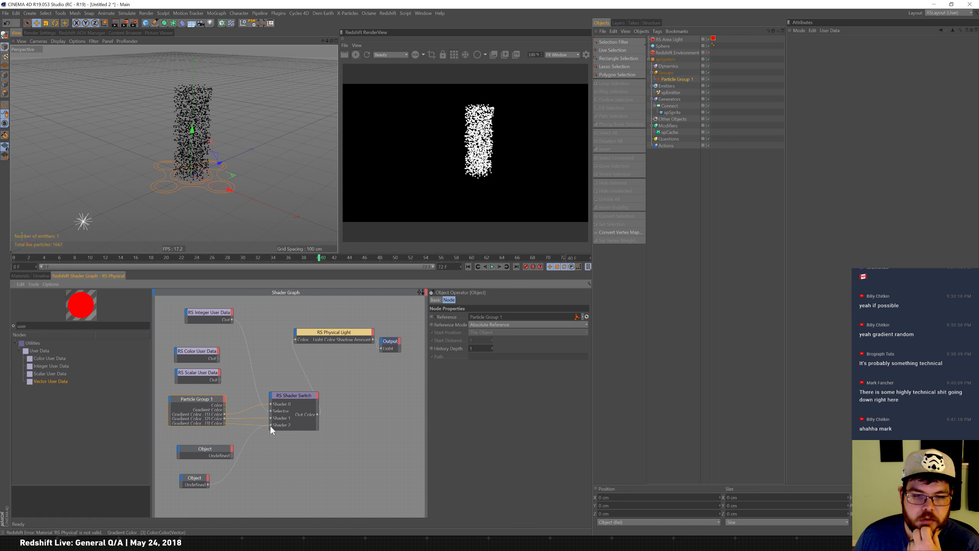
# Set the Integer User Data default to 0.
pyautogui.click(211, 313)
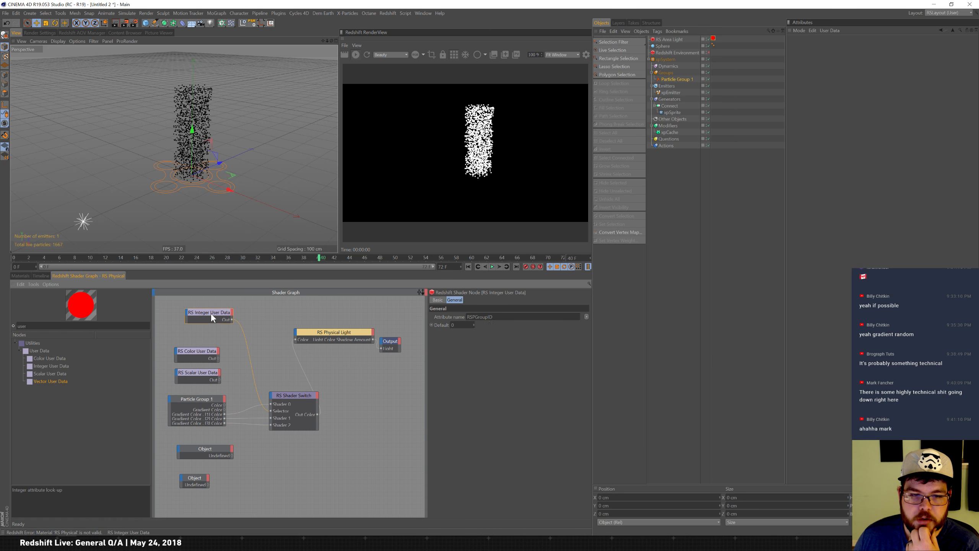
pyautogui.click(473, 323)
pyautogui.moveTo(474, 324); pyautogui.dragTo(474, 319)
pyautogui.write('0')
pyautogui.press('Return')
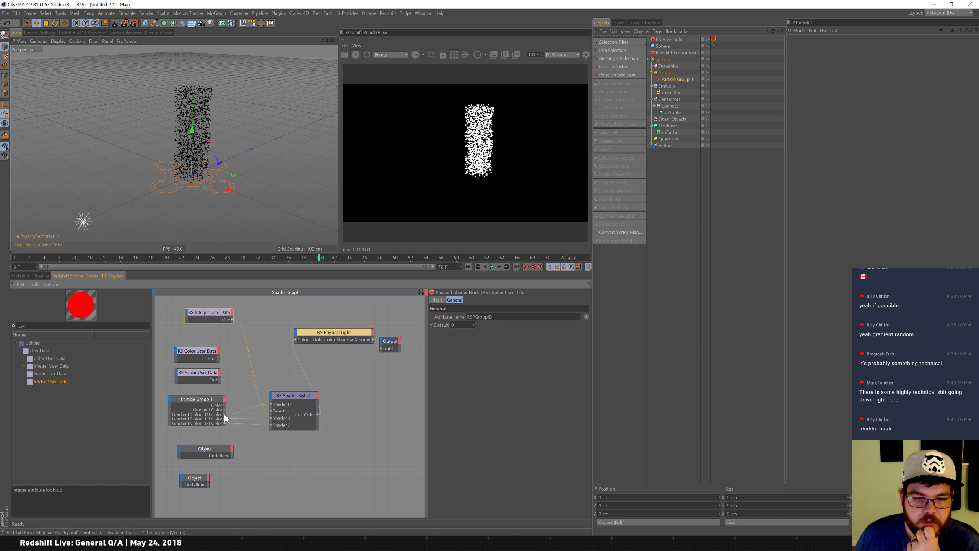
# Try connecting Particle Group 1's color output to the Physical Light's color input.
pyautogui.moveTo(294, 340); pyautogui.dragTo(296, 341)
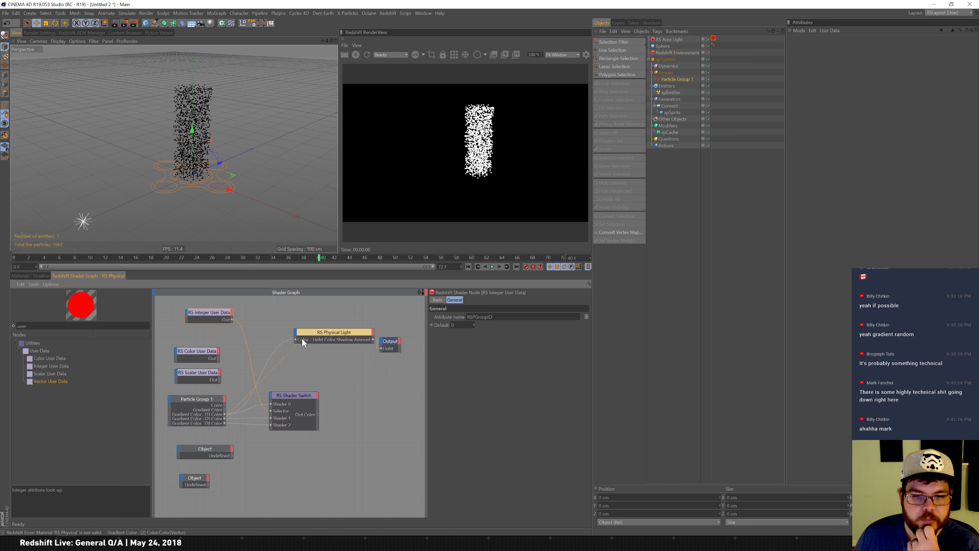
pyautogui.moveTo(294, 340); pyautogui.dragTo(297, 341)
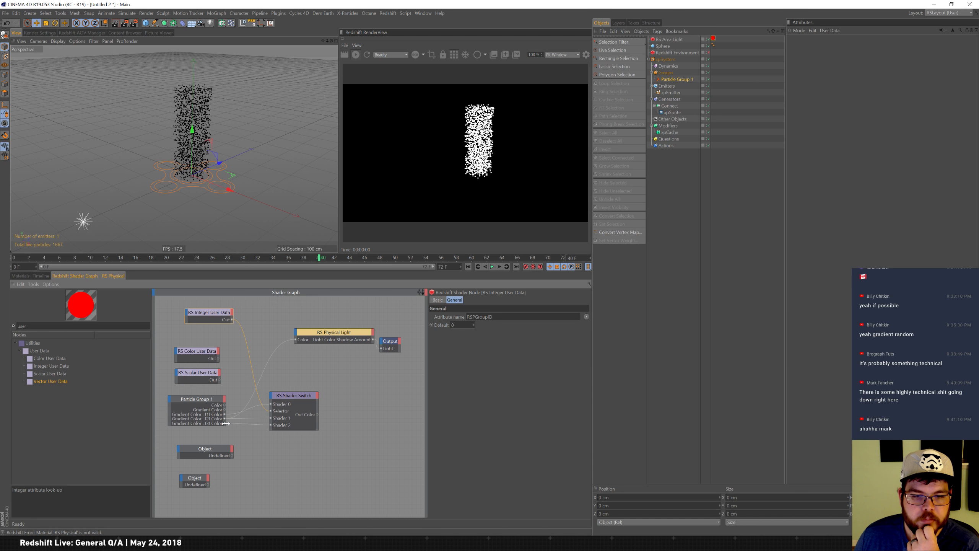
pyautogui.moveTo(225, 410); pyautogui.dragTo(294, 340)
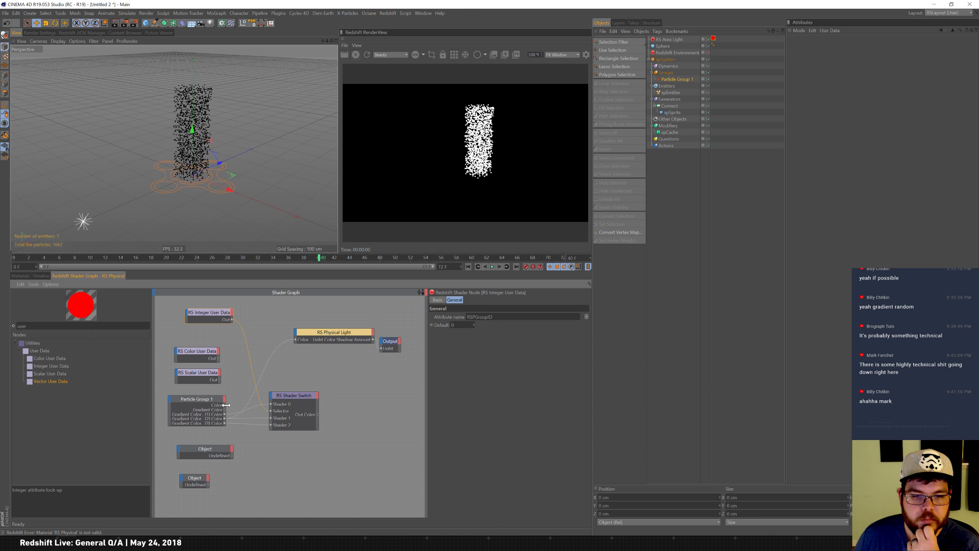
pyautogui.click(226, 404)
pyautogui.moveTo(295, 340); pyautogui.dragTo(297, 341)
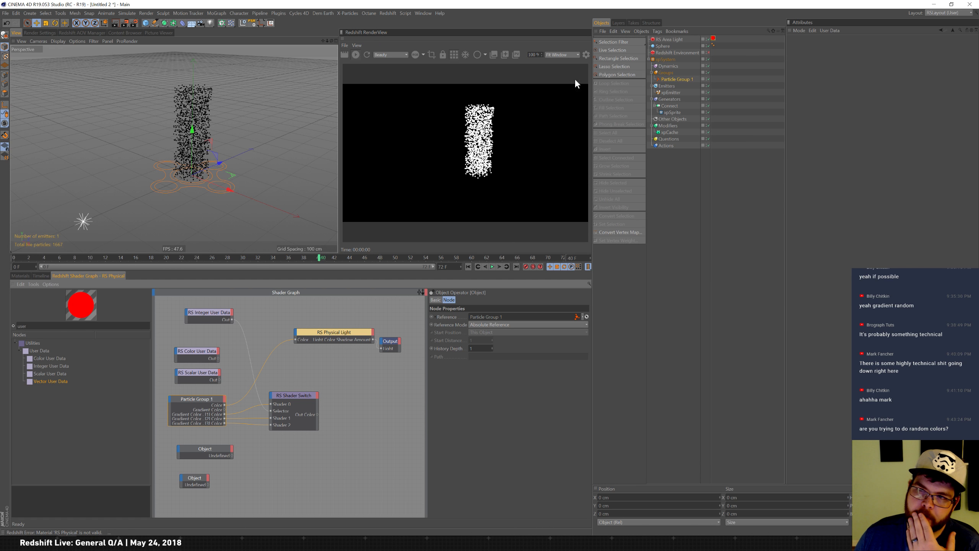
# Select the RS Area Light and toggle the Redshift Environment's visibility off and back on.
pyautogui.click(673, 40)
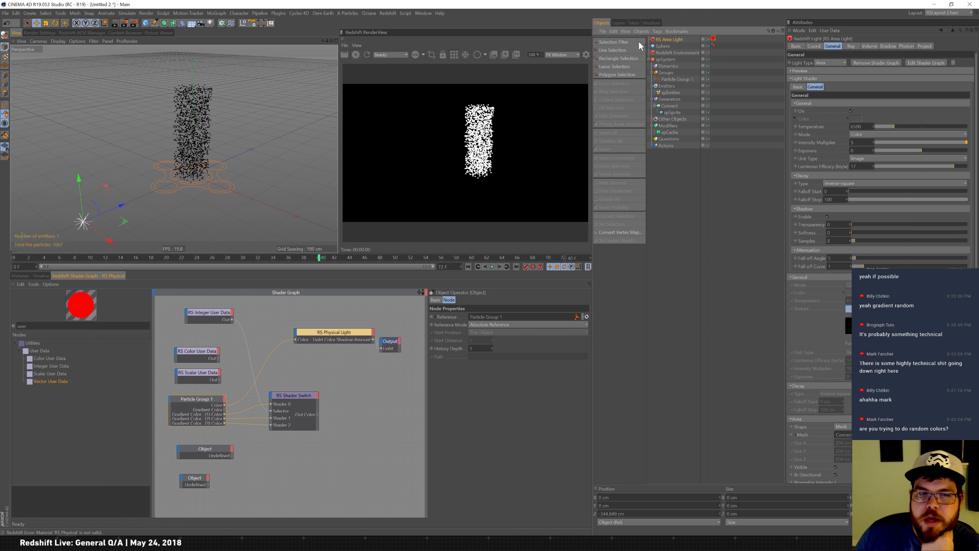
pyautogui.click(709, 52)
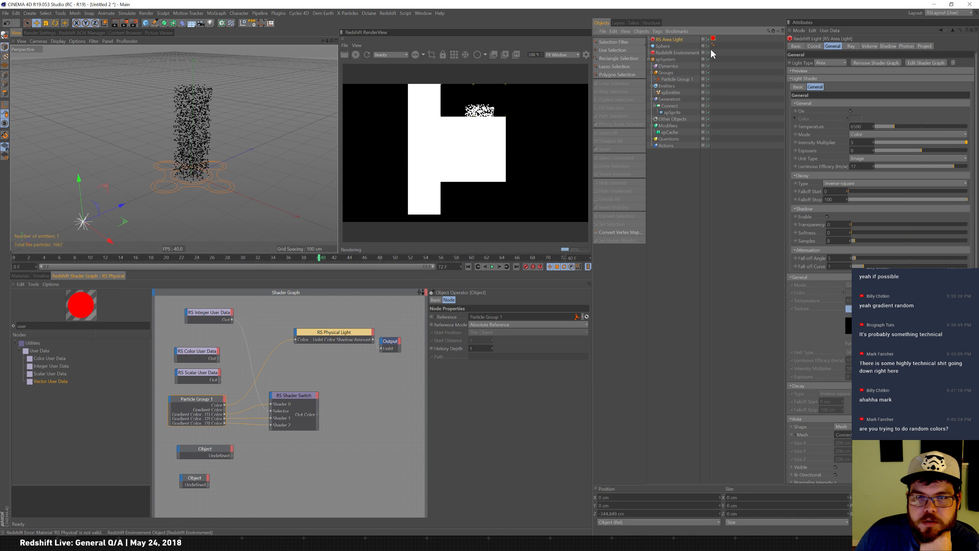
pyautogui.click(710, 51)
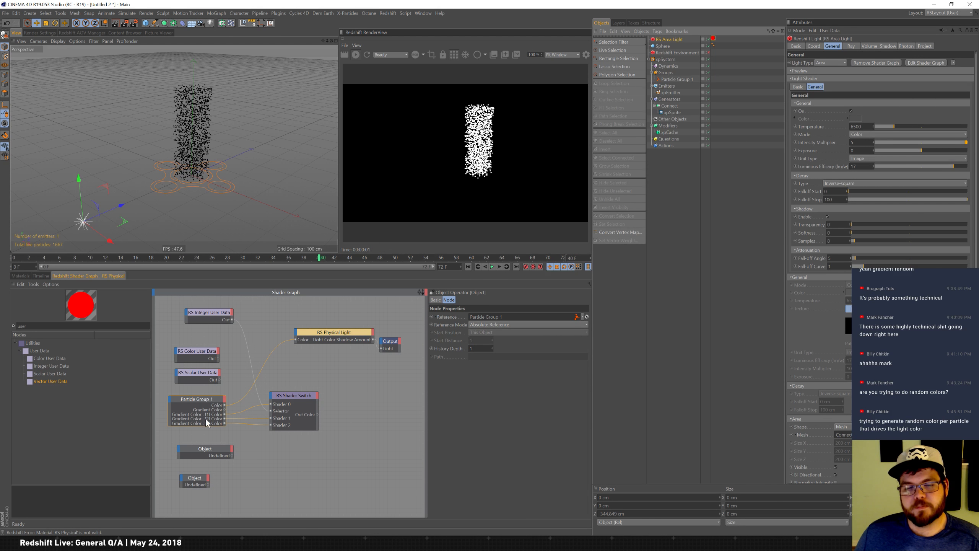
# Set the Color User Data node to the particle color preset and connect it to the Physical Light's color input.
pyautogui.click(209, 350)
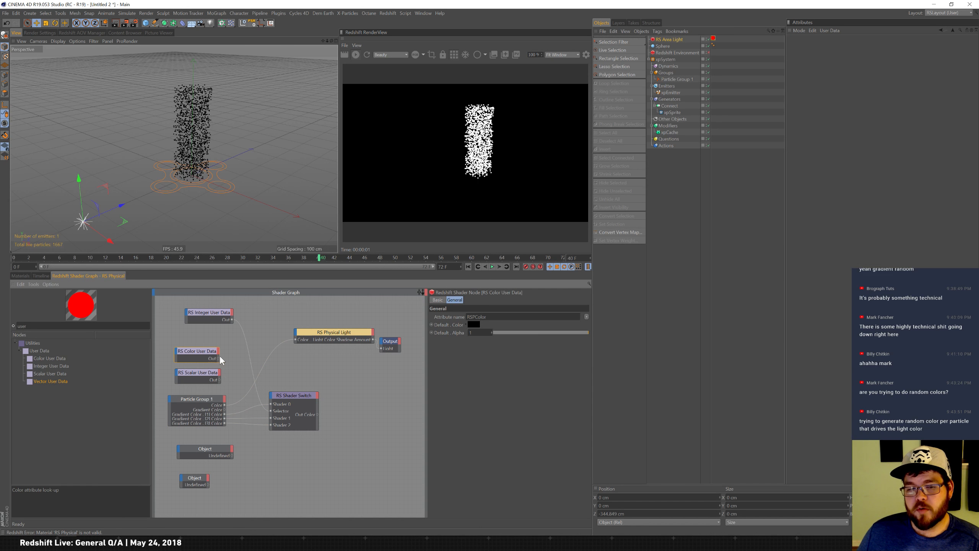
pyautogui.moveTo(202, 351); pyautogui.dragTo(215, 349)
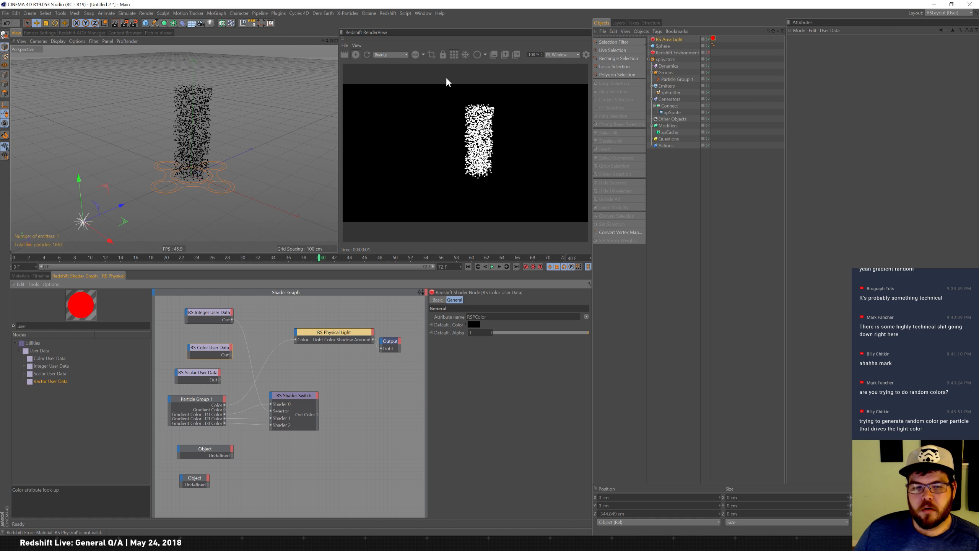
pyautogui.click(586, 316)
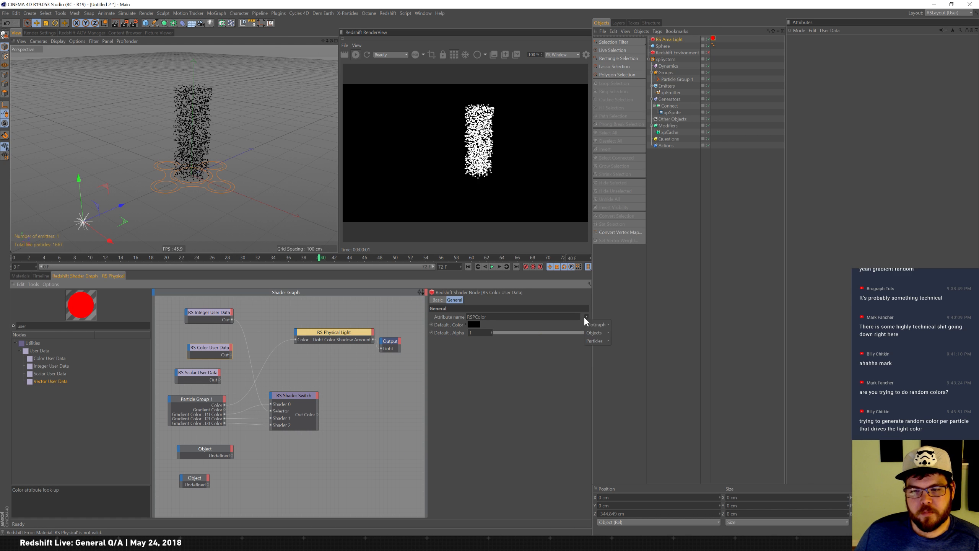
pyautogui.click(622, 342)
pyautogui.moveTo(232, 355); pyautogui.dragTo(295, 338)
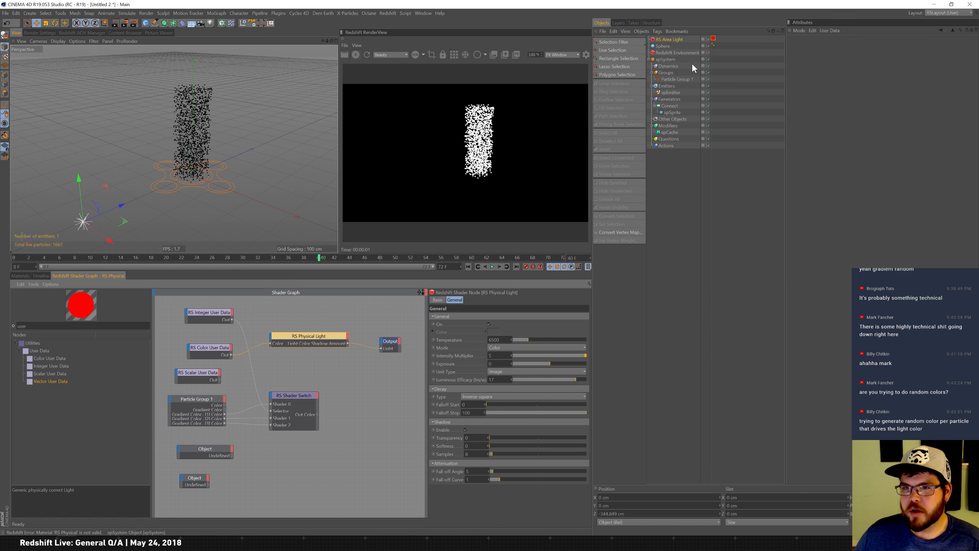
# Create a new Redshift Material in the material manager.
pyautogui.click(19, 275)
pyautogui.click(164, 294)
pyautogui.moveTo(184, 297)
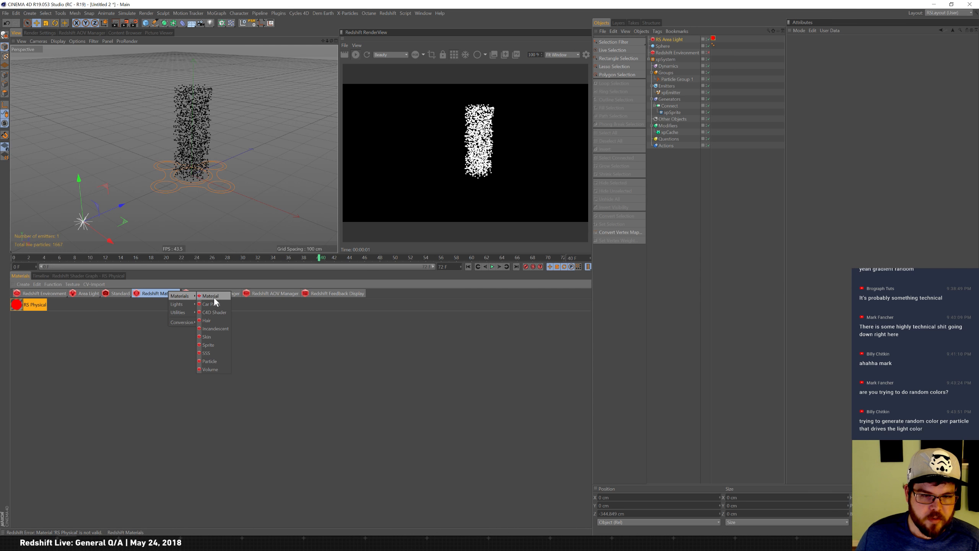
pyautogui.click(216, 297)
# Apply the RS Material to the xpEmitter and add a Redshift Object tag with particle mode set to Point instances.
pyautogui.moveTo(29, 305); pyautogui.dragTo(674, 92)
pyautogui.rightClick(674, 92)
pyautogui.moveTo(730, 228)
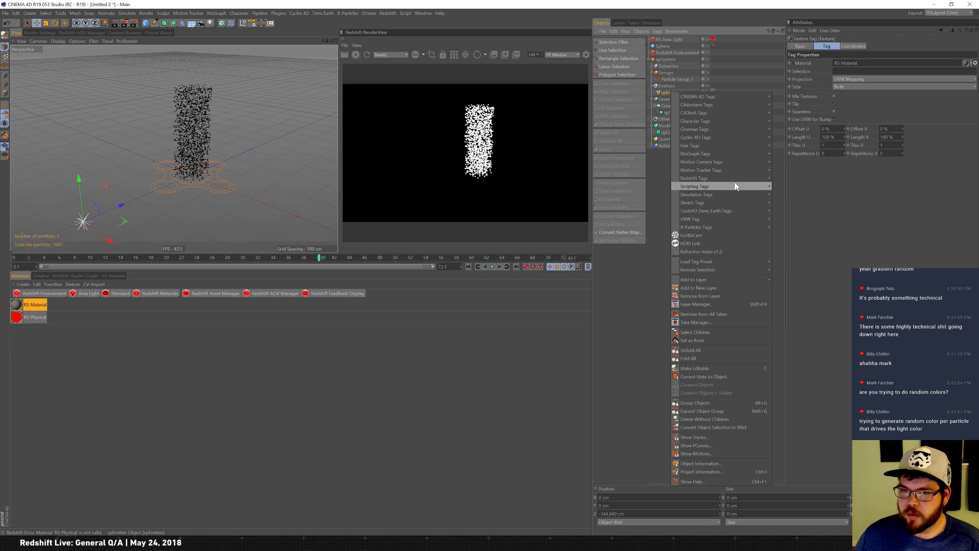
pyautogui.moveTo(734, 178)
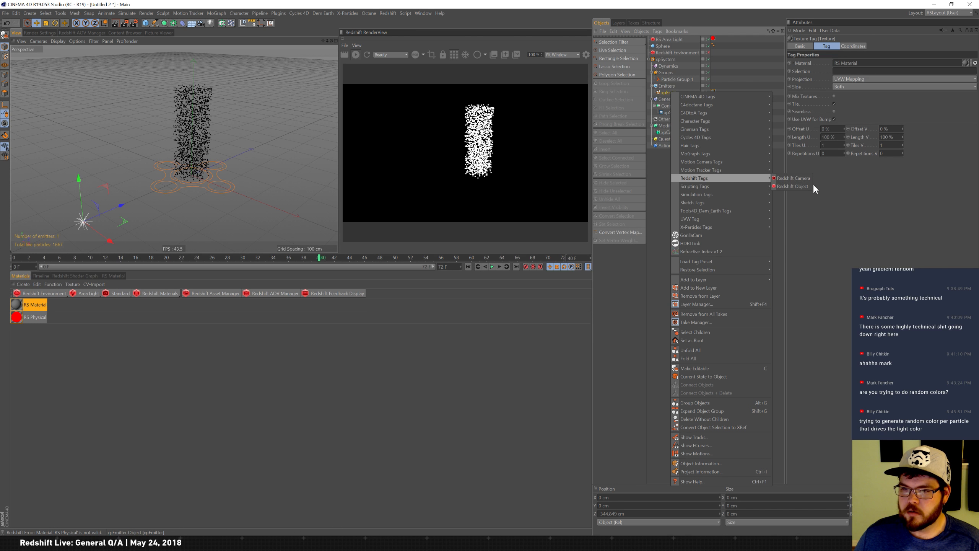
pyautogui.click(805, 185)
pyautogui.click(825, 46)
pyautogui.click(851, 70)
pyautogui.click(863, 86)
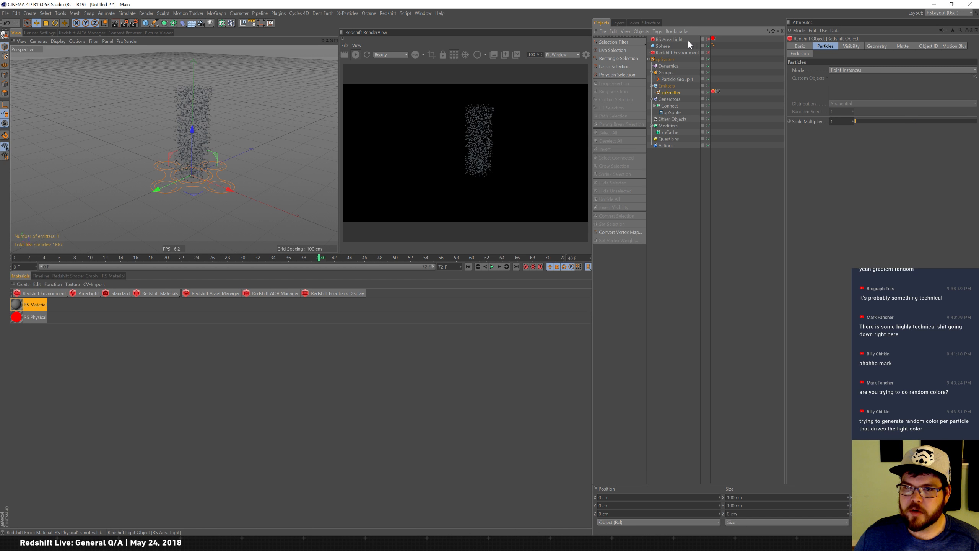
# Open the RS Material's shader graph, add a Color User Data node and set it to the particle color preset.
pyautogui.click(35, 305)
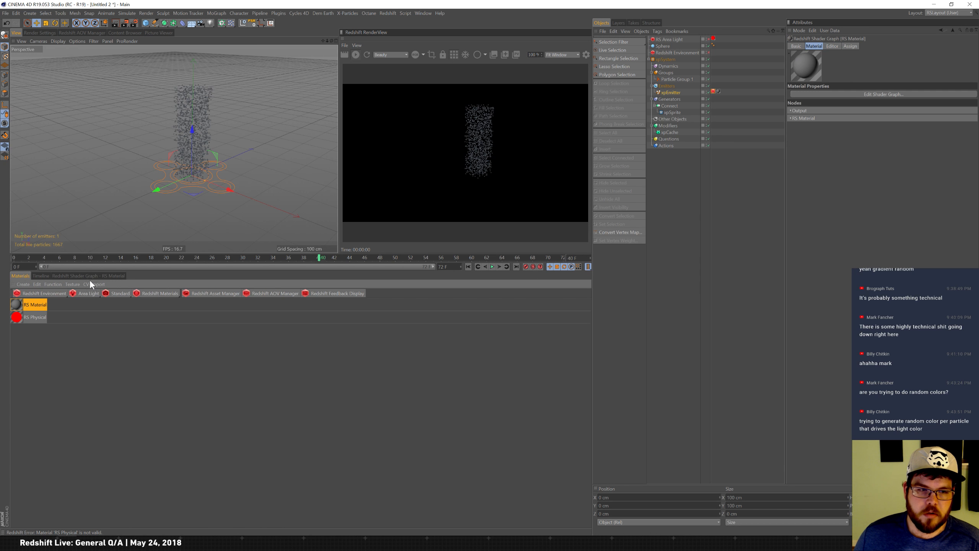
pyautogui.click(103, 276)
pyautogui.moveTo(191, 377); pyautogui.dragTo(243, 375)
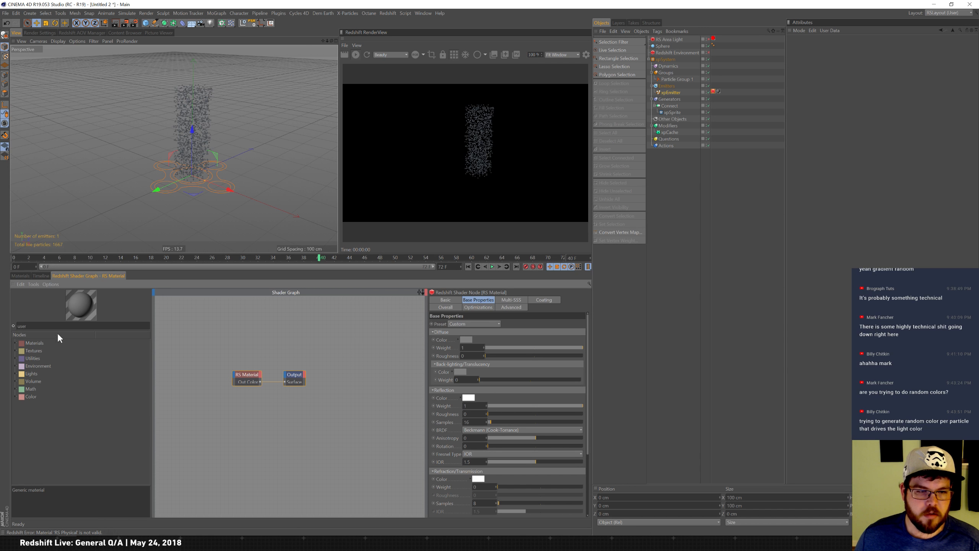
pyautogui.click(70, 326)
pyautogui.write('.')
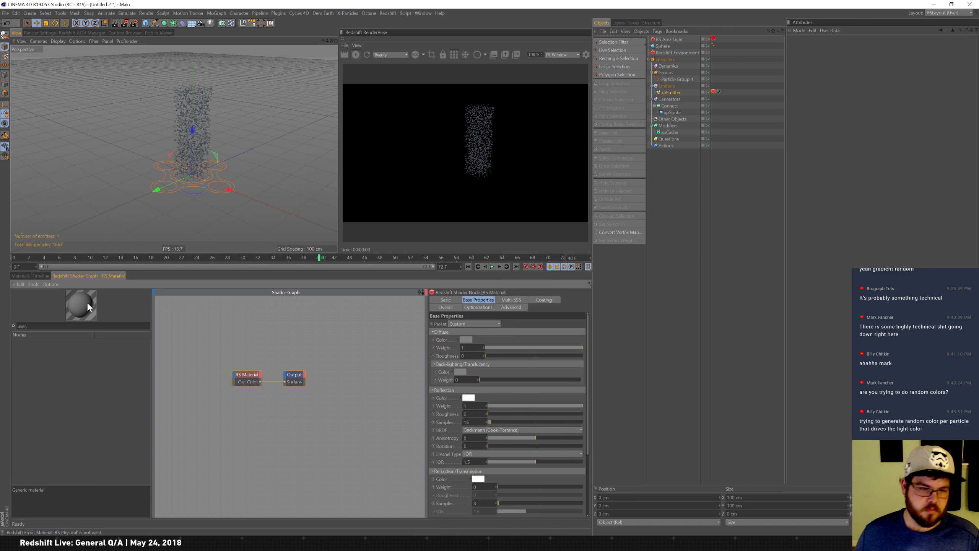
pyautogui.press('BackSpace')
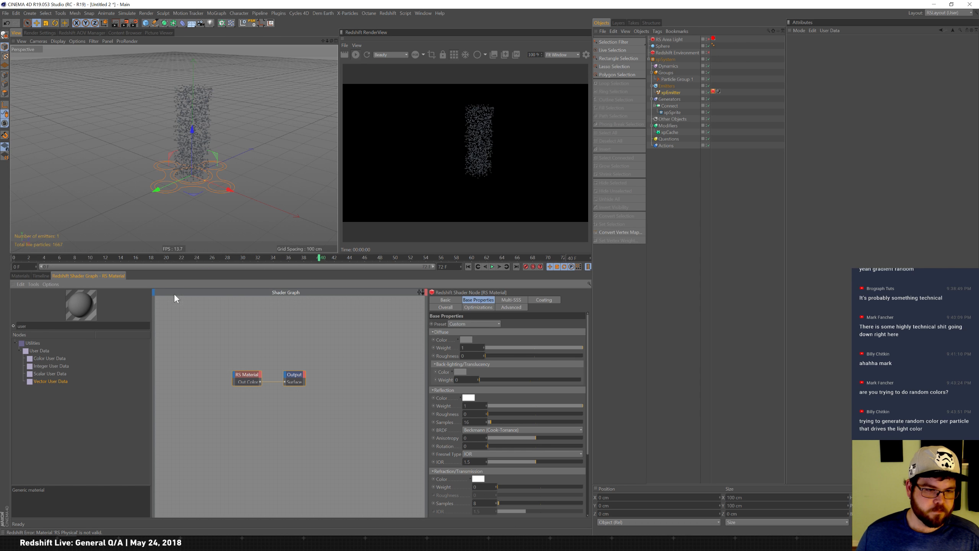
pyautogui.moveTo(49, 359); pyautogui.dragTo(177, 373)
pyautogui.click(587, 316)
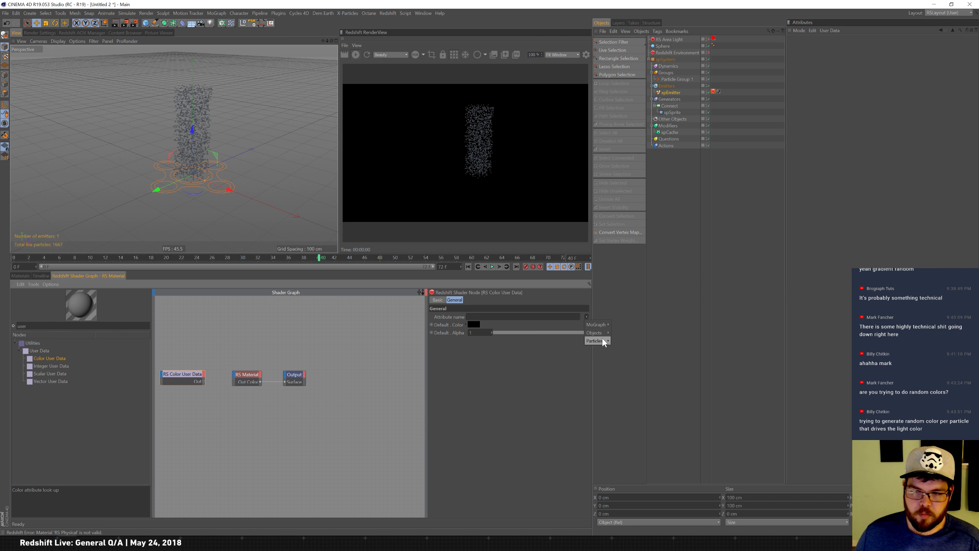
pyautogui.click(625, 341)
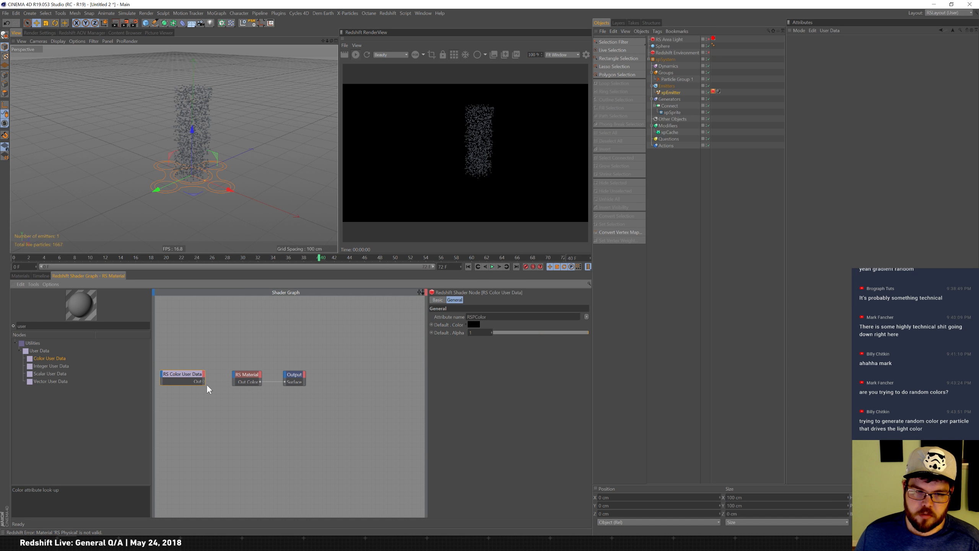
# Connect the Color User Data output to the RS Material's Diffuse Color input.
pyautogui.moveTo(204, 383); pyautogui.dragTo(237, 378)
pyautogui.moveTo(248, 380)
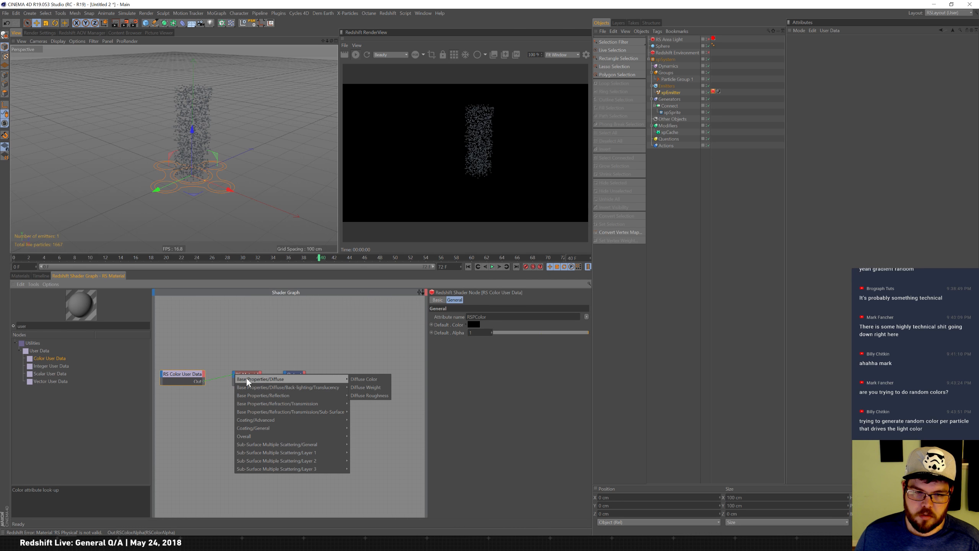
pyautogui.click(366, 380)
pyautogui.moveTo(369, 400); pyautogui.dragTo(274, 370)
pyautogui.click(305, 372)
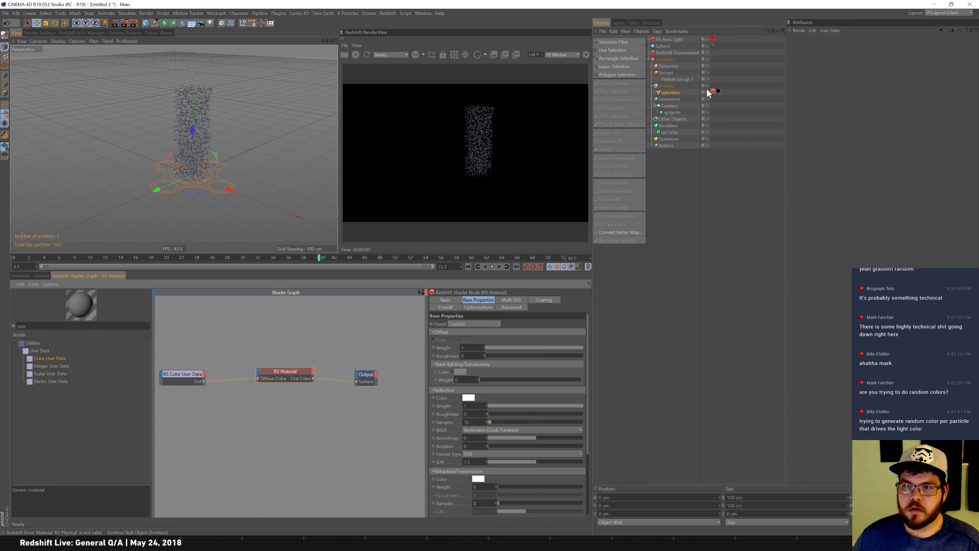
# Inspect Particle Group 1's settings and the Color User Data node's particle attribute presets.
pyautogui.click(720, 92)
pyautogui.click(682, 81)
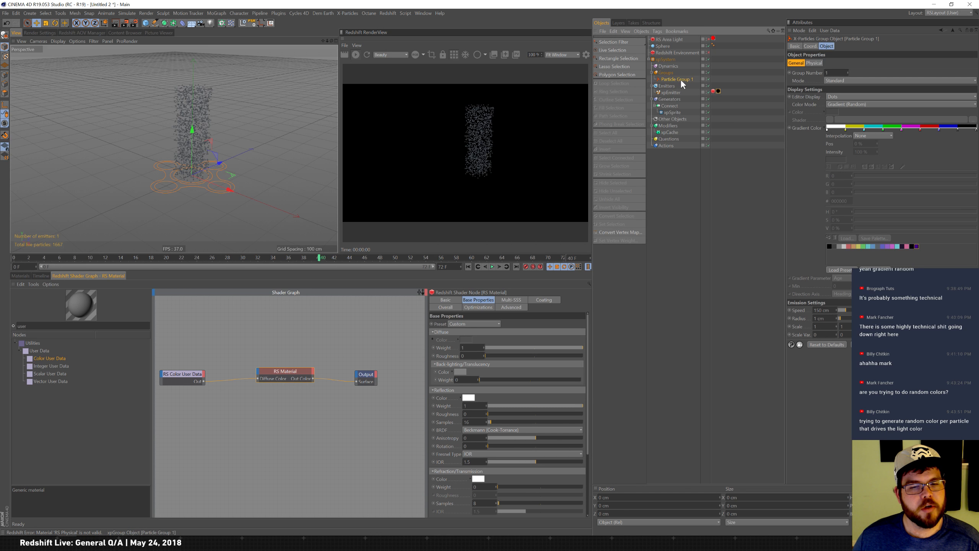
pyautogui.click(183, 374)
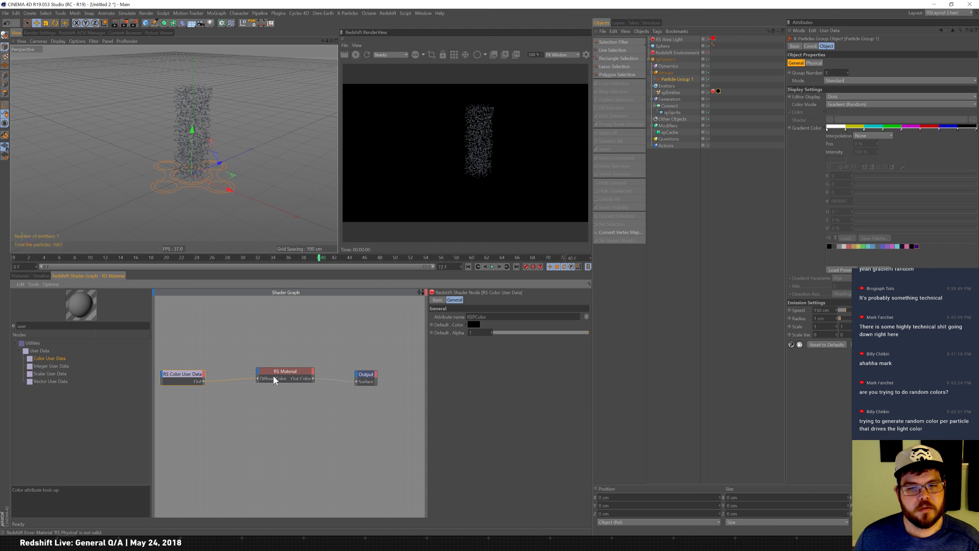
pyautogui.click(587, 317)
pyautogui.moveTo(592, 334)
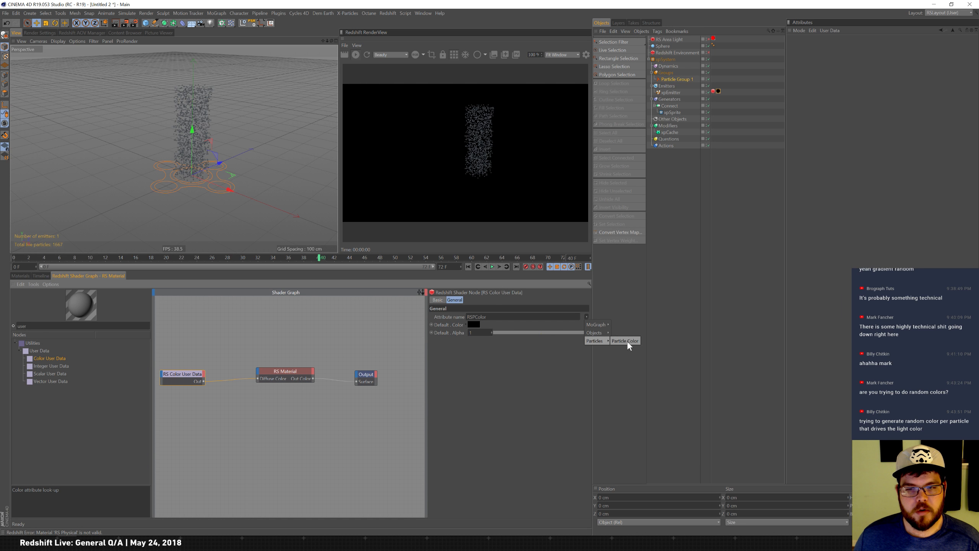
pyautogui.moveTo(51, 366); pyautogui.dragTo(193, 342)
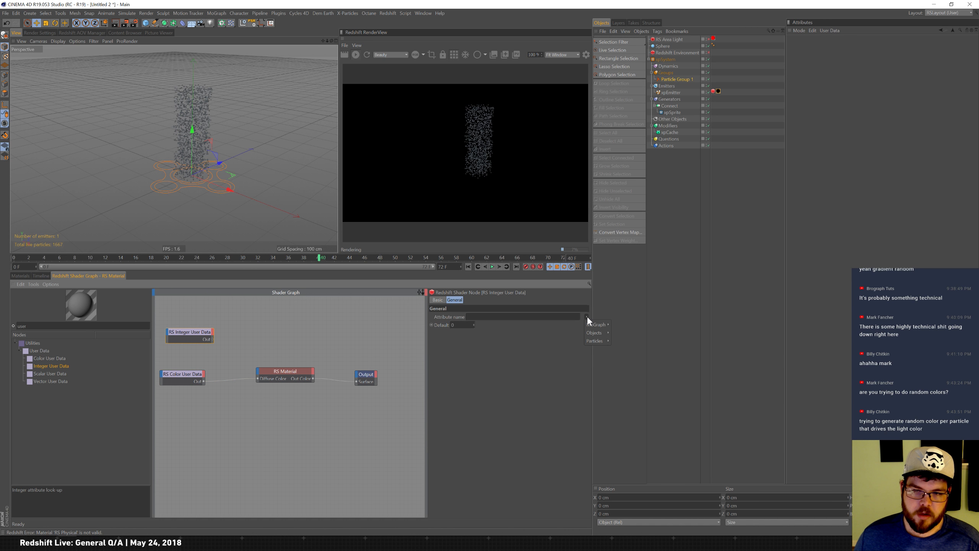
pyautogui.moveTo(594, 341)
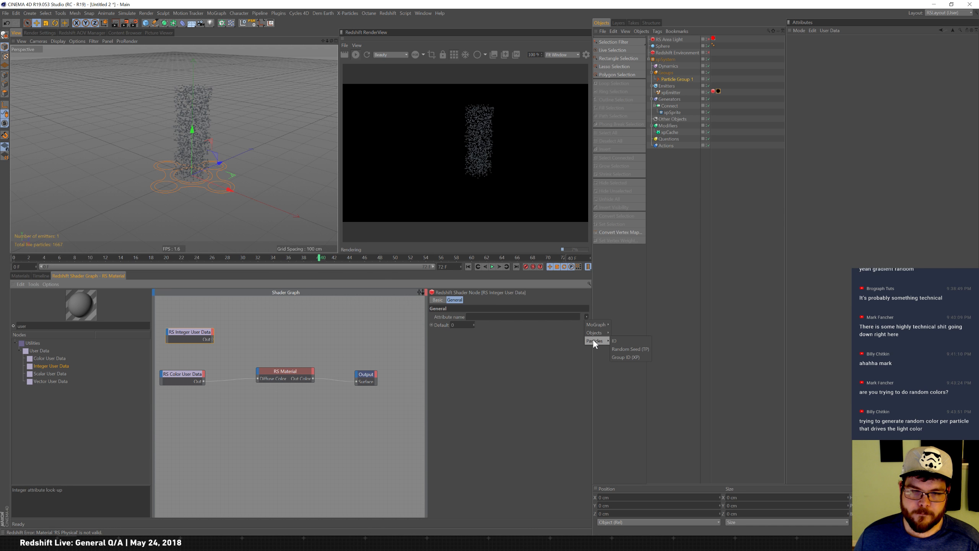
pyautogui.click(658, 296)
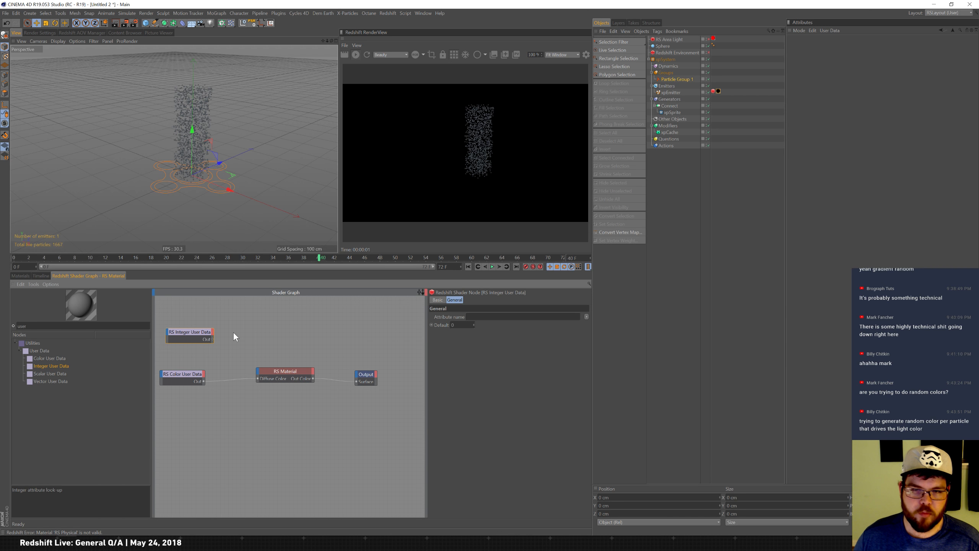
pyautogui.press('Delete')
pyautogui.click(368, 53)
pyautogui.click(193, 381)
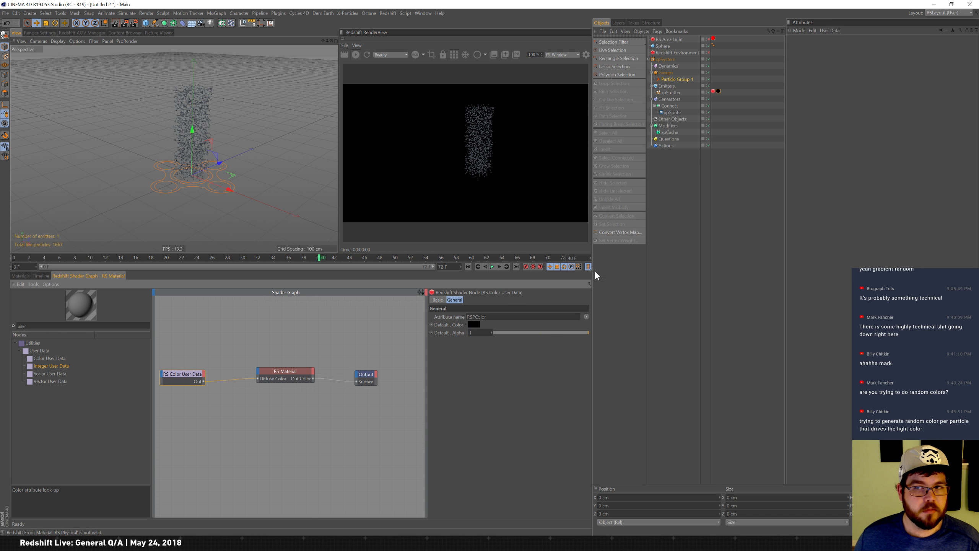
# Set Particle Group 1's color mode to Single Color and rerun the simulation from the start.
pyautogui.click(672, 93)
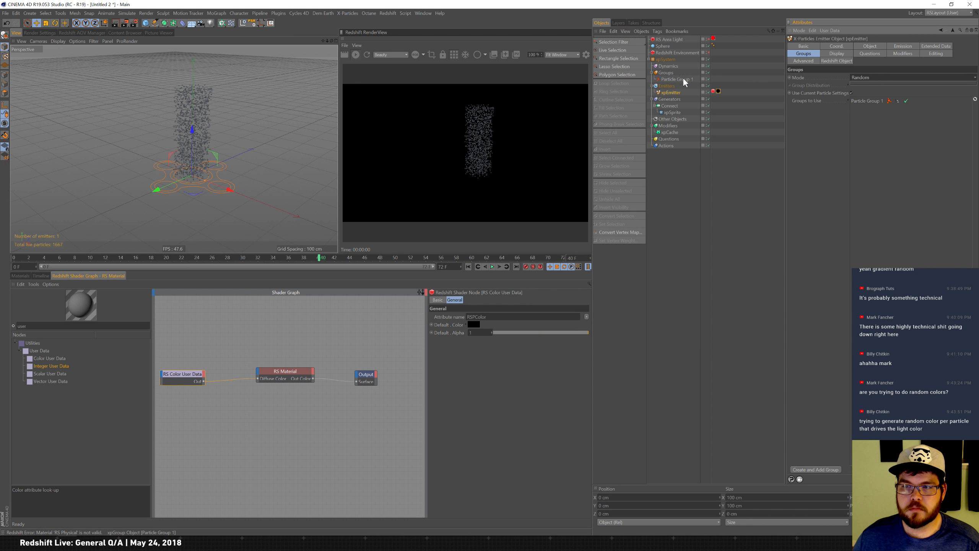
pyautogui.click(681, 80)
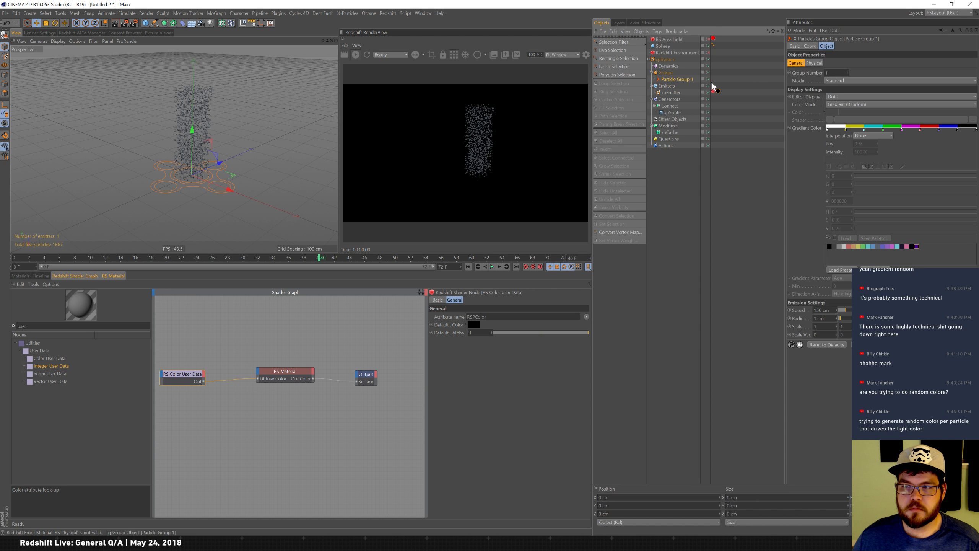
pyautogui.click(856, 97)
pyautogui.click(853, 93)
pyautogui.click(854, 104)
pyautogui.click(856, 112)
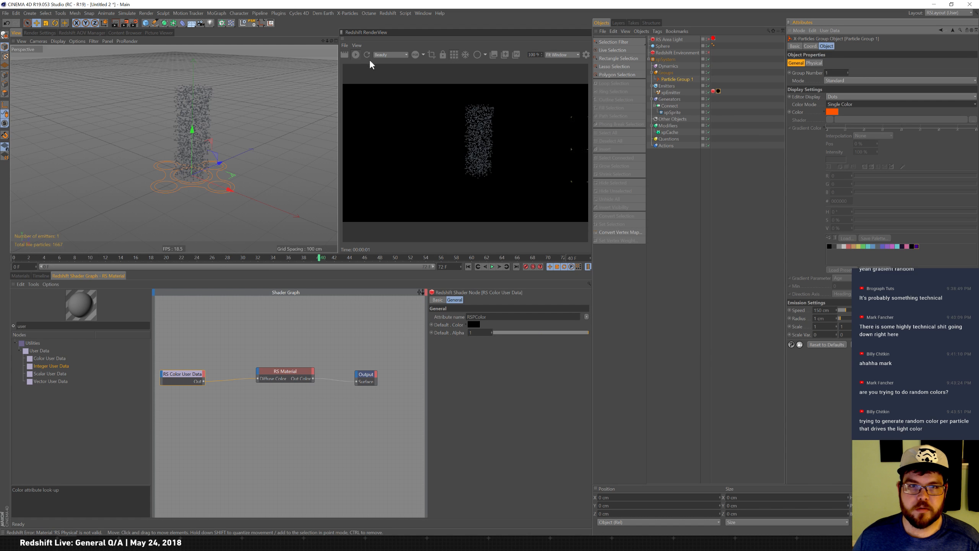
pyautogui.click(469, 266)
pyautogui.click(493, 267)
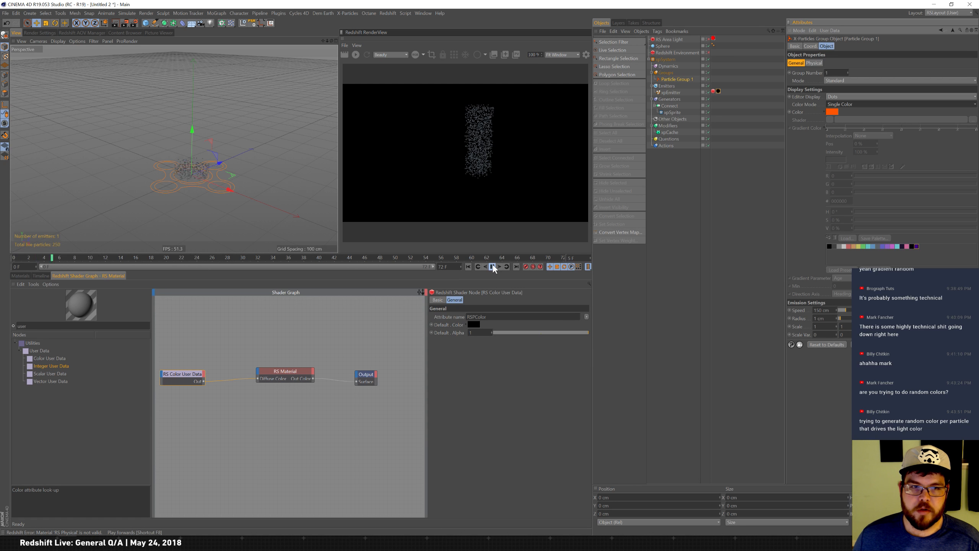
pyautogui.click(493, 267)
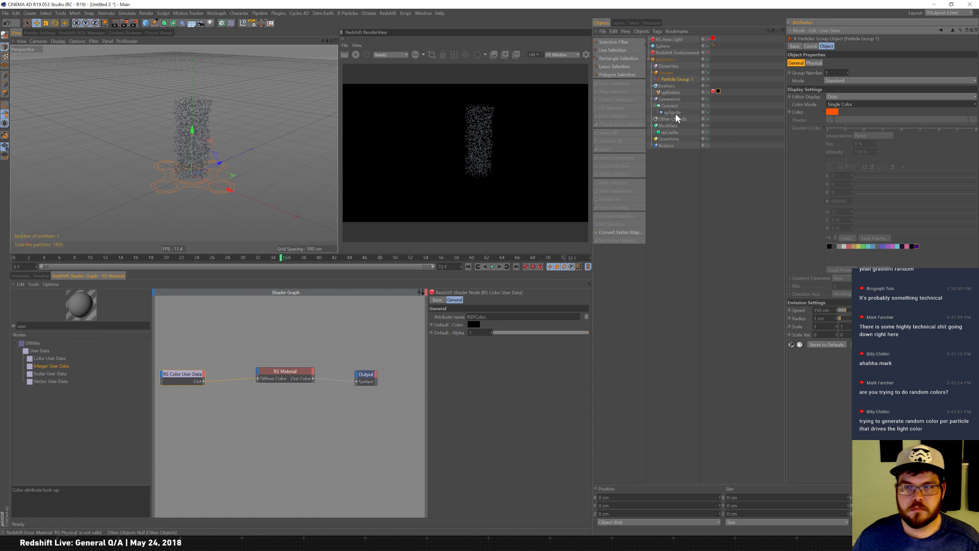
# Delete the xpSprite object under Connect, rerun the simulation and refresh the Redshift render.
pyautogui.click(689, 114)
pyautogui.press('Delete')
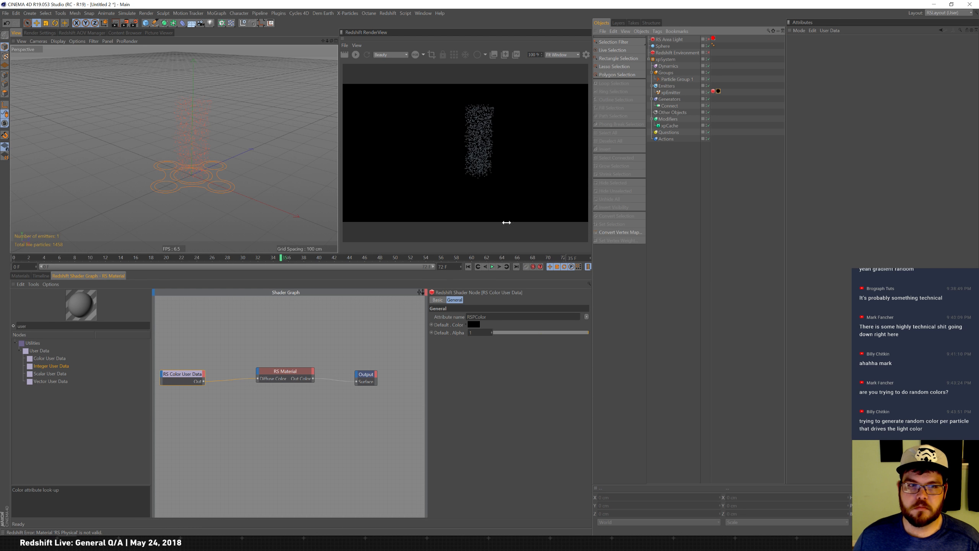
pyautogui.click(469, 267)
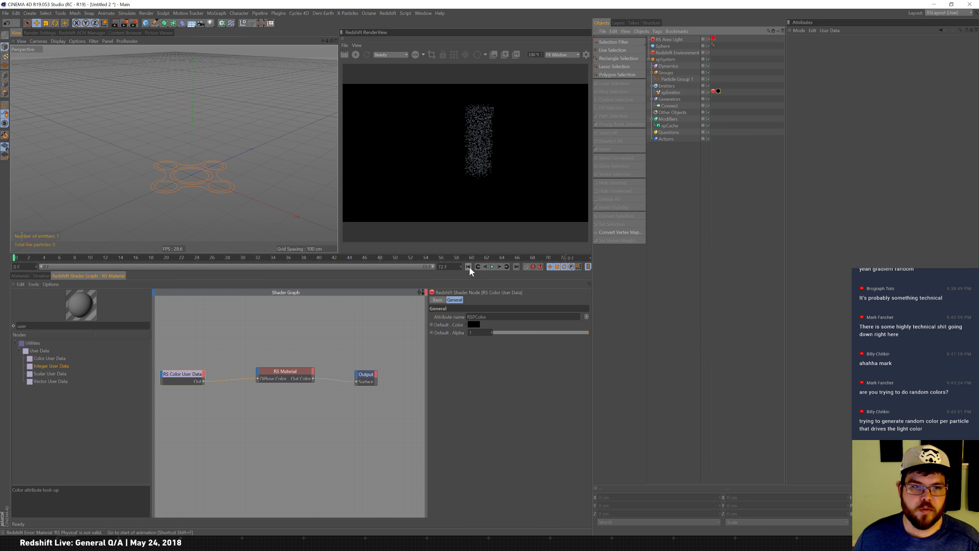
pyautogui.click(492, 267)
pyautogui.click(492, 267)
pyautogui.click(356, 55)
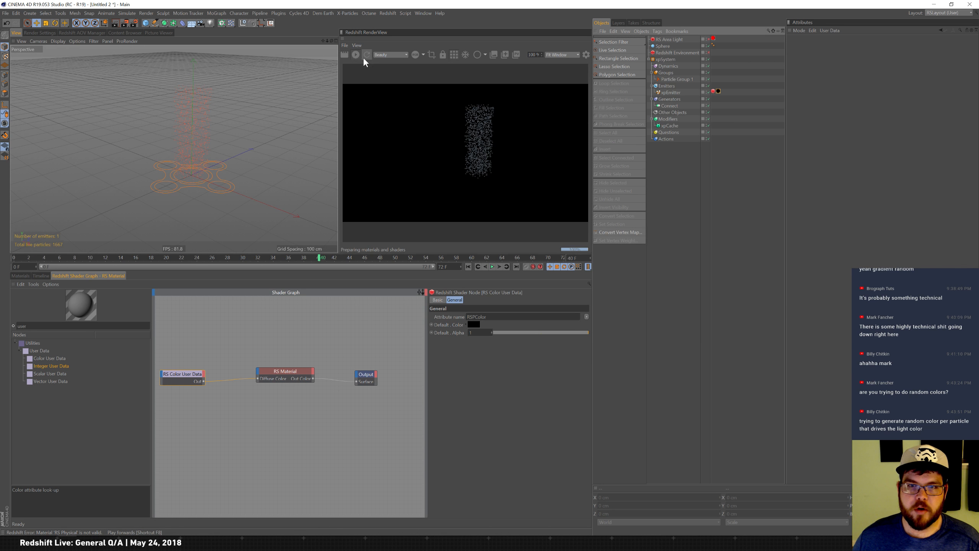
# Set Particle Group 1's color mode to Random Color, rerun the simulation and refresh the render.
pyautogui.click(675, 80)
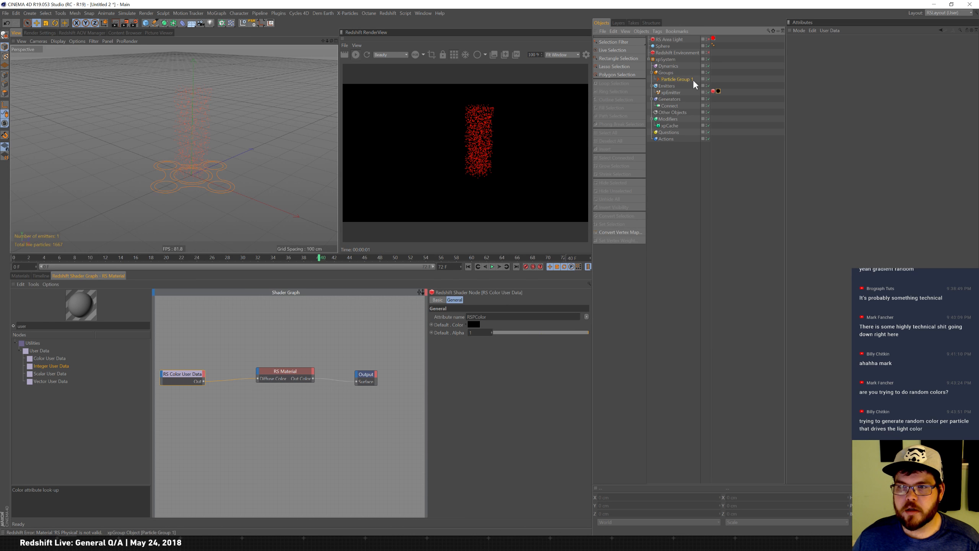
pyautogui.click(851, 104)
pyautogui.click(863, 122)
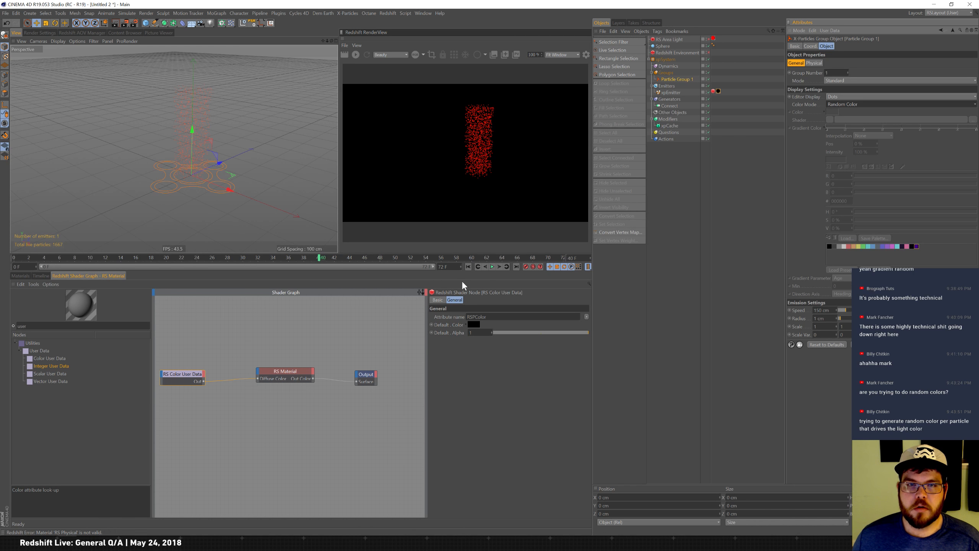
pyautogui.click(492, 266)
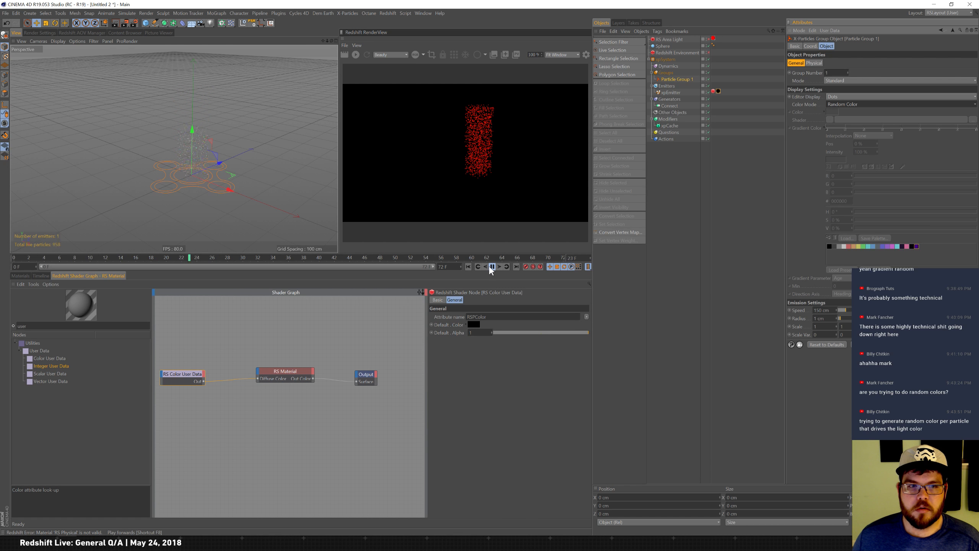
pyautogui.click(492, 267)
pyautogui.click(356, 55)
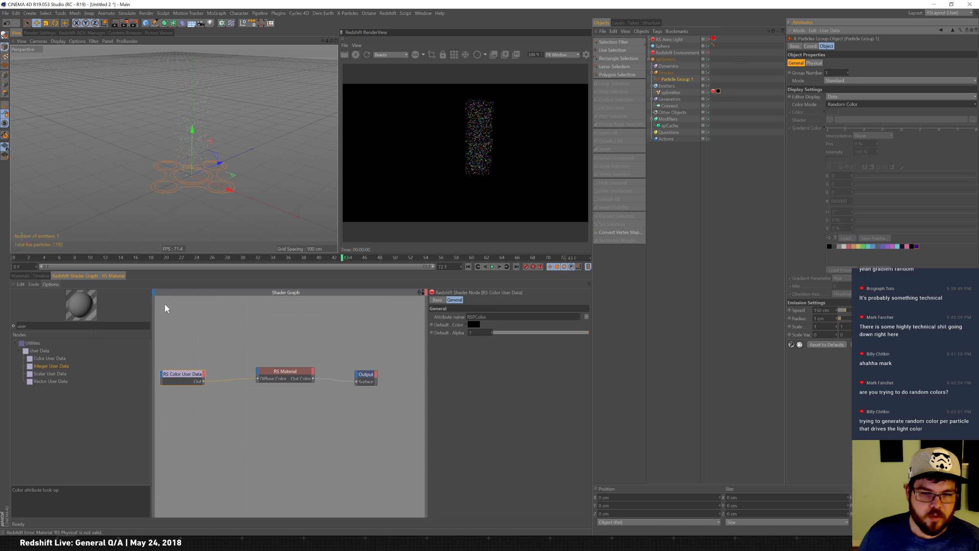
# Open the RS Physical material's shader graph.
pyautogui.moveTo(290, 372); pyautogui.dragTo(282, 373)
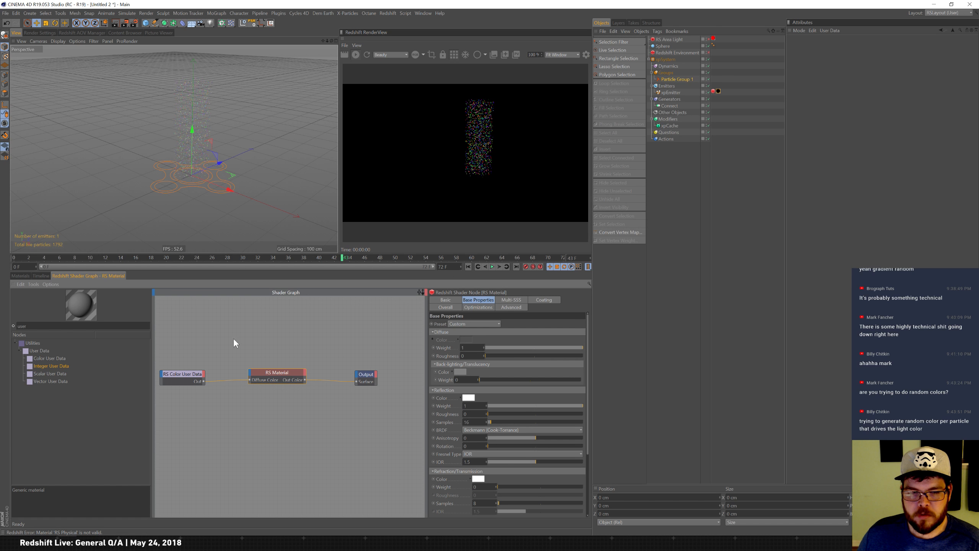
pyautogui.click(18, 275)
pyautogui.click(88, 276)
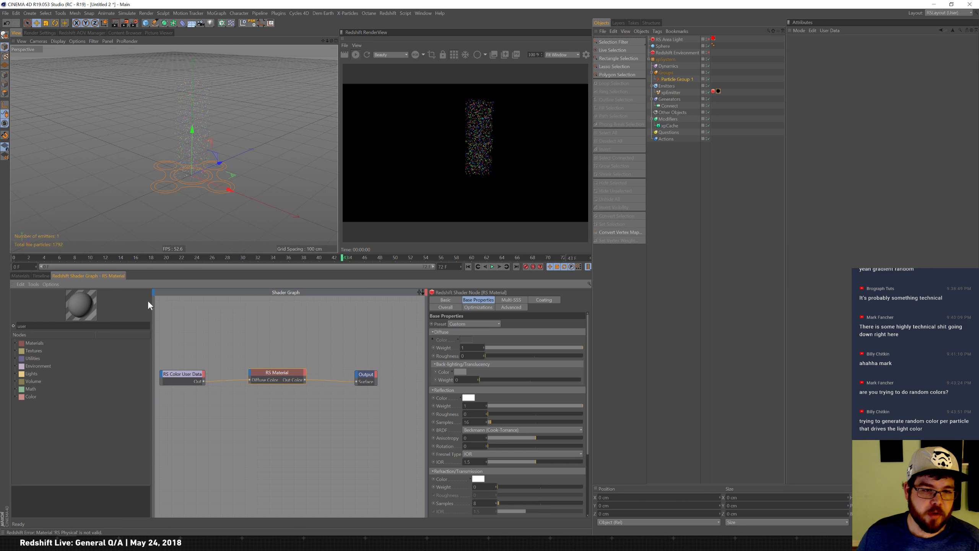
pyautogui.click(185, 375)
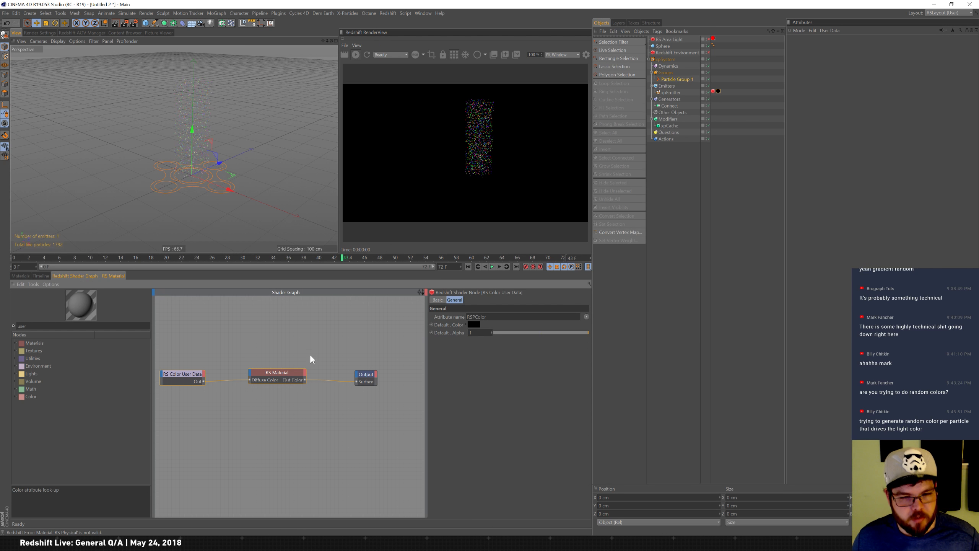
pyautogui.click(14, 275)
pyautogui.click(72, 275)
pyautogui.click(21, 276)
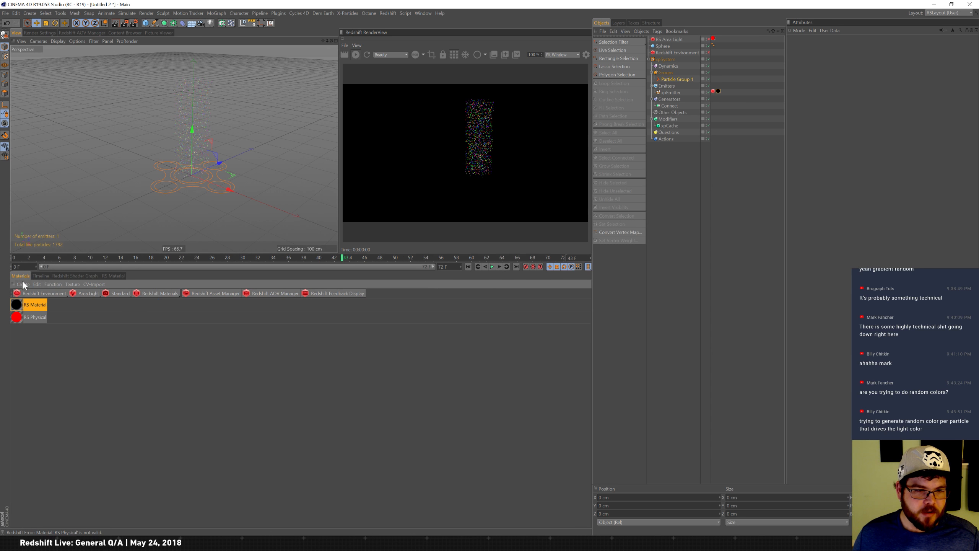
pyautogui.click(18, 317)
pyautogui.click(86, 276)
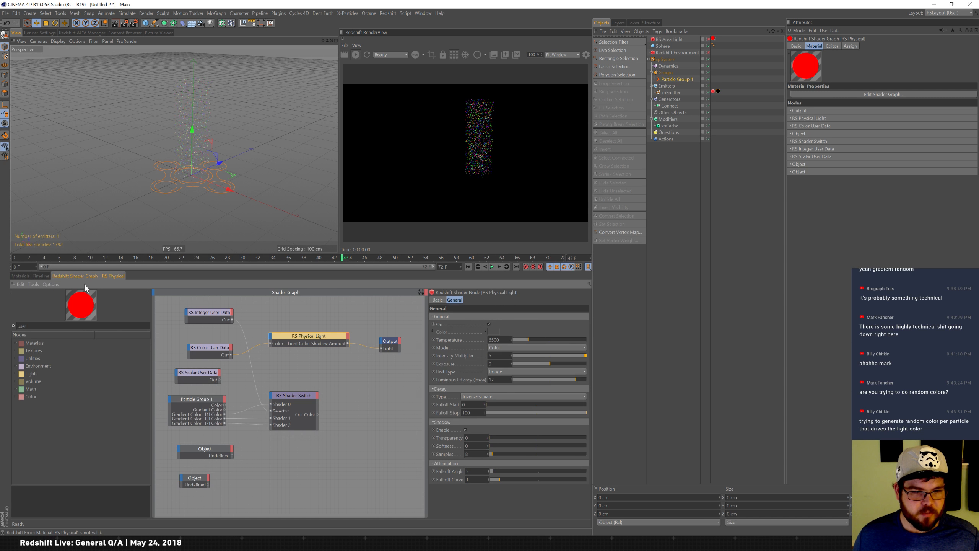
# Delete the user data, Particle Group, Object and Shader Switch nodes and paste in an RS Material with a Color User Data input.
pyautogui.moveTo(165, 492); pyautogui.dragTo(304, 378)
pyautogui.press('Delete')
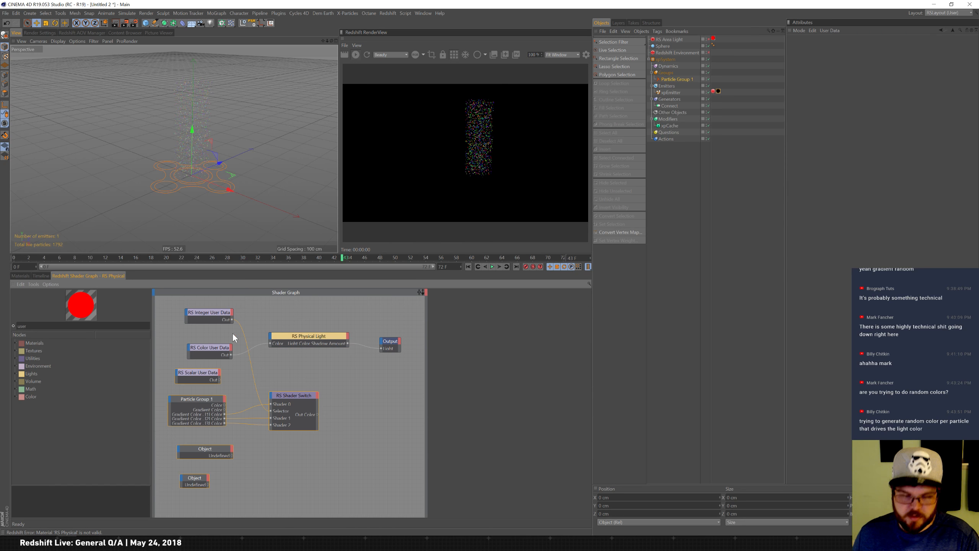
pyautogui.moveTo(168, 420); pyautogui.dragTo(225, 316)
pyautogui.press('Delete')
pyautogui.hotkey('ctrl', 'v')
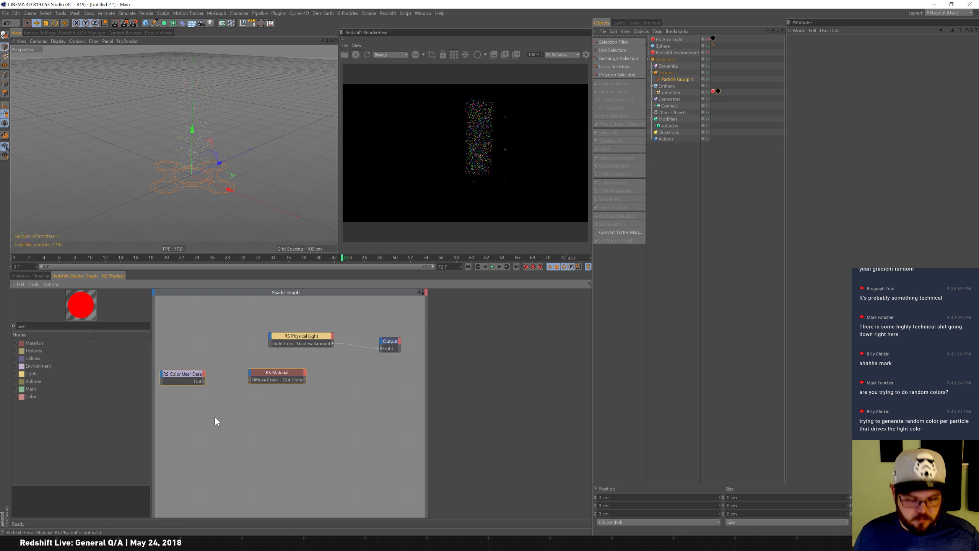
# Connect the RS Material's output to the RS Physical Light's Color input and rearrange the two nodes.
pyautogui.moveTo(305, 380)
pyautogui.mouseDown()
pyautogui.moveTo(316, 379)
pyautogui.moveTo(303, 380)
pyautogui.mouseUp()
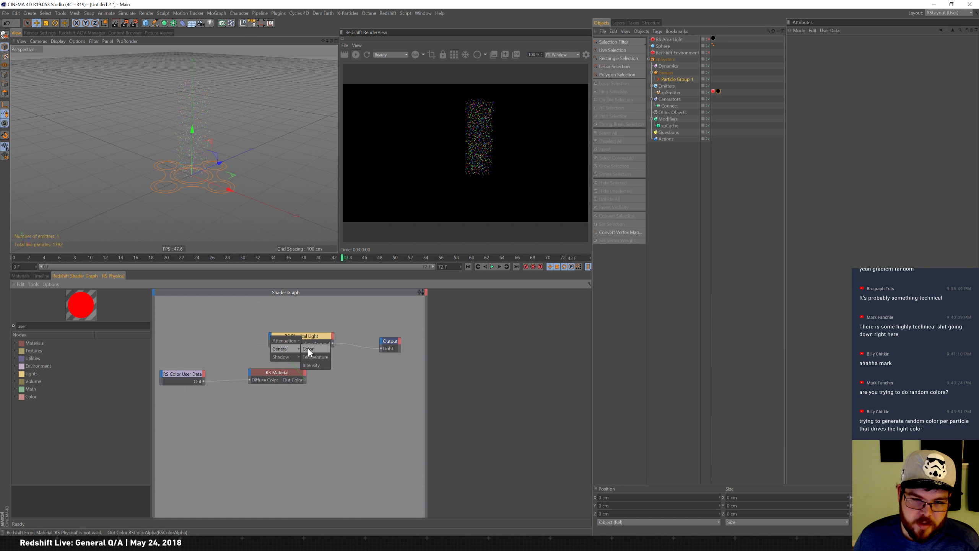
pyautogui.click(308, 349)
pyautogui.moveTo(309, 336); pyautogui.dragTo(326, 394)
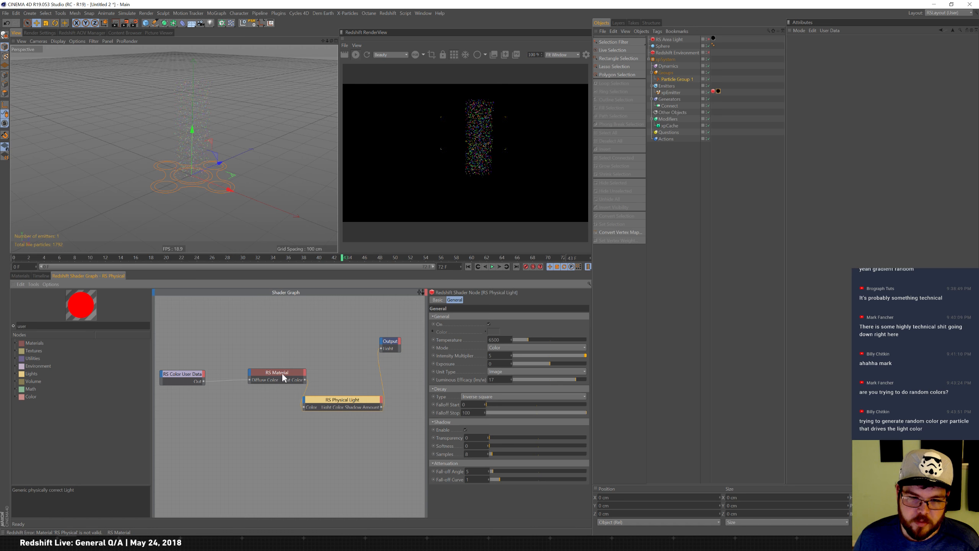
pyautogui.moveTo(280, 372); pyautogui.dragTo(259, 357)
pyautogui.click(323, 395)
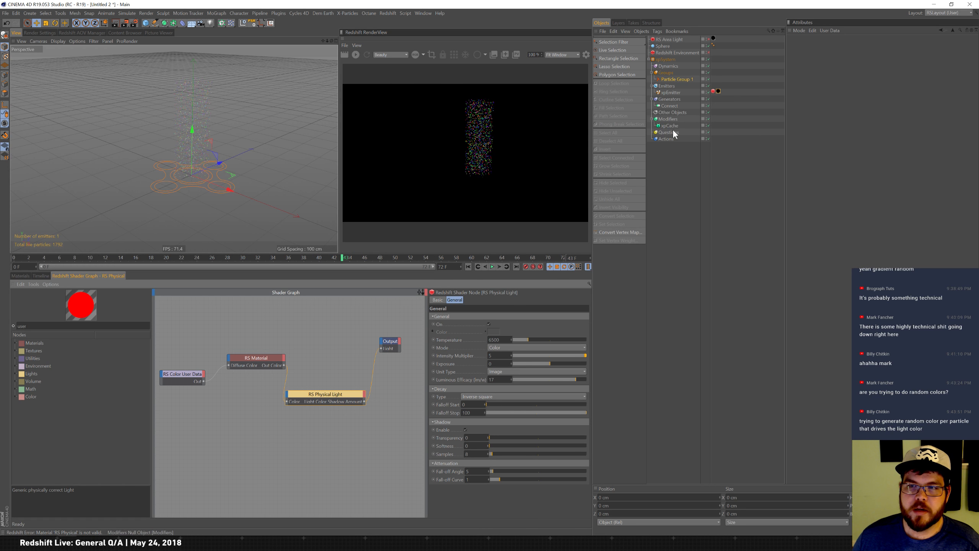
# Add an xpSprite generator to the Generators folder, set its emitter to xpEmitter and refresh the render.
pyautogui.click(670, 100)
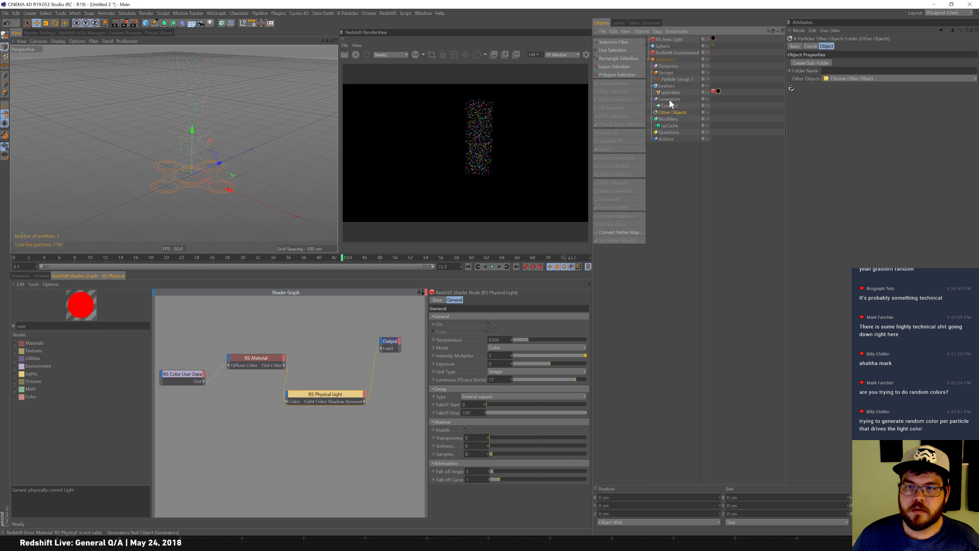
pyautogui.click(673, 106)
pyautogui.click(678, 98)
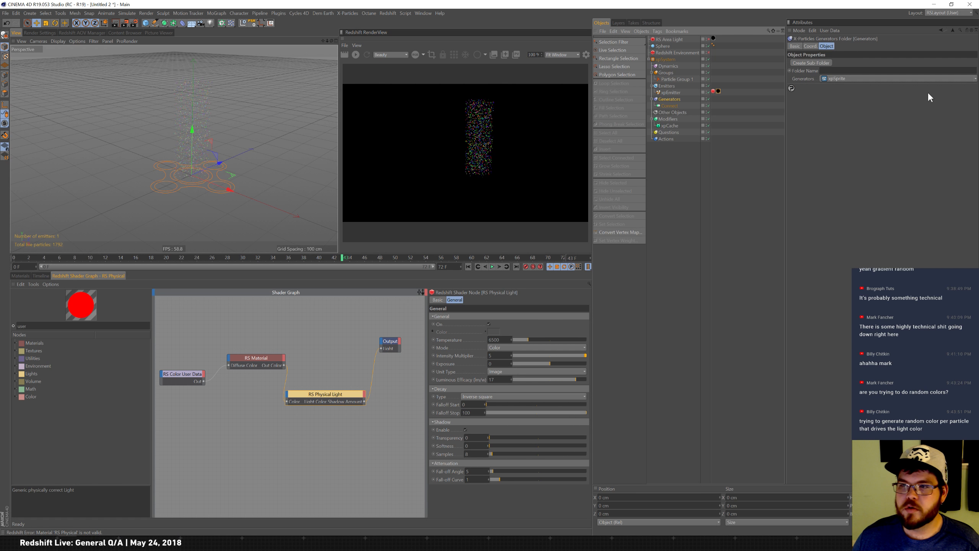
pyautogui.click(944, 80)
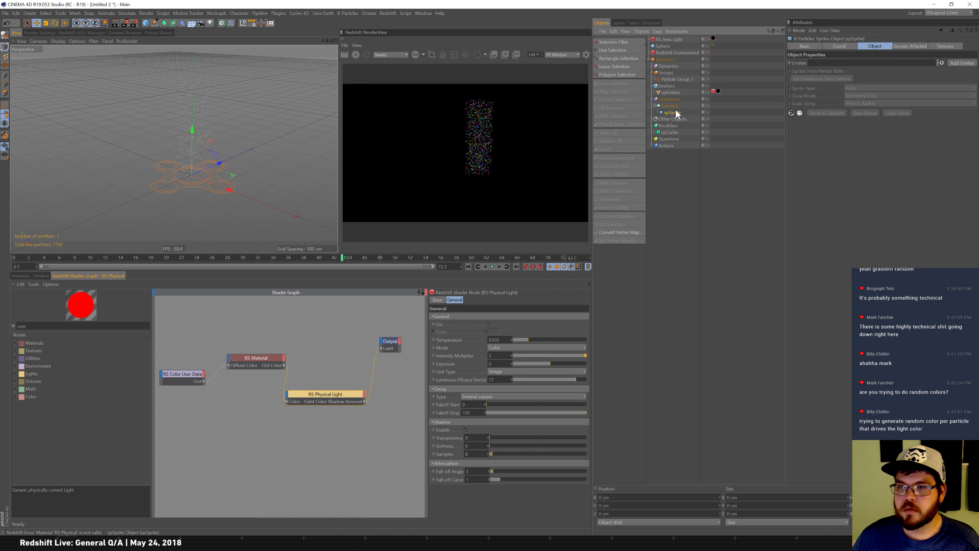
pyautogui.moveTo(670, 94); pyautogui.dragTo(853, 64)
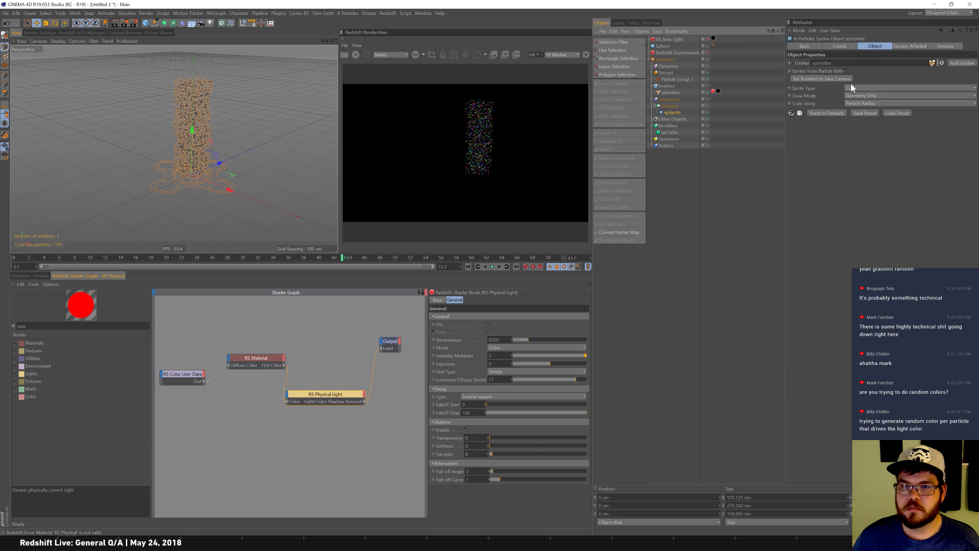
pyautogui.click(357, 55)
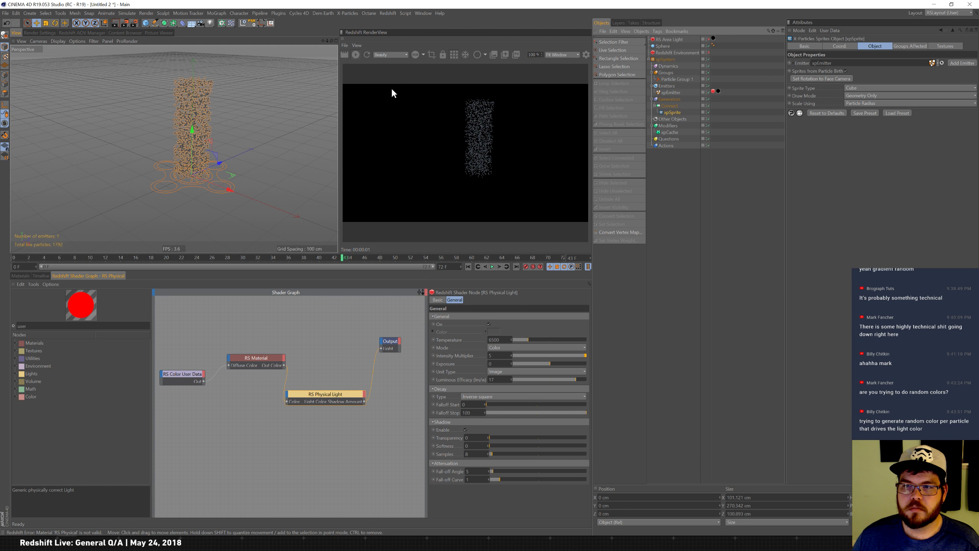
# Delete the xpEmitter's material tag and remove the connection between RS Material and the RS Physical Light.
pyautogui.click(718, 91)
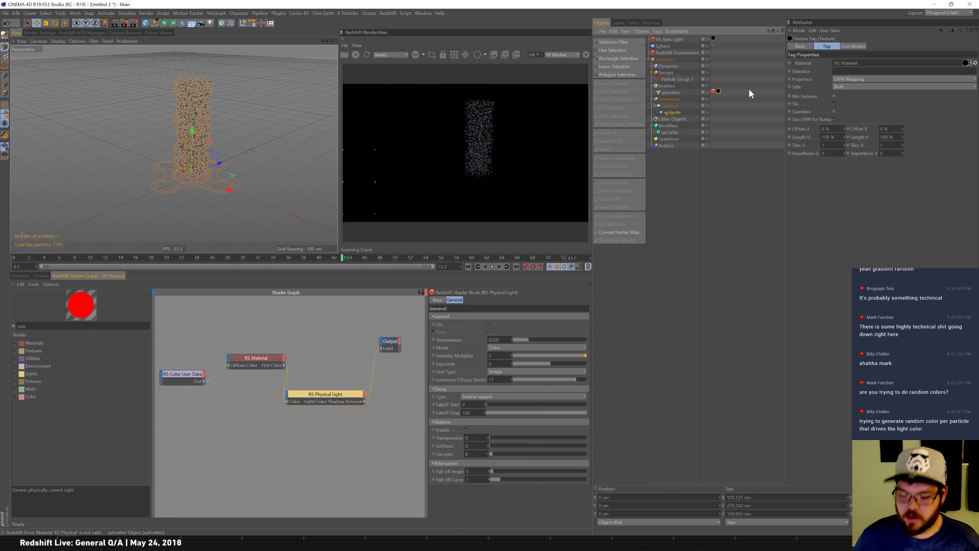
pyautogui.press('Delete')
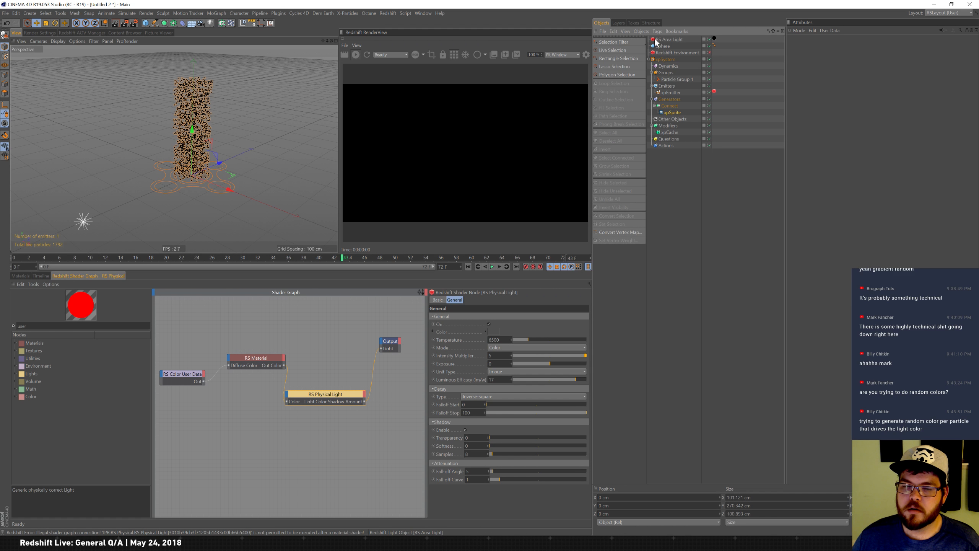
pyautogui.click(250, 360)
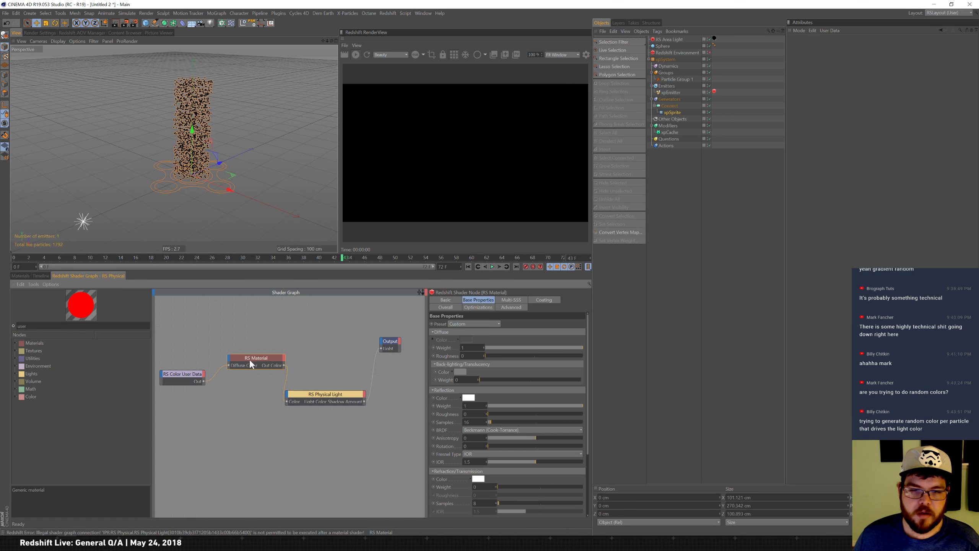
pyautogui.click(325, 395)
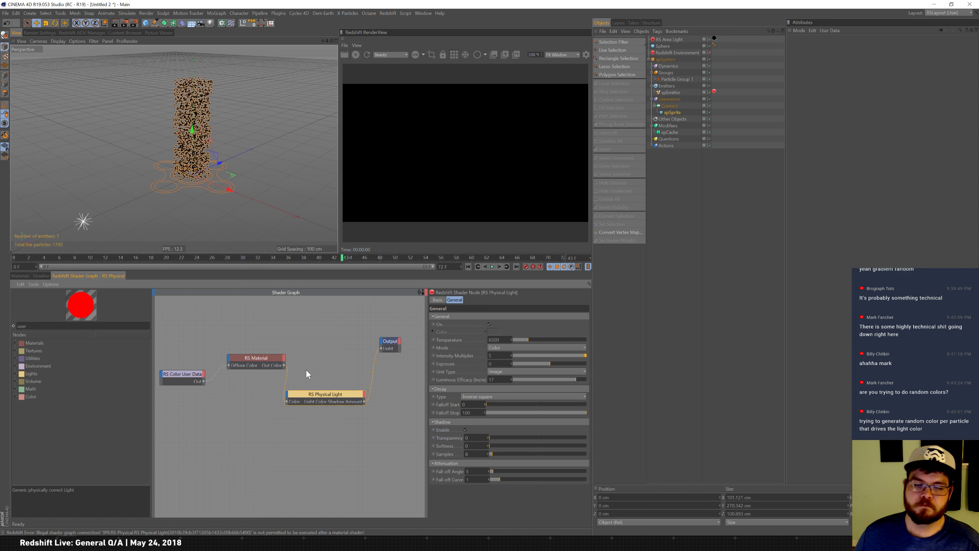
pyautogui.click(285, 382)
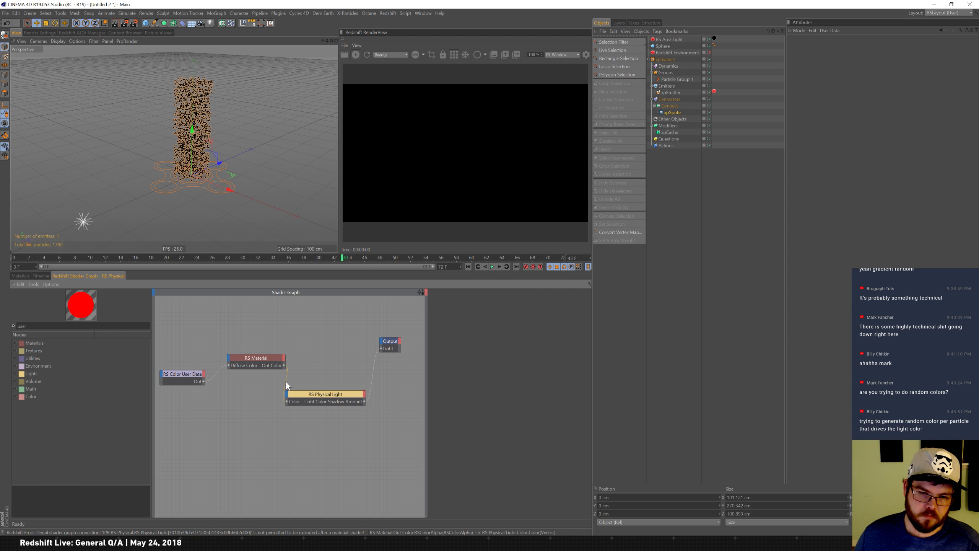
pyautogui.press('Delete')
pyautogui.click(317, 394)
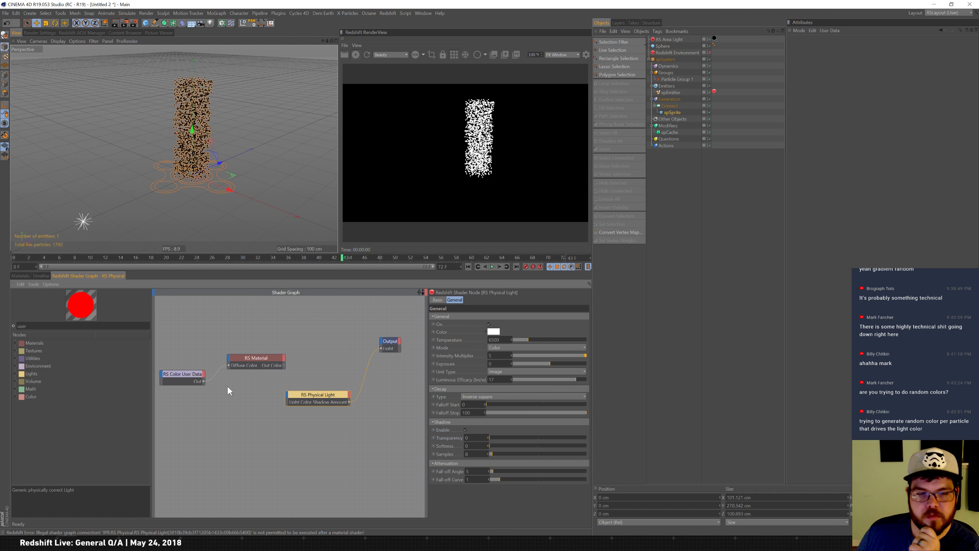
# Rearrange the nodes and connect the RS Color User Data output to the RS Physical Light's Color input.
pyautogui.moveTo(265, 357); pyautogui.dragTo(282, 335)
pyautogui.moveTo(305, 395); pyautogui.dragTo(279, 388)
pyautogui.moveTo(264, 338); pyautogui.dragTo(274, 339)
pyautogui.moveTo(285, 388); pyautogui.dragTo(276, 385)
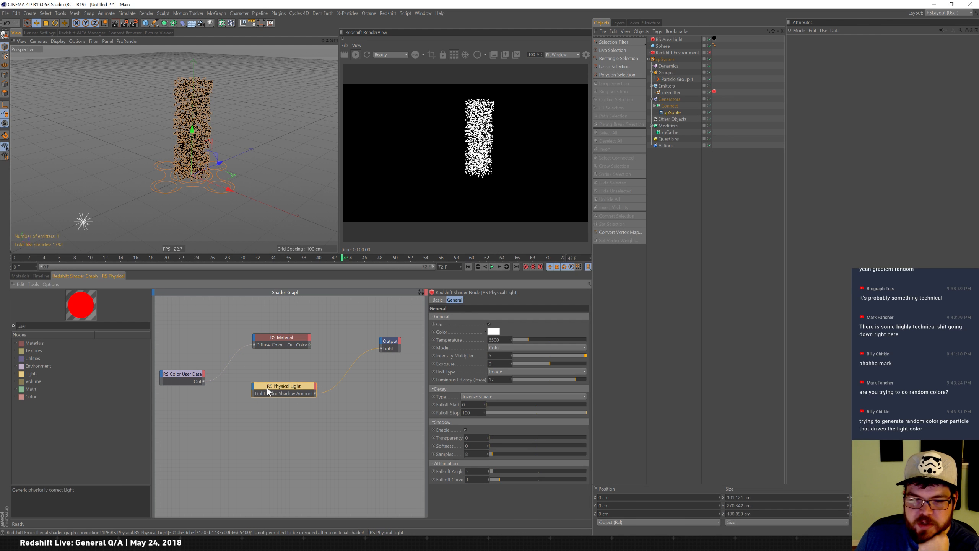
pyautogui.moveTo(256, 389); pyautogui.dragTo(254, 387)
pyautogui.moveTo(269, 398)
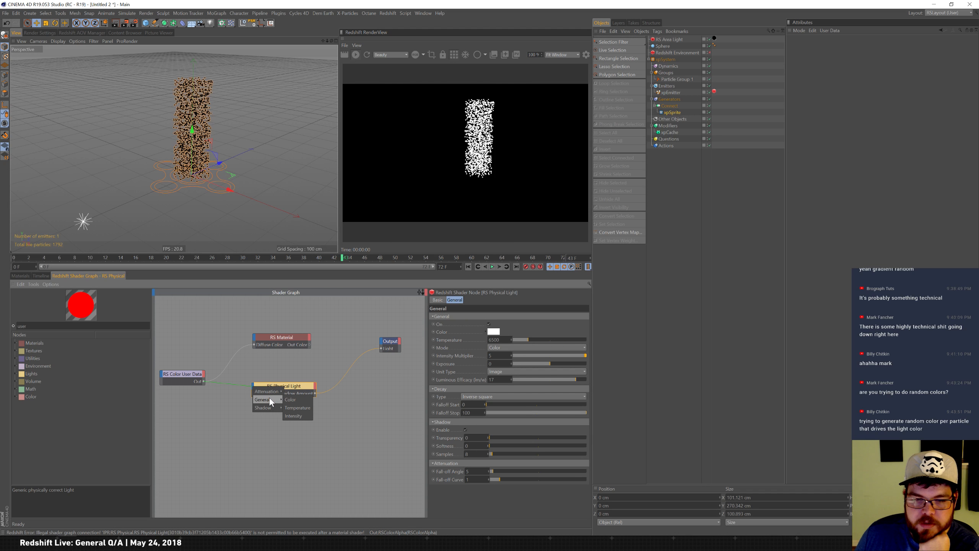
pyautogui.click(296, 399)
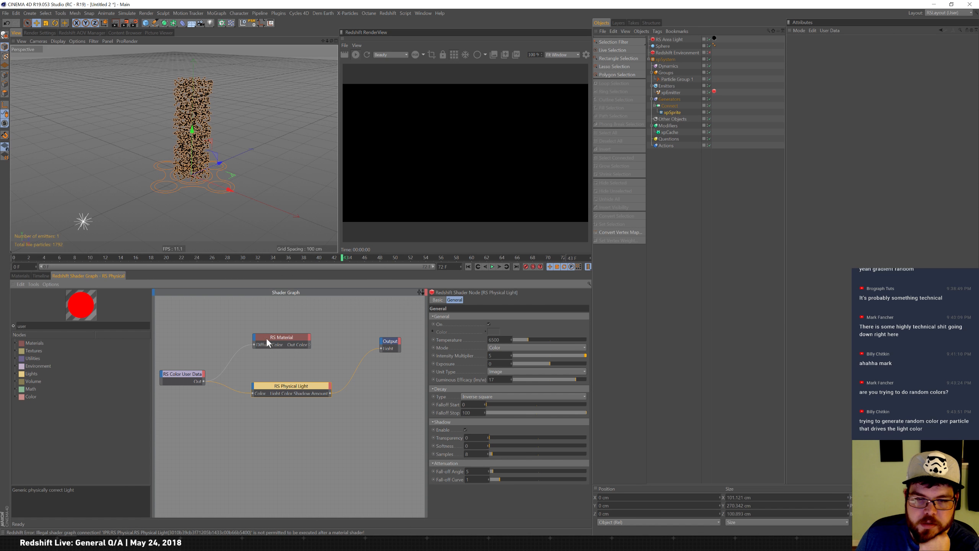
pyautogui.click(18, 274)
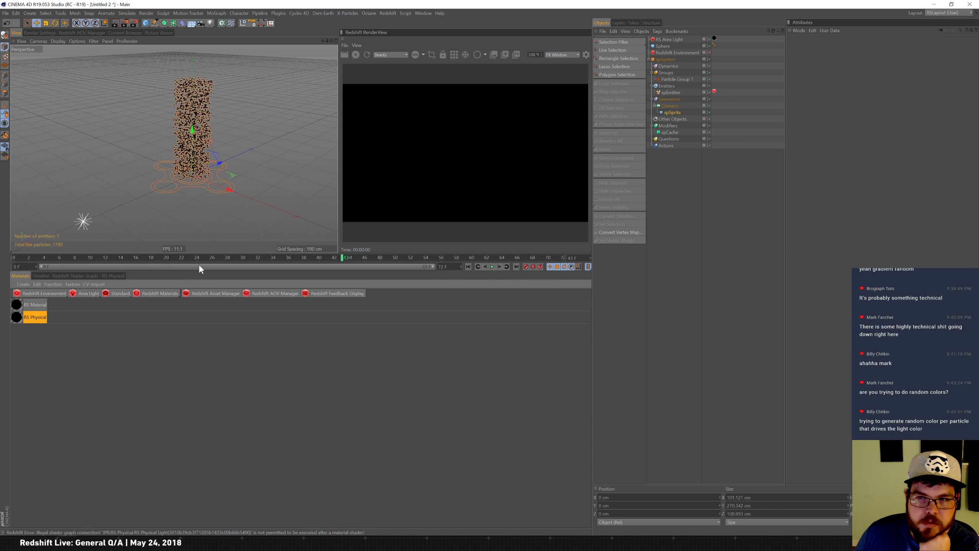
pyautogui.click(104, 275)
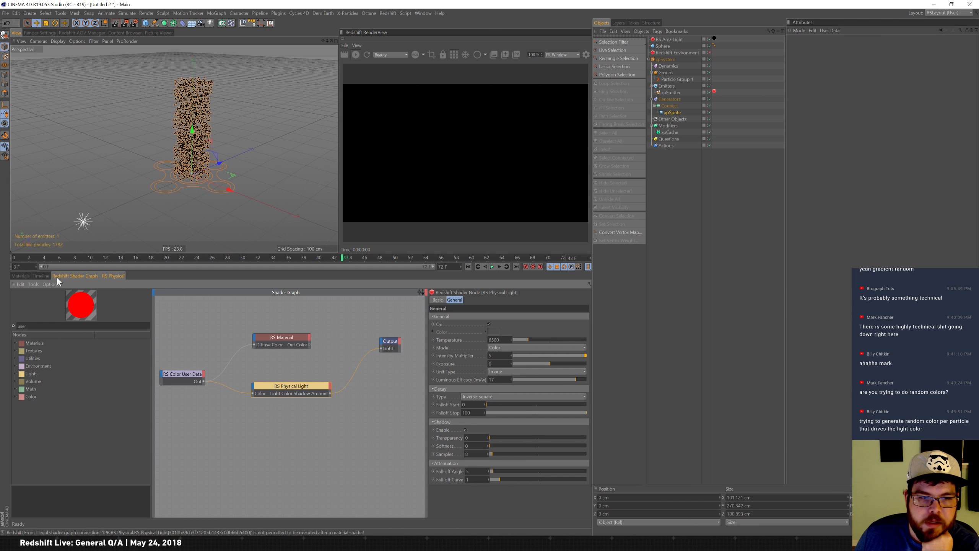
pyautogui.click(44, 275)
pyautogui.click(19, 275)
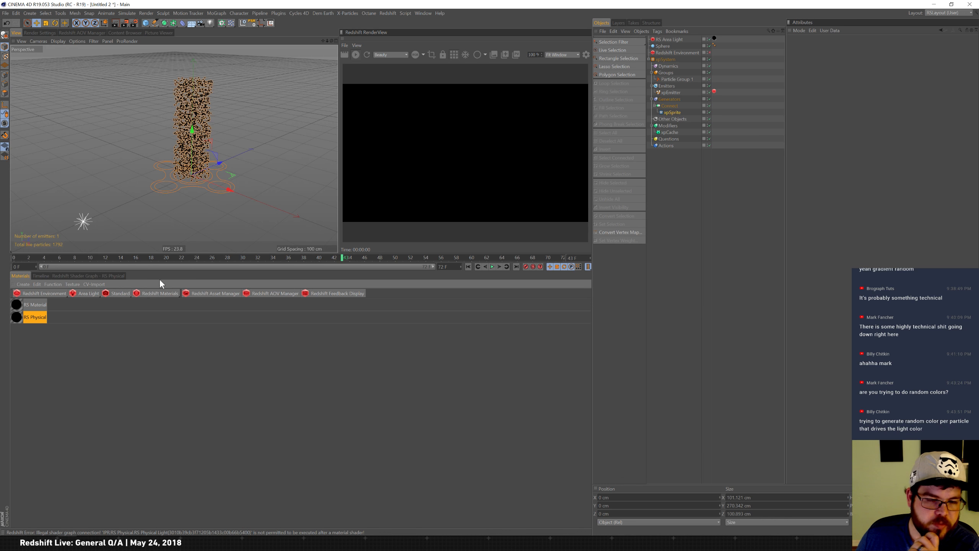
pyautogui.click(147, 294)
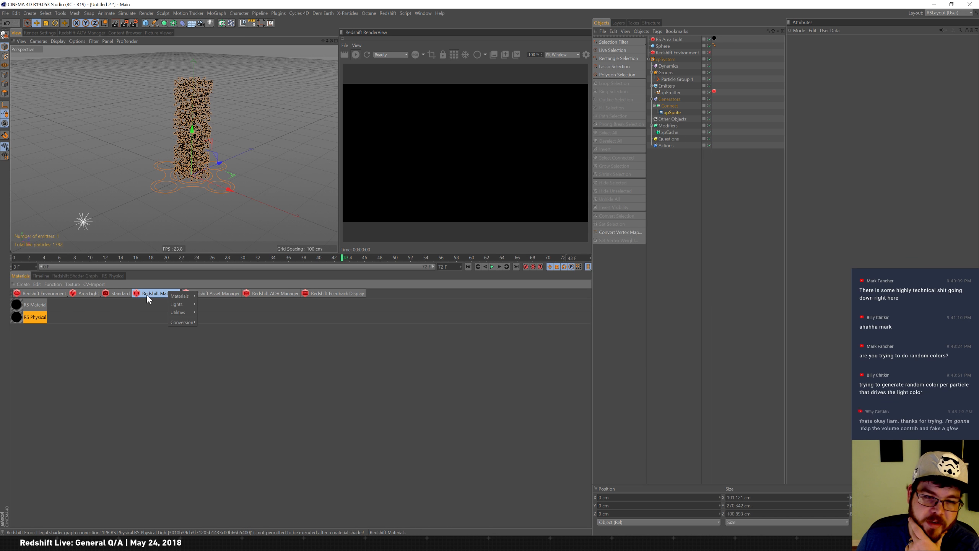
pyautogui.moveTo(192, 317)
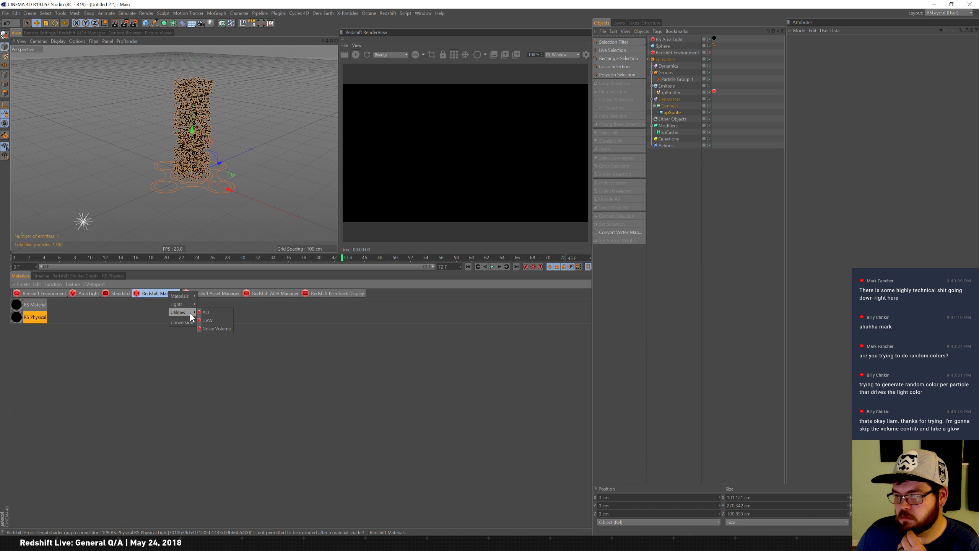
pyautogui.click(289, 324)
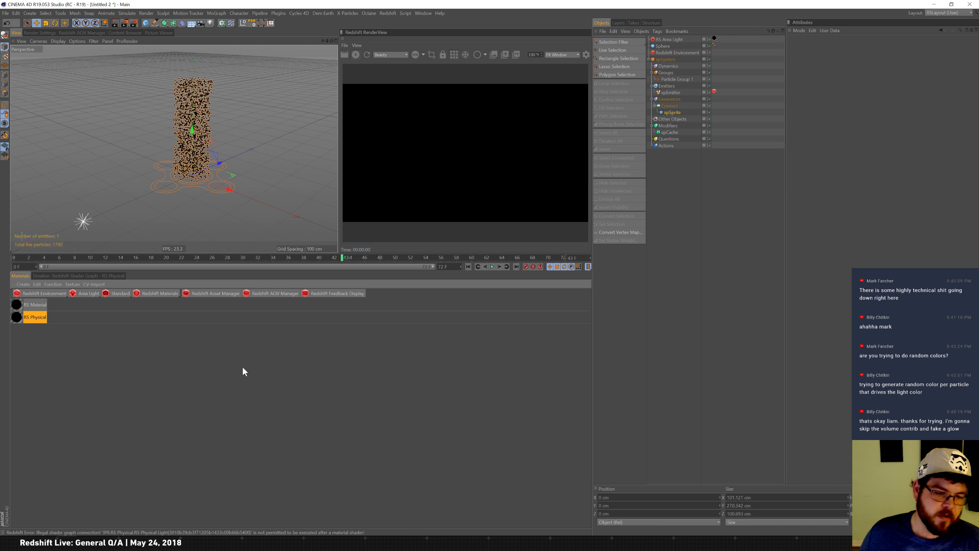
# Switch to Fusion Studio and open the recent composition PushForward.comp.
pyautogui.press('super')
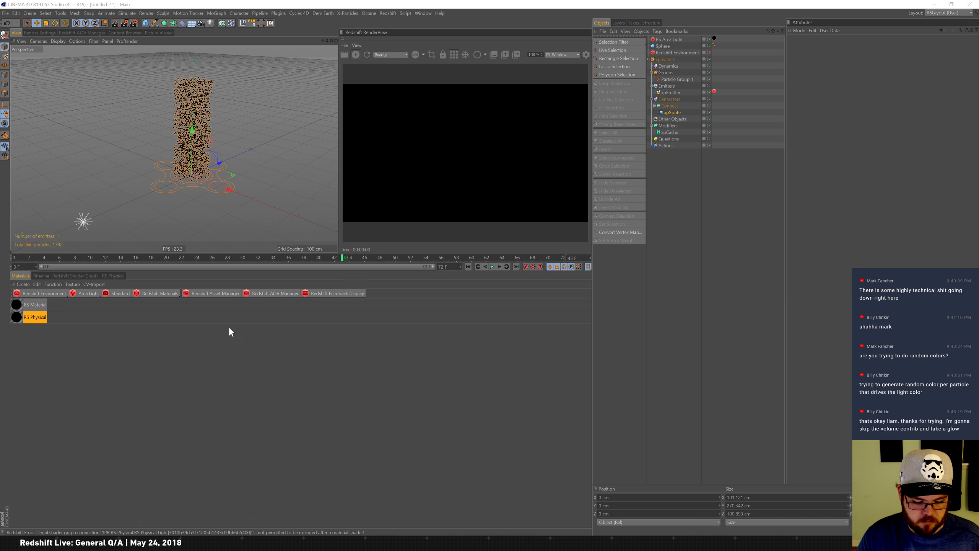
pyautogui.press('Return')
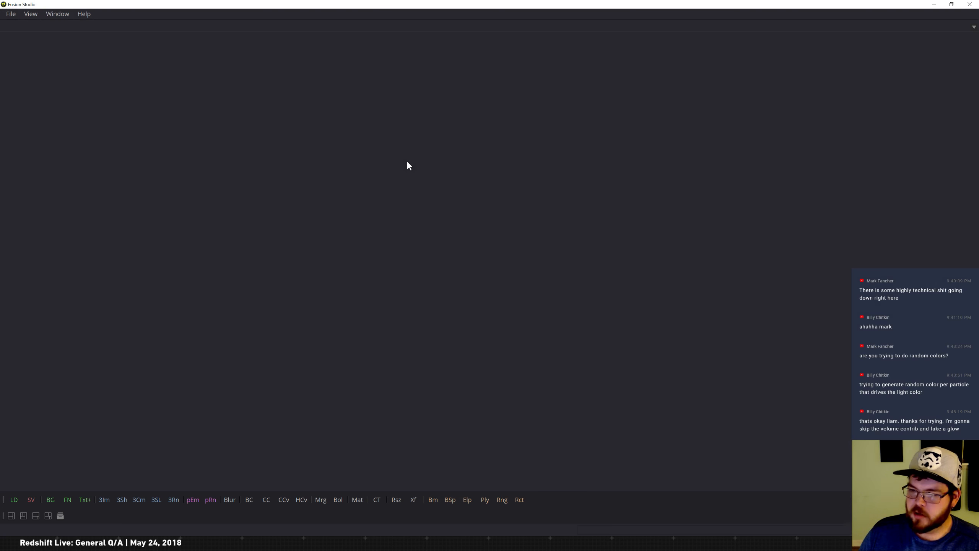
pyautogui.click(11, 14)
pyautogui.moveTo(102, 283)
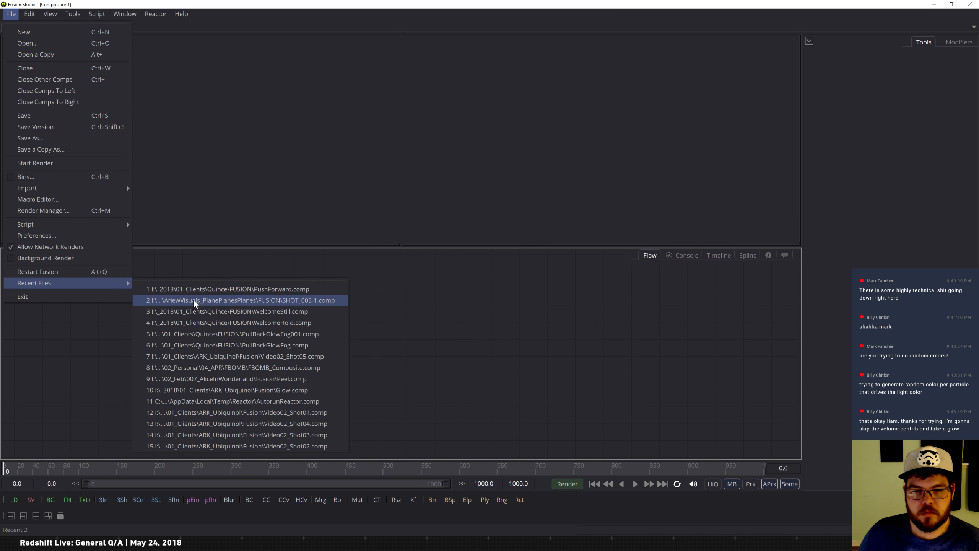
pyautogui.click(204, 290)
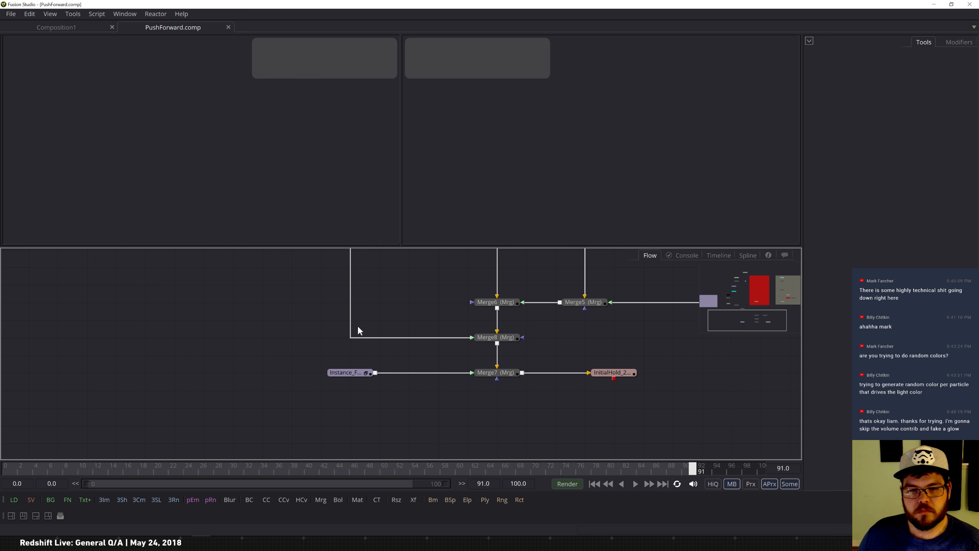
# Inspect the composition's loader, saver and merge nodes, viewing a loader's image in the viewer.
pyautogui.moveTo(757, 321); pyautogui.dragTo(754, 277)
pyautogui.click(231, 335)
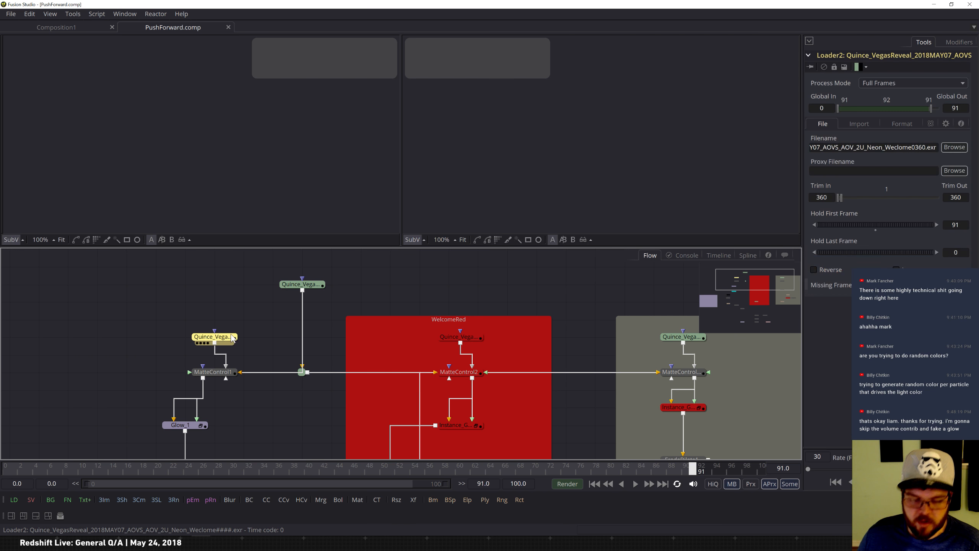
pyautogui.press('1')
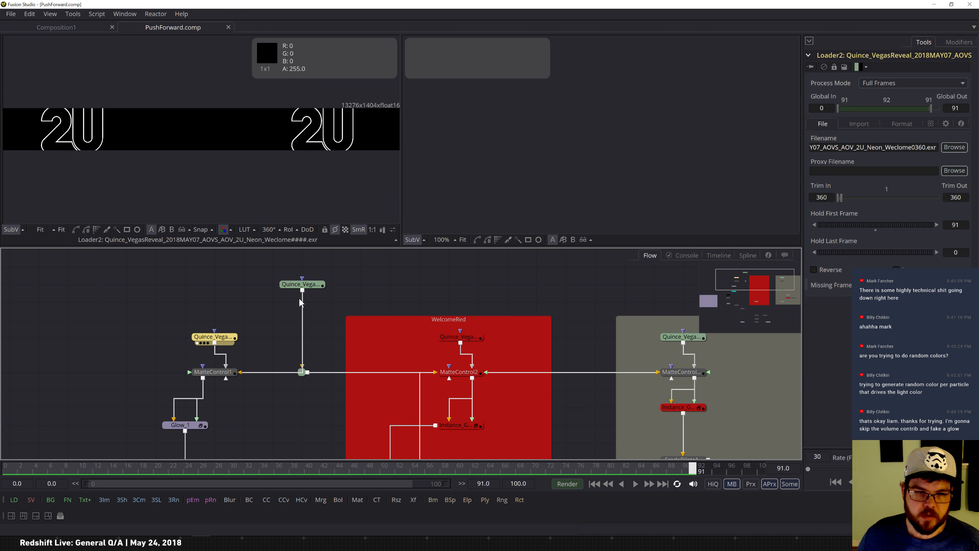
pyautogui.click(314, 289)
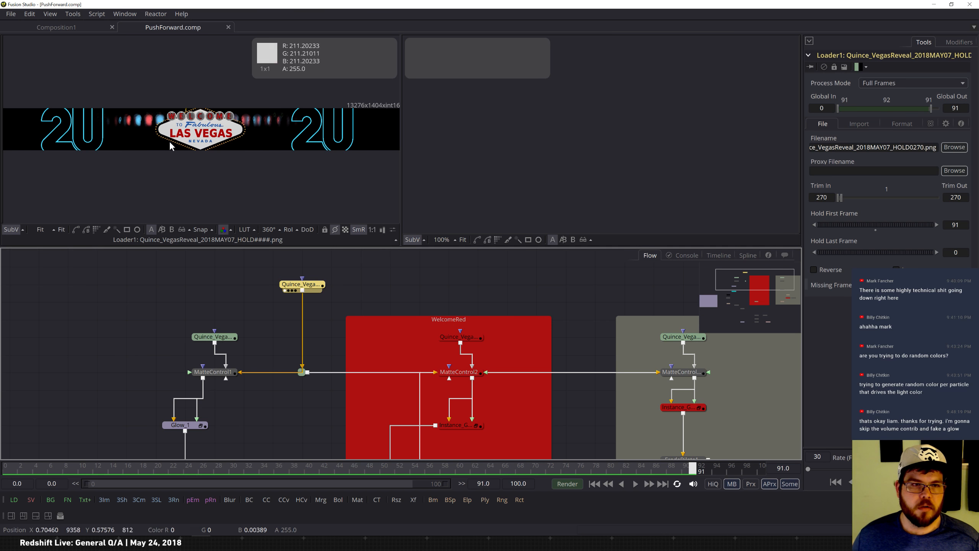
pyautogui.moveTo(748, 282); pyautogui.dragTo(772, 325)
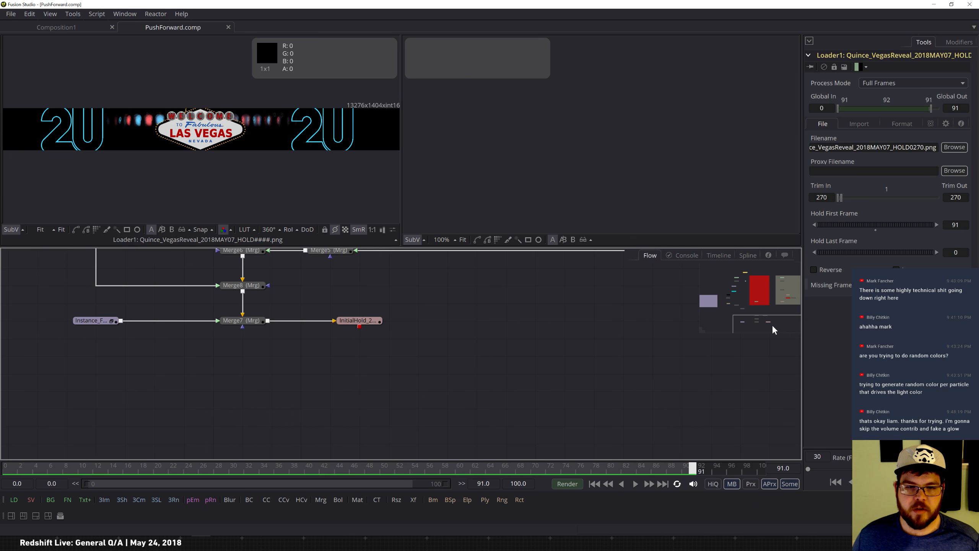
pyautogui.click(391, 335)
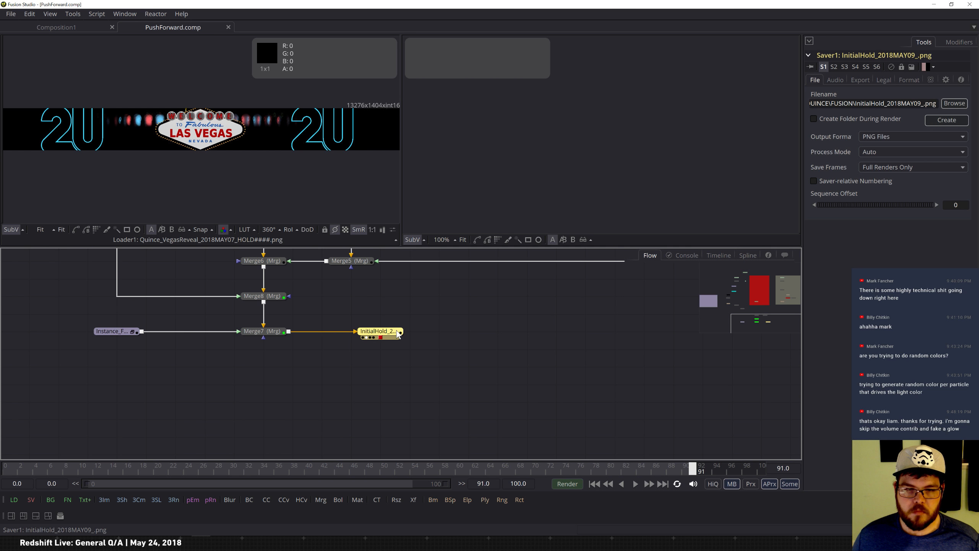
pyautogui.click(279, 332)
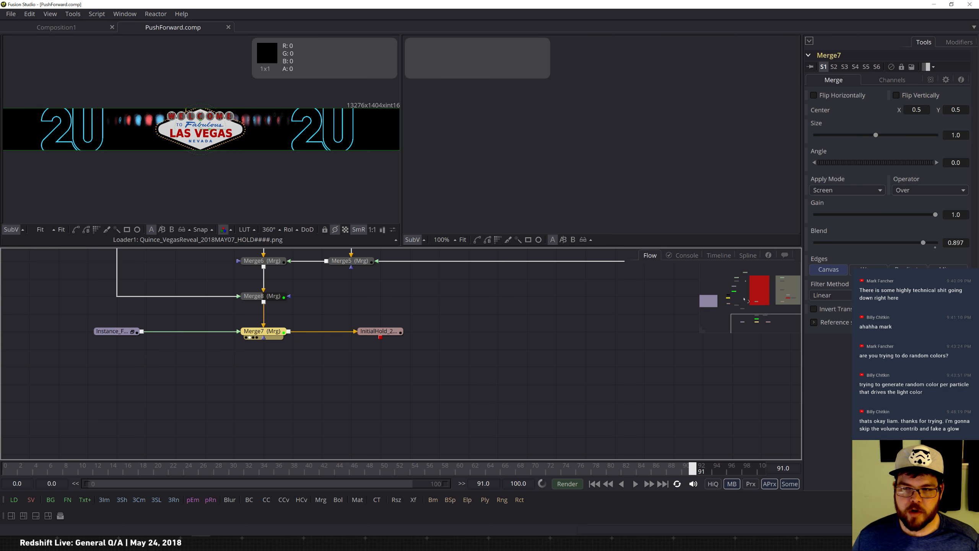
# Compare the Merge7 result with the MatteControl1, Quince loader, Glow_1 and Neon_2U_Erod_Fog nodes in the two viewers.
pyautogui.press('2')
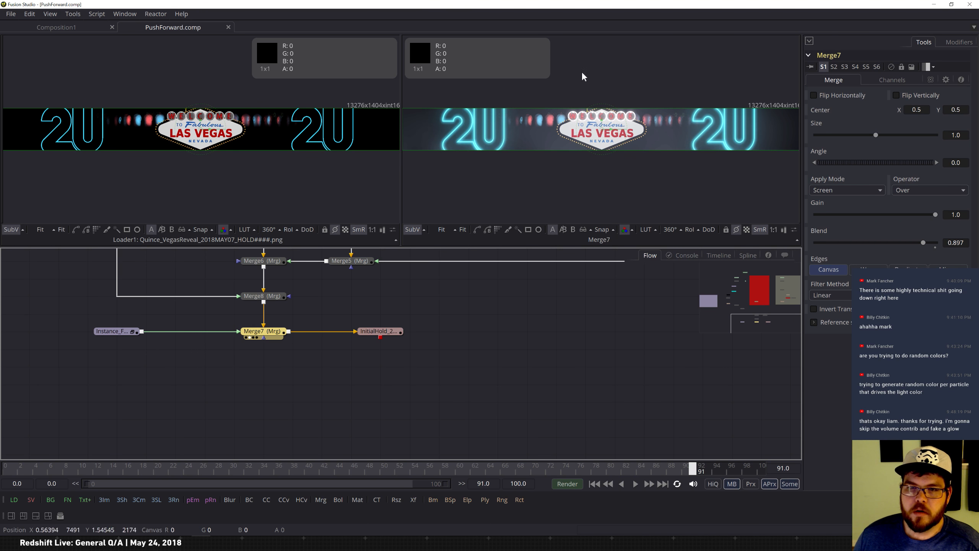
pyautogui.moveTo(767, 321); pyautogui.dragTo(776, 301)
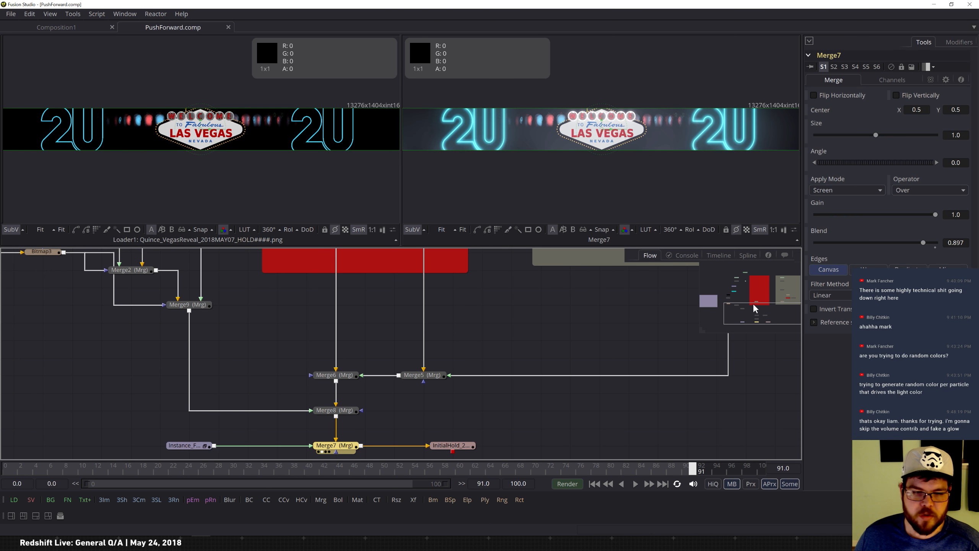
pyautogui.moveTo(762, 313); pyautogui.dragTo(744, 285)
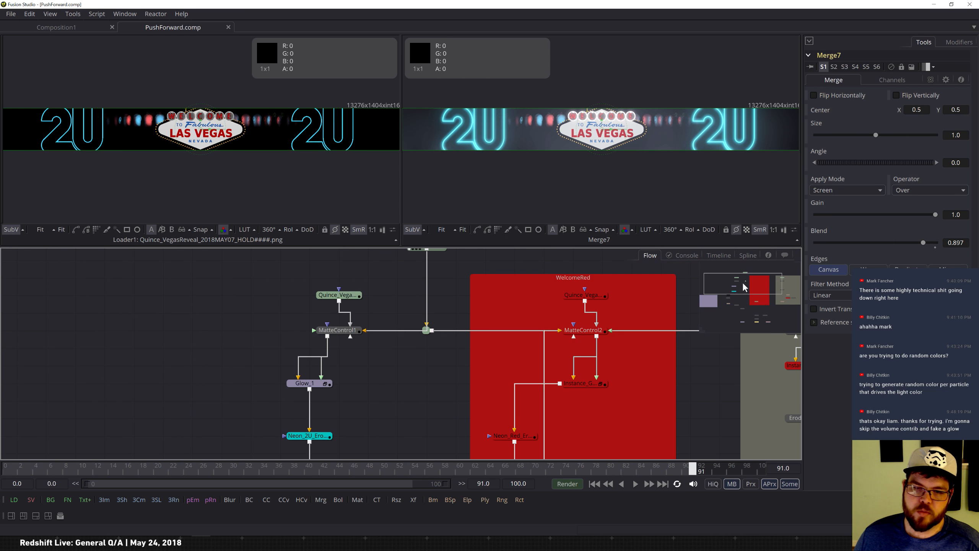
pyautogui.click(335, 331)
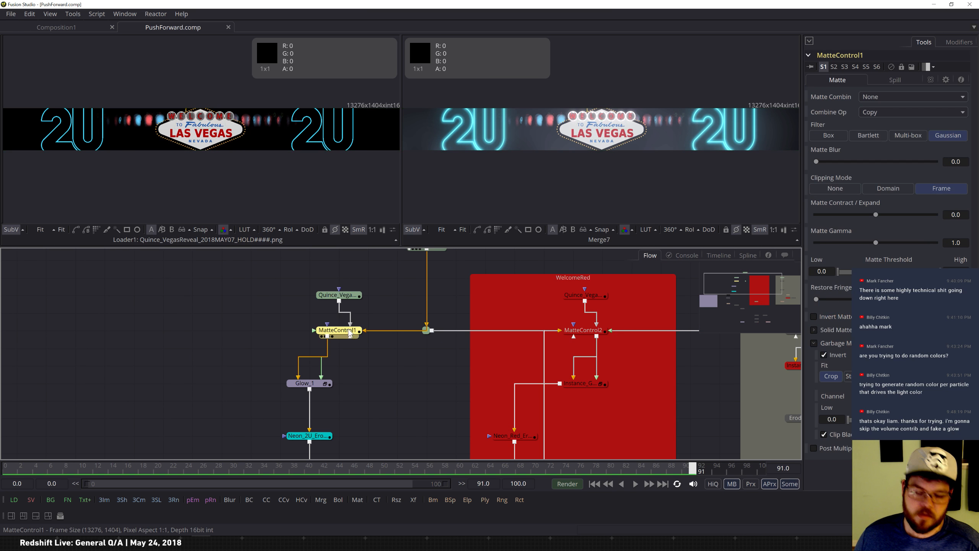
pyautogui.press('1')
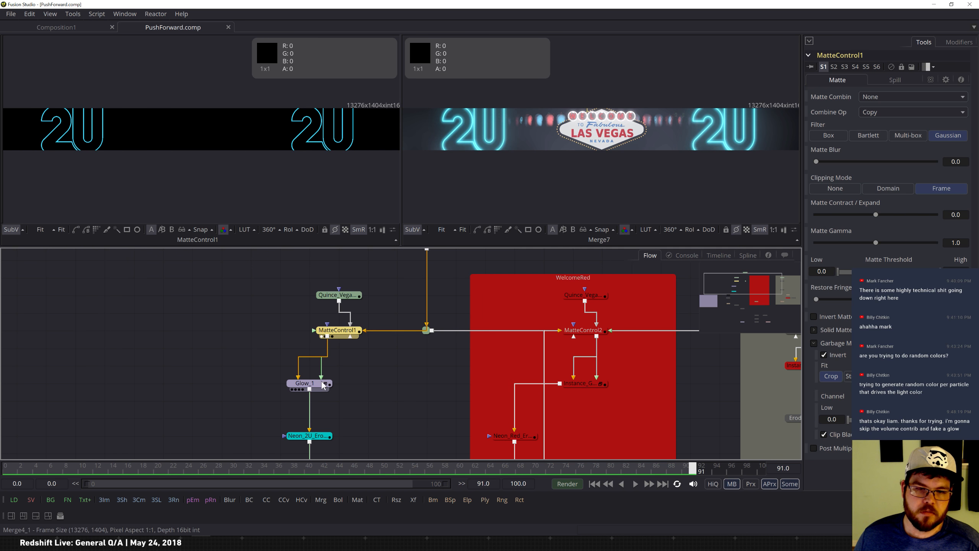
pyautogui.click(352, 298)
pyautogui.press('1')
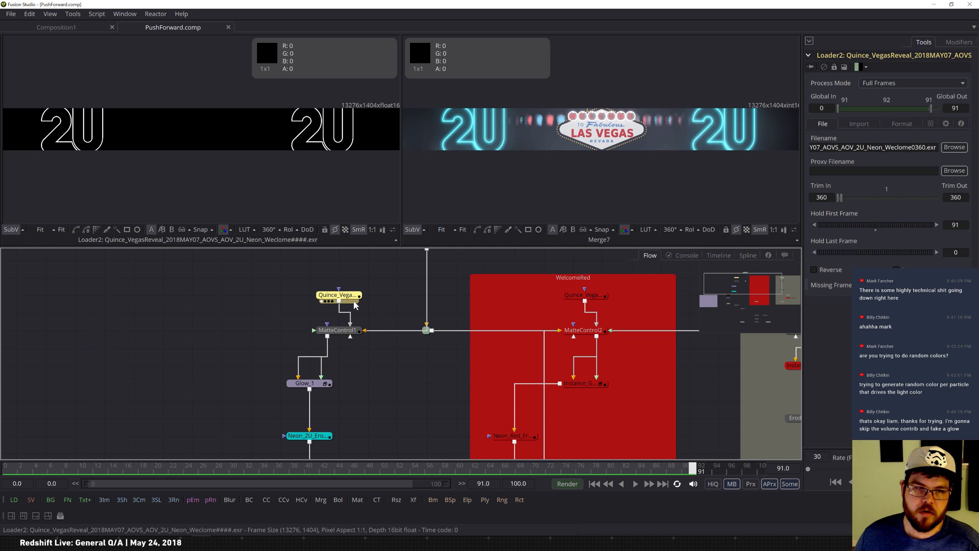
pyautogui.click(321, 383)
pyautogui.press('1')
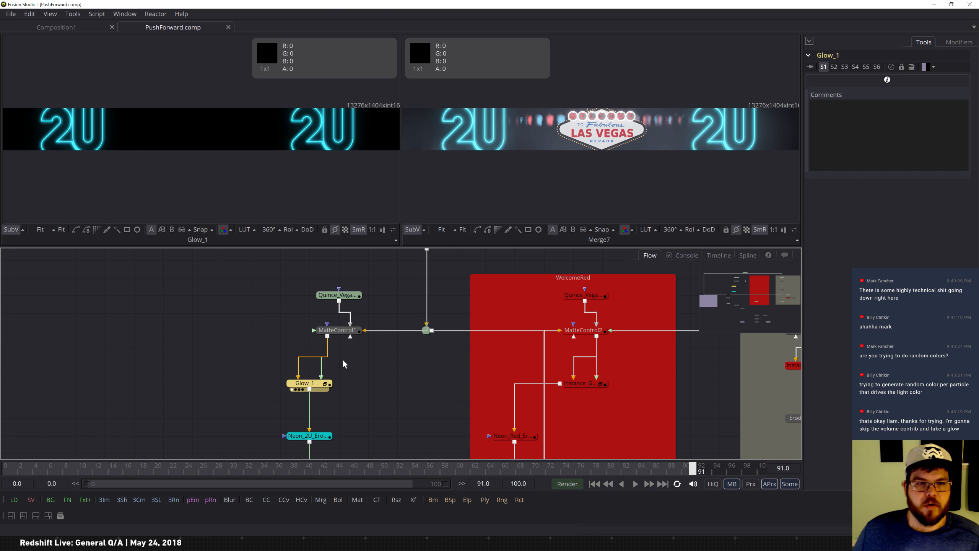
pyautogui.moveTo(743, 292); pyautogui.dragTo(740, 305)
pyautogui.click(362, 322)
pyautogui.press('1')
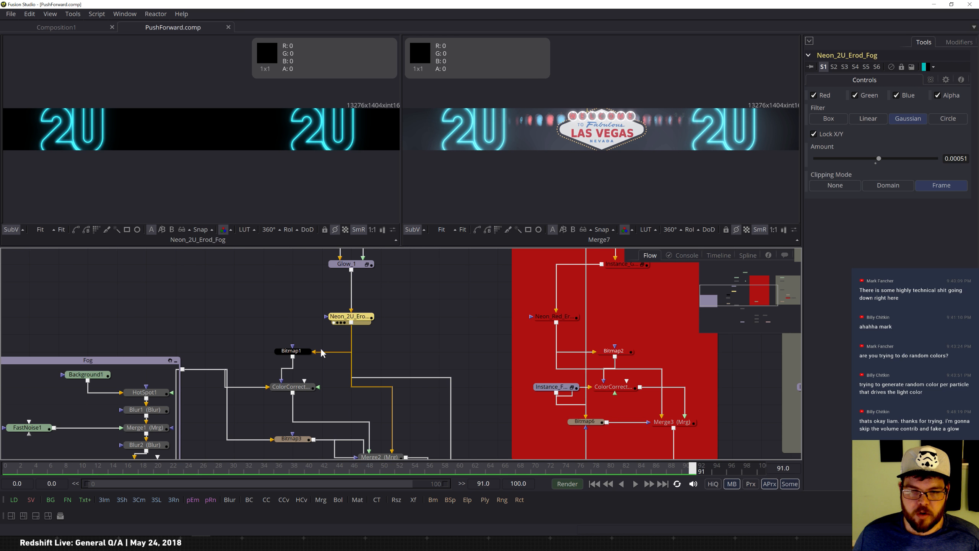
# Step through the fog branch's ColorCorrector1, Bitmap1, Bitmap3, Merge2 and Merge9 nodes in the second viewer.
pyautogui.moveTo(739, 298); pyautogui.dragTo(739, 303)
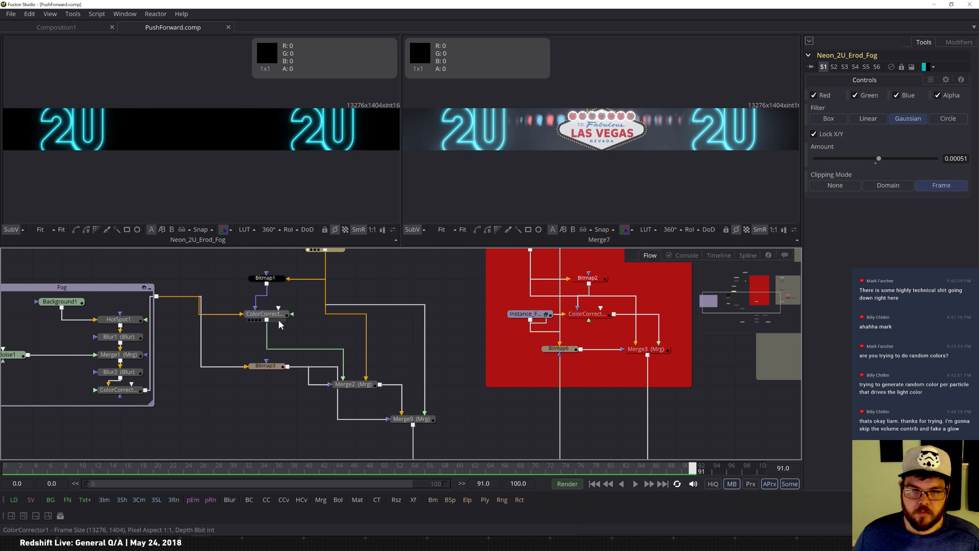
pyautogui.click(280, 318)
pyautogui.press('2')
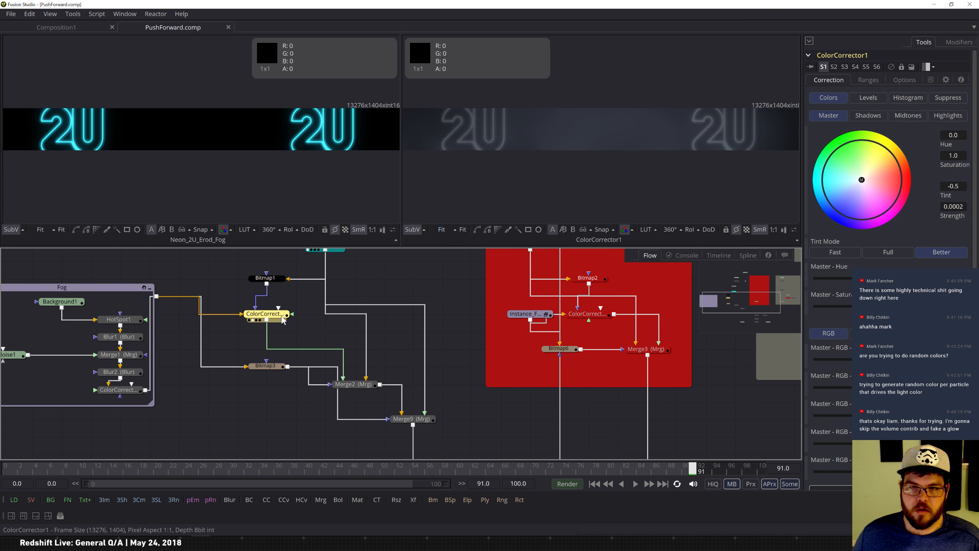
pyautogui.click(271, 278)
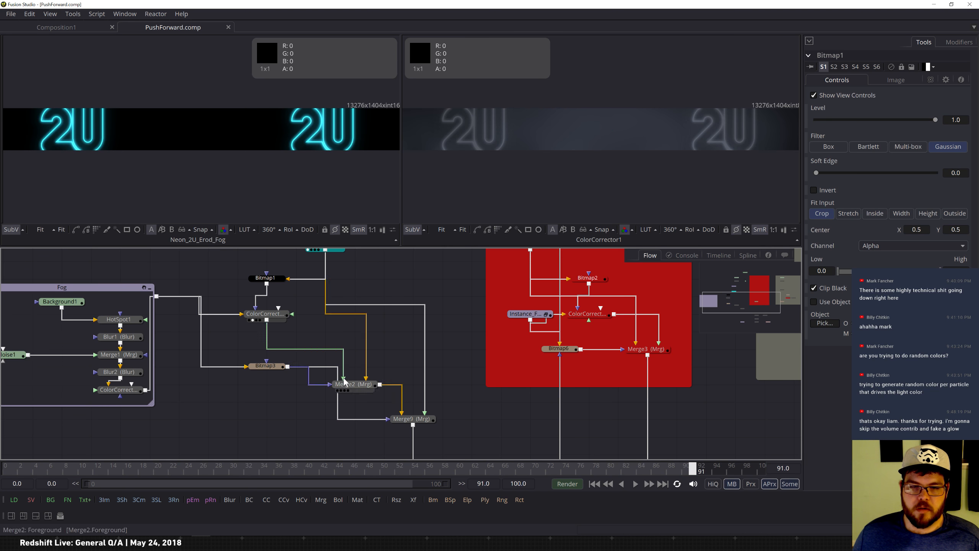
pyautogui.click(272, 367)
pyautogui.press('2')
pyautogui.click(364, 386)
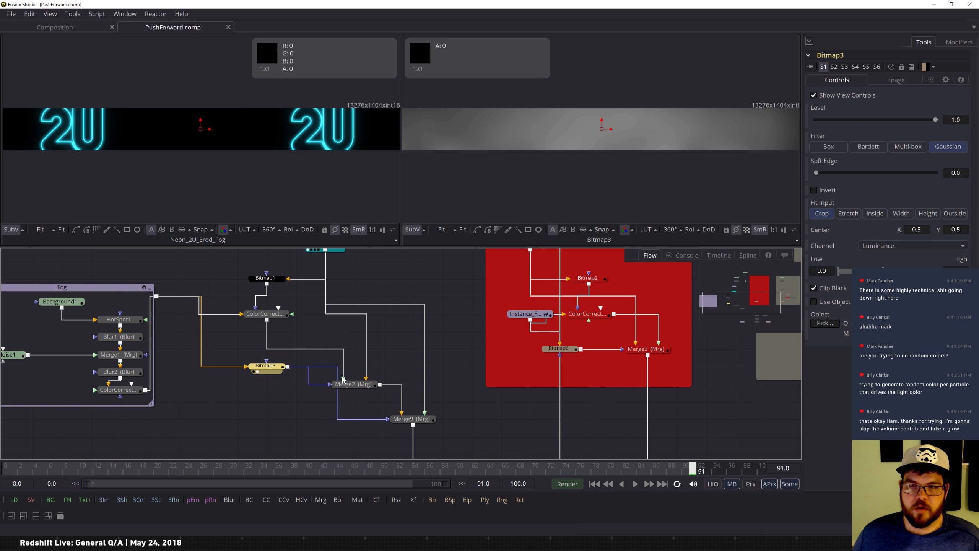
pyautogui.press('2')
pyautogui.click(418, 420)
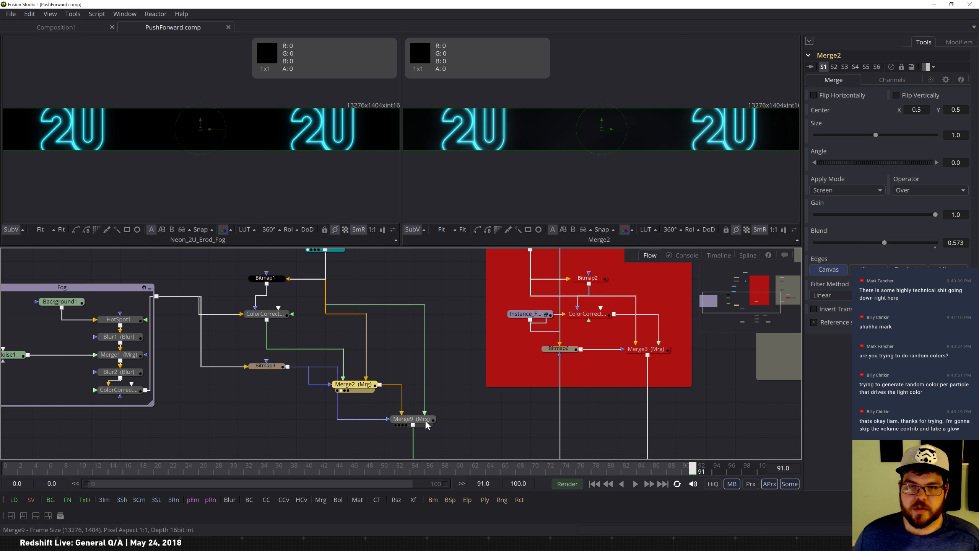
pyautogui.press('2')
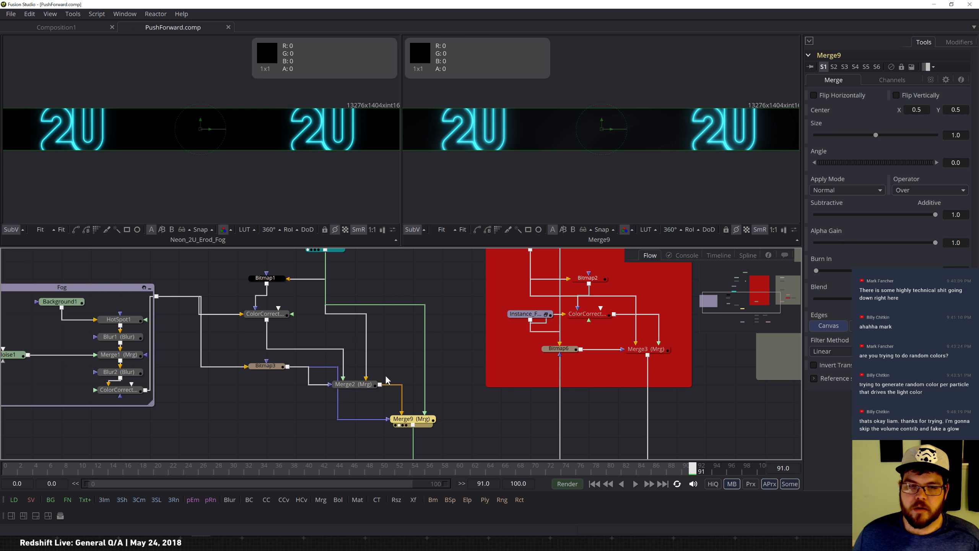
# Scrub the timeline and view the Merge8, Merge7 and Quince loader outputs across the flow.
pyautogui.moveTo(28, 474)
pyautogui.mouseDown()
pyautogui.moveTo(8, 472)
pyautogui.moveTo(73, 472)
pyautogui.moveTo(3, 475)
pyautogui.moveTo(45, 472)
pyautogui.mouseUp()
pyautogui.moveTo(750, 302); pyautogui.dragTo(764, 312)
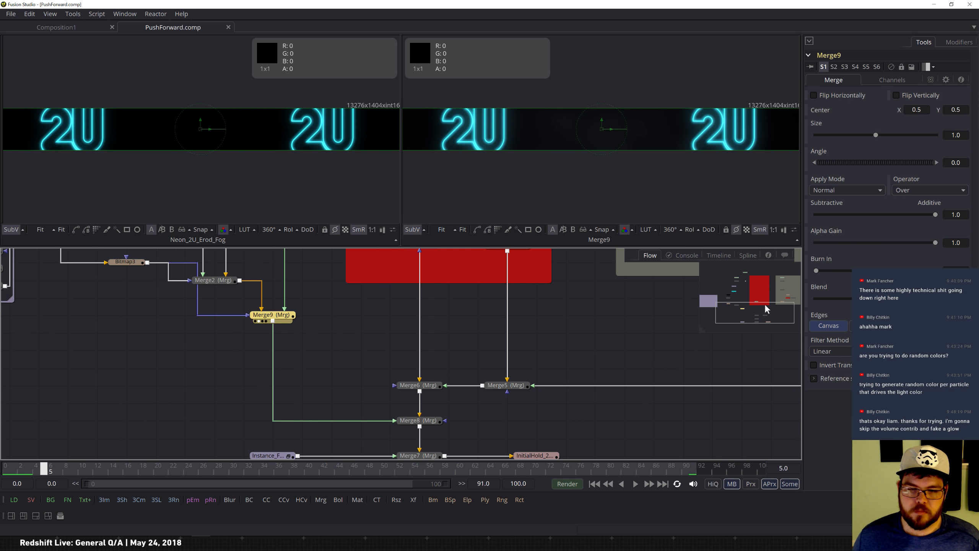
pyautogui.moveTo(761, 321); pyautogui.dragTo(767, 329)
pyautogui.click(364, 338)
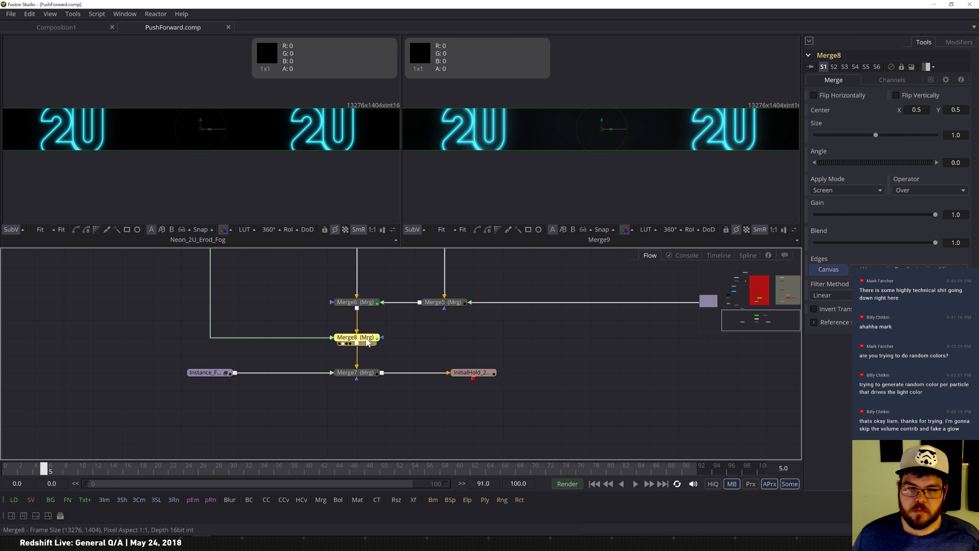
pyautogui.press('2')
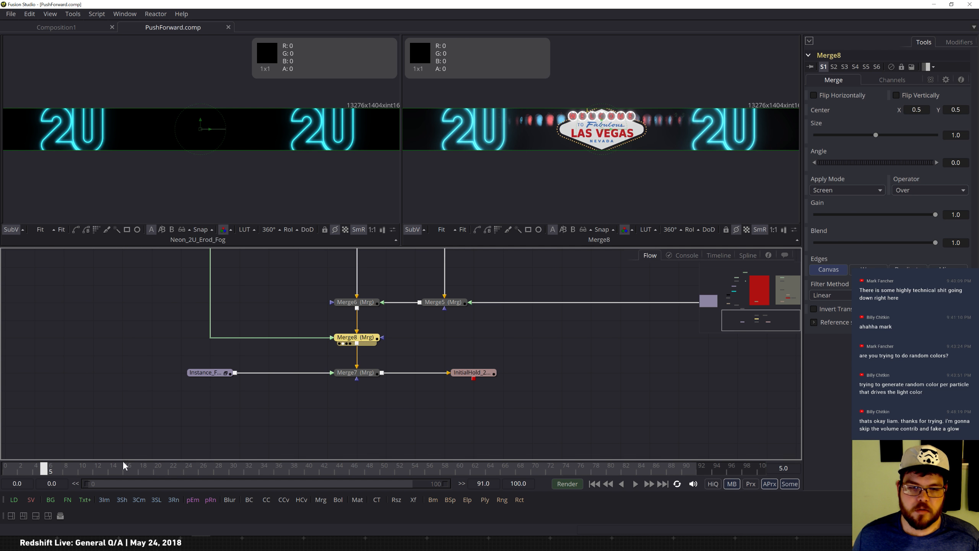
pyautogui.moveTo(54, 468); pyautogui.dragTo(89, 468)
pyautogui.click(356, 373)
pyautogui.press('2')
pyautogui.moveTo(97, 475); pyautogui.dragTo(133, 476)
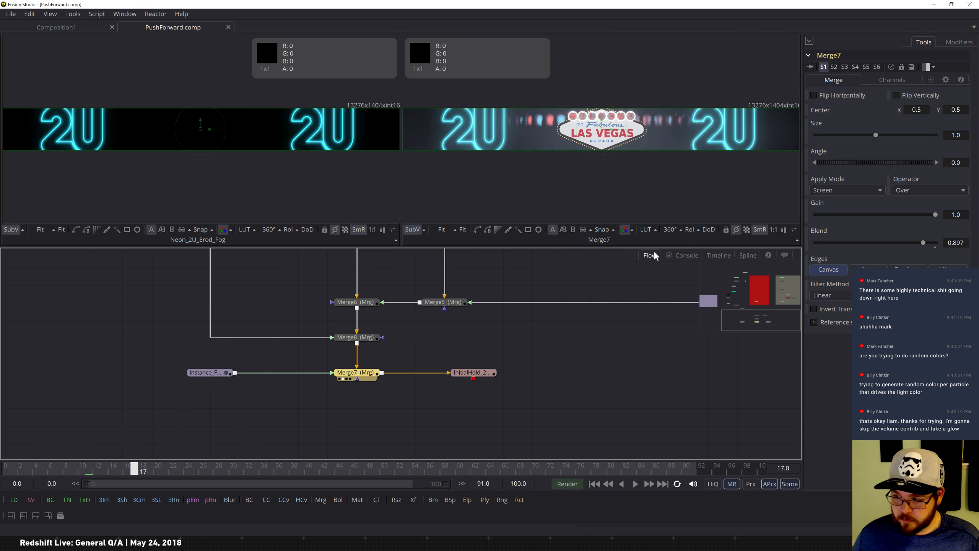
pyautogui.moveTo(765, 320); pyautogui.dragTo(761, 277)
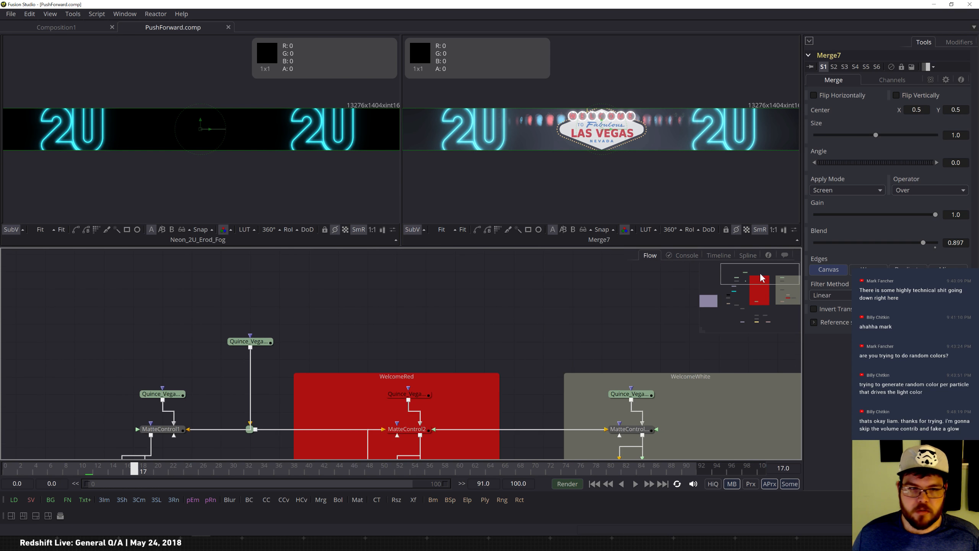
pyautogui.click(250, 341)
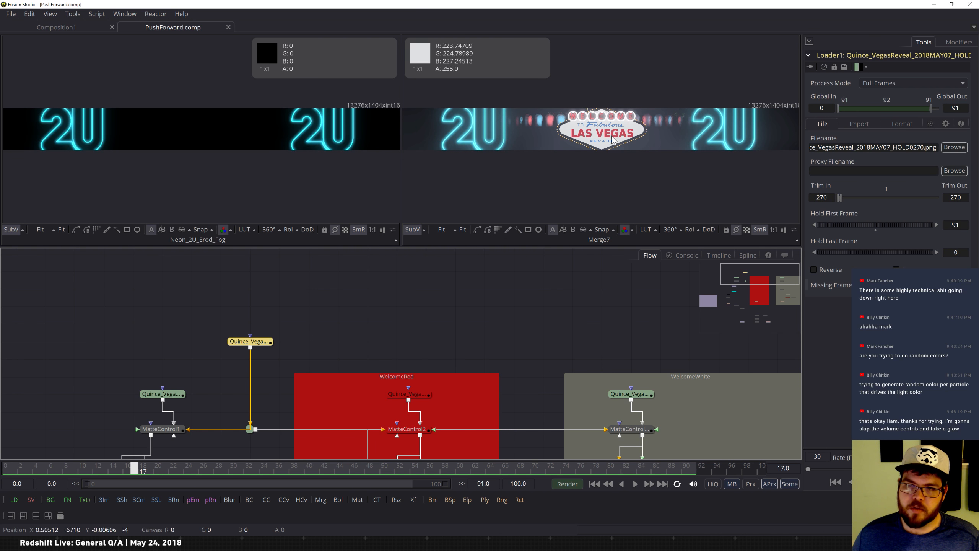
pyautogui.moveTo(159, 397); pyautogui.dragTo(352, 308, button='middle')
pyautogui.click(360, 311)
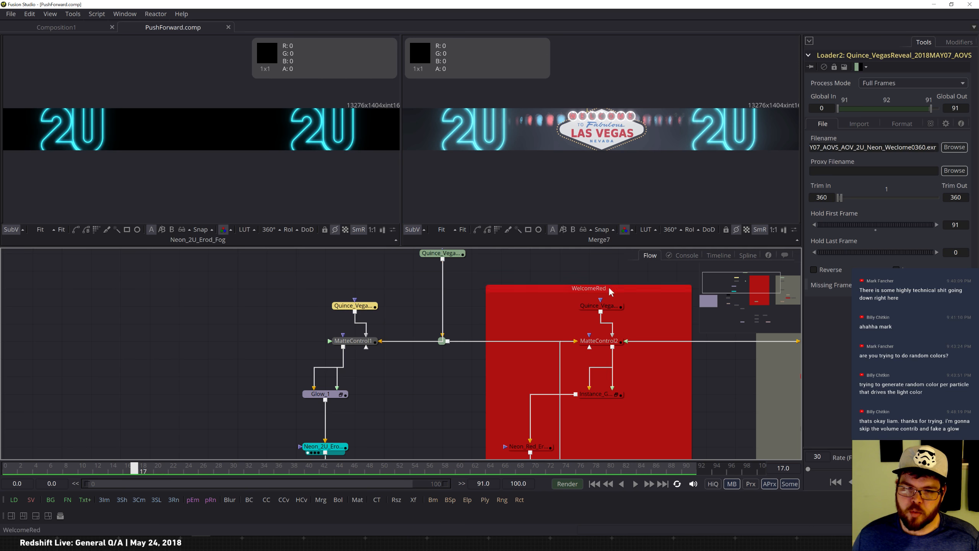
pyautogui.moveTo(748, 294); pyautogui.dragTo(719, 299)
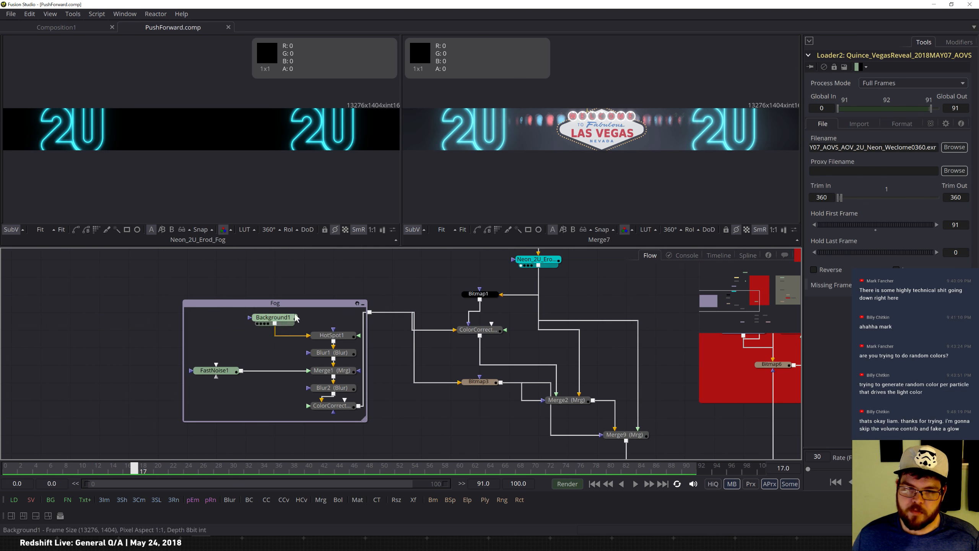
# Inspect the Fog group's FastNoise1, Background1, HotSpot1, Blur1 and Merge1 nodes in the viewers.
pyautogui.click(215, 371)
pyautogui.press('1')
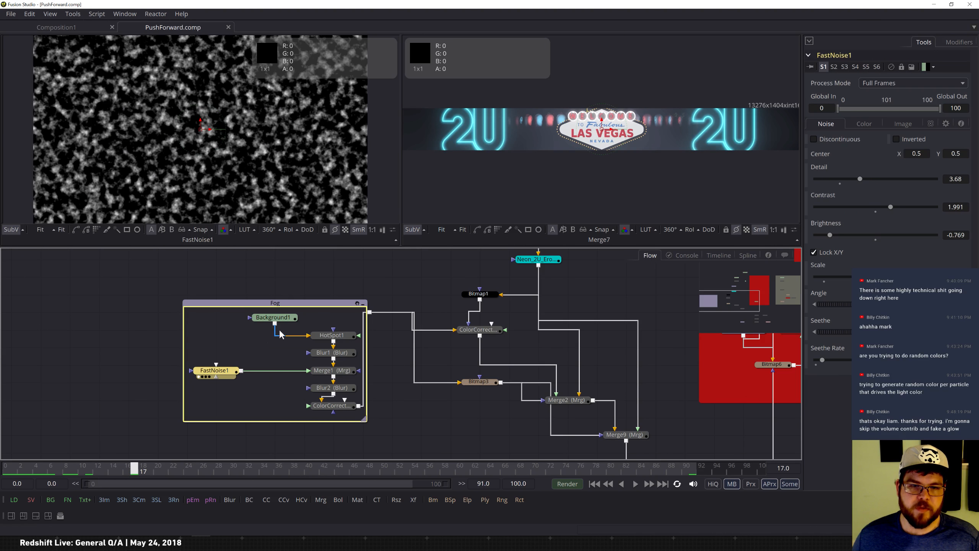
pyautogui.click(288, 322)
pyautogui.press('1')
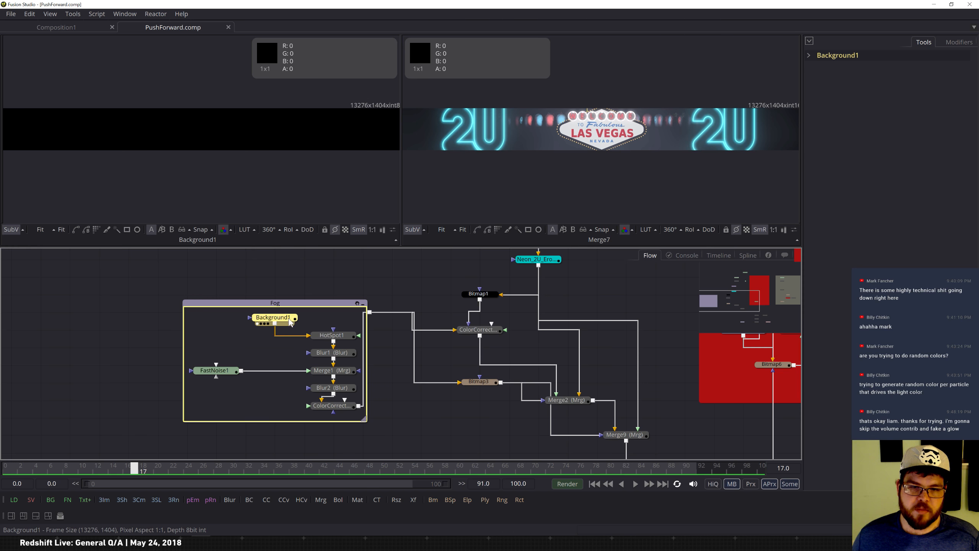
pyautogui.click(342, 339)
pyautogui.press('1')
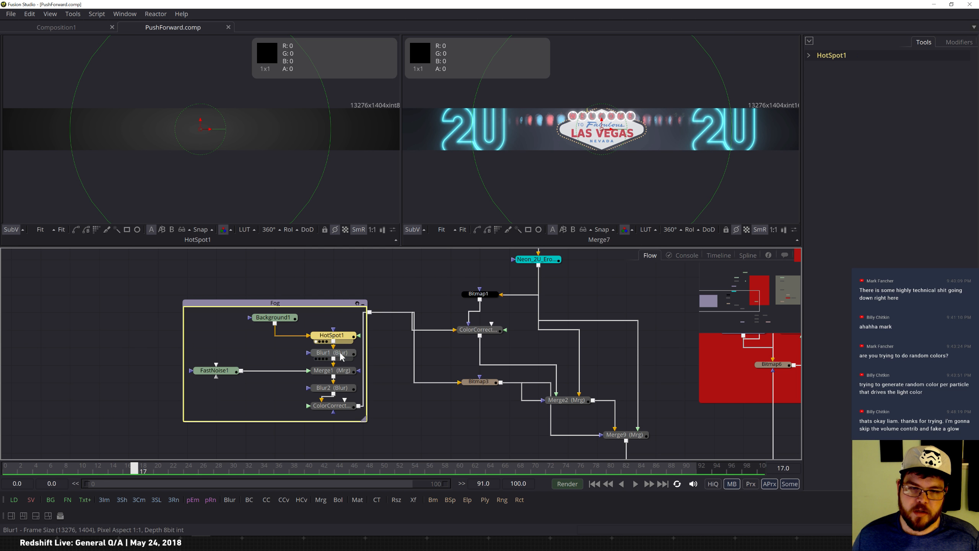
pyautogui.click(344, 355)
pyautogui.press('1')
pyautogui.click(339, 340)
pyautogui.press('1')
pyautogui.click(342, 354)
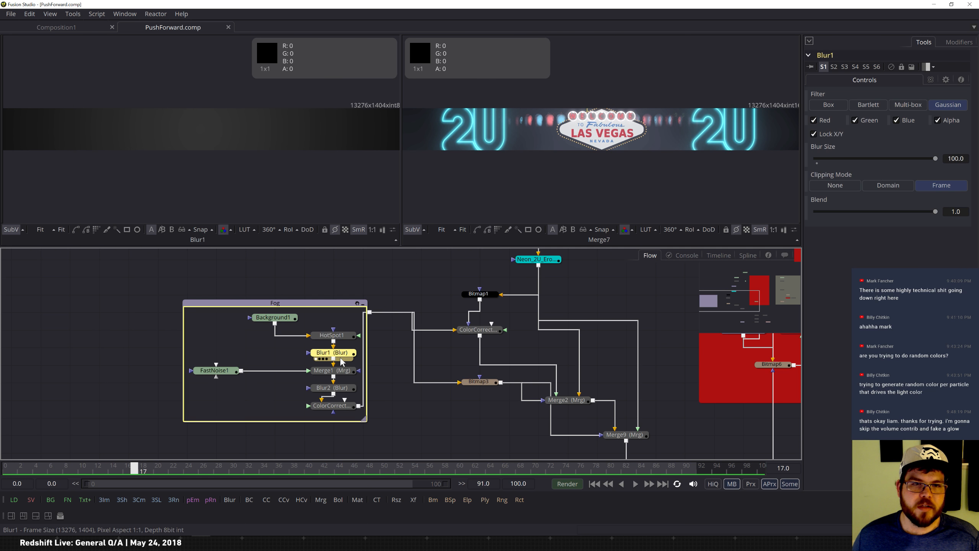
pyautogui.press('1')
pyautogui.click(340, 342)
pyautogui.press('1')
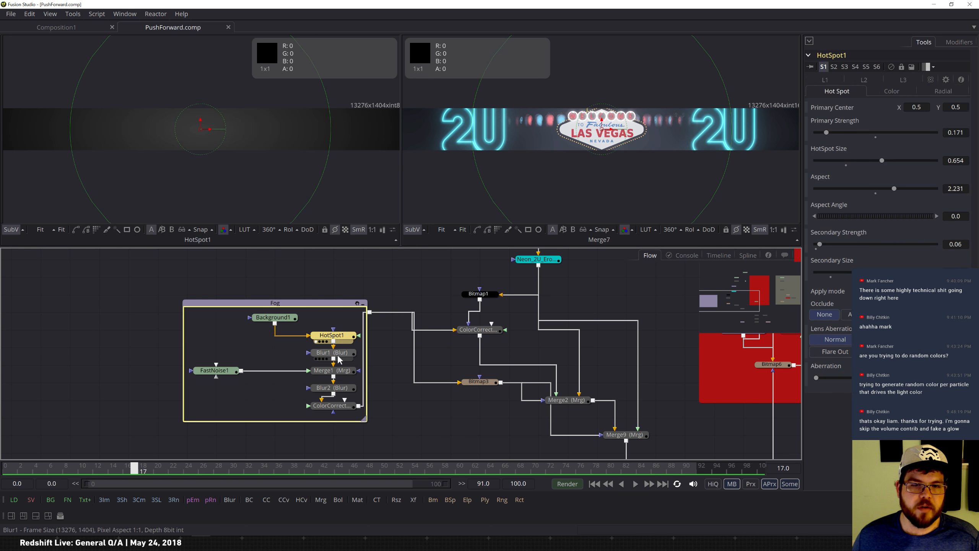
pyautogui.click(341, 353)
pyautogui.press('2')
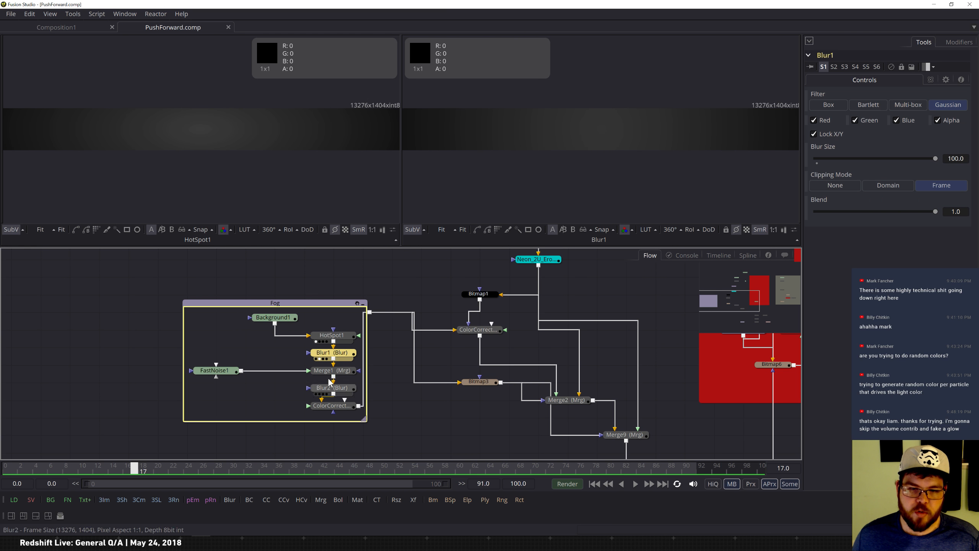
pyautogui.click(339, 370)
pyautogui.press('2')
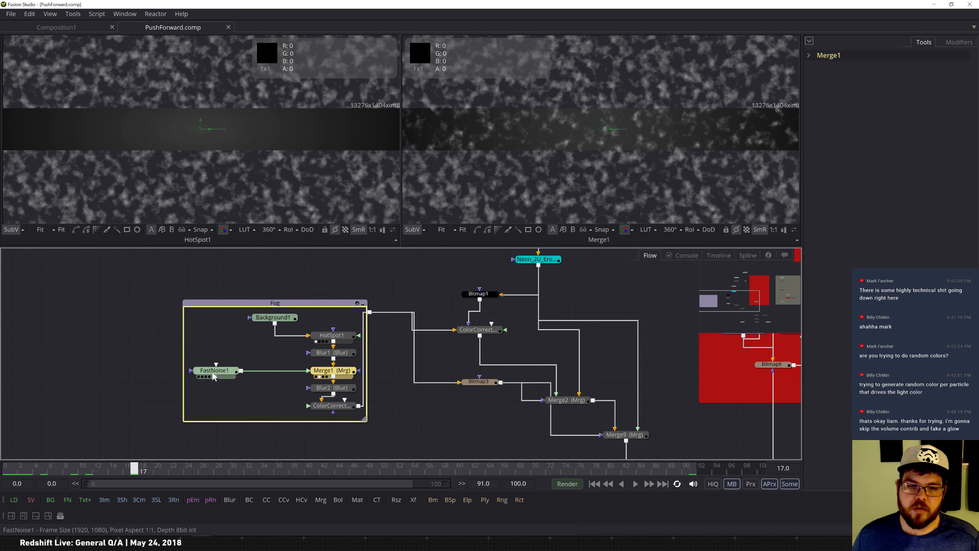
pyautogui.click(234, 371)
pyautogui.press('1')
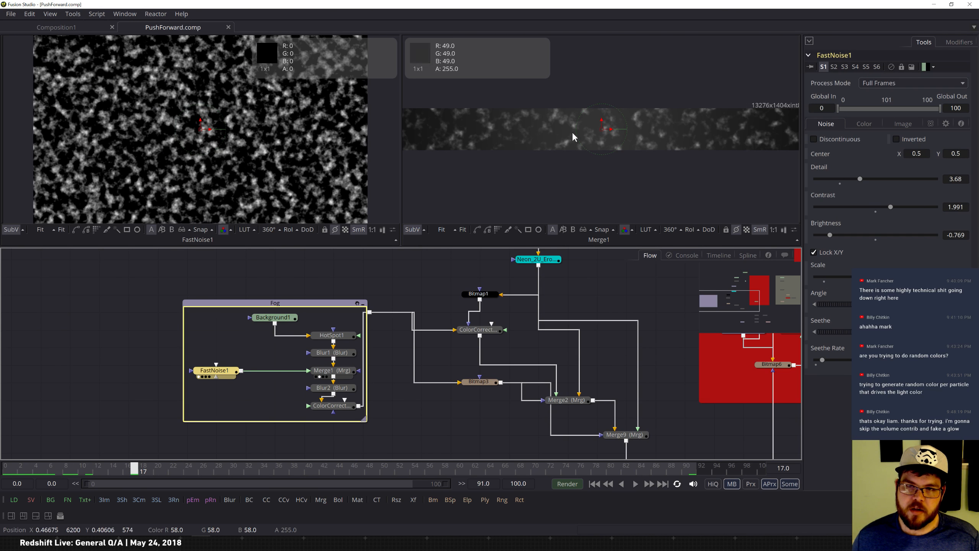
# Inspect the Fog group's Merge1 settings and view the Blur2 and ColorCorrector2 outputs.
pyautogui.click(332, 371)
pyautogui.moveTo(818, 271)
pyautogui.mouseDown()
pyautogui.moveTo(851, 271)
pyautogui.moveTo(790, 272)
pyautogui.mouseUp()
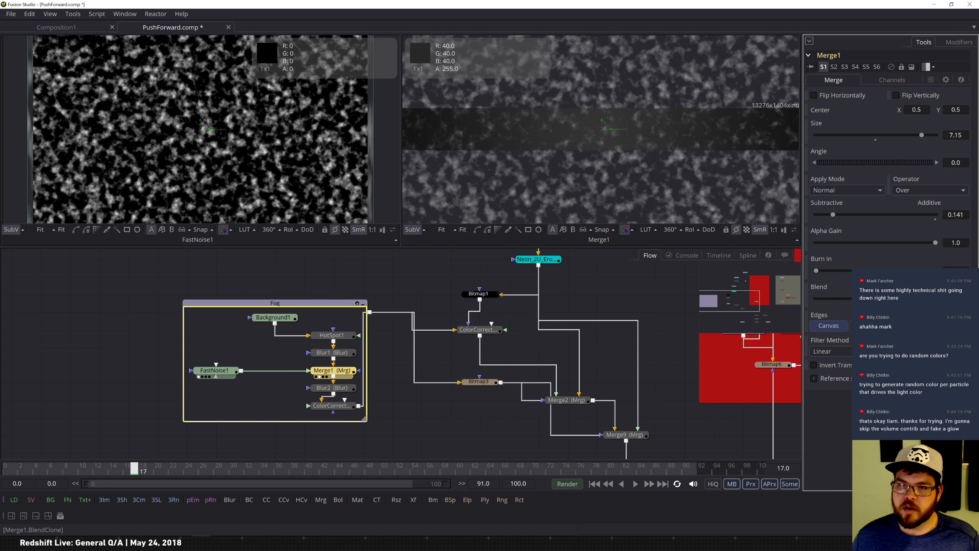
pyautogui.click(341, 391)
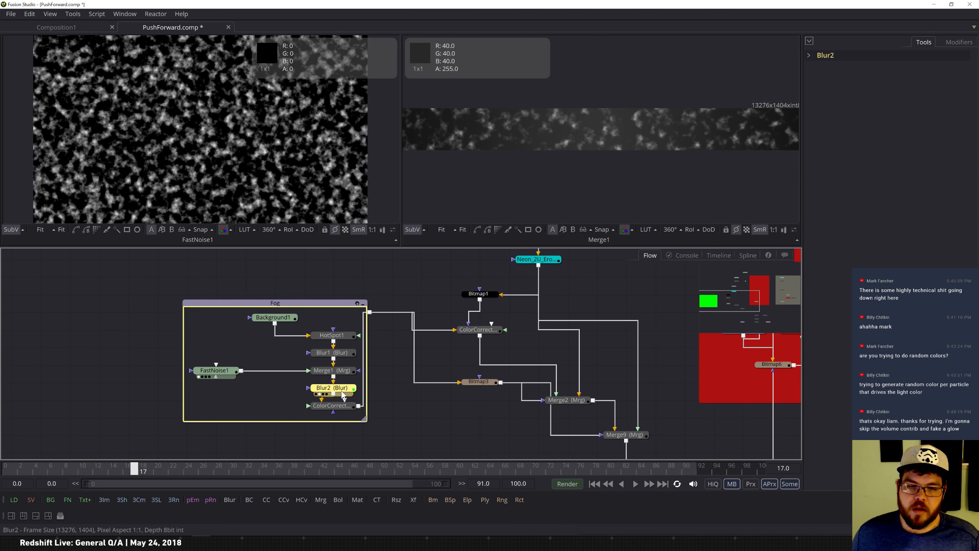
pyautogui.press('2')
pyautogui.click(344, 406)
pyautogui.press('2')
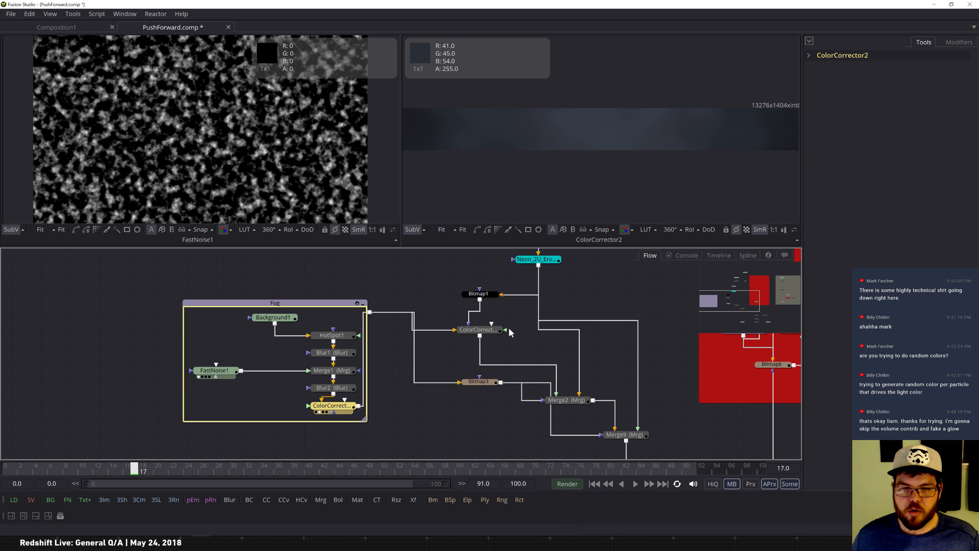
# Move the Fog group further left and view ColorCorrector1 and Bitmap3 in the second viewer.
pyautogui.moveTo(328, 310); pyautogui.dragTo(299, 311)
pyautogui.click(478, 330)
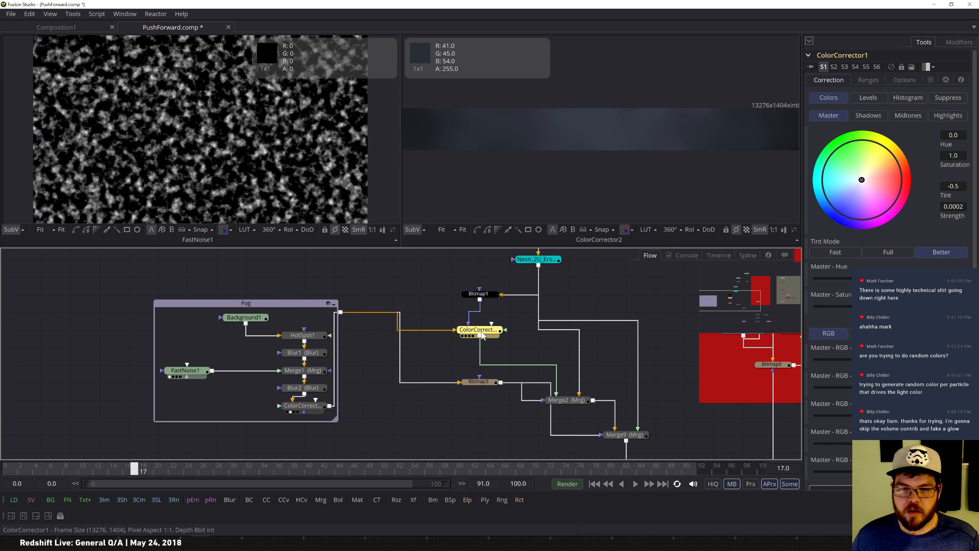
pyautogui.press('2')
pyautogui.click(489, 384)
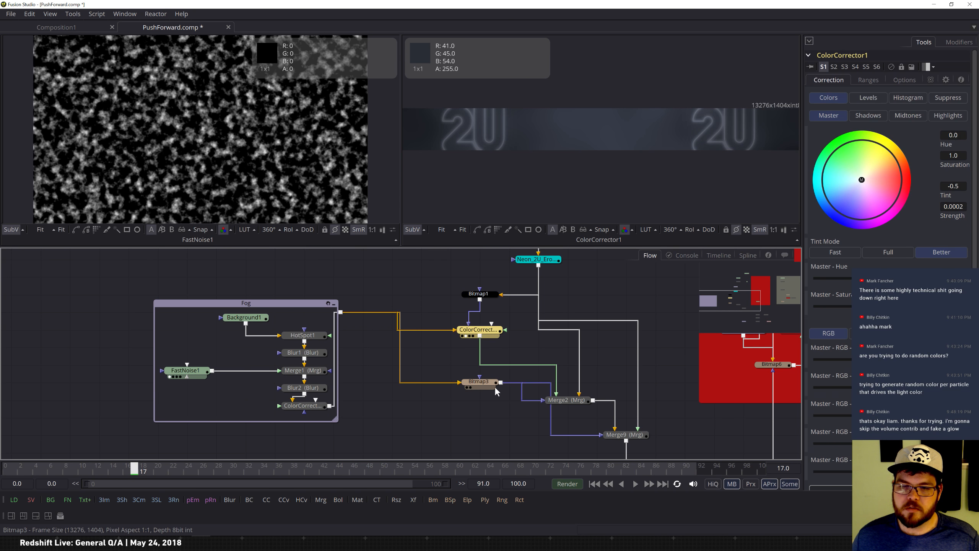
# View Merge2's output in the second viewer and select Merge9.
pyautogui.press('2')
pyautogui.click(566, 400)
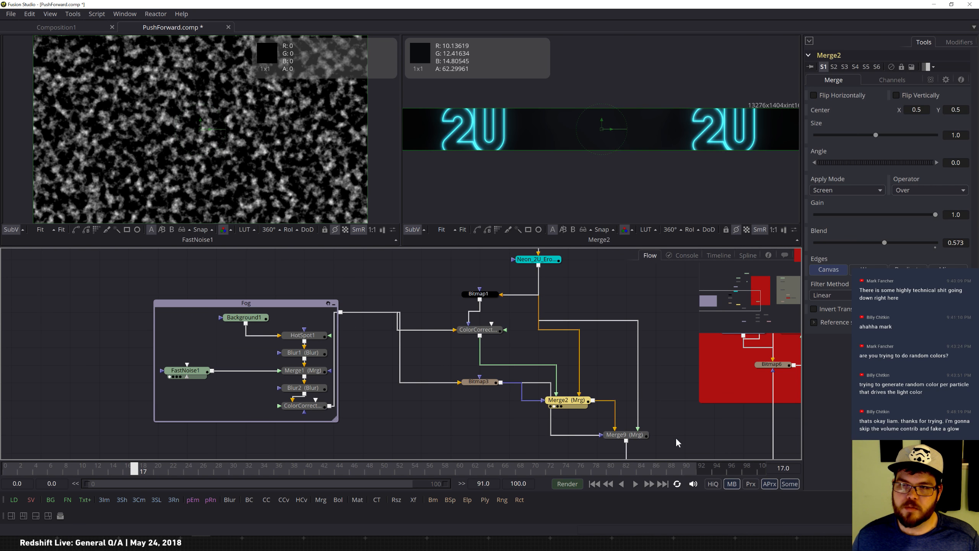
pyautogui.click(625, 435)
# Select FastNoise1 and scrub the timeline back to the start to watch its noise animate.
pyautogui.click(769, 311)
pyautogui.moveTo(768, 311); pyautogui.dragTo(720, 299)
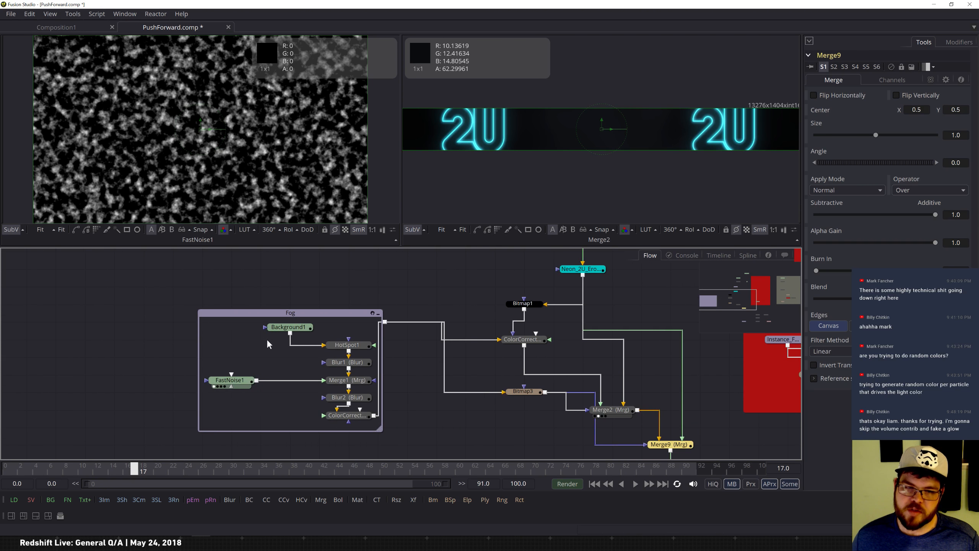
pyautogui.click(240, 382)
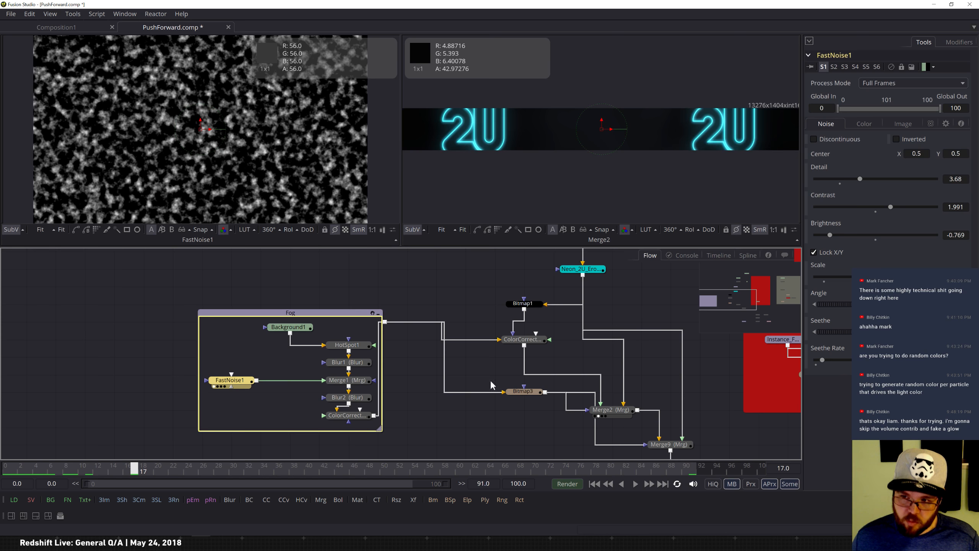
pyautogui.moveTo(134, 467); pyautogui.dragTo(5, 472)
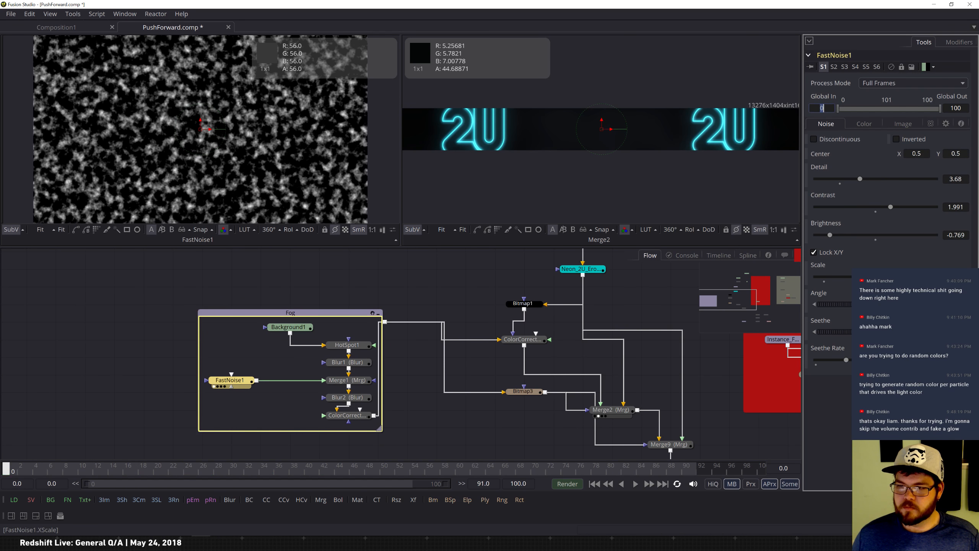
pyautogui.moveTo(81, 471); pyautogui.dragTo(149, 472)
# Pan down the flow and view Merge7's output in the second viewer.
pyautogui.moveTo(723, 305); pyautogui.dragTo(744, 319)
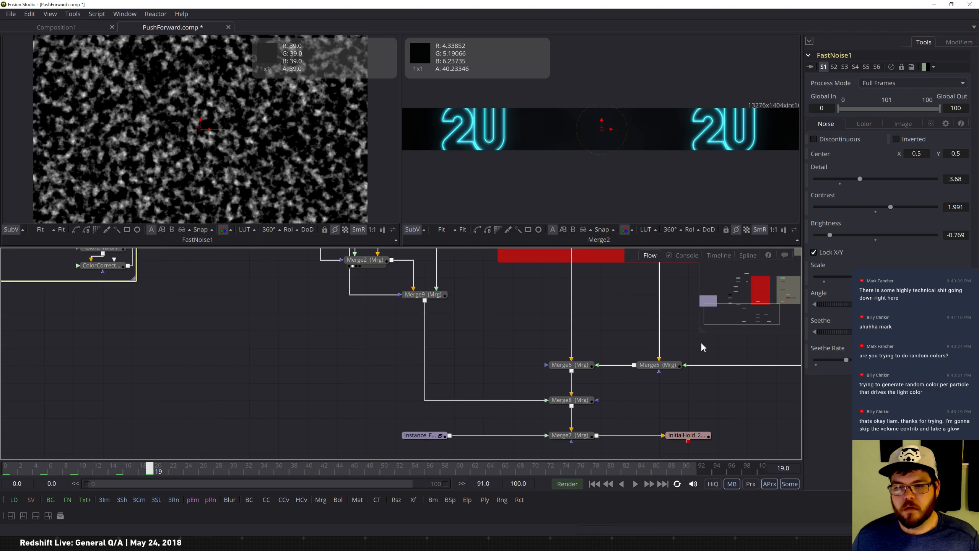
pyautogui.click(580, 438)
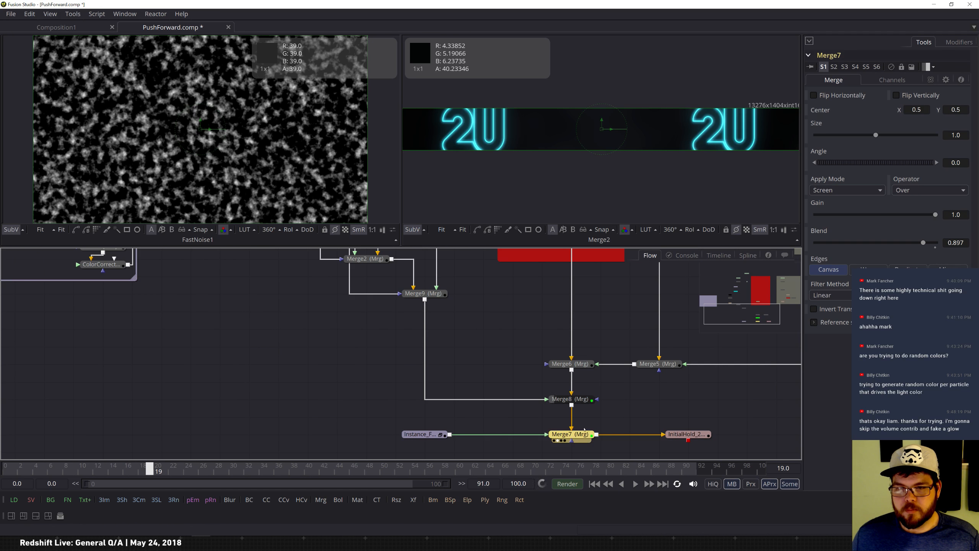
pyautogui.press('2')
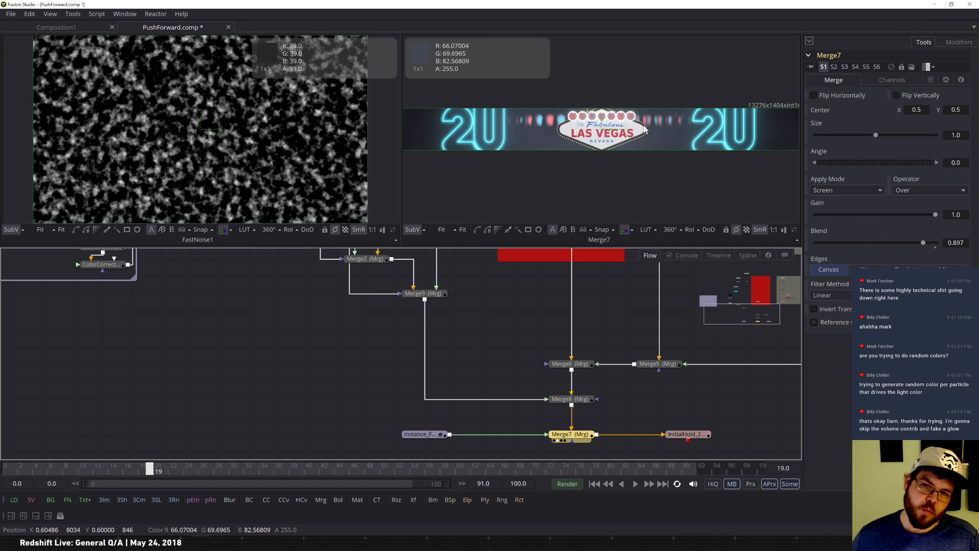
# Pan back to the Fog group and view Background1, HotSpot1, Blur1 and ColorCorrector2 in the first viewer.
pyautogui.moveTo(767, 314); pyautogui.dragTo(728, 313)
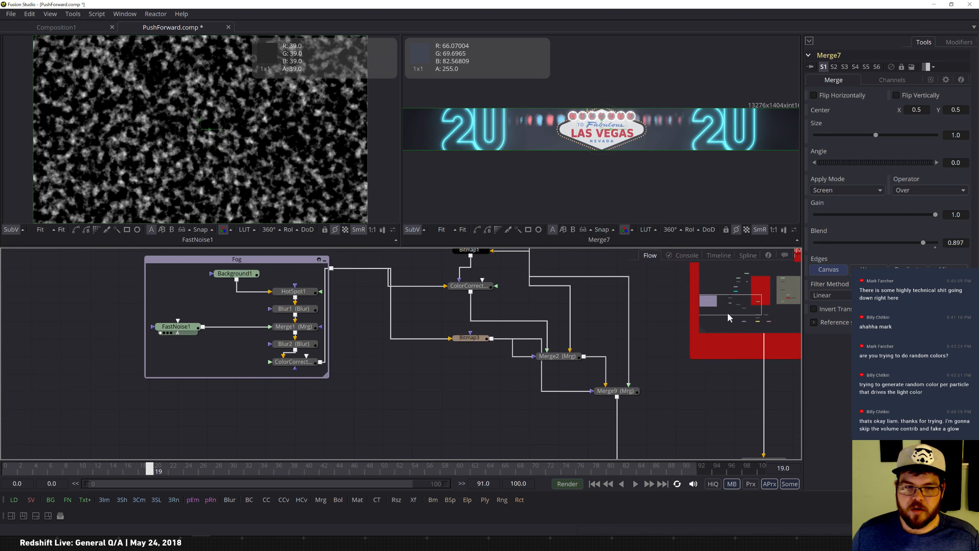
pyautogui.click(199, 327)
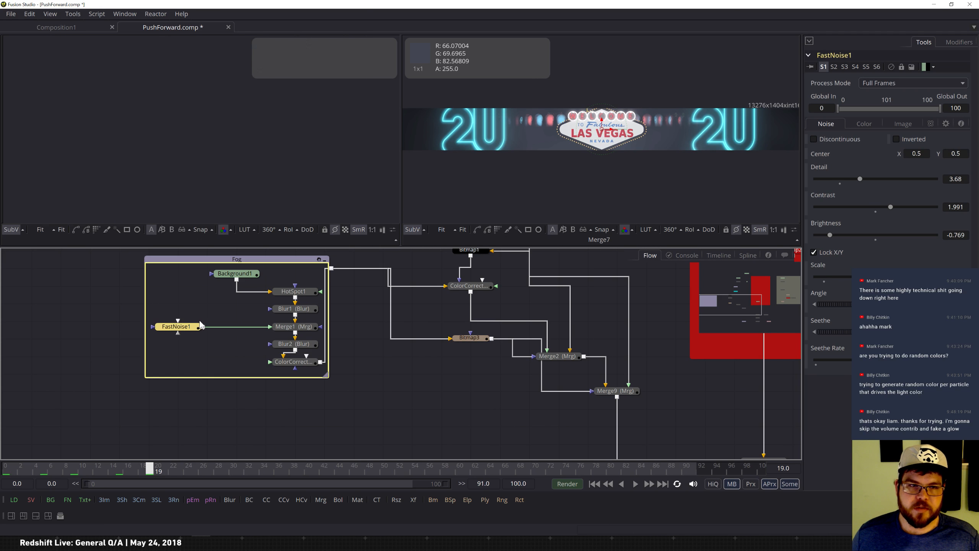
pyautogui.click(247, 275)
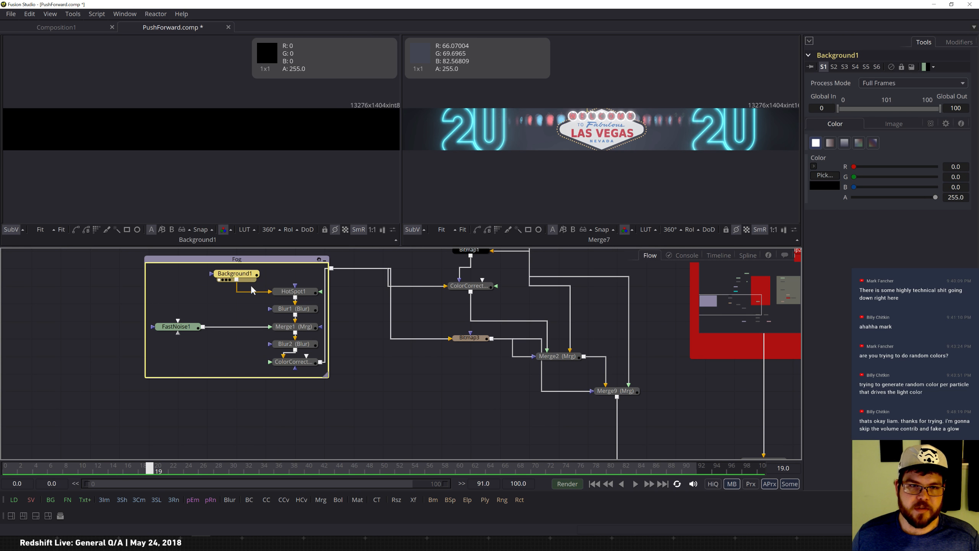
pyautogui.click(293, 291)
pyautogui.press('1')
pyautogui.click(293, 309)
pyautogui.click(293, 361)
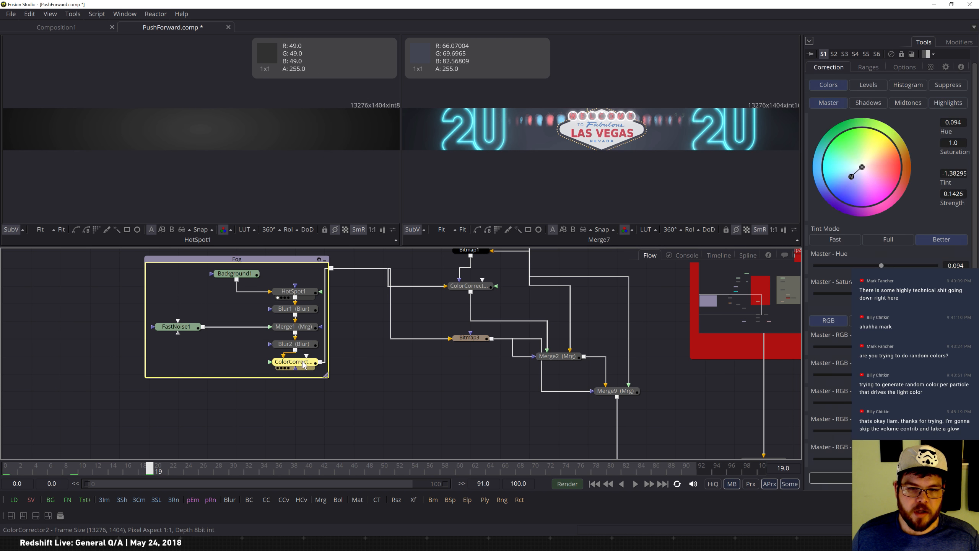
pyautogui.press('1')
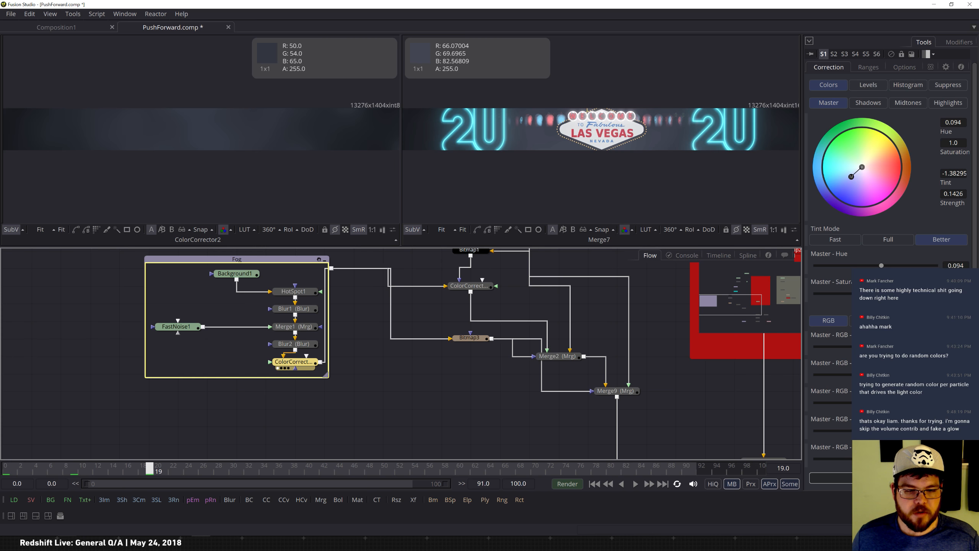
# Switch to Cinema 4D and delete the xpSystem and all other objects from the scene.
pyautogui.click(201, 543)
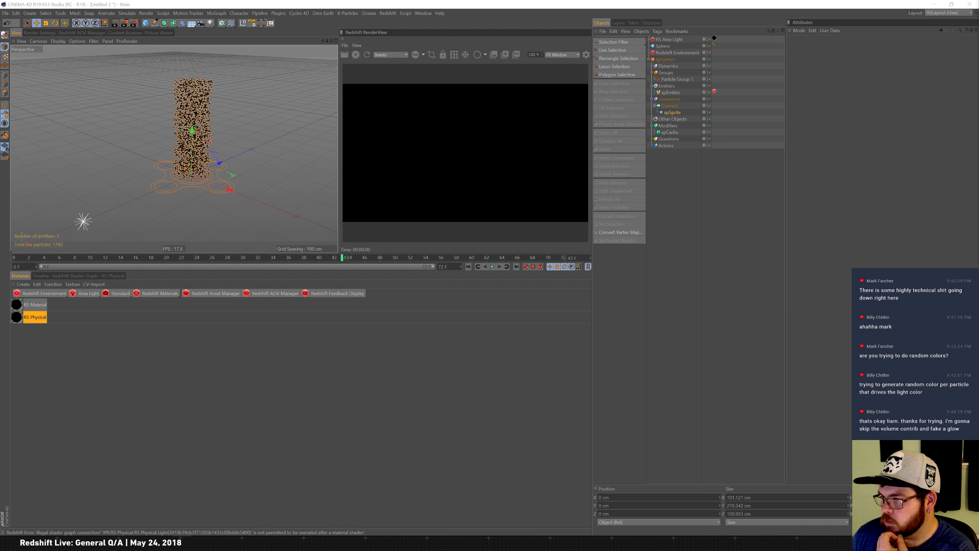
pyautogui.click(347, 324)
pyautogui.click(674, 59)
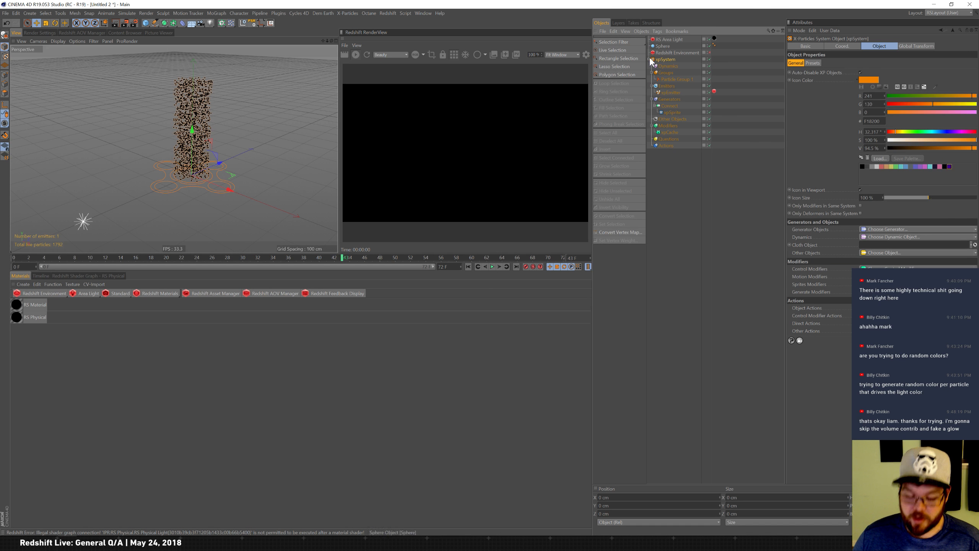
pyautogui.press('Delete')
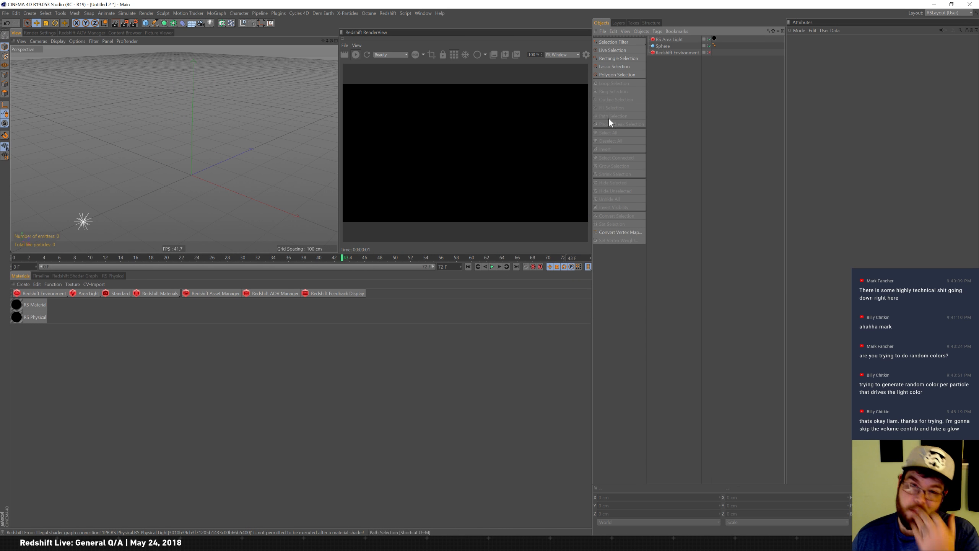
pyautogui.hotkey('ctrl', 'a')
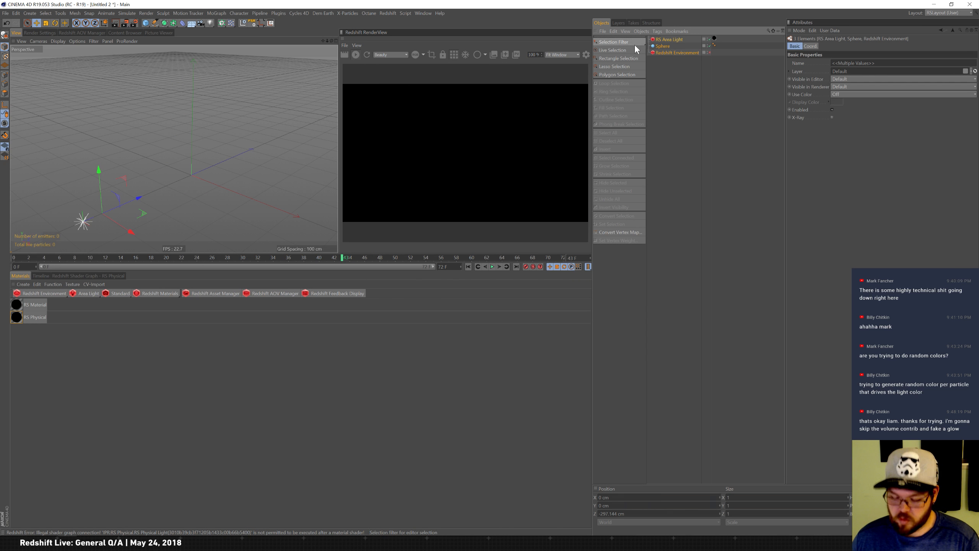
pyautogui.press('Delete')
# Add an X-Particles emitter with its particle system to the empty scene.
pyautogui.click(357, 54)
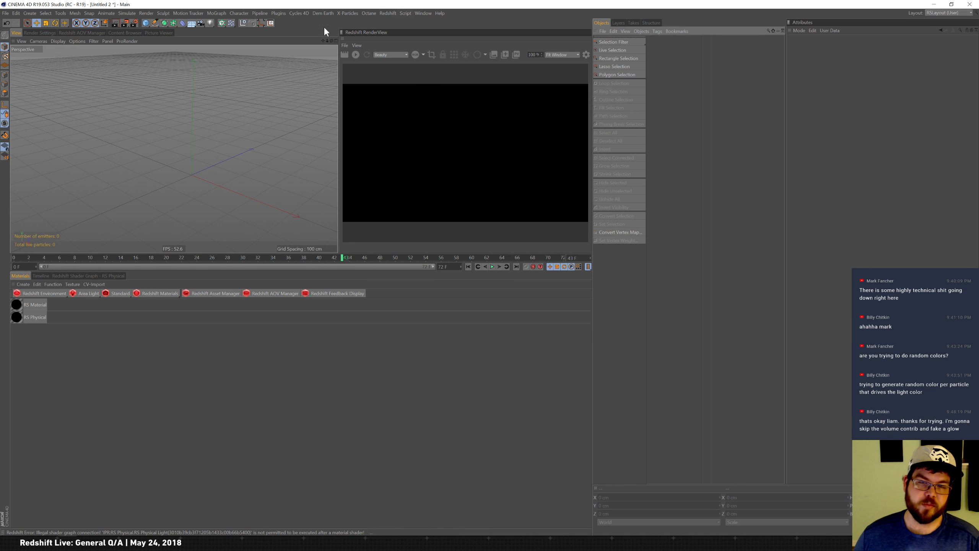
pyautogui.click(335, 12)
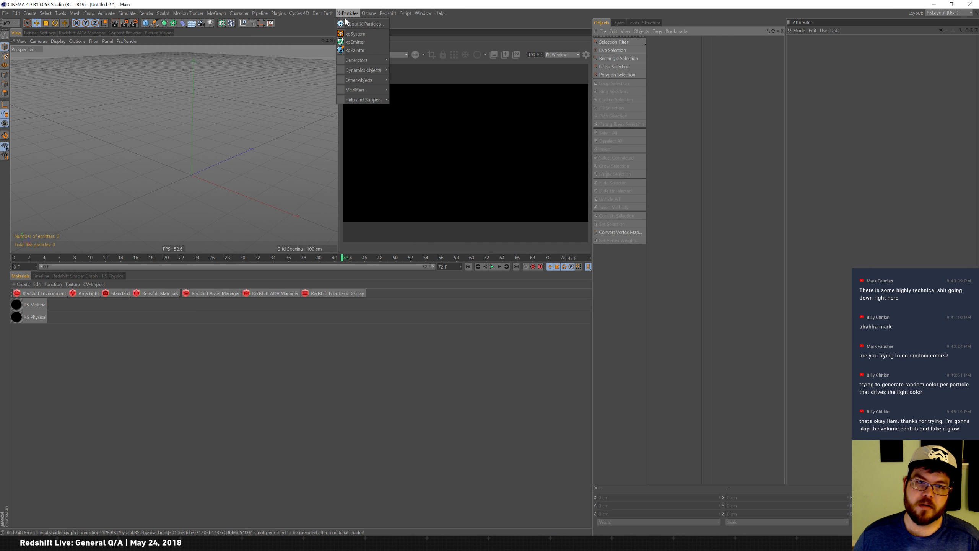
pyautogui.click(365, 34)
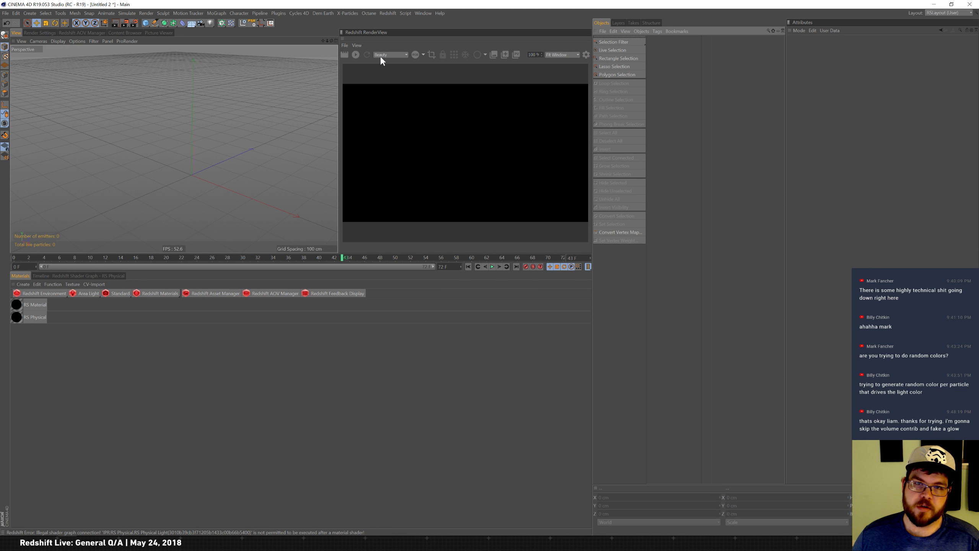
pyautogui.click(671, 72)
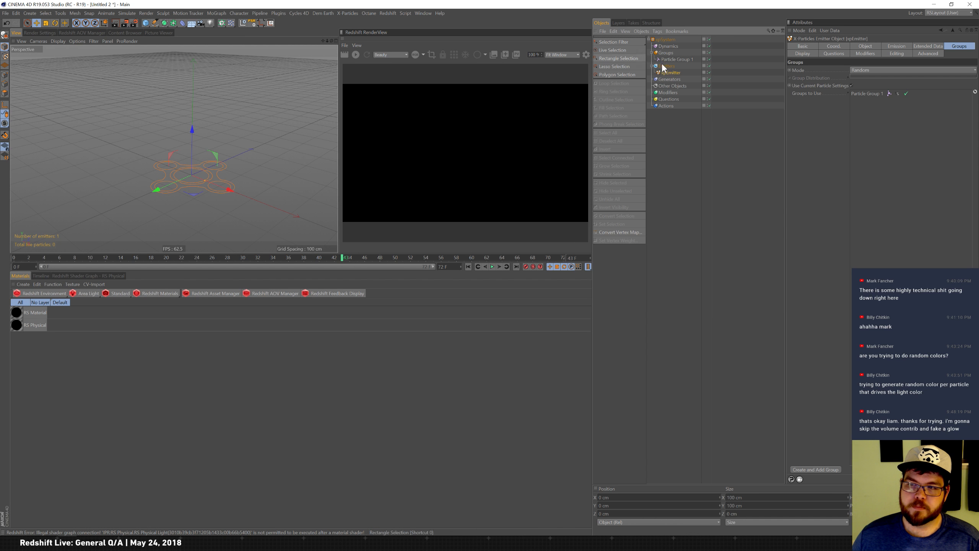
pyautogui.hotkey('shift', 'c')
pyautogui.write('insta')
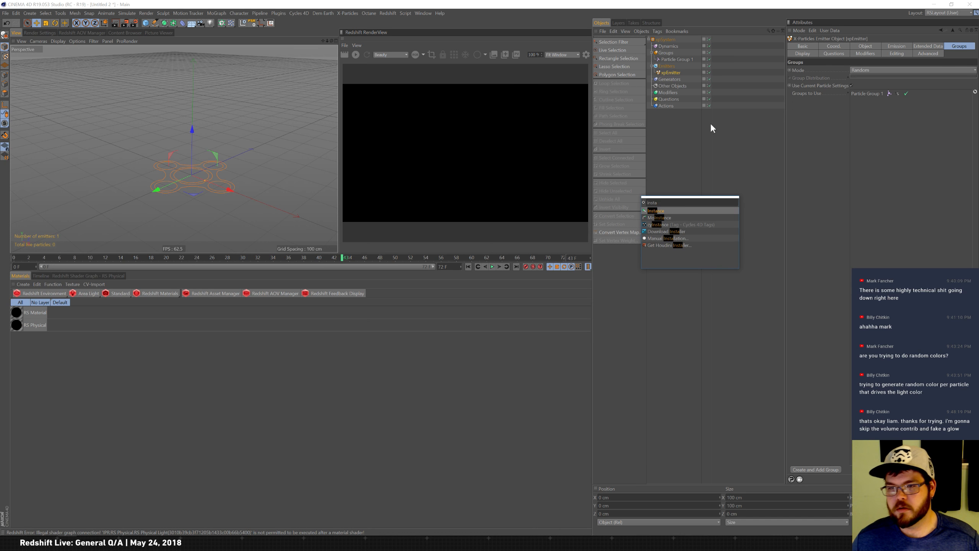
pyautogui.press('Escape')
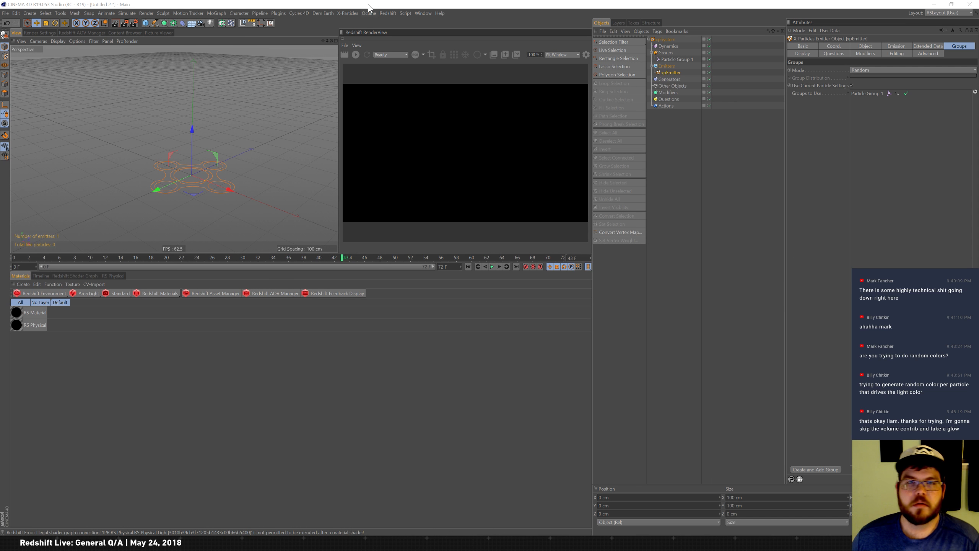
pyautogui.click(349, 13)
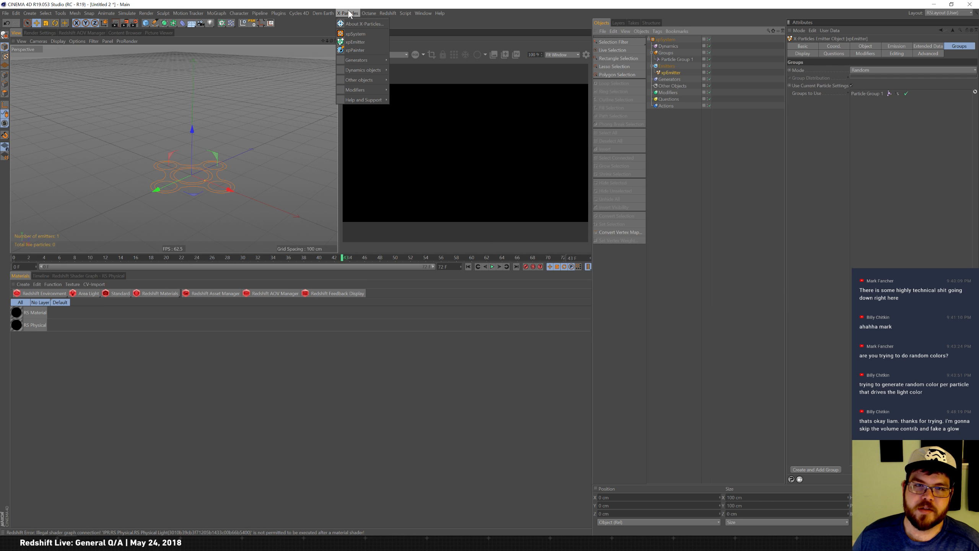
pyautogui.moveTo(362, 62)
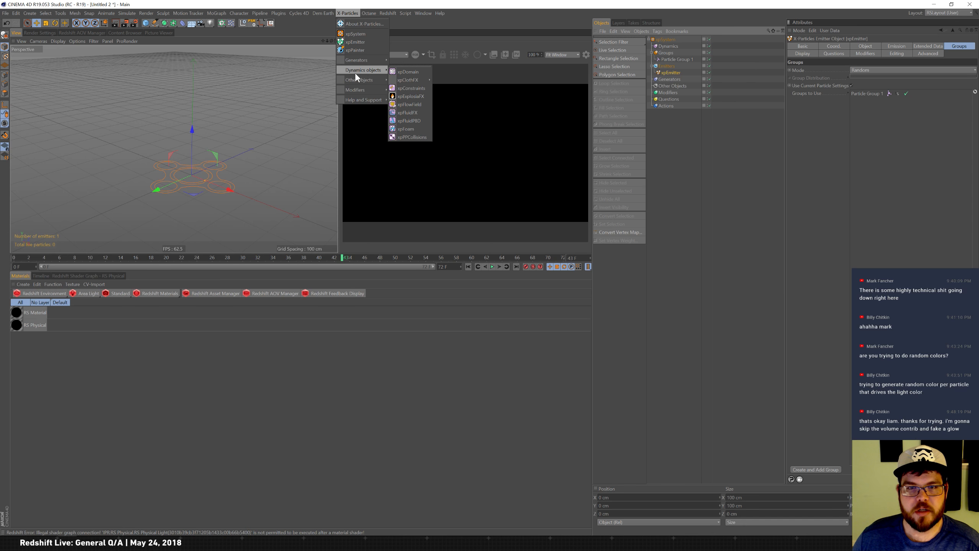
pyautogui.moveTo(354, 88)
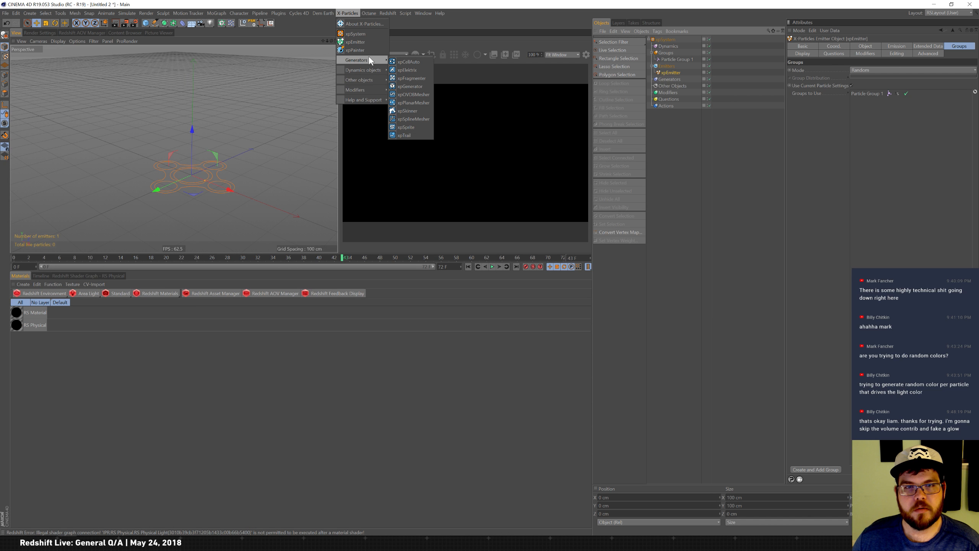
pyautogui.click(716, 115)
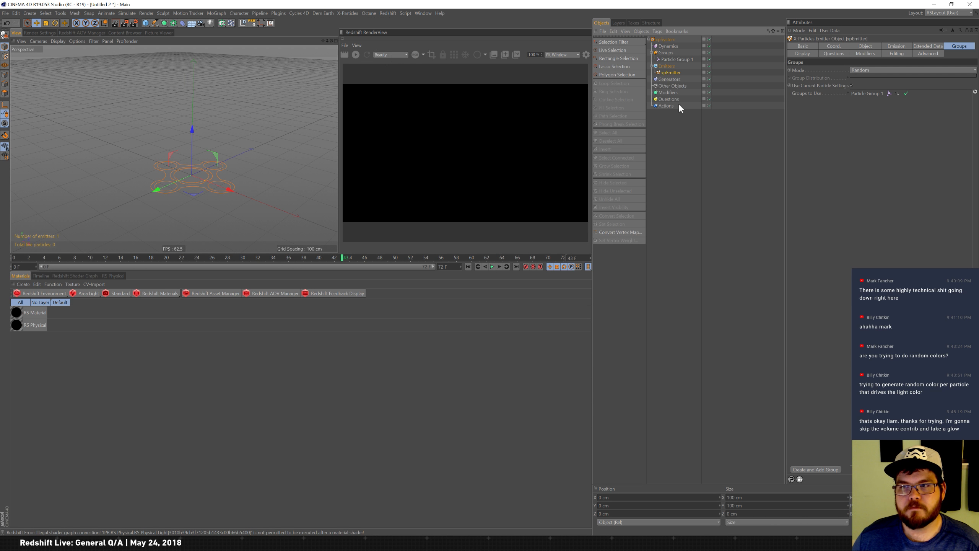
# Browse the emitter's Object, Emission and Coordinates settings.
pyautogui.click(865, 46)
pyautogui.click(896, 46)
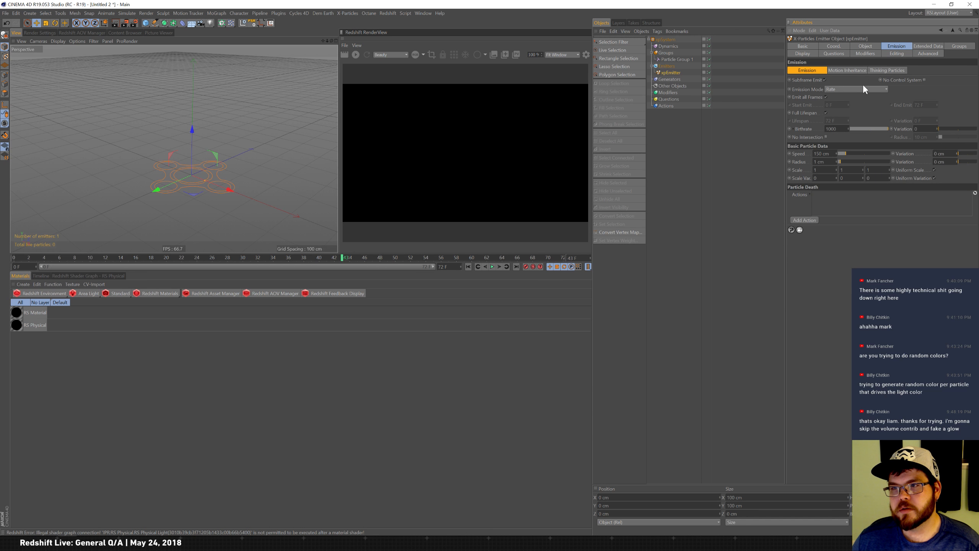
pyautogui.click(840, 46)
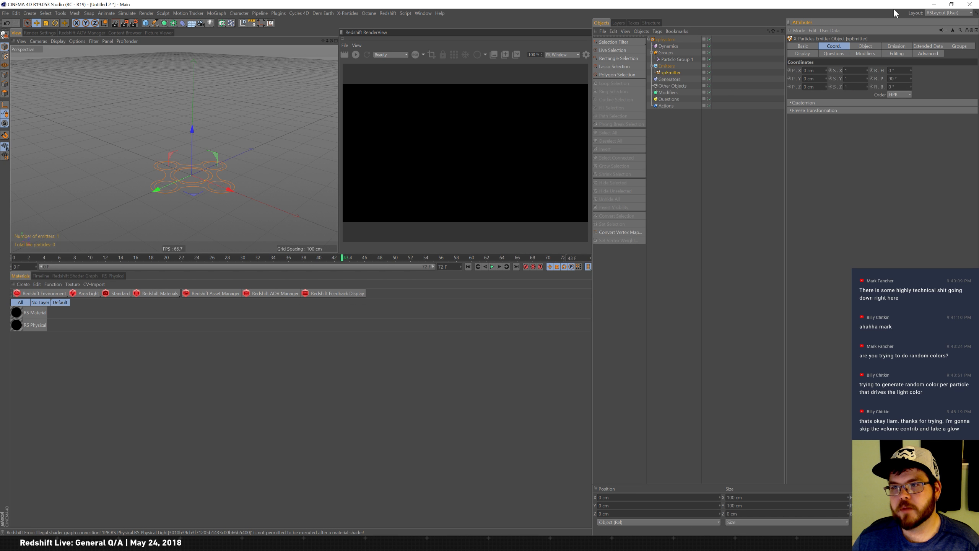
# Delete the particle system and emitter from the scene.
pyautogui.moveTo(688, 139); pyautogui.dragTo(699, 10)
pyautogui.press('Delete')
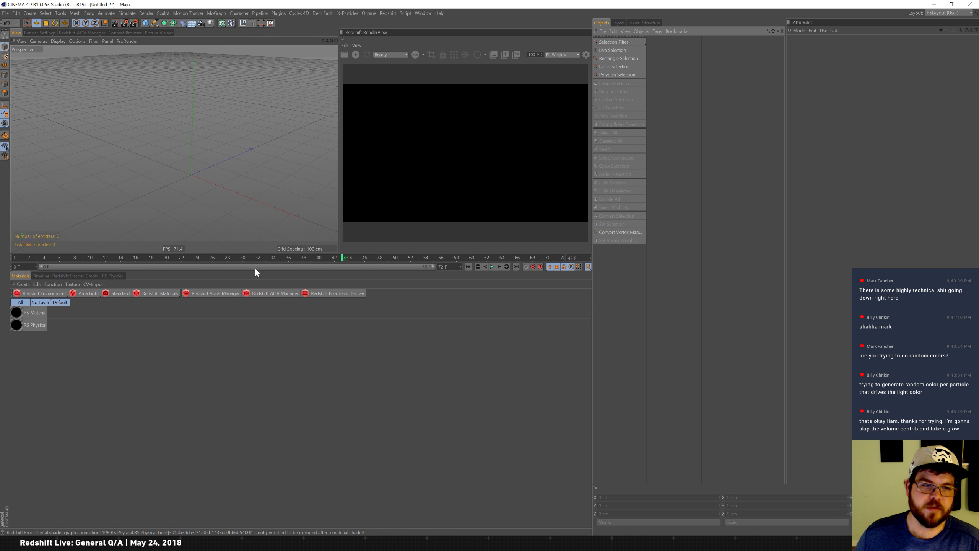
# Delete both Redshift materials from the material manager.
pyautogui.moveTo(16, 353); pyautogui.dragTo(55, 309)
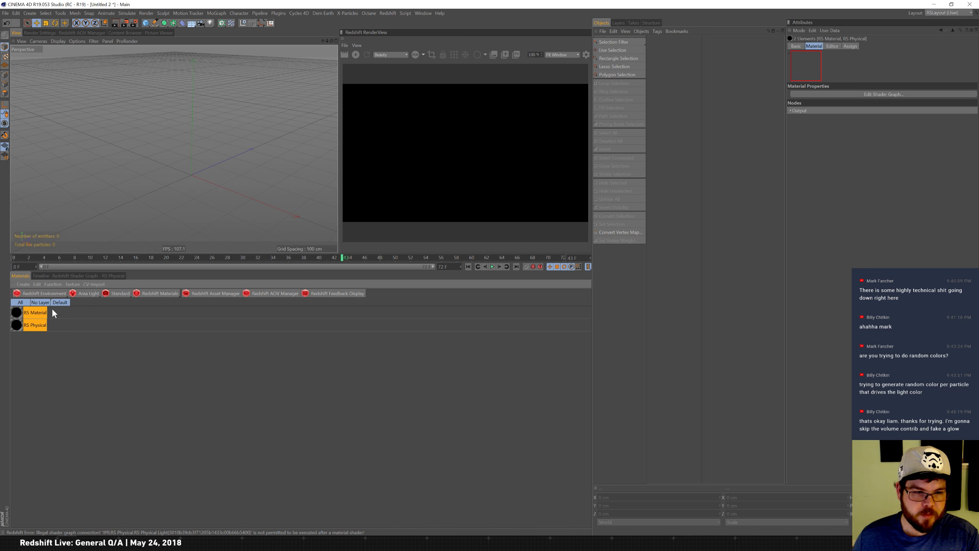
pyautogui.press('Delete')
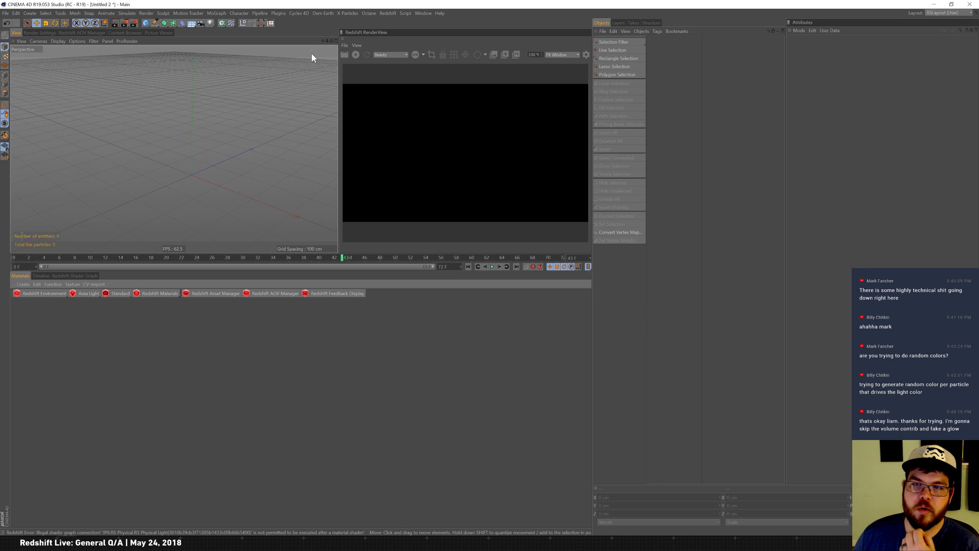
# Add a Redshift Area Light to the empty scene.
pyautogui.click(347, 13)
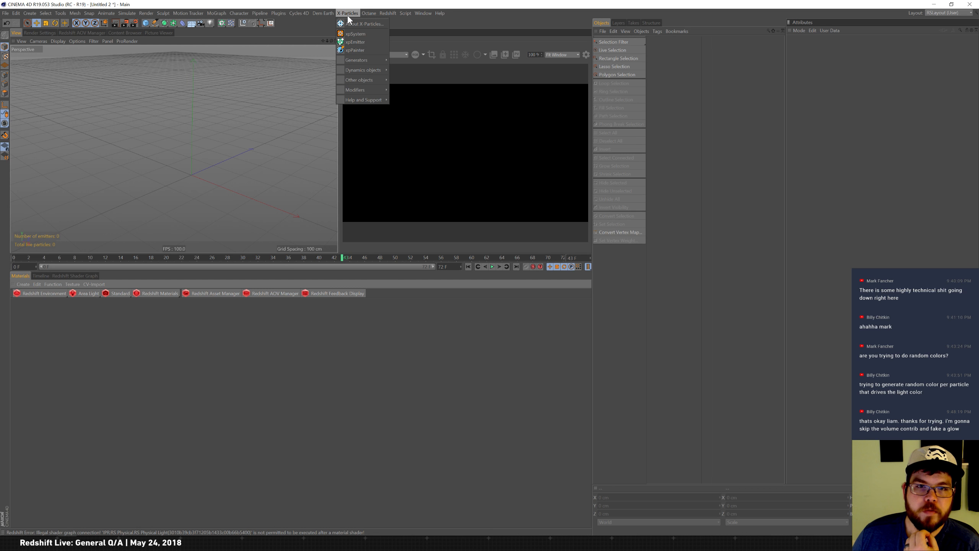
pyautogui.click(340, 14)
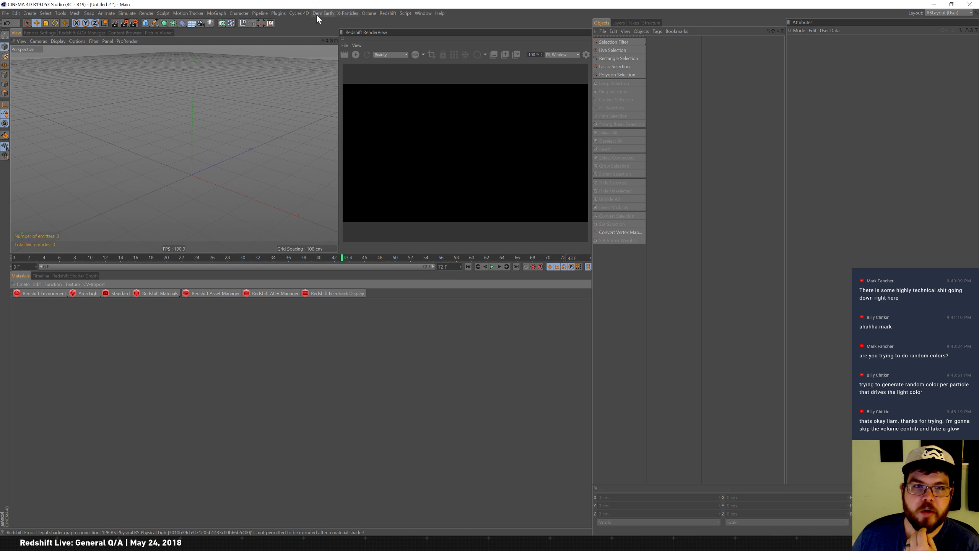
pyautogui.click(388, 14)
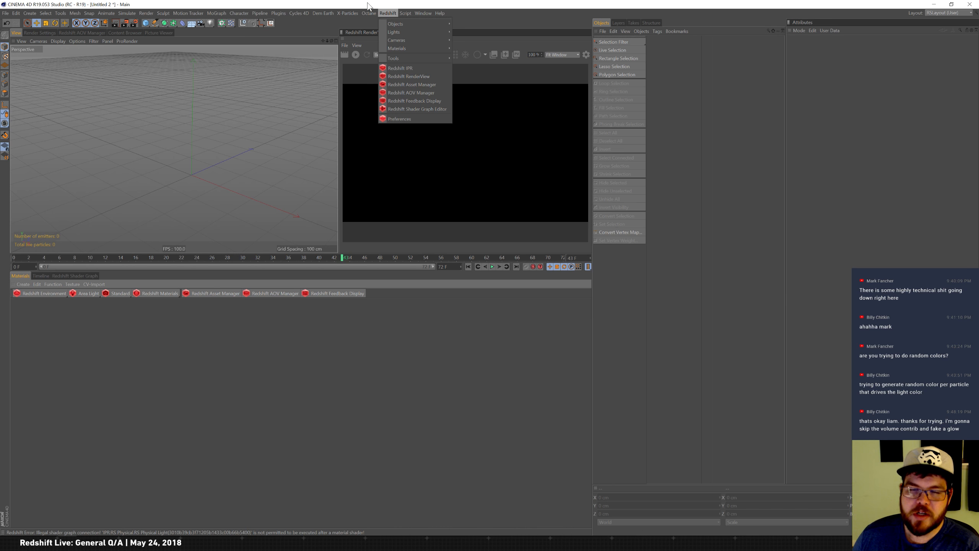
pyautogui.click(388, 12)
pyautogui.click(97, 293)
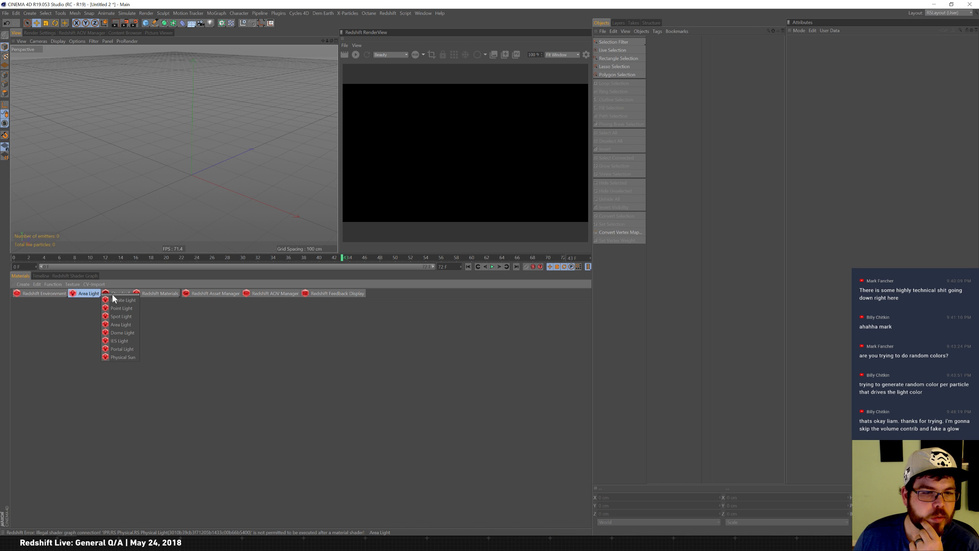
pyautogui.click(129, 325)
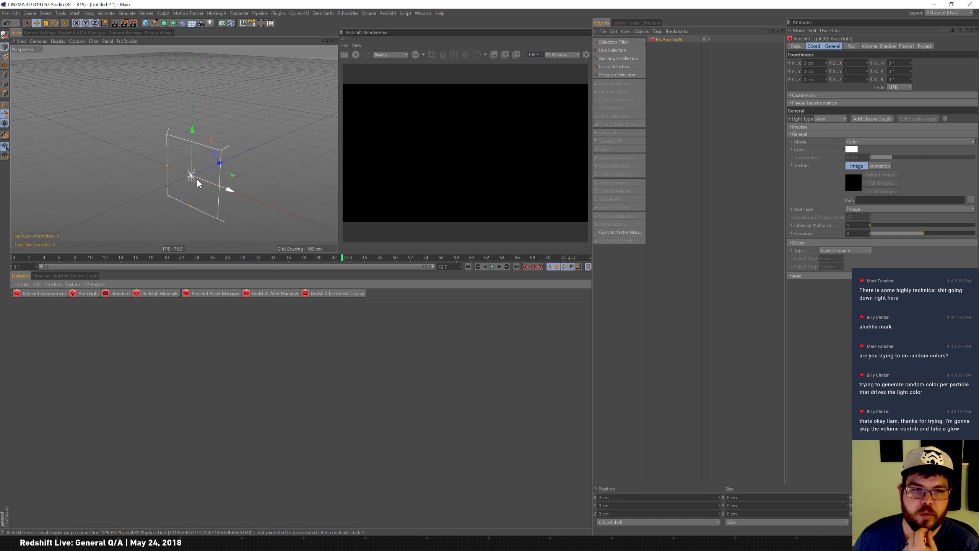
# Add a sphere primitive, move it beside the area light and start the live Redshift render.
pyautogui.click(146, 22)
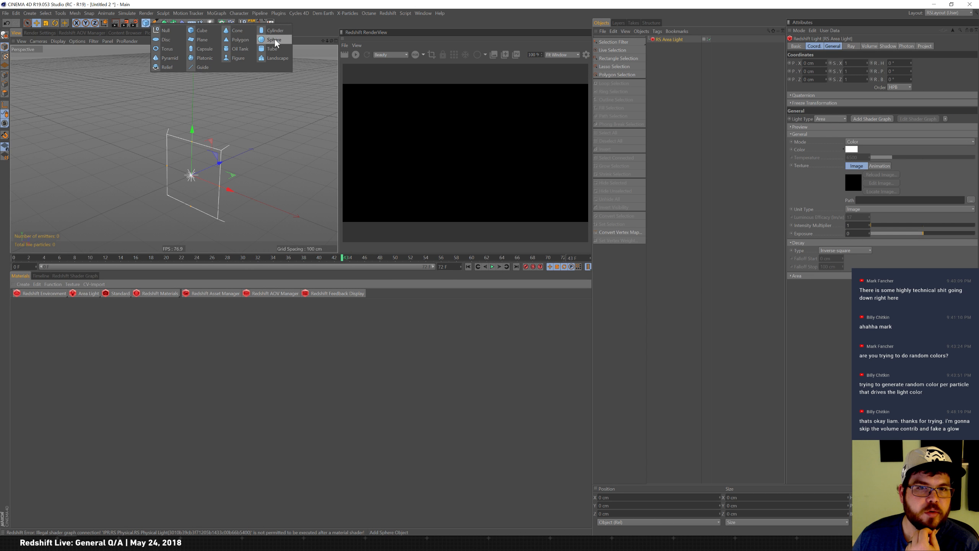
pyautogui.click(275, 41)
pyautogui.moveTo(215, 166); pyautogui.dragTo(289, 132)
pyautogui.click(363, 53)
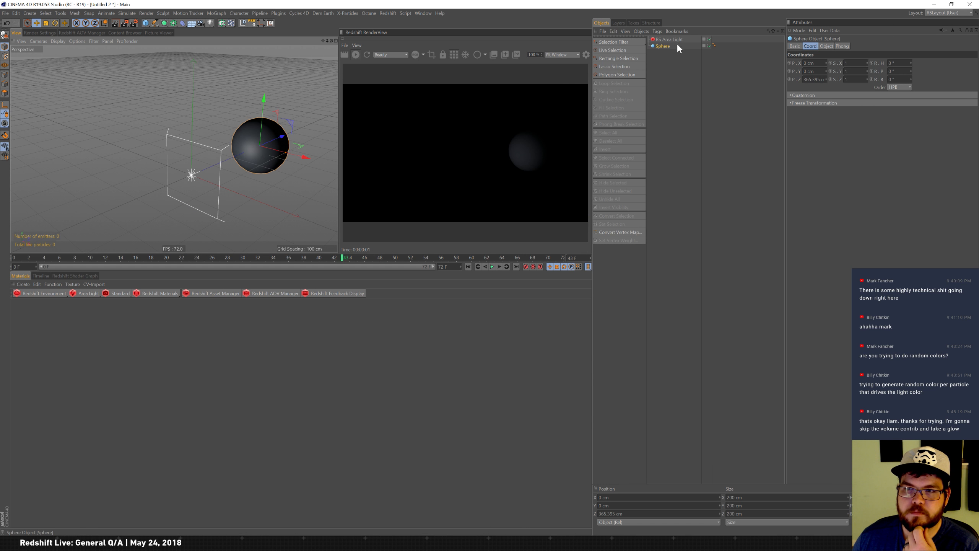
# Adjust the area light's exposure and set its intensity multiplier to 2.
pyautogui.click(690, 39)
pyautogui.moveTo(891, 226); pyautogui.dragTo(937, 233)
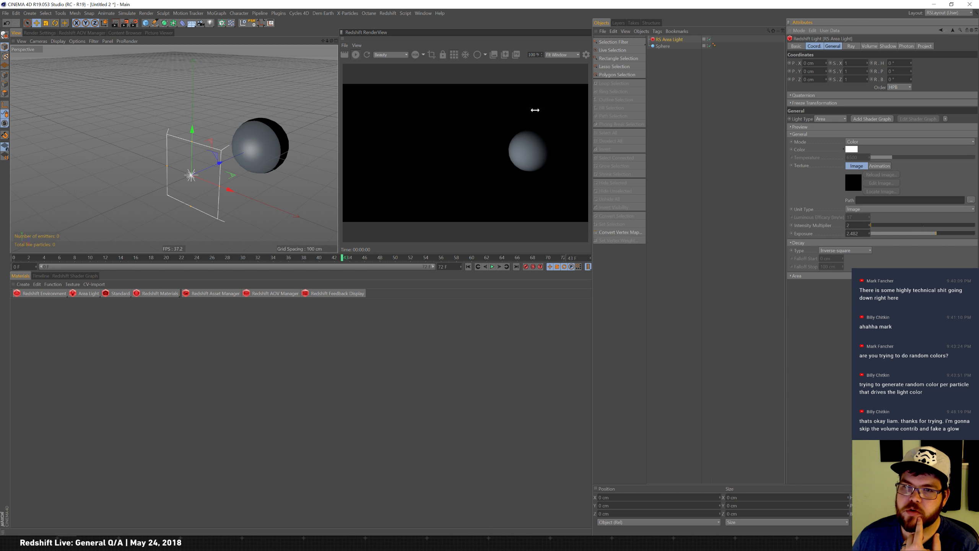
pyautogui.moveTo(944, 233); pyautogui.dragTo(874, 225)
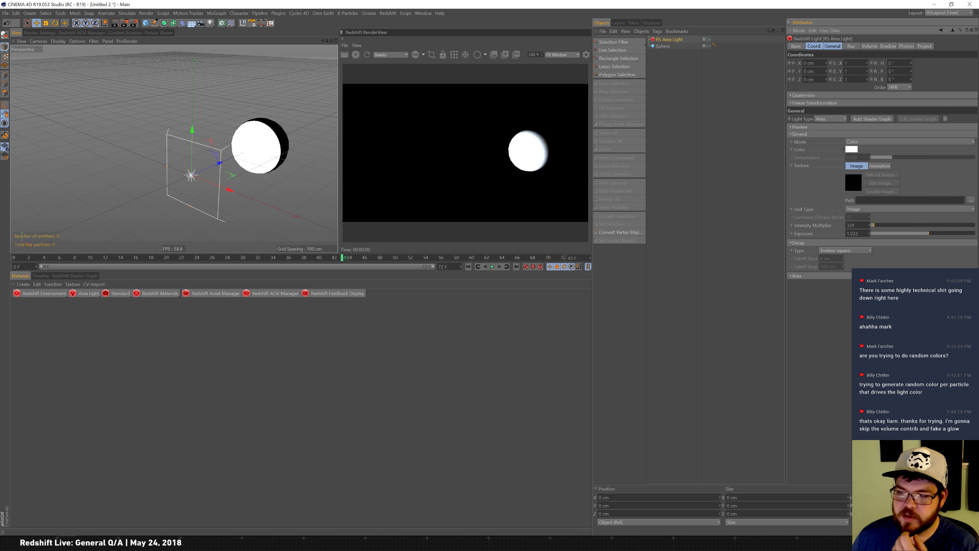
pyautogui.moveTo(856, 225); pyautogui.dragTo(764, 193)
pyautogui.write('2')
pyautogui.press('Return')
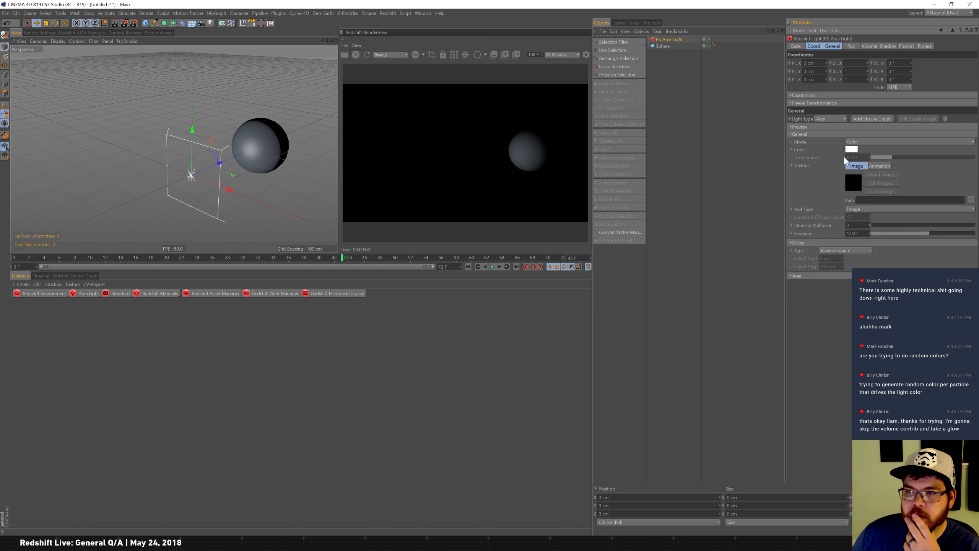
# Set the area light's color to red.
pyautogui.click(854, 150)
pyautogui.click(895, 153)
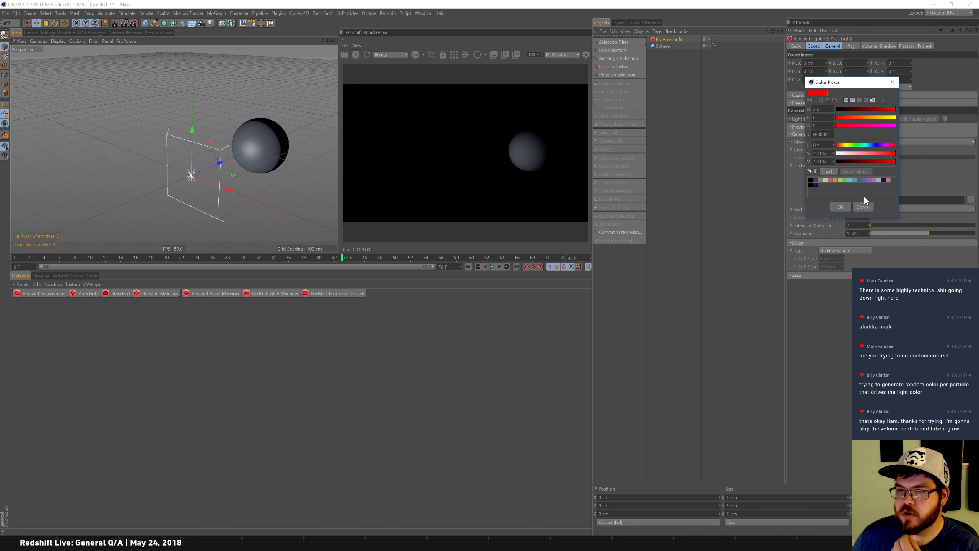
pyautogui.click(841, 207)
# Set the area light's intensity multiplier to 1.
pyautogui.click(870, 224)
pyautogui.moveTo(873, 229); pyautogui.dragTo(749, 179)
pyautogui.write('1')
pyautogui.press('Return')
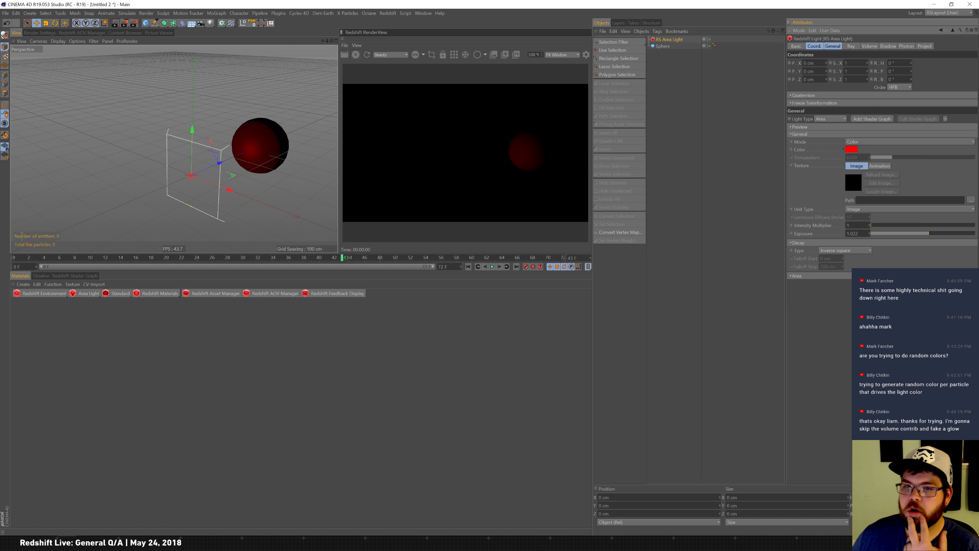
# Raise the area light's exposure and enter 2 for its intensity multiplier.
pyautogui.moveTo(943, 234)
pyautogui.mouseDown()
pyautogui.moveTo(968, 236)
pyautogui.moveTo(928, 236)
pyautogui.moveTo(961, 237)
pyautogui.moveTo(930, 236)
pyautogui.moveTo(951, 236)
pyautogui.moveTo(941, 236)
pyautogui.mouseUp()
pyautogui.moveTo(857, 225); pyautogui.dragTo(746, 192)
pyautogui.write('2')
pyautogui.press('Return')
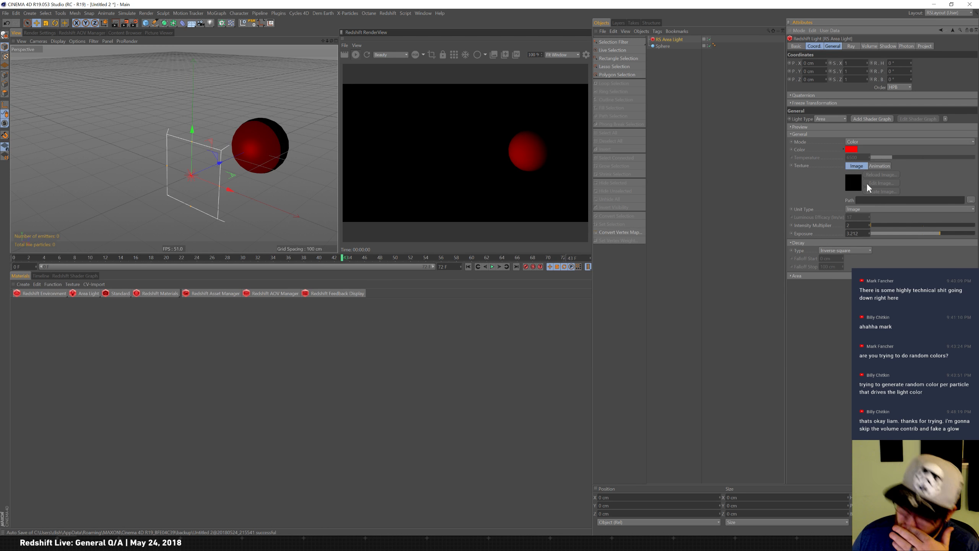
pyautogui.click(793, 276)
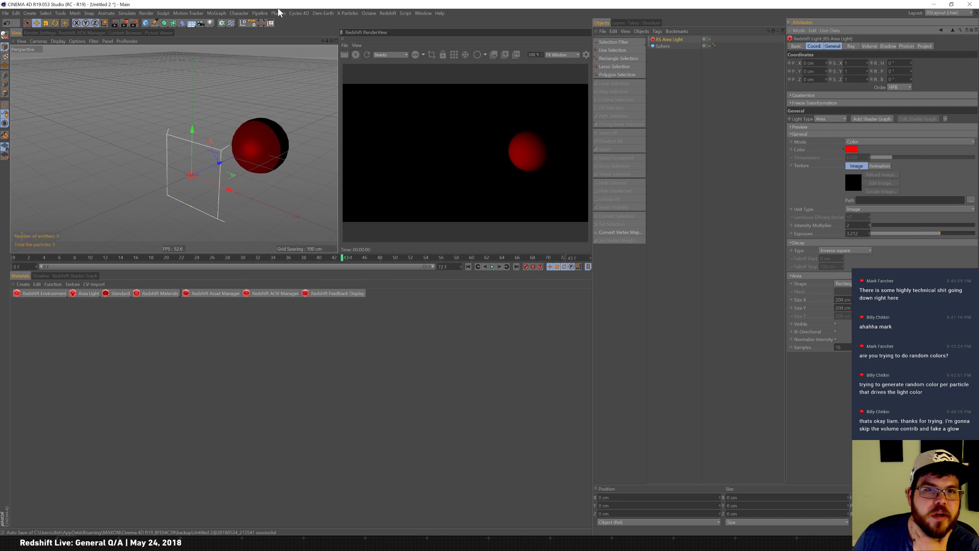
pyautogui.click(295, 13)
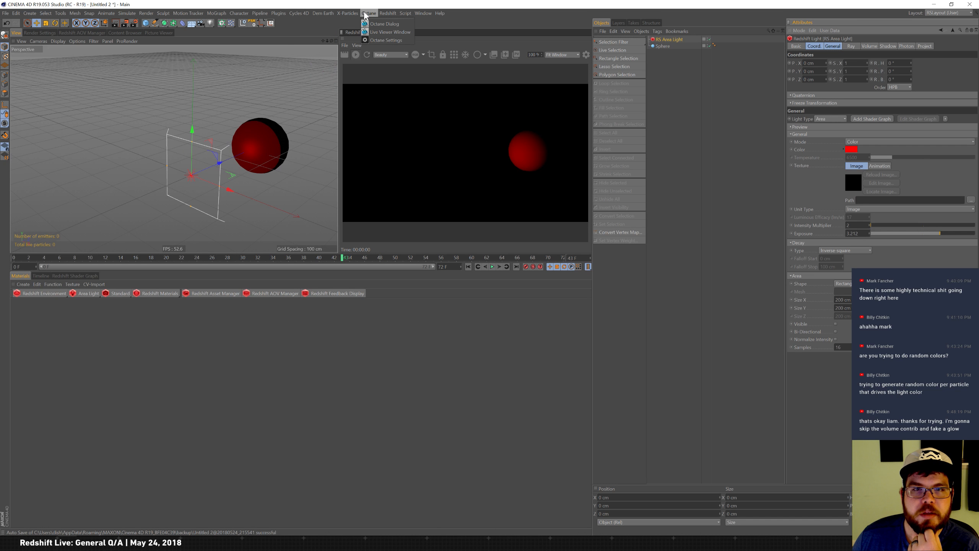
pyautogui.moveTo(386, 12)
pyautogui.moveTo(437, 32)
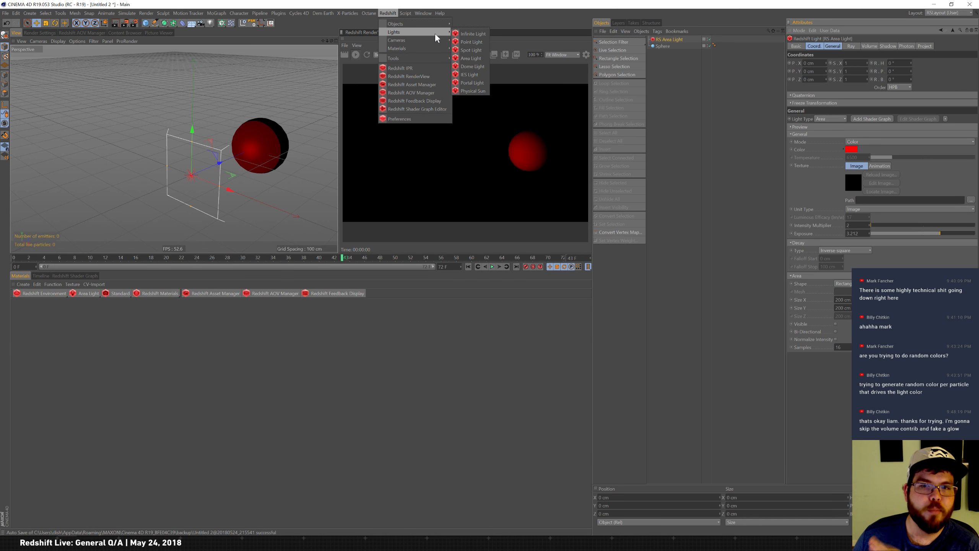
pyautogui.moveTo(436, 51)
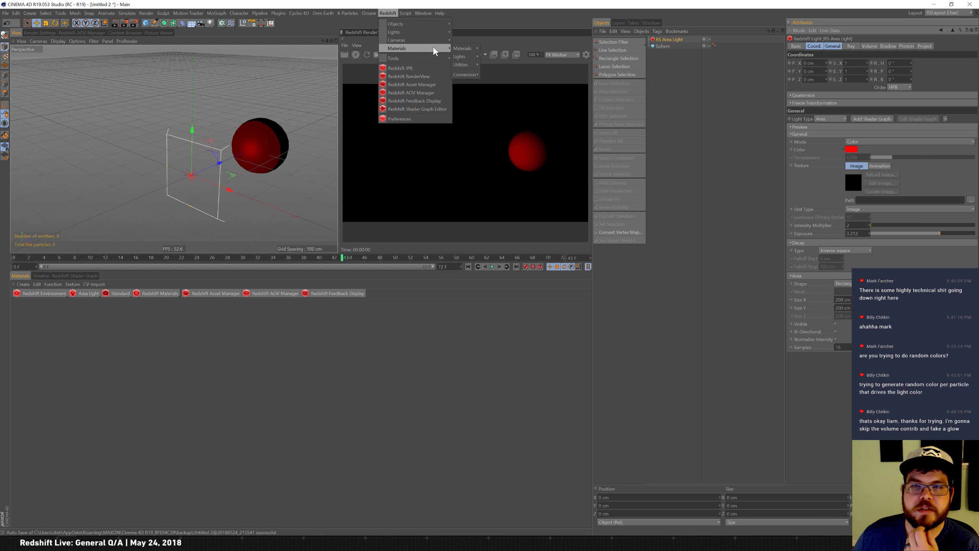
pyautogui.click(506, 26)
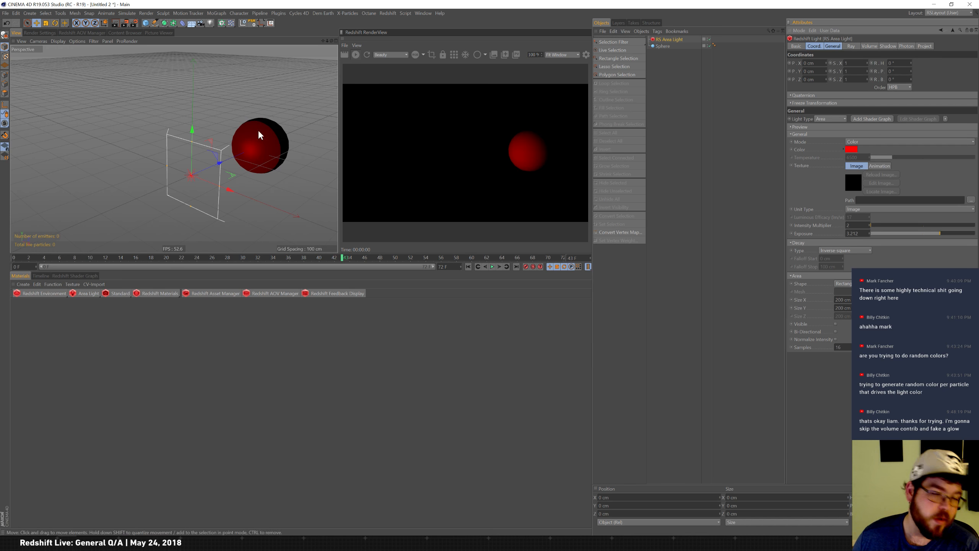
# Create a standard material with a purple color and a Noise shader as its color texture.
pyautogui.click(23, 284)
pyautogui.moveTo(78, 328)
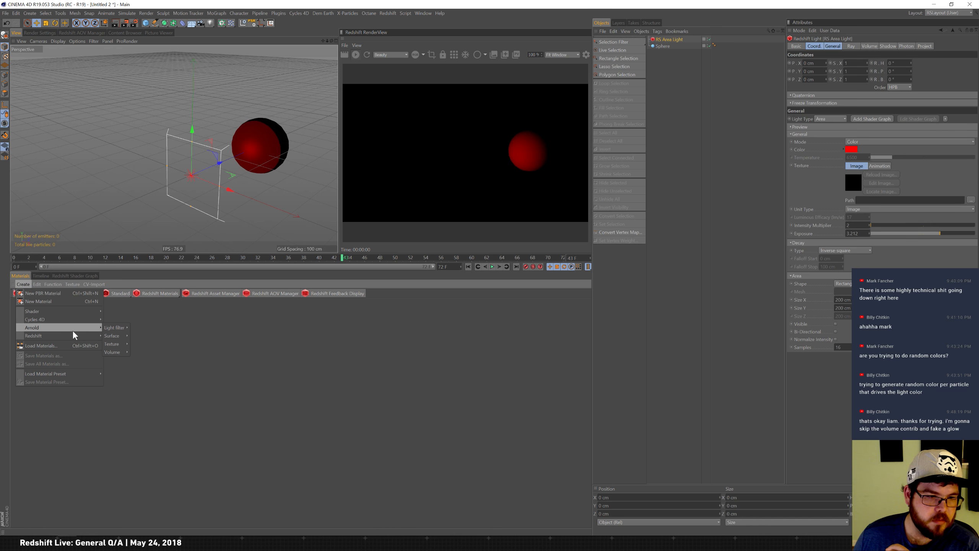
pyautogui.click(141, 324)
pyautogui.doubleClick(153, 326)
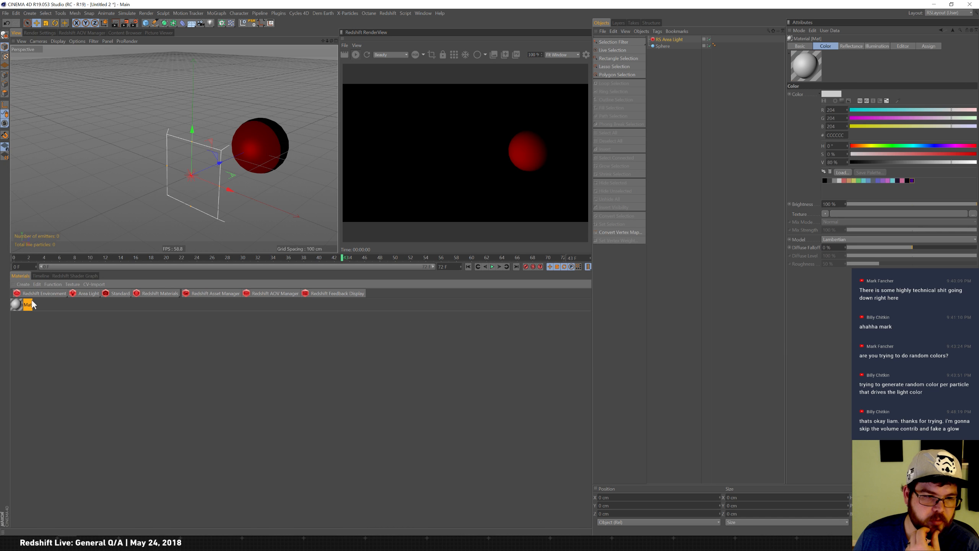
pyautogui.click(874, 118)
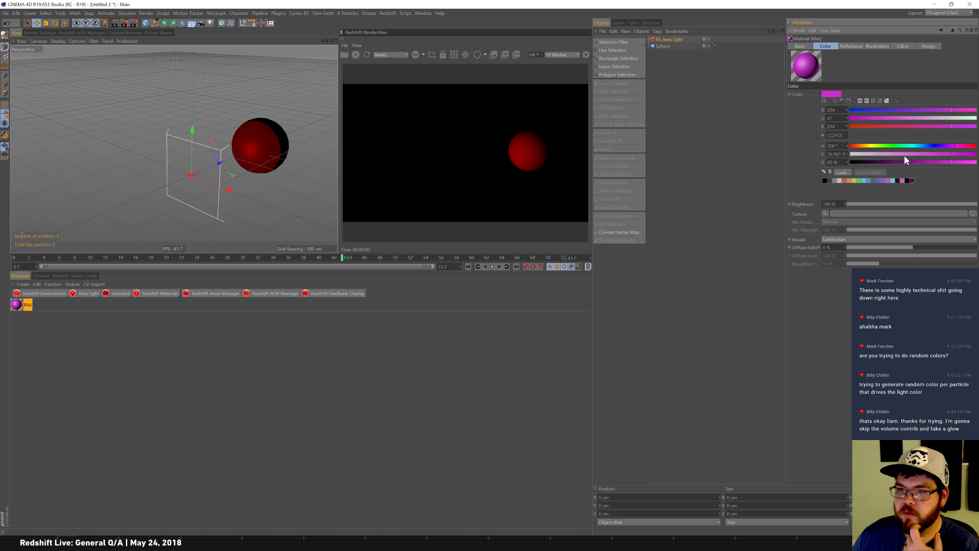
pyautogui.click(826, 213)
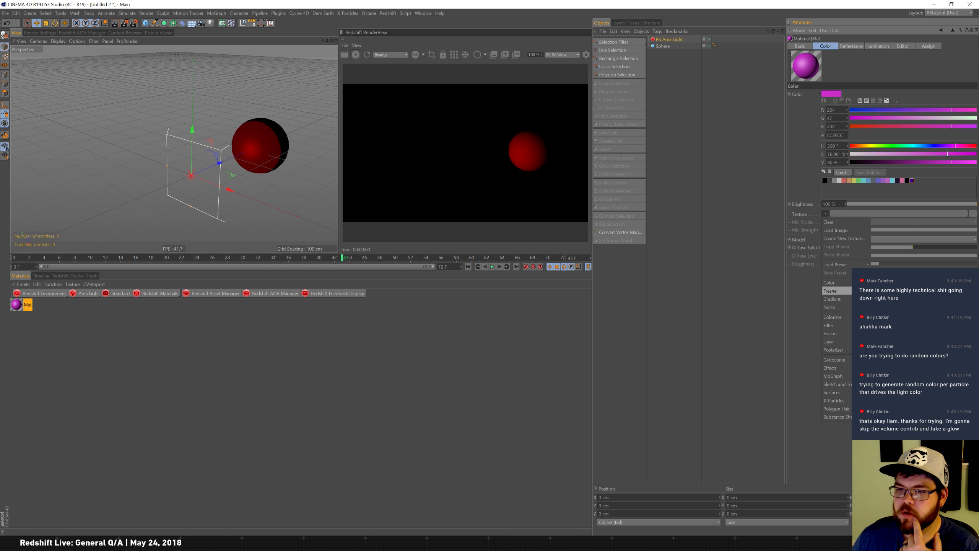
pyautogui.click(829, 307)
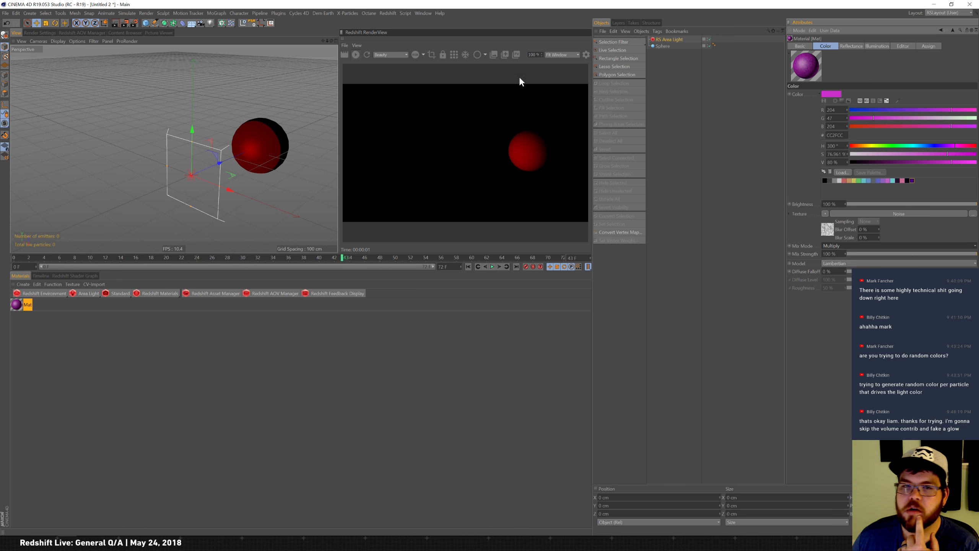
# Convert the selected material to a Redshift material.
pyautogui.click(388, 13)
pyautogui.moveTo(419, 49)
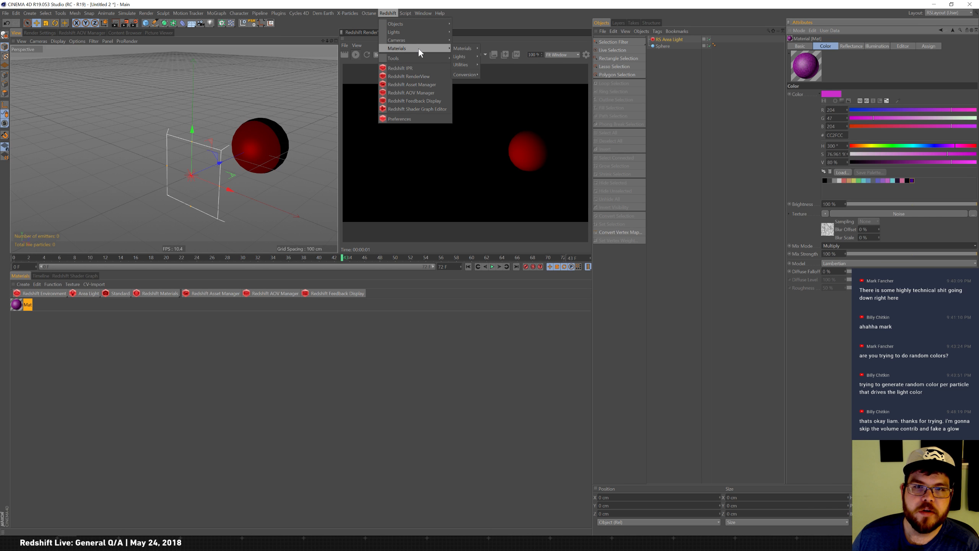
pyautogui.moveTo(465, 75)
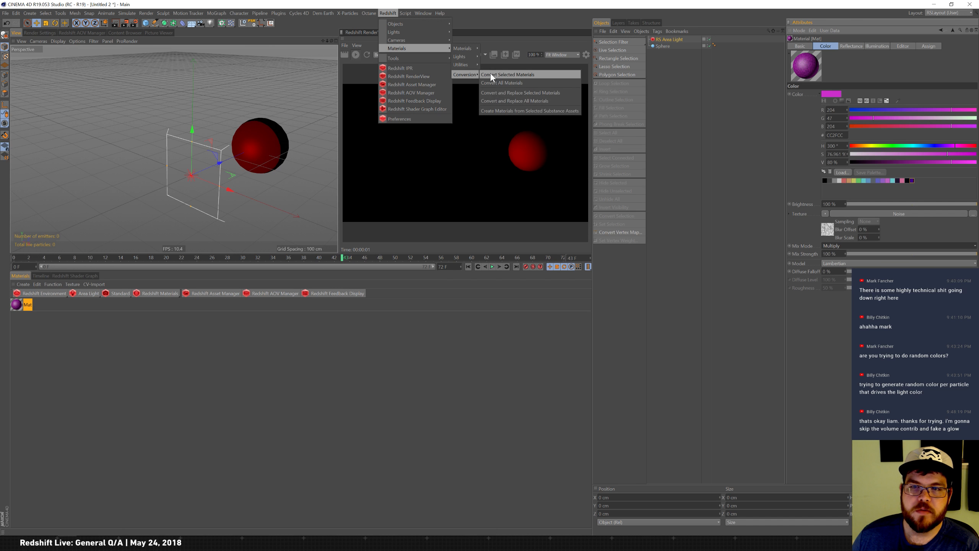
pyautogui.click(517, 74)
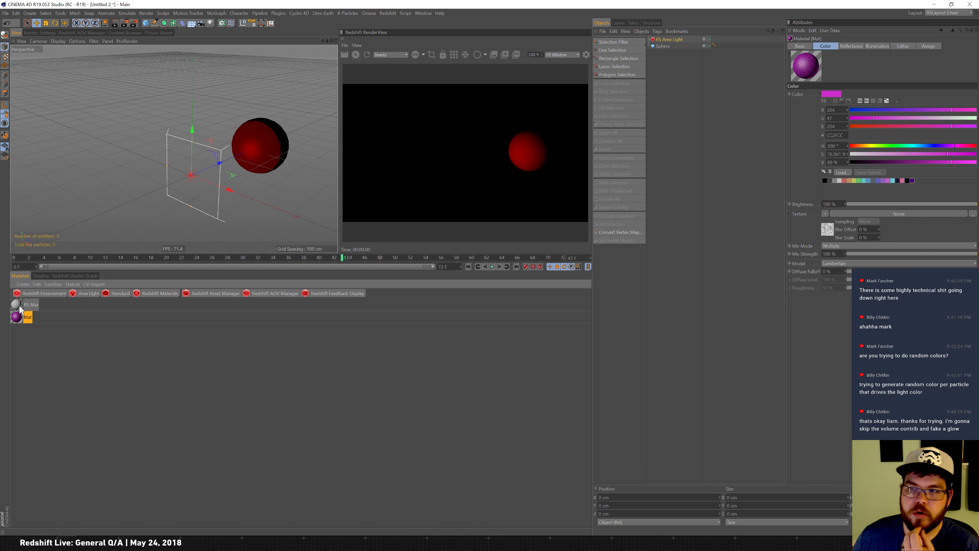
# Apply the converted RS Mat material to the sphere.
pyautogui.click(21, 307)
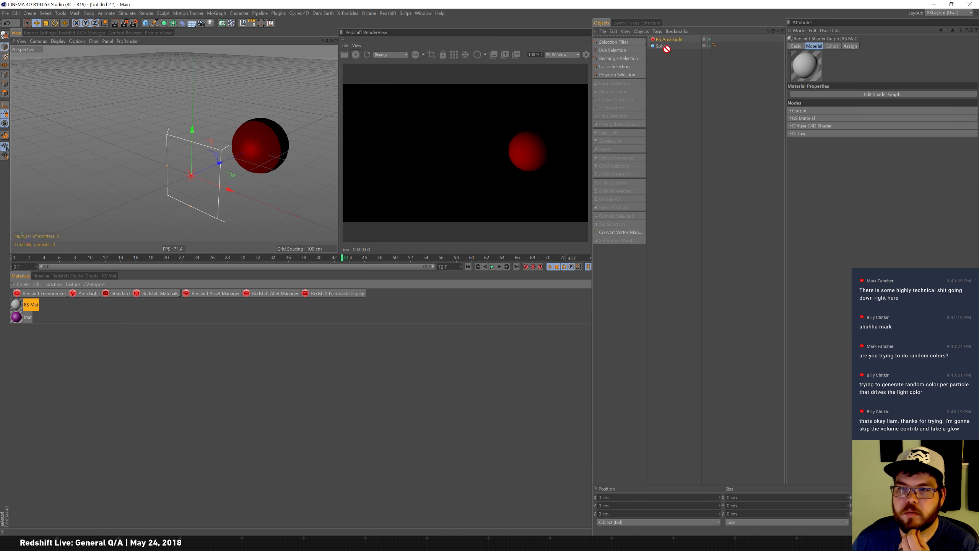
pyautogui.moveTo(665, 46); pyautogui.dragTo(664, 46)
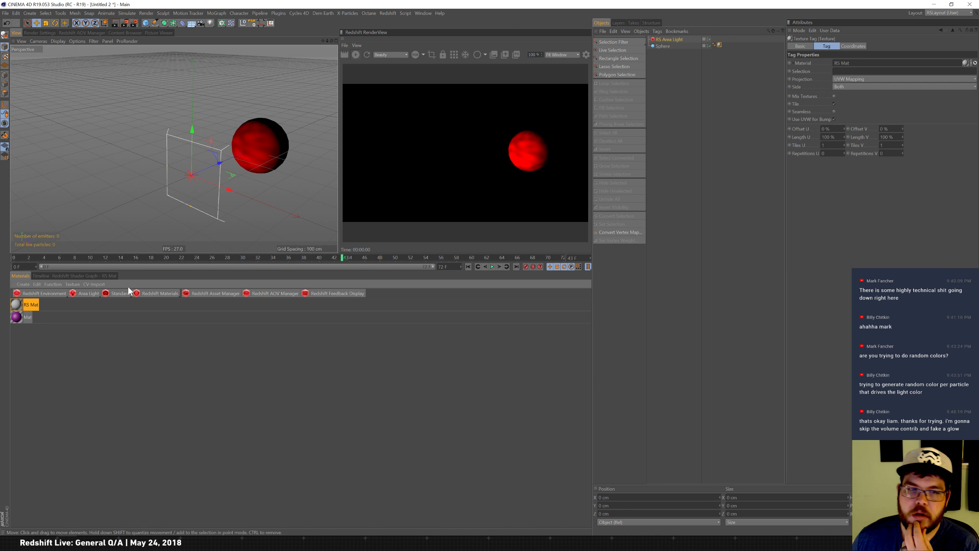
# Examine the converted material's nodes in the Redshift Shader Graph.
pyautogui.click(85, 276)
pyautogui.moveTo(389, 391); pyautogui.dragTo(259, 386, button='middle')
pyautogui.click(192, 403)
pyautogui.click(242, 406)
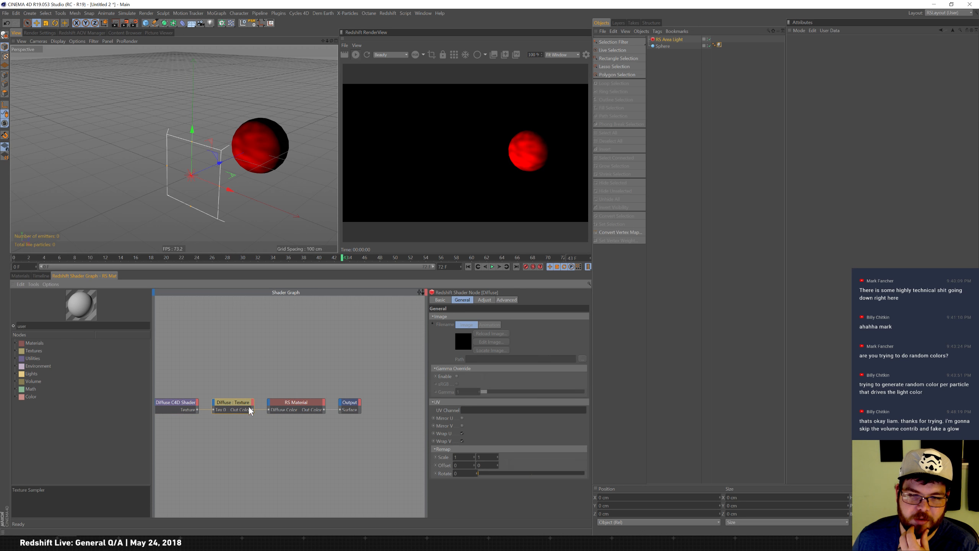
pyautogui.click(297, 399)
pyautogui.moveTo(279, 367); pyautogui.dragTo(310, 350, button='middle')
pyautogui.moveTo(183, 437); pyautogui.dragTo(257, 414)
pyautogui.click(228, 410)
pyautogui.click(242, 417)
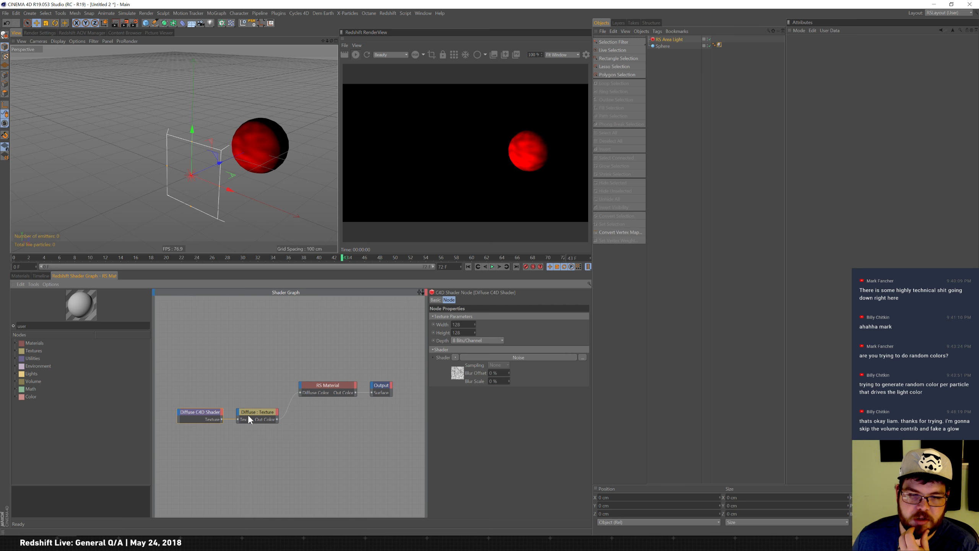
pyautogui.moveTo(349, 386); pyautogui.dragTo(348, 386)
pyautogui.click(383, 387)
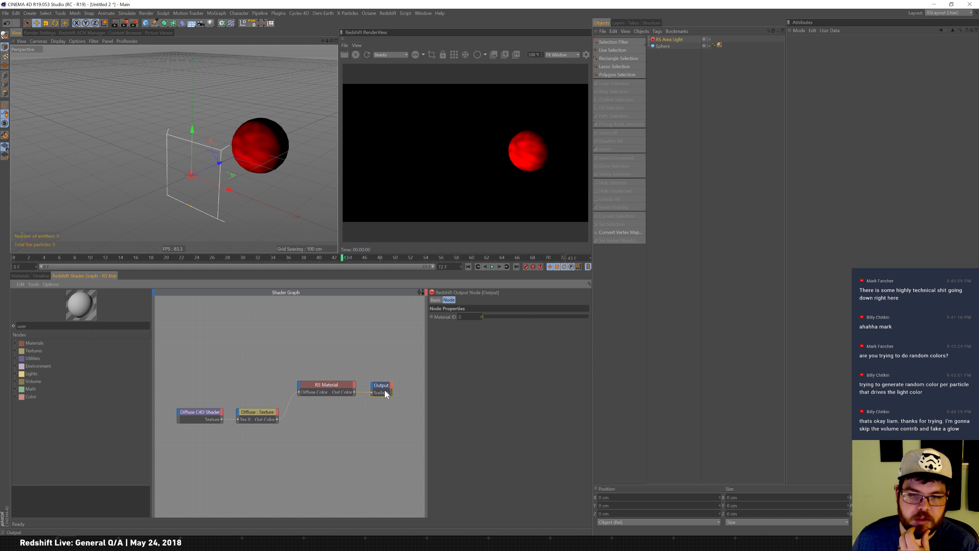
# Delete both materials from the material manager.
pyautogui.click(27, 275)
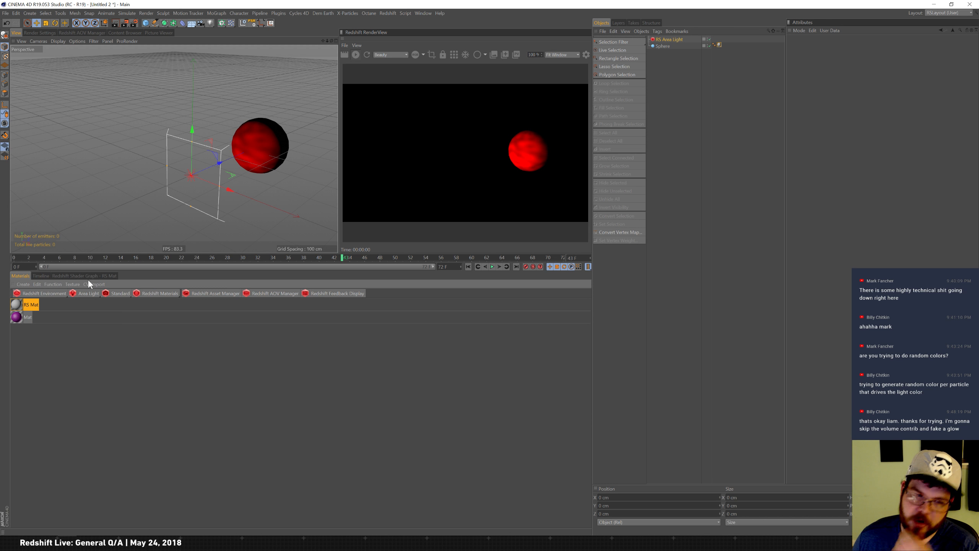
pyautogui.moveTo(52, 347); pyautogui.dragTo(24, 304)
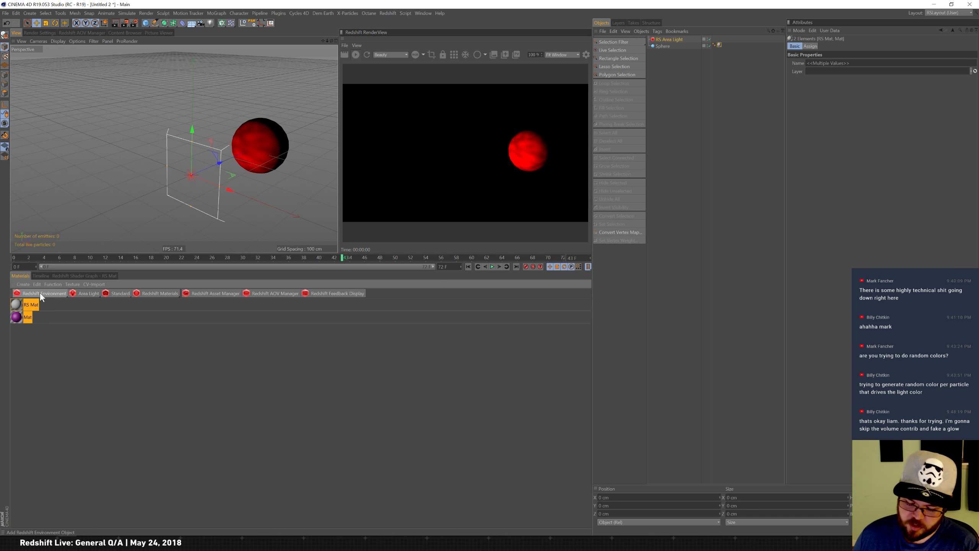
pyautogui.press('Delete')
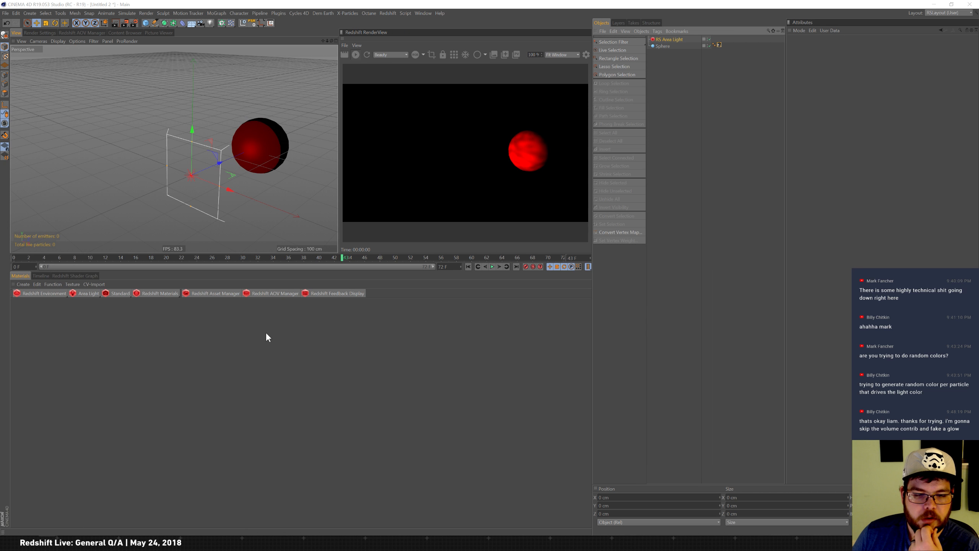
# Switch to Fusion Studio to view the composite.
pyautogui.hotkey('alt', 'Tab')
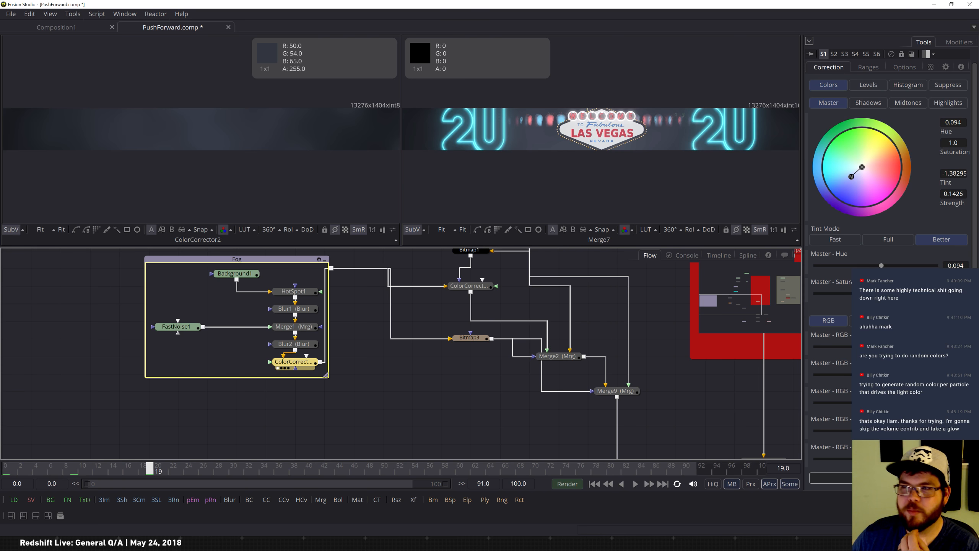
# Close Fusion Studio and quit Cinema 4D without saving any of the open projects.
pyautogui.click(963, 4)
pyautogui.click(541, 296)
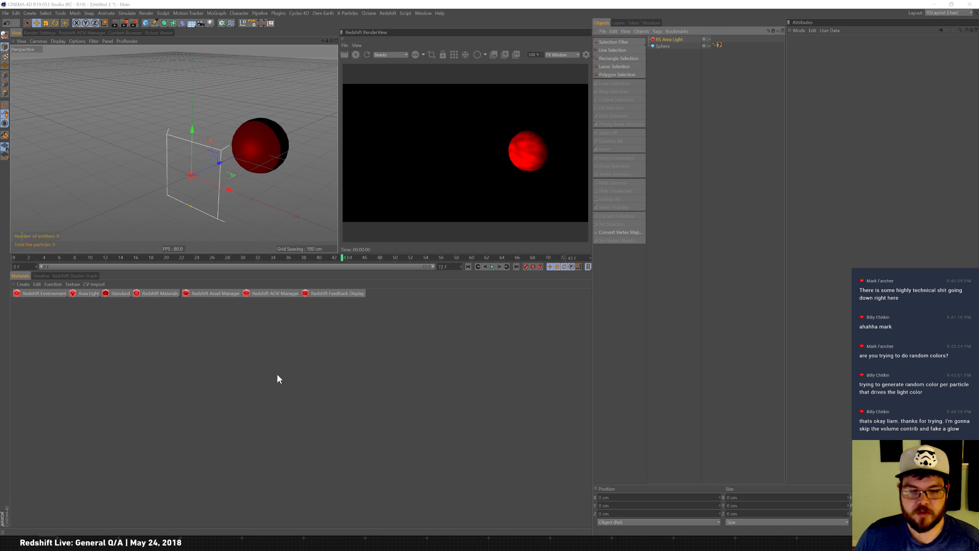
pyautogui.click(970, 3)
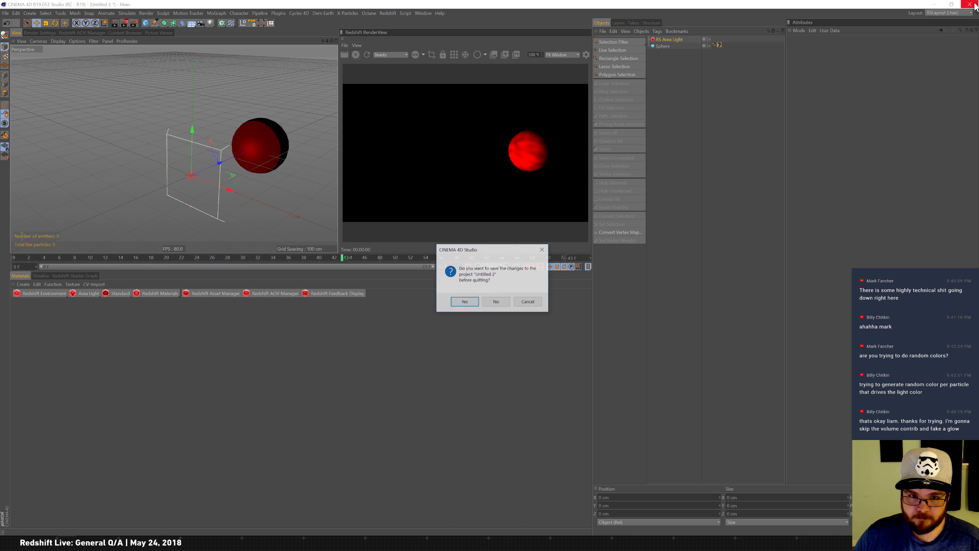
pyautogui.click(495, 303)
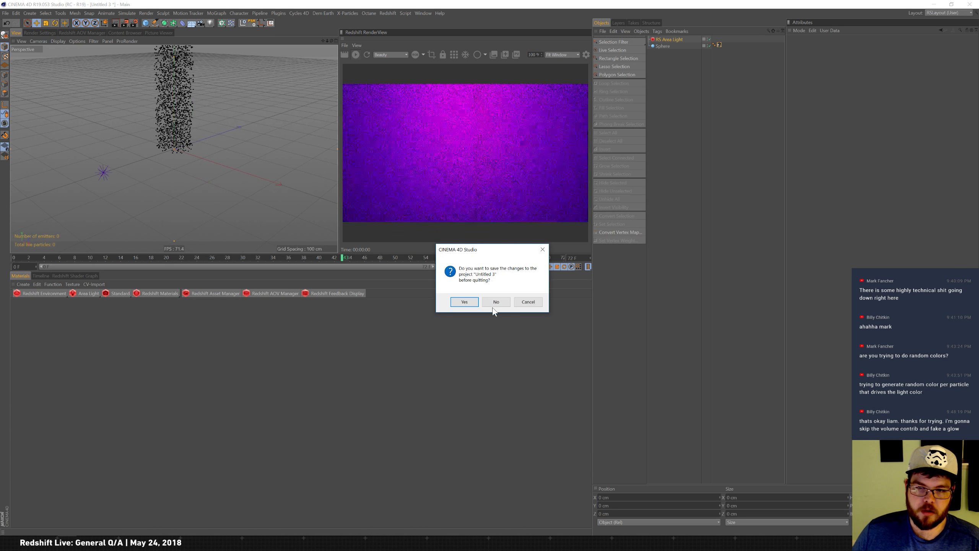
pyautogui.click(492, 306)
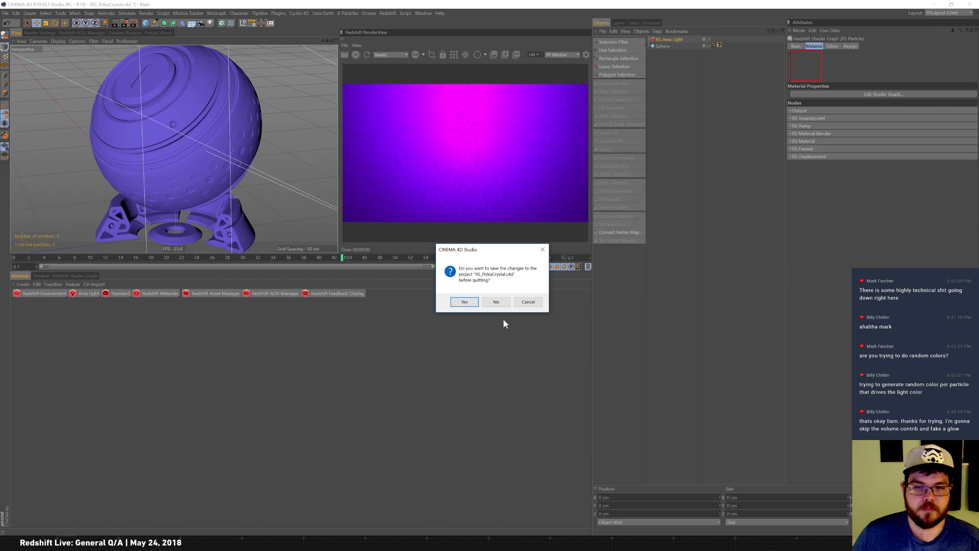
pyautogui.click(502, 304)
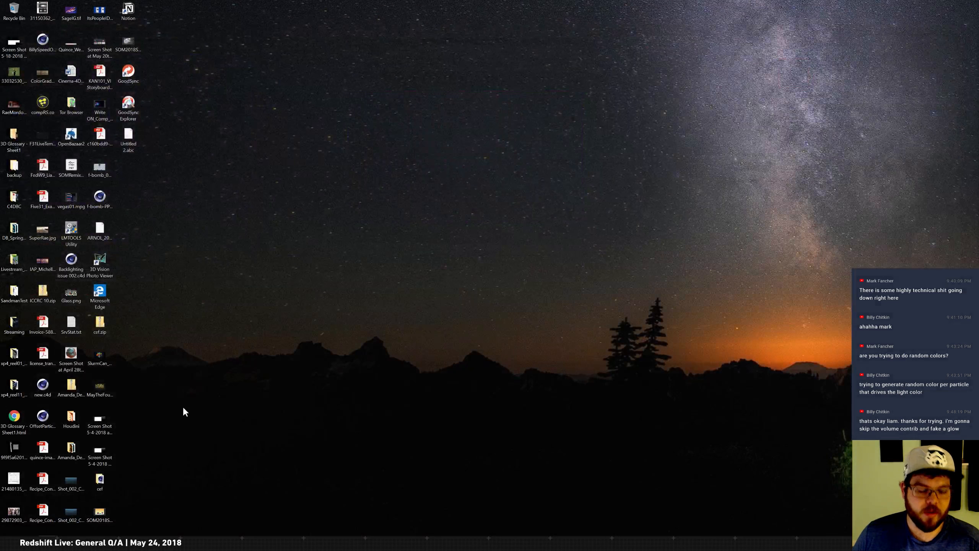
# Launch Houdini Indie from the Start menu search.
pyautogui.press('super')
pyautogui.write('houdin')
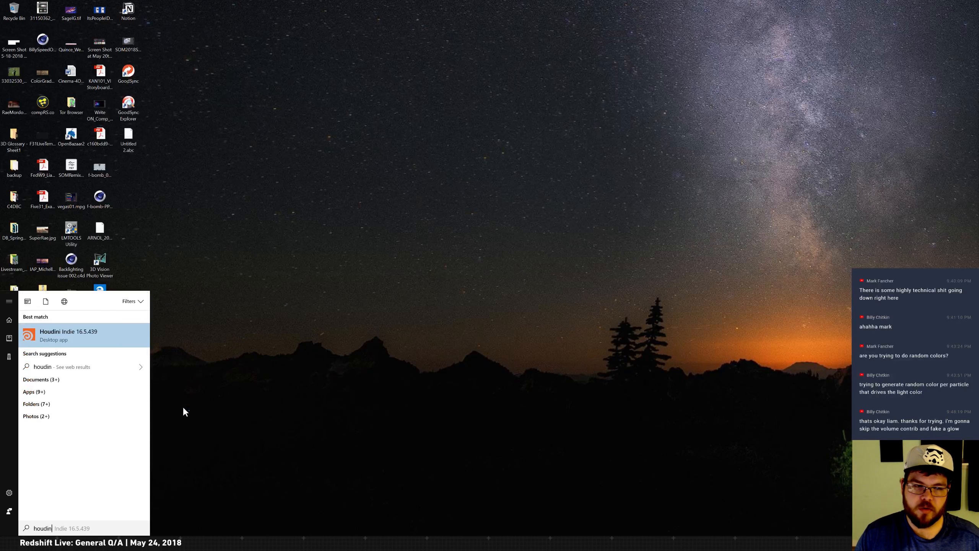
pyautogui.press('Return')
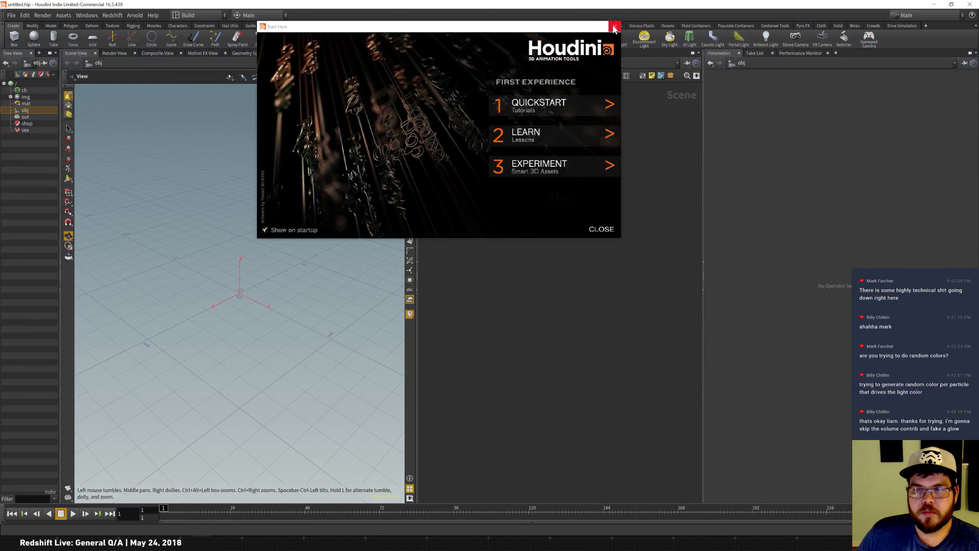
pyautogui.click(615, 26)
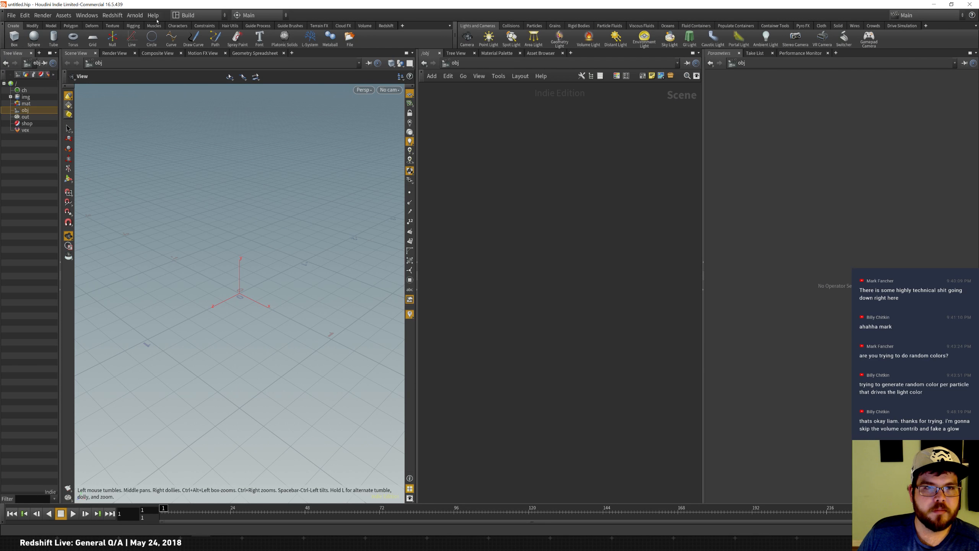
# Open the recent file Honeycomb.hiplc.
pyautogui.click(11, 15)
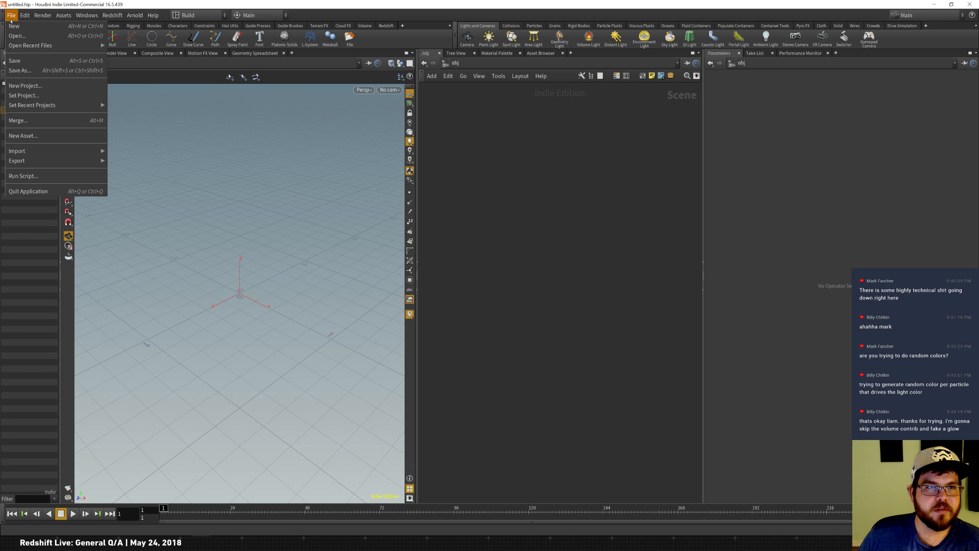
pyautogui.moveTo(65, 47)
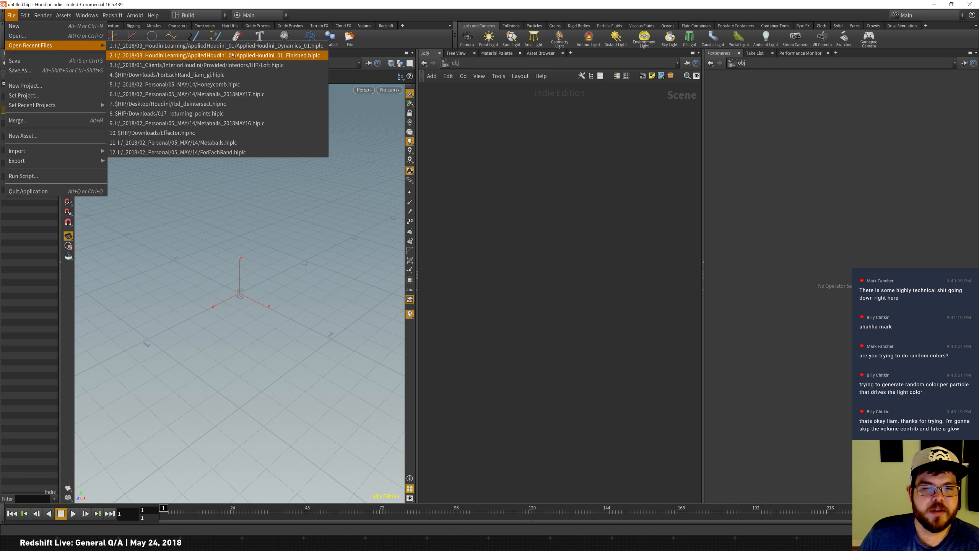
pyautogui.click(167, 84)
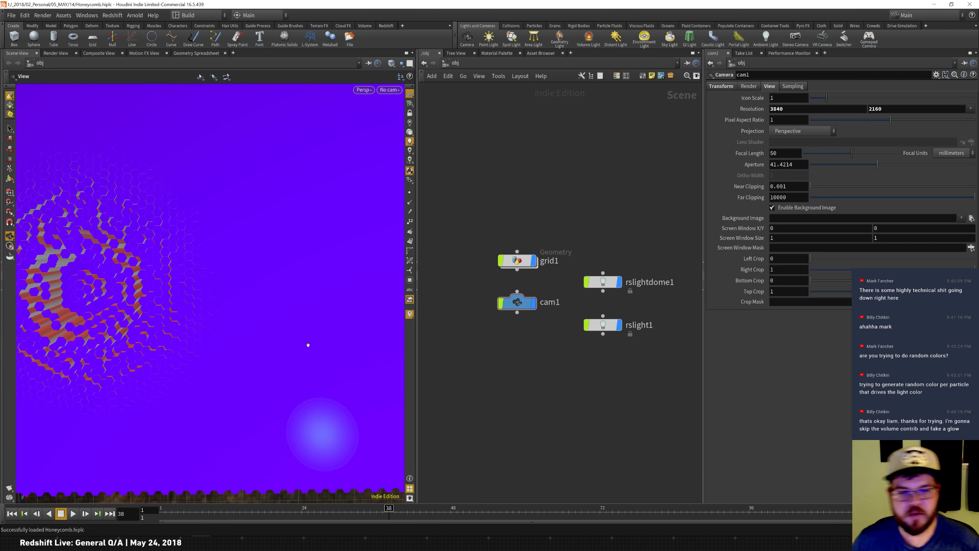
# Scrub the timeline and orbit the viewport to examine the honeycomb animation.
pyautogui.moveTo(288, 513); pyautogui.dragTo(388, 508)
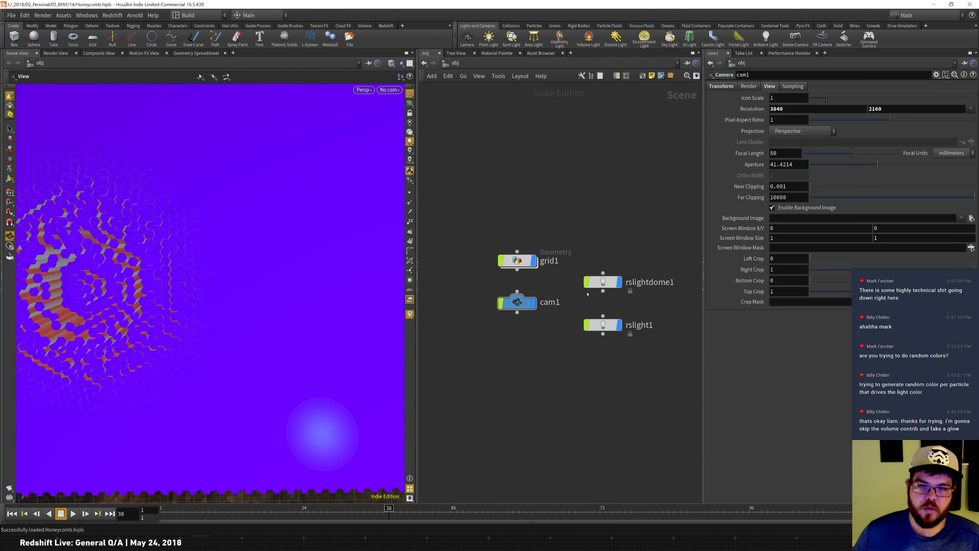
pyautogui.moveTo(146, 332); pyautogui.dragTo(188, 342)
pyautogui.moveTo(220, 517); pyautogui.dragTo(550, 519)
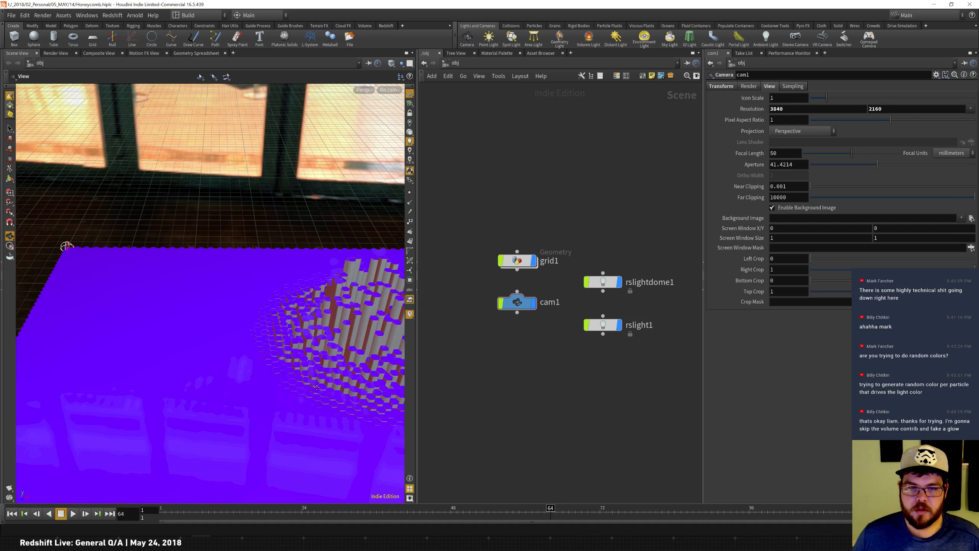
pyautogui.moveTo(289, 370); pyautogui.dragTo(255, 357, button='middle')
pyautogui.moveTo(254, 357); pyautogui.dragTo(222, 387, button='right')
pyautogui.moveTo(271, 373); pyautogui.dragTo(229, 376, button='middle')
pyautogui.moveTo(224, 375); pyautogui.dragTo(221, 387)
pyautogui.moveTo(562, 521); pyautogui.dragTo(511, 490)
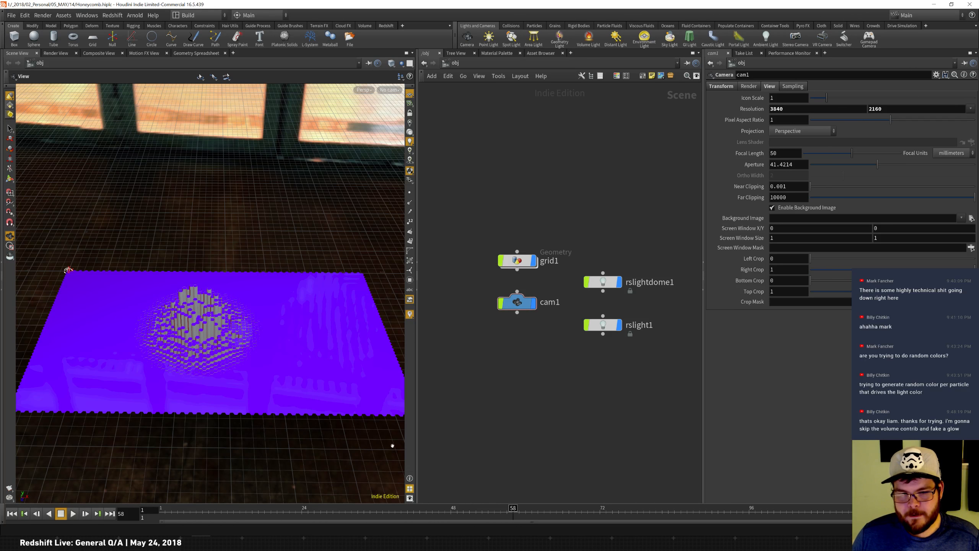
pyautogui.moveTo(520, 510); pyautogui.dragTo(562, 508)
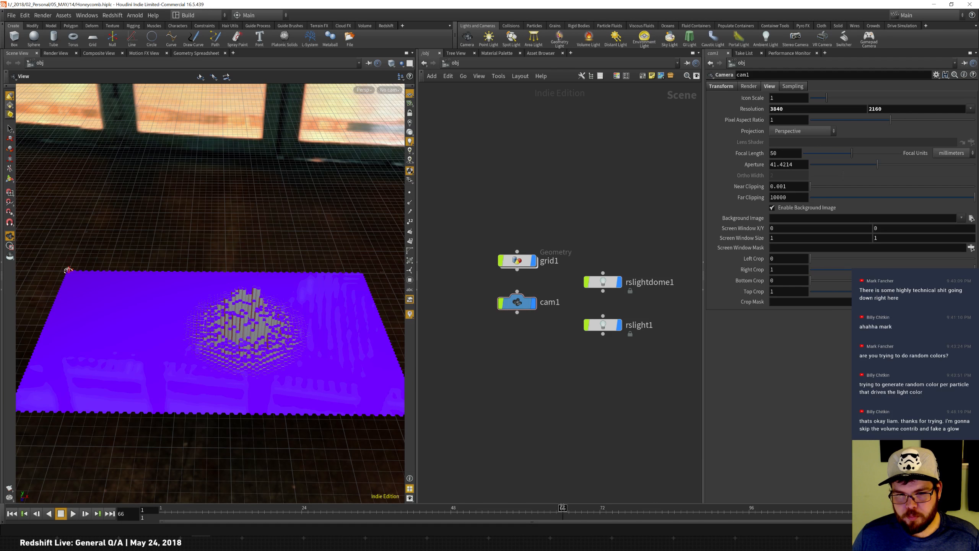
# Dive into the grid1 geometry network and display the circle1 node to inspect the base hexagon.
pyautogui.doubleClick(523, 260)
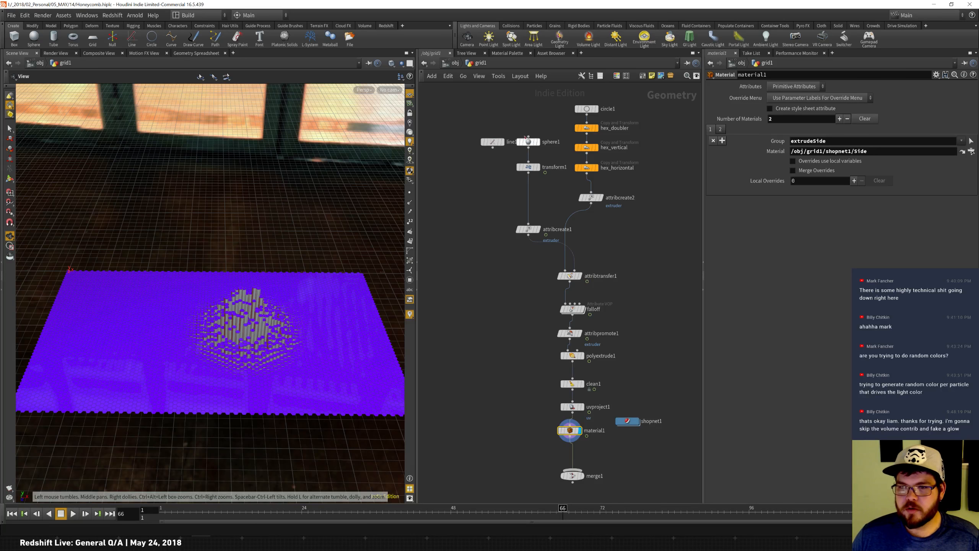
pyautogui.moveTo(499, 140)
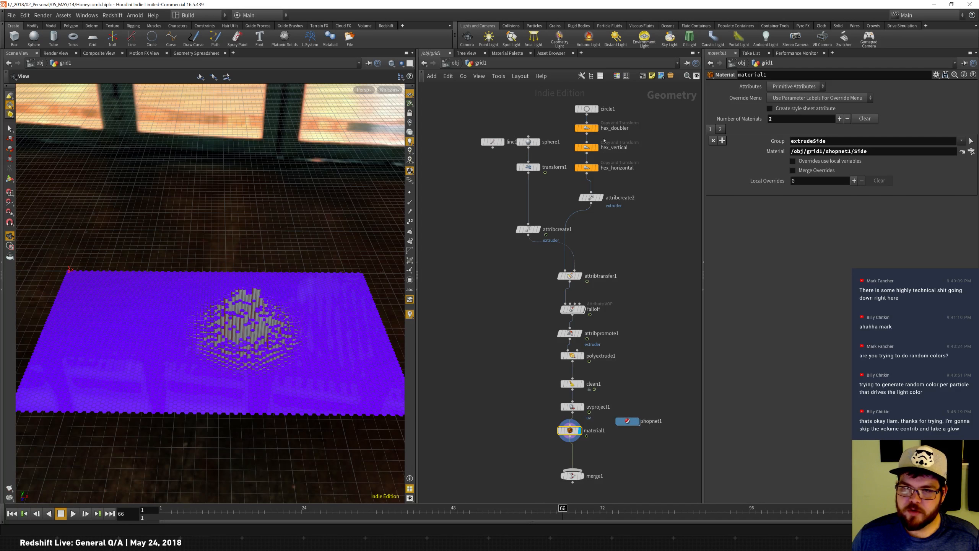
pyautogui.click(597, 109)
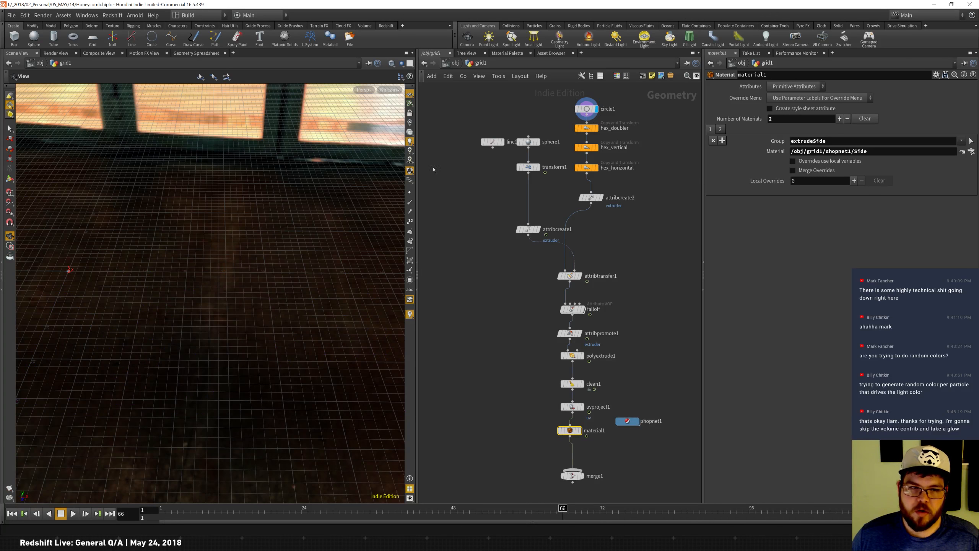
pyautogui.moveTo(136, 261); pyautogui.dragTo(186, 221, button='right')
pyautogui.moveTo(186, 221); pyautogui.dragTo(278, 228, button='middle')
pyautogui.moveTo(100, 274); pyautogui.dragTo(295, 225, button='right')
pyautogui.moveTo(295, 226); pyautogui.dragTo(249, 232, button='middle')
pyautogui.moveTo(248, 232); pyautogui.dragTo(365, 194, button='right')
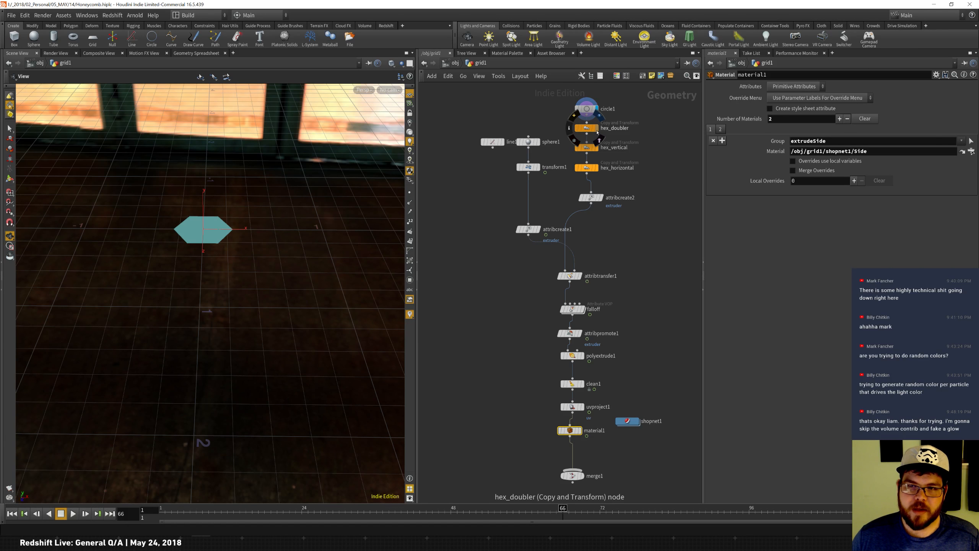
# Display the hex_doubler, hex_vertical and hex_horizontal copy nodes in turn to inspect how the honeycomb is tiled.
pyautogui.click(597, 129)
pyautogui.click(597, 148)
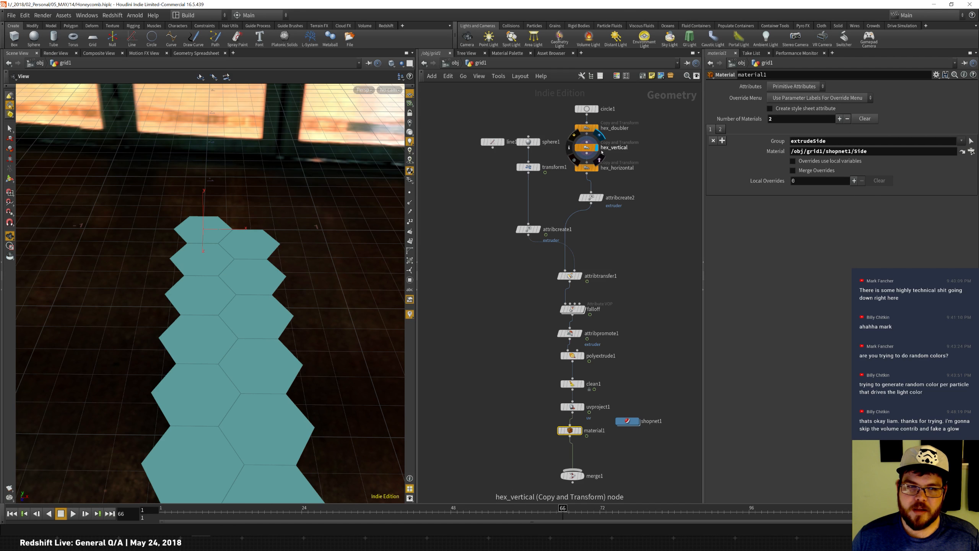
pyautogui.moveTo(289, 300); pyautogui.dragTo(363, 278, button='right')
pyautogui.moveTo(363, 278); pyautogui.dragTo(267, 255, button='middle')
pyautogui.moveTo(248, 245); pyautogui.dragTo(141, 369, button='right')
pyautogui.moveTo(141, 368); pyautogui.dragTo(170, 294, button='middle')
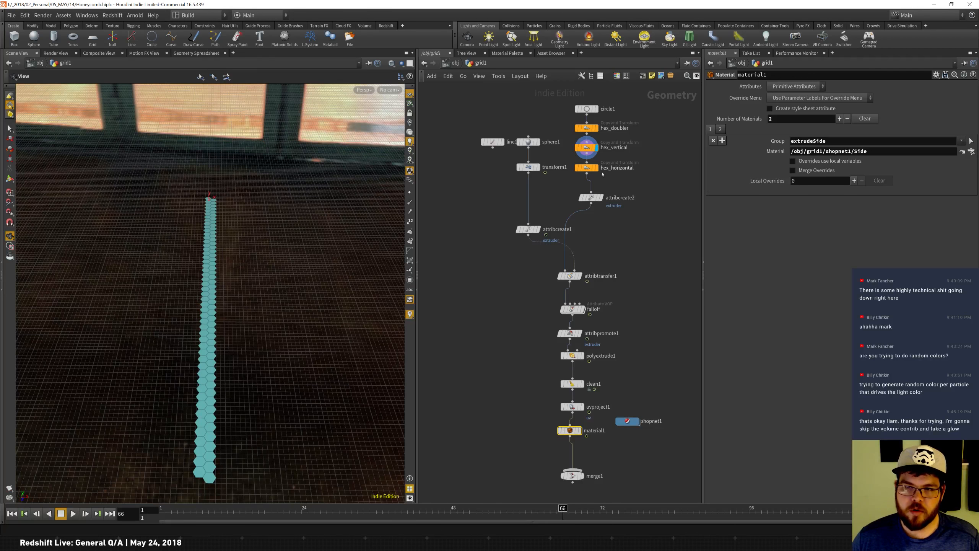
pyautogui.click(595, 167)
pyautogui.moveTo(215, 246); pyautogui.dragTo(172, 251, button='middle')
pyautogui.moveTo(172, 251); pyautogui.dragTo(151, 283, button='right')
pyautogui.moveTo(152, 283); pyautogui.dragTo(109, 265, button='middle')
pyautogui.moveTo(190, 215); pyautogui.dragTo(164, 241, button='right')
pyautogui.moveTo(181, 244); pyautogui.dragTo(165, 271, button='middle')
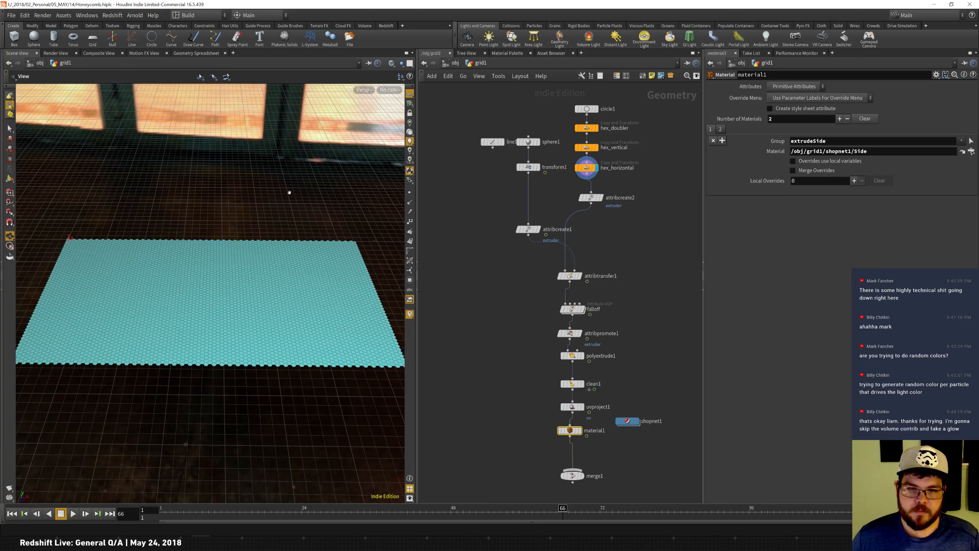
# Lower the Total Number of copies on hex_vertical and hex_horizontal to 20.
pyautogui.moveTo(586, 131)
pyautogui.click(586, 130)
pyautogui.click(587, 147)
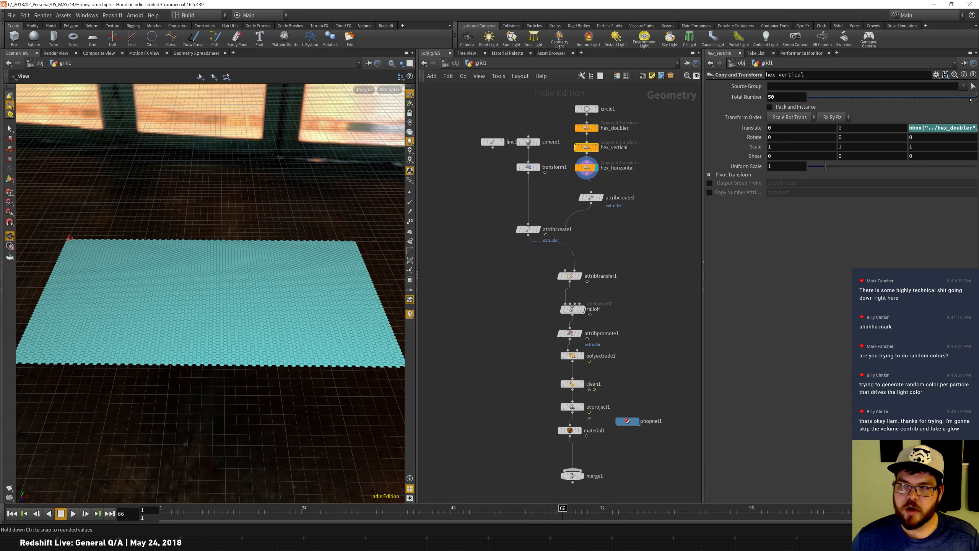
pyautogui.moveTo(976, 101)
pyautogui.mouseDown()
pyautogui.moveTo(954, 99)
pyautogui.moveTo(975, 100)
pyautogui.mouseUp()
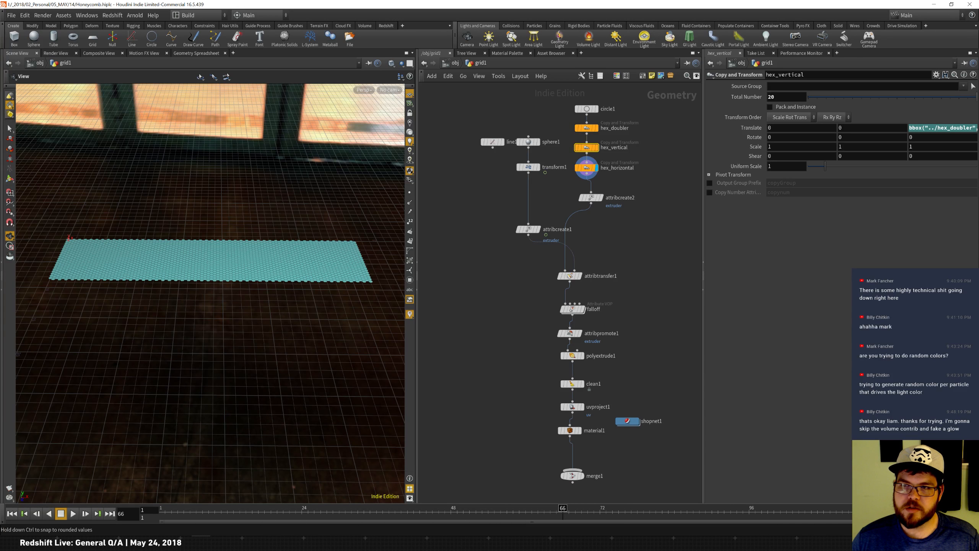
pyautogui.click(586, 167)
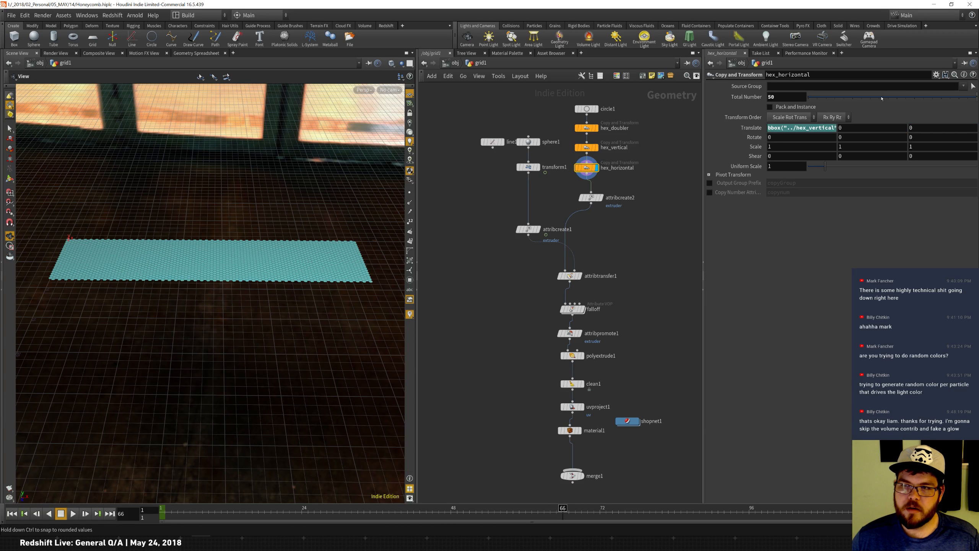
pyautogui.moveTo(976, 99)
pyautogui.mouseDown()
pyautogui.moveTo(948, 99)
pyautogui.moveTo(976, 100)
pyautogui.mouseUp()
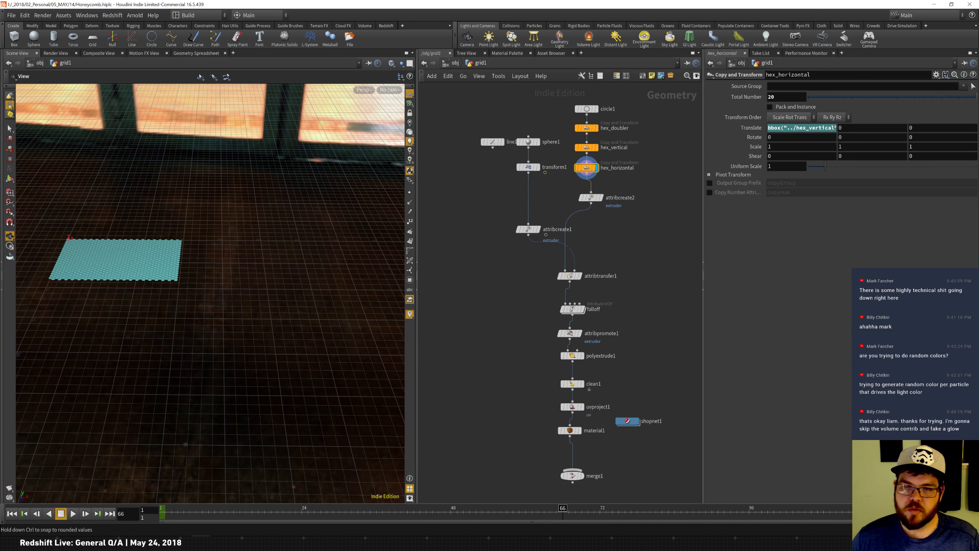
# Set the Total Number of hex_horizontal and hex_vertical back to 50.
pyautogui.write('50')
pyautogui.press('Return')
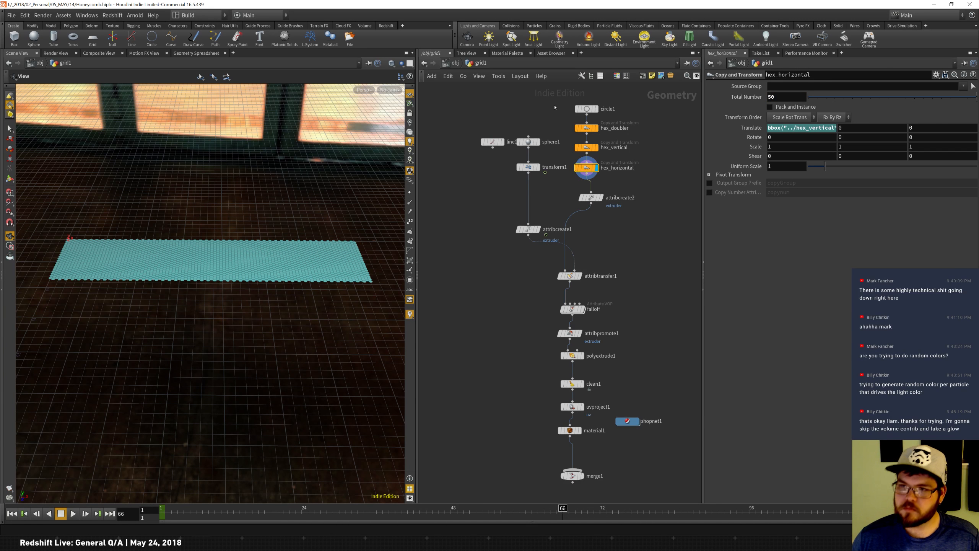
pyautogui.click(586, 148)
pyautogui.write('50')
pyautogui.press('Return')
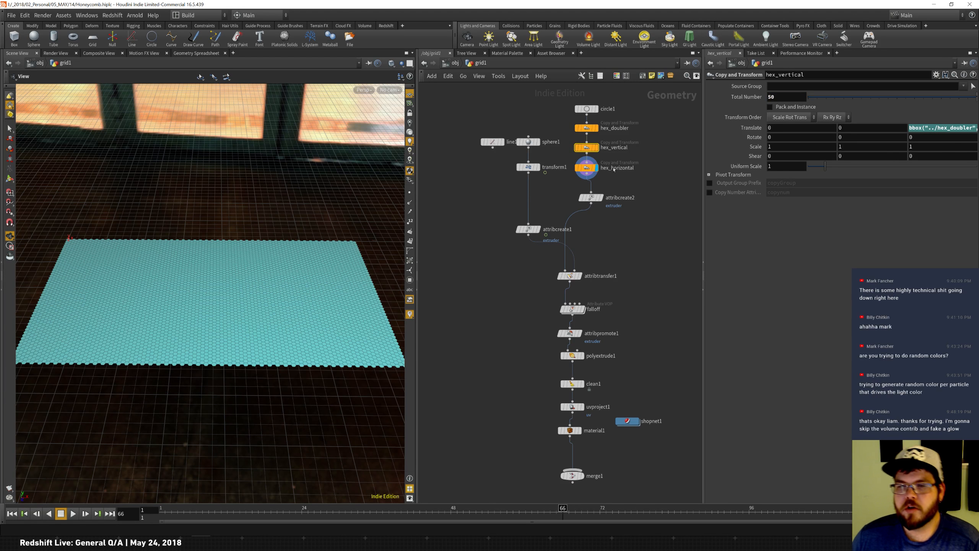
# Step through the attribute create, attribute transfer, falloff, extrude, clean and material nodes to inspect the network's result.
pyautogui.click(592, 198)
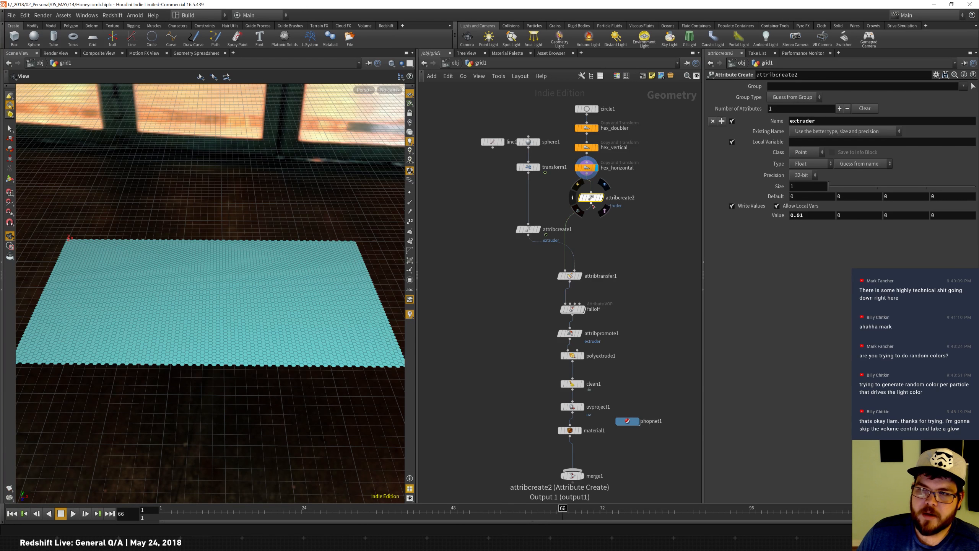
pyautogui.moveTo(566, 286); pyautogui.dragTo(565, 232, button='middle')
pyautogui.click(564, 225)
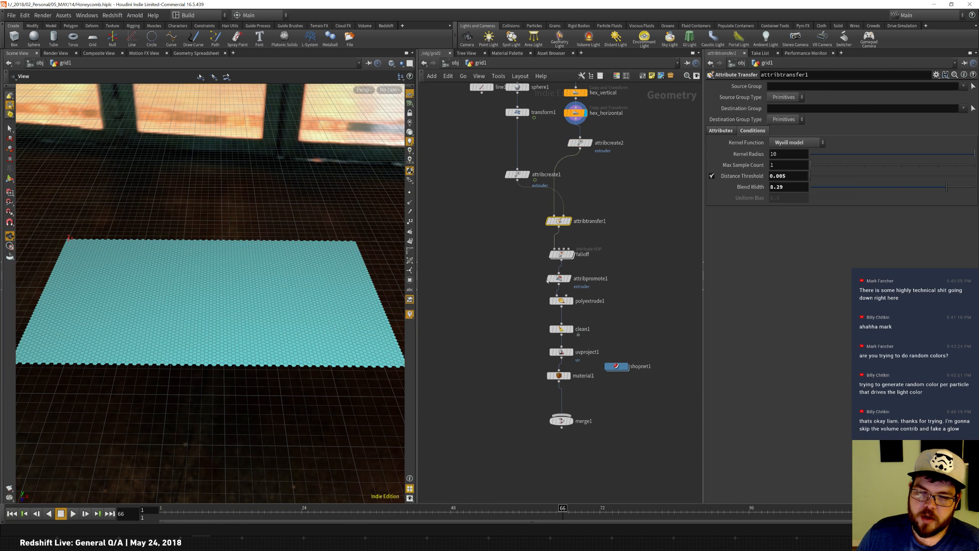
pyautogui.click(371, 509)
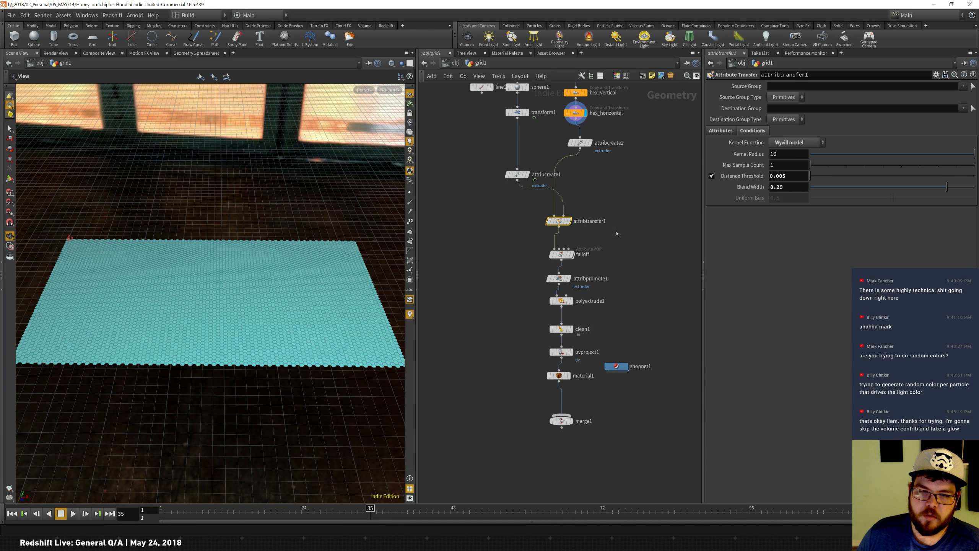
pyautogui.click(573, 255)
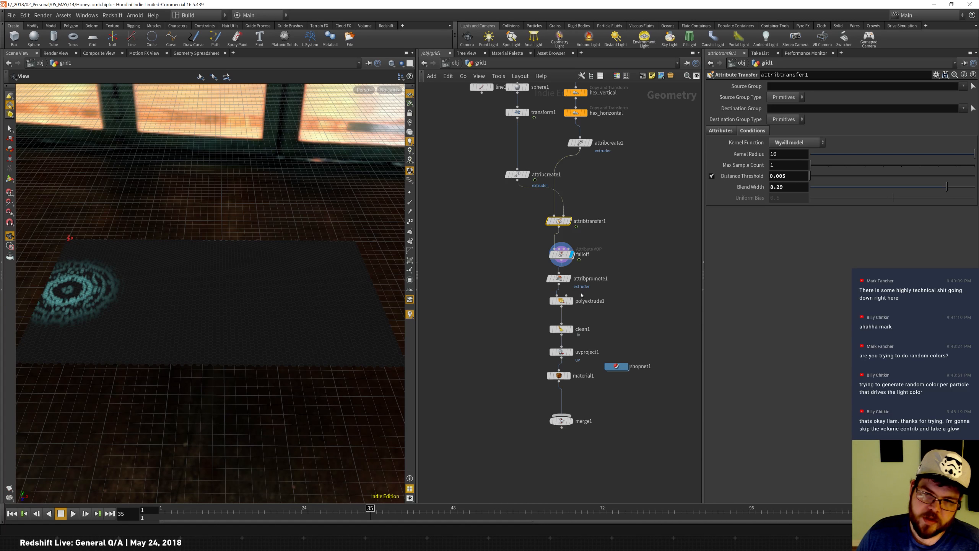
pyautogui.click(573, 302)
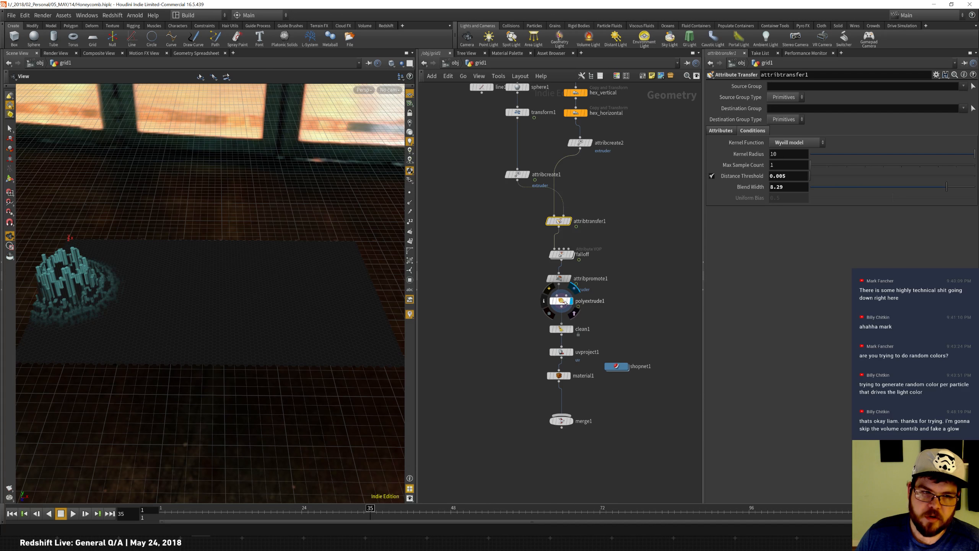
pyautogui.click(572, 329)
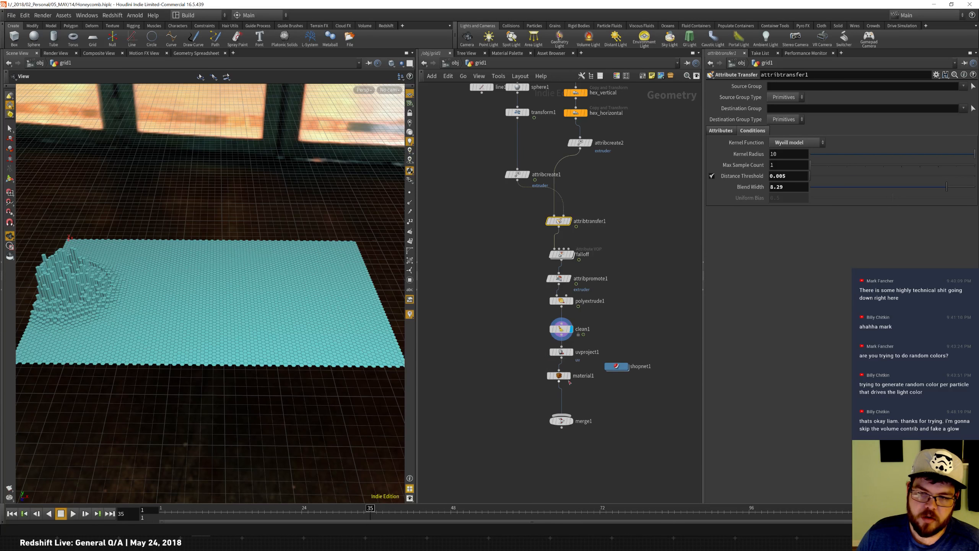
pyautogui.click(572, 381)
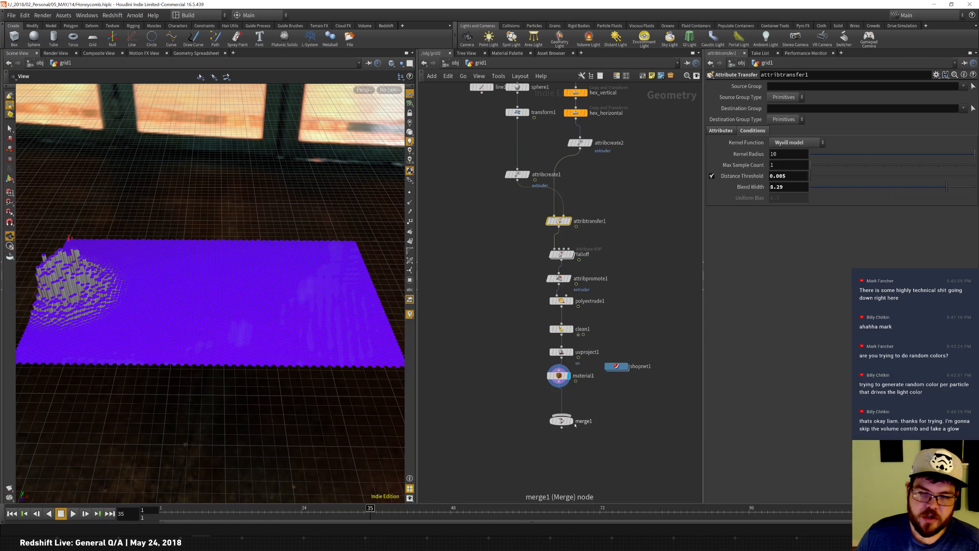
pyautogui.moveTo(610, 304); pyautogui.dragTo(586, 373, button='middle')
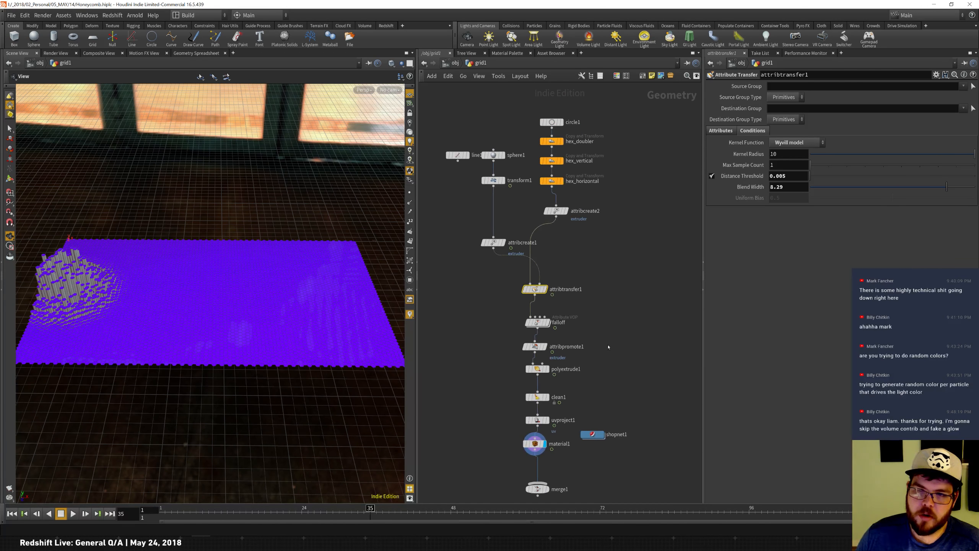